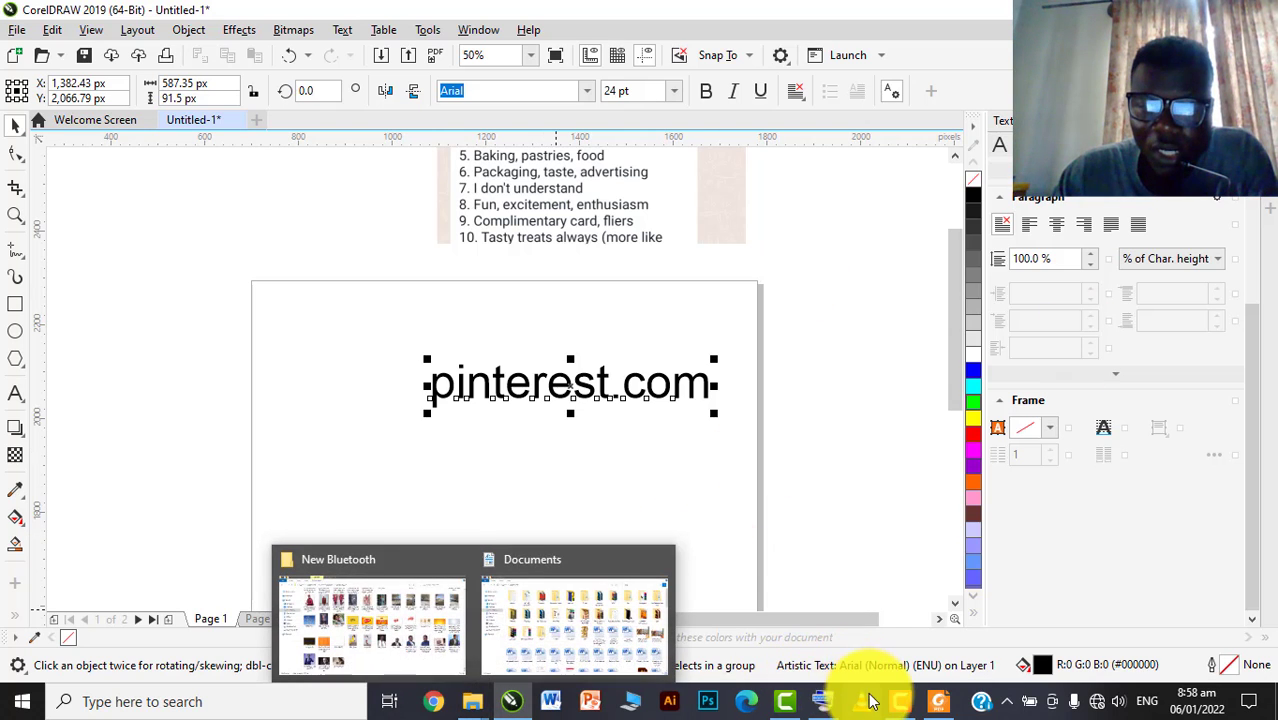
Switch to the CLIENT BRIEF_SDP.pdf document in Foxit Reader and read through its questions and closing note
{"action": "left_click", "coordinate": [940, 704]}
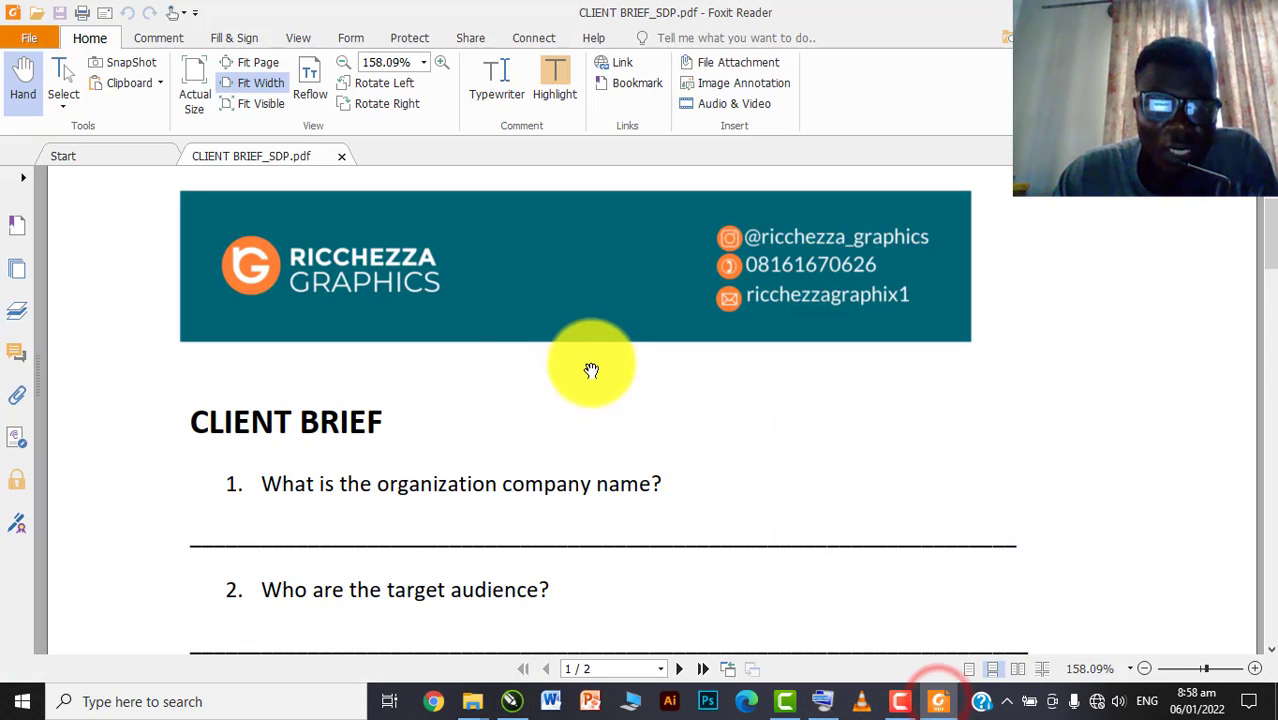
{"action": "scroll", "coordinate": [420, 447], "scroll_direction": "down", "scroll_amount": 1}
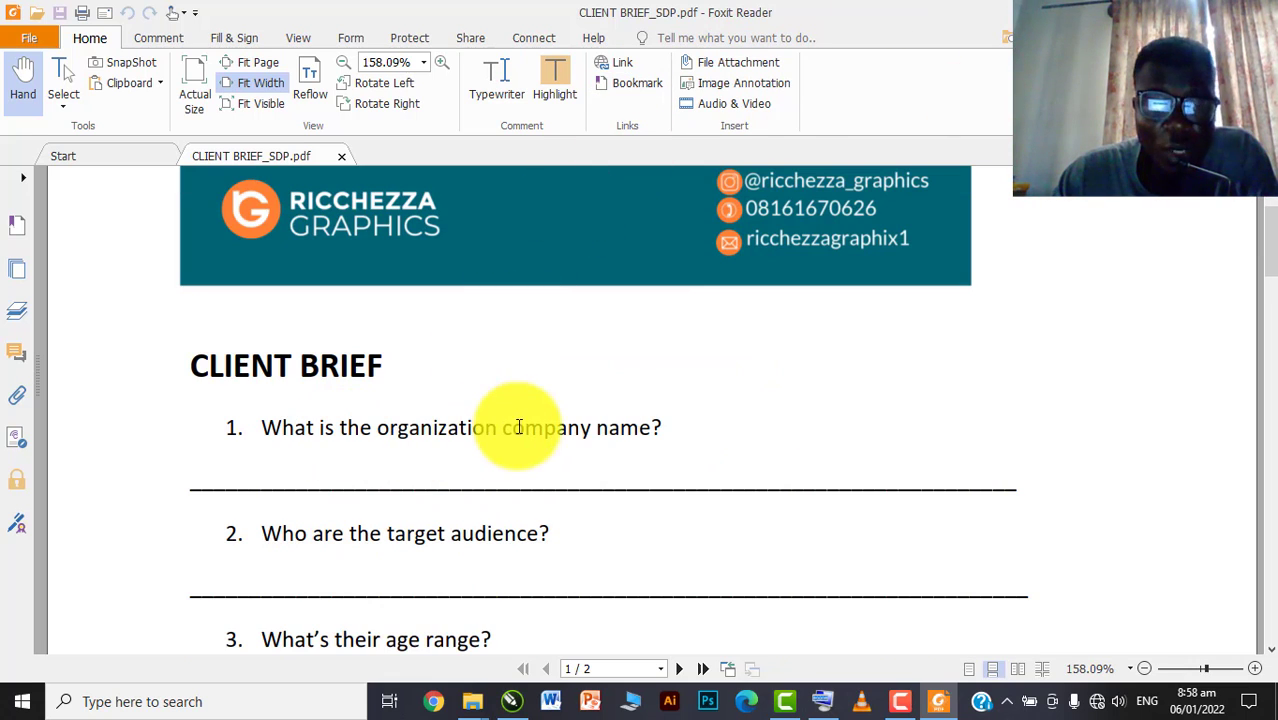
{"action": "scroll", "coordinate": [350, 465], "scroll_direction": "down", "scroll_amount": 1}
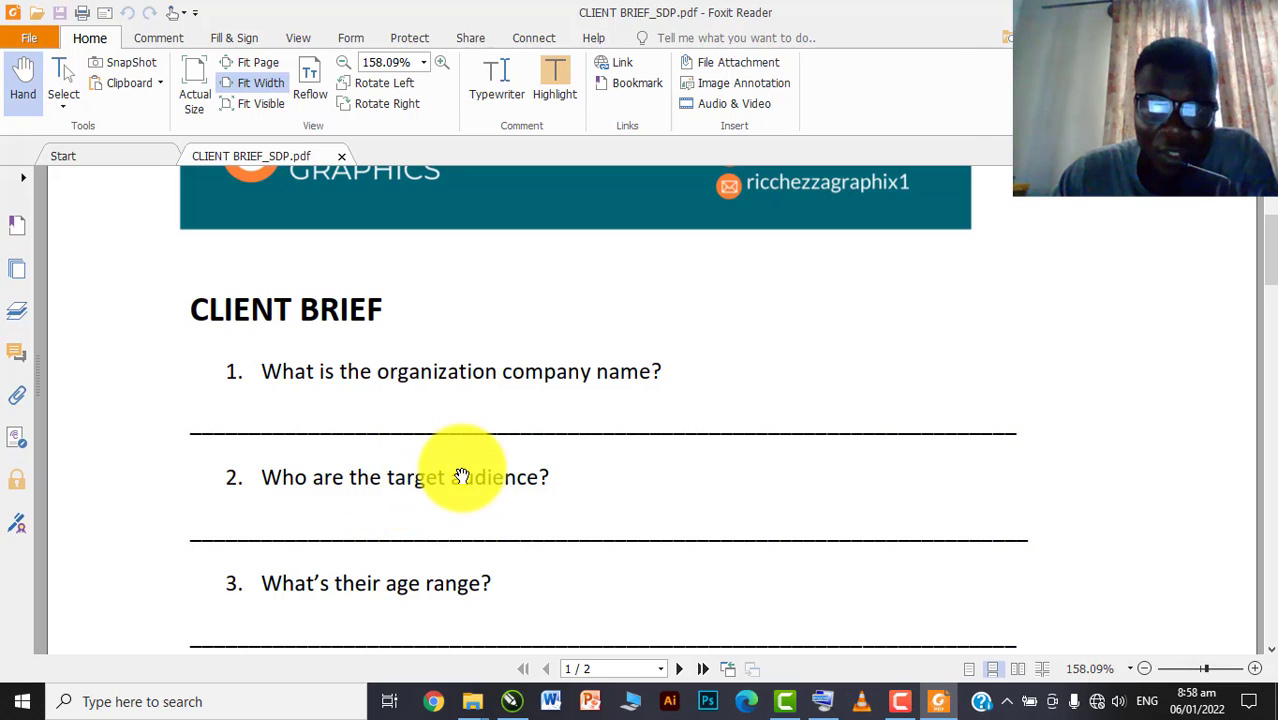
{"action": "scroll", "coordinate": [455, 474], "scroll_direction": "down", "scroll_amount": 2}
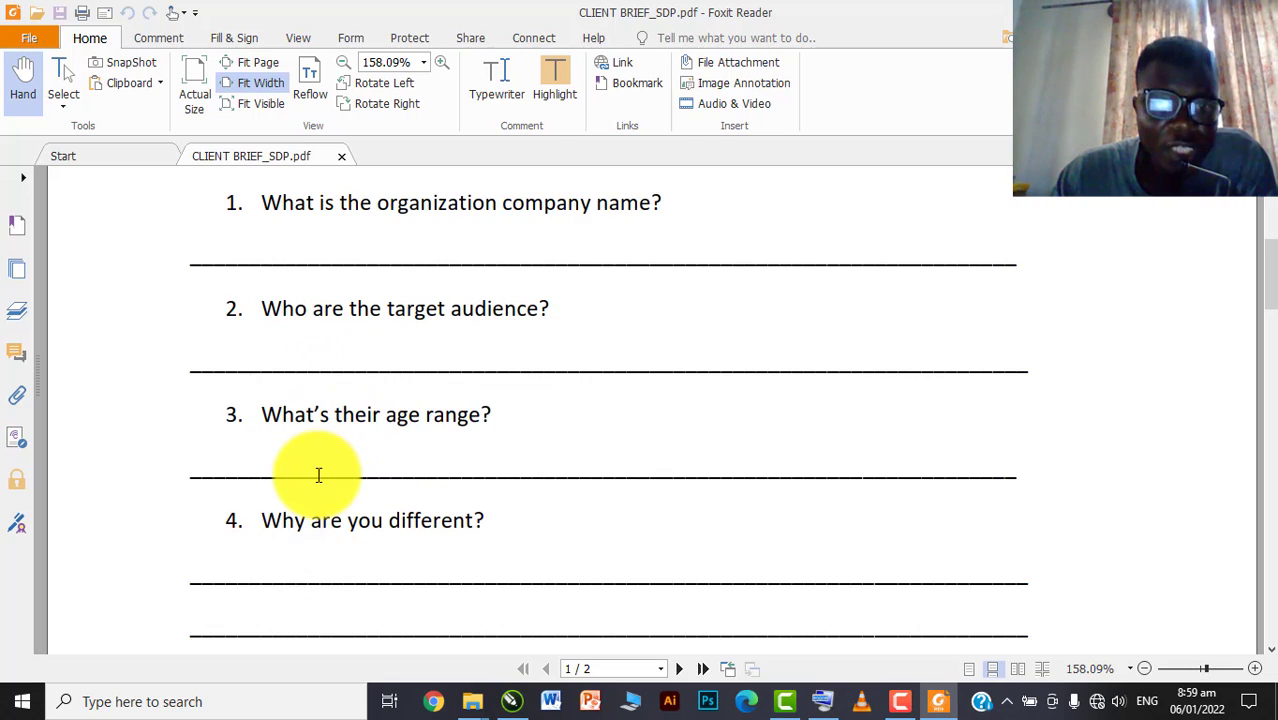
{"action": "scroll", "coordinate": [320, 476], "scroll_direction": "down", "scroll_amount": 1}
{"action": "scroll", "coordinate": [371, 448], "scroll_direction": "down", "scroll_amount": 1}
{"action": "scroll", "coordinate": [355, 450], "scroll_direction": "down", "scroll_amount": 1}
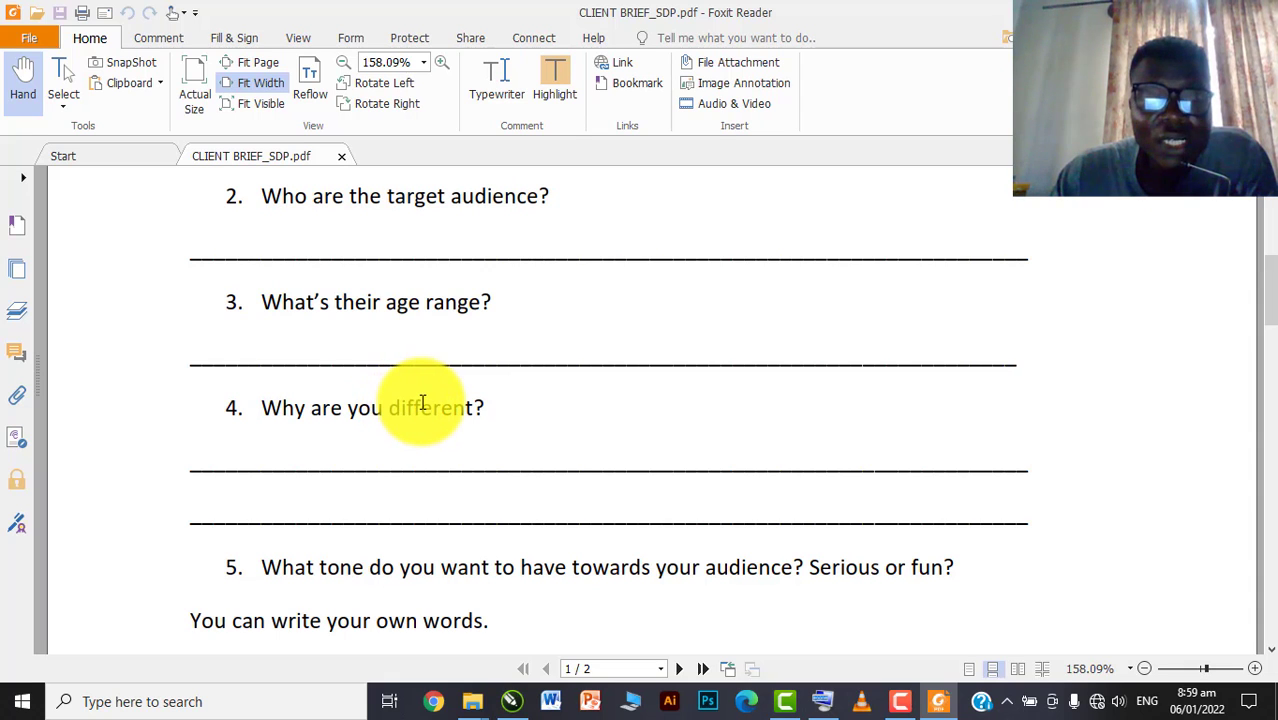
{"action": "scroll", "coordinate": [422, 404], "scroll_direction": "down", "scroll_amount": 2}
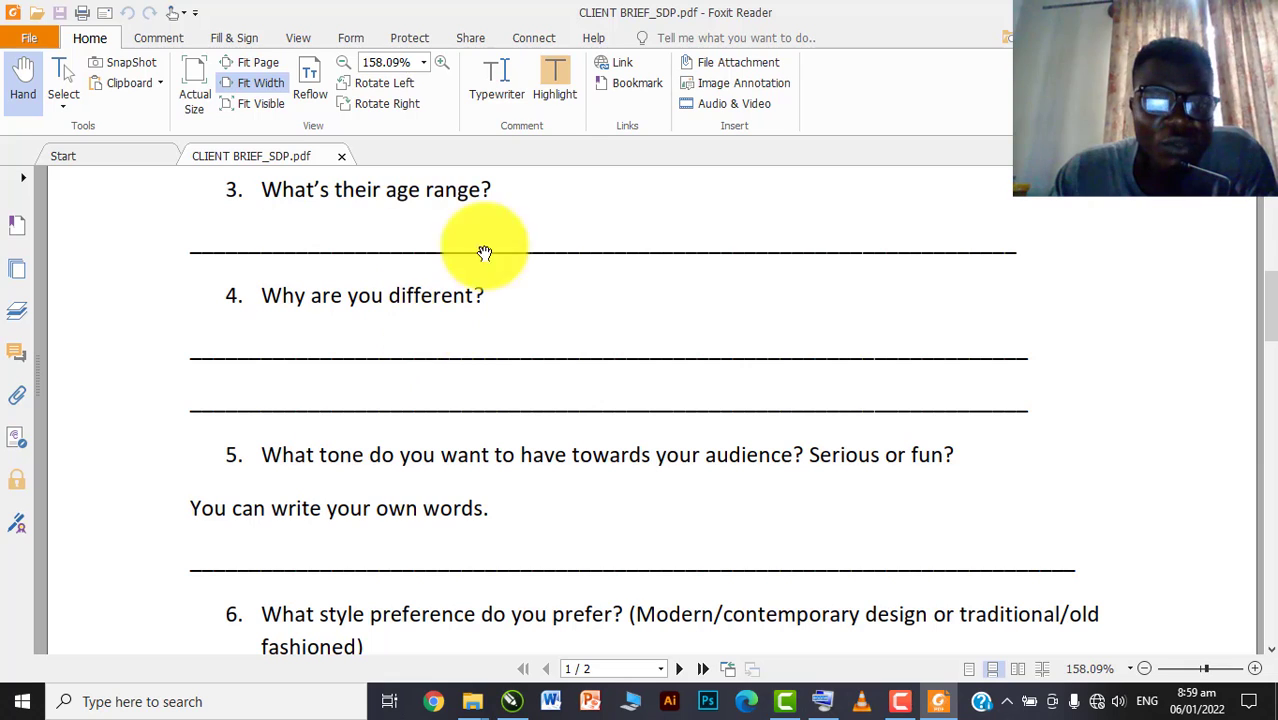
{"action": "scroll", "coordinate": [657, 457], "scroll_direction": "down", "scroll_amount": 1}
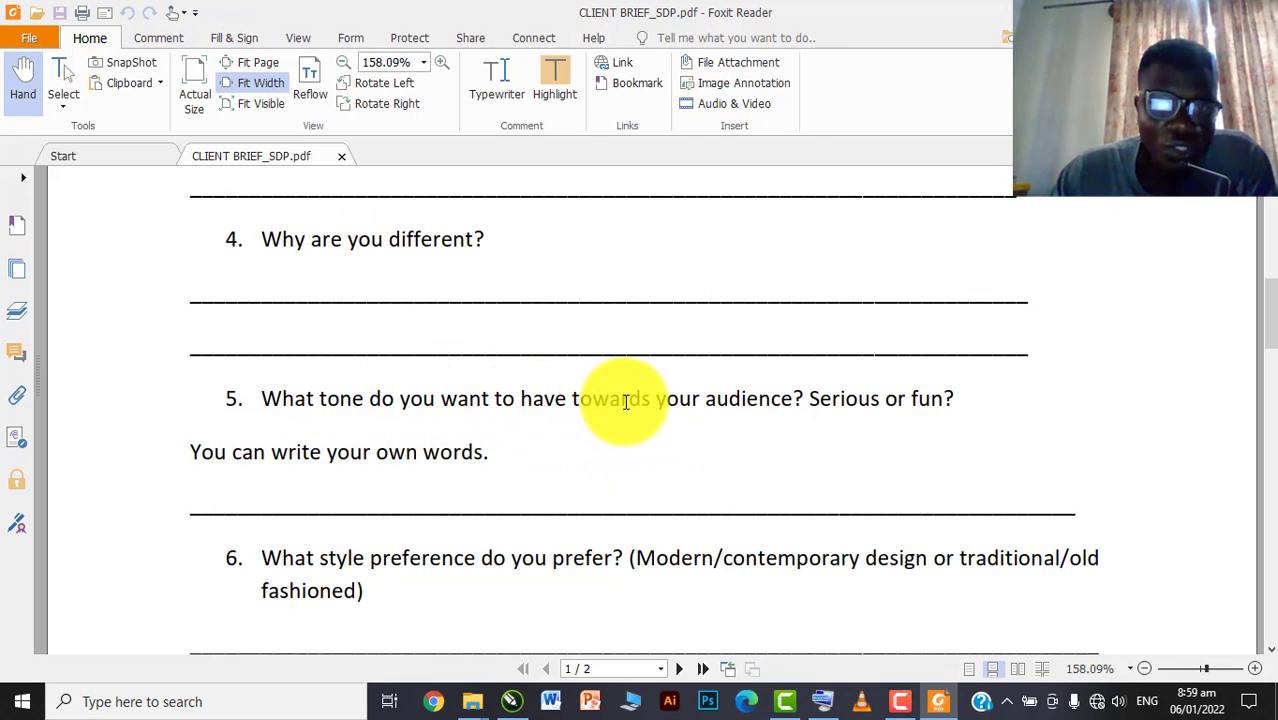
{"action": "scroll", "coordinate": [676, 400], "scroll_direction": "down", "scroll_amount": 1}
{"action": "scroll", "coordinate": [508, 429], "scroll_direction": "down", "scroll_amount": 1}
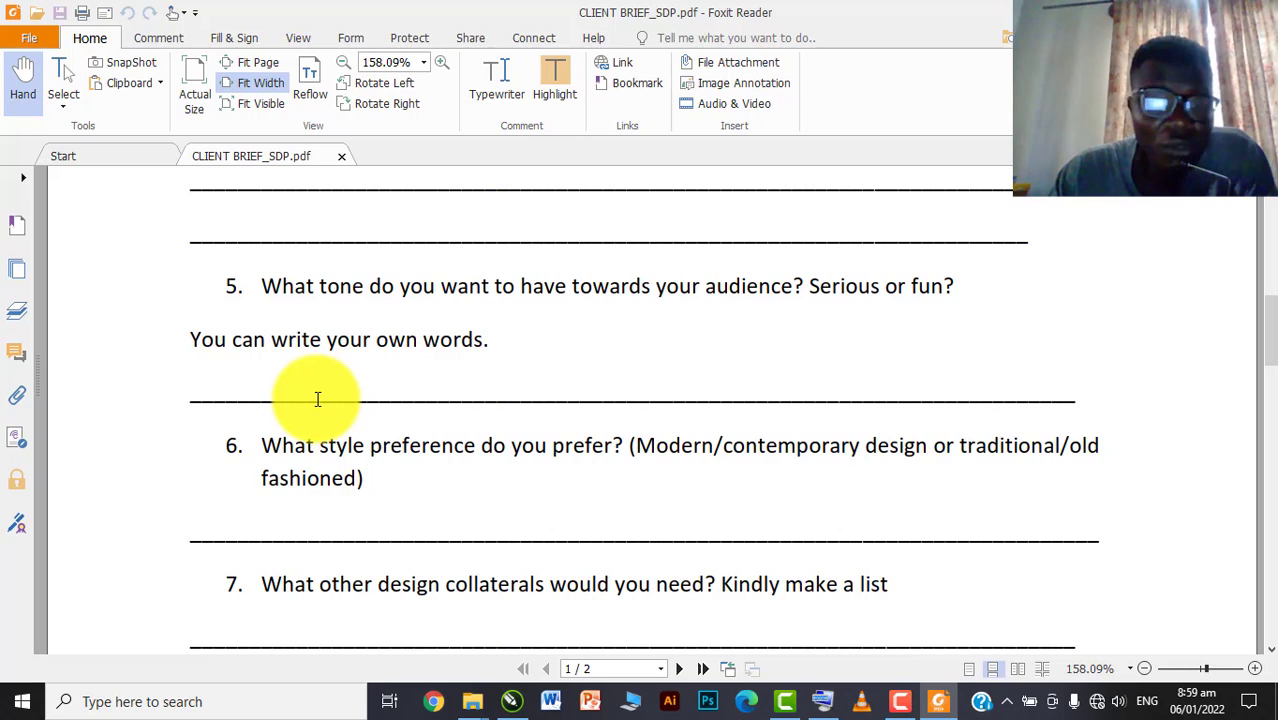
{"action": "scroll", "coordinate": [330, 400], "scroll_direction": "down", "scroll_amount": 1}
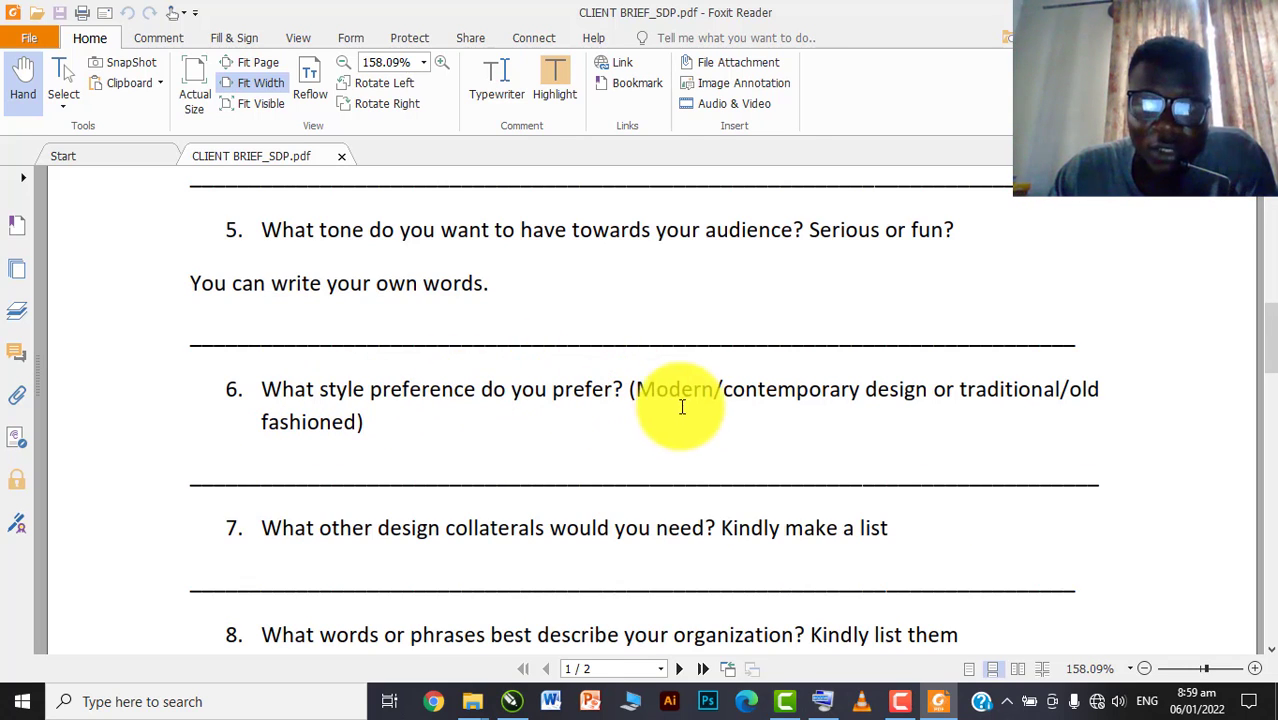
{"action": "scroll", "coordinate": [670, 421], "scroll_direction": "down", "scroll_amount": 1}
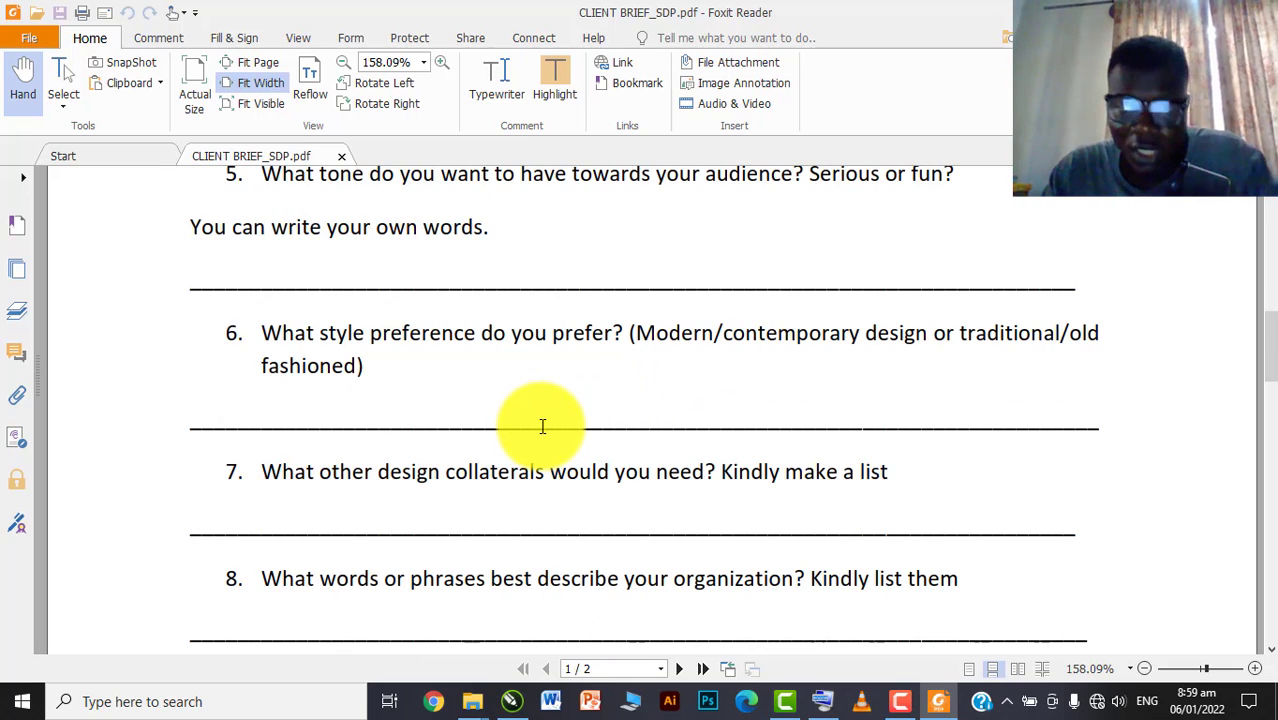
{"action": "scroll", "coordinate": [542, 425], "scroll_direction": "down", "scroll_amount": 3}
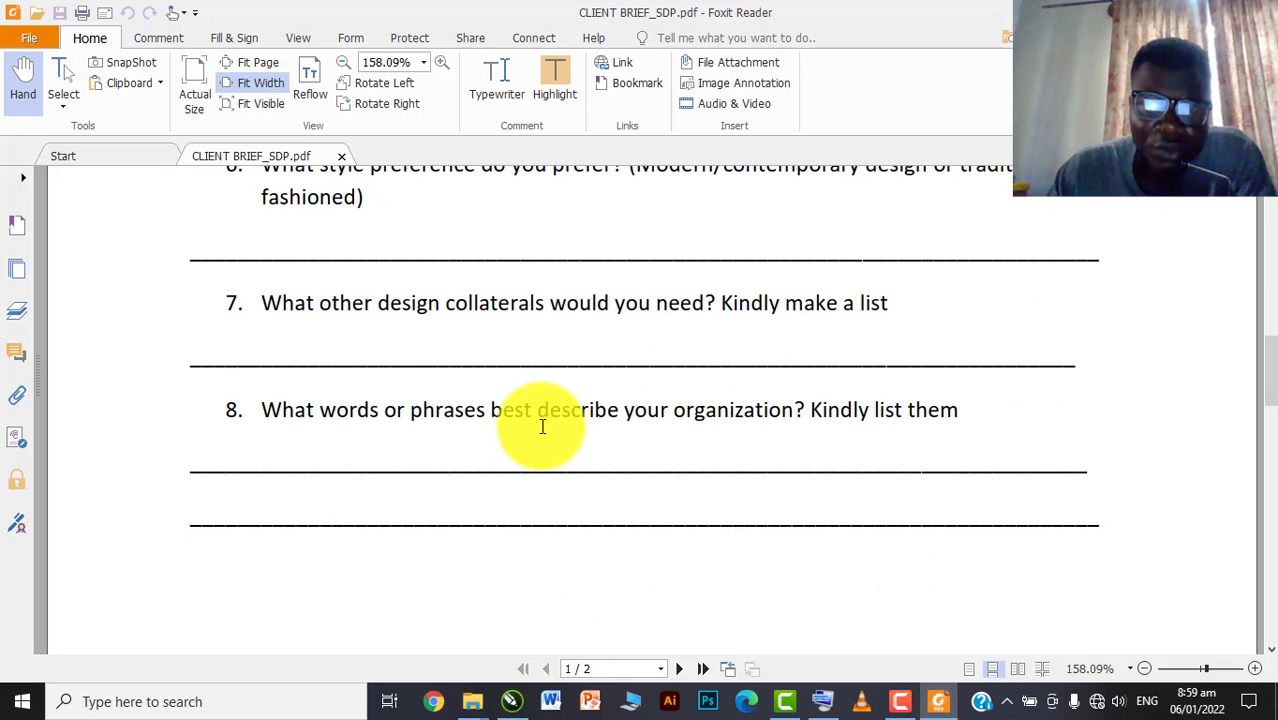
{"action": "scroll", "coordinate": [522, 420], "scroll_direction": "down", "scroll_amount": 1}
{"action": "scroll", "coordinate": [522, 420], "scroll_direction": "down", "scroll_amount": 8}
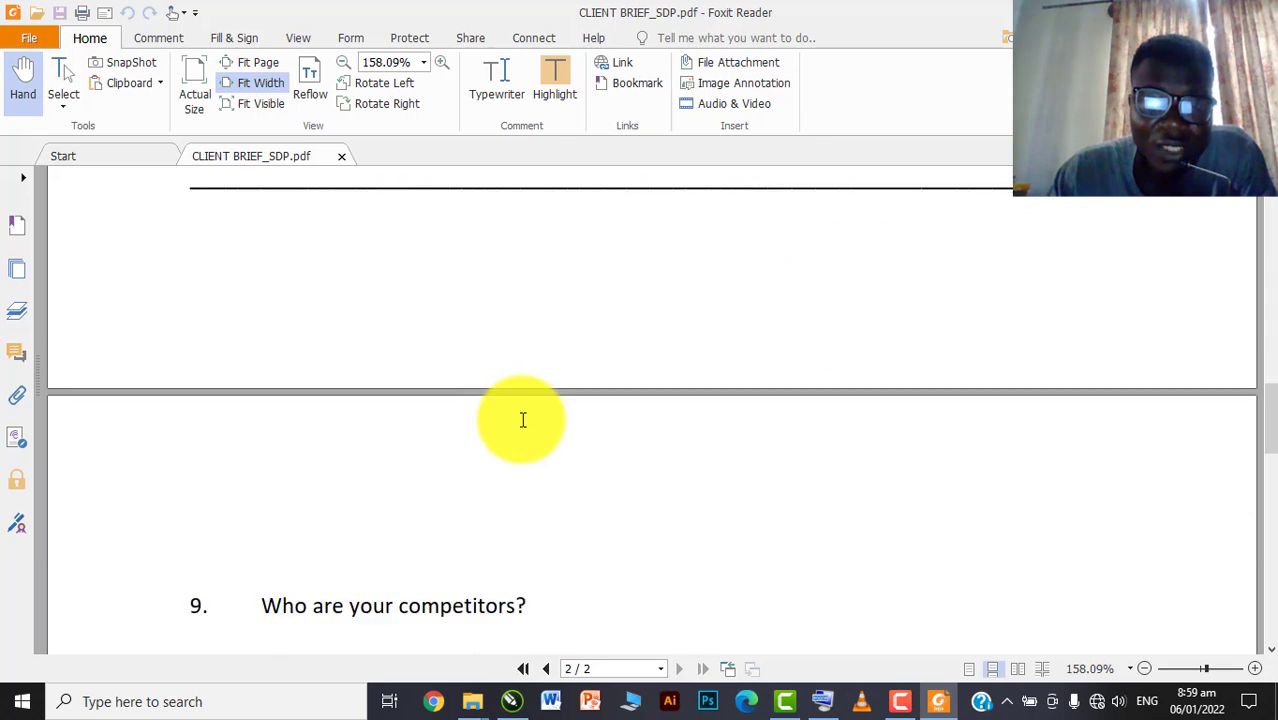
{"action": "scroll", "coordinate": [501, 428], "scroll_direction": "down", "scroll_amount": 2}
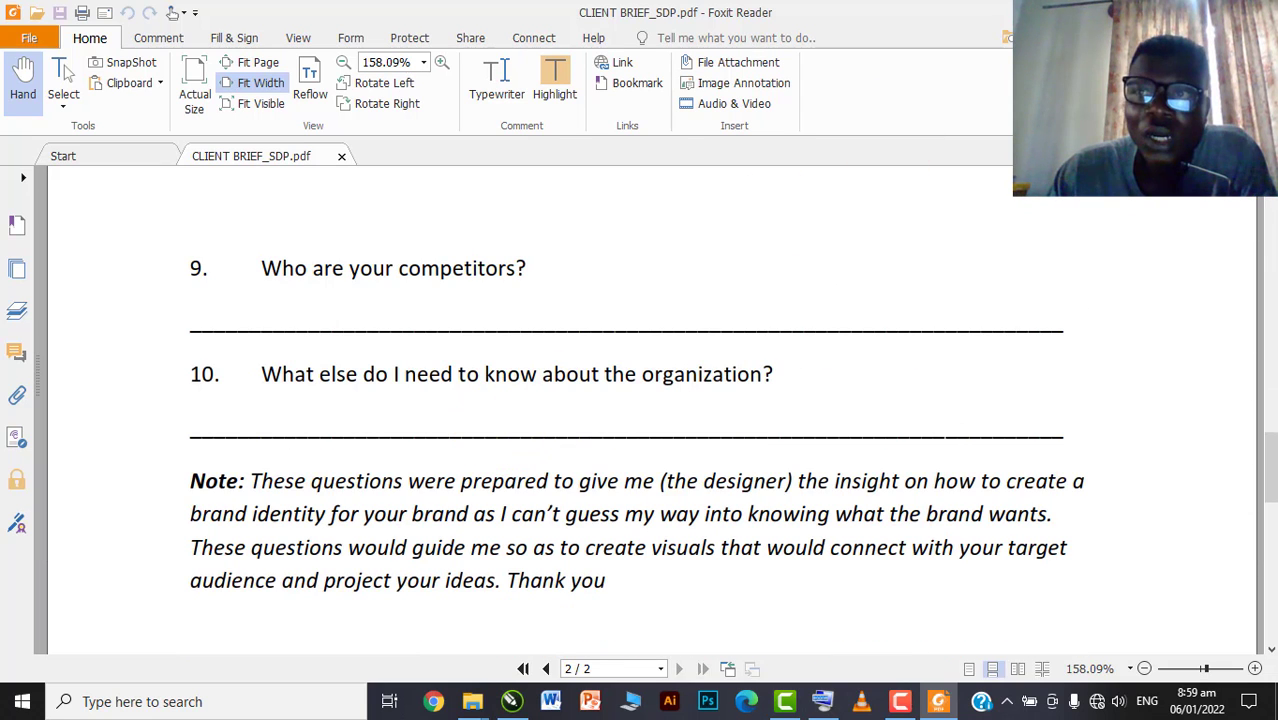
Close the client brief, return to CorelDRAW and move the pinterest.com text off the page to its upper right
{"action": "key", "text": "alt+Tab"}
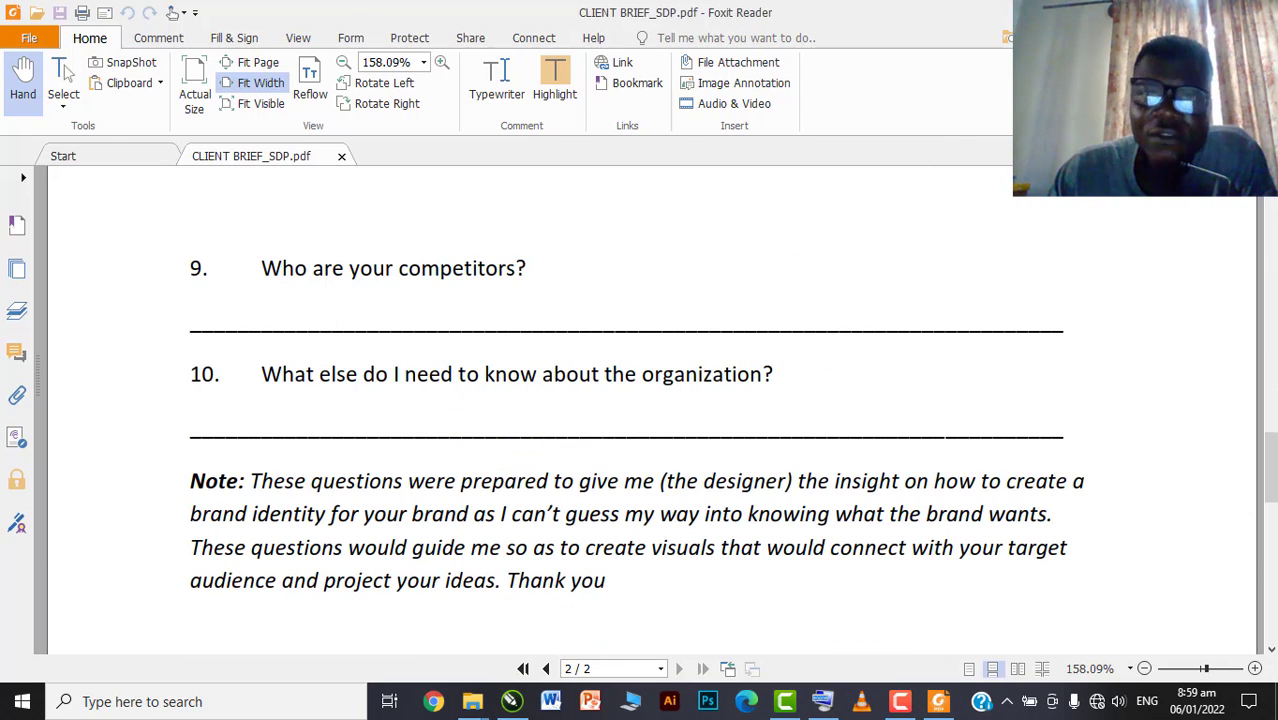
{"action": "left_click", "coordinate": [1257, 13]}
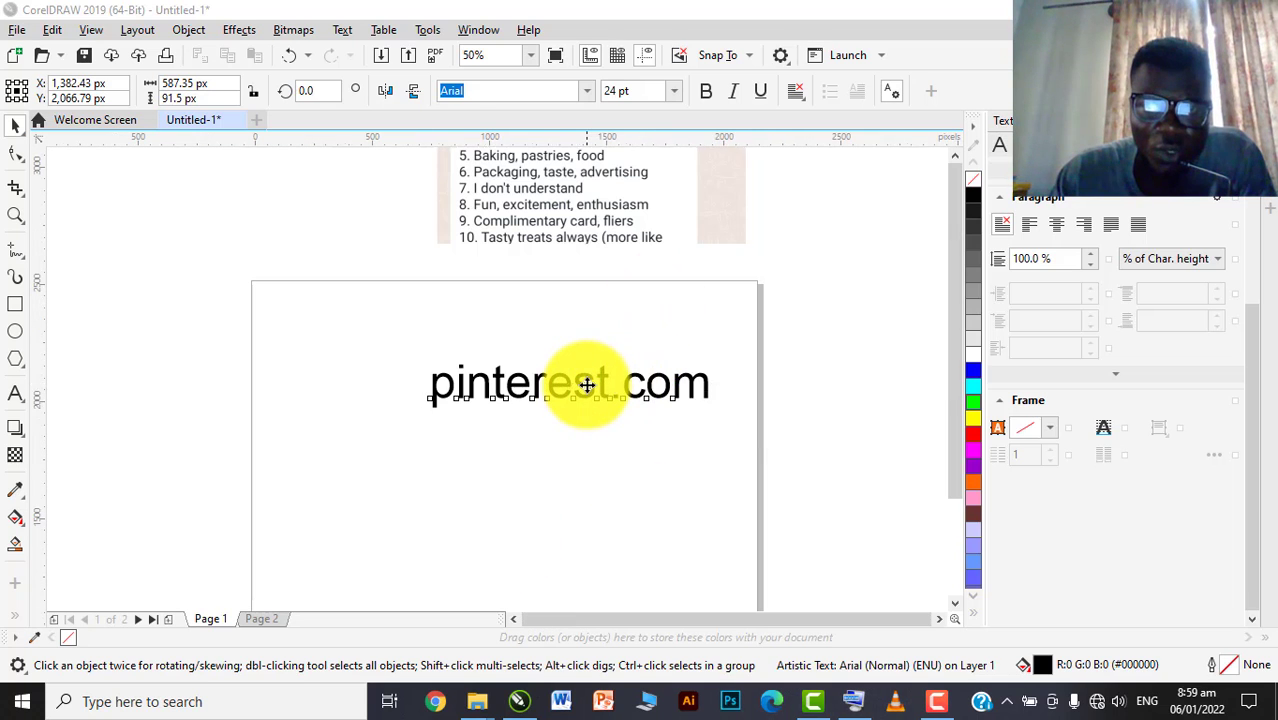
{"action": "scroll", "coordinate": [585, 380], "scroll_direction": "down", "scroll_amount": 2}
{"action": "left_click_drag", "start_coordinate": [585, 380], "coordinate": [826, 265]}
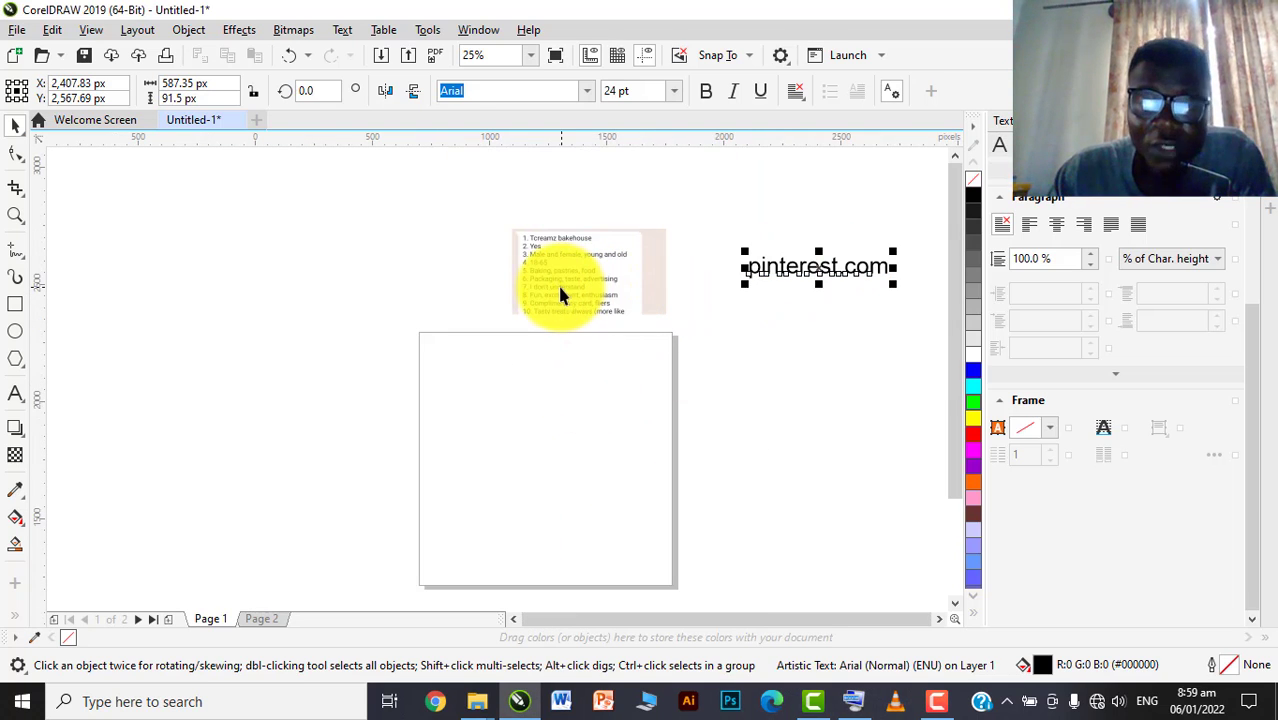
Move the image of the client's answers down so that it overlaps the upper edge of the page
{"action": "left_click_drag", "start_coordinate": [553, 263], "coordinate": [567, 320]}
{"action": "scroll", "coordinate": [553, 327], "scroll_direction": "up", "scroll_amount": 2}
{"action": "scroll", "coordinate": [642, 278], "scroll_direction": "down", "scroll_amount": 1}
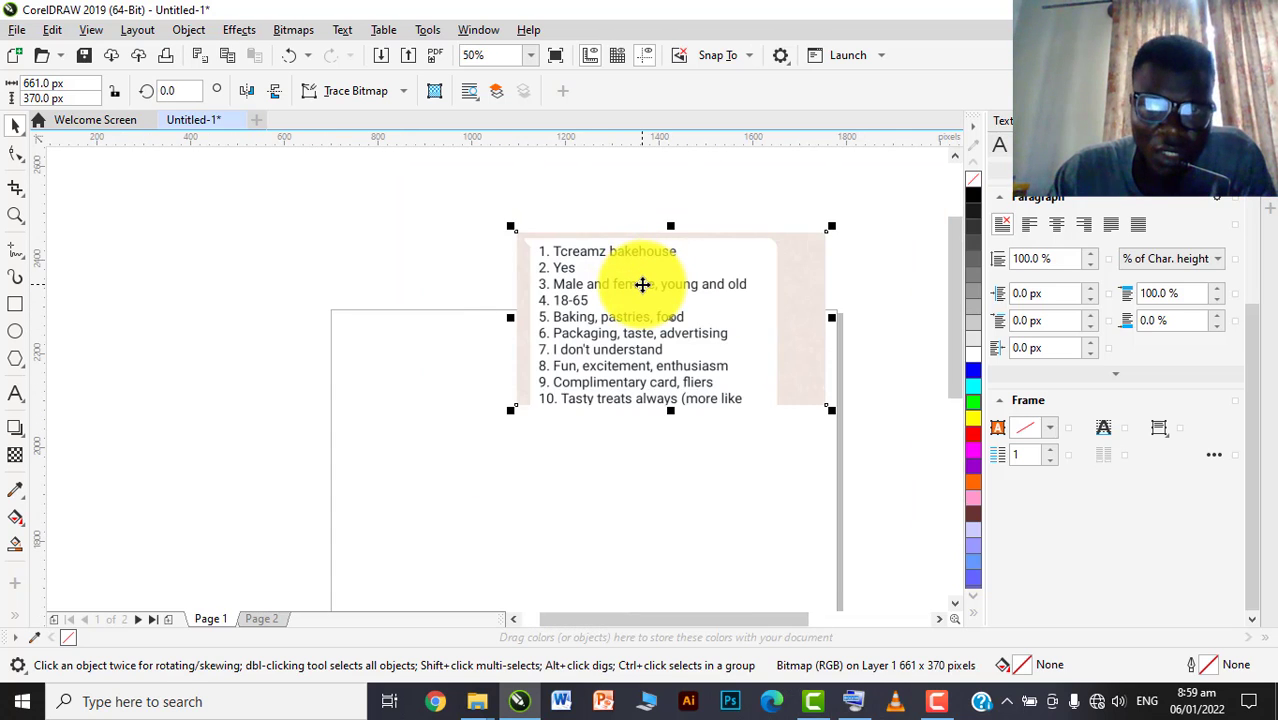
{"action": "scroll", "coordinate": [642, 280], "scroll_direction": "up", "scroll_amount": 1}
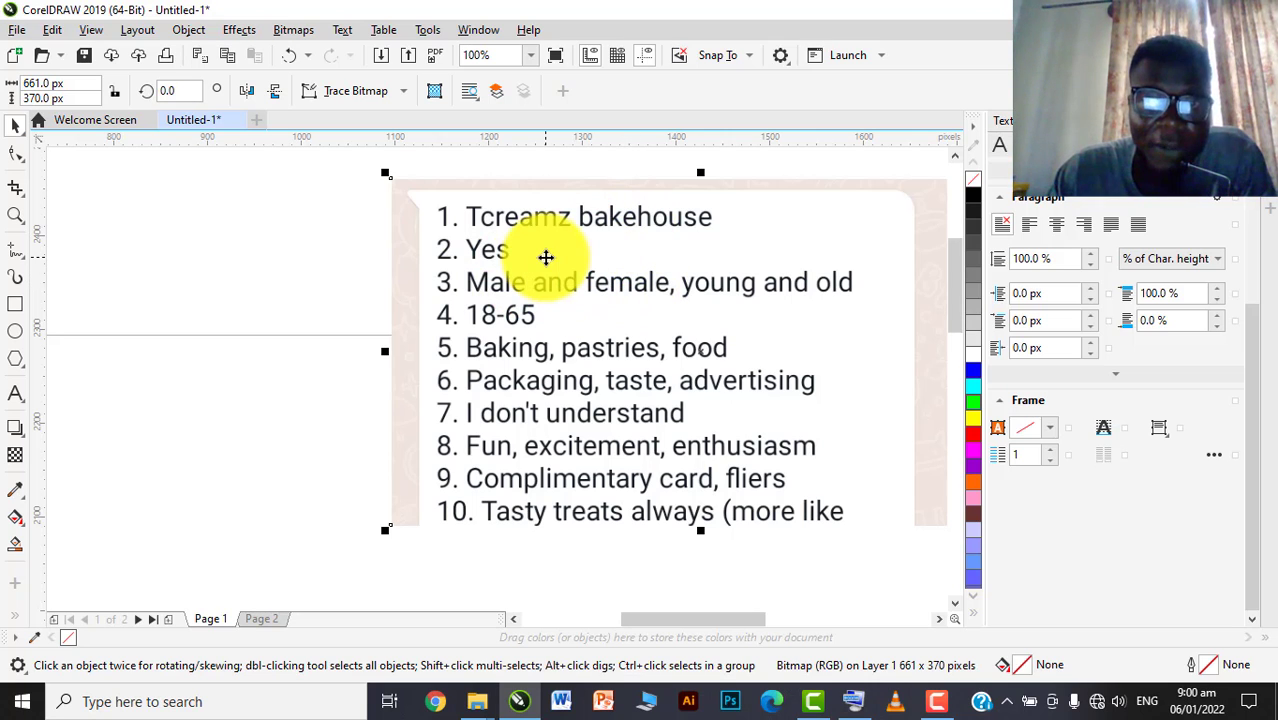
{"action": "left_click_drag", "start_coordinate": [545, 250], "coordinate": [542, 279]}
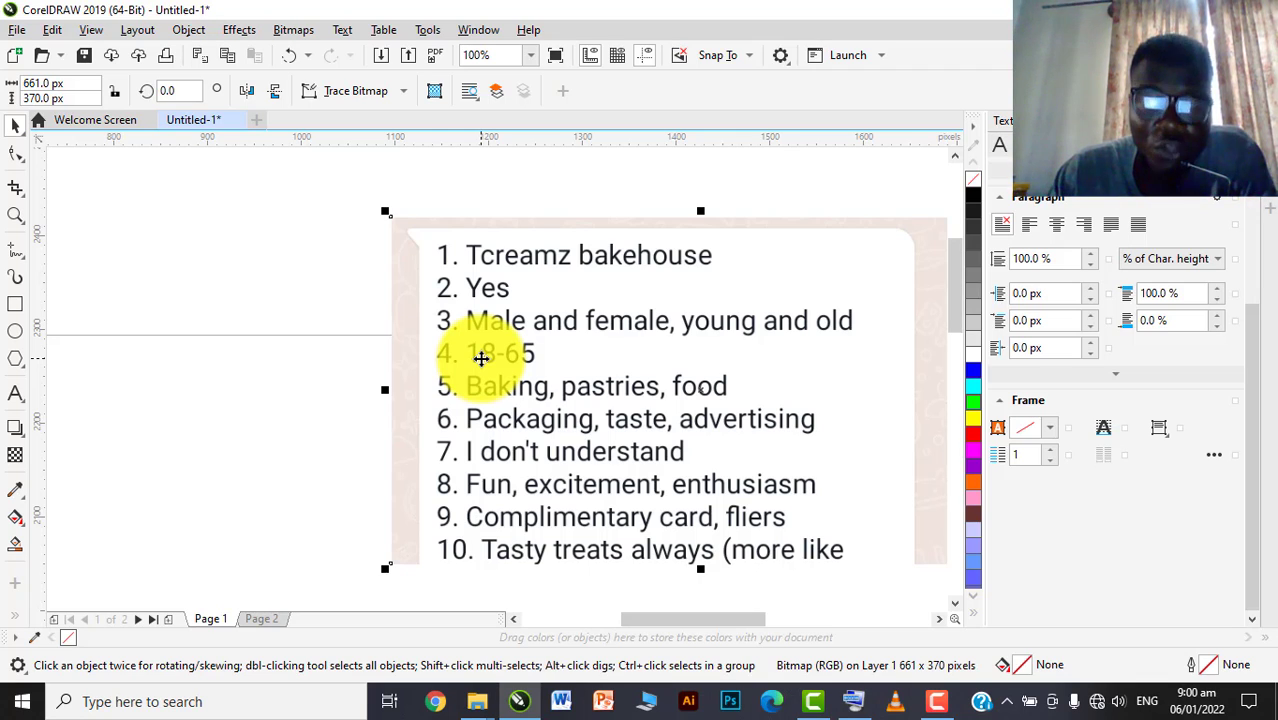
Draw a rectangle about 467 by 40 px around answer 8, "Fun, excitement, enthusiasm", and give it a red outline
{"action": "scroll", "coordinate": [562, 362], "scroll_direction": "down", "scroll_amount": 2}
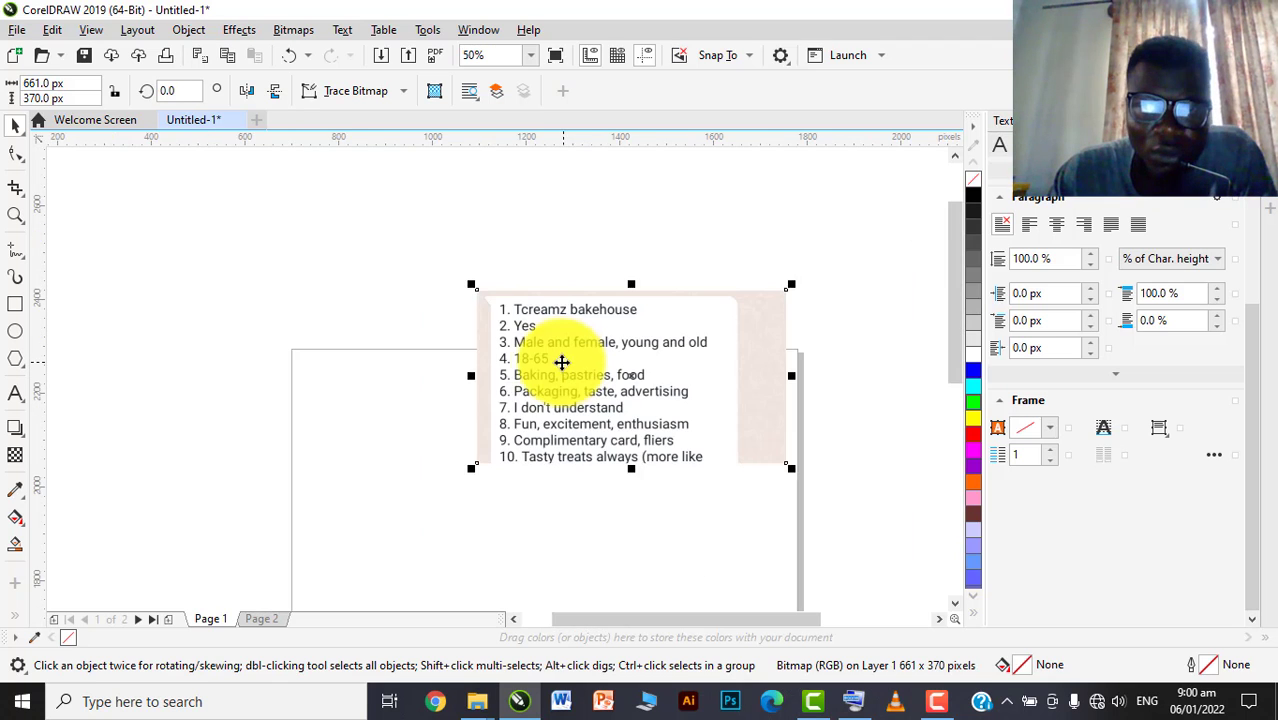
{"action": "scroll", "coordinate": [562, 362], "scroll_direction": "up", "scroll_amount": 2}
{"action": "scroll", "coordinate": [514, 371], "scroll_direction": "down", "scroll_amount": 1}
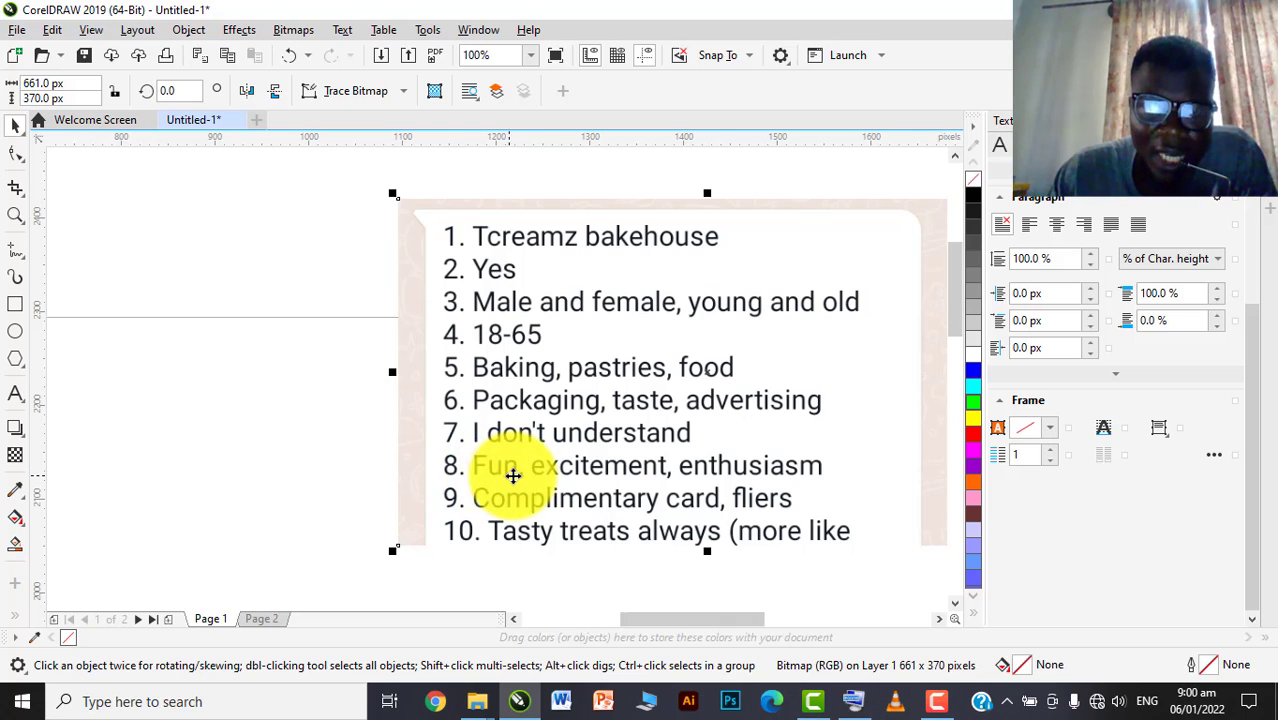
{"action": "left_click", "coordinate": [22, 305]}
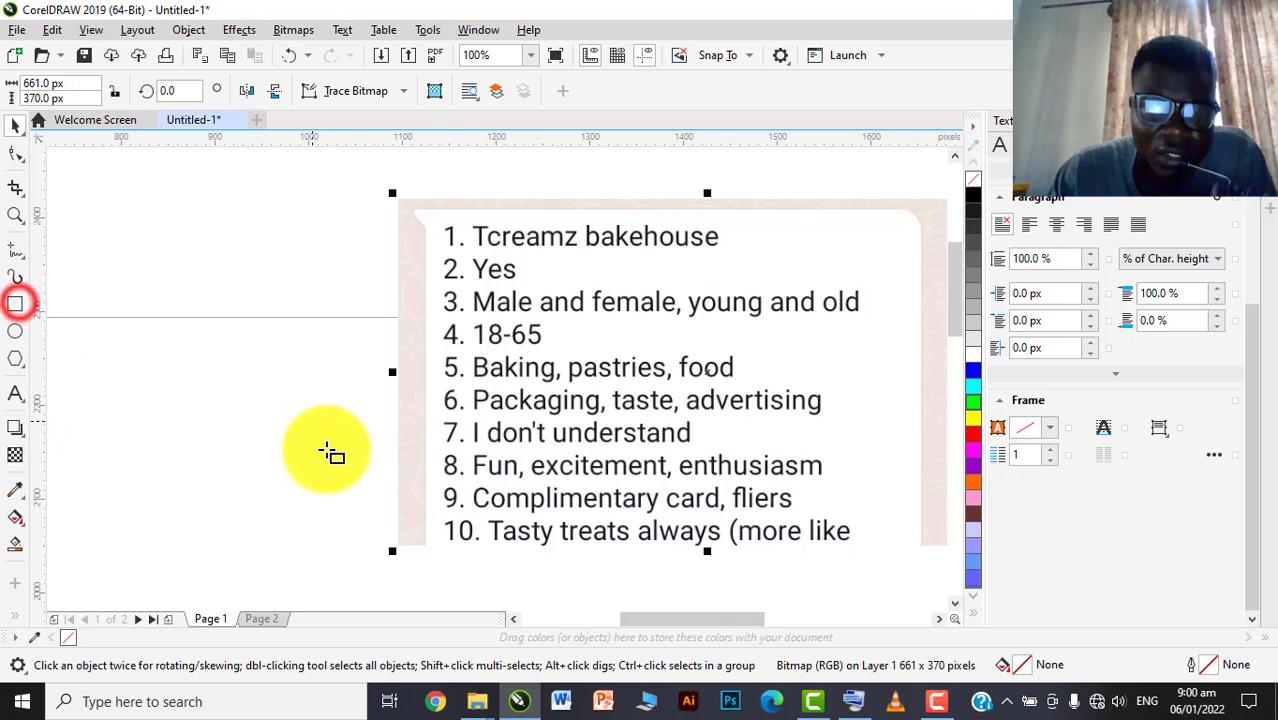
{"action": "left_click", "coordinate": [398, 449]}
{"action": "left_click_drag", "start_coordinate": [725, 490], "coordinate": [840, 489]}
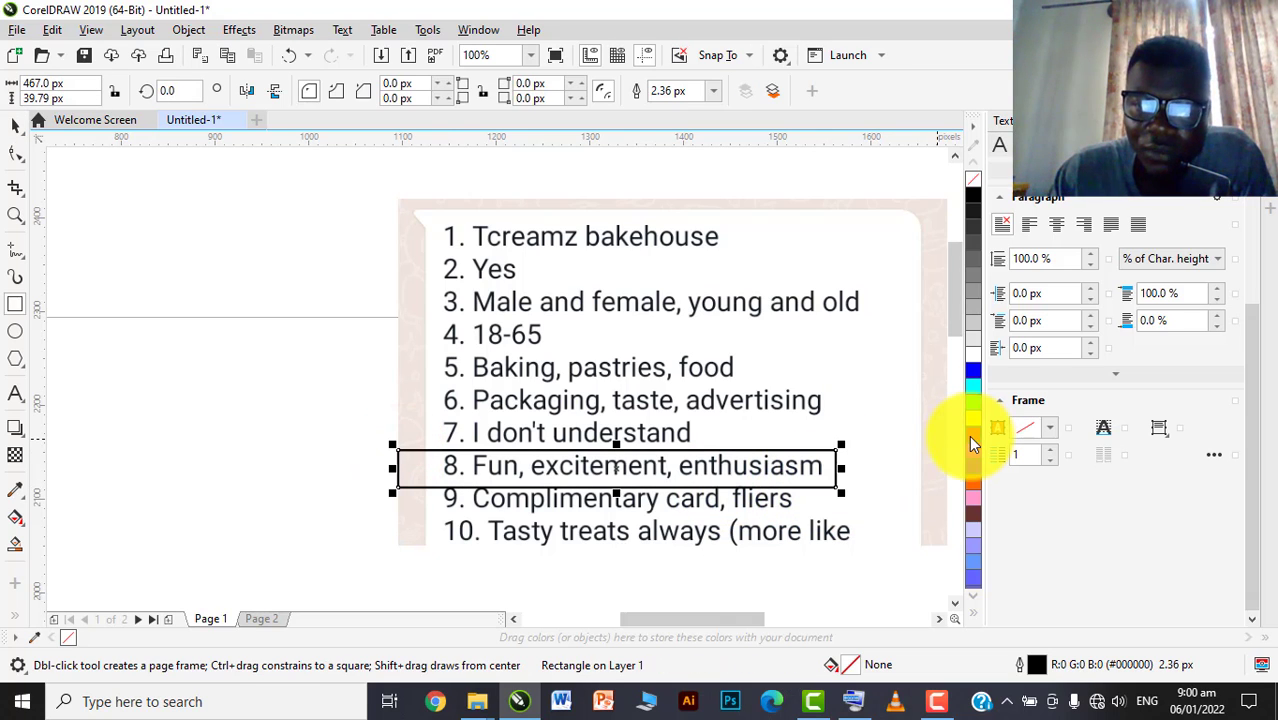
{"action": "left_click", "coordinate": [15, 125]}
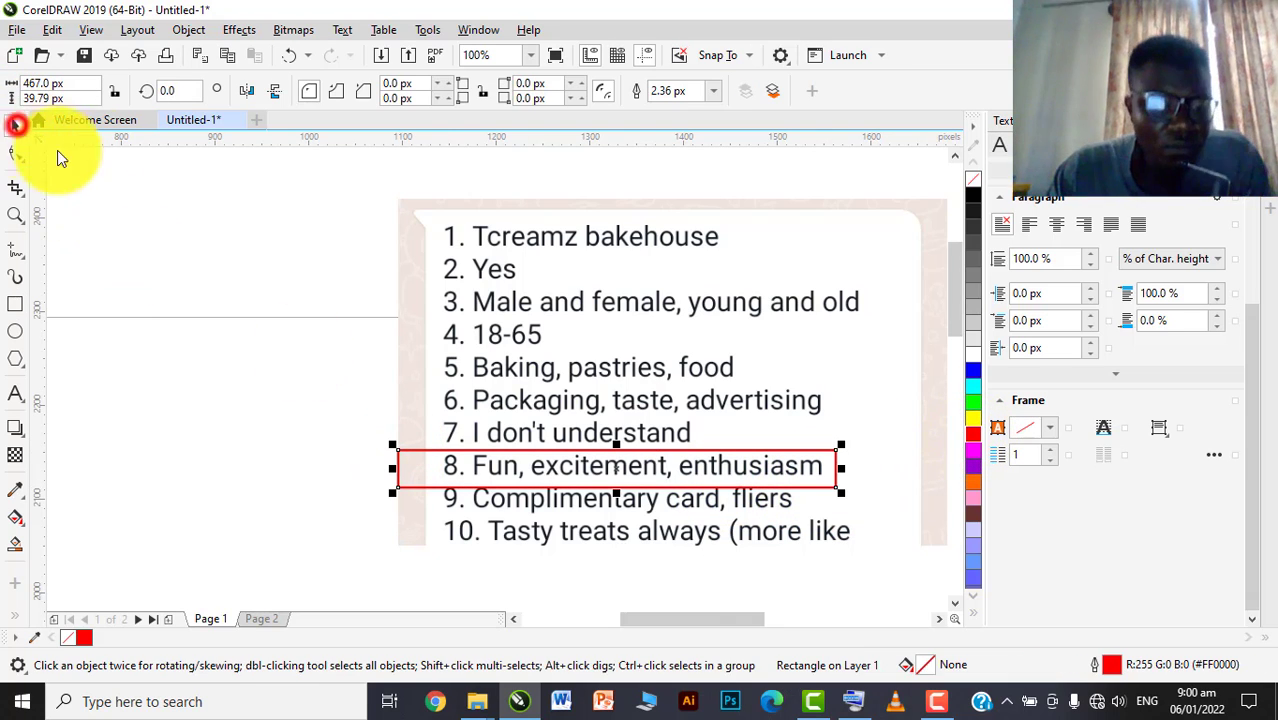
Place copies of the red rectangle around answer 1, "Tcreamz bakehouse", and answer 5, "Baking, pastries, food"
{"action": "left_click_drag", "start_coordinate": [619, 465], "coordinate": [628, 243]}
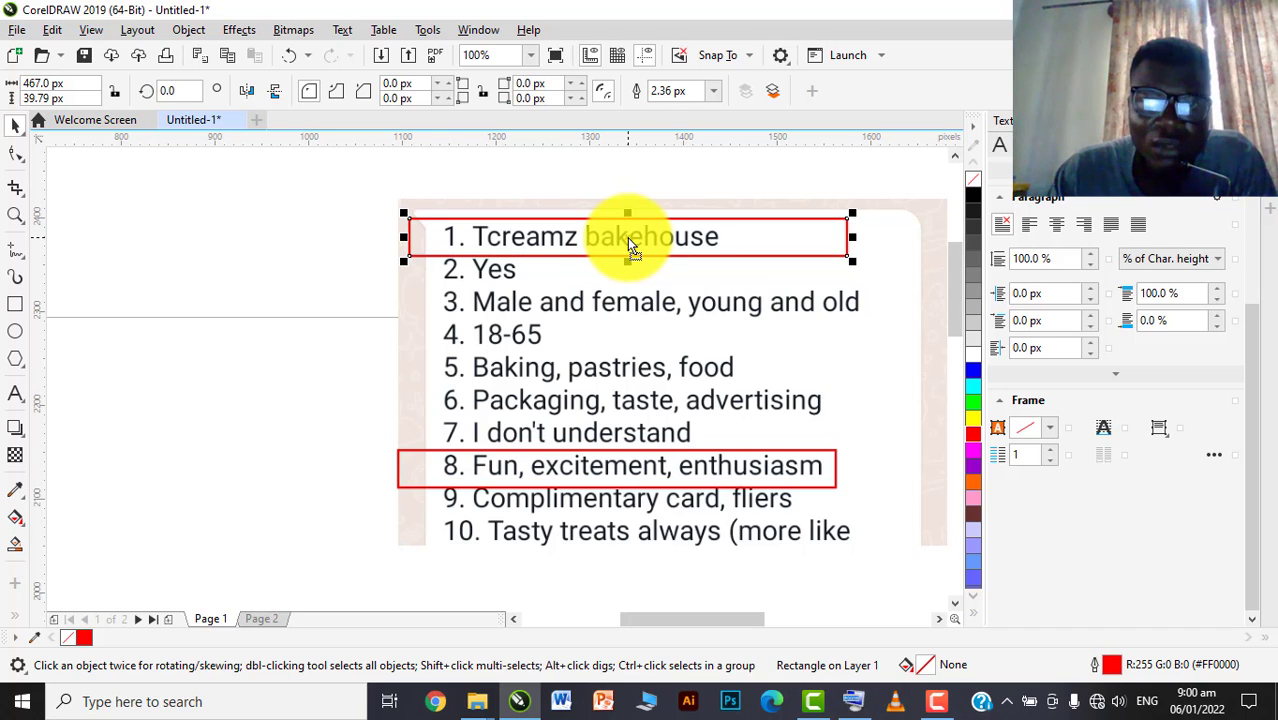
{"action": "key", "text": "ctrl+d"}
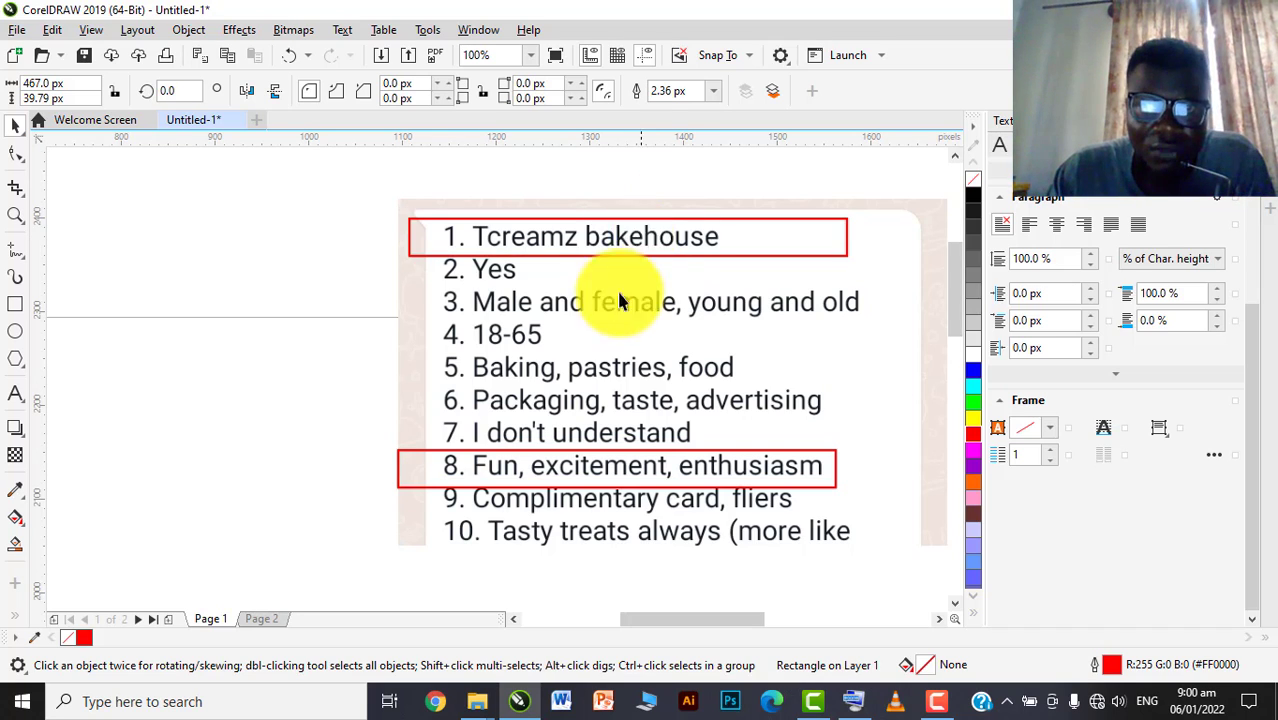
{"action": "scroll", "coordinate": [608, 316], "scroll_direction": "down", "scroll_amount": 2}
{"action": "left_click_drag", "start_coordinate": [630, 247], "coordinate": [630, 336]}
{"action": "scroll", "coordinate": [629, 338], "scroll_direction": "up", "scroll_amount": 2}
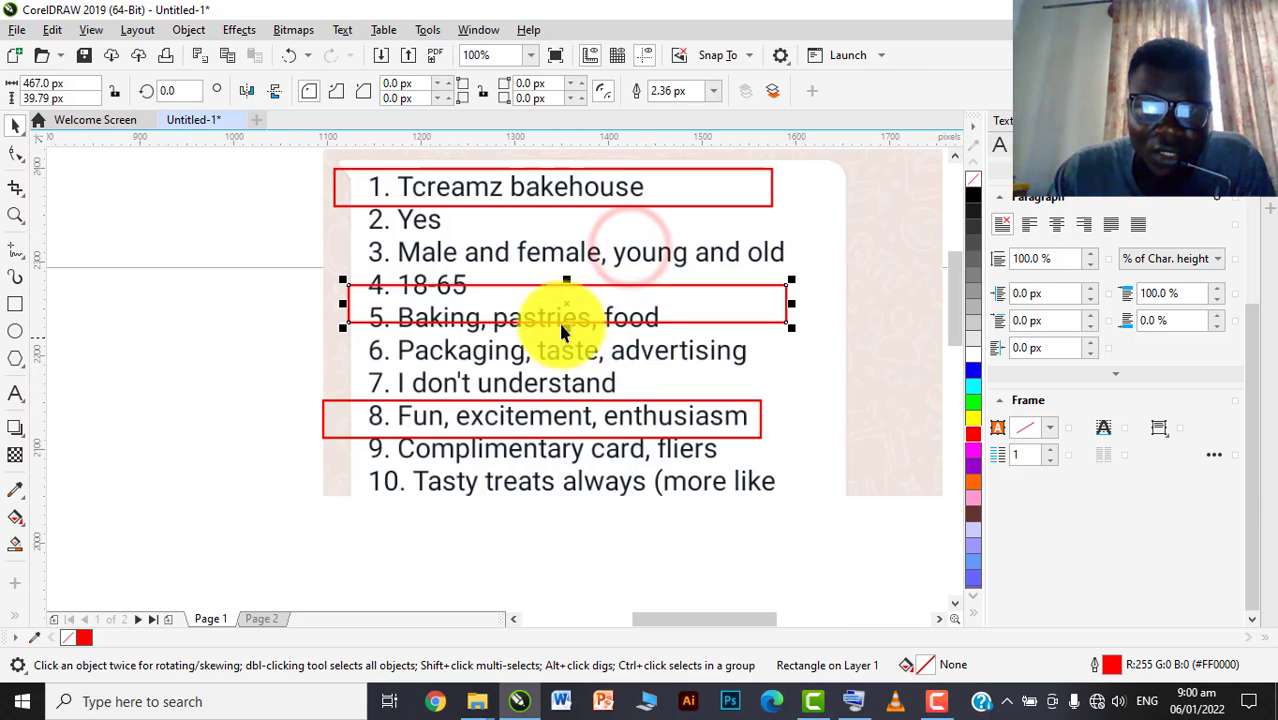
{"action": "left_click_drag", "start_coordinate": [568, 302], "coordinate": [568, 323]}
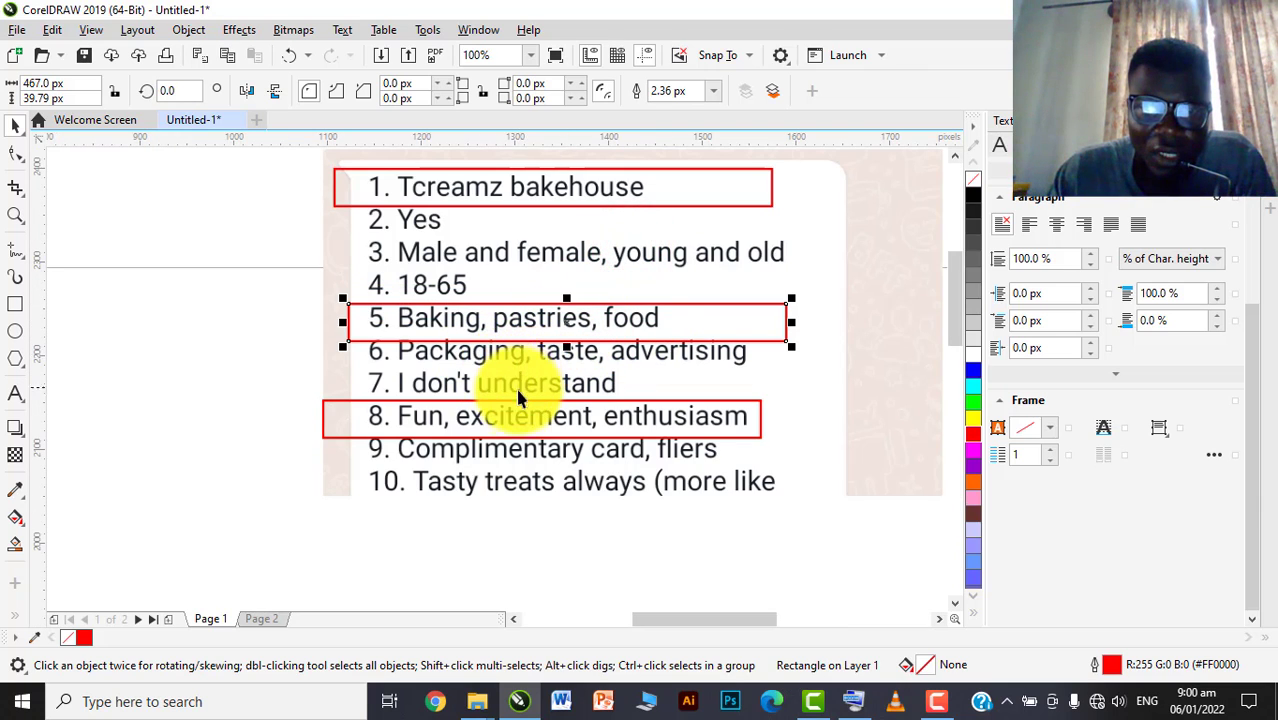
Examine the client's answers, especially the framed answers 1, 5 and 8, at close range and within the page
{"action": "scroll", "coordinate": [737, 356], "scroll_direction": "up", "scroll_amount": 1}
{"action": "scroll", "coordinate": [753, 362], "scroll_direction": "down", "scroll_amount": 1}
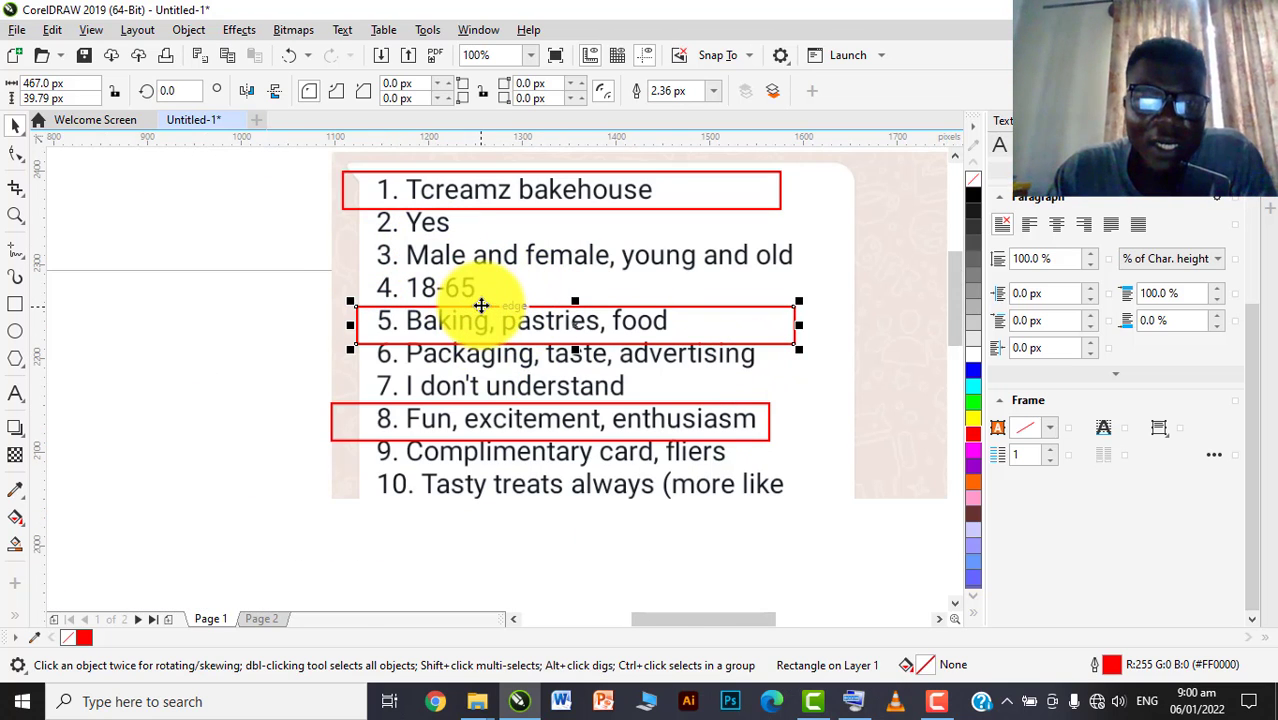
{"action": "scroll", "coordinate": [497, 290], "scroll_direction": "down", "scroll_amount": 1}
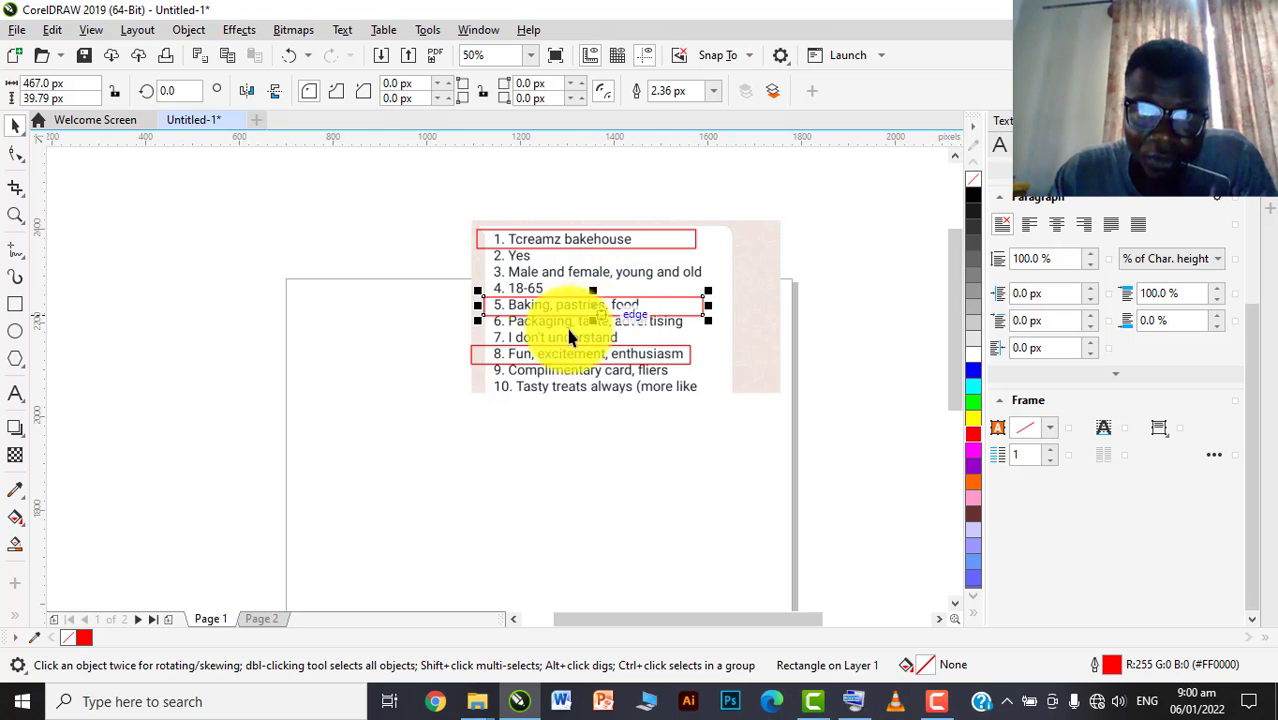
{"action": "scroll", "coordinate": [513, 304], "scroll_direction": "up", "scroll_amount": 1}
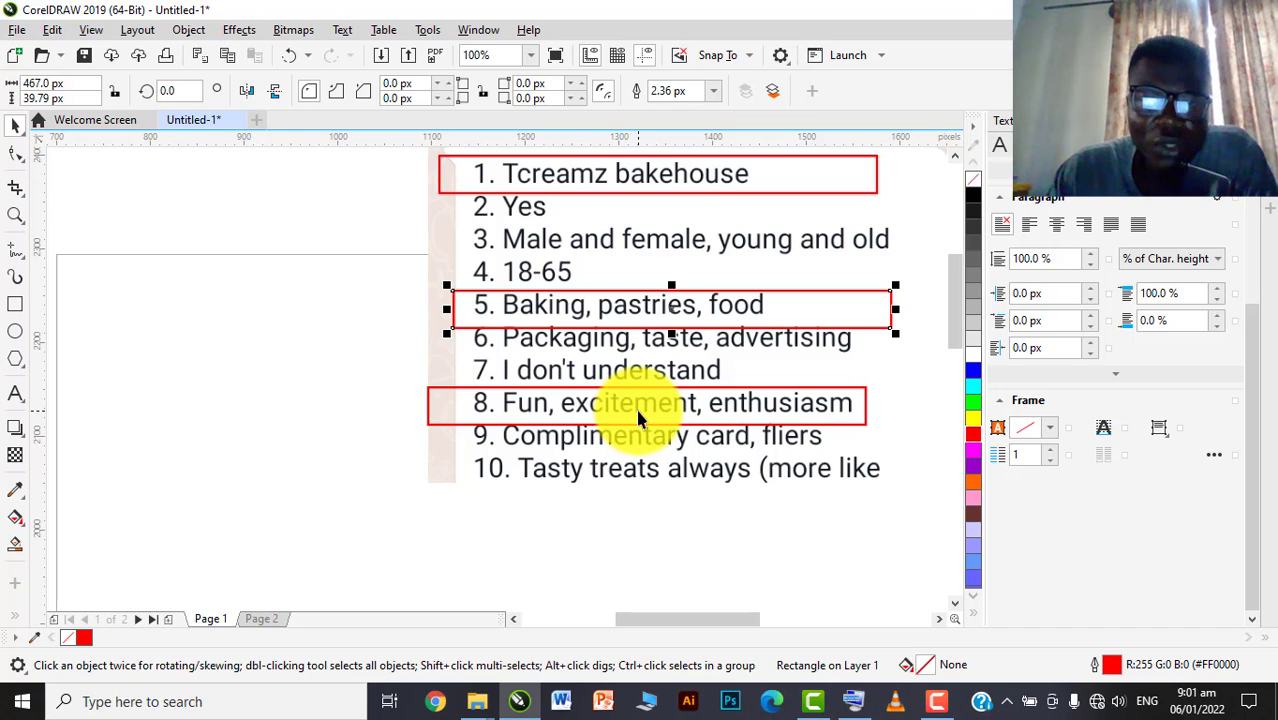
{"action": "scroll", "coordinate": [635, 406], "scroll_direction": "down", "scroll_amount": 2}
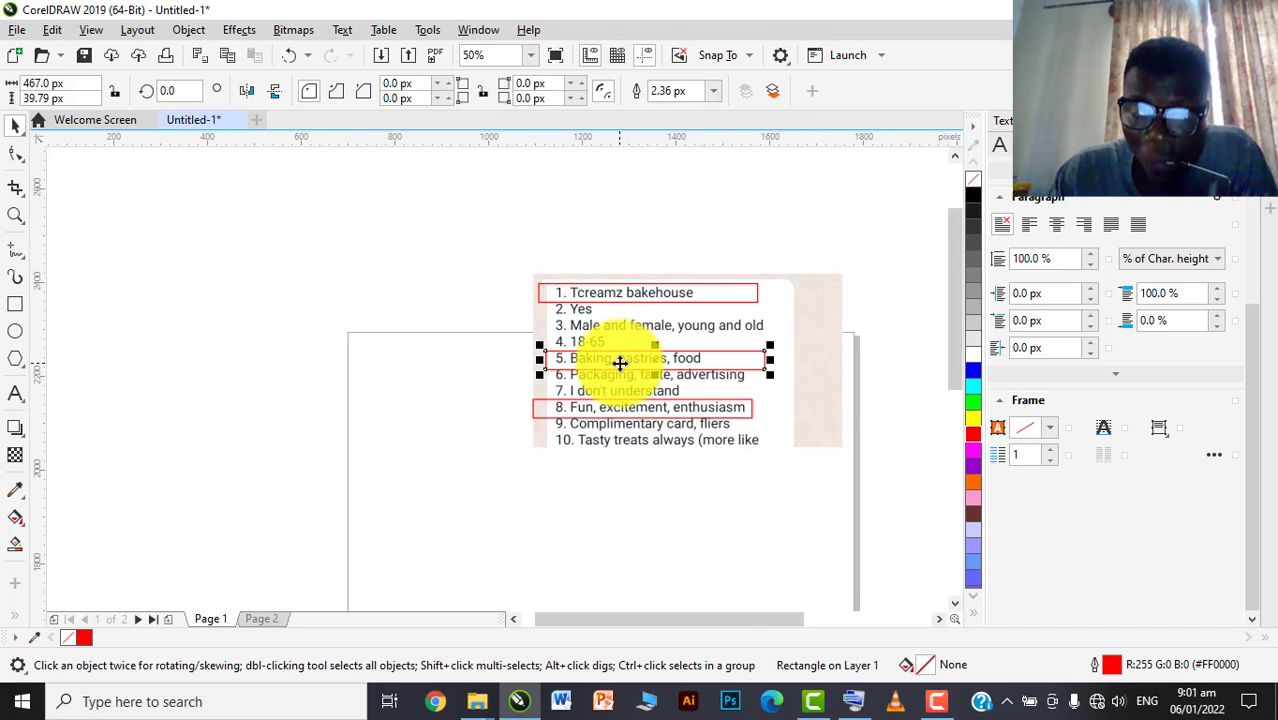
{"action": "scroll", "coordinate": [602, 365], "scroll_direction": "up", "scroll_amount": 2}
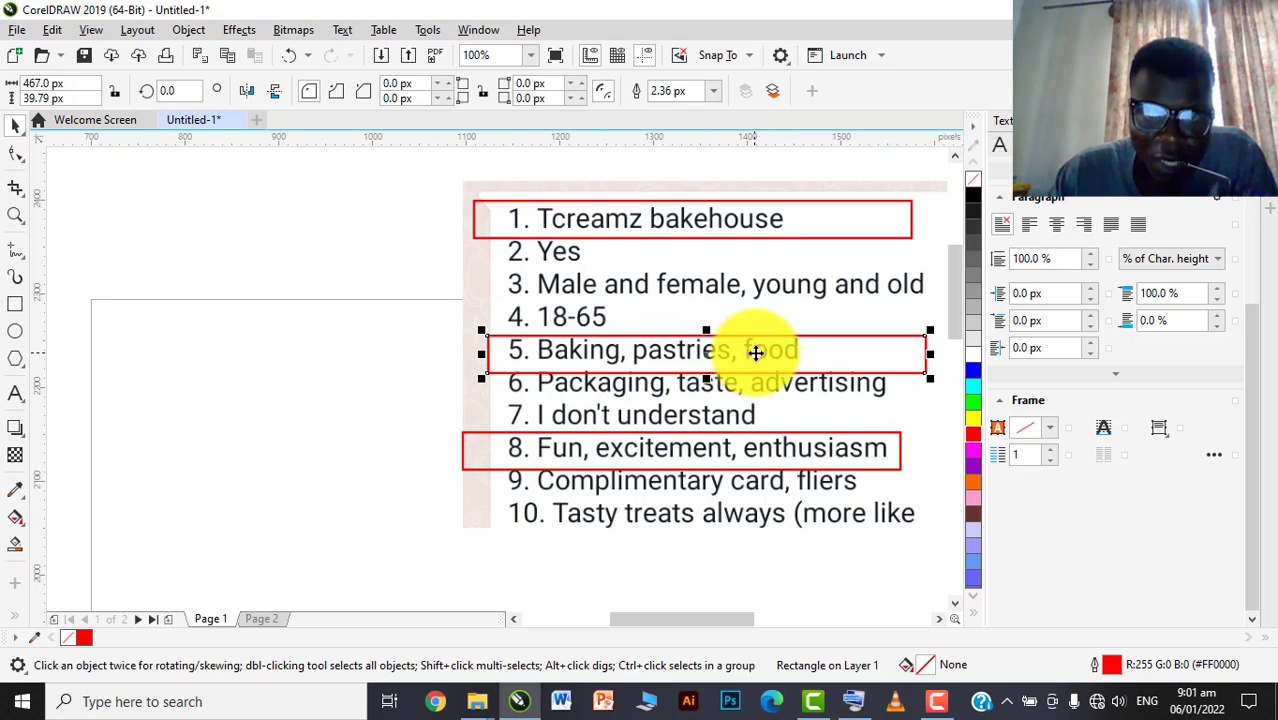
{"action": "scroll", "coordinate": [670, 350], "scroll_direction": "down", "scroll_amount": 2}
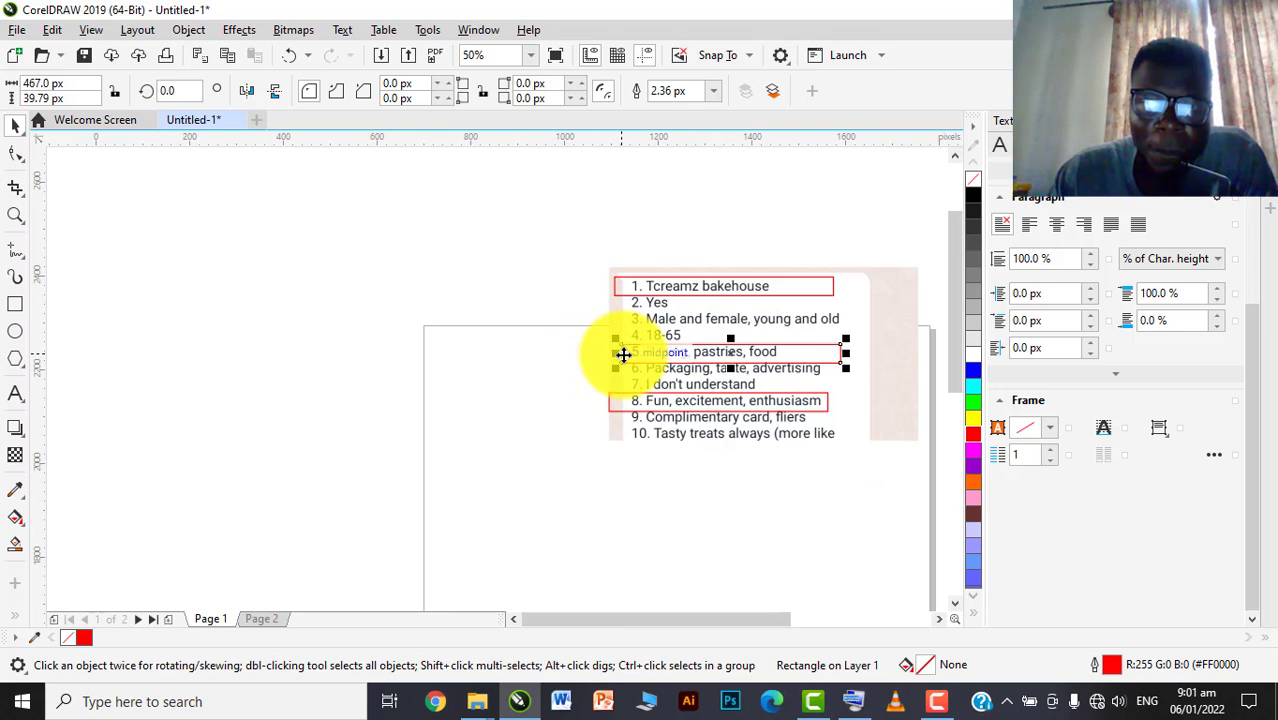
{"action": "scroll", "coordinate": [623, 355], "scroll_direction": "up", "scroll_amount": 2}
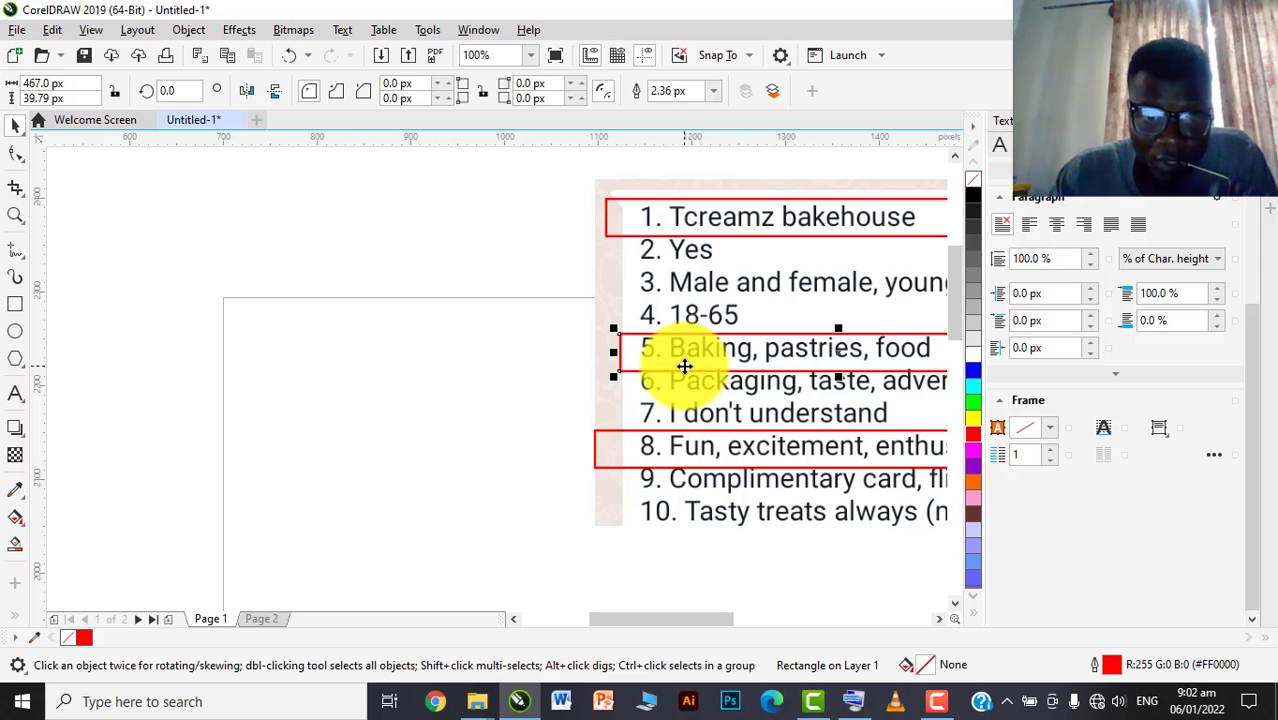
Copy the chef hat image from Page 2 to Page 1, placing it beside the client's answers
{"action": "scroll", "coordinate": [651, 357], "scroll_direction": "down", "scroll_amount": 2}
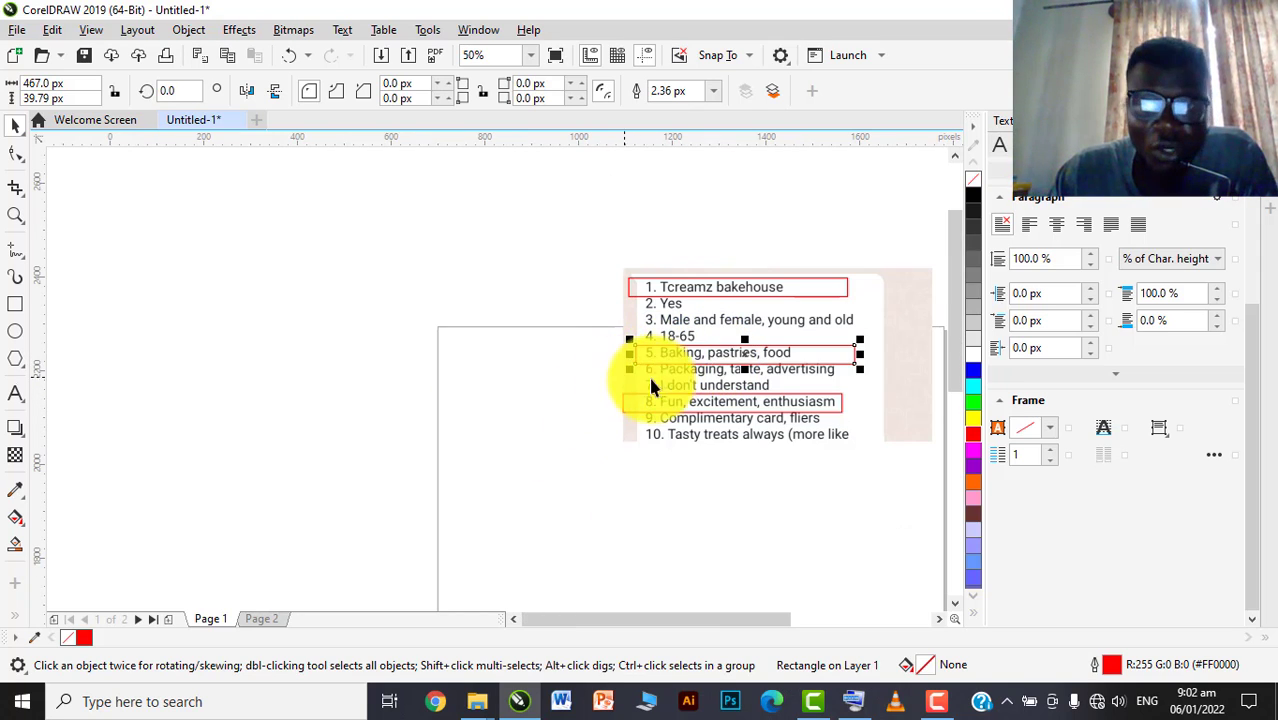
{"action": "left_click", "coordinate": [262, 619]}
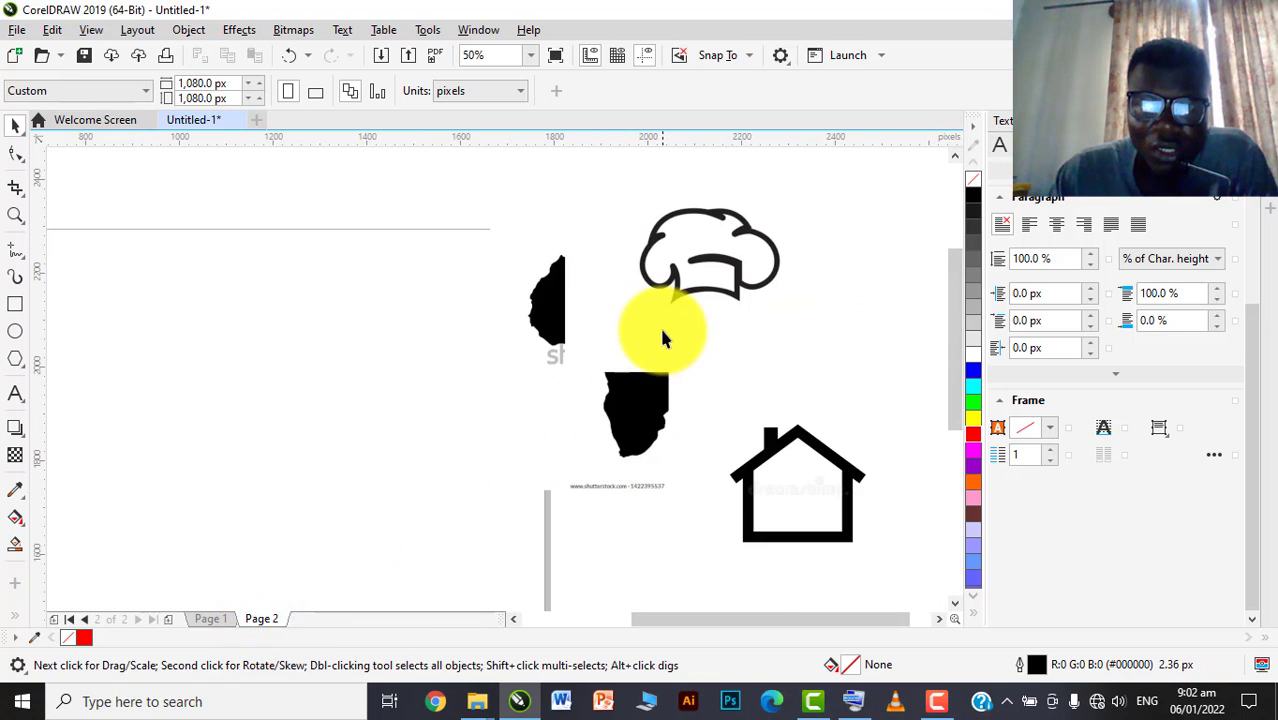
{"action": "left_click_drag", "start_coordinate": [662, 338], "coordinate": [674, 340]}
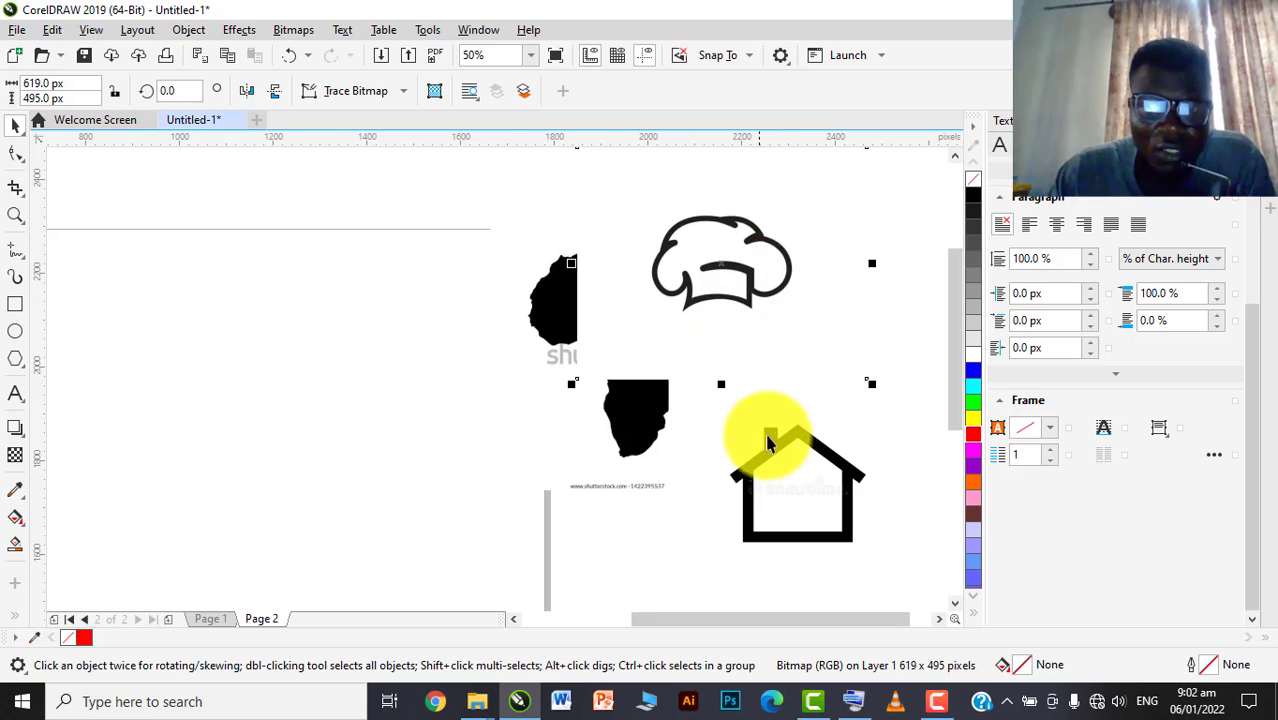
{"action": "right_click", "coordinate": [717, 317]}
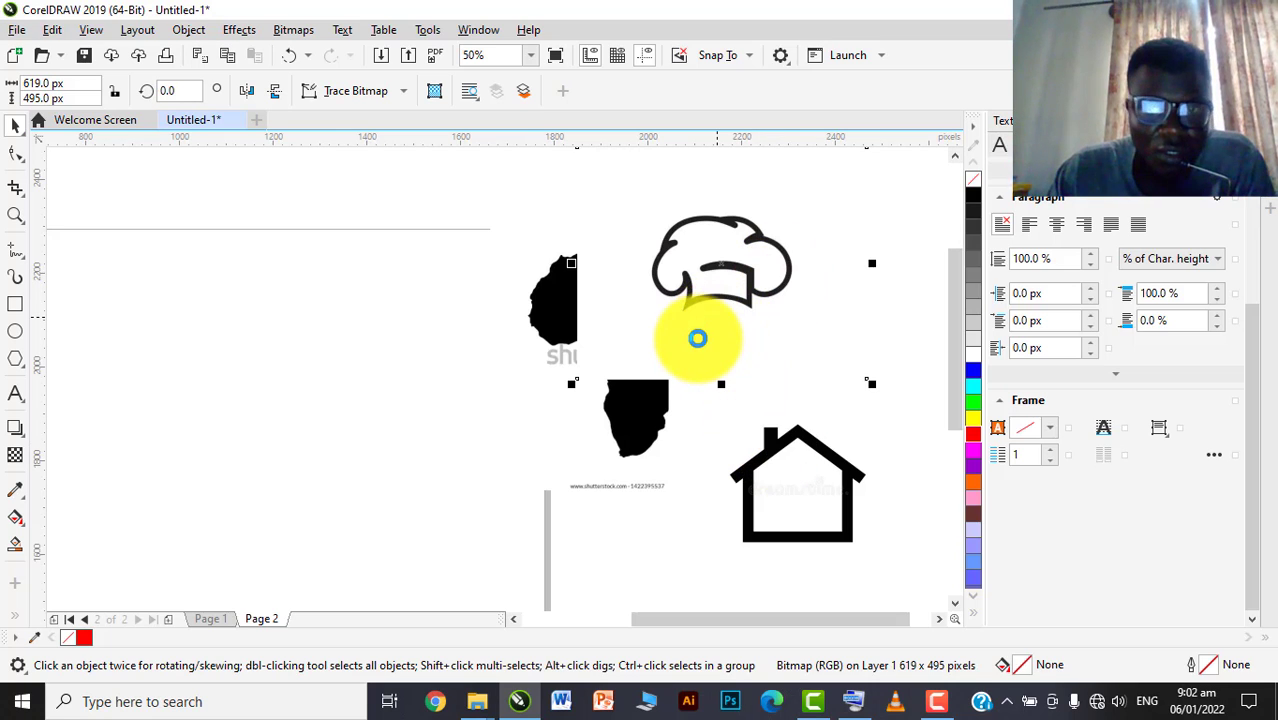
{"action": "key", "text": "Delete"}
{"action": "key", "text": "ctrl+z"}
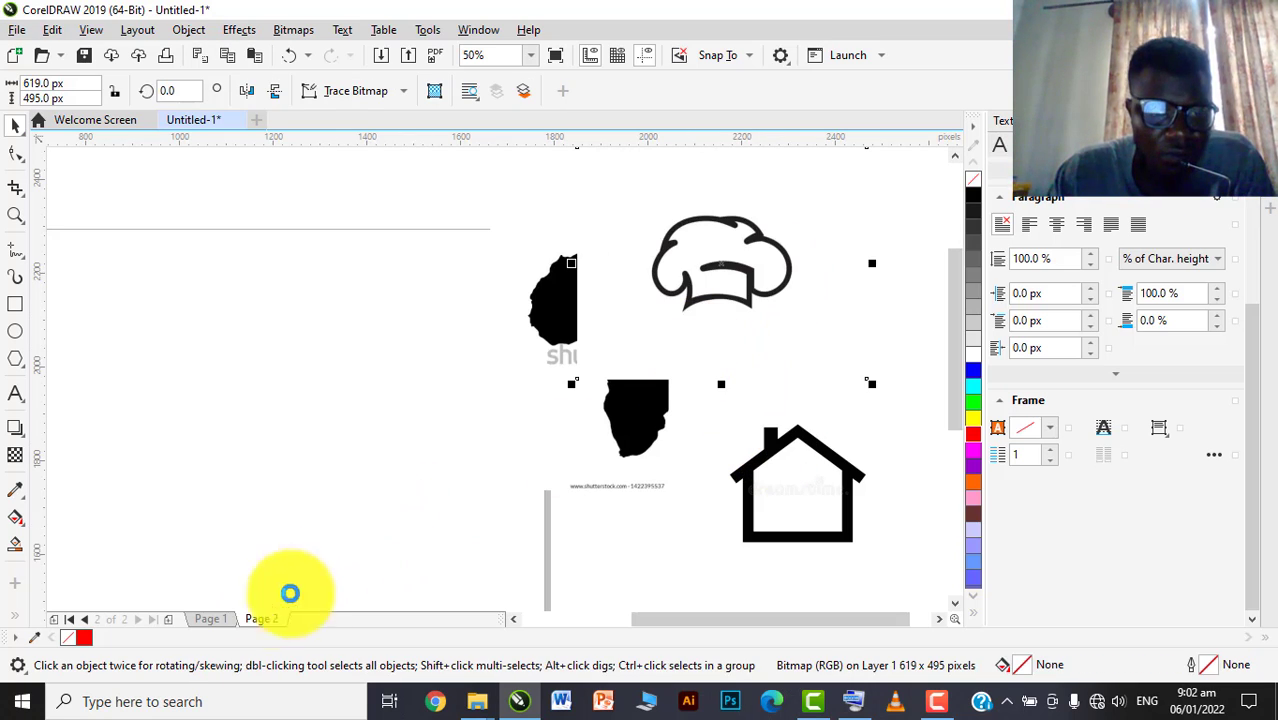
{"action": "left_click", "coordinate": [213, 620]}
{"action": "key", "text": "ctrl+v"}
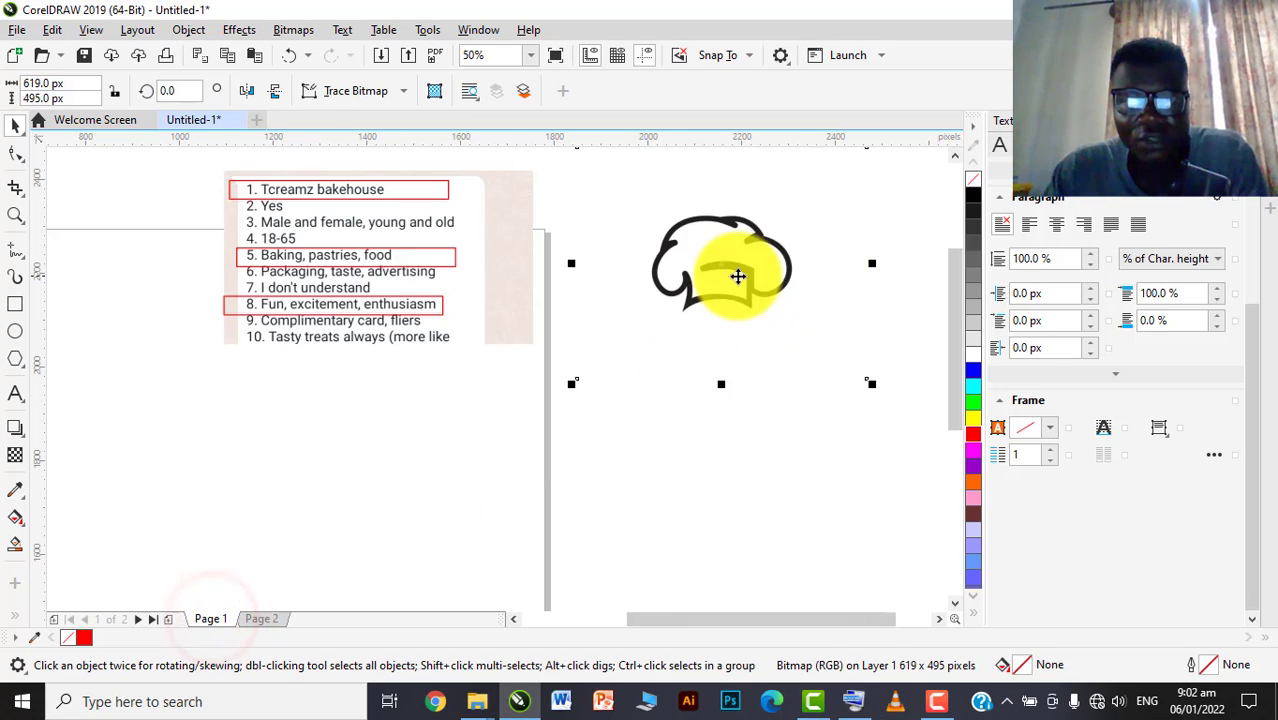
{"action": "left_click_drag", "start_coordinate": [724, 264], "coordinate": [737, 277]}
Copy the house image from Page 2 onto Page 1
{"action": "left_click", "coordinate": [258, 622]}
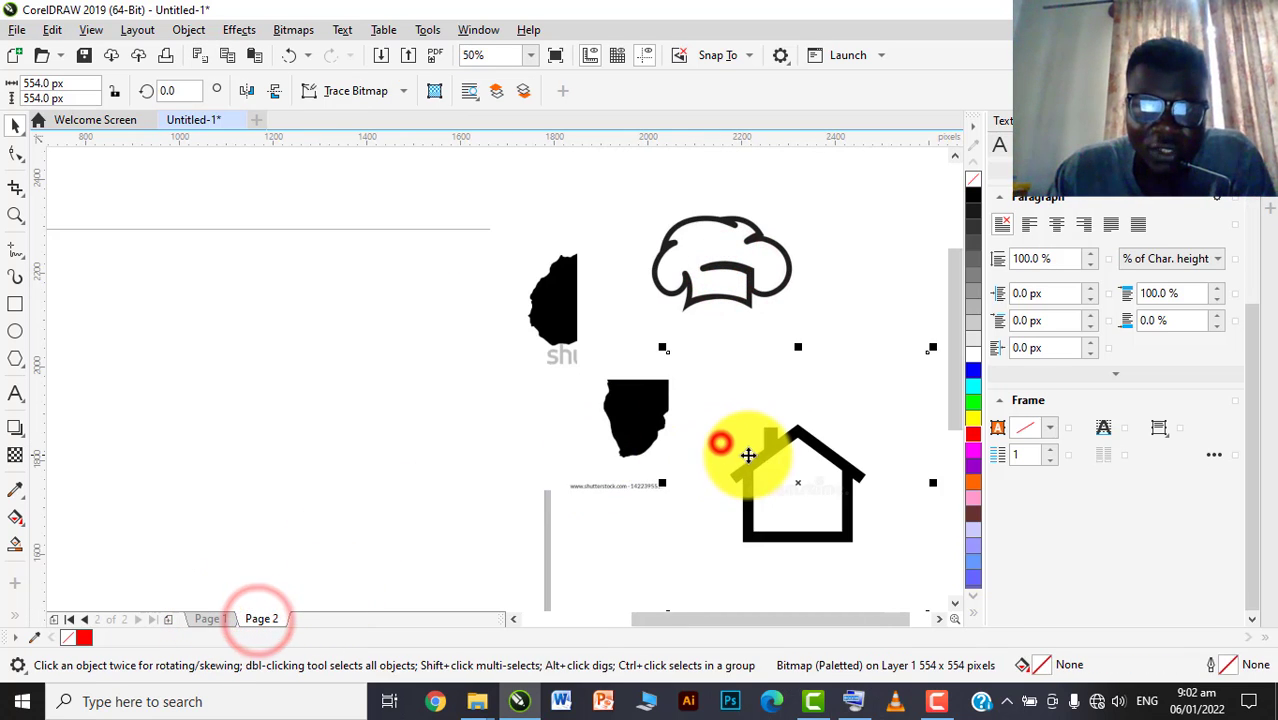
{"action": "left_click", "coordinate": [719, 443]}
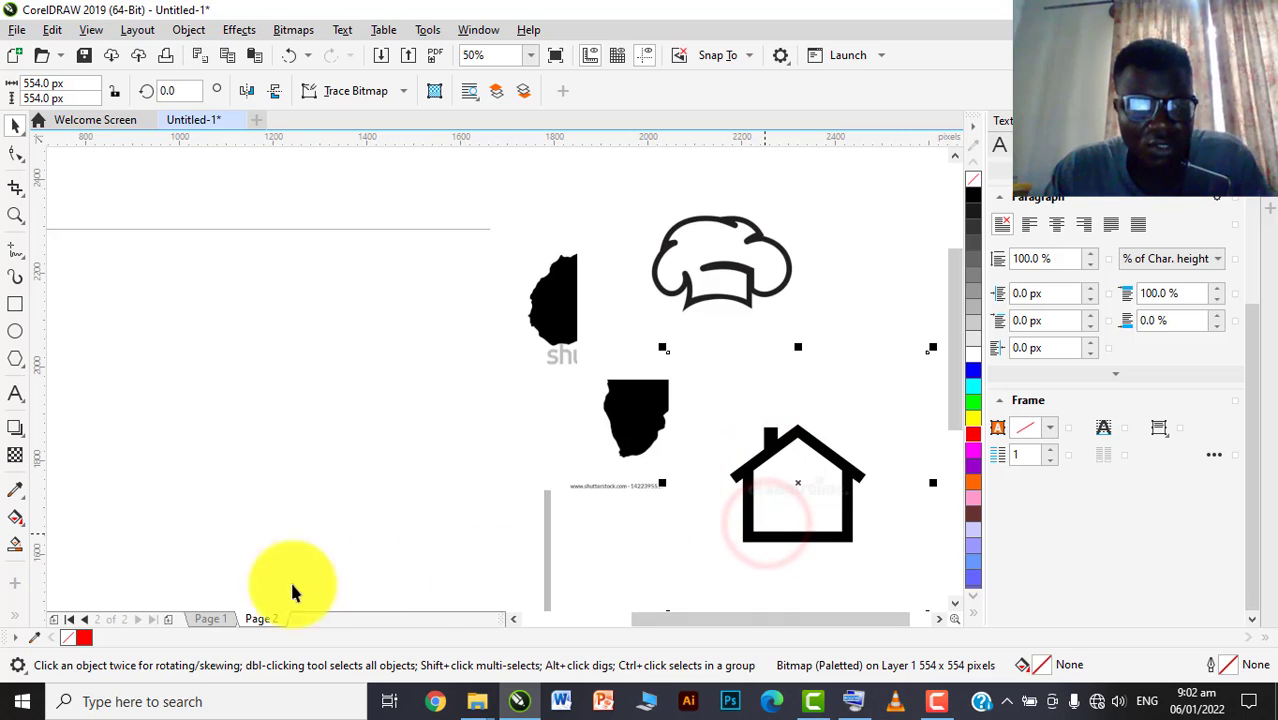
{"action": "left_click", "coordinate": [210, 619]}
{"action": "key", "text": "ctrl+v"}
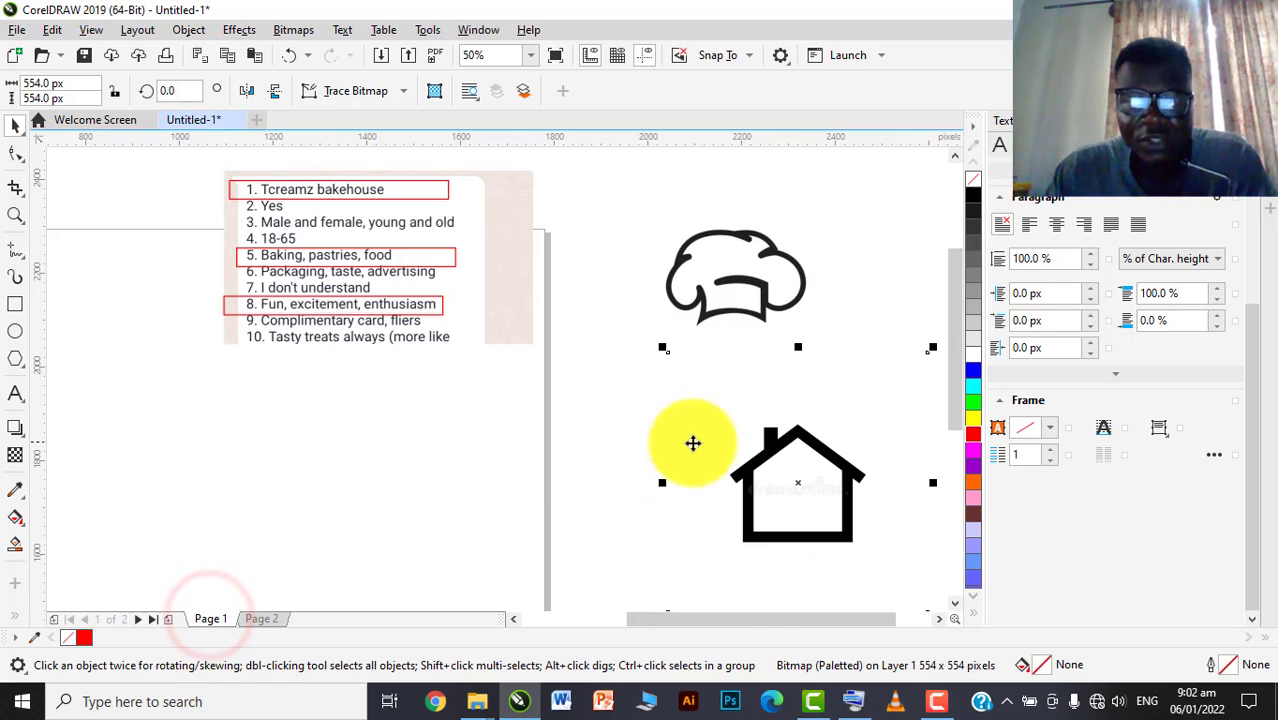
Shift the house and chef hat images up in the area outside the page, with the hat closer to the client's answers
{"action": "left_click_drag", "start_coordinate": [770, 445], "coordinate": [775, 382]}
{"action": "left_click_drag", "start_coordinate": [716, 290], "coordinate": [676, 252]}
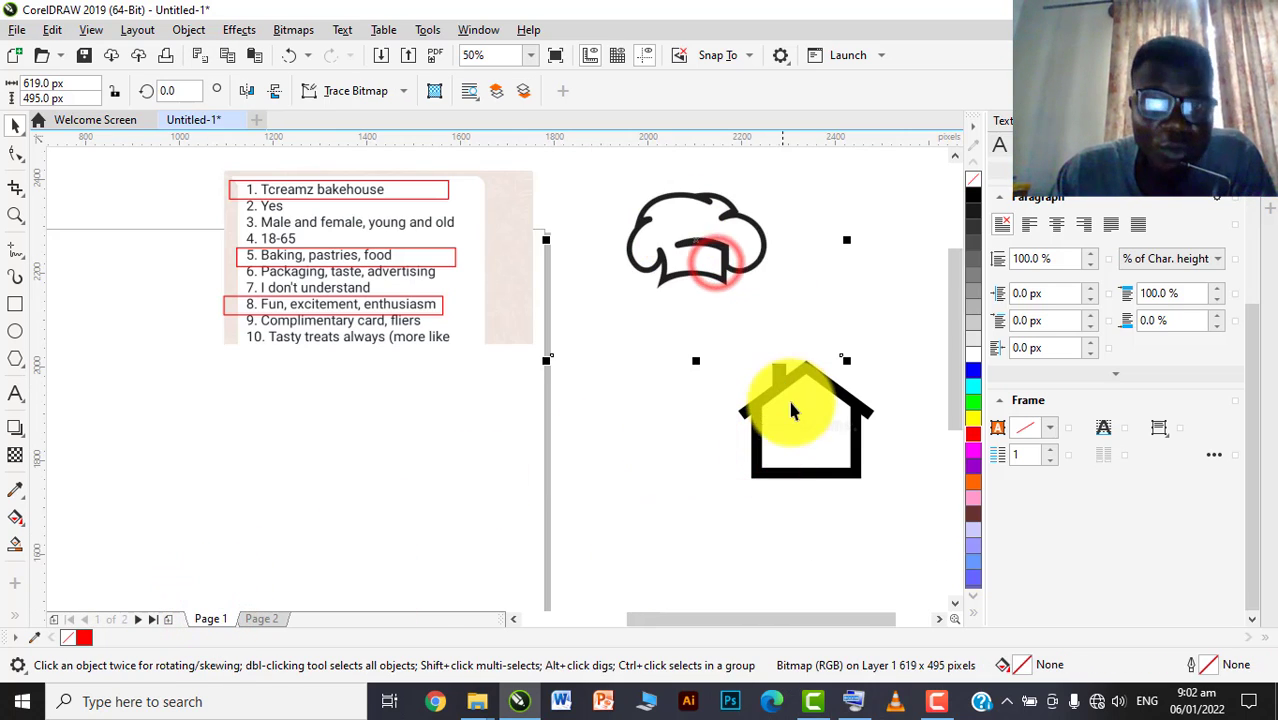
{"action": "mouse_move", "coordinate": [787, 396]}
{"action": "left_mouse_down"}
{"action": "mouse_move", "coordinate": [800, 400]}
{"action": "mouse_move", "coordinate": [795, 384]}
{"action": "left_mouse_up"}
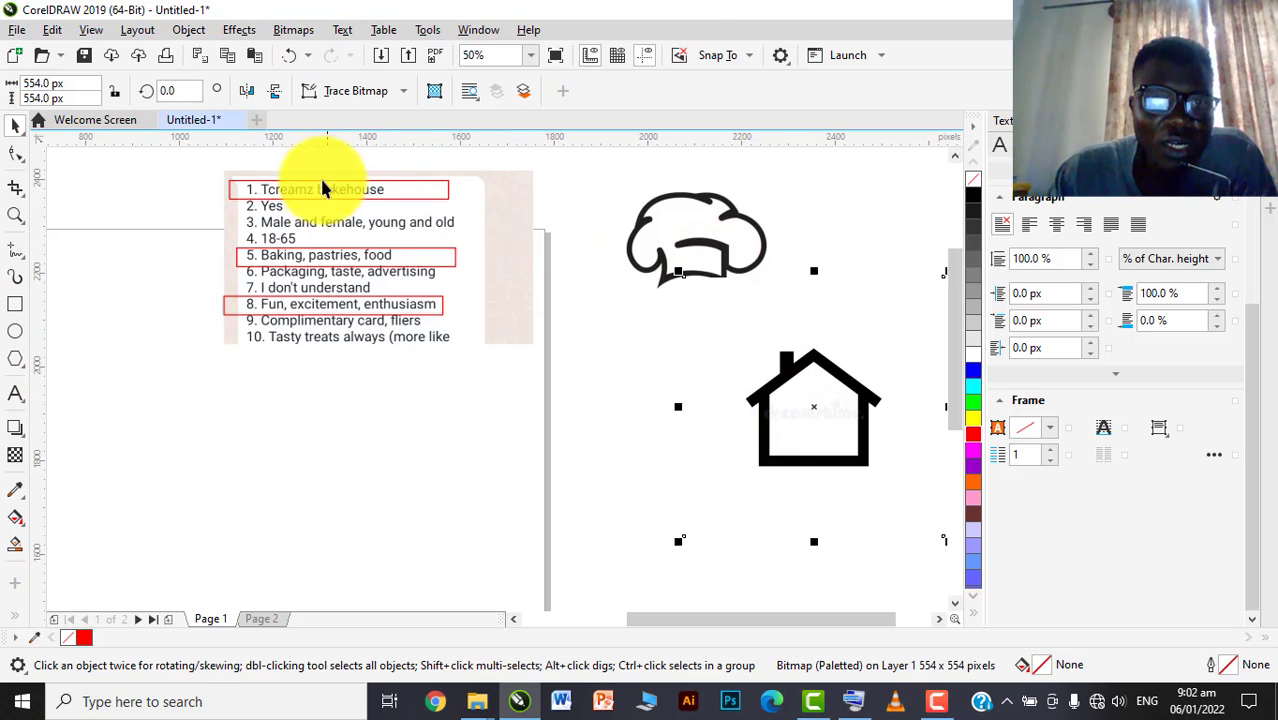
{"action": "scroll", "coordinate": [292, 198], "scroll_direction": "up", "scroll_amount": 2}
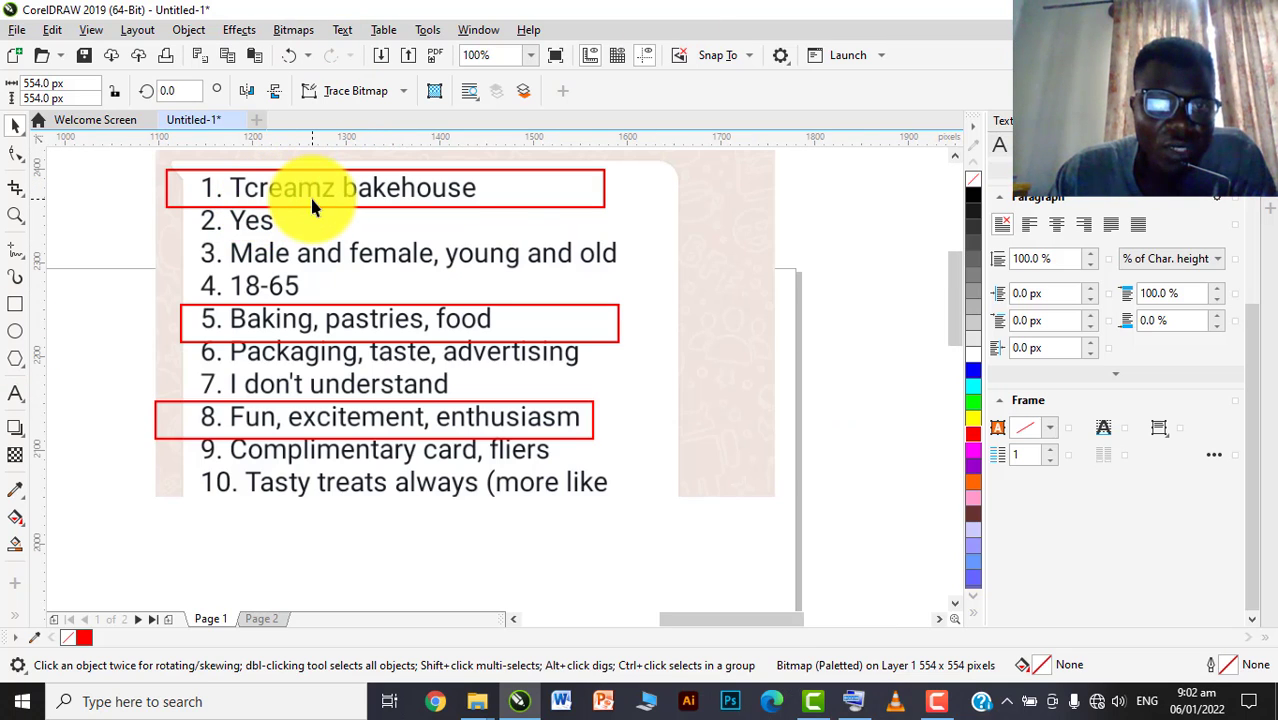
{"action": "scroll", "coordinate": [422, 196], "scroll_direction": "down", "scroll_amount": 2}
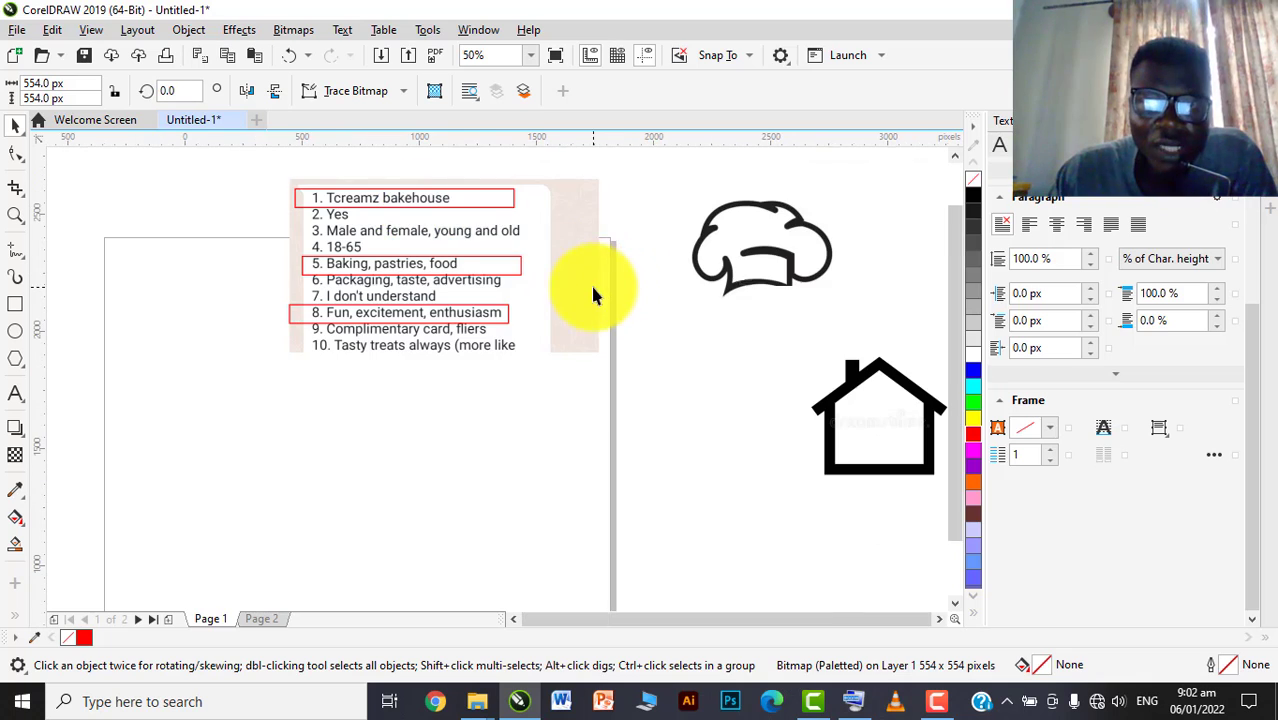
{"action": "scroll", "coordinate": [593, 285], "scroll_direction": "down", "scroll_amount": 2}
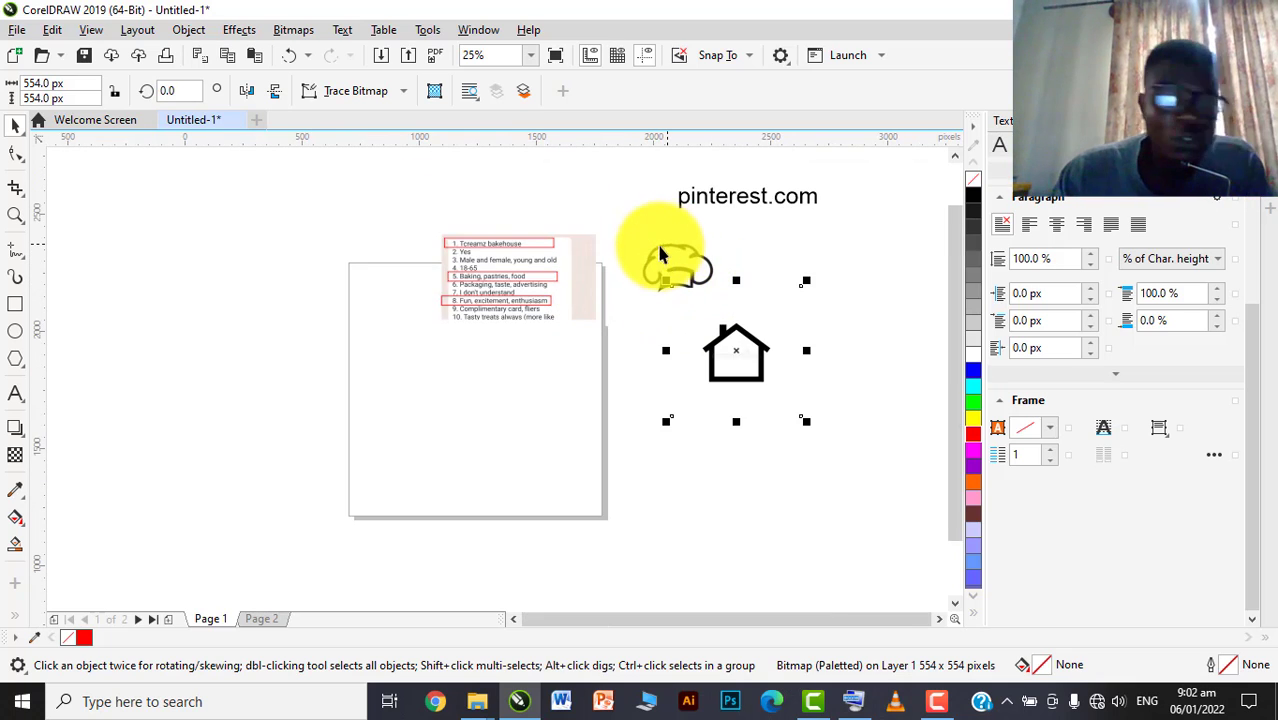
{"action": "scroll", "coordinate": [630, 268], "scroll_direction": "up", "scroll_amount": 2}
{"action": "left_click", "coordinate": [569, 262]}
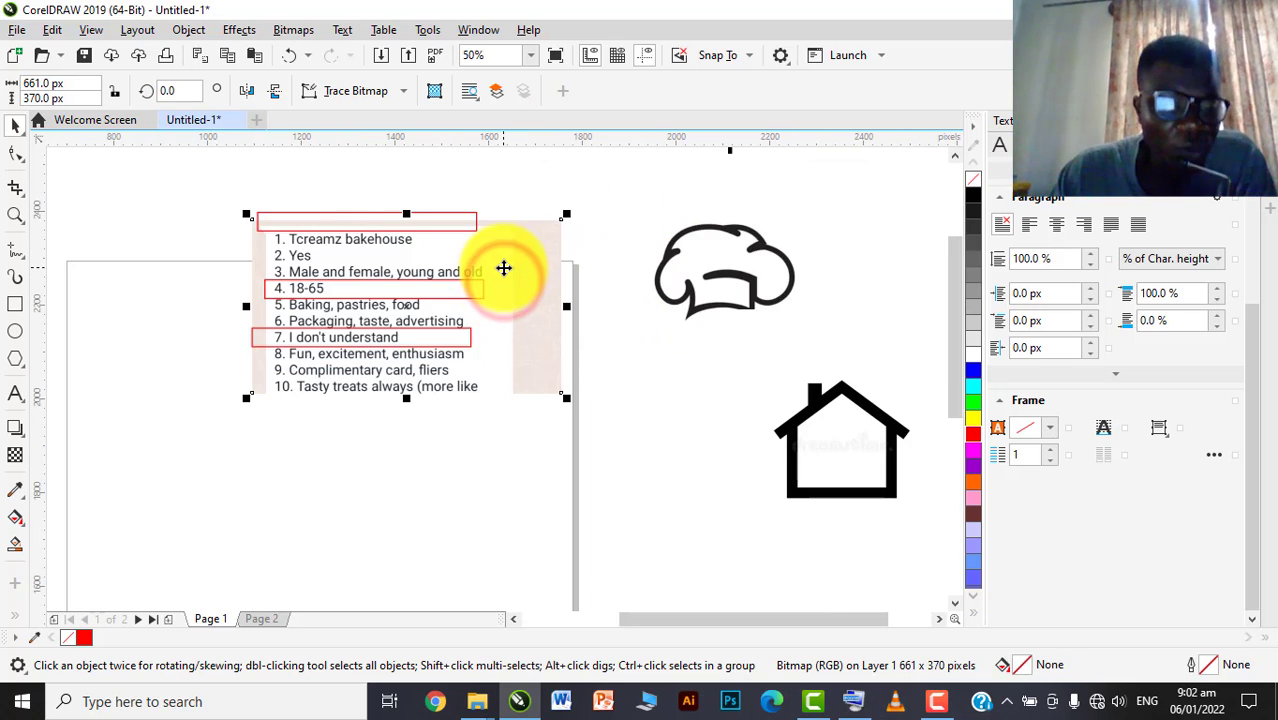
{"action": "key", "text": "ctrl+z"}
{"action": "scroll", "coordinate": [672, 287], "scroll_direction": "down", "scroll_amount": 2}
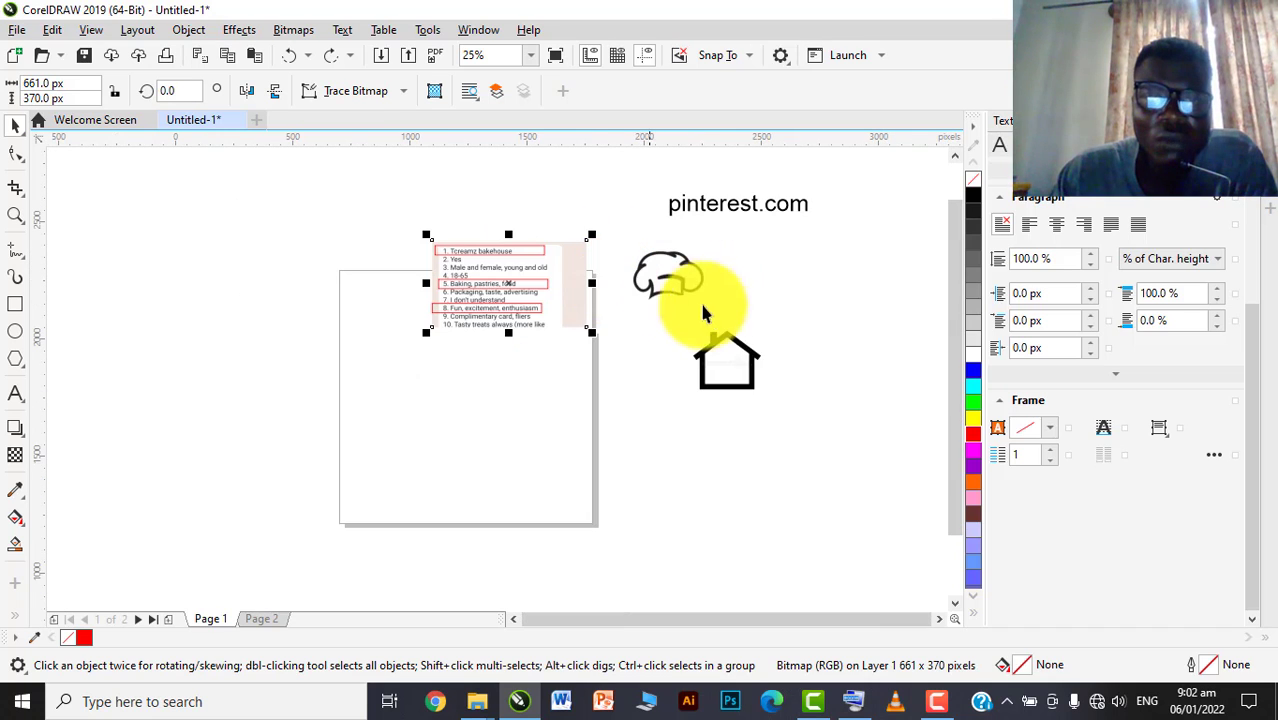
Move the house image up until it is level with the chef hat, under the pinterest.com text
{"action": "left_click_drag", "start_coordinate": [724, 350], "coordinate": [760, 285]}
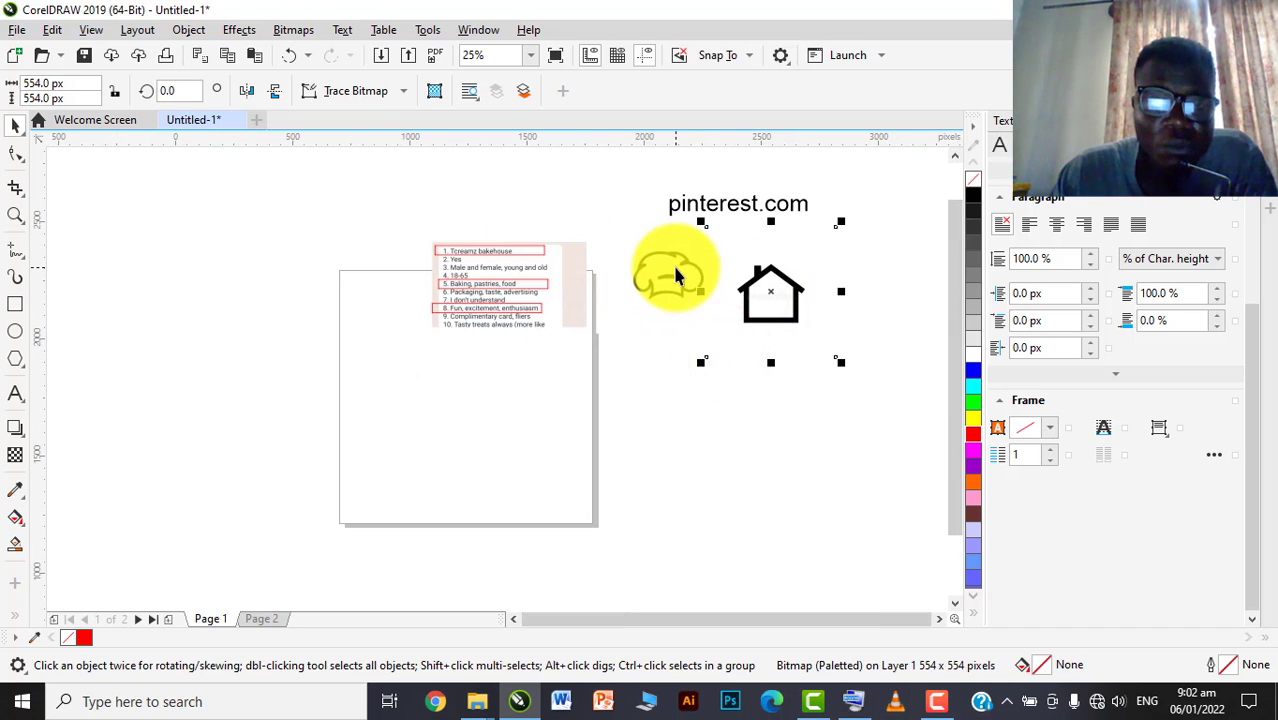
{"action": "scroll", "coordinate": [678, 270], "scroll_direction": "up", "scroll_amount": 2}
{"action": "left_click", "coordinate": [678, 275]}
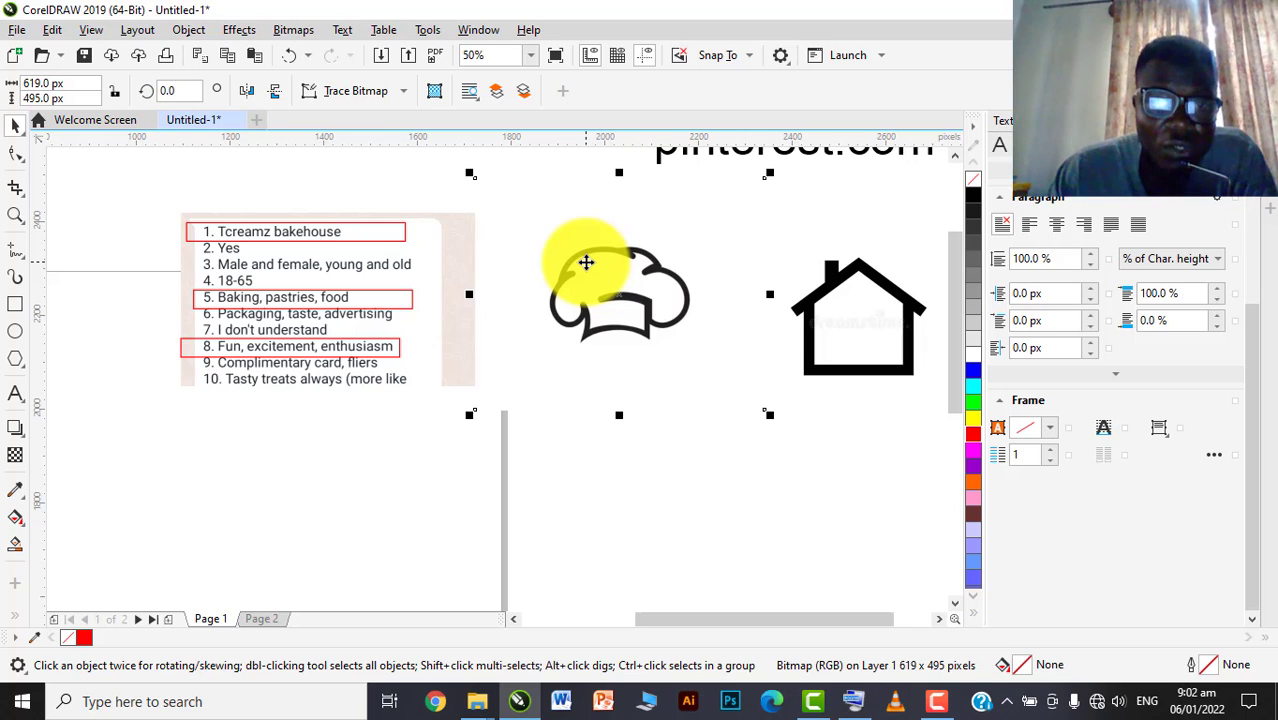
{"action": "left_click", "coordinate": [826, 298]}
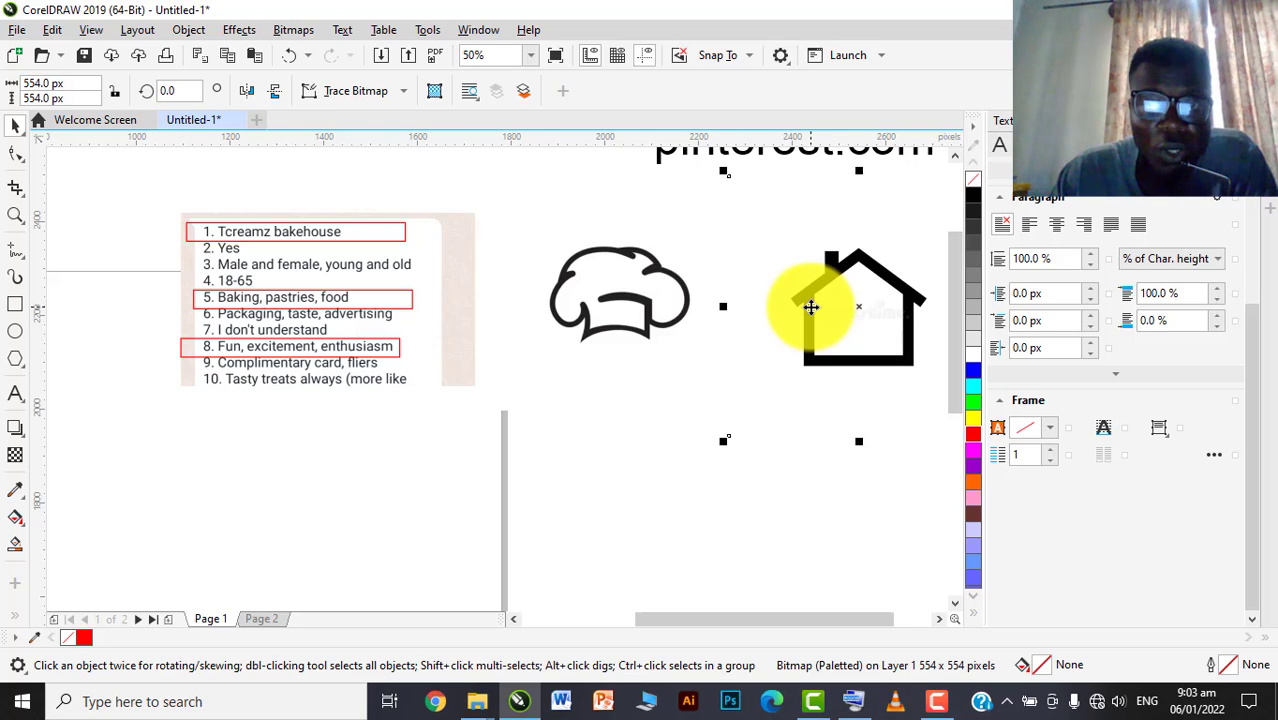
{"action": "left_click", "coordinate": [647, 305]}
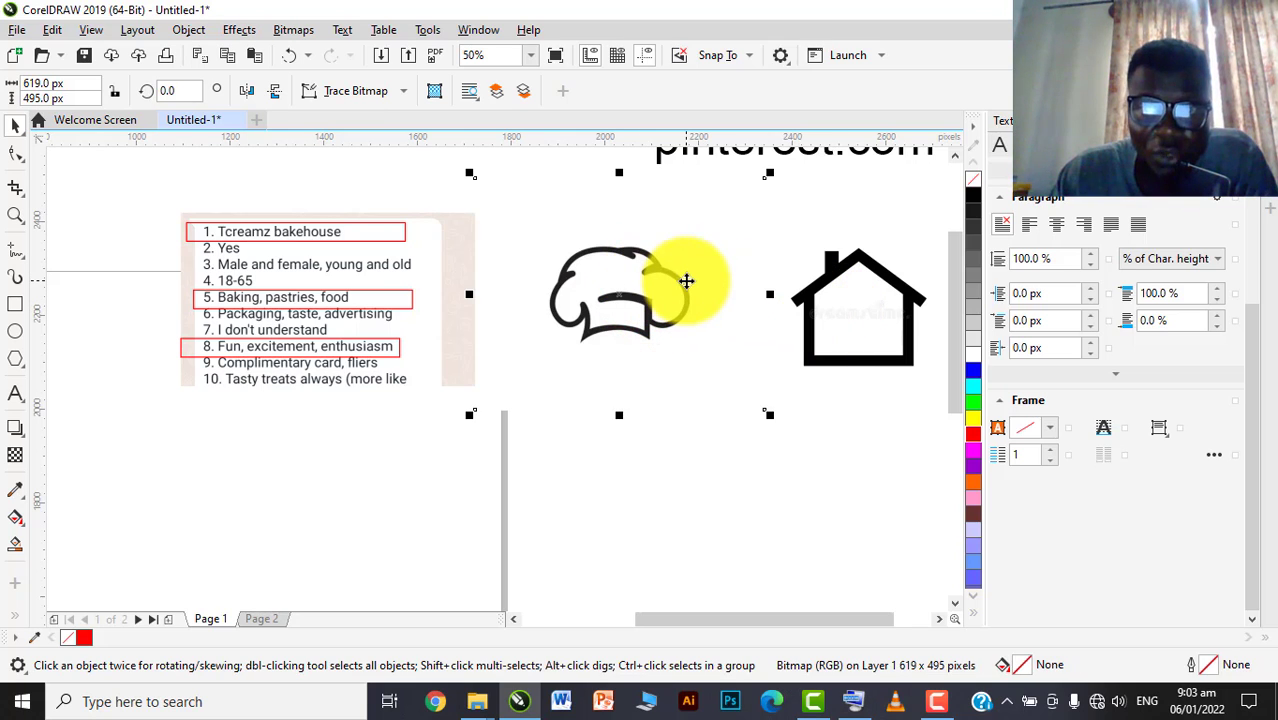
{"action": "scroll", "coordinate": [727, 287], "scroll_direction": "down", "scroll_amount": 2}
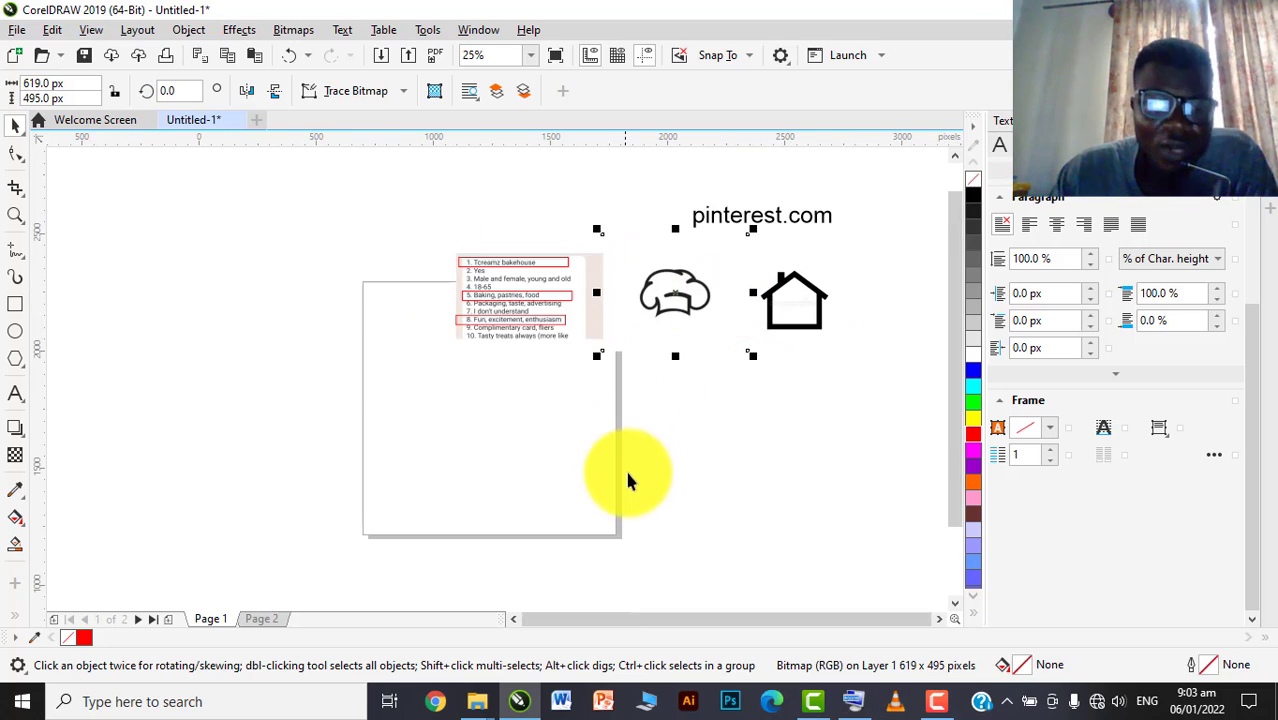
{"action": "left_click", "coordinate": [575, 497]}
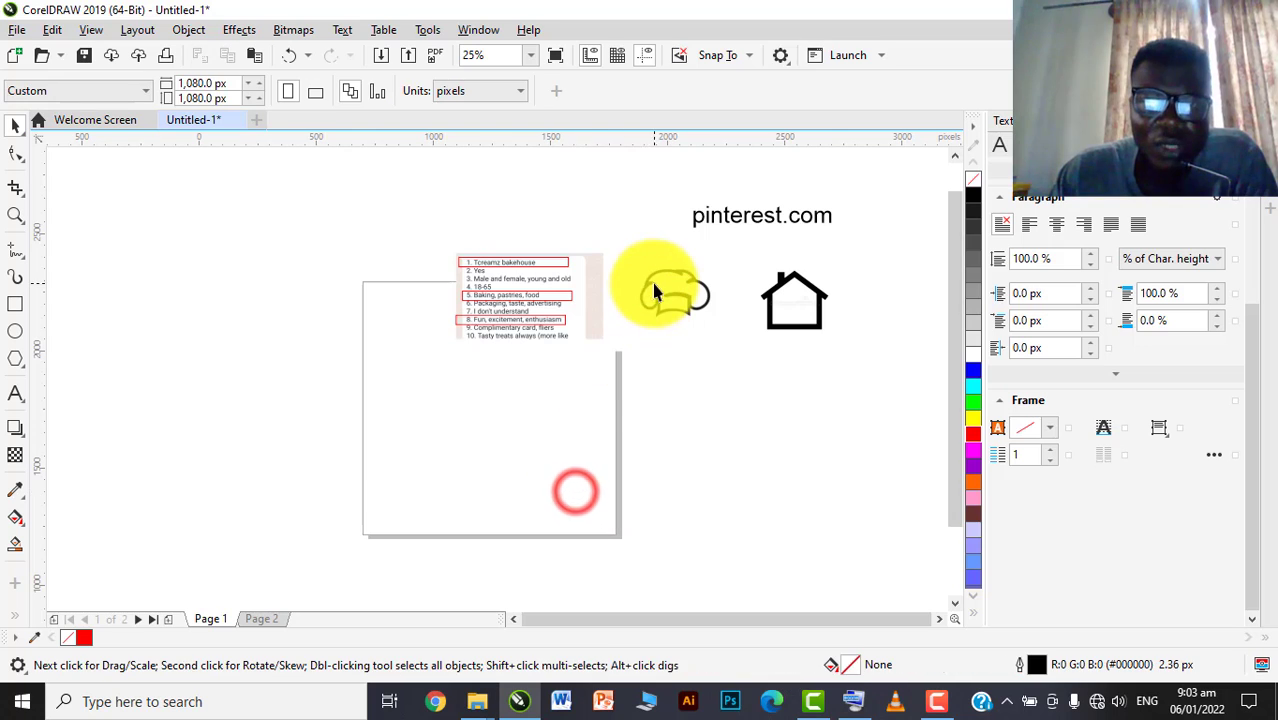
{"action": "left_click", "coordinate": [477, 707]}
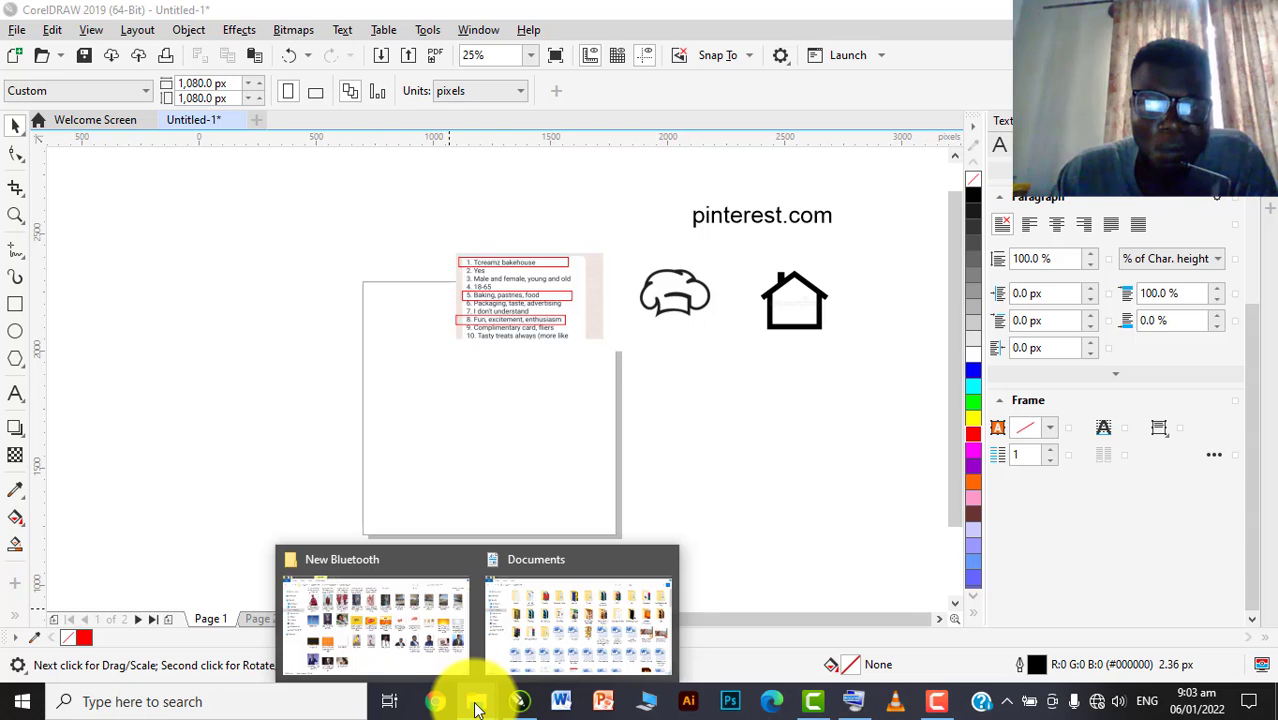
{"action": "left_click", "coordinate": [582, 414]}
{"action": "scroll", "coordinate": [579, 309], "scroll_direction": "up", "scroll_amount": 2}
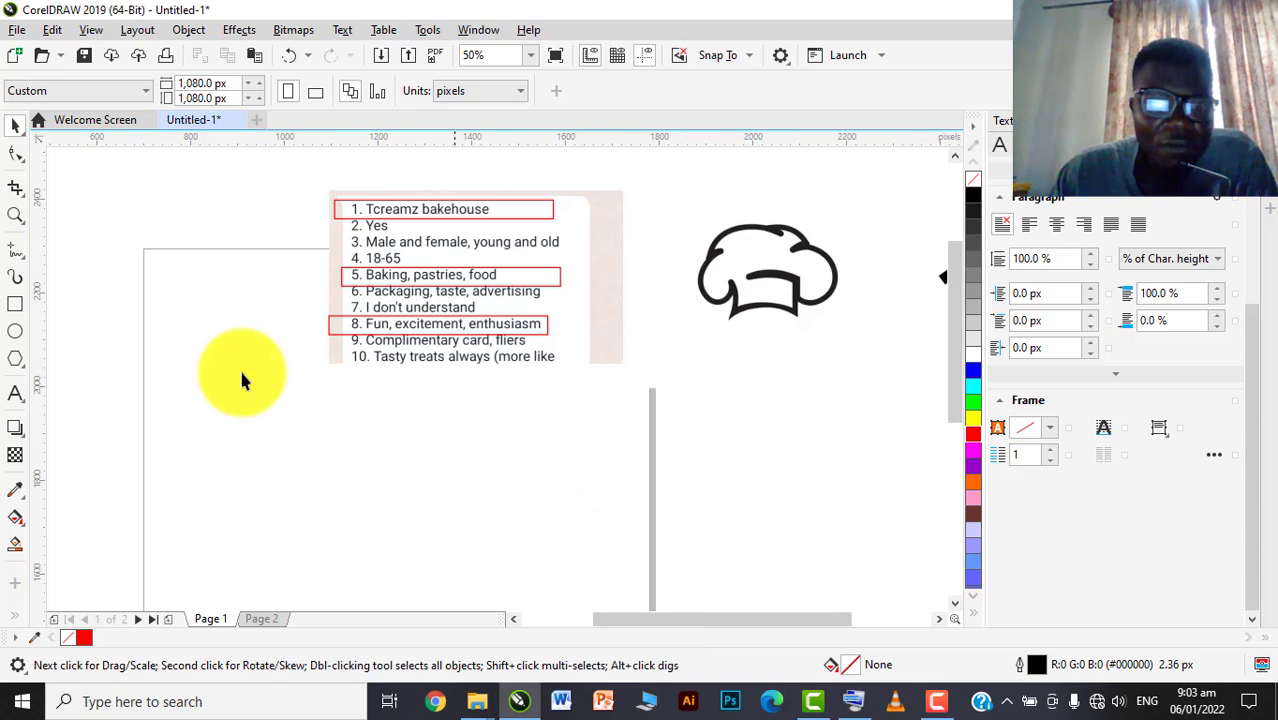
{"action": "scroll", "coordinate": [640, 250], "scroll_direction": "down", "scroll_amount": 2}
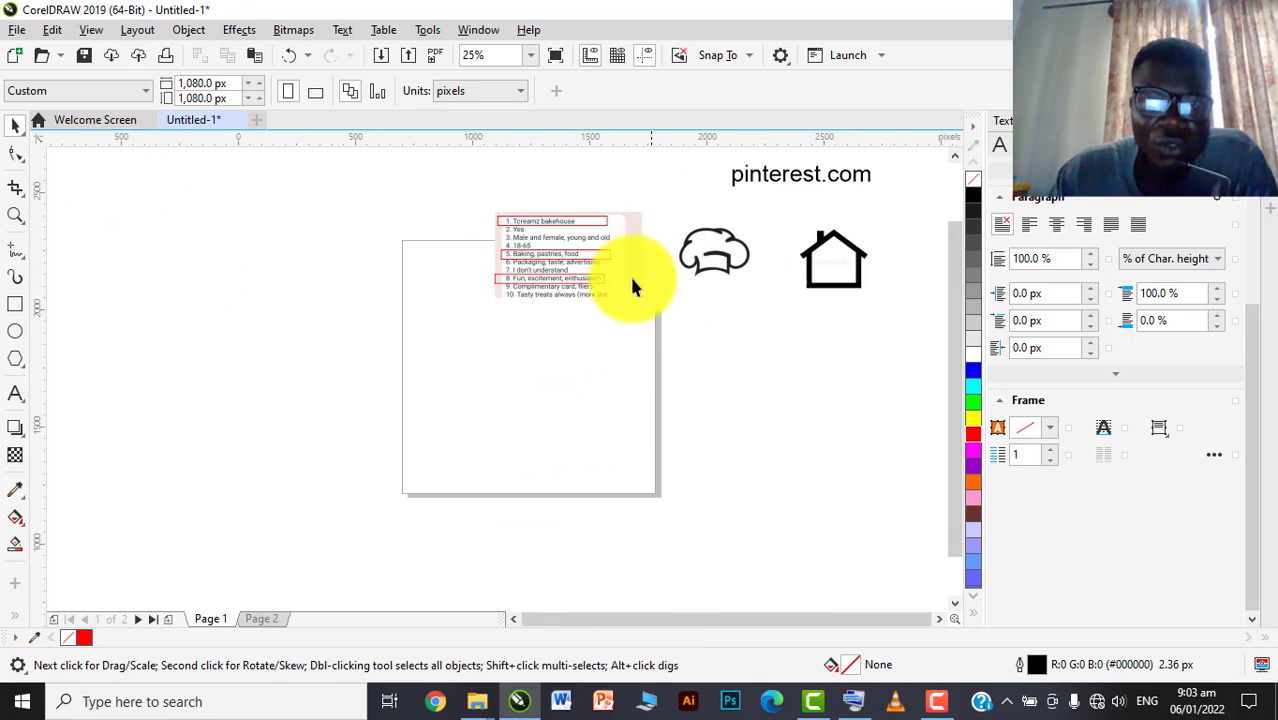
{"action": "scroll", "coordinate": [620, 245], "scroll_direction": "up", "scroll_amount": 2}
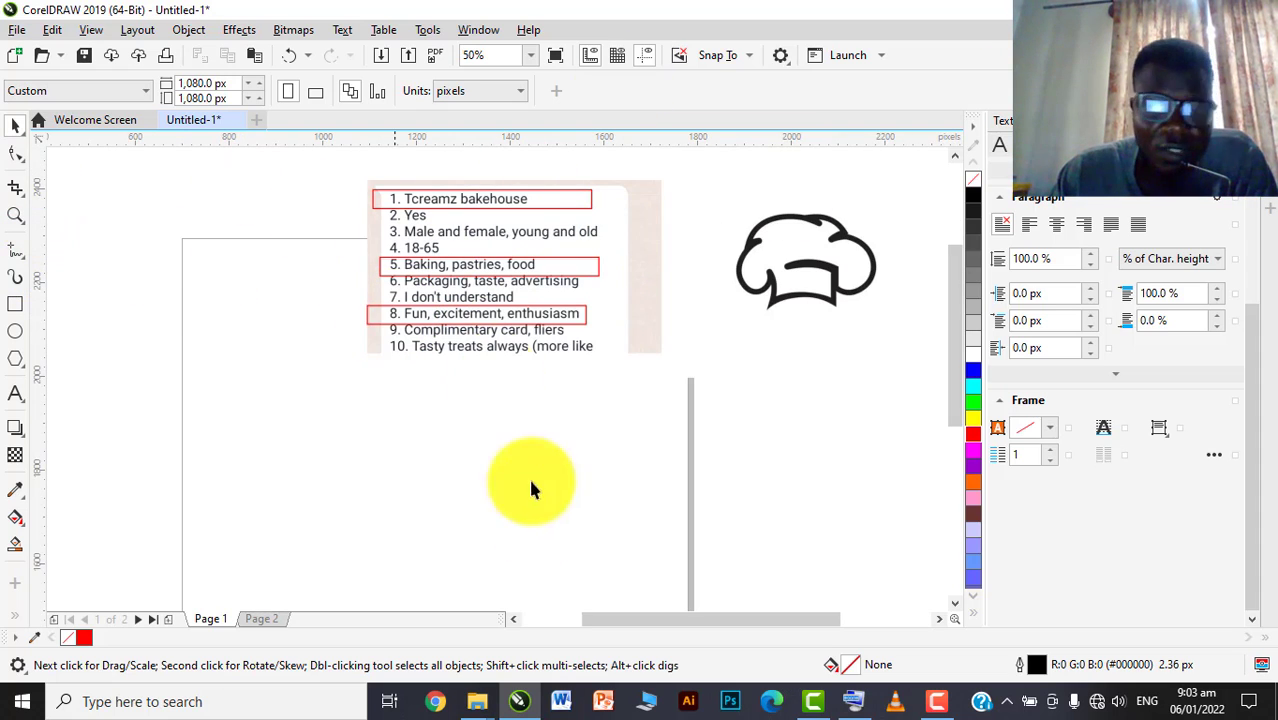
{"action": "left_click", "coordinate": [937, 701]}
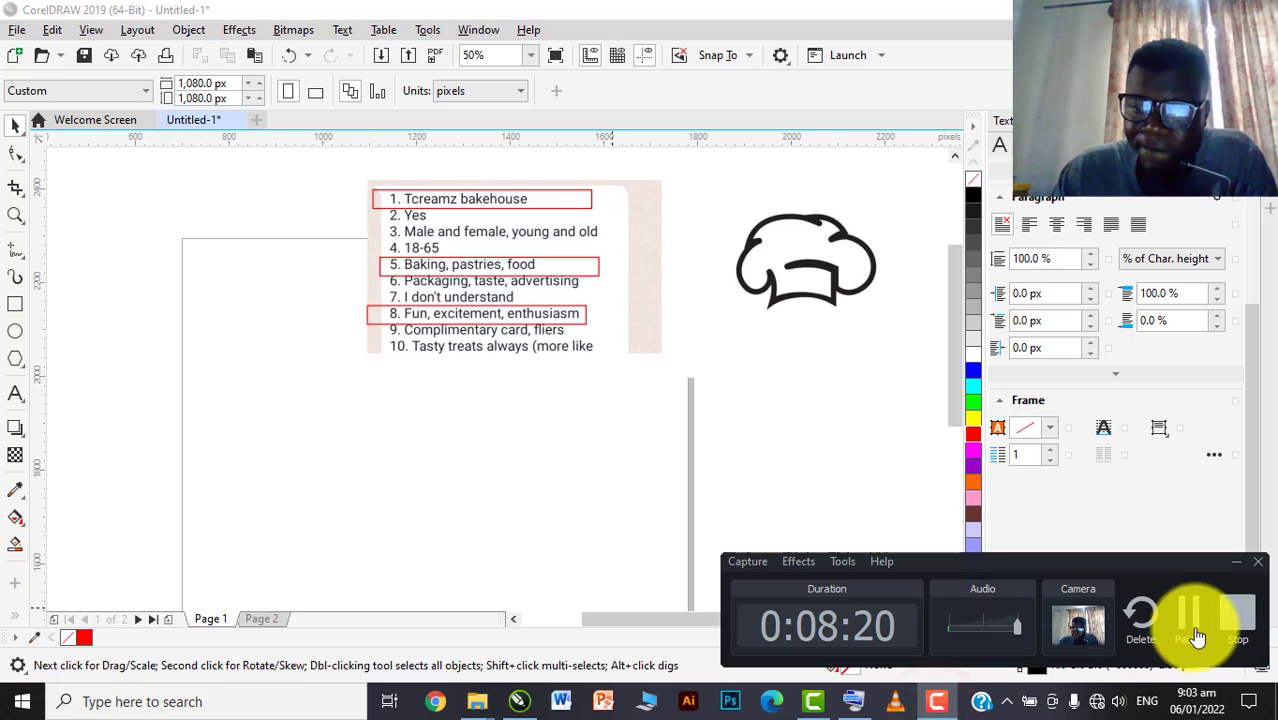
{"action": "left_click", "coordinate": [1197, 637]}
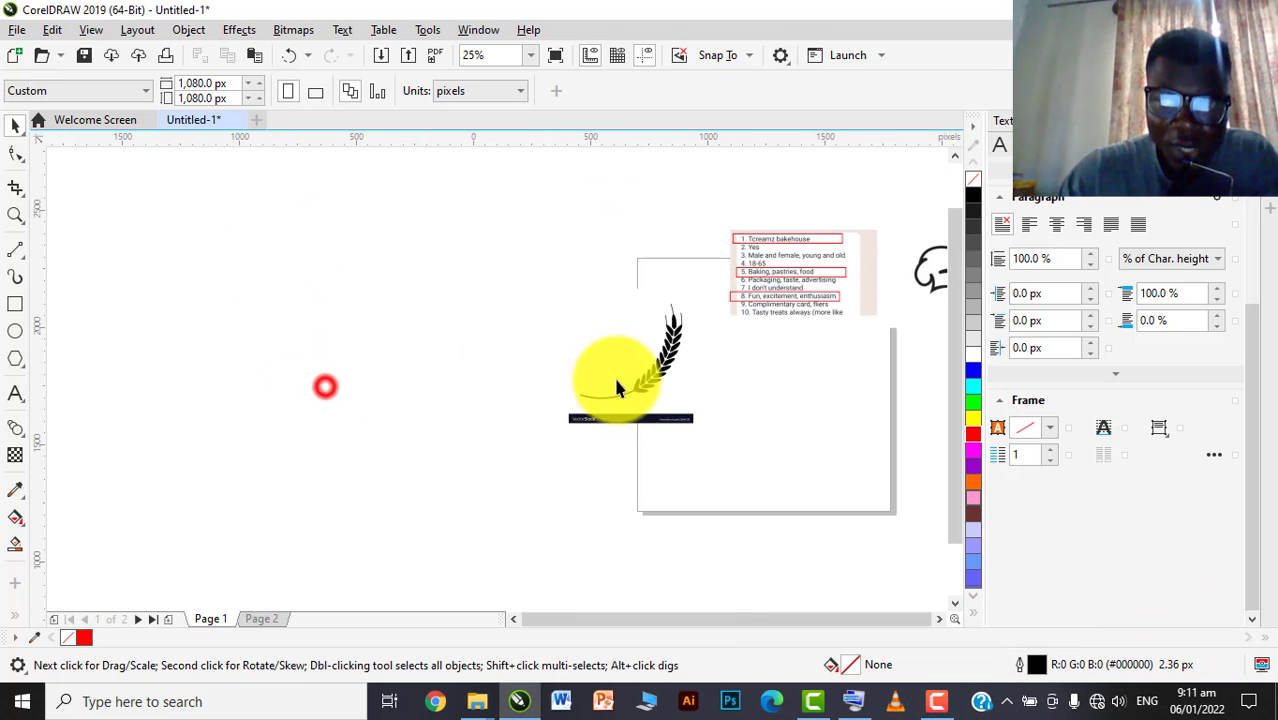
Move the wheat ear image off the page into the empty area to the page's left
{"action": "left_click_drag", "start_coordinate": [636, 377], "coordinate": [384, 315]}
{"action": "scroll", "coordinate": [525, 325], "scroll_direction": "up", "scroll_amount": 1}
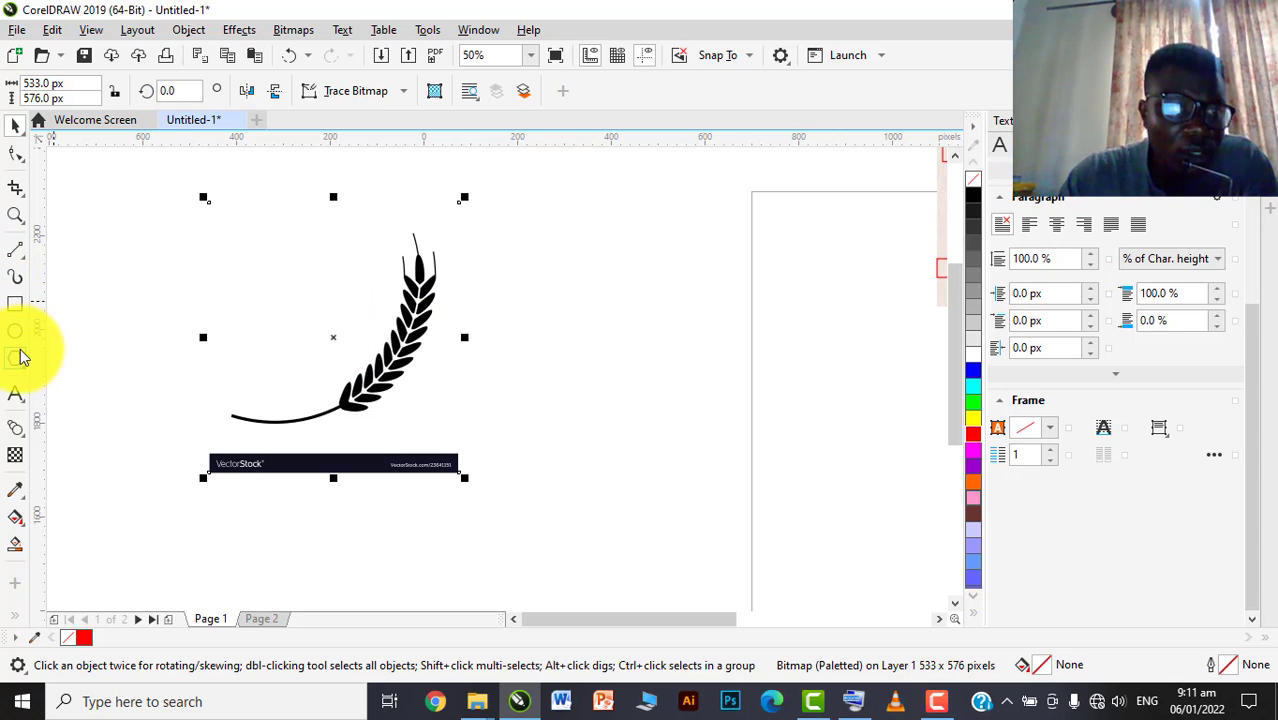
Add the artistic text "wheat flour vector icon" in Arial 24 pt beside the wheat ear image
{"action": "left_click", "coordinate": [15, 393]}
{"action": "left_click", "coordinate": [458, 397]}
{"action": "type", "text": "wheat fl"}
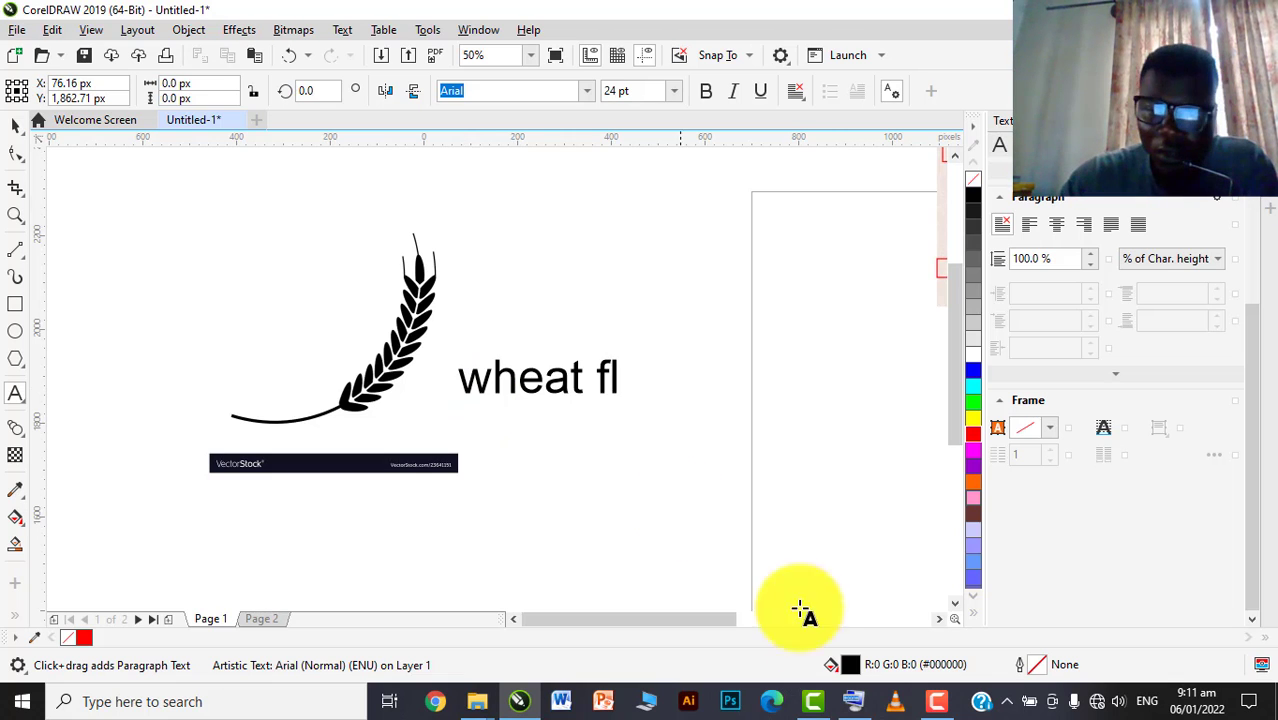
{"action": "left_click", "coordinate": [853, 701]}
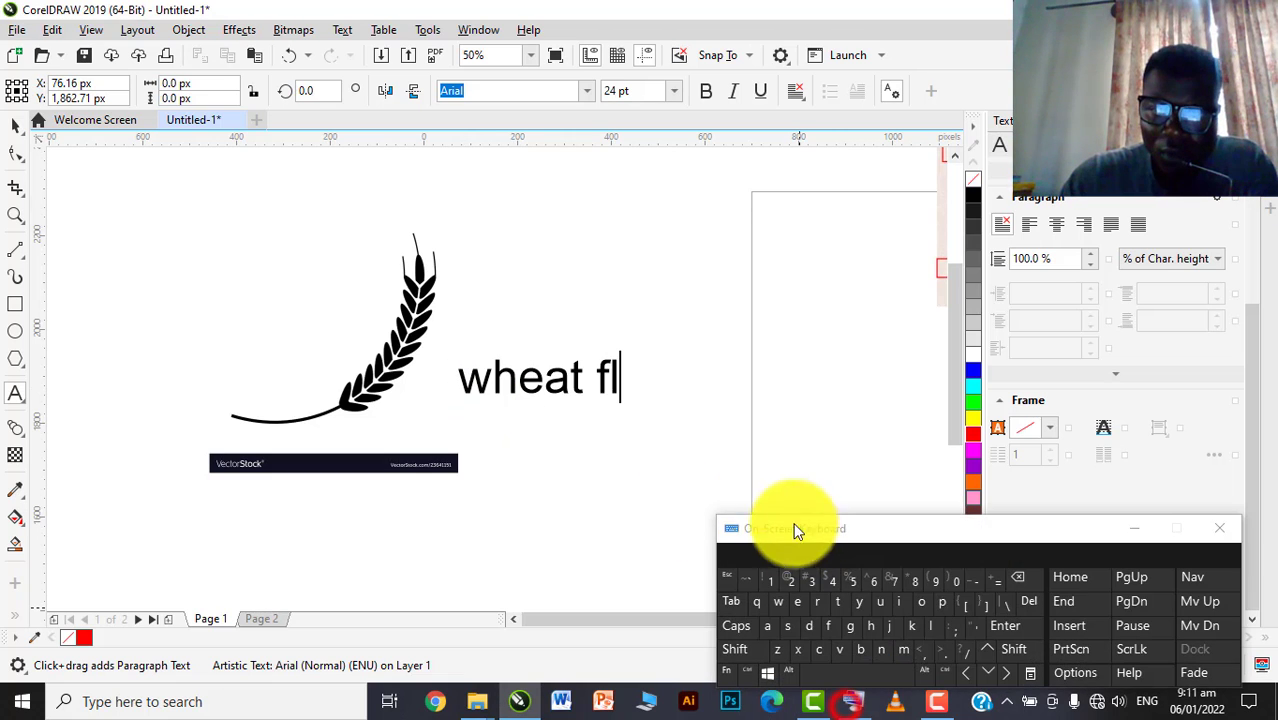
{"action": "left_click", "coordinate": [934, 599]}
{"action": "key", "text": "BackSpace"}
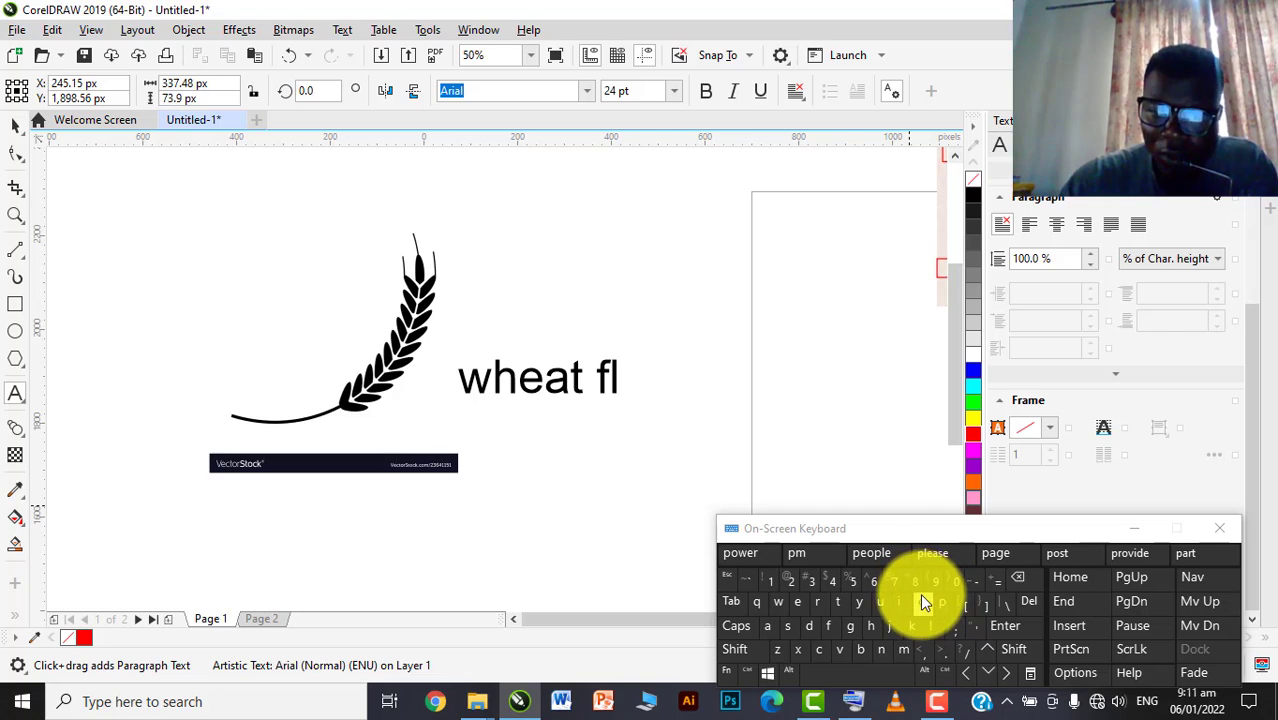
{"action": "type", "text": "our "}
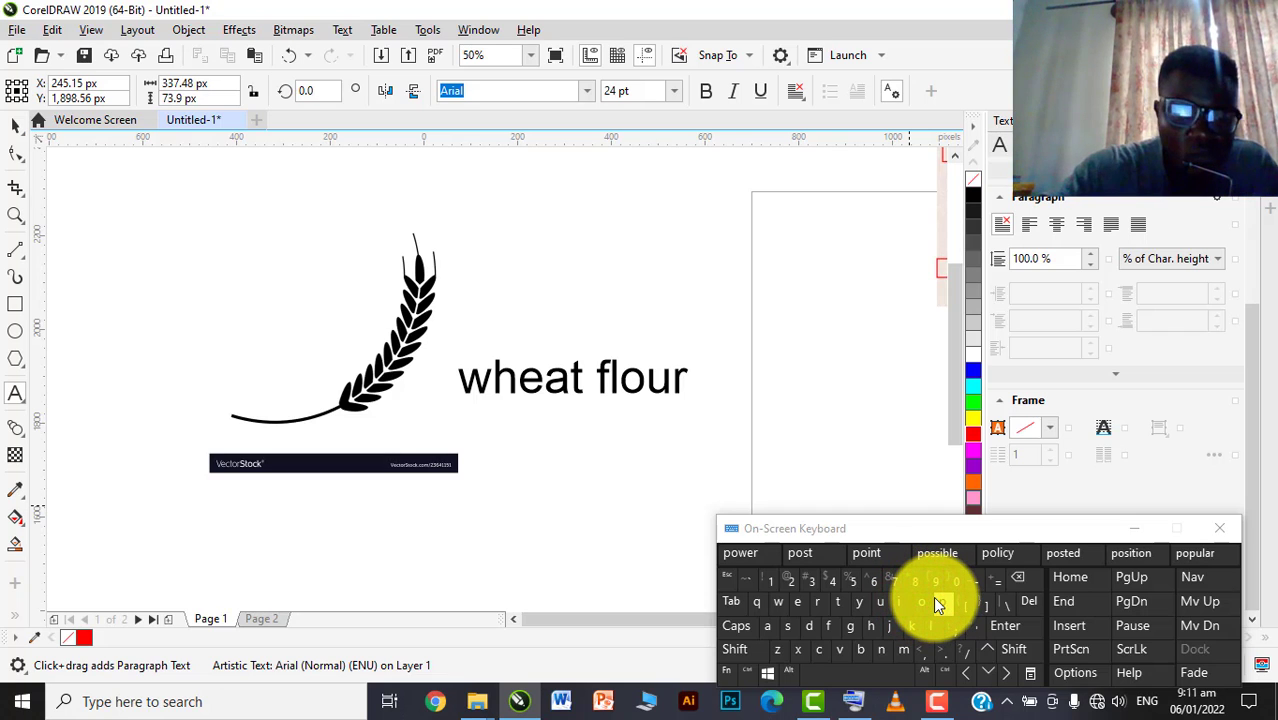
{"action": "type", "text": "vect"}
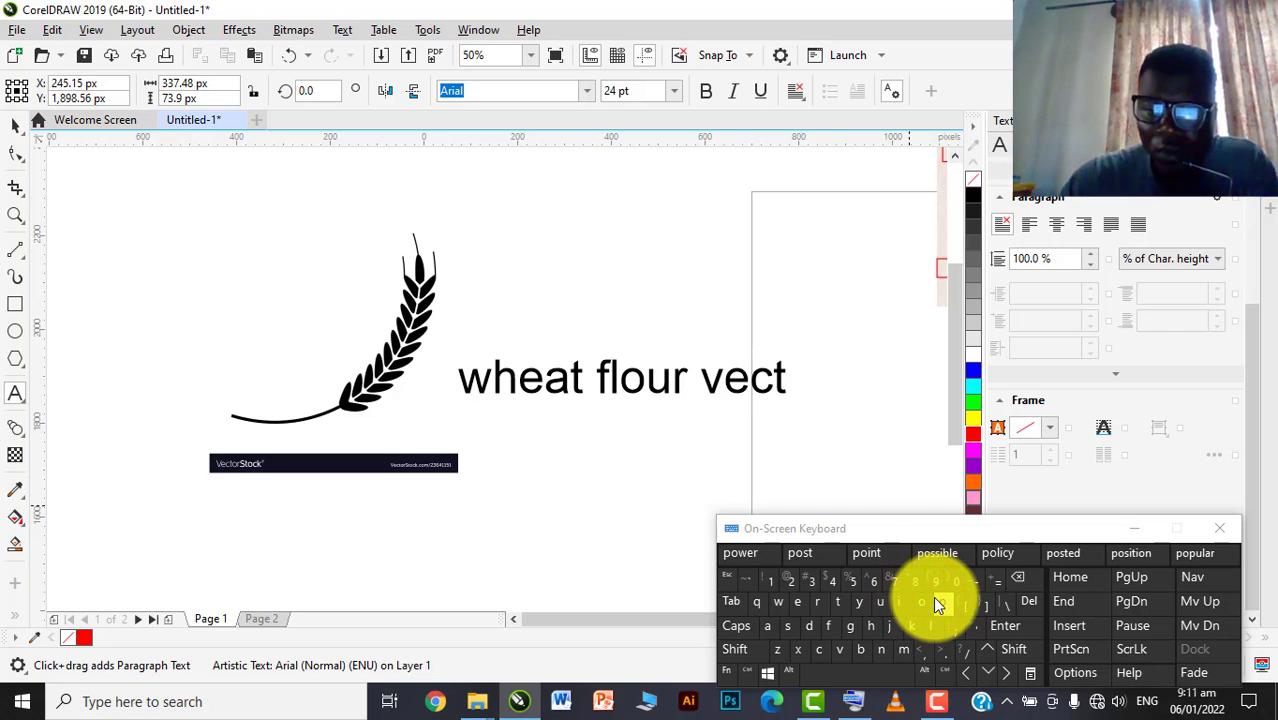
{"action": "type", "text": "or i"}
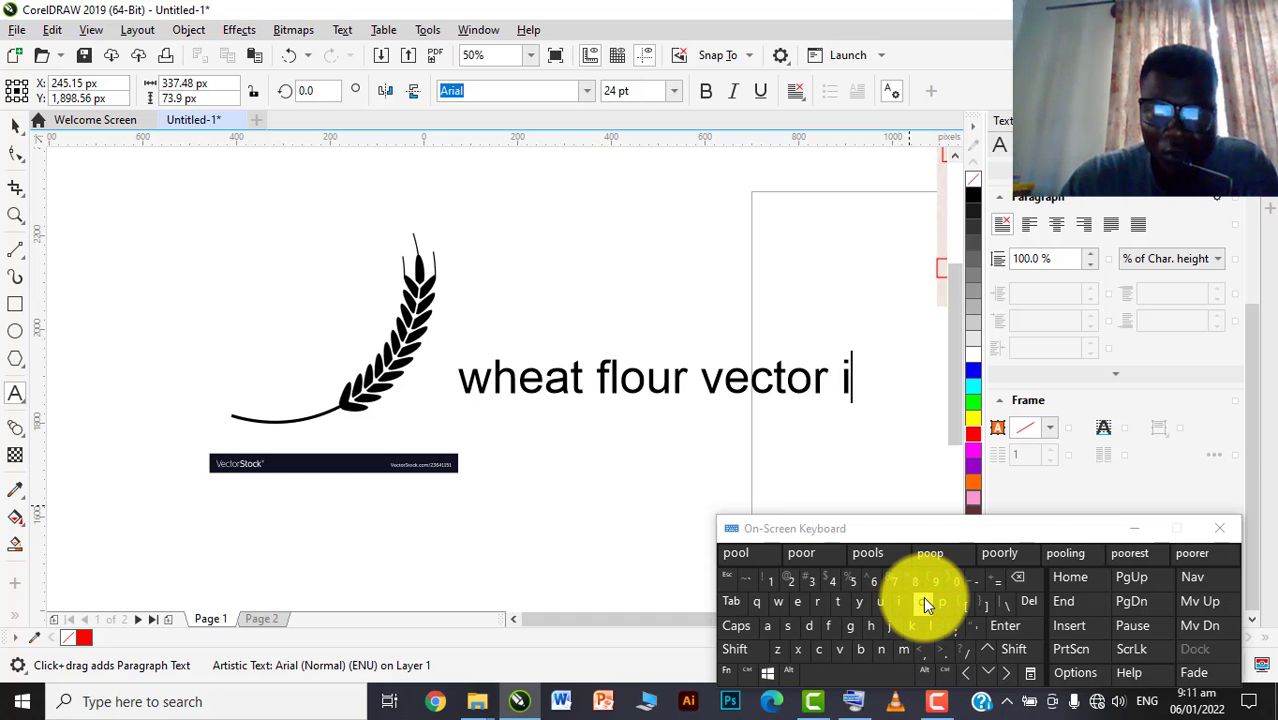
{"action": "type", "text": "con"}
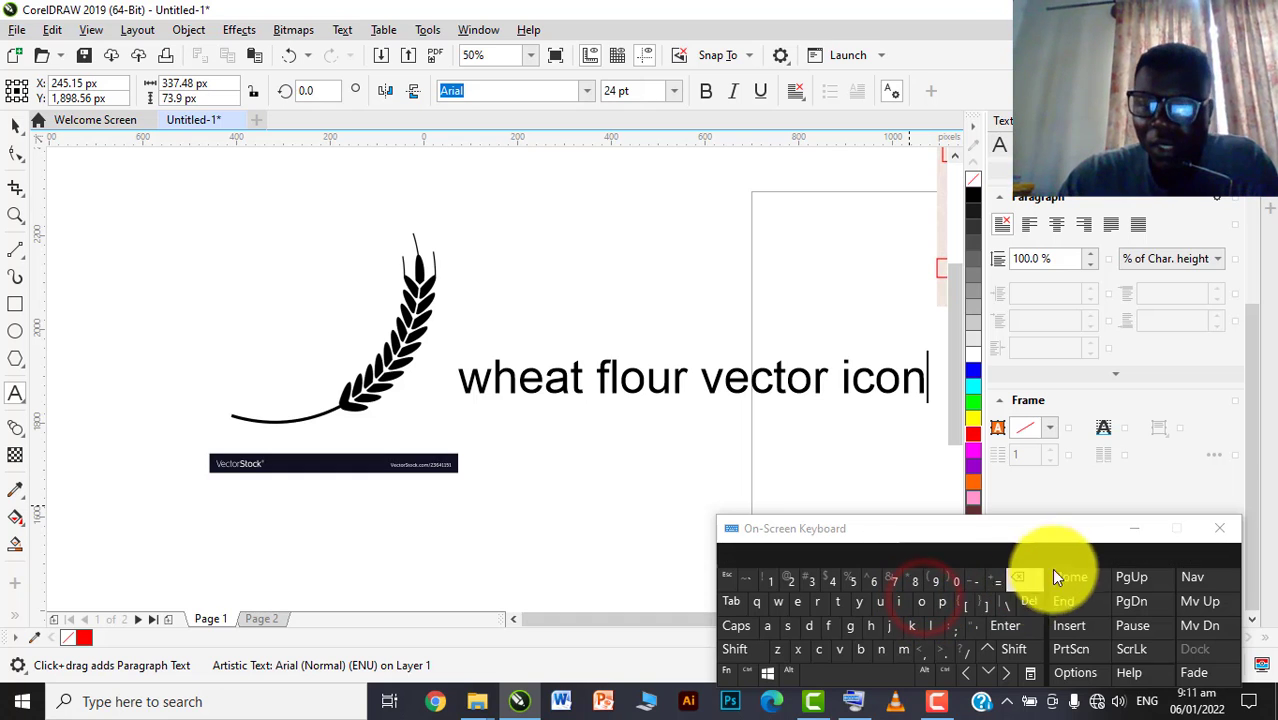
{"action": "left_click", "coordinate": [1133, 529]}
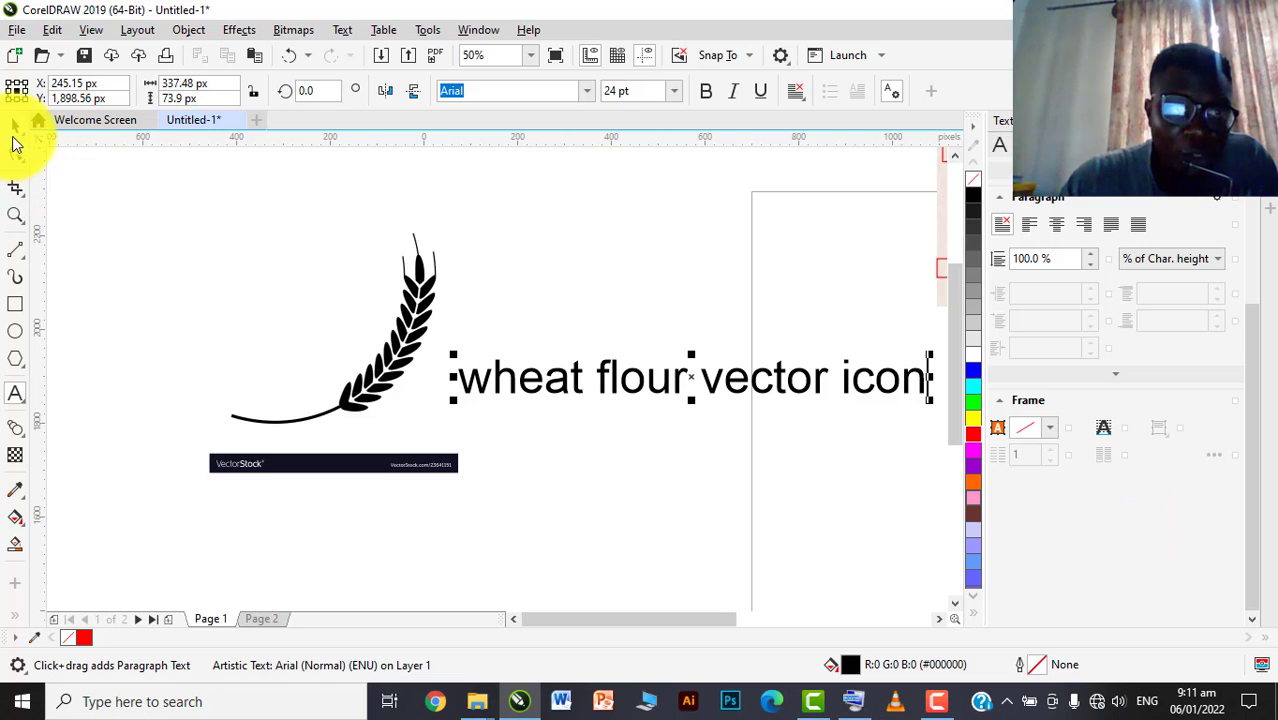
Move the "wheat flour vector icon" text slightly down and to the right, and shift the wheat ear image slightly left
{"action": "left_click", "coordinate": [14, 140]}
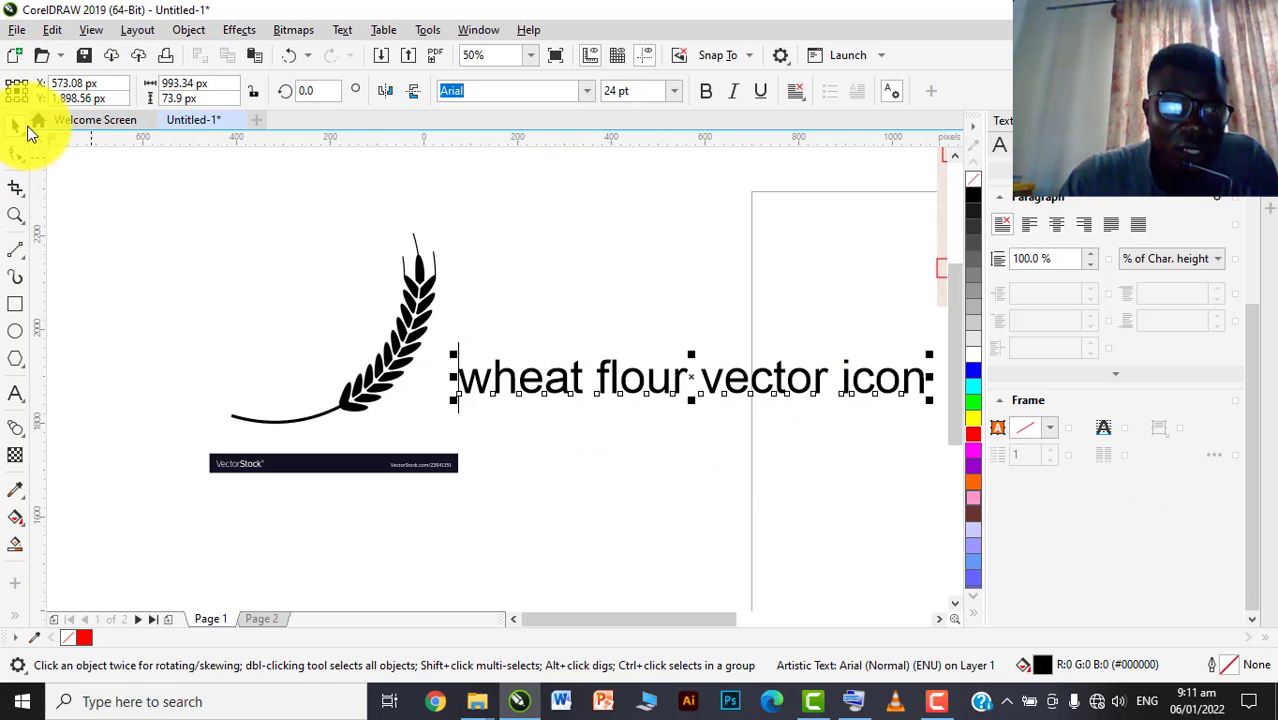
{"action": "left_click", "coordinate": [659, 308]}
{"action": "left_click", "coordinate": [665, 381]}
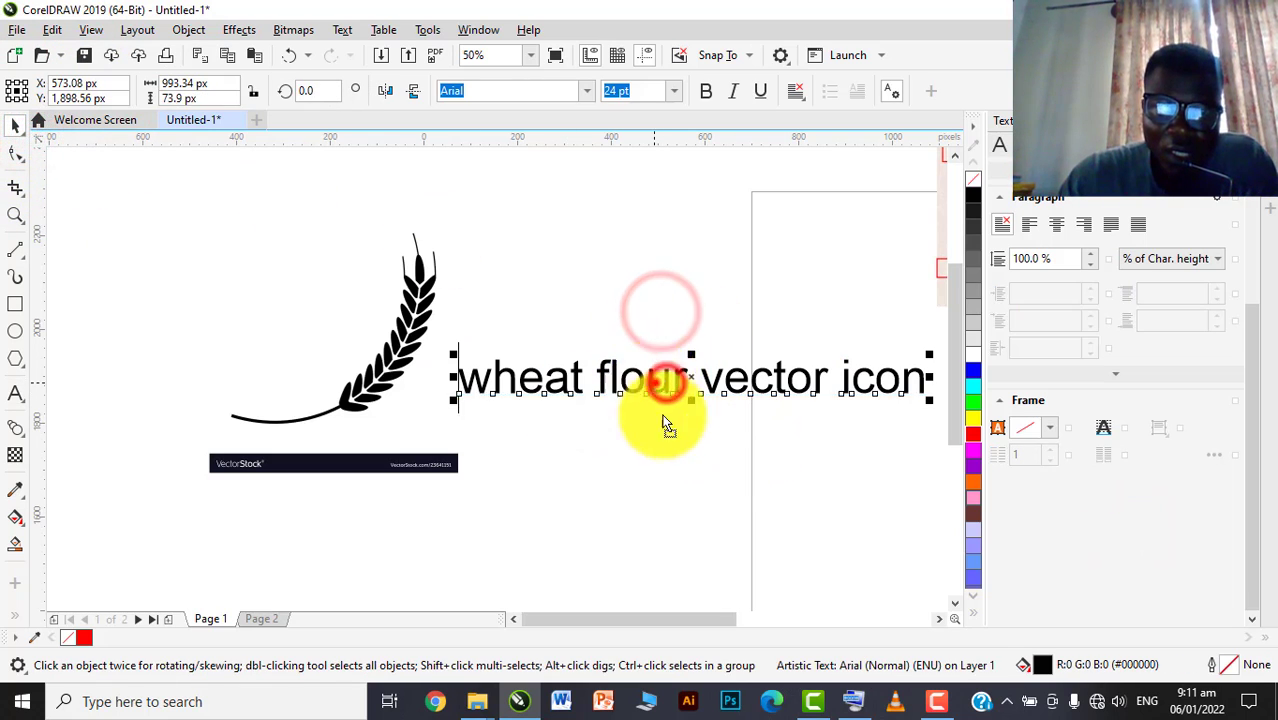
{"action": "left_click_drag", "start_coordinate": [668, 425], "coordinate": [680, 439]}
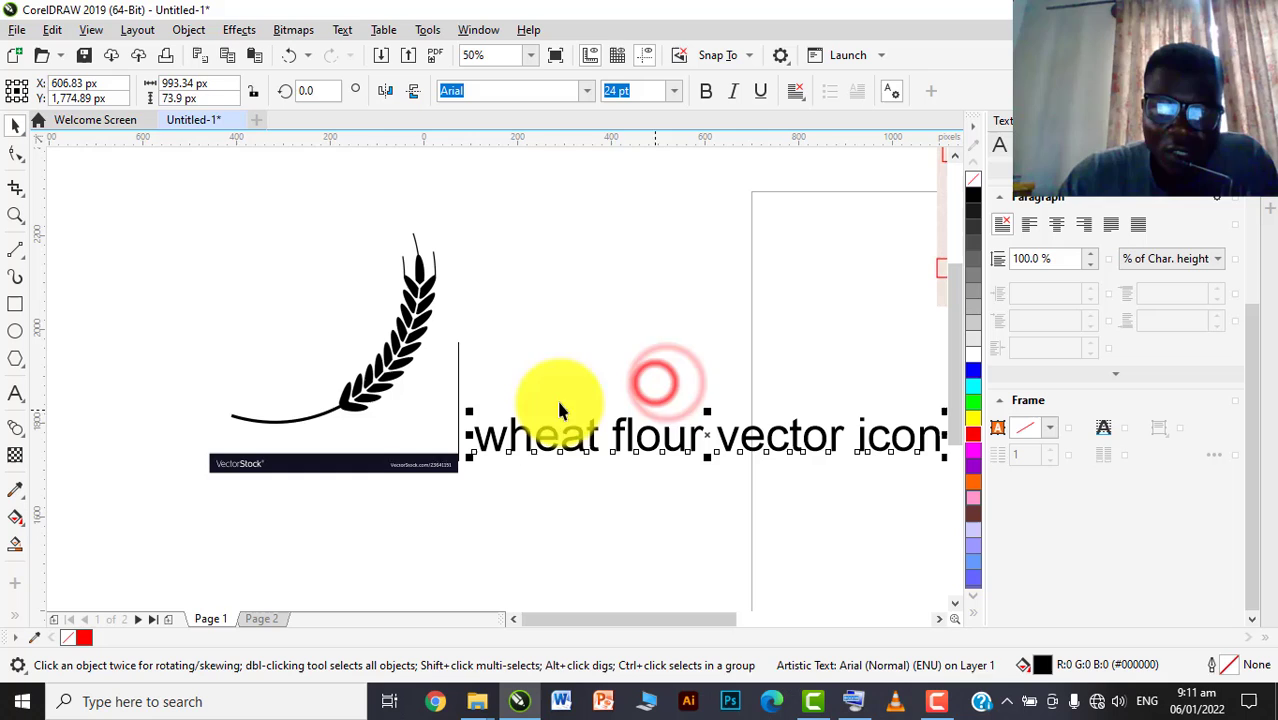
{"action": "left_click", "coordinate": [641, 443]}
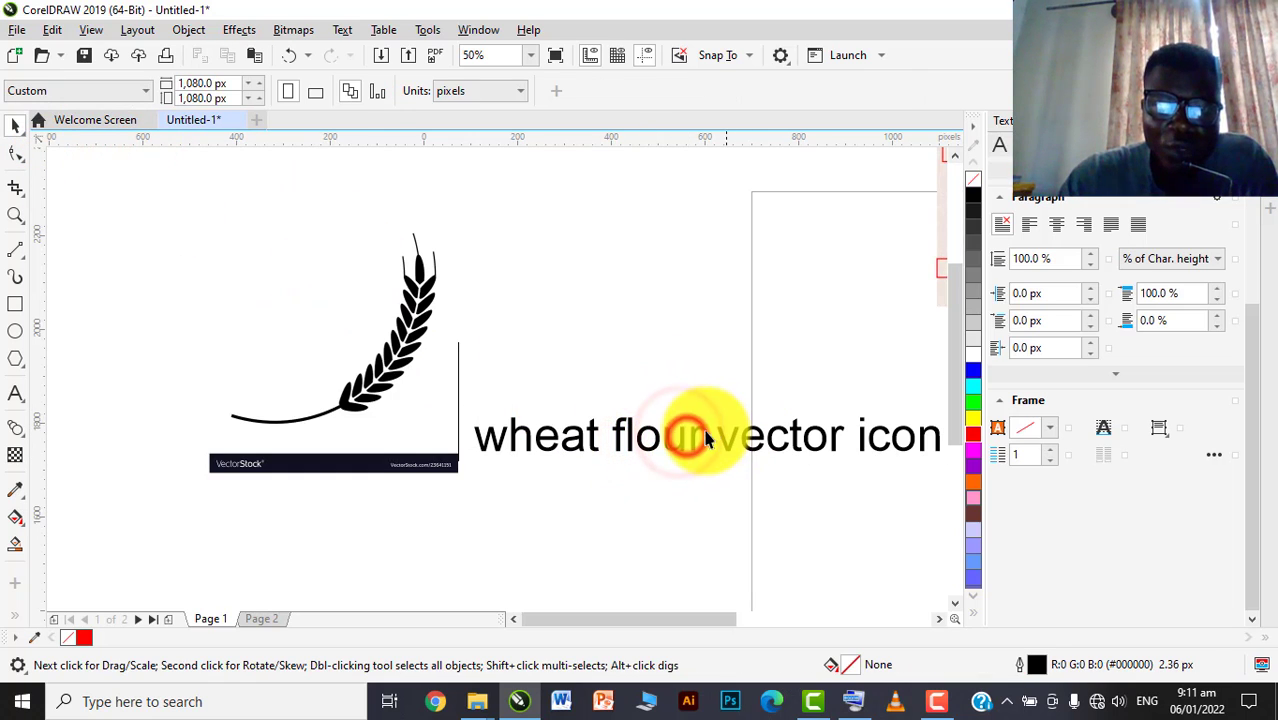
{"action": "left_click_drag", "start_coordinate": [699, 432], "coordinate": [741, 424]}
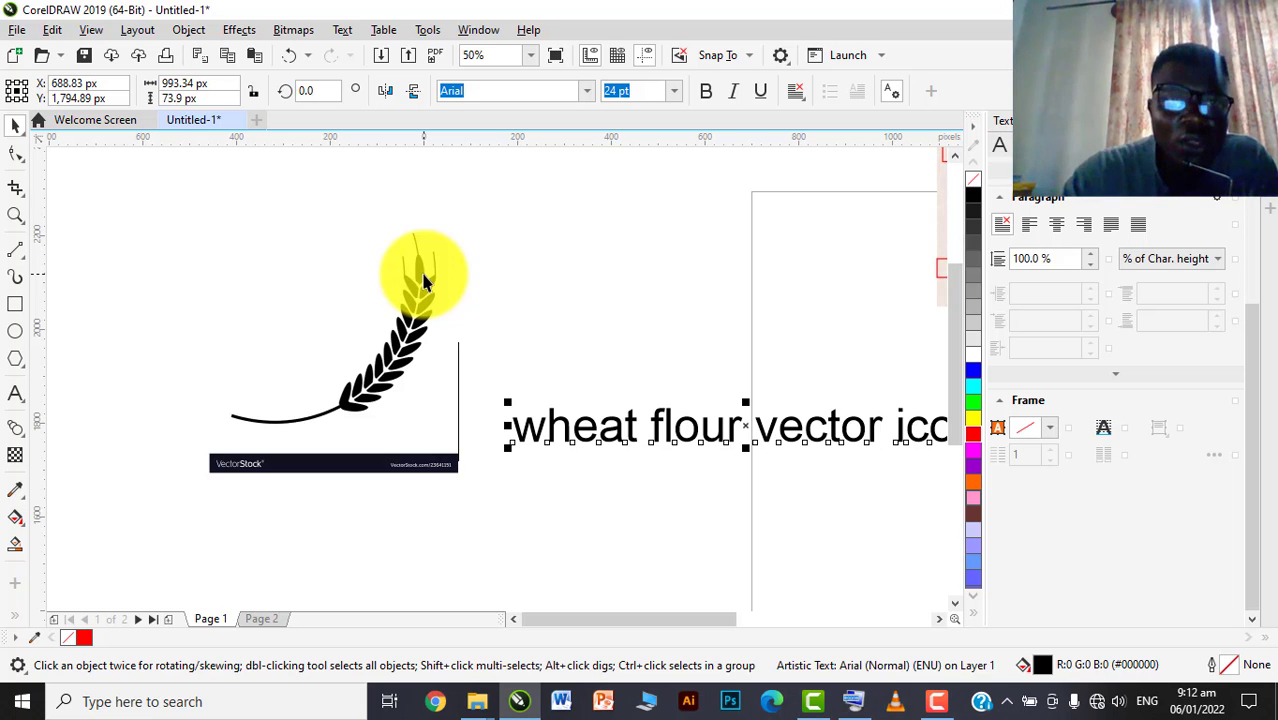
{"action": "left_click", "coordinate": [434, 362]}
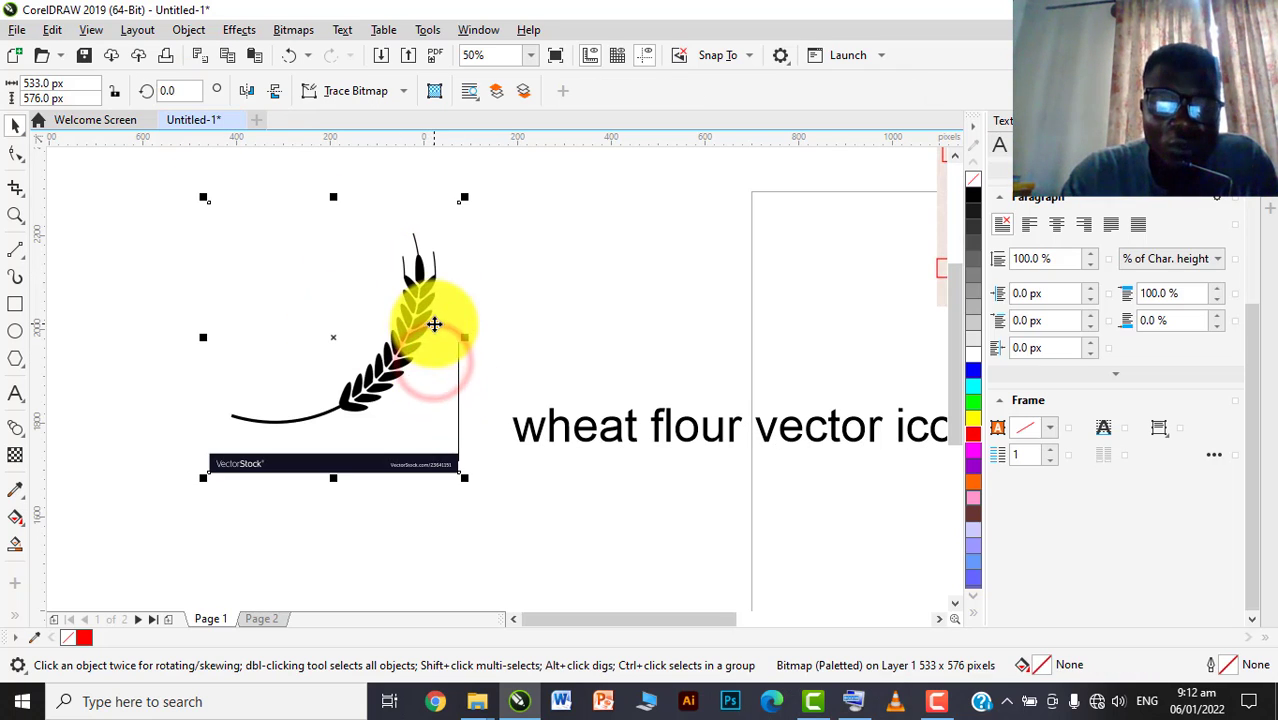
{"action": "left_click_drag", "start_coordinate": [434, 323], "coordinate": [425, 320]}
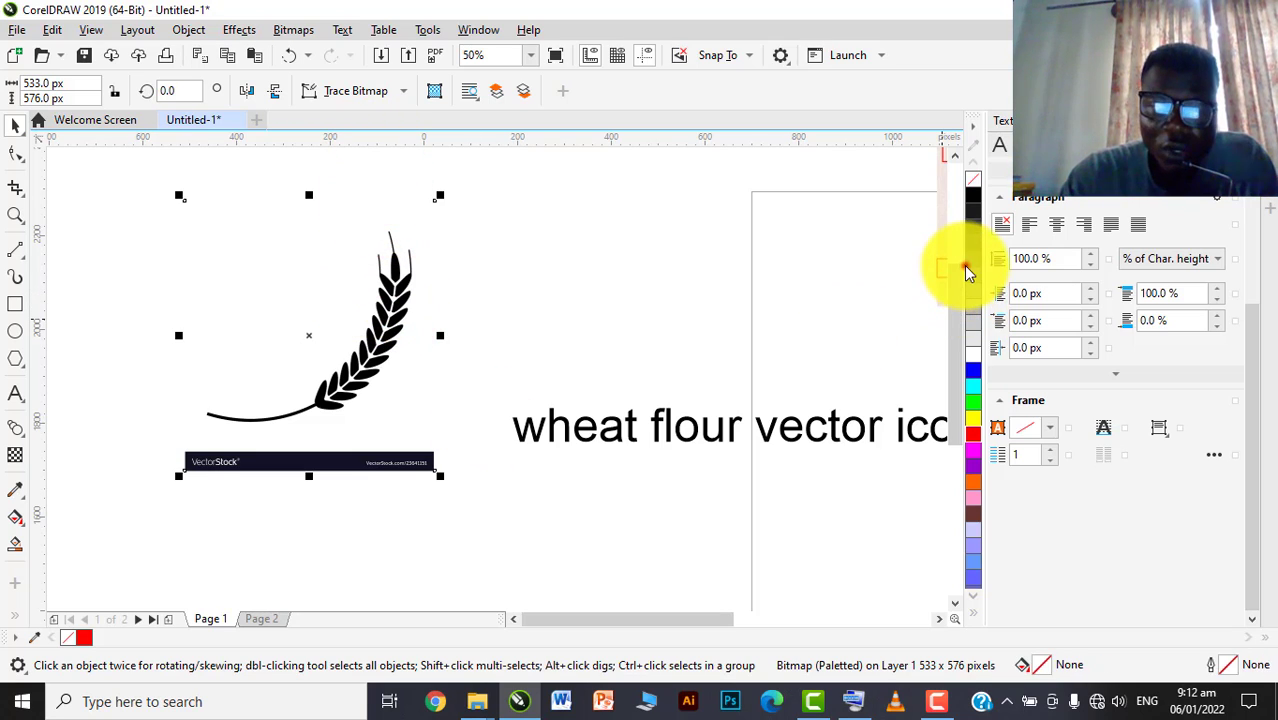
Convert the wheat ear bitmap into vector shapes with Quick Trace
{"action": "scroll", "coordinate": [391, 277], "scroll_direction": "up", "scroll_amount": 2}
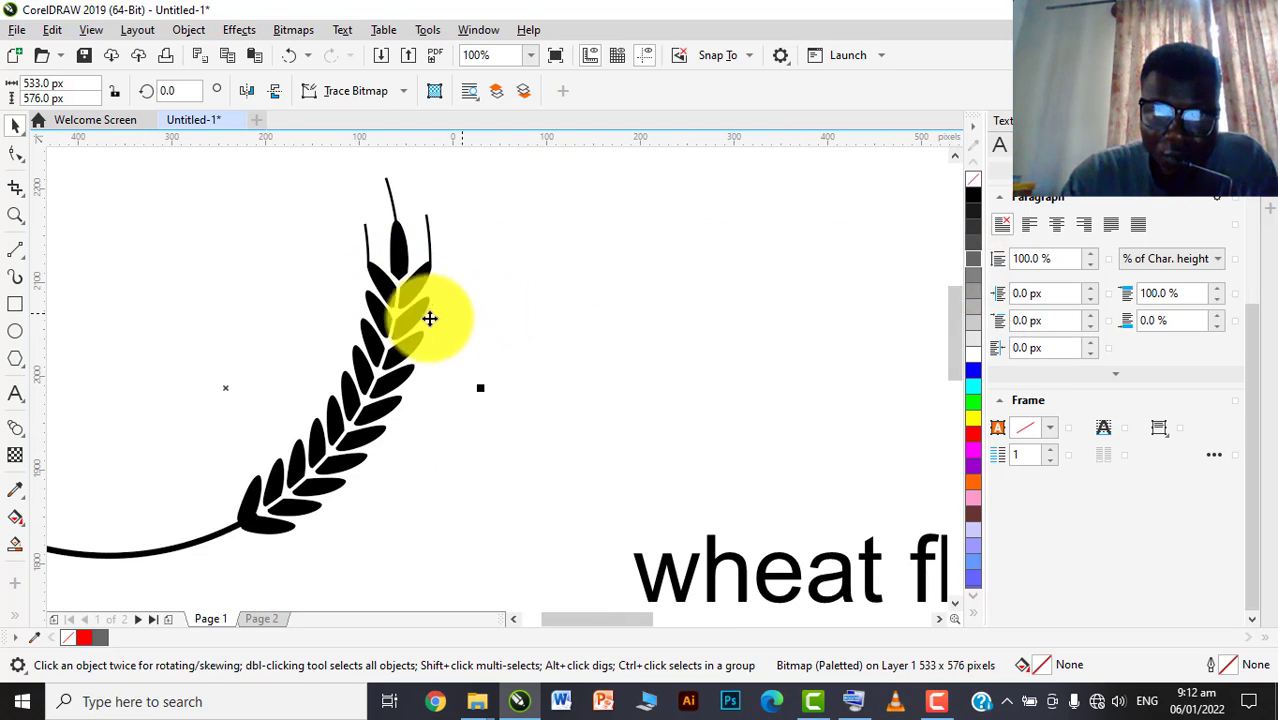
{"action": "scroll", "coordinate": [428, 314], "scroll_direction": "down", "scroll_amount": 2}
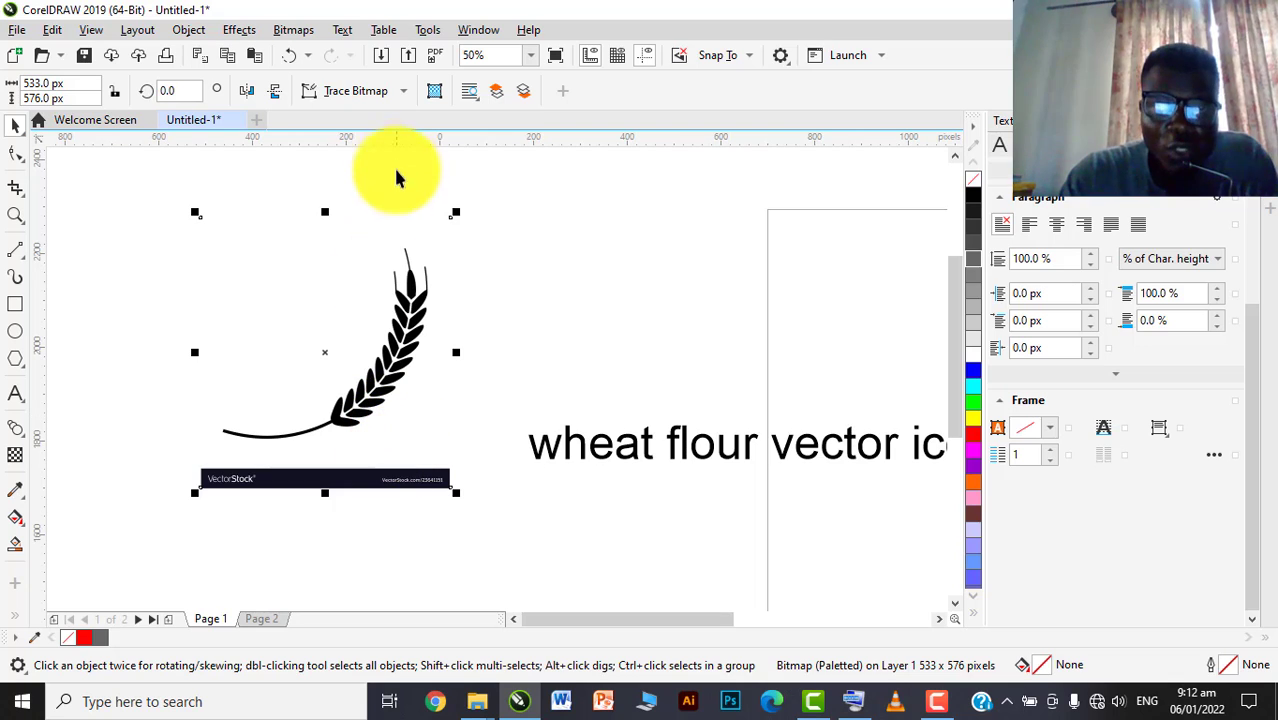
{"action": "left_click", "coordinate": [337, 93]}
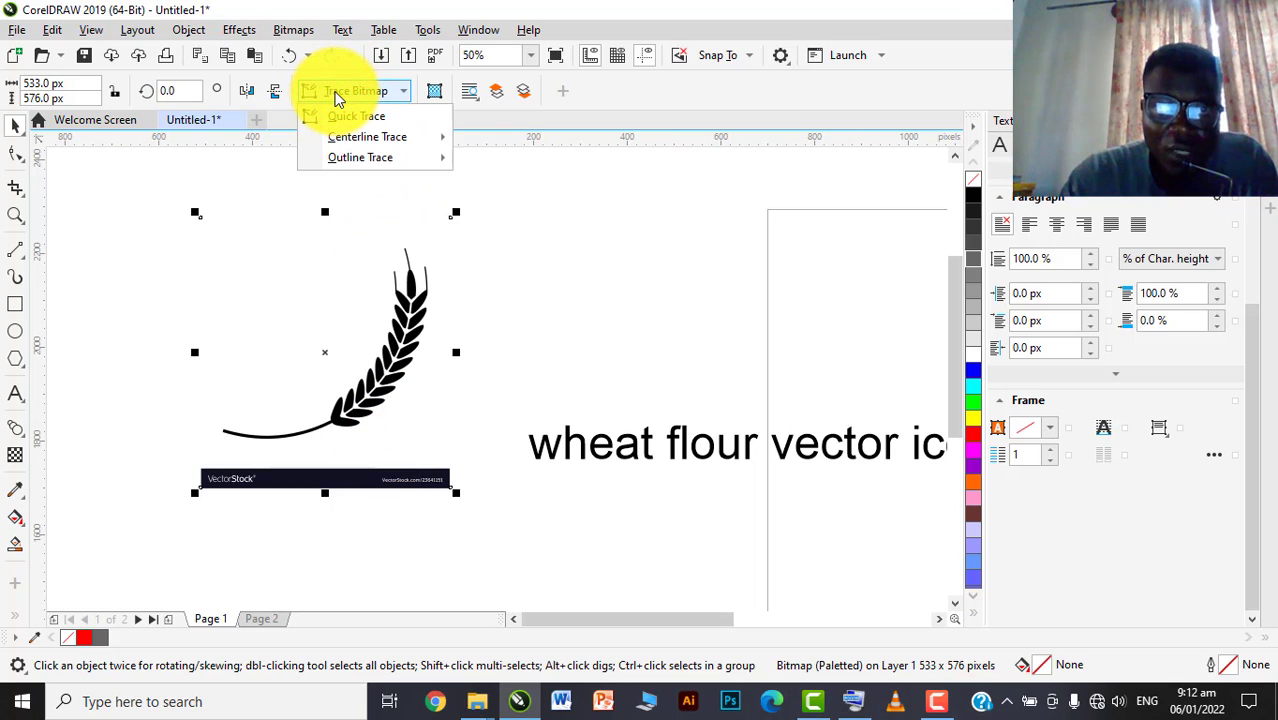
{"action": "left_click", "coordinate": [293, 31]}
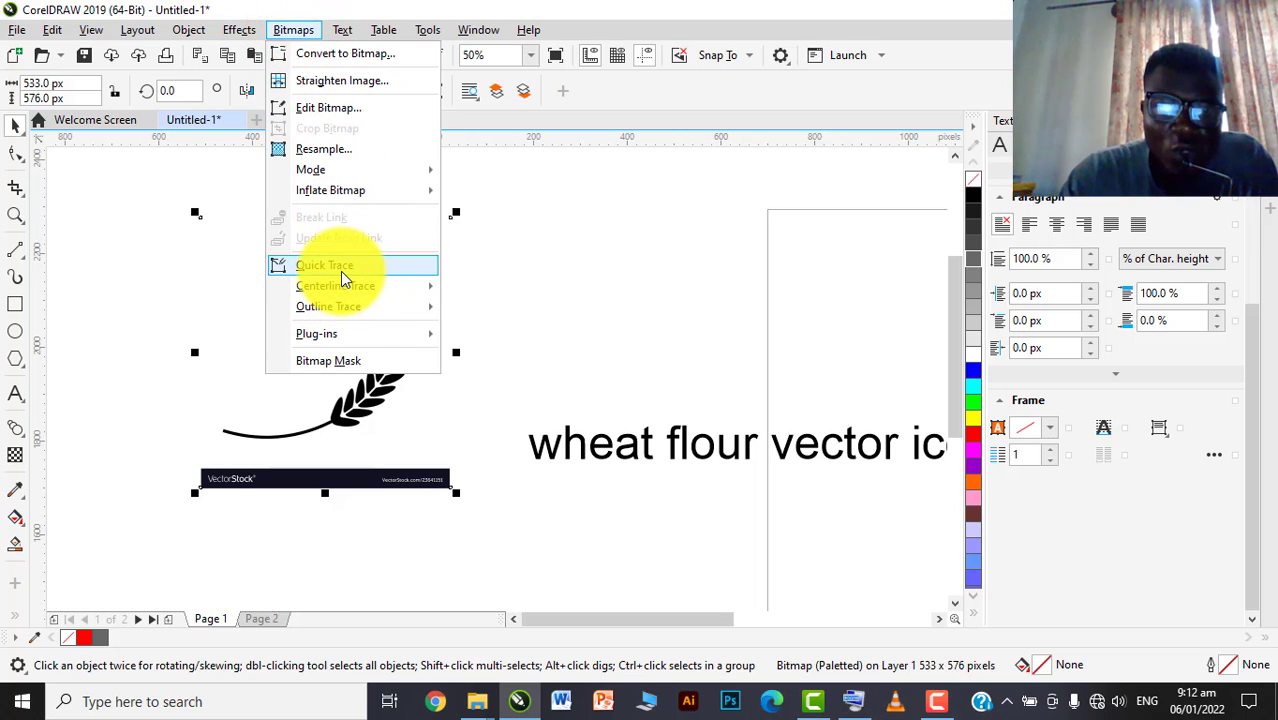
{"action": "left_click", "coordinate": [727, 206]}
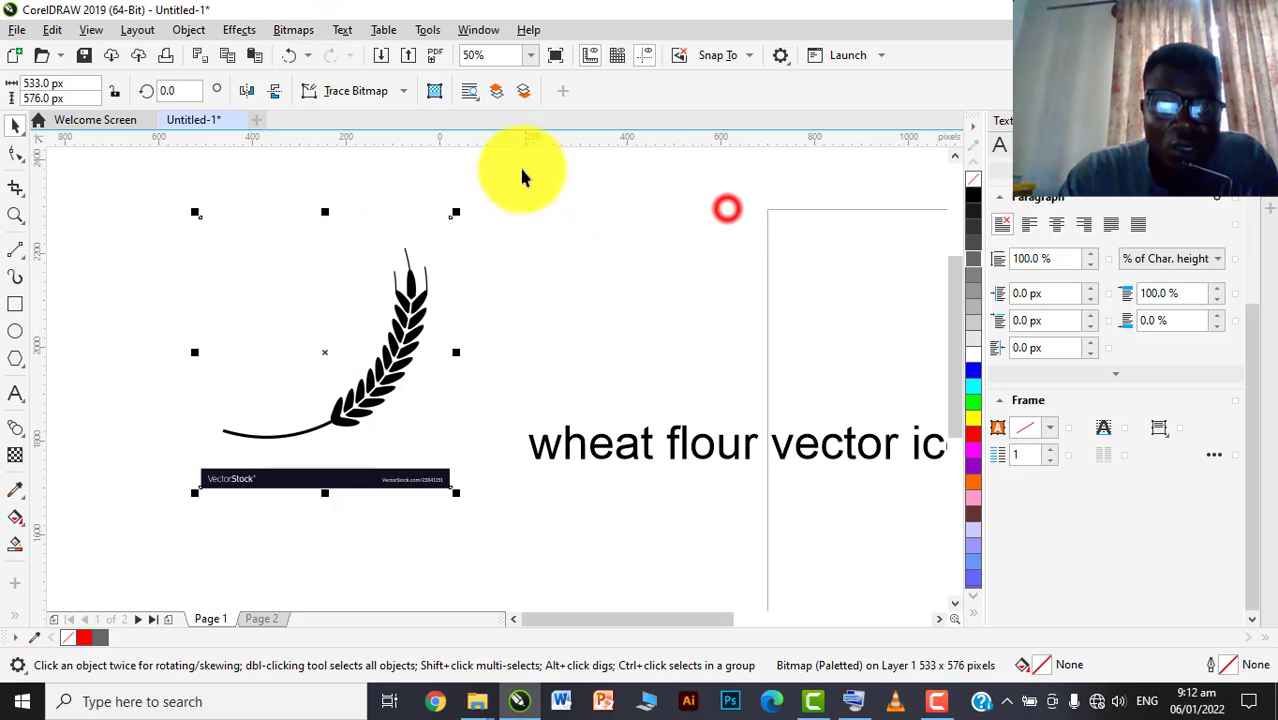
{"action": "left_click", "coordinate": [340, 91]}
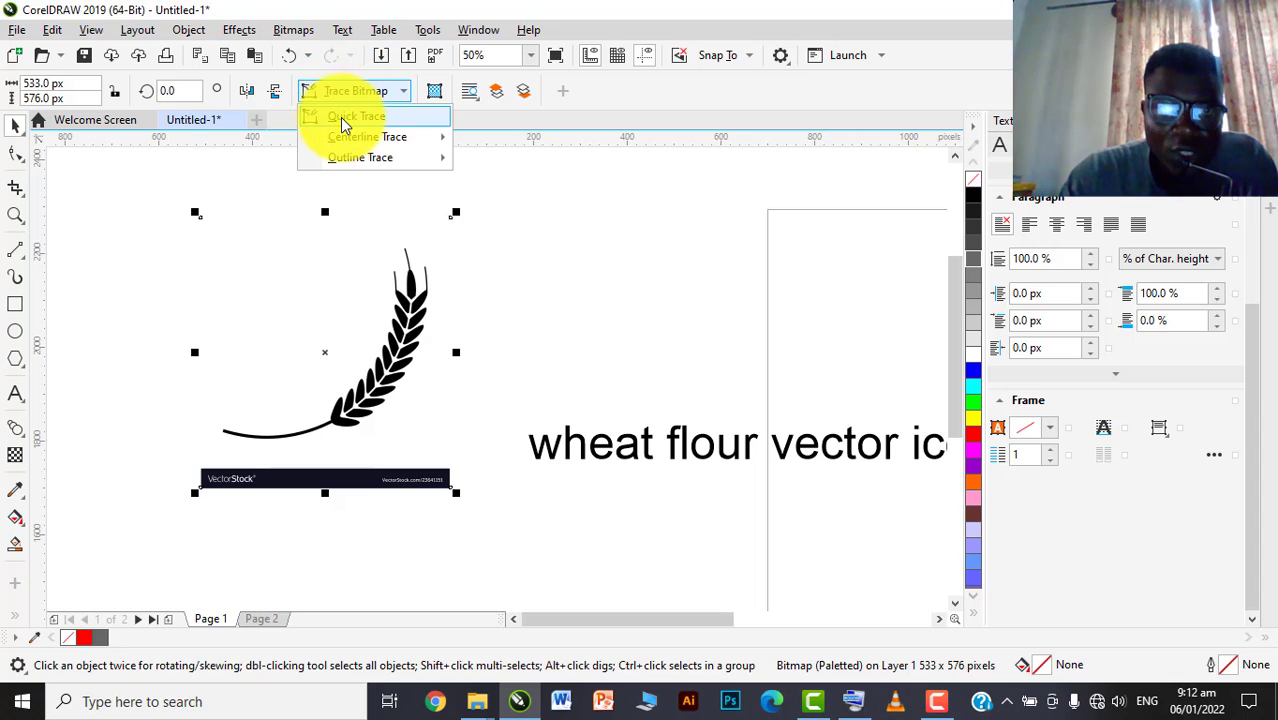
{"action": "left_click", "coordinate": [341, 118]}
Separate the traced wheat ear from the original bitmap and place the trace above the "wheat flour vector icon" text
{"action": "scroll", "coordinate": [400, 350], "scroll_direction": "up", "scroll_amount": 2}
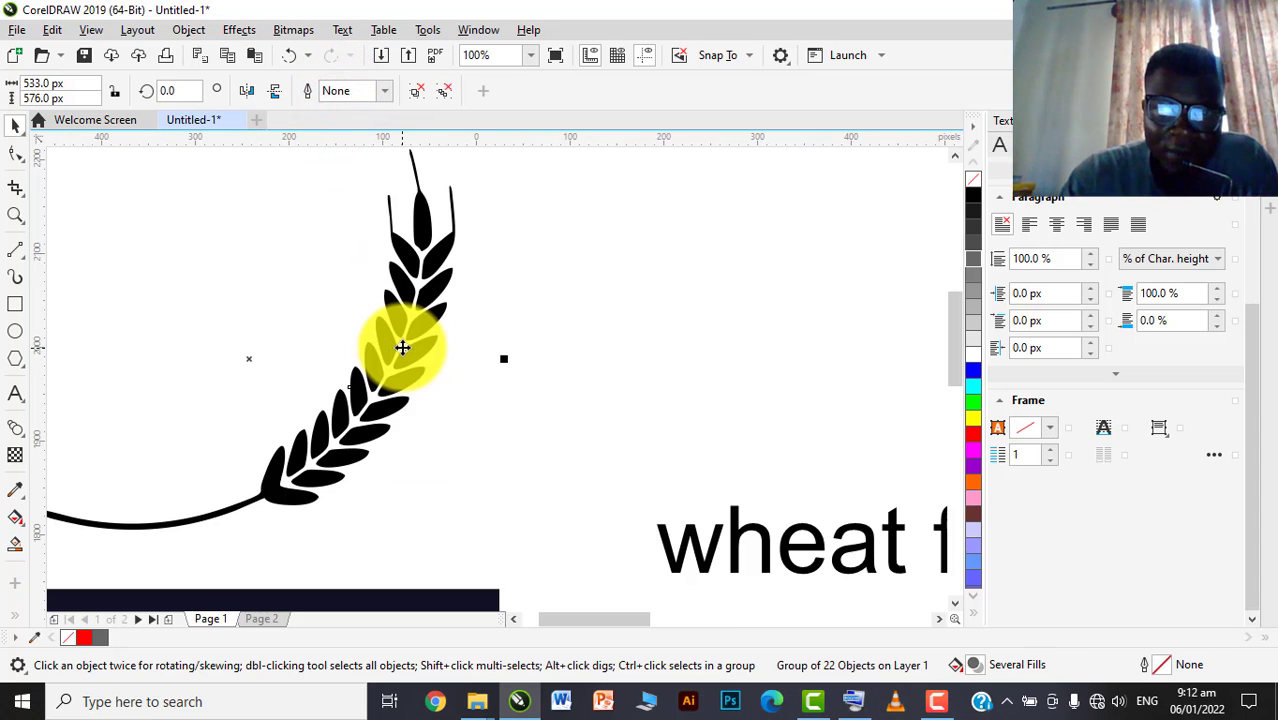
{"action": "scroll", "coordinate": [402, 348], "scroll_direction": "down", "scroll_amount": 2}
{"action": "scroll", "coordinate": [400, 344], "scroll_direction": "up", "scroll_amount": 1}
{"action": "mouse_move", "coordinate": [400, 345]}
{"action": "left_mouse_down"}
{"action": "mouse_move", "coordinate": [623, 282]}
{"action": "mouse_move", "coordinate": [318, 318]}
{"action": "mouse_move", "coordinate": [180, 312]}
{"action": "left_mouse_up"}
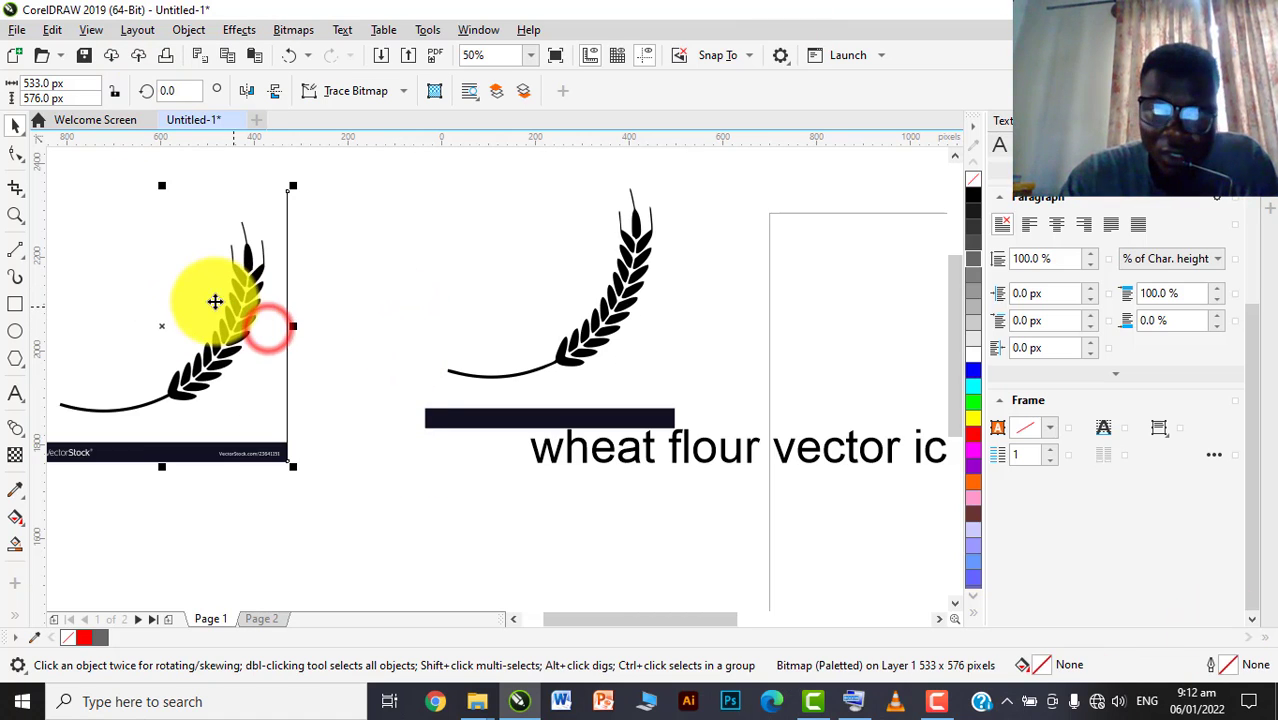
{"action": "scroll", "coordinate": [415, 305], "scroll_direction": "up", "scroll_amount": 1}
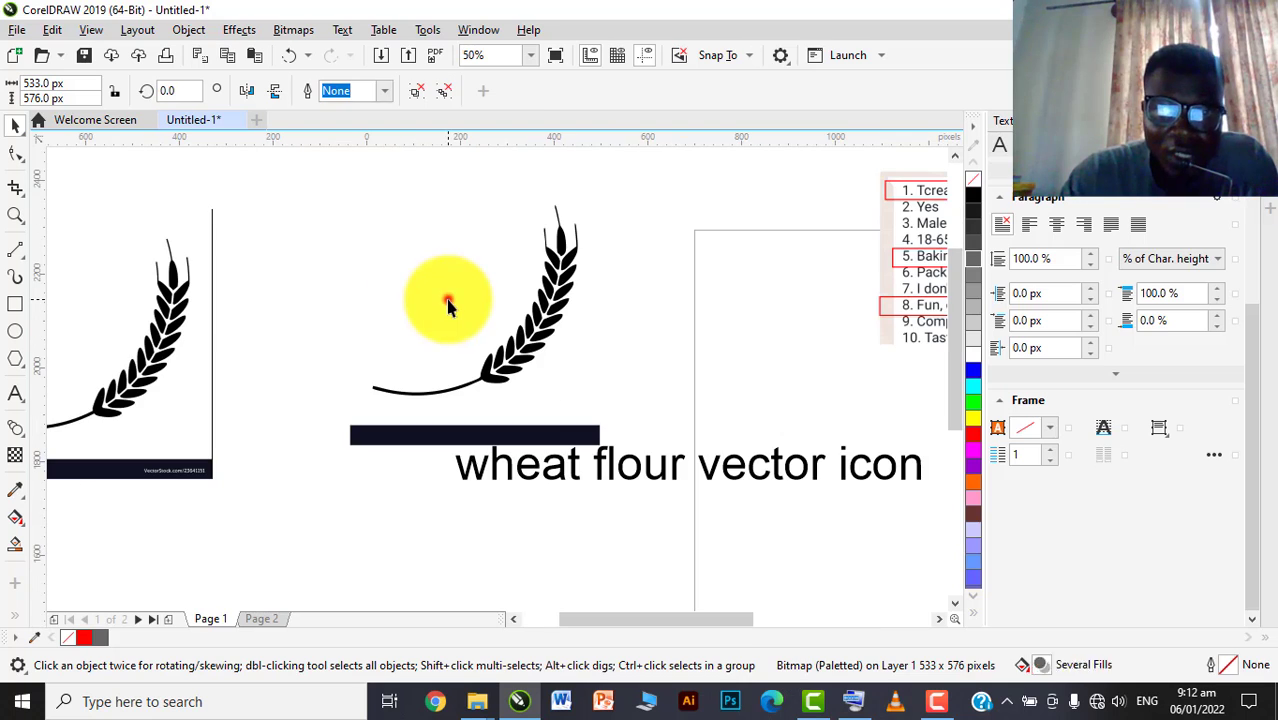
{"action": "left_click_drag", "start_coordinate": [448, 294], "coordinate": [385, 253]}
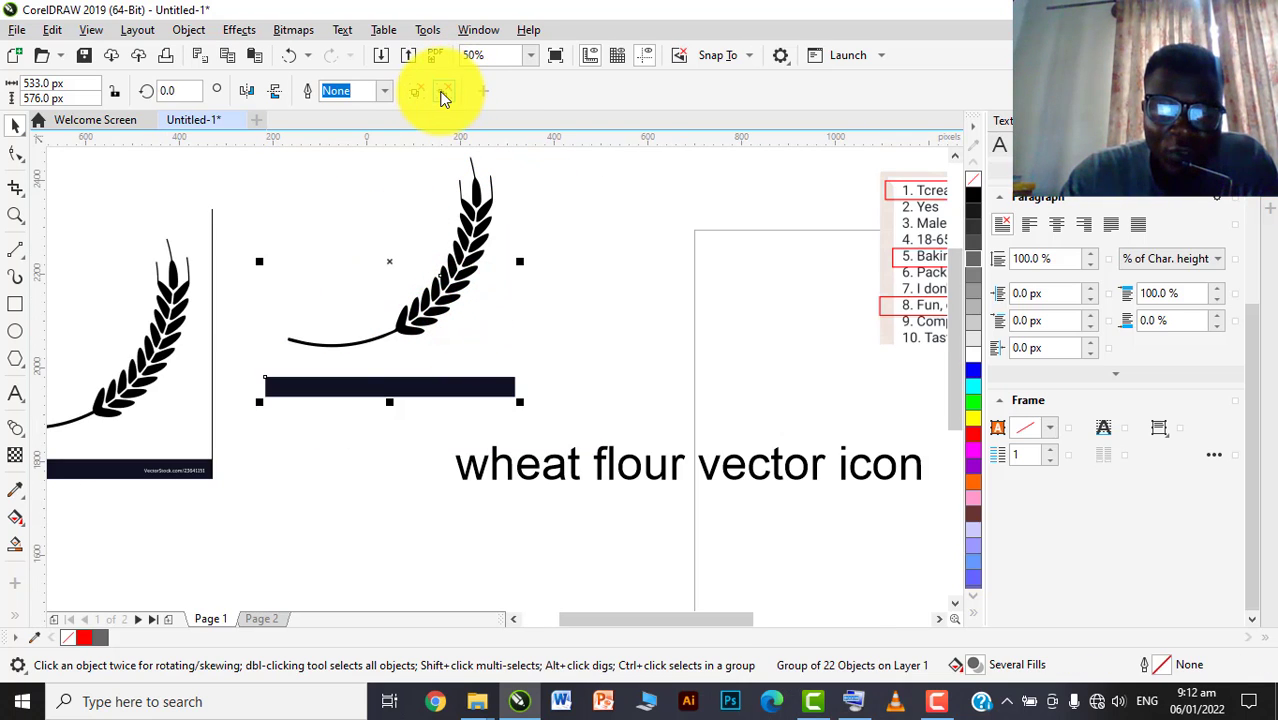
Ungroup all objects of the traced wheat ear and delete its white background and the dark bar below it
{"action": "left_click", "coordinate": [443, 92]}
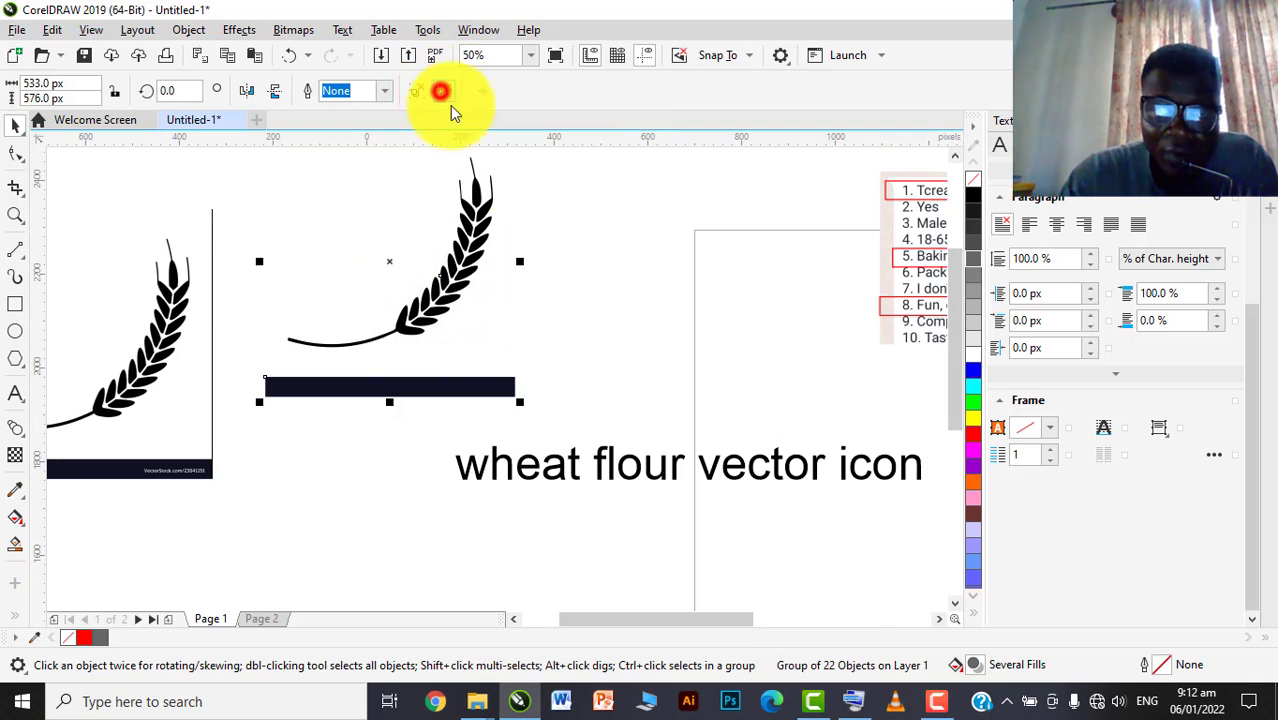
{"action": "left_click", "coordinate": [542, 217]}
{"action": "left_click", "coordinate": [357, 236]}
{"action": "scroll", "coordinate": [355, 247], "scroll_direction": "down", "scroll_amount": 1}
{"action": "scroll", "coordinate": [355, 247], "scroll_direction": "up", "scroll_amount": 1}
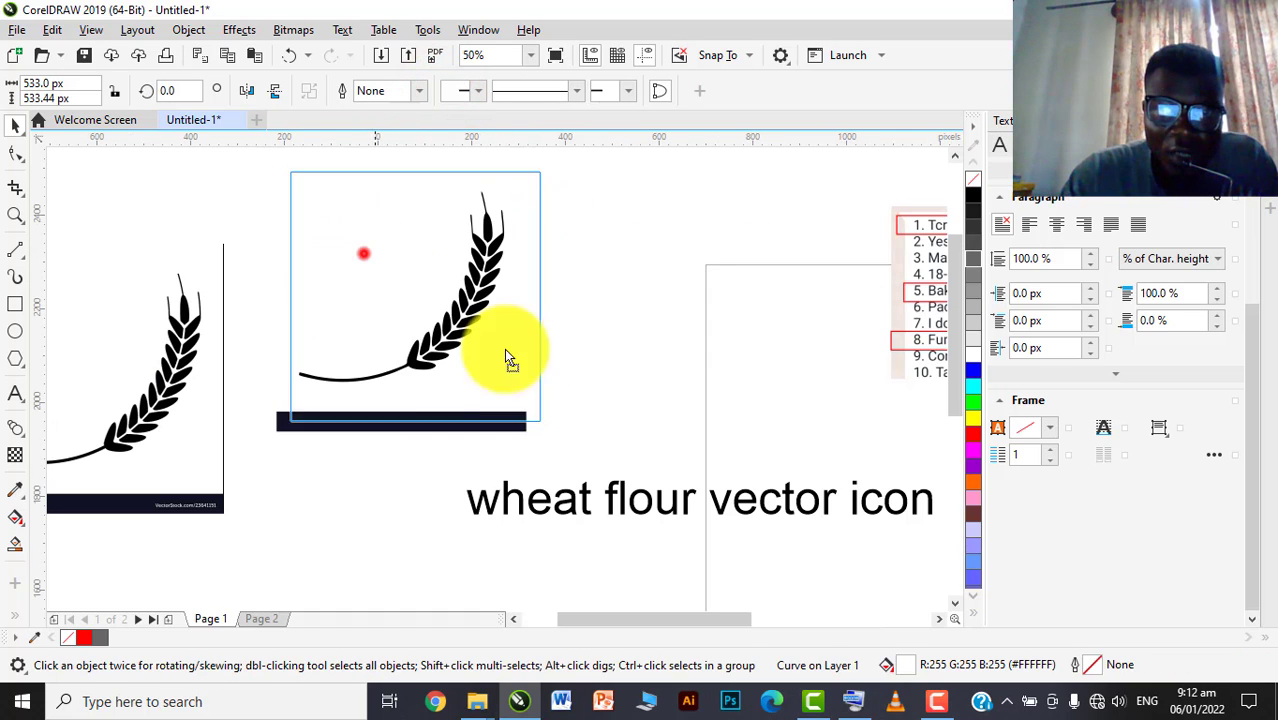
{"action": "left_click", "coordinate": [648, 317]}
{"action": "key", "text": "Escape"}
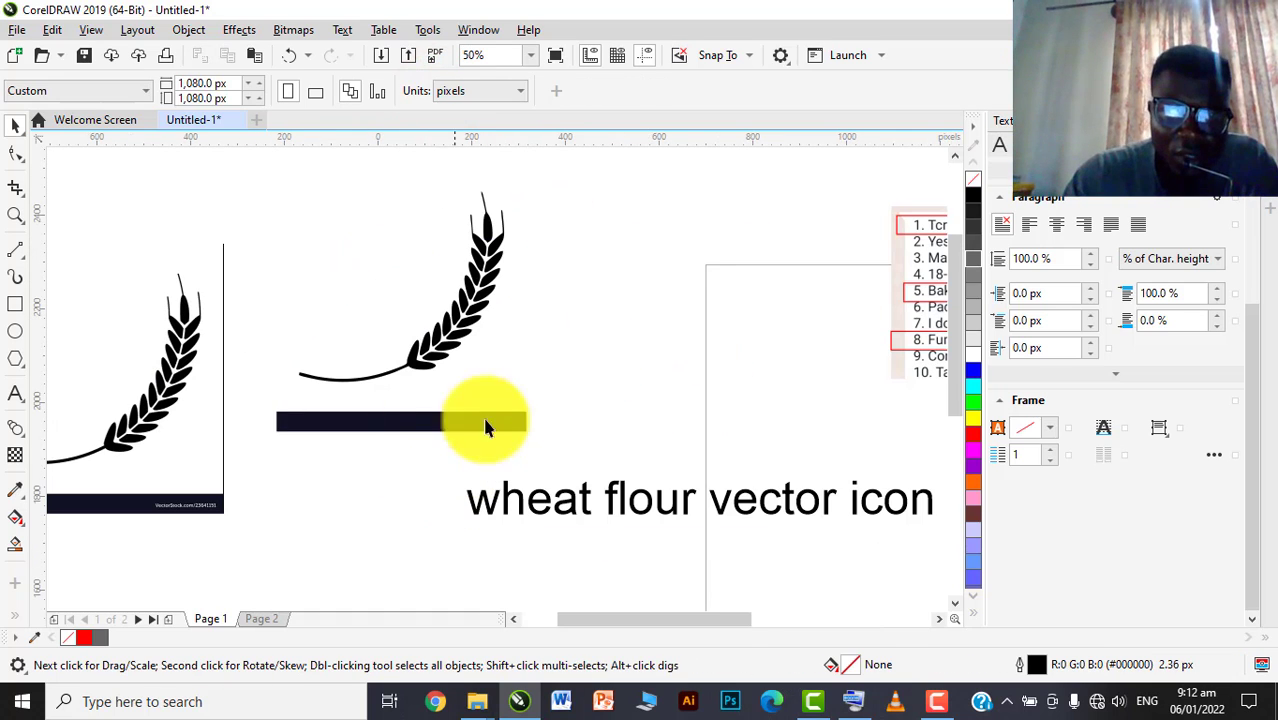
{"action": "left_click_drag", "start_coordinate": [545, 398], "coordinate": [214, 456]}
{"action": "key", "text": "Delete"}
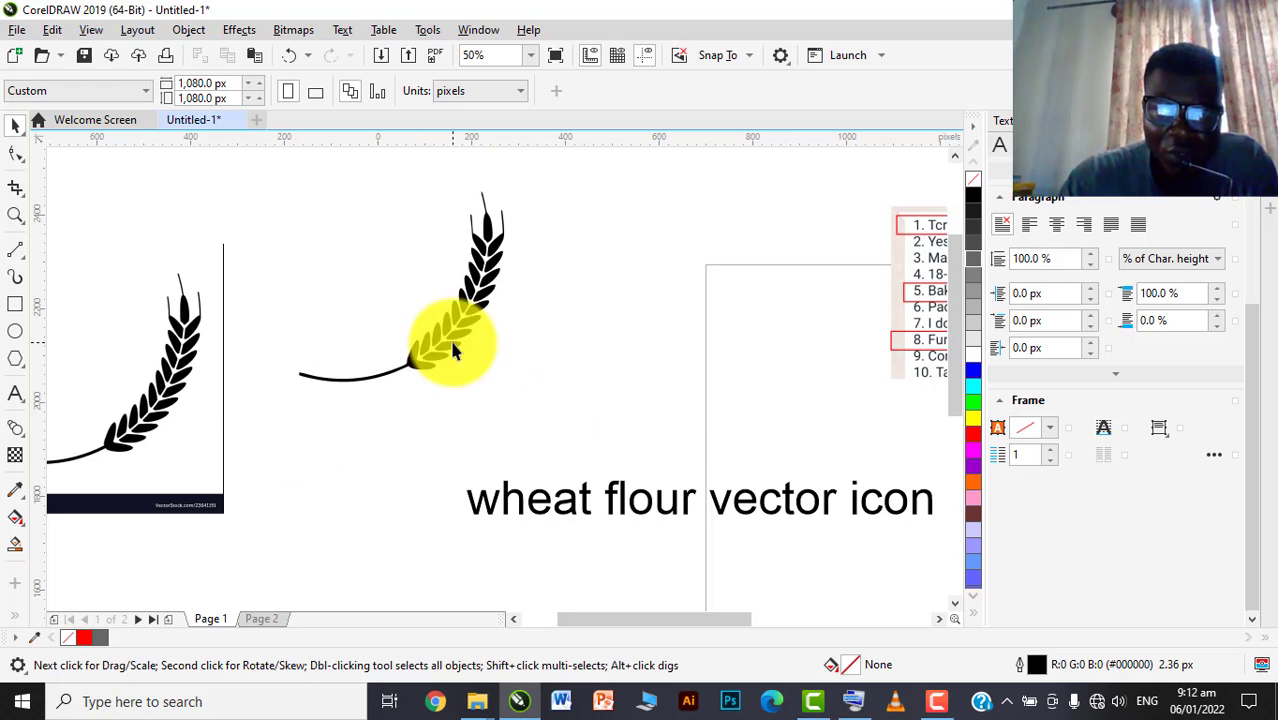
Switch the display mode to Enhanced and inspect the edges of the traced wheat grains up close
{"action": "scroll", "coordinate": [488, 212], "scroll_direction": "up", "scroll_amount": 1}
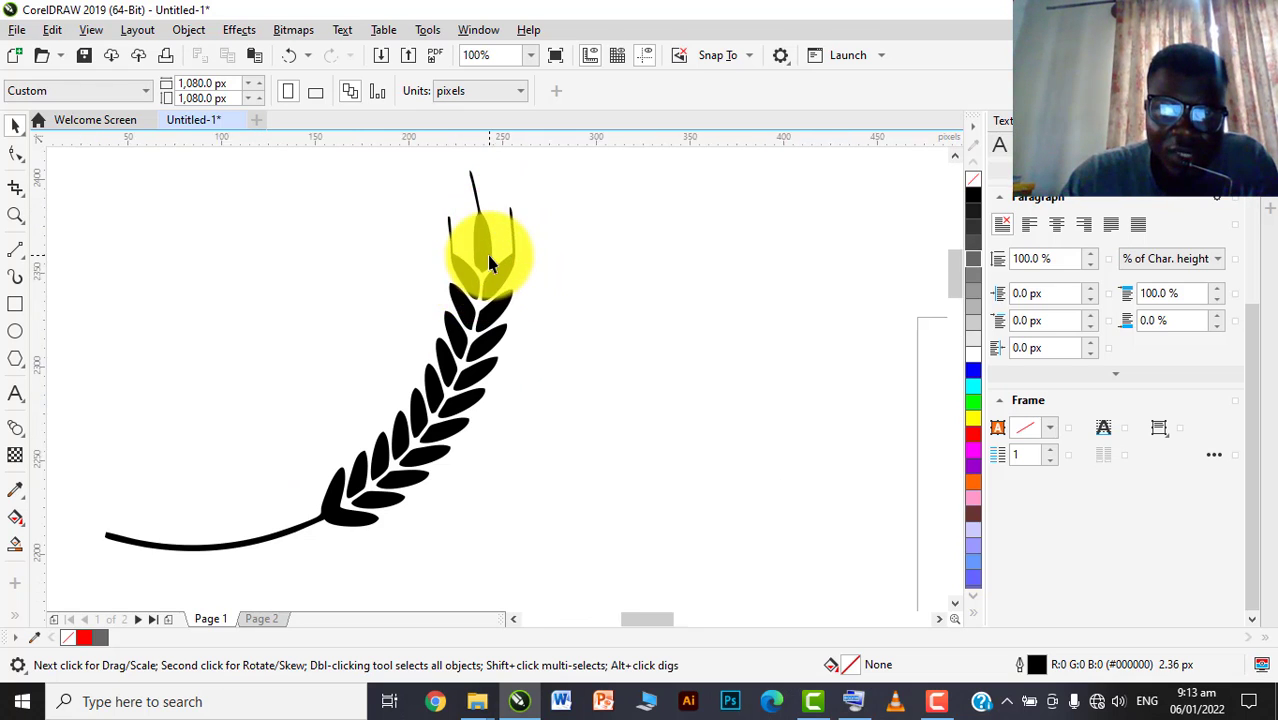
{"action": "scroll", "coordinate": [488, 254], "scroll_direction": "up", "scroll_amount": 1}
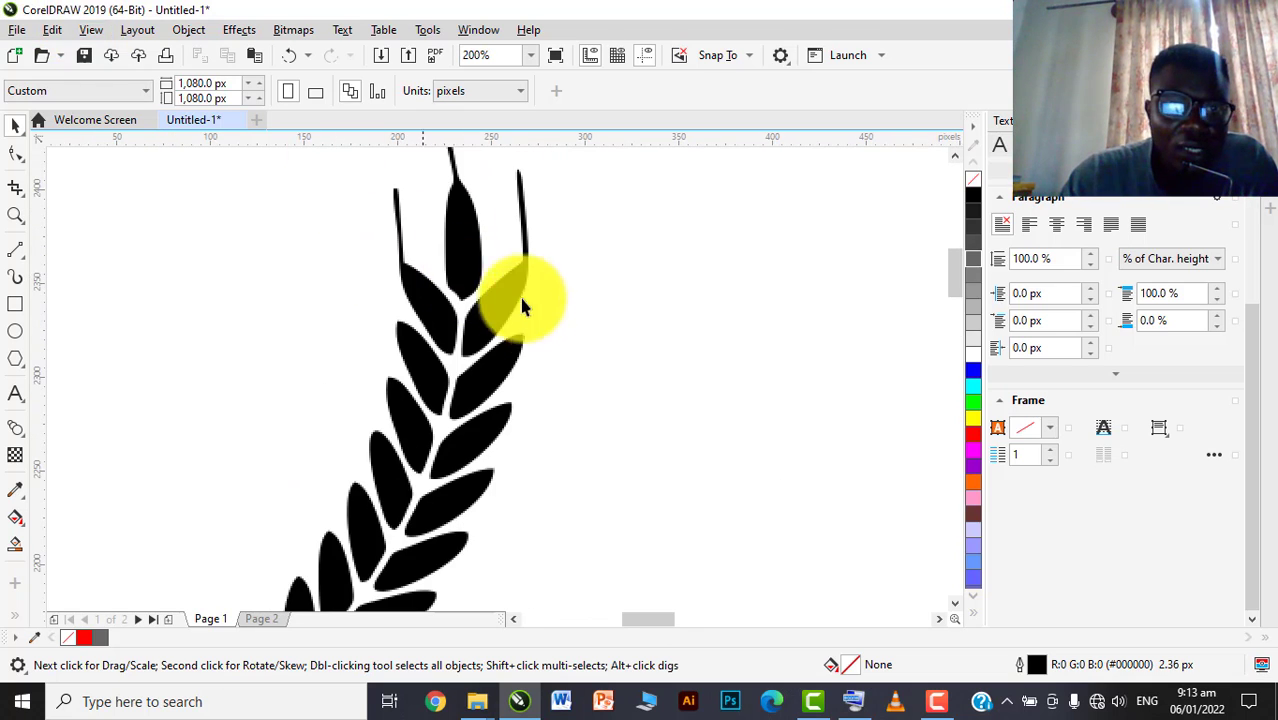
{"action": "scroll", "coordinate": [458, 298], "scroll_direction": "up", "scroll_amount": 2}
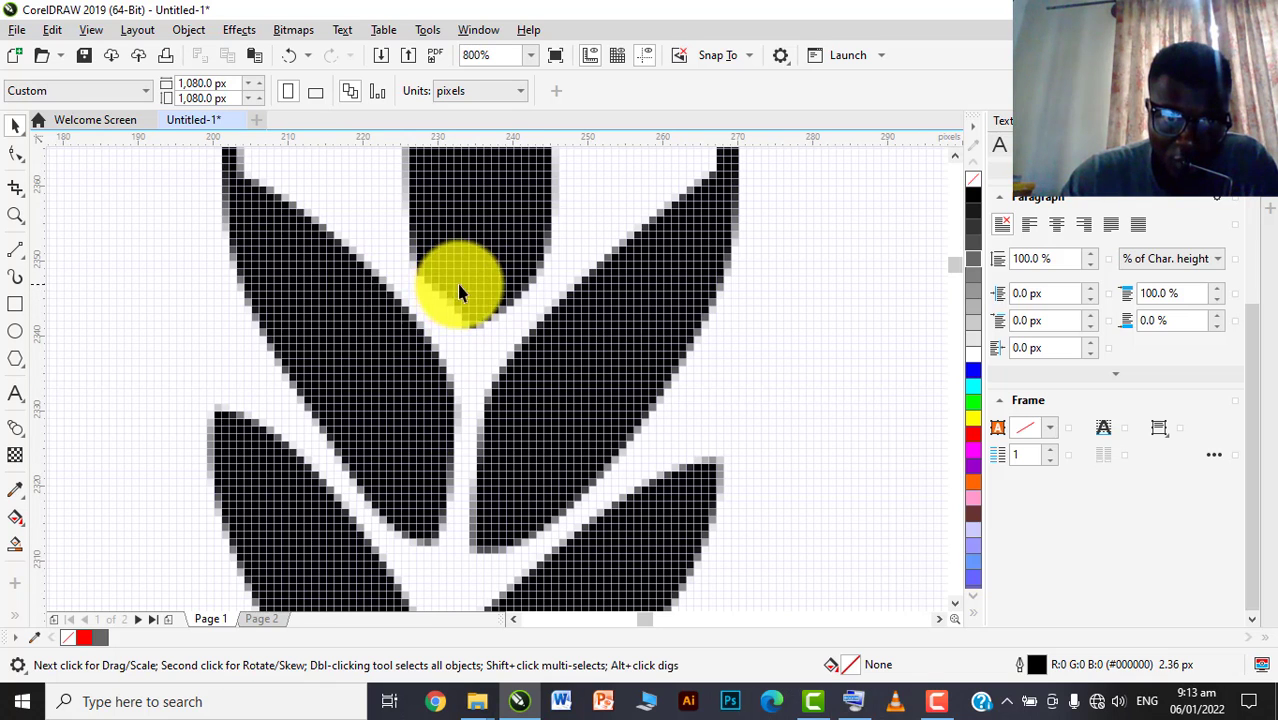
{"action": "left_click", "coordinate": [96, 32]}
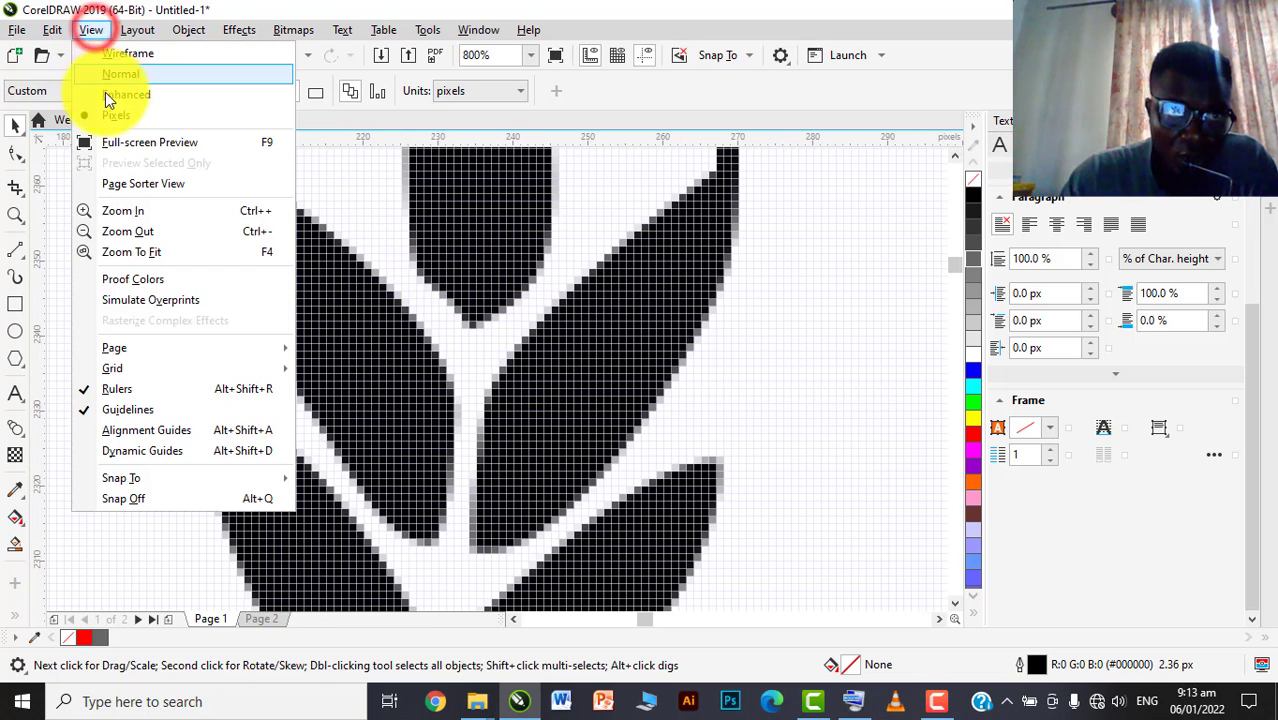
{"action": "left_click", "coordinate": [105, 92]}
{"action": "scroll", "coordinate": [529, 247], "scroll_direction": "down", "scroll_amount": 1}
{"action": "scroll", "coordinate": [529, 249], "scroll_direction": "up", "scroll_amount": 1}
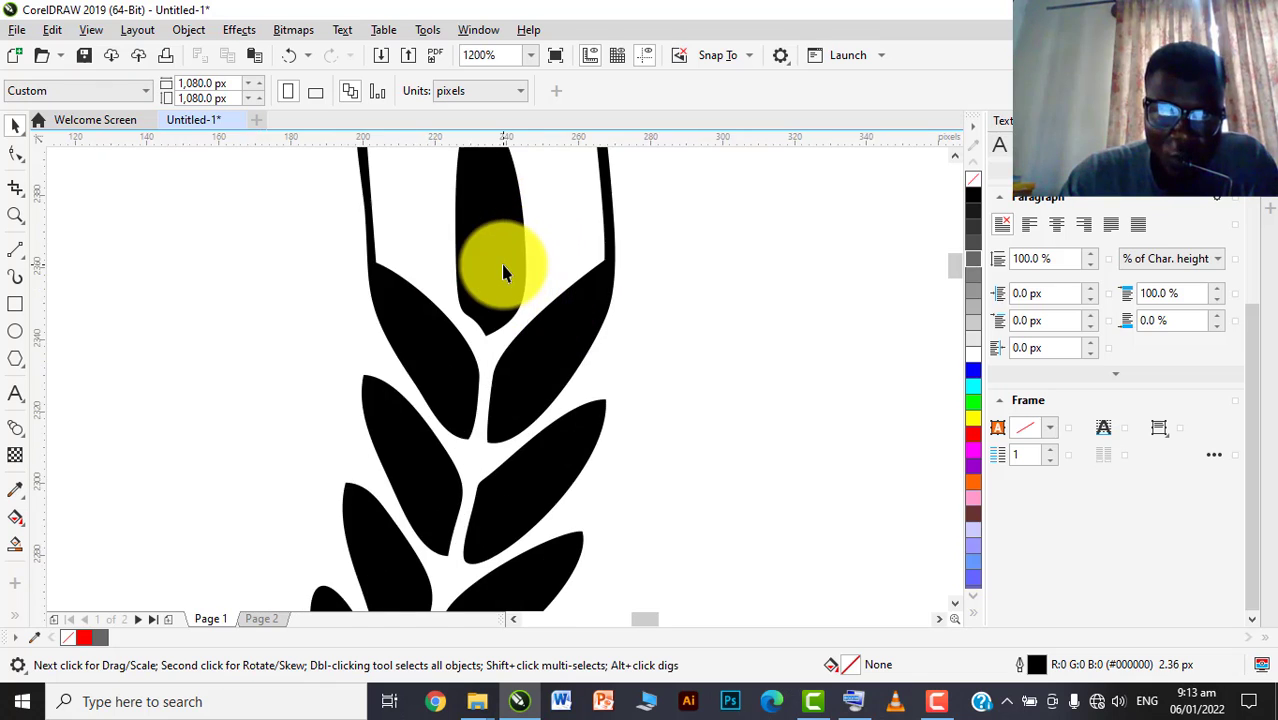
{"action": "scroll", "coordinate": [505, 268], "scroll_direction": "down", "scroll_amount": 4}
Select all pieces of the traced wheat ear and shift the ear sideways so it overlaps the page's edge above the label text
{"action": "left_click_drag", "start_coordinate": [585, 217], "coordinate": [280, 468]}
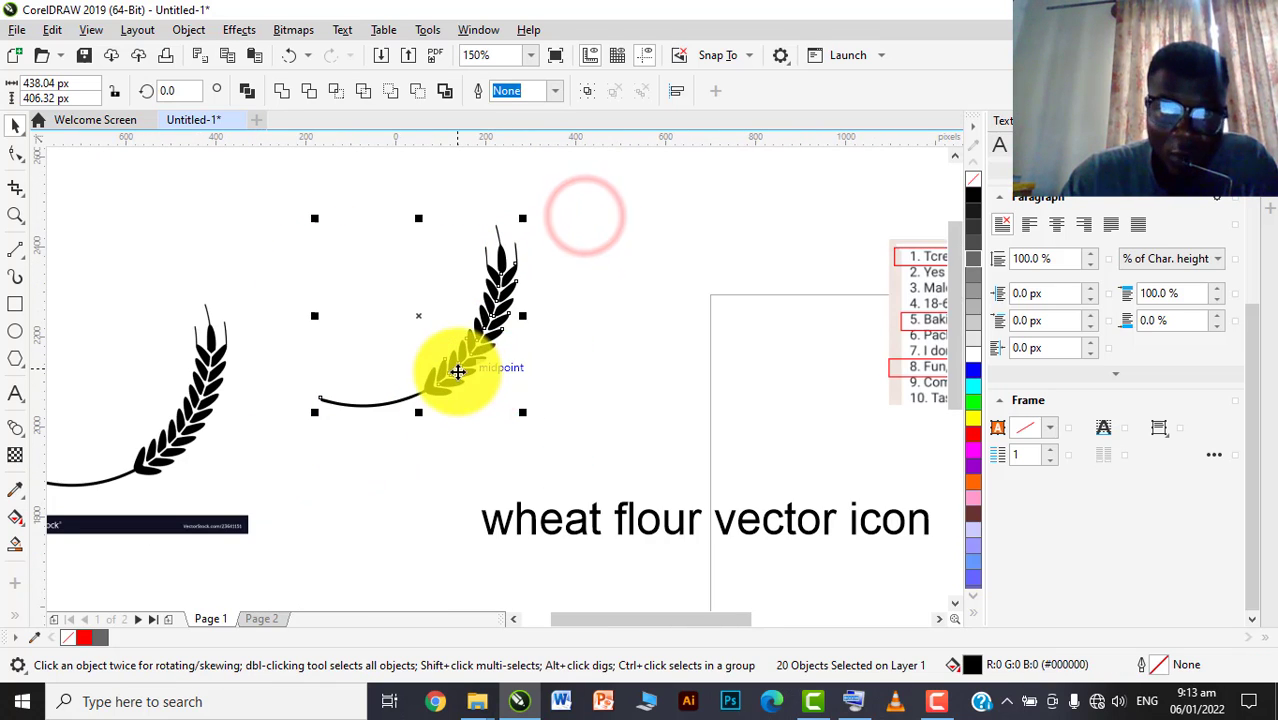
{"action": "left_click_drag", "start_coordinate": [456, 365], "coordinate": [730, 370]}
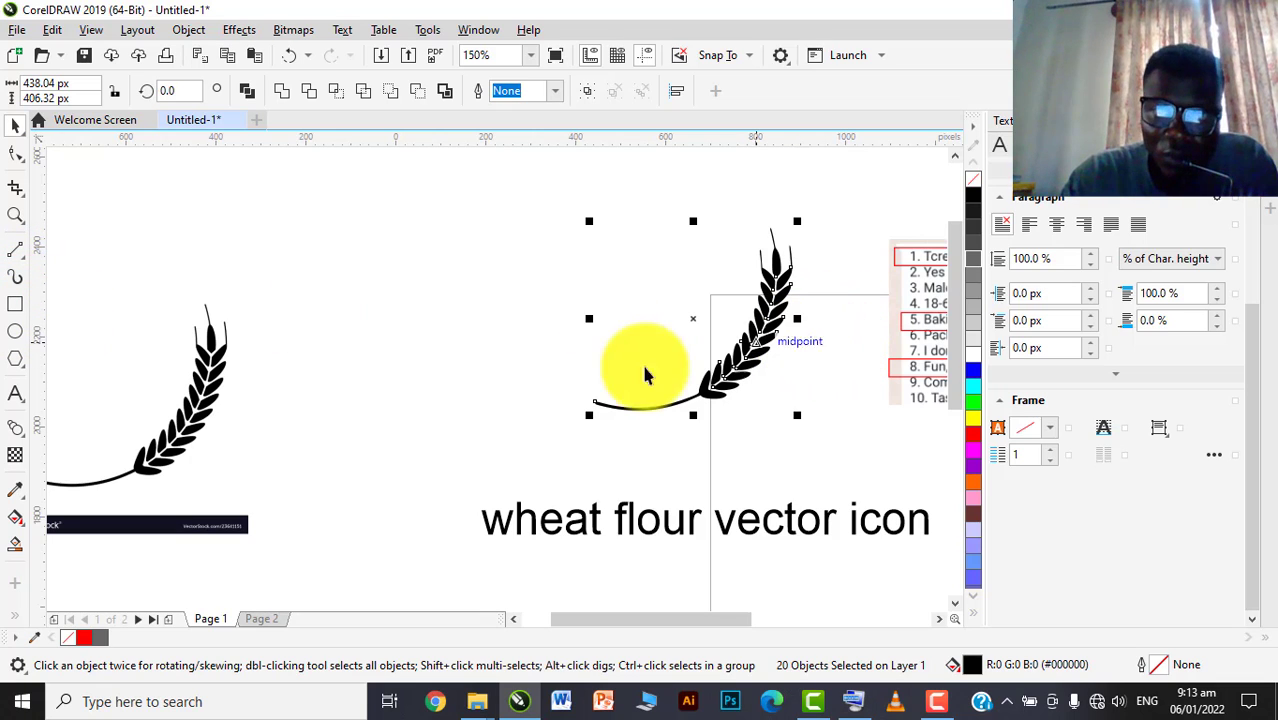
{"action": "left_click", "coordinate": [452, 301]}
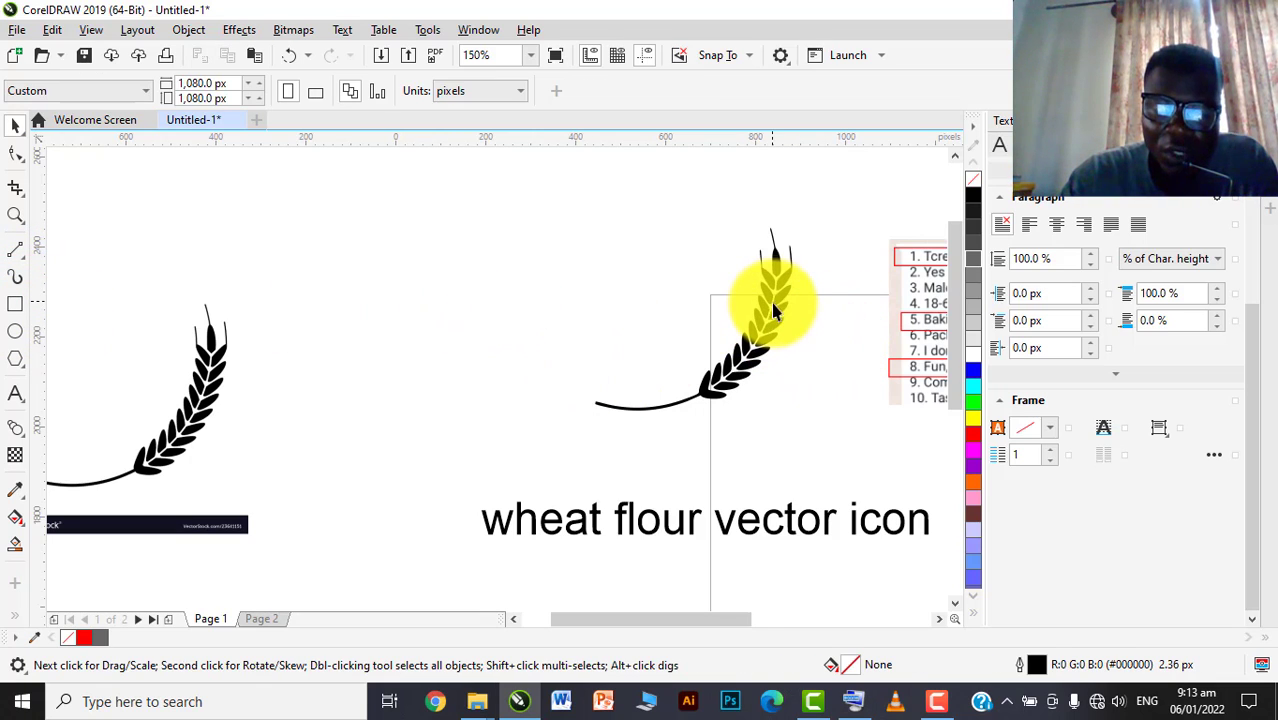
Draw a circle about 323 px in diameter between the wheat ears and place an overlapping copy beside it
{"action": "left_click", "coordinate": [16, 333]}
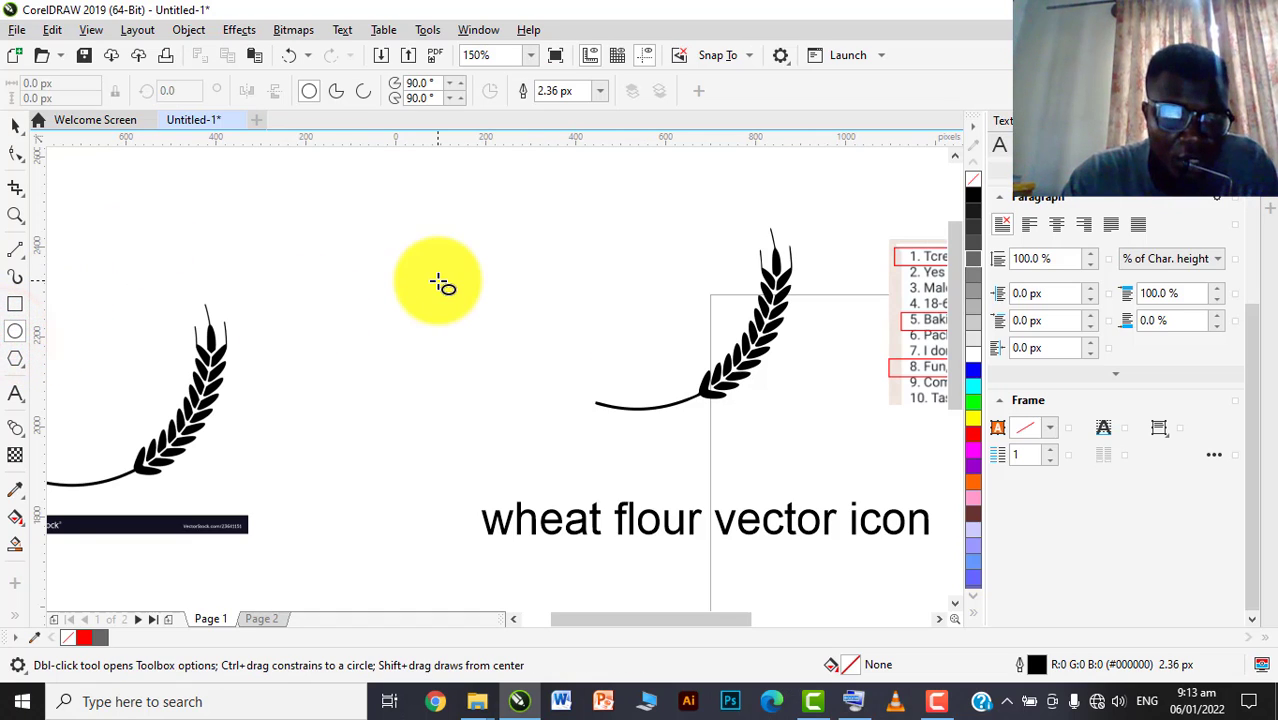
{"action": "left_click_drag", "start_coordinate": [328, 222], "coordinate": [477, 376]}
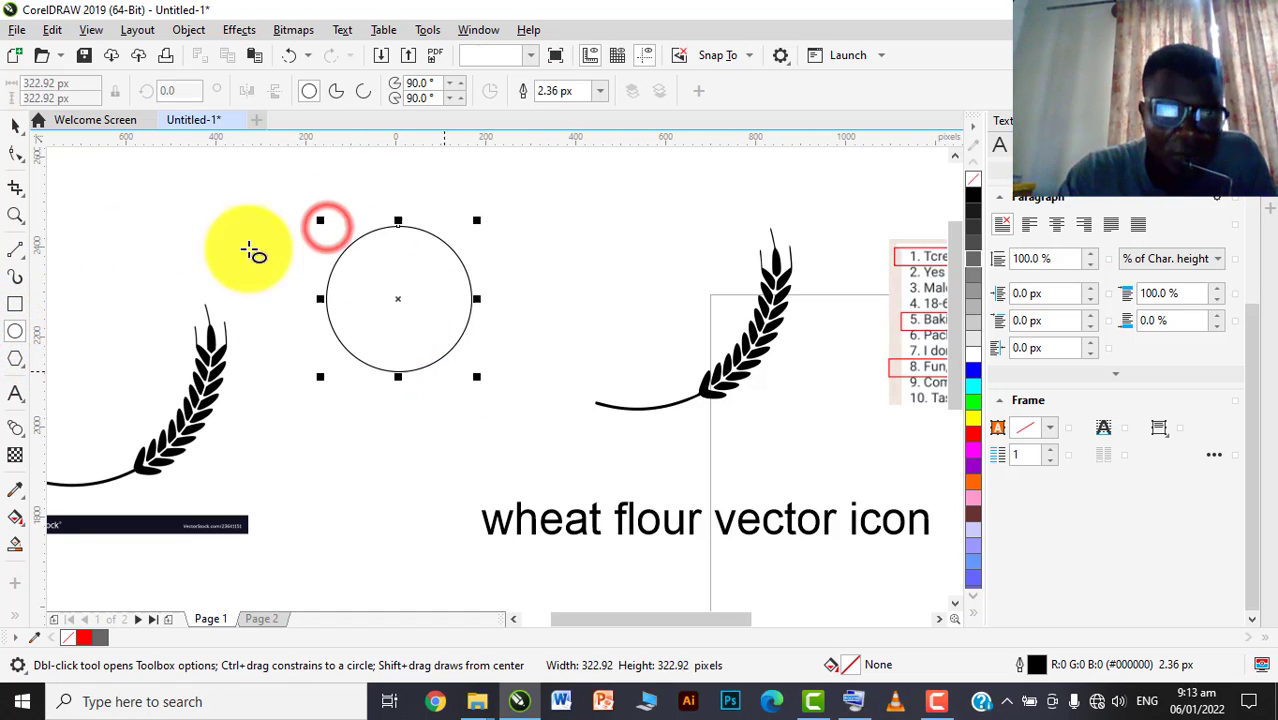
{"action": "left_click", "coordinate": [12, 128]}
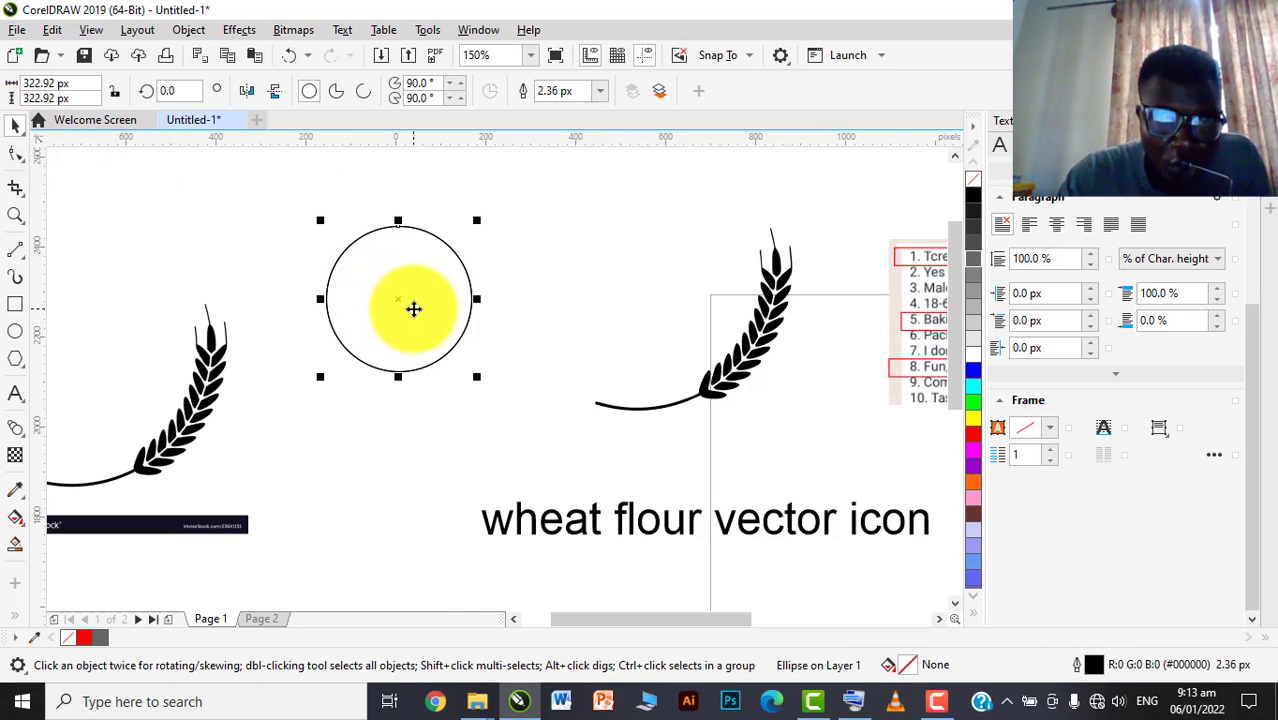
{"action": "left_click_drag", "start_coordinate": [414, 309], "coordinate": [516, 327]}
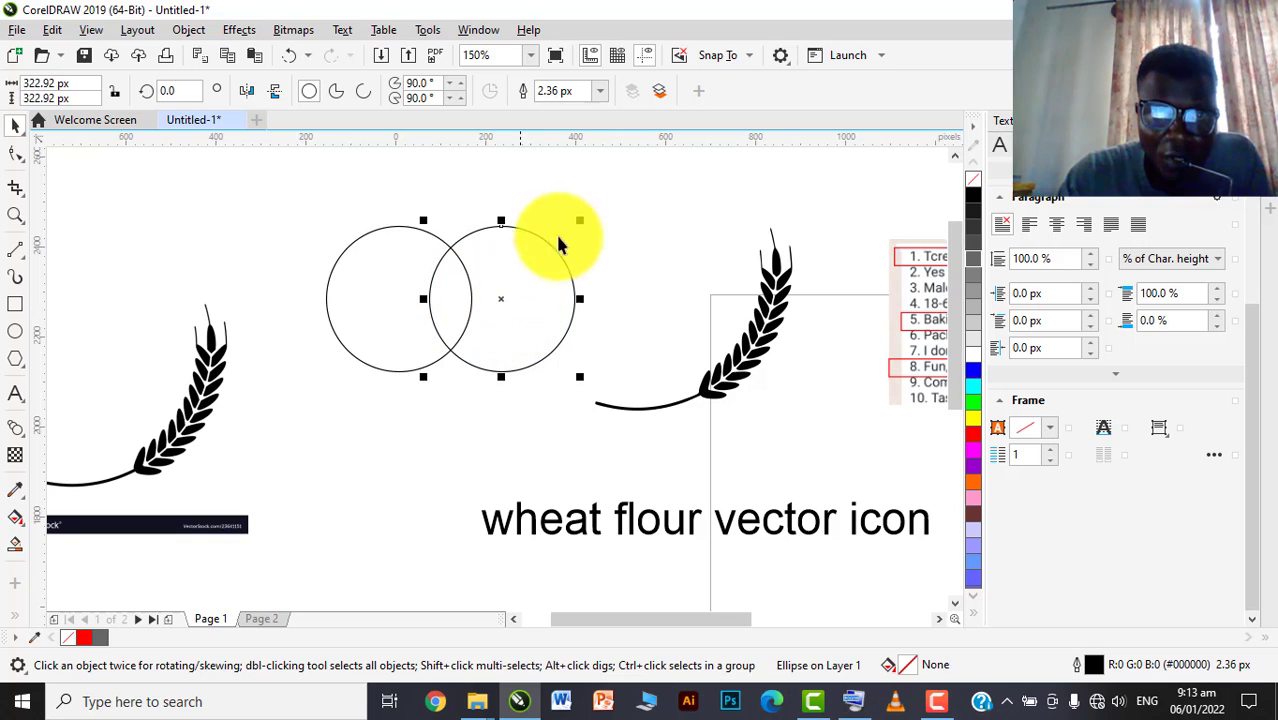
Intersect the two overlapping circles, delete both circles and shift the remaining leaf shape into the free space
{"action": "left_click_drag", "start_coordinate": [609, 199], "coordinate": [296, 374]}
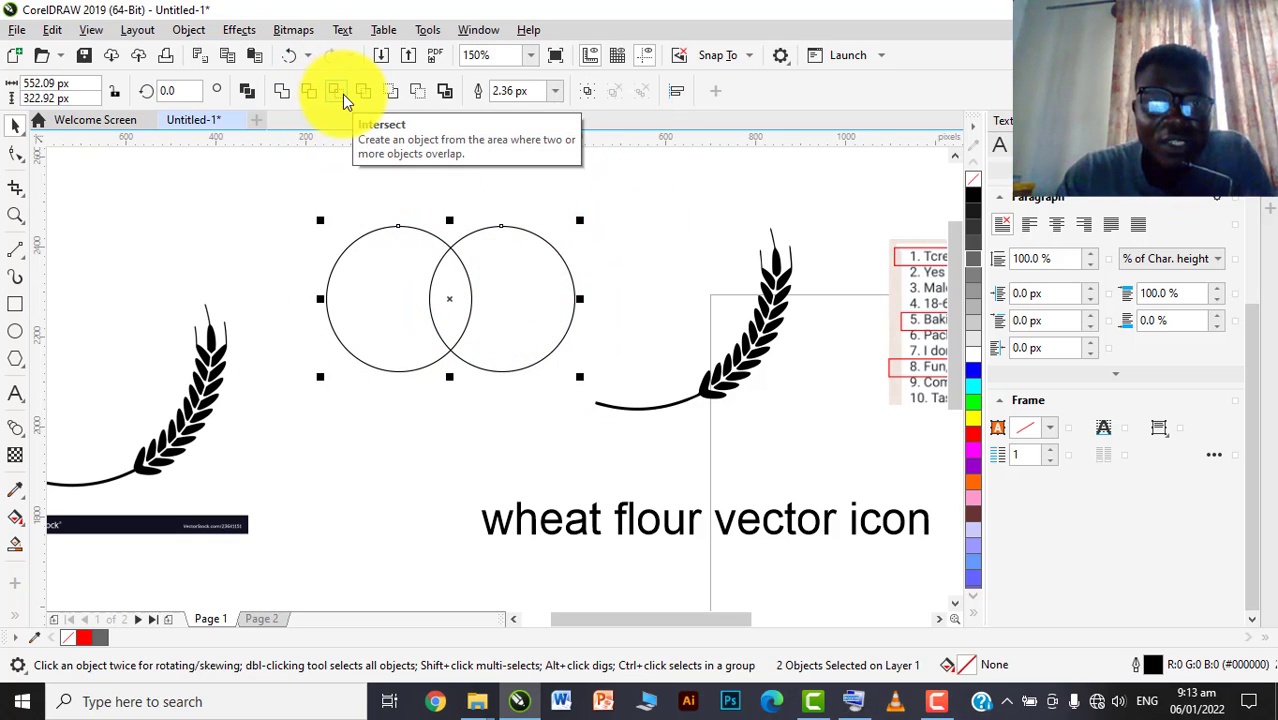
{"action": "left_click", "coordinate": [342, 94]}
{"action": "left_click", "coordinate": [507, 172]}
{"action": "left_click", "coordinate": [513, 290]}
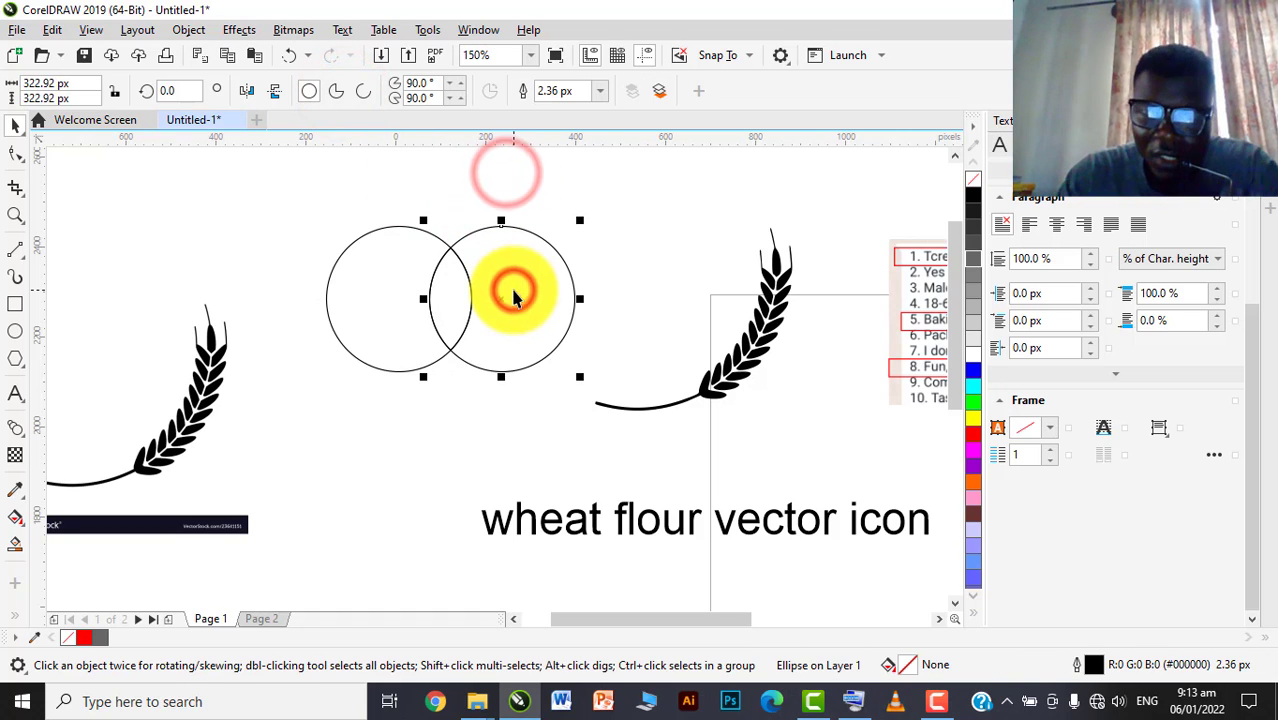
{"action": "key", "text": "Delete"}
{"action": "left_click", "coordinate": [331, 304]}
{"action": "key", "text": "Delete"}
{"action": "left_click_drag", "start_coordinate": [451, 297], "coordinate": [390, 300]}
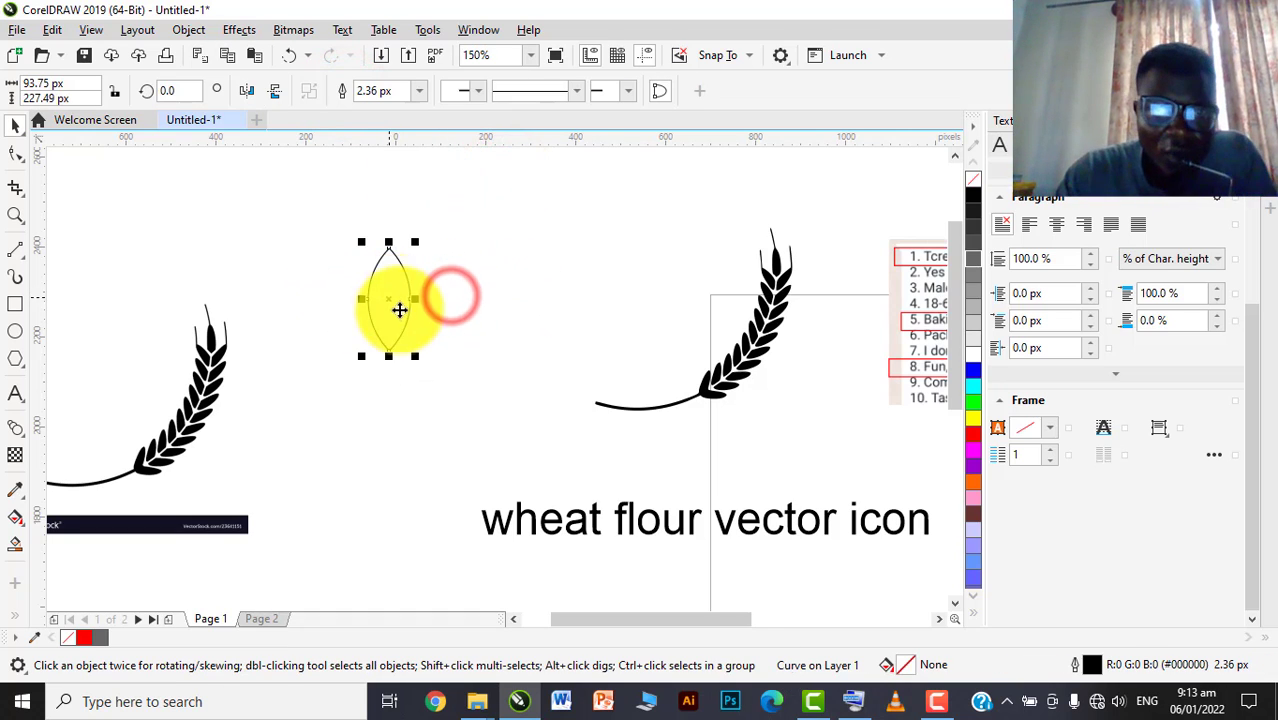
Rotate the leaf shape by 45° and place a mirrored copy beside it to form a V-shaped pair
{"action": "left_click", "coordinate": [180, 91]}
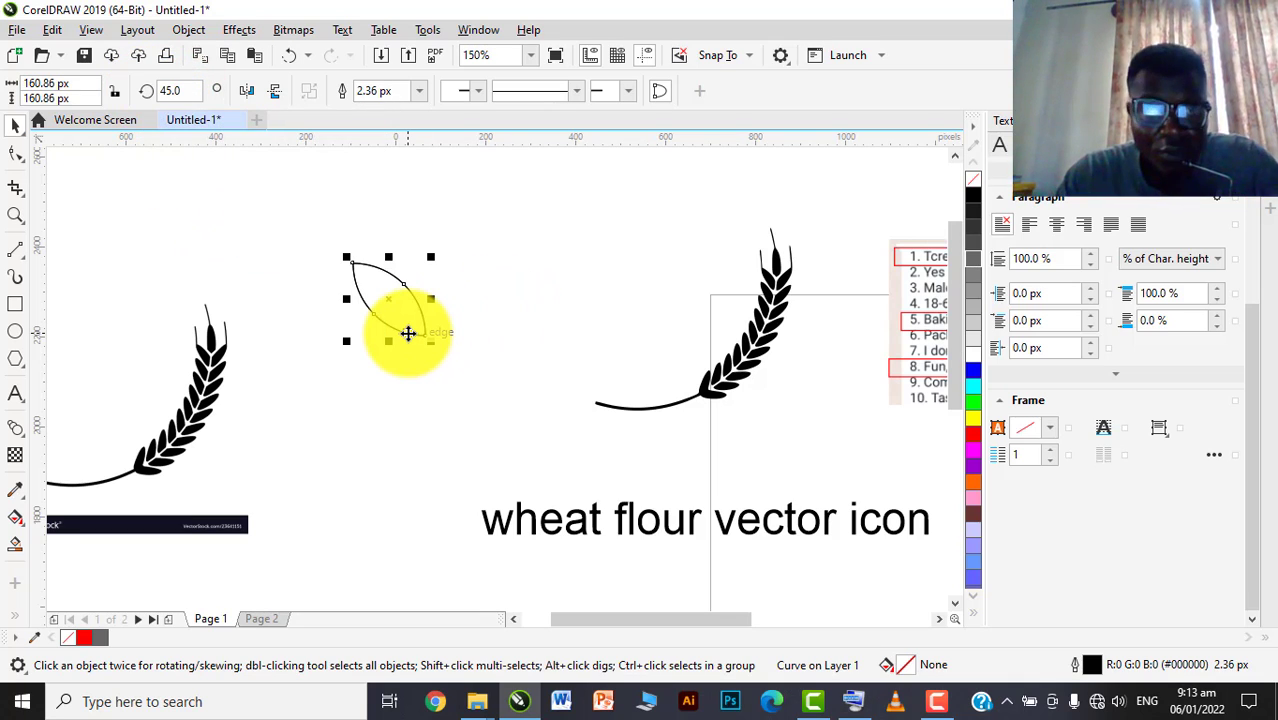
{"action": "left_click", "coordinate": [274, 95]}
{"action": "scroll", "coordinate": [405, 308], "scroll_direction": "up", "scroll_amount": 2}
{"action": "left_click_drag", "start_coordinate": [367, 283], "coordinate": [525, 306]}
{"action": "left_click", "coordinate": [647, 265]}
{"action": "scroll", "coordinate": [641, 232], "scroll_direction": "down", "scroll_amount": 2}
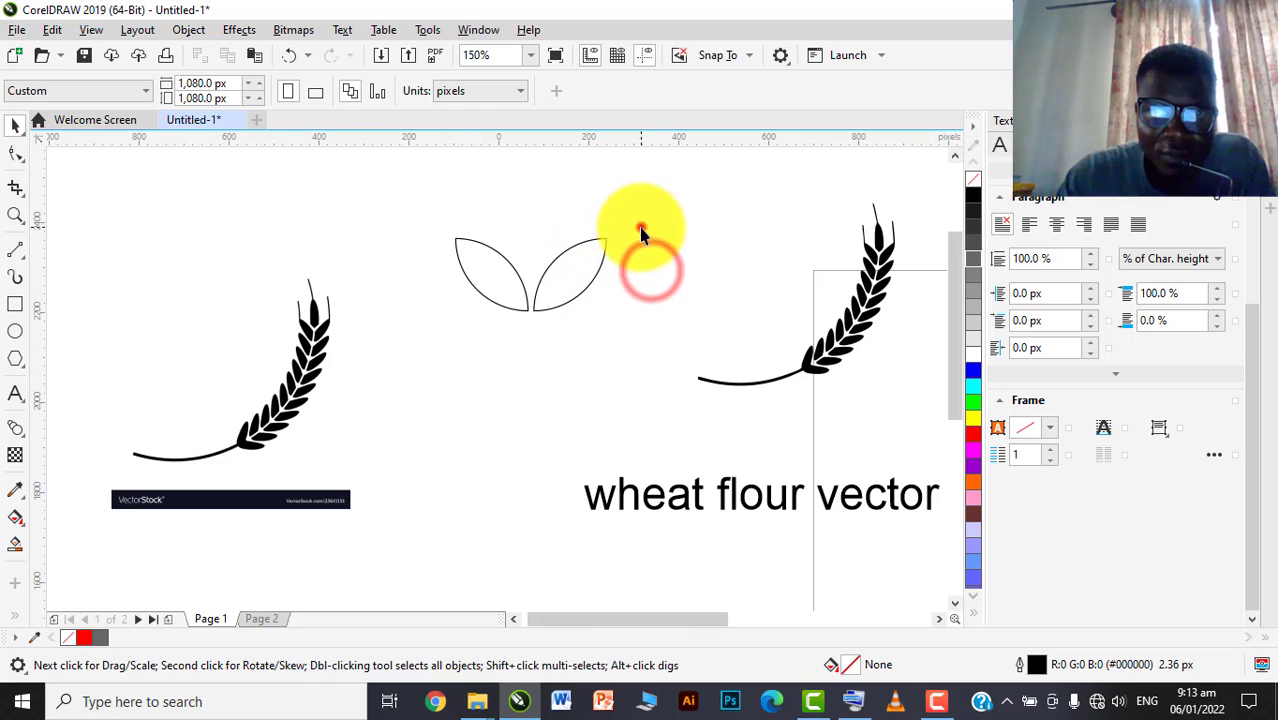
Move the leaf pair higher, scale it down to about 132 × 63 px and place a copy straight below it
{"action": "left_click_drag", "start_coordinate": [641, 228], "coordinate": [379, 362]}
{"action": "scroll", "coordinate": [440, 333], "scroll_direction": "down", "scroll_amount": 1}
{"action": "left_click_drag", "start_coordinate": [486, 317], "coordinate": [483, 272]}
{"action": "scroll", "coordinate": [488, 263], "scroll_direction": "up", "scroll_amount": 1}
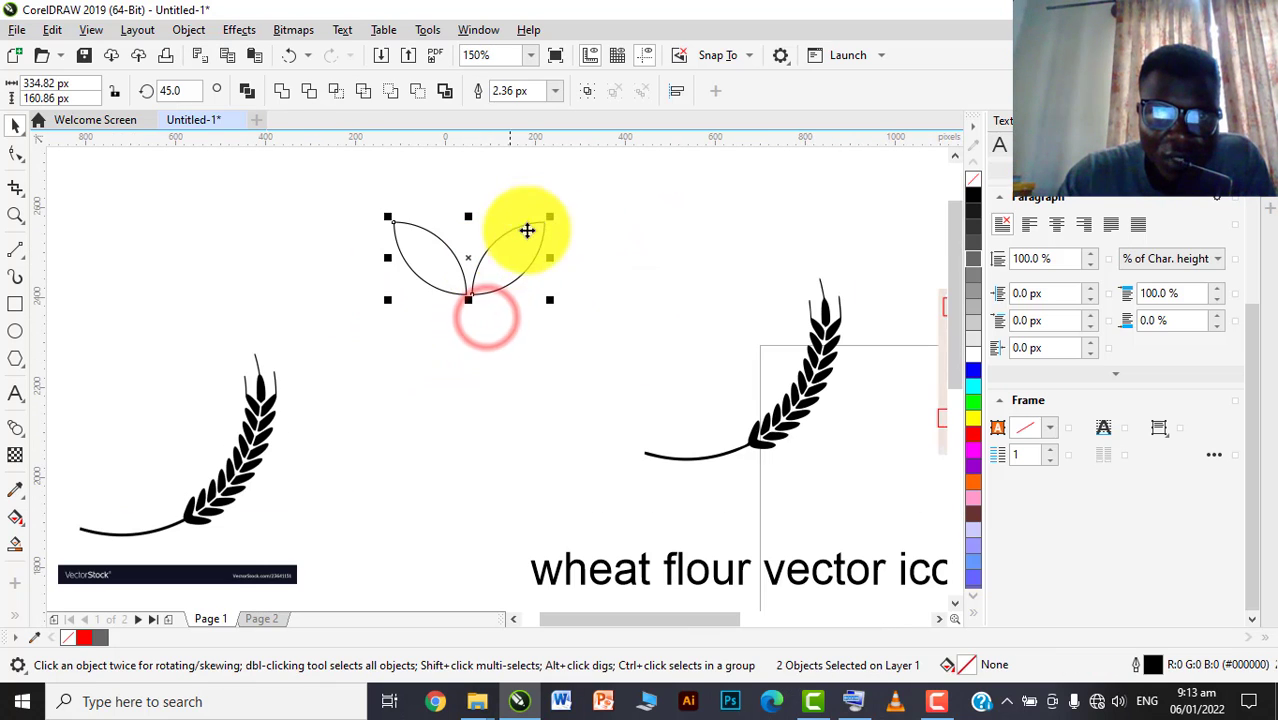
{"action": "left_click_drag", "start_coordinate": [549, 215], "coordinate": [491, 440]}
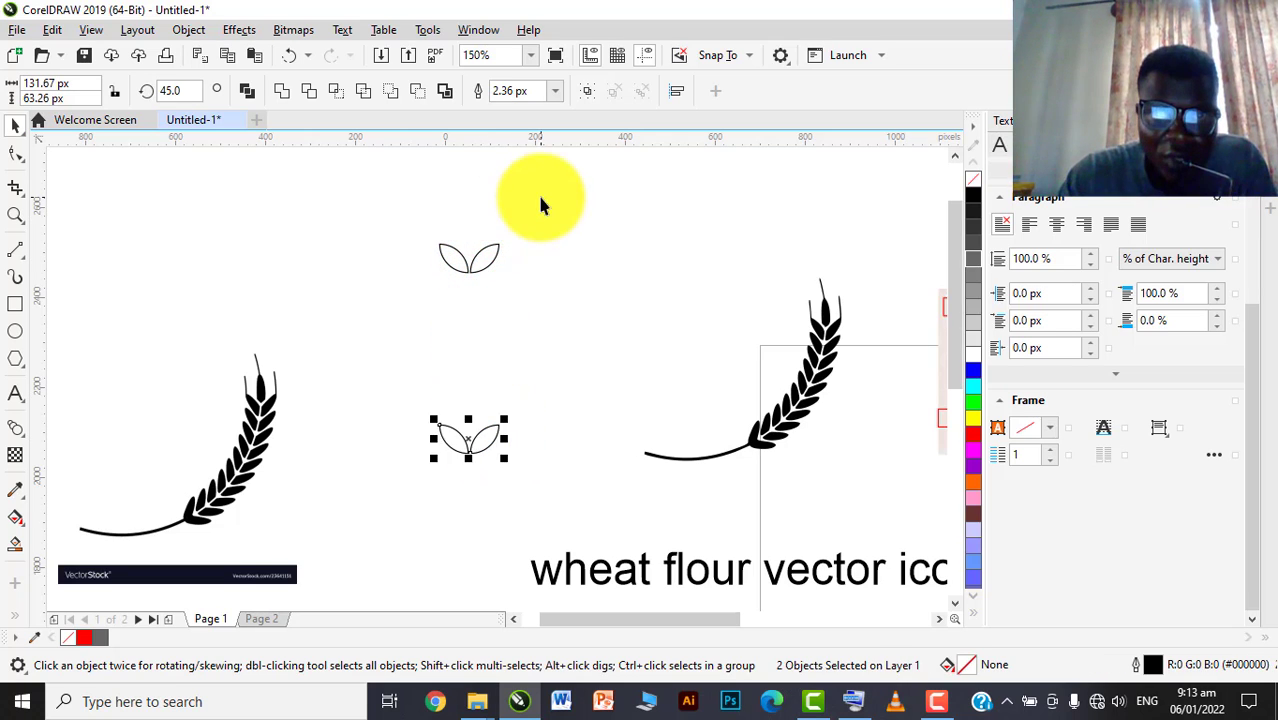
Group the upper leaf pair and the lower leaf pair separately
{"action": "left_click_drag", "start_coordinate": [540, 204], "coordinate": [405, 398]}
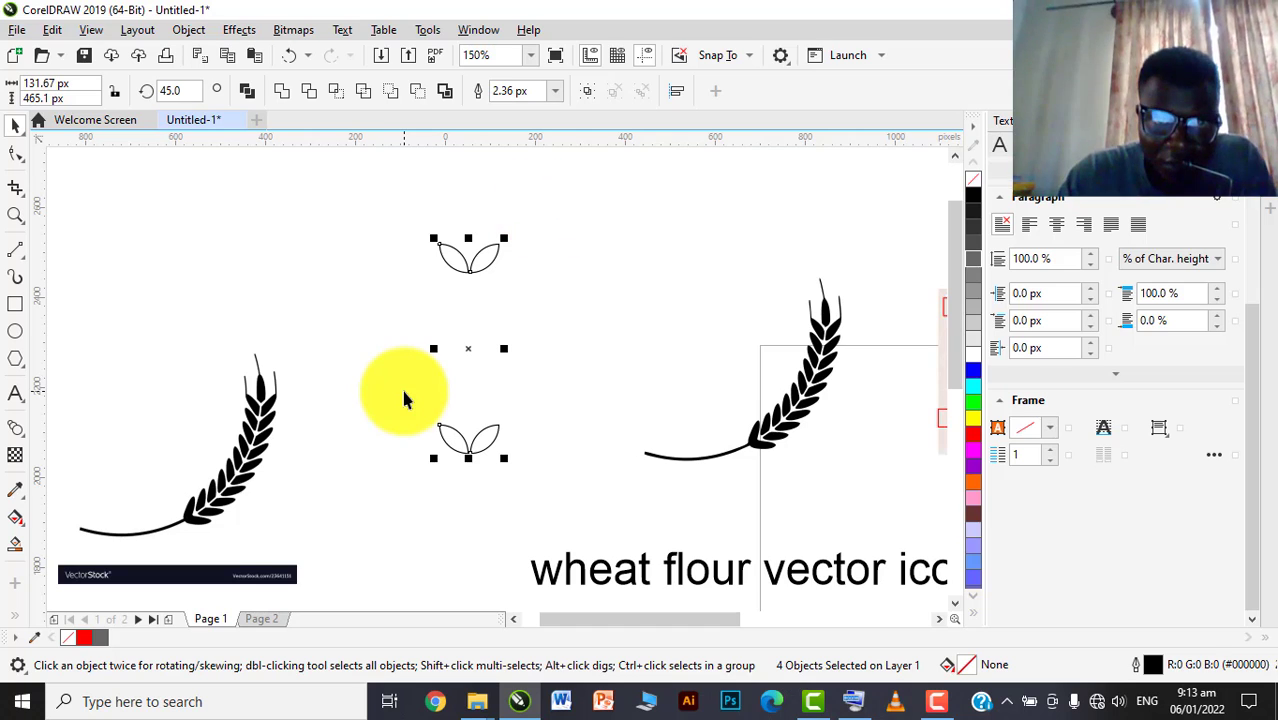
{"action": "left_click", "coordinate": [600, 279]}
{"action": "left_click_drag", "start_coordinate": [565, 208], "coordinate": [391, 322]}
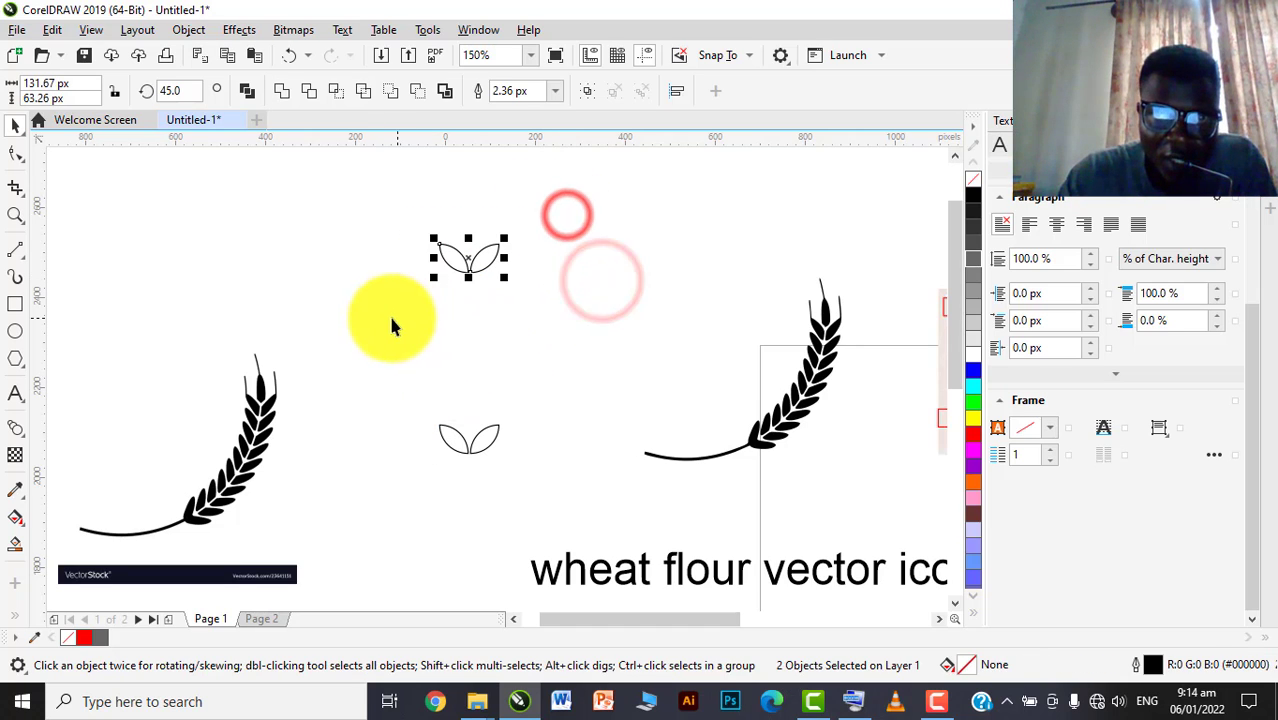
{"action": "left_click", "coordinate": [583, 91]}
{"action": "left_click", "coordinate": [506, 410]}
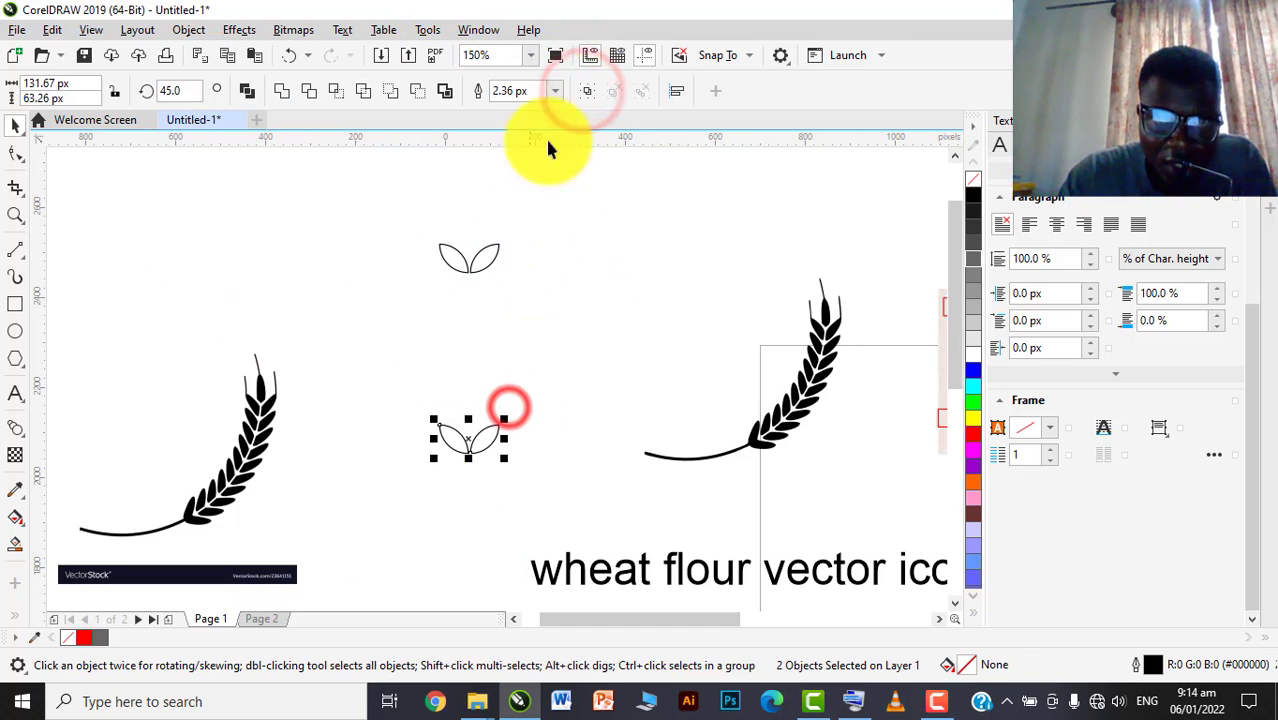
{"action": "left_click", "coordinate": [584, 91]}
Blend the upper leaf group into the lower one along a straight line
{"action": "left_click_drag", "start_coordinate": [545, 210], "coordinate": [370, 520]}
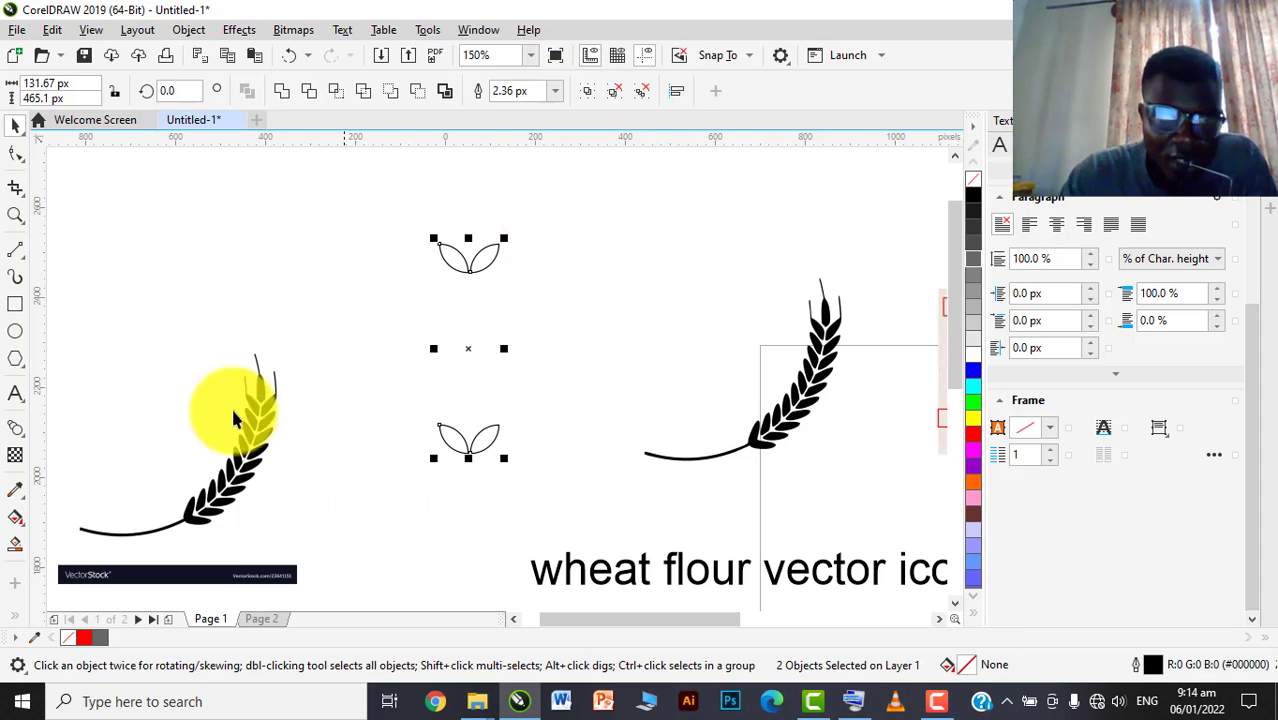
{"action": "left_click", "coordinate": [16, 430]}
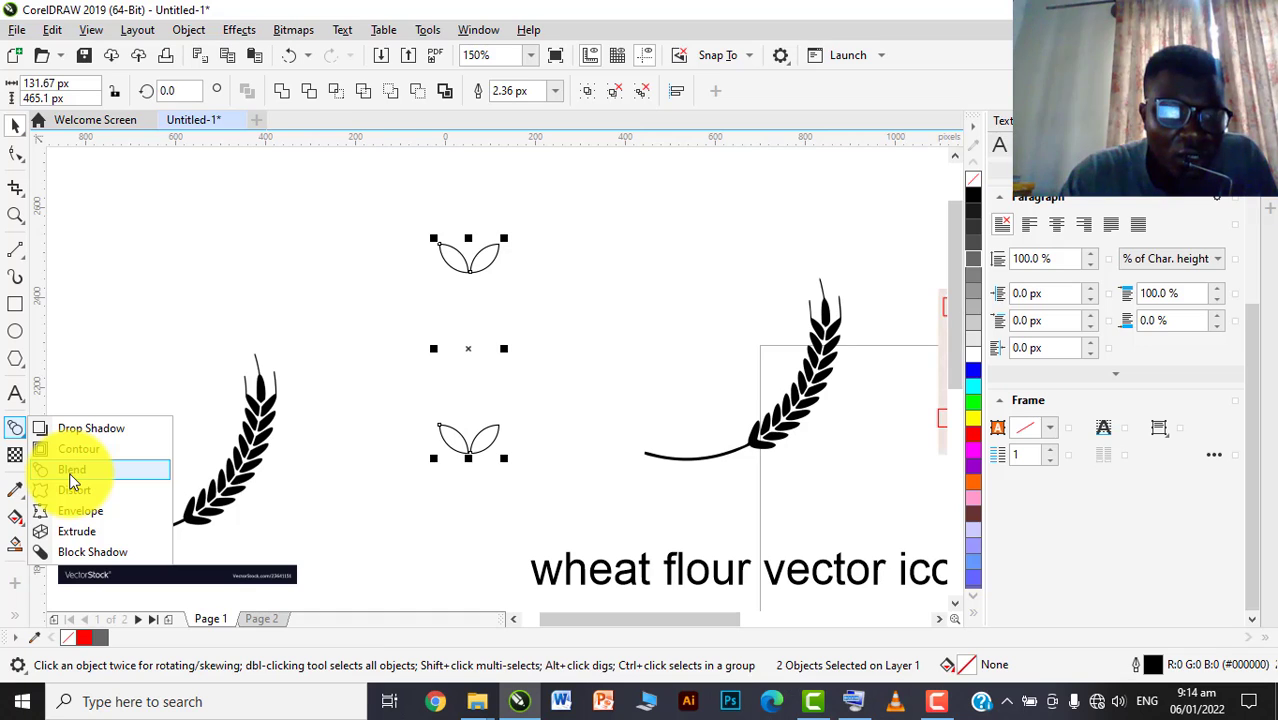
{"action": "left_click", "coordinate": [70, 470]}
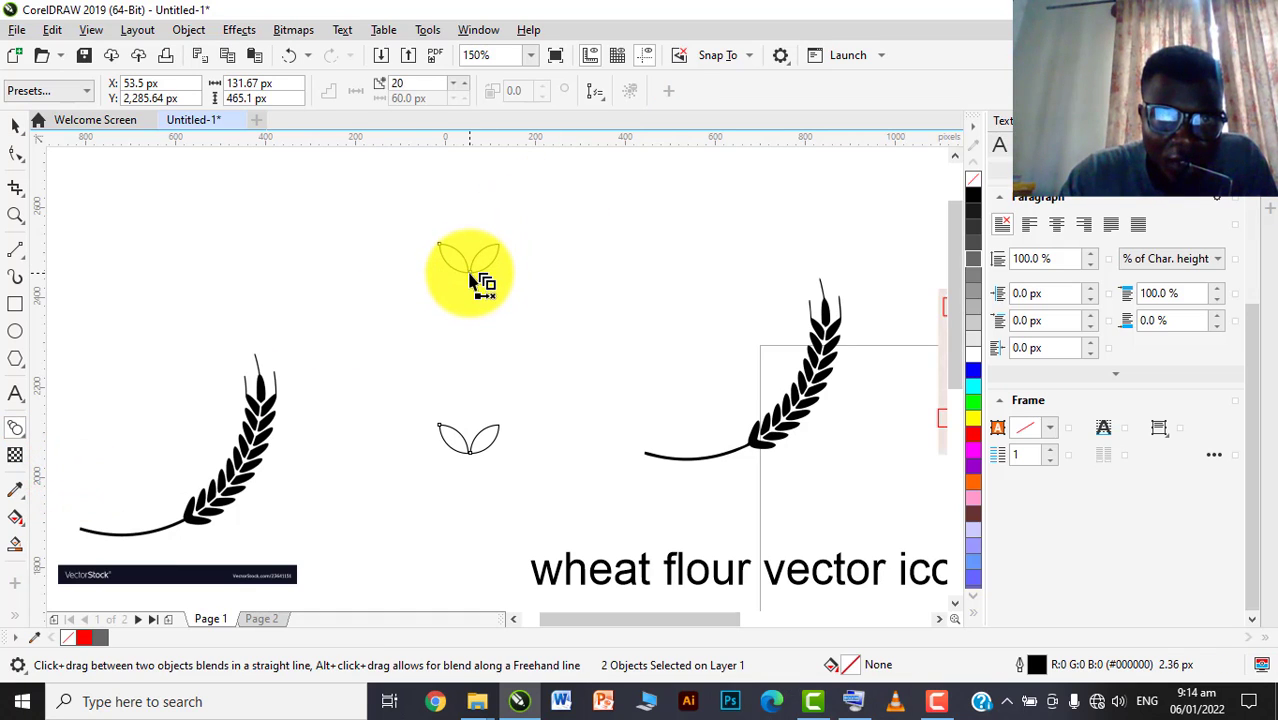
{"action": "left_click_drag", "start_coordinate": [469, 272], "coordinate": [482, 456]}
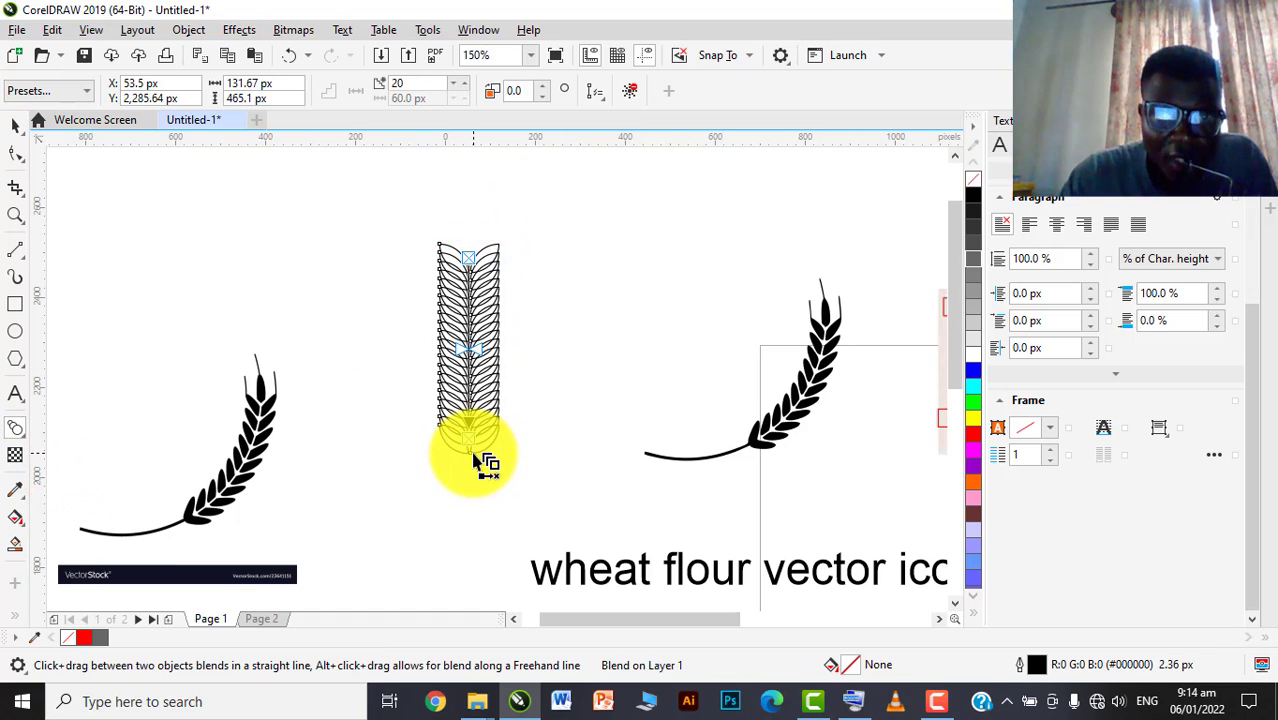
Reduce the number of steps in the leaf blend to 7
{"action": "scroll", "coordinate": [456, 304], "scroll_direction": "up", "scroll_amount": 1}
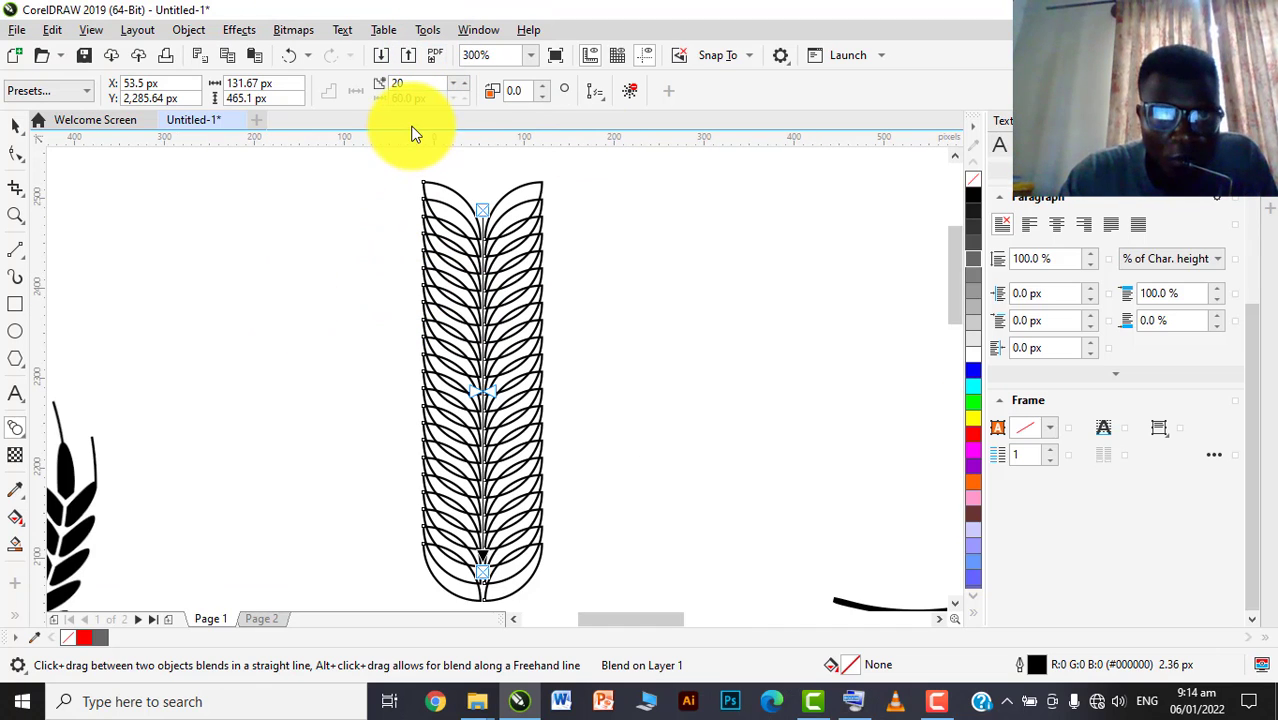
{"action": "left_click", "coordinate": [452, 87]}
{"action": "left_click", "coordinate": [452, 87]}
{"action": "left_click", "coordinate": [452, 87]}
{"action": "double_click", "coordinate": [452, 88]}
{"action": "left_click", "coordinate": [452, 88]}
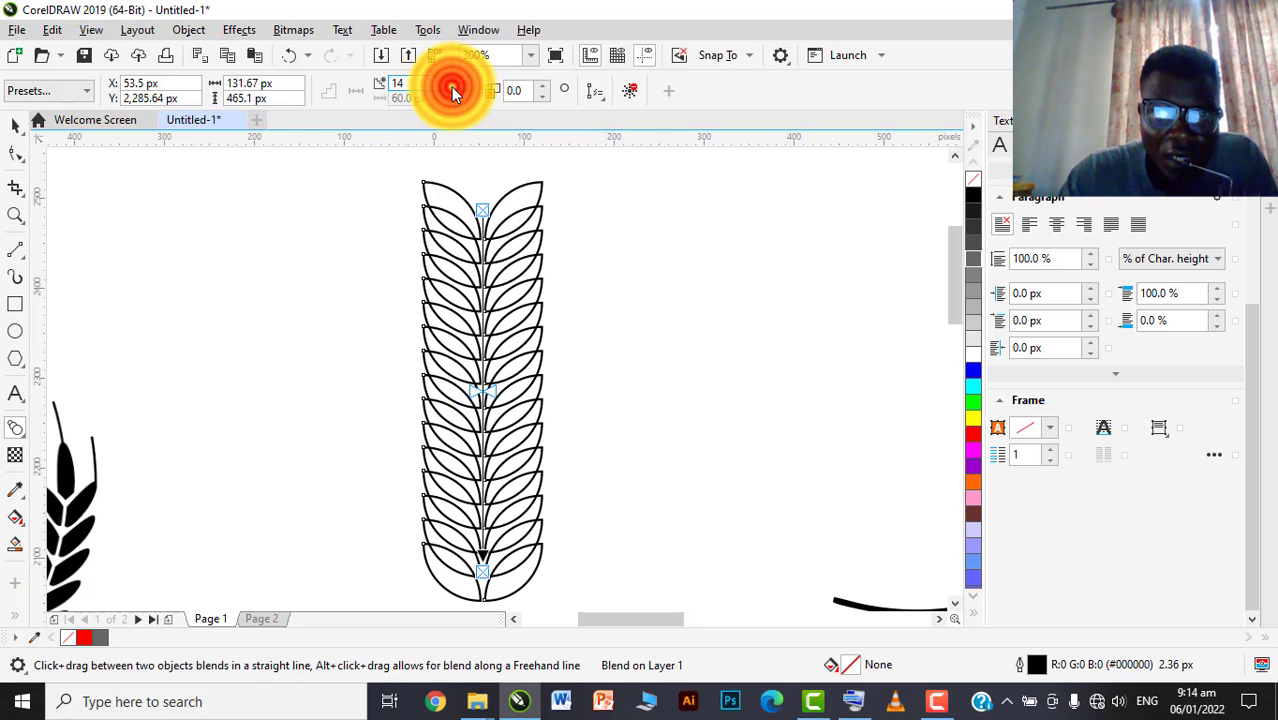
{"action": "double_click", "coordinate": [452, 88]}
{"action": "double_click", "coordinate": [452, 88]}
{"action": "double_click", "coordinate": [452, 88]}
{"action": "double_click", "coordinate": [452, 88]}
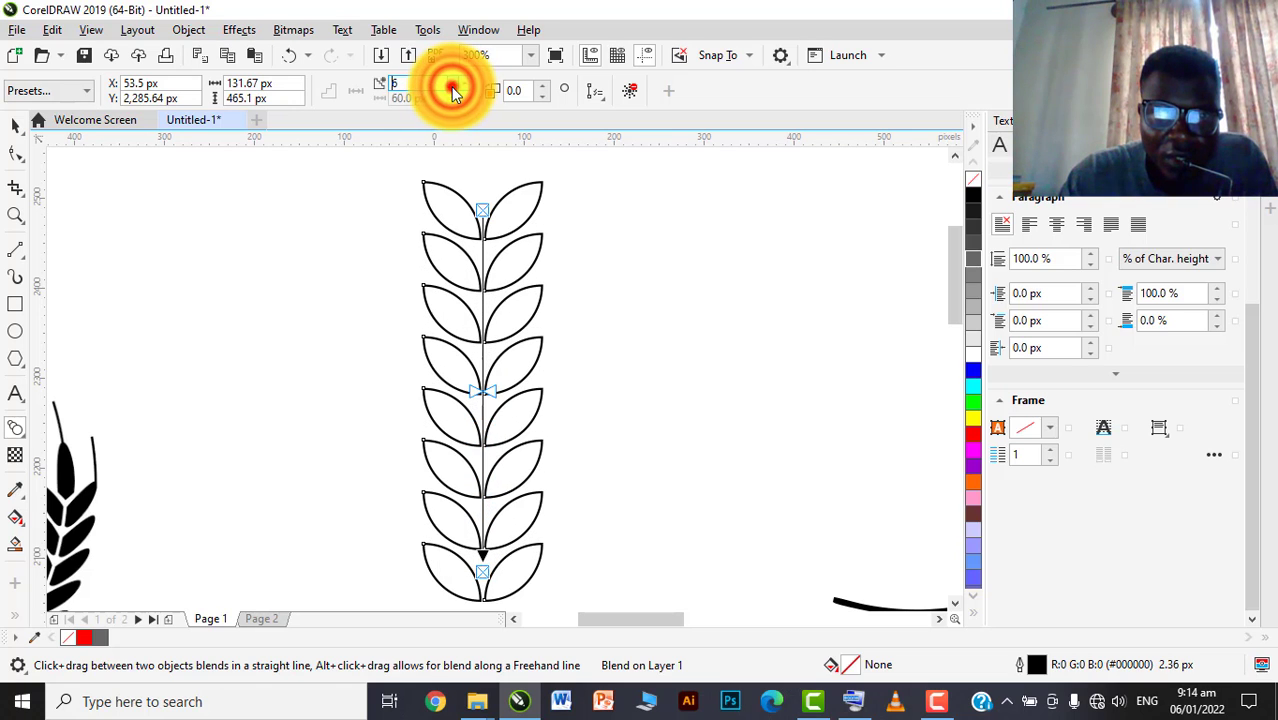
{"action": "left_click", "coordinate": [422, 83]}
{"action": "type", "text": "7"}
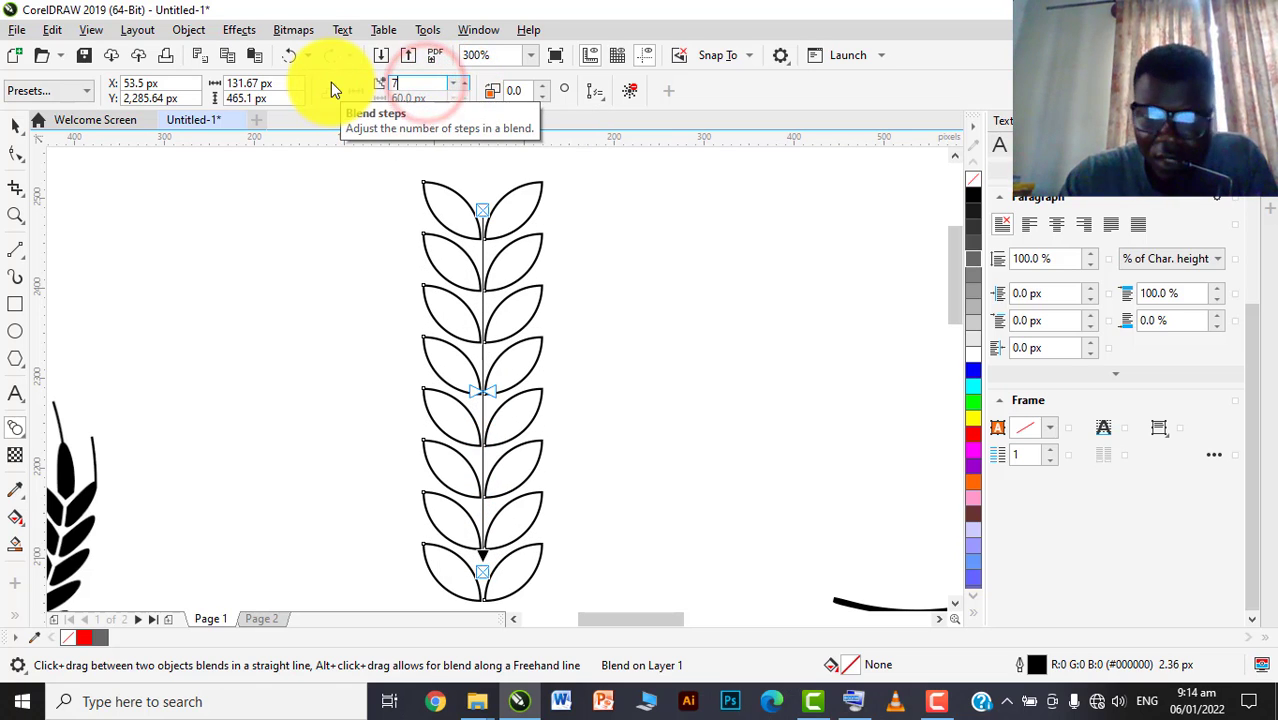
{"action": "key", "text": "Return"}
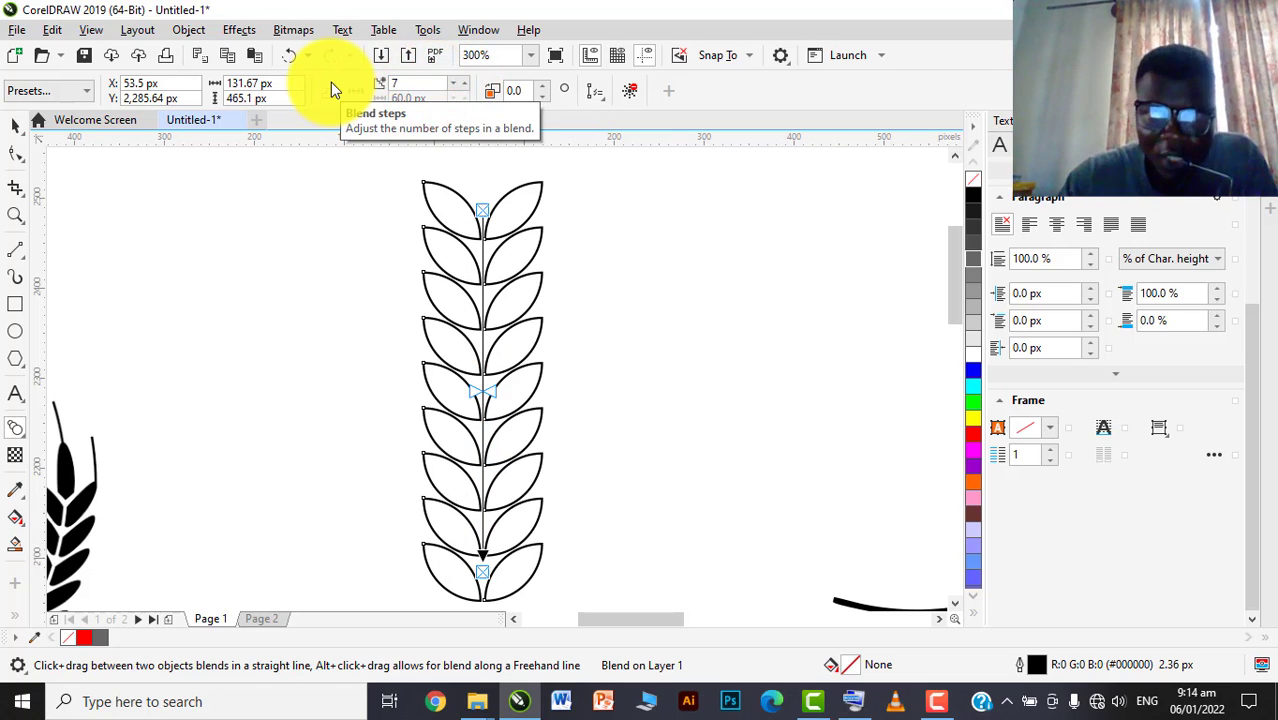
Move the blended column of leaves next to the traced wheat ear
{"action": "left_click", "coordinate": [15, 126]}
{"action": "scroll", "coordinate": [467, 292], "scroll_direction": "down", "scroll_amount": 2}
{"action": "left_click_drag", "start_coordinate": [499, 298], "coordinate": [724, 290]}
Draw a straight vertical 2-point line about 545 px tall in the free space between the original wheat ear and the leaf column
{"action": "left_click", "coordinate": [16, 256]}
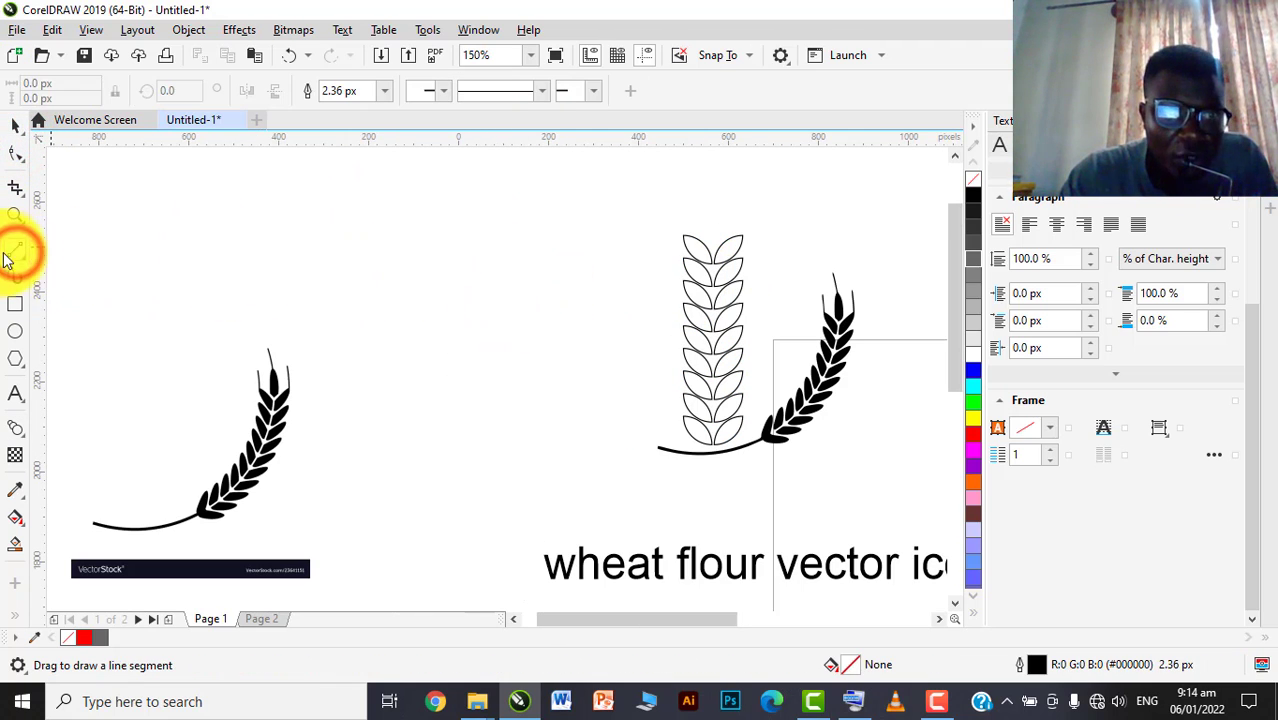
{"action": "left_click", "coordinate": [23, 255]}
{"action": "left_click", "coordinate": [70, 270]}
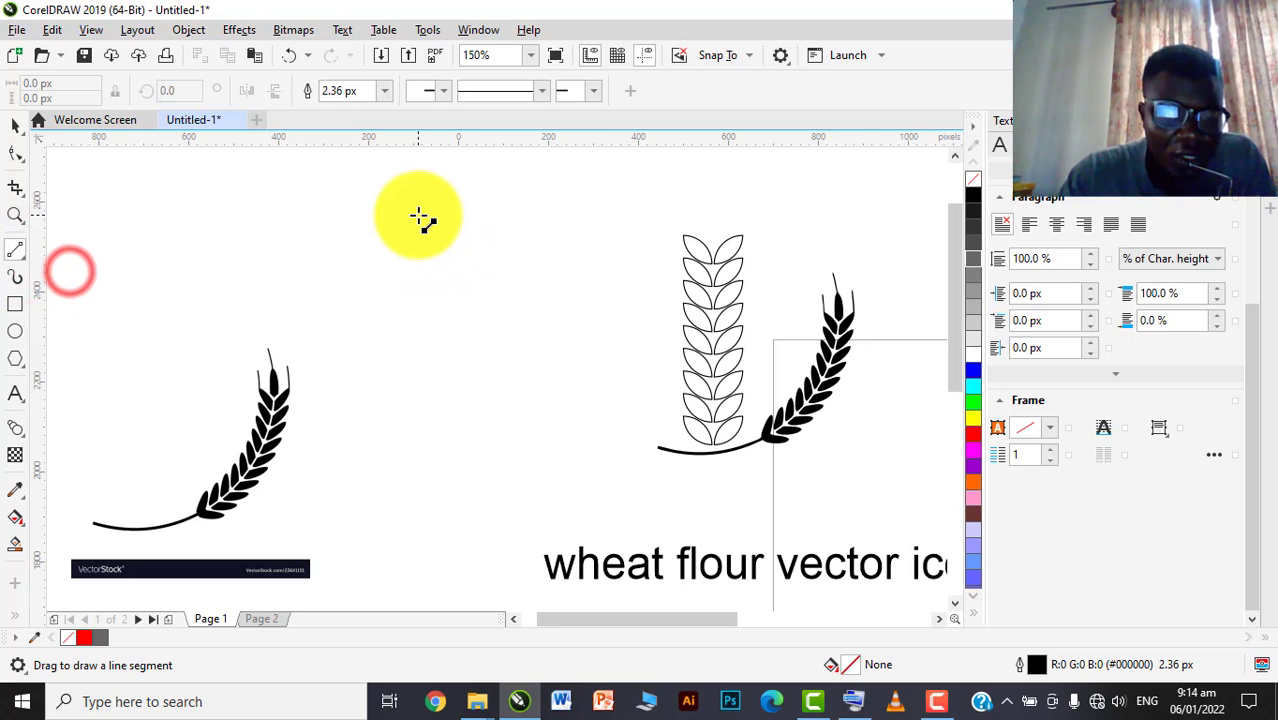
{"action": "left_click_drag", "start_coordinate": [428, 207], "coordinate": [410, 484]}
{"action": "left_click", "coordinate": [16, 125]}
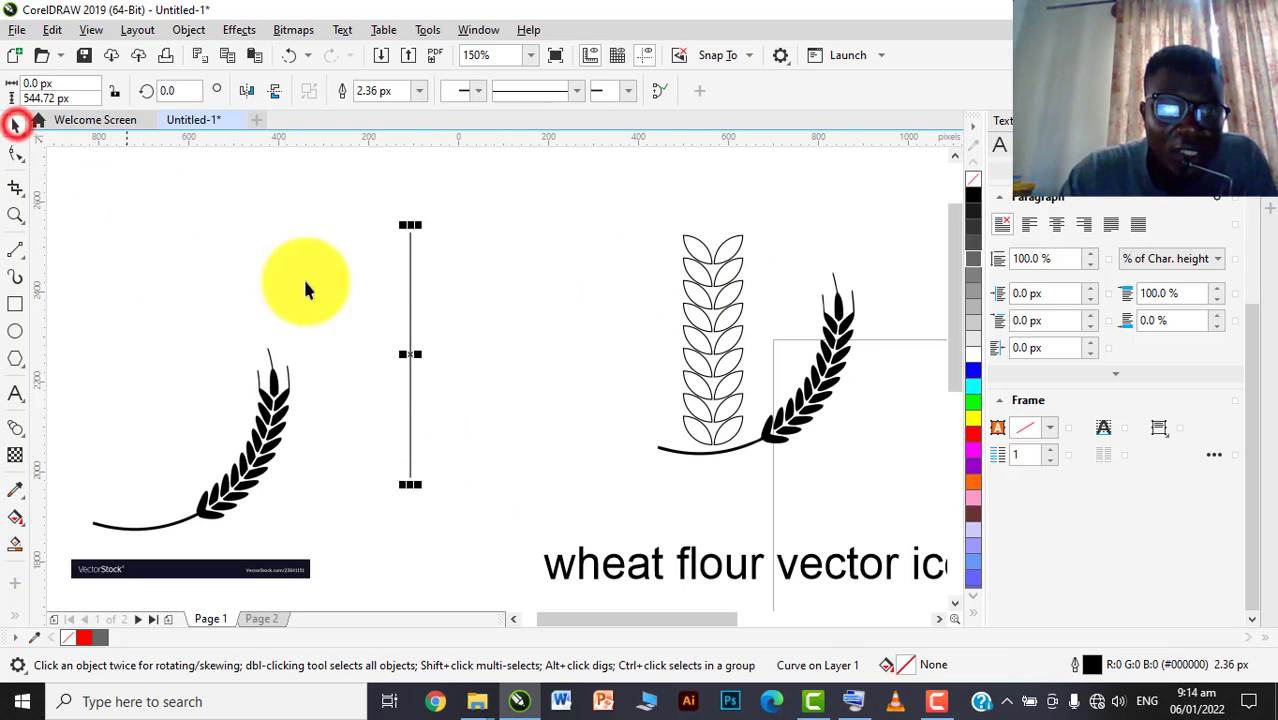
Convert the vertical line's segment to a curve through its lower end node and deselect the line
{"action": "double_click", "coordinate": [407, 352]}
{"action": "left_click", "coordinate": [452, 207]}
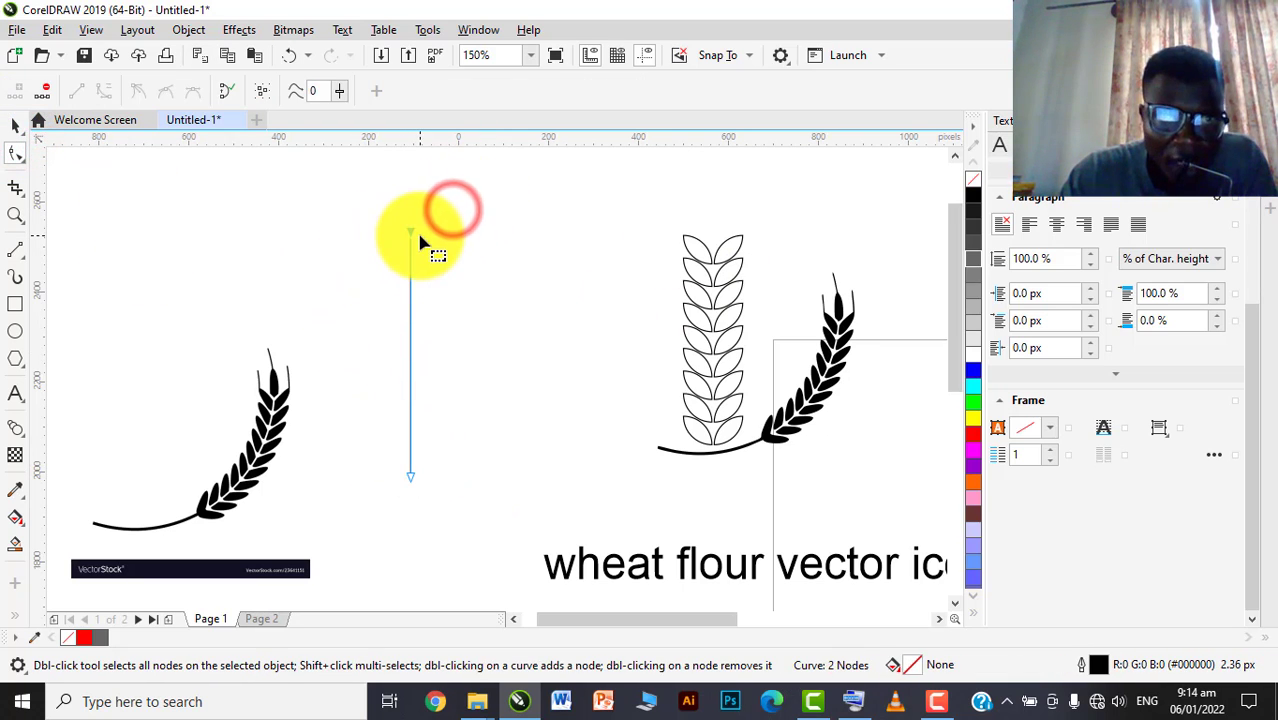
{"action": "left_click_drag", "start_coordinate": [465, 438], "coordinate": [334, 496]}
{"action": "left_click", "coordinate": [411, 478]}
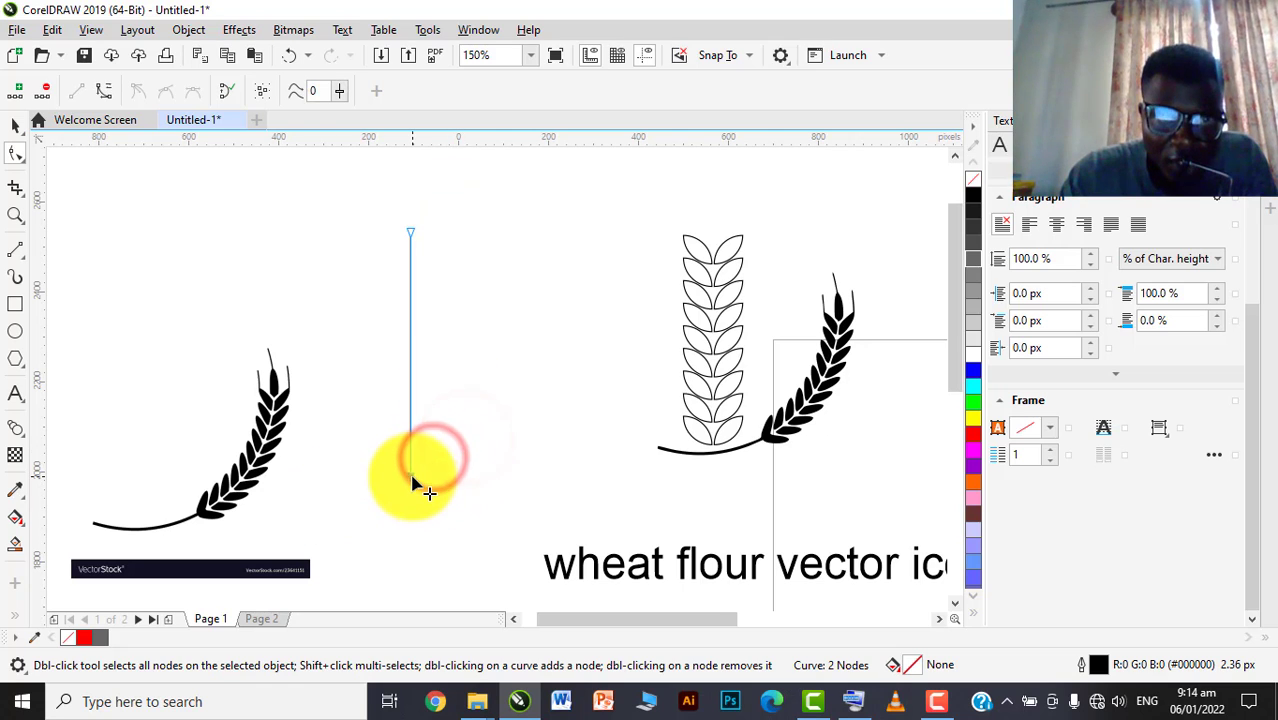
{"action": "left_click", "coordinate": [106, 91]}
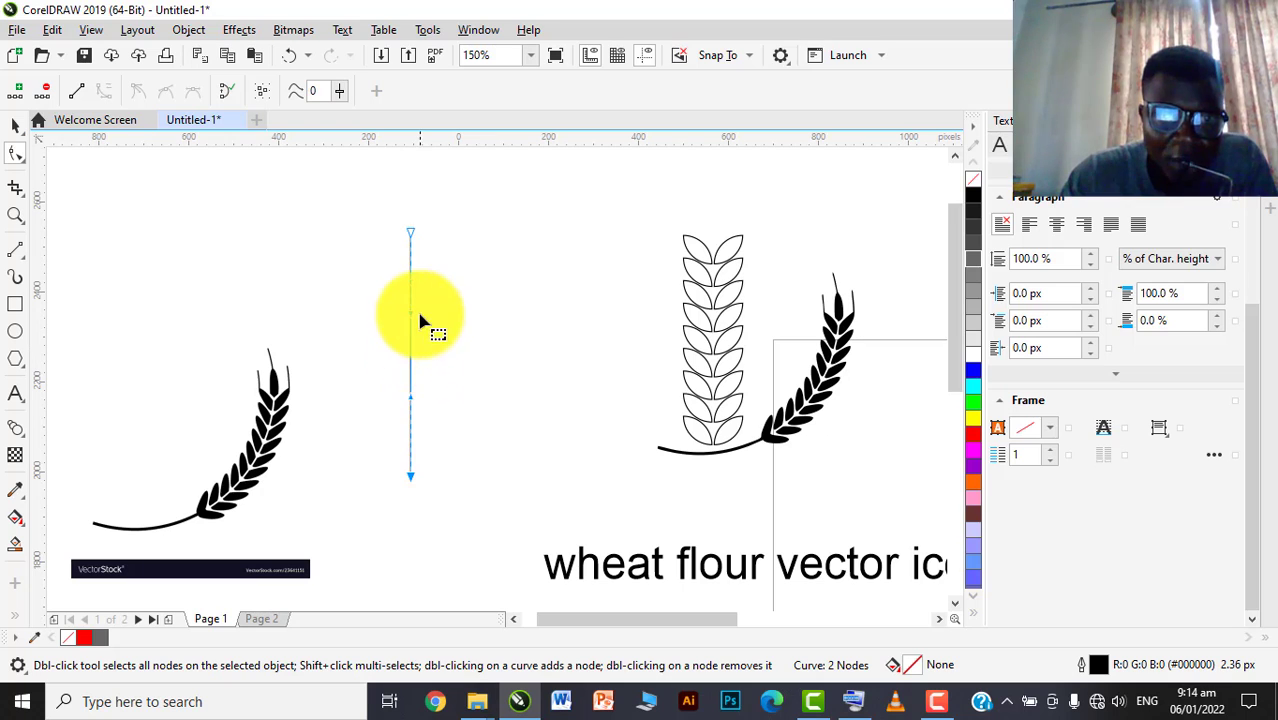
{"action": "left_click", "coordinate": [14, 122]}
{"action": "left_click", "coordinate": [531, 322]}
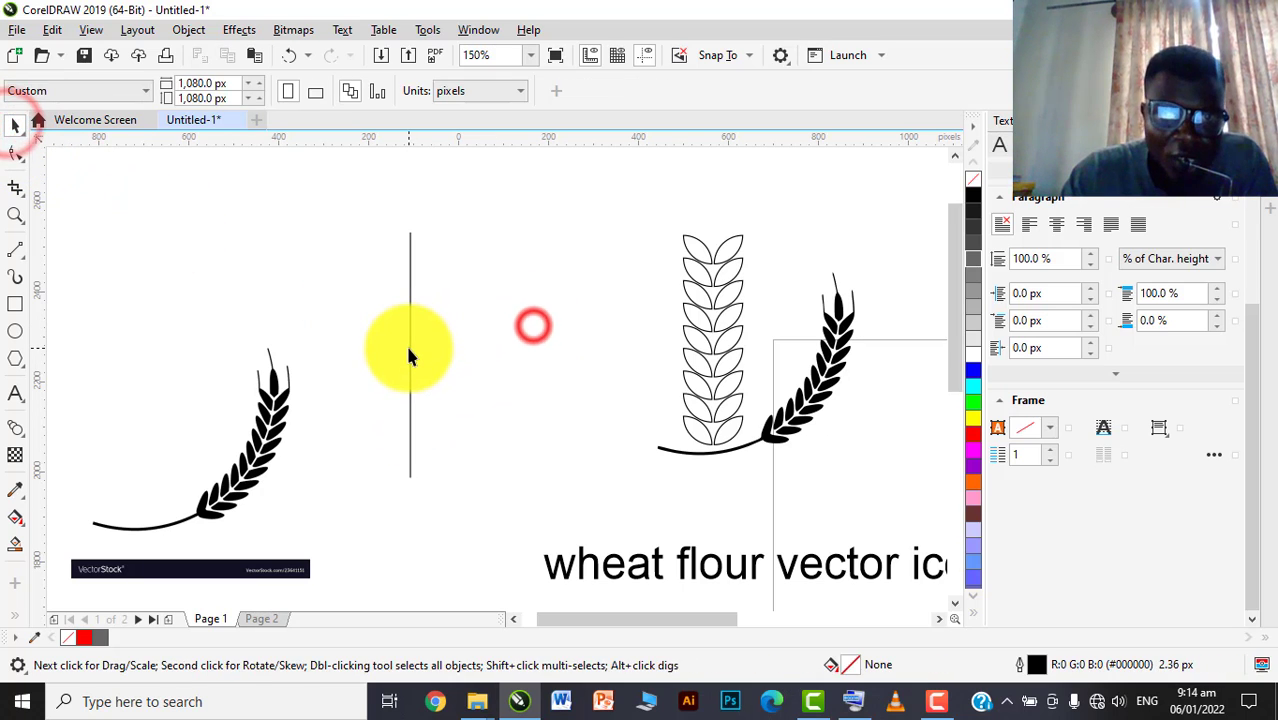
Undo the vertical line's conversion to a curve and reselect its lower end node
{"action": "double_click", "coordinate": [410, 348]}
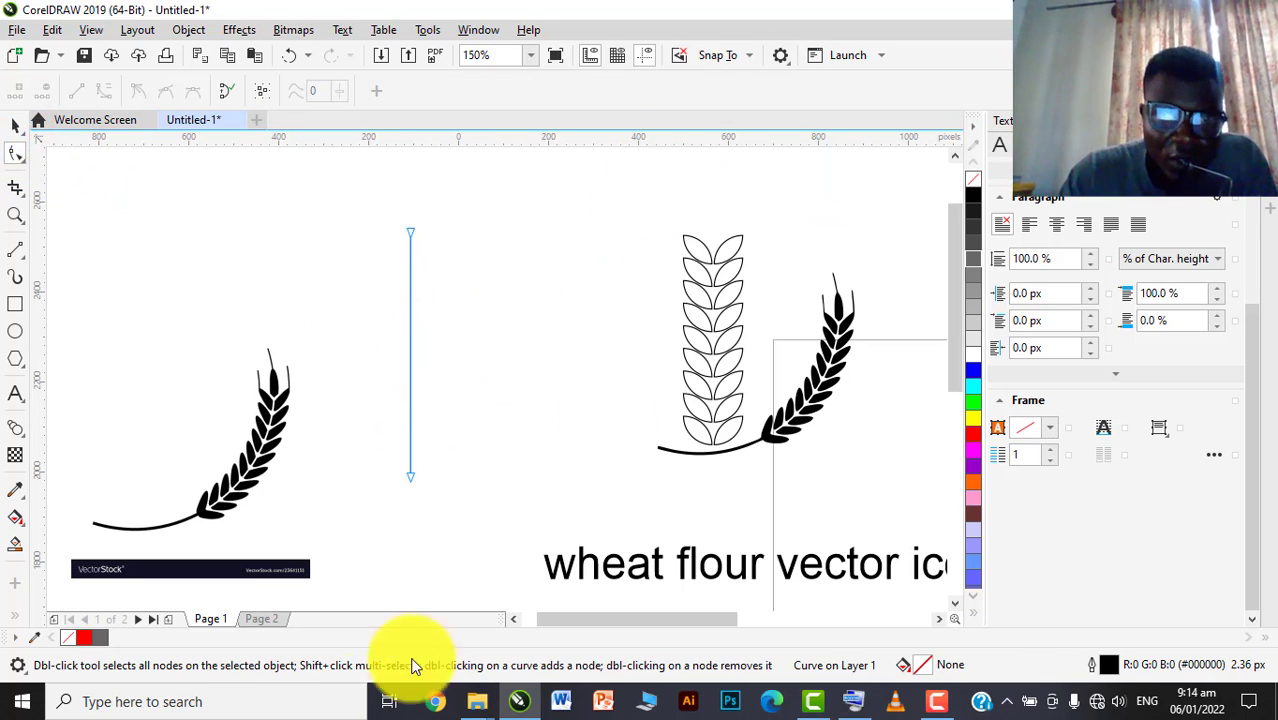
{"action": "left_click_drag", "start_coordinate": [479, 452], "coordinate": [316, 530]}
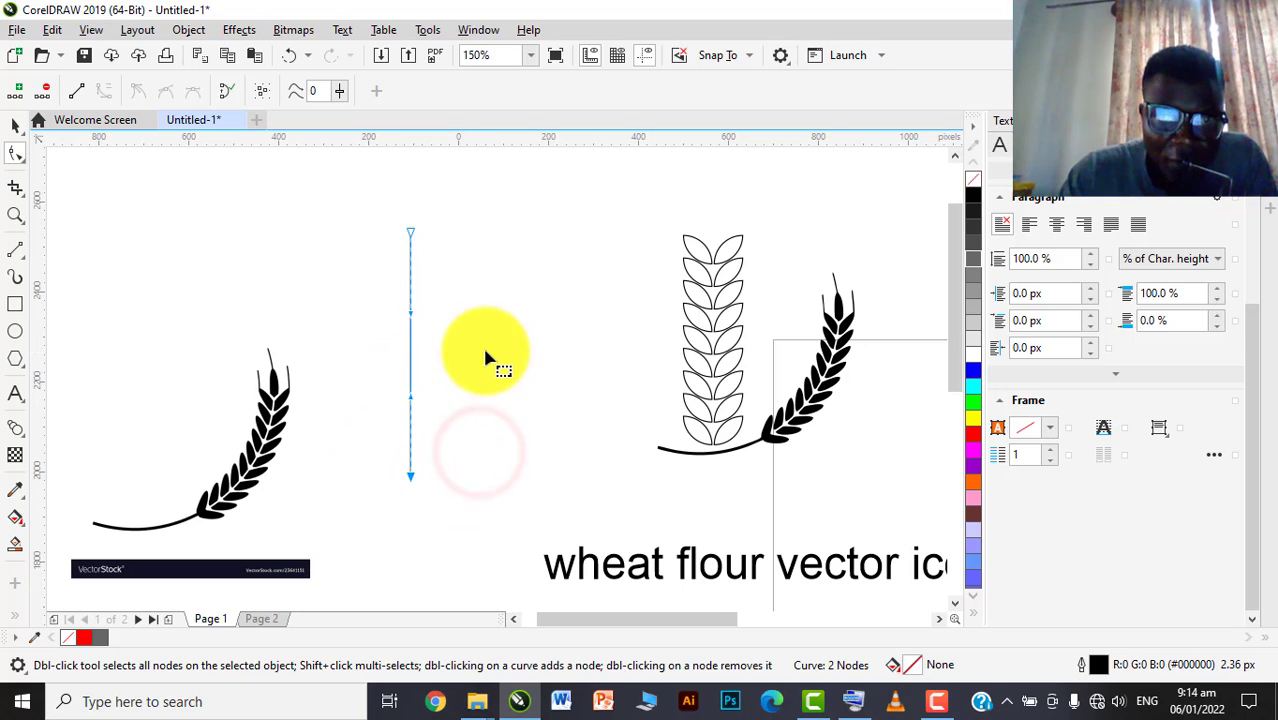
{"action": "key", "text": "ctrl+z"}
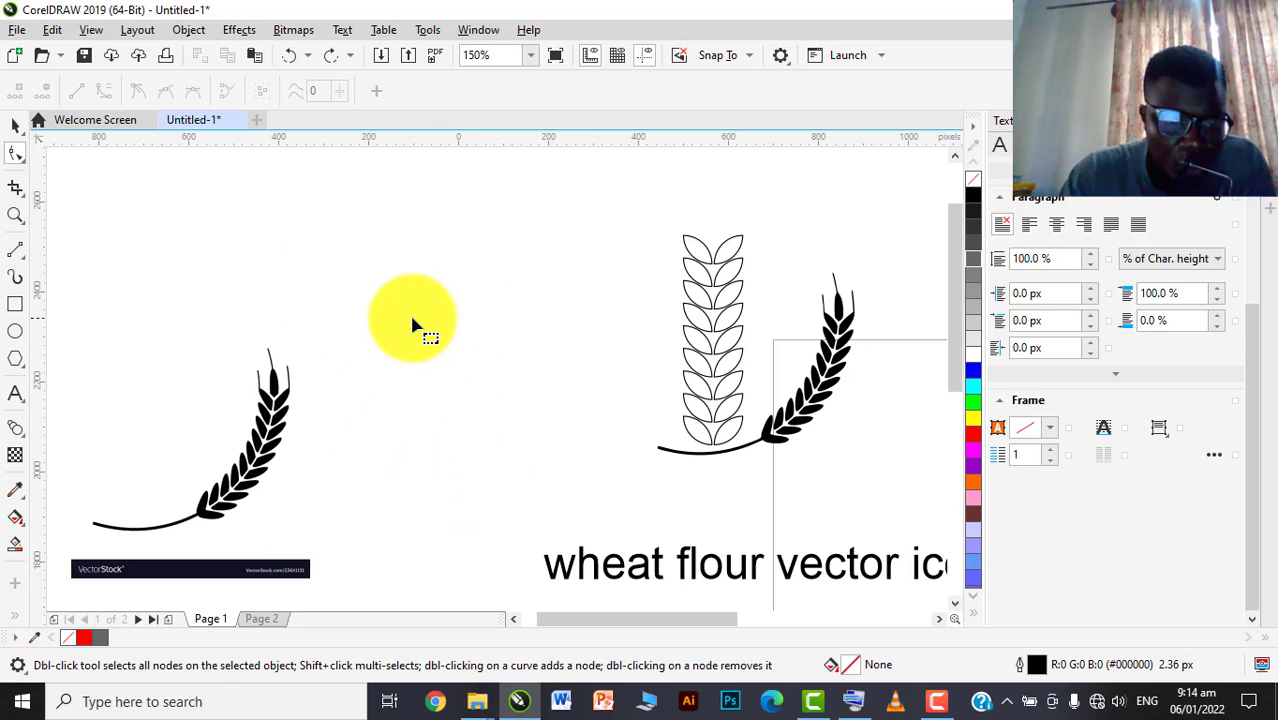
{"action": "key", "text": "ctrl+shift+z"}
{"action": "left_click", "coordinate": [466, 396]}
{"action": "left_click_drag", "start_coordinate": [465, 443], "coordinate": [344, 485]}
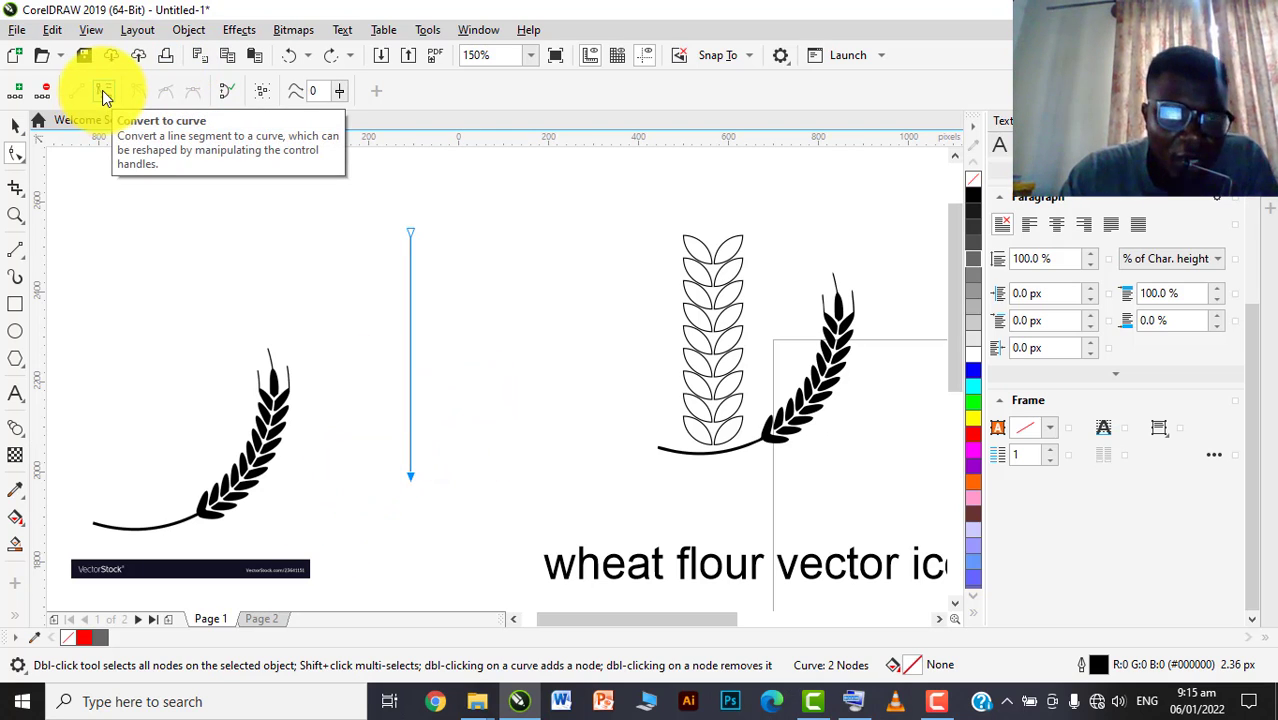
{"action": "left_click", "coordinate": [15, 125]}
{"action": "left_click", "coordinate": [471, 258]}
{"action": "double_click", "coordinate": [411, 228]}
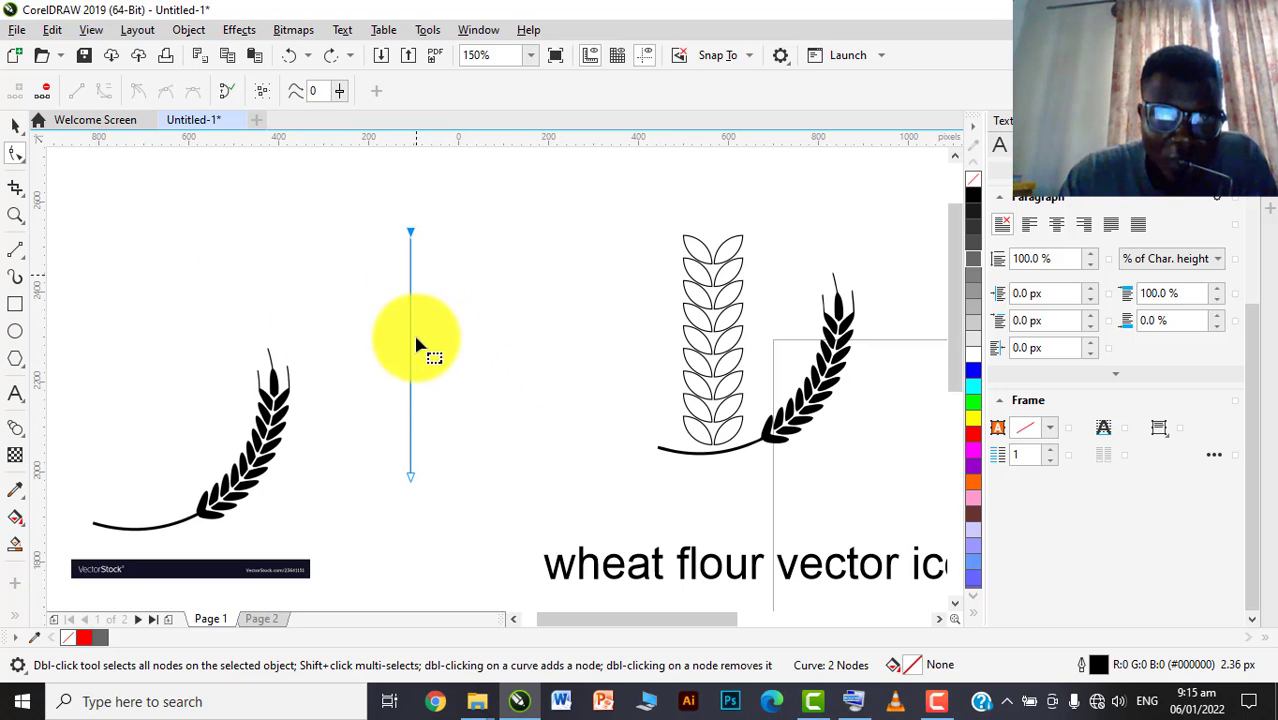
{"action": "left_click", "coordinate": [20, 130]}
{"action": "left_click", "coordinate": [550, 413]}
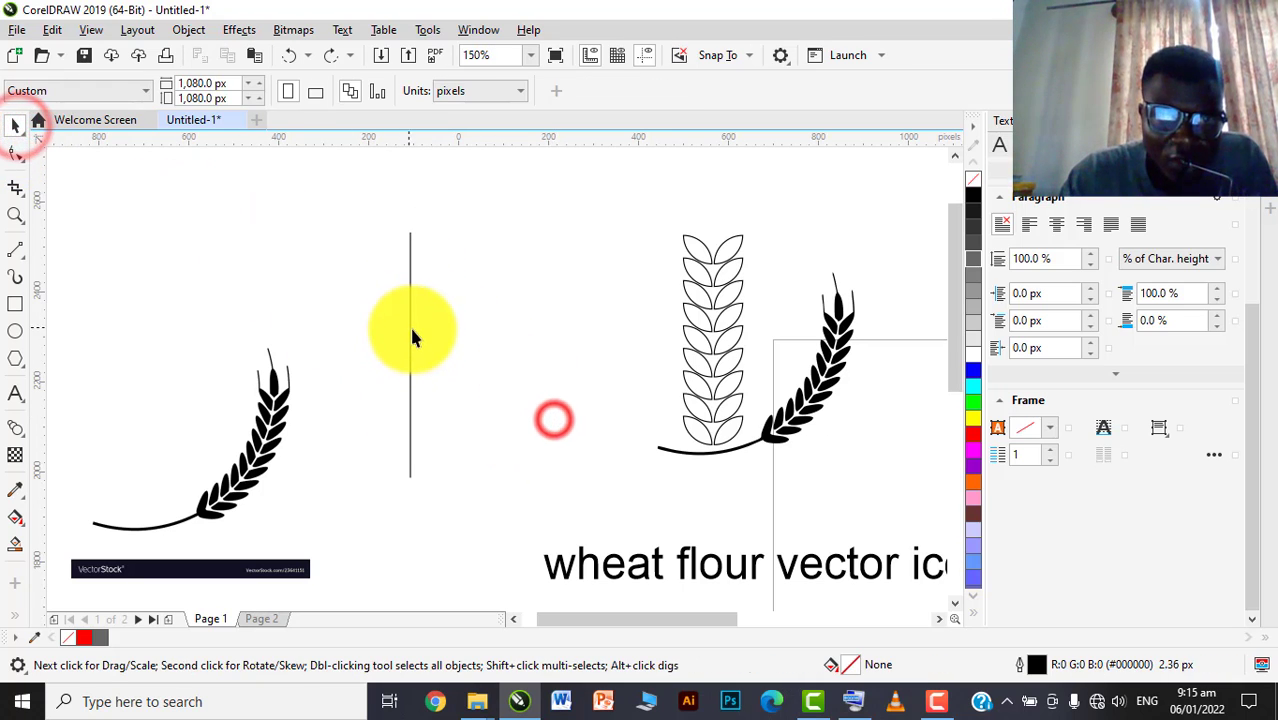
Convert the vertical line to a curve through its lower end node and bow its middle toward the original wheat ear
{"action": "double_click", "coordinate": [411, 334]}
{"action": "left_click_drag", "start_coordinate": [436, 432], "coordinate": [341, 528]}
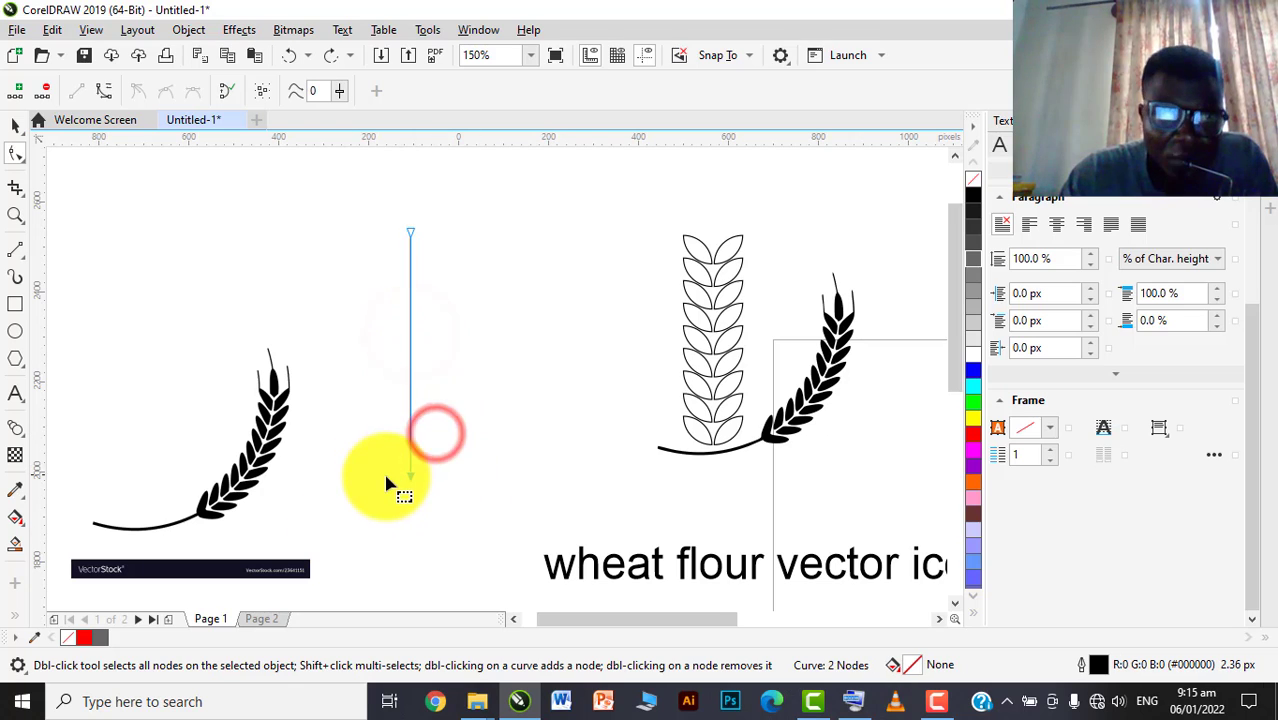
{"action": "left_click", "coordinate": [104, 103]}
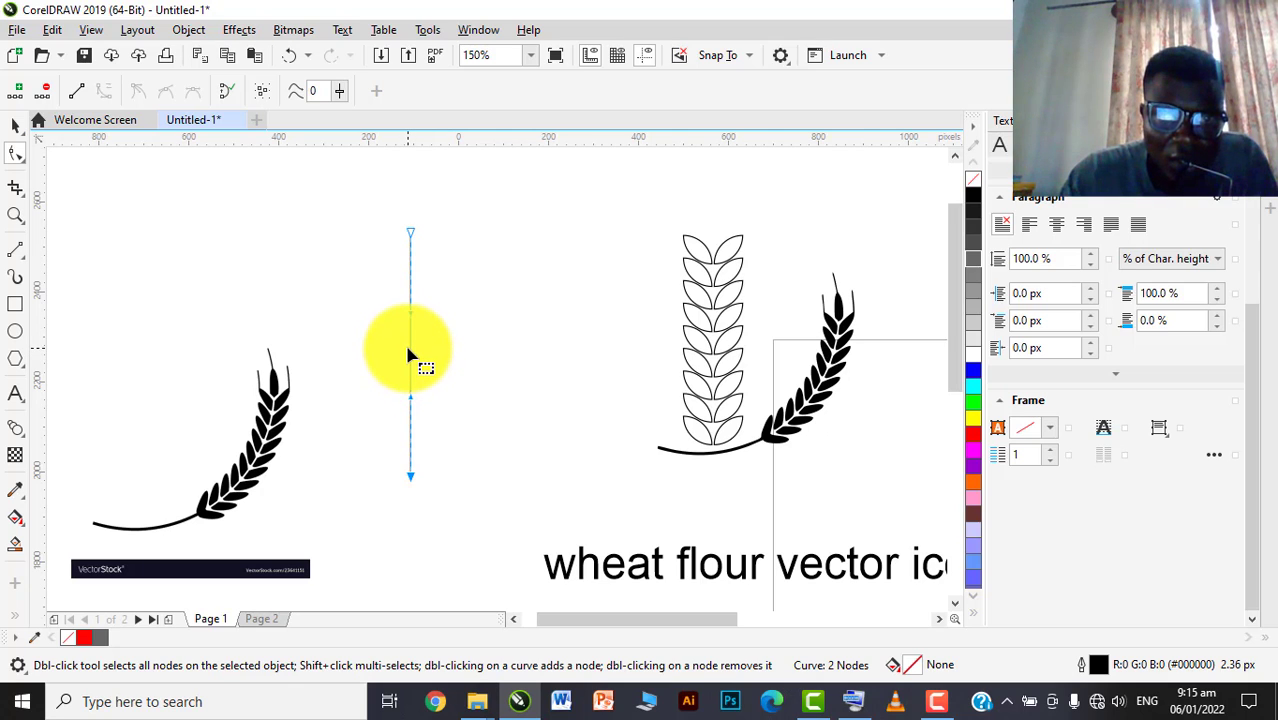
{"action": "left_click_drag", "start_coordinate": [409, 354], "coordinate": [370, 362]}
{"action": "left_click", "coordinate": [358, 355]}
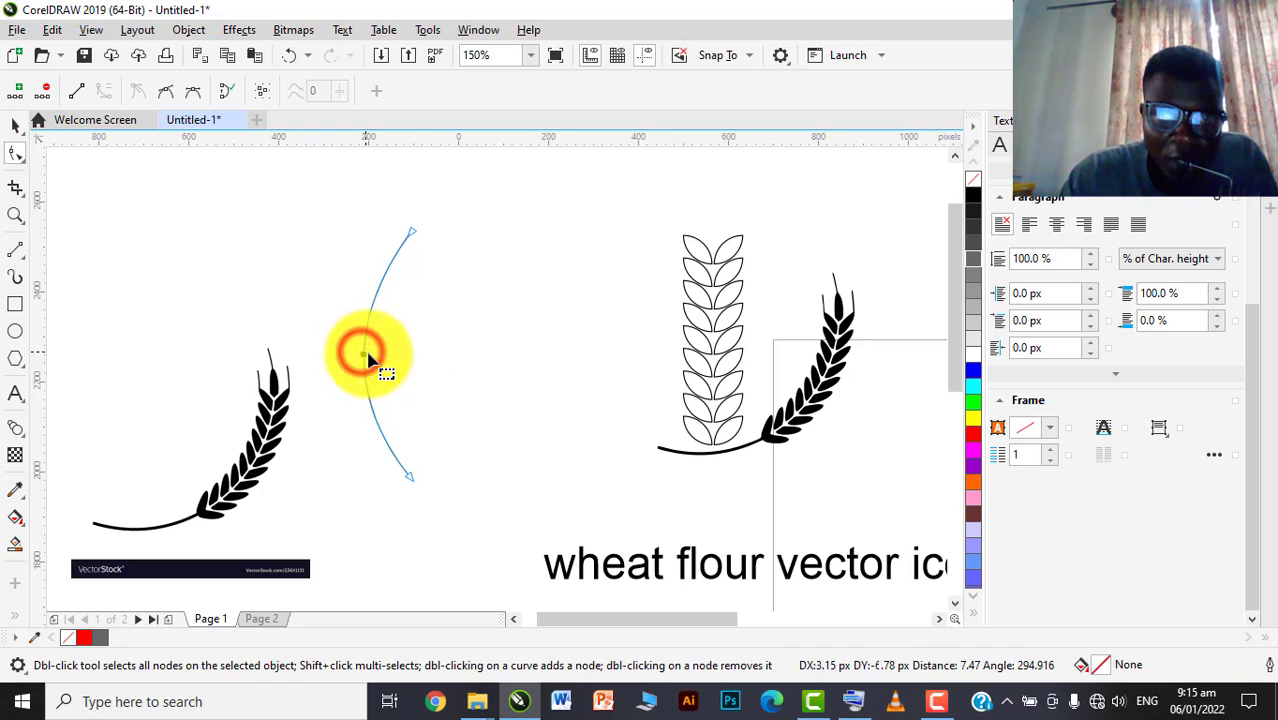
Move the curve's lower end slightly down and away from the original wheat ear, then deselect the curve
{"action": "left_click_drag", "start_coordinate": [414, 480], "coordinate": [438, 496]}
{"action": "mouse_move", "coordinate": [348, 318]}
{"action": "left_mouse_down"}
{"action": "mouse_move", "coordinate": [342, 328]}
{"action": "mouse_move", "coordinate": [342, 316]}
{"action": "left_mouse_up"}
{"action": "left_click", "coordinate": [14, 120]}
{"action": "left_click", "coordinate": [556, 308]}
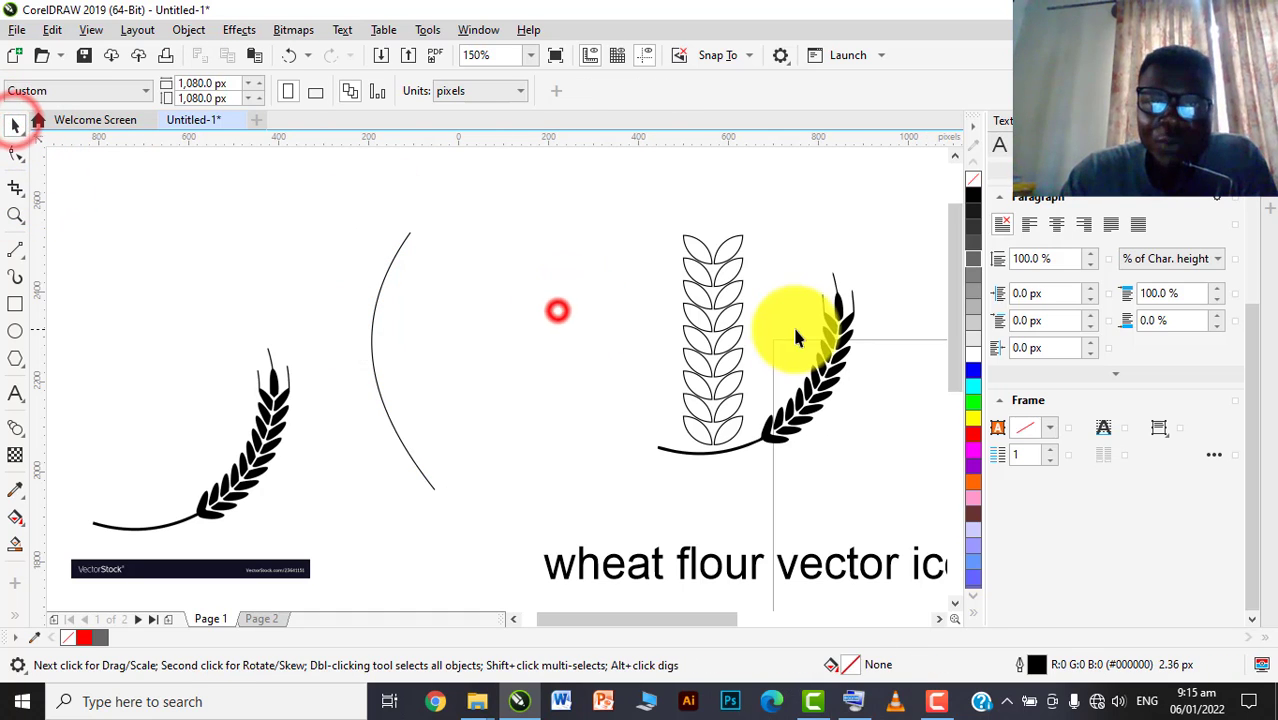
Move the leaf column closer to the curved line and assign that curve as the blend's new path
{"action": "left_click_drag", "start_coordinate": [720, 322], "coordinate": [604, 326]}
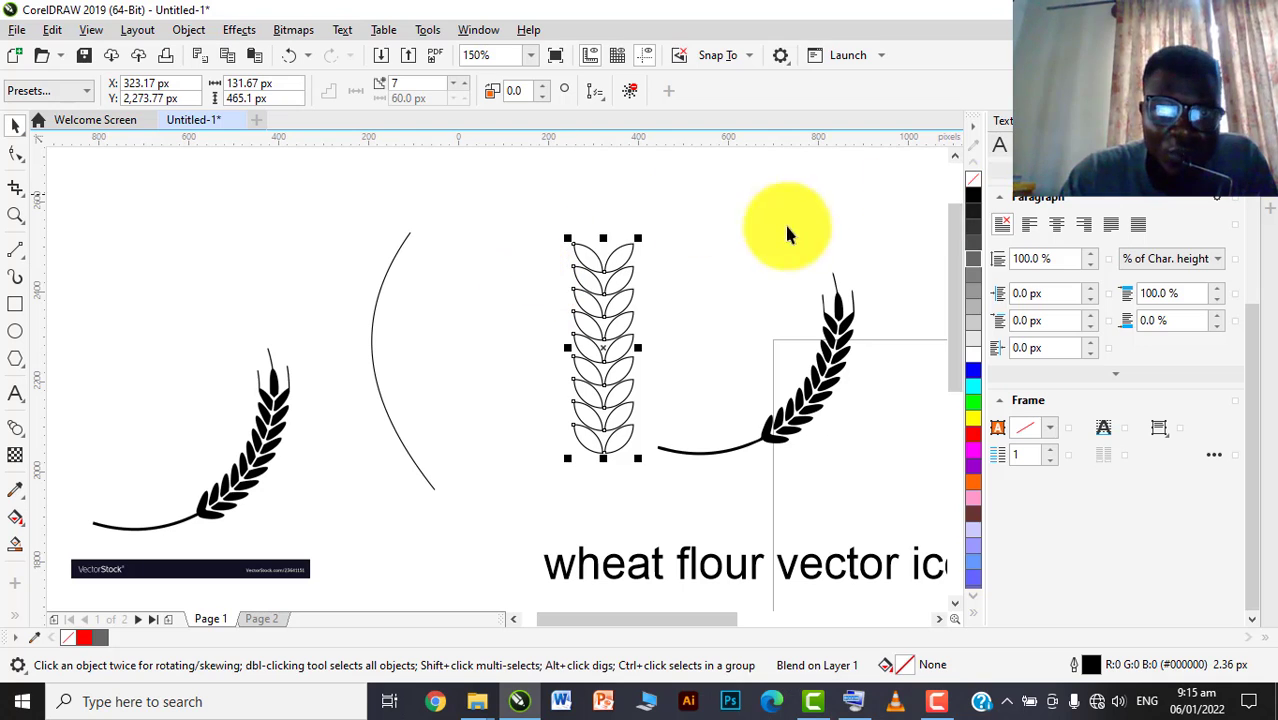
{"action": "left_click", "coordinate": [604, 290]}
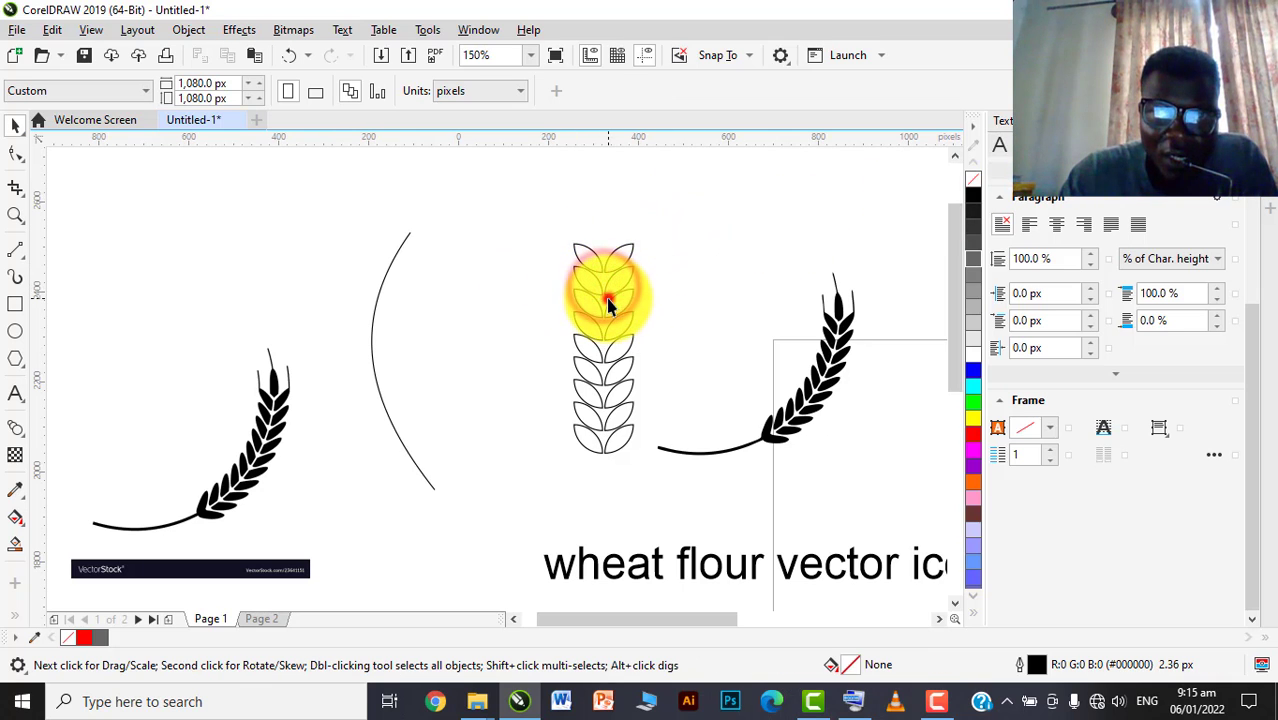
{"action": "left_click", "coordinate": [608, 295]}
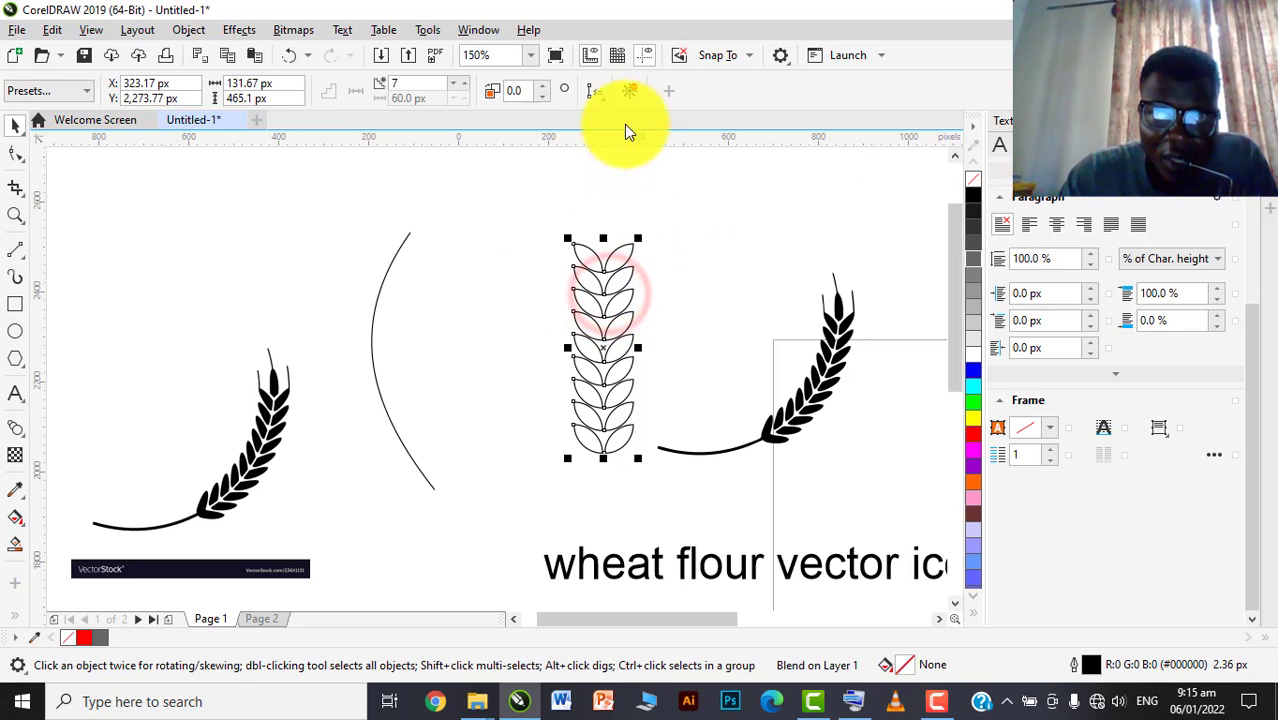
{"action": "left_click", "coordinate": [603, 99]}
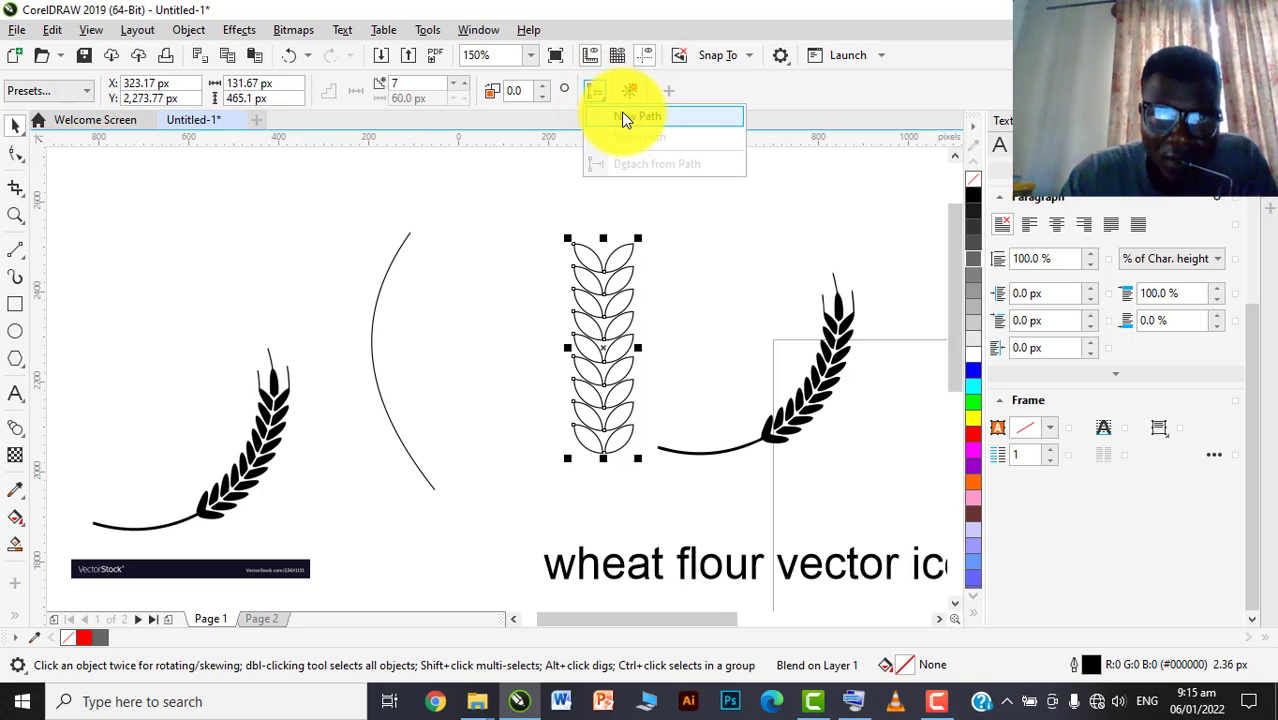
{"action": "left_click", "coordinate": [622, 117]}
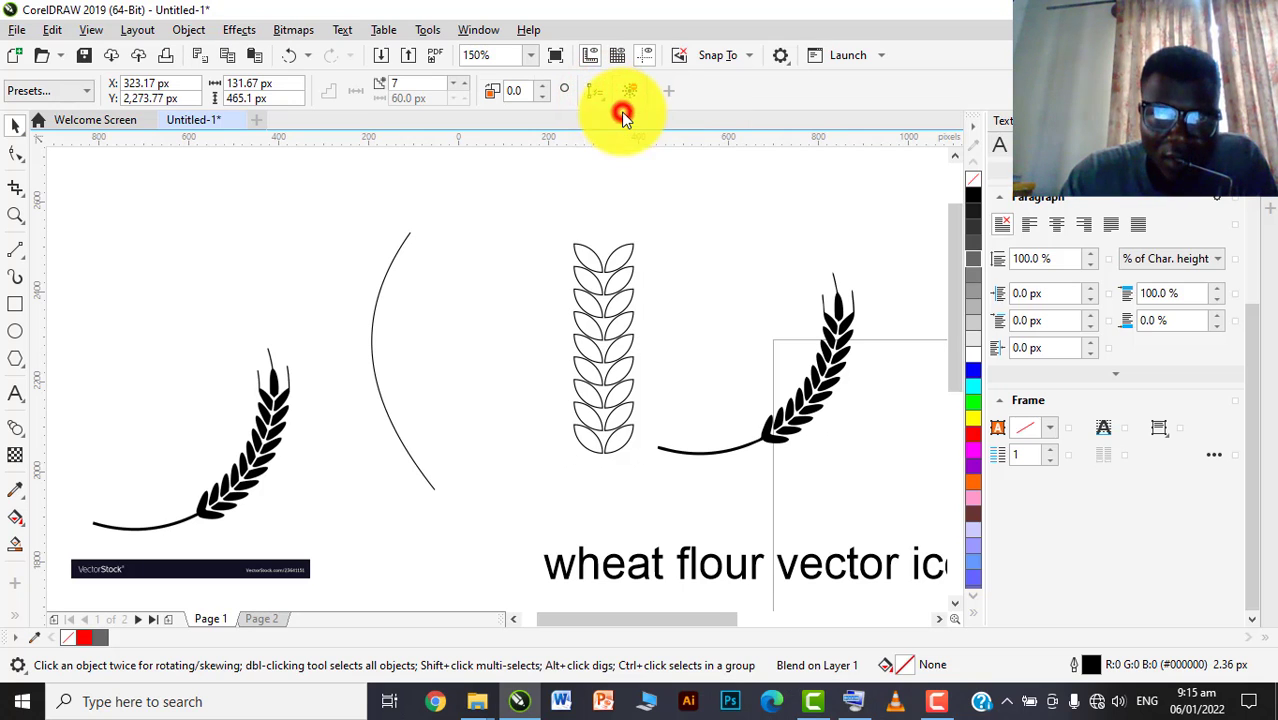
{"action": "left_click", "coordinate": [375, 316]}
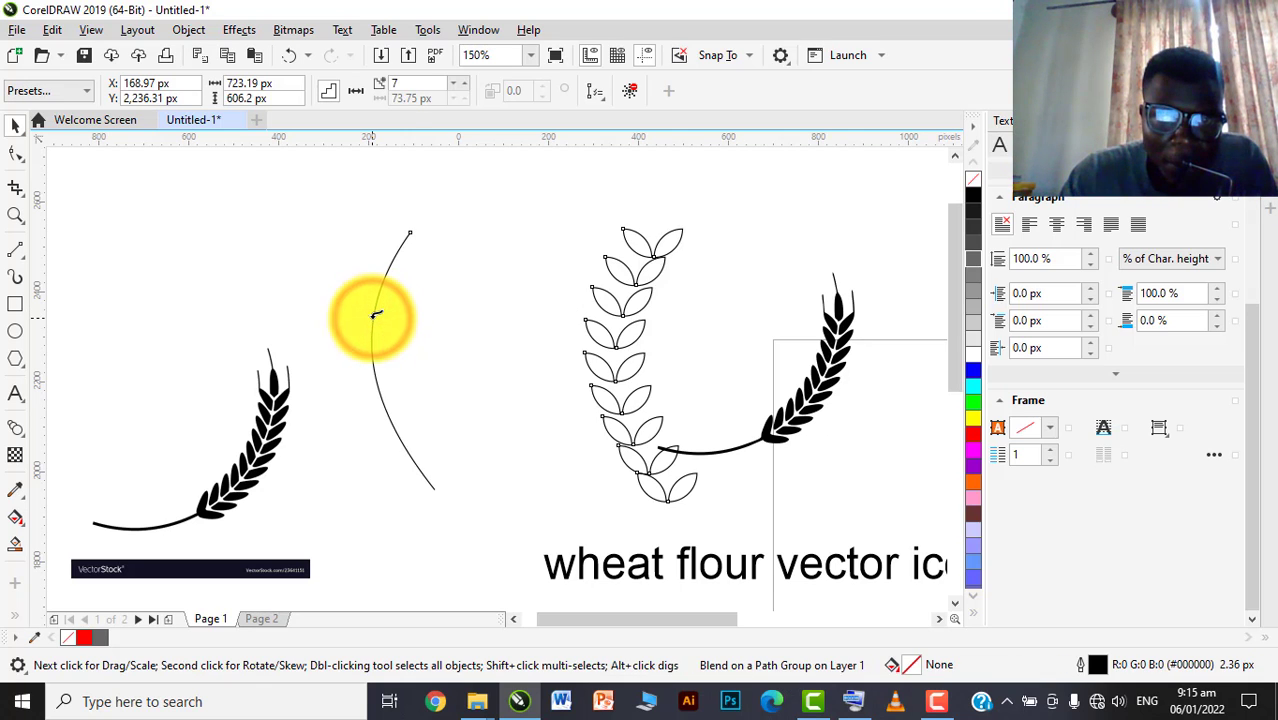
Undo the blend's path assignment, the leaf column's moves and the shift of the curve's lower end
{"action": "key", "text": "ctrl+z"}
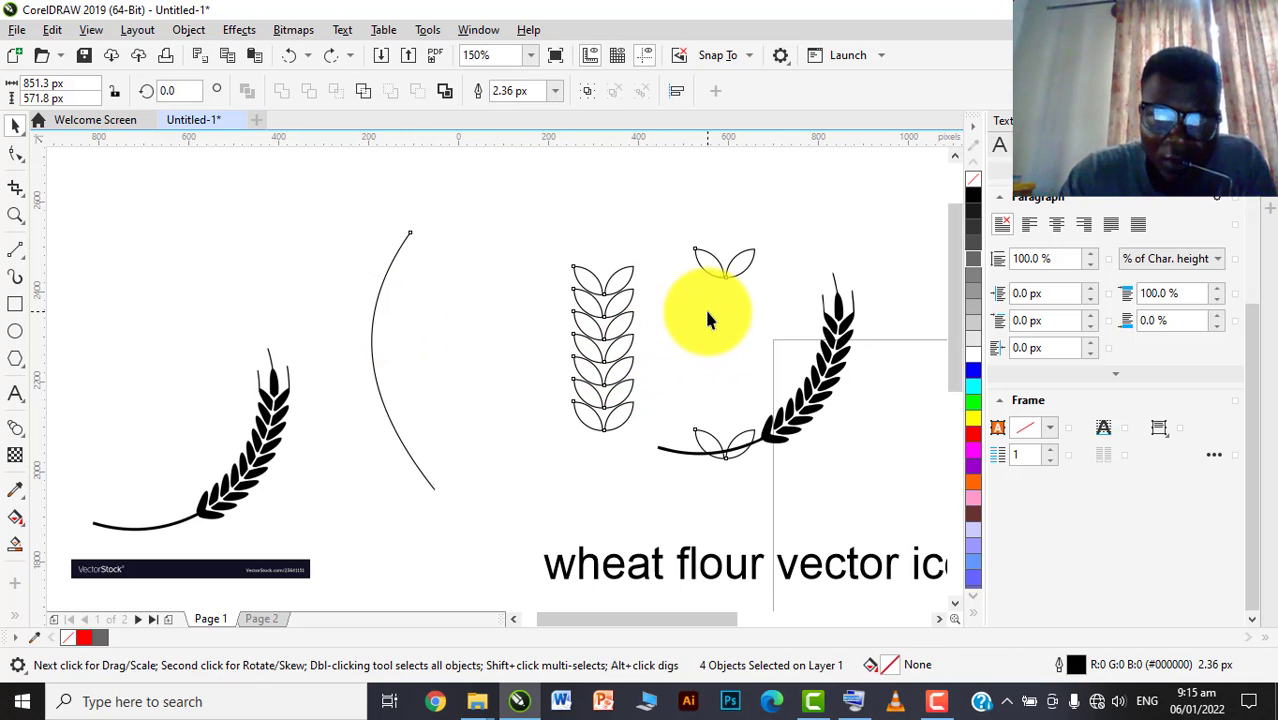
{"action": "key", "text": "ctrl+z"}
{"action": "left_click", "coordinate": [607, 244]}
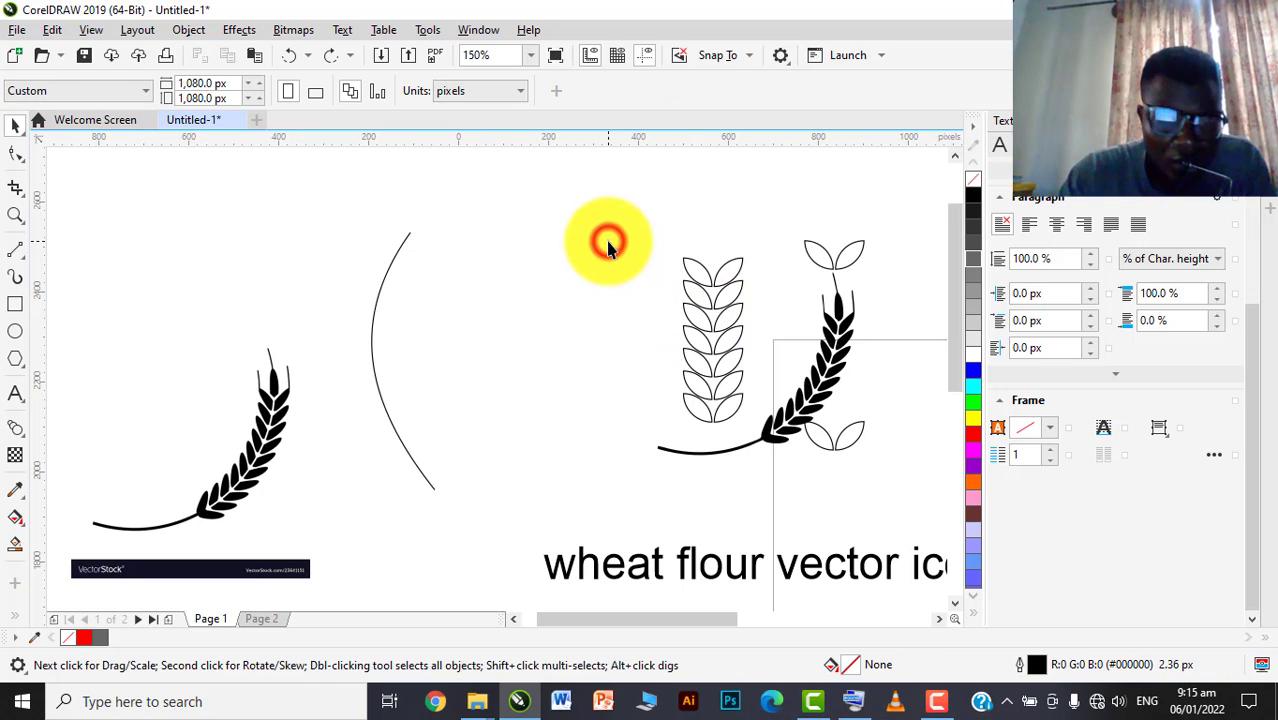
{"action": "key", "text": "ctrl+z"}
{"action": "key", "text": "ctrl+z"}
{"action": "left_click", "coordinate": [598, 233]}
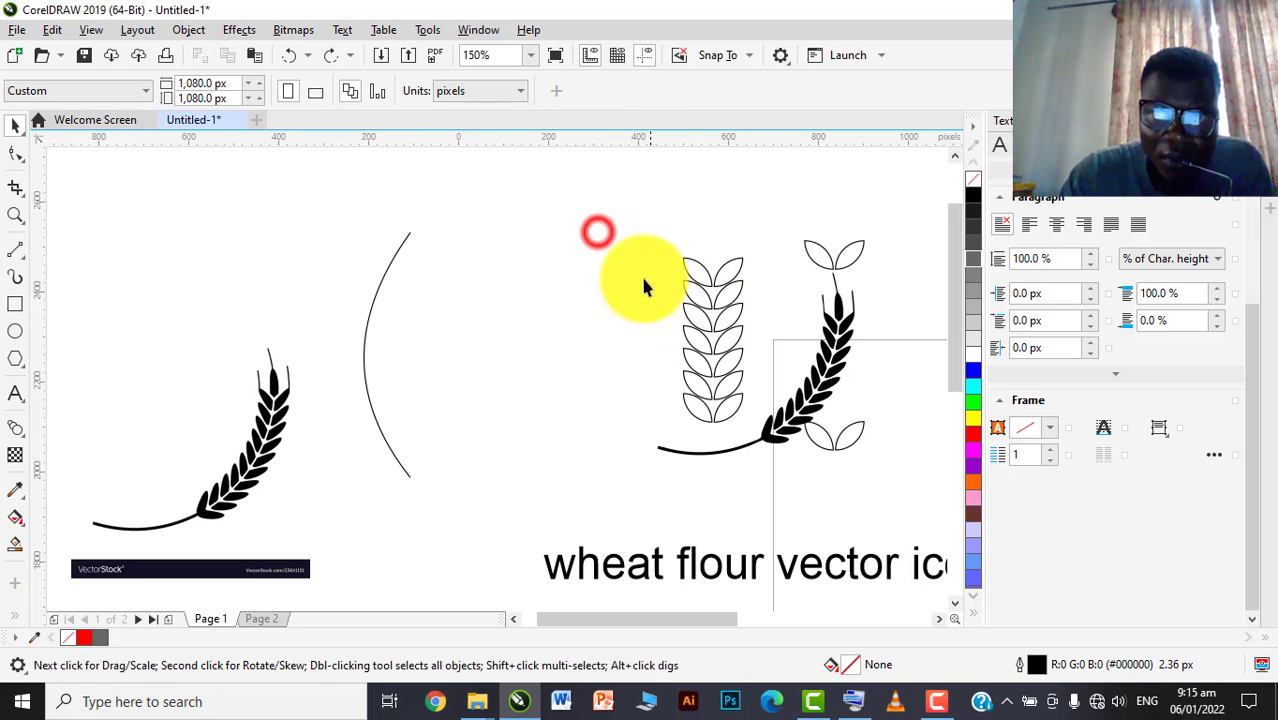
Move the leaf blend with its two end leaf pairs closer to the curved line
{"action": "scroll", "coordinate": [643, 284], "scroll_direction": "down", "scroll_amount": 1}
{"action": "scroll", "coordinate": [657, 285], "scroll_direction": "up", "scroll_amount": 2}
{"action": "left_click", "coordinate": [747, 287]}
{"action": "scroll", "coordinate": [768, 304], "scroll_direction": "down", "scroll_amount": 1}
{"action": "left_click_drag", "start_coordinate": [774, 311], "coordinate": [632, 314]}
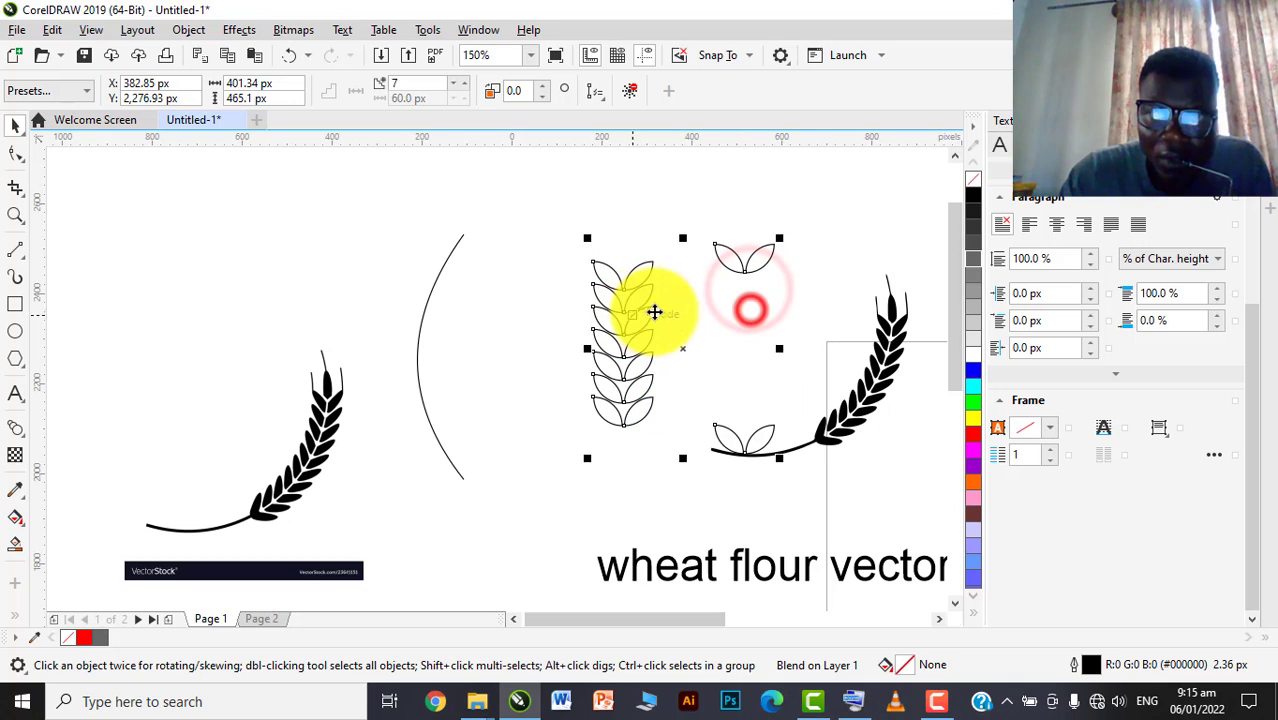
Undo the recent edits back to before the vertical line was drawn
{"action": "key", "text": "ctrl+z"}
{"action": "key", "text": "ctrl+z"}
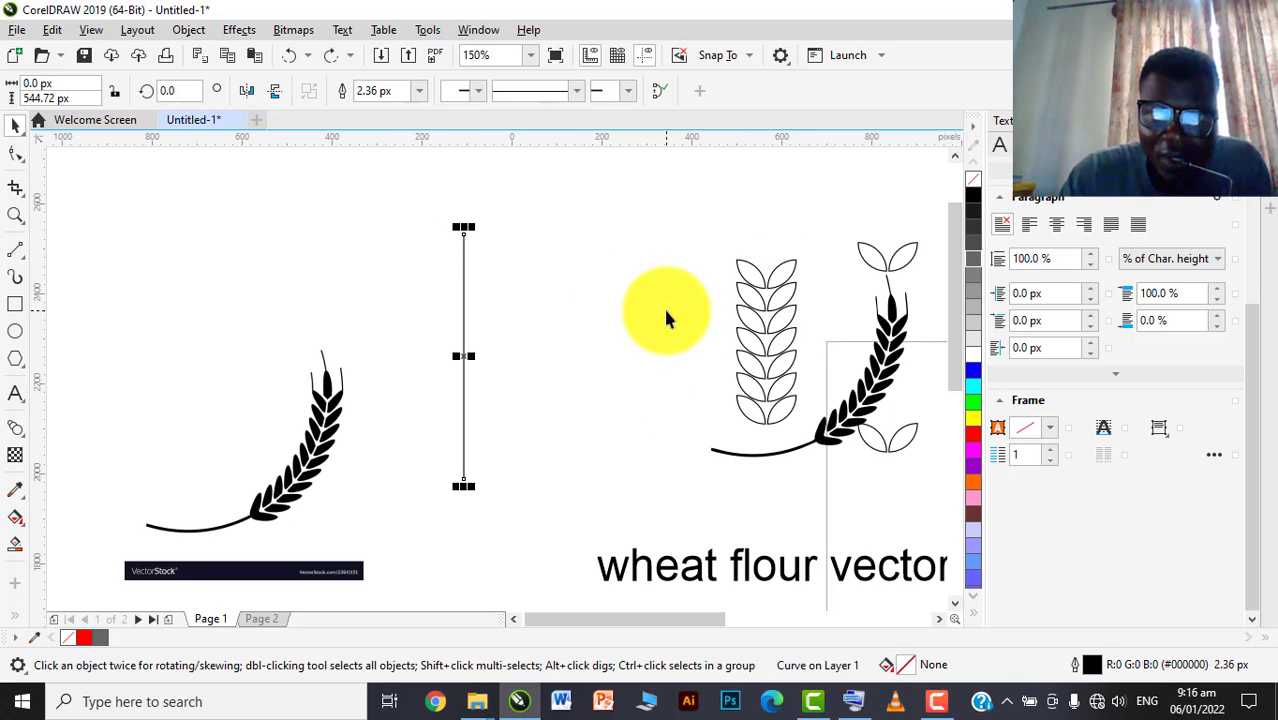
{"action": "key", "text": "ctrl+z"}
{"action": "key", "text": "ctrl+z"}
{"action": "key", "text": "ctrl+z"}
{"action": "key", "text": "ctrl+z"}
{"action": "key", "text": "ctrl+z"}
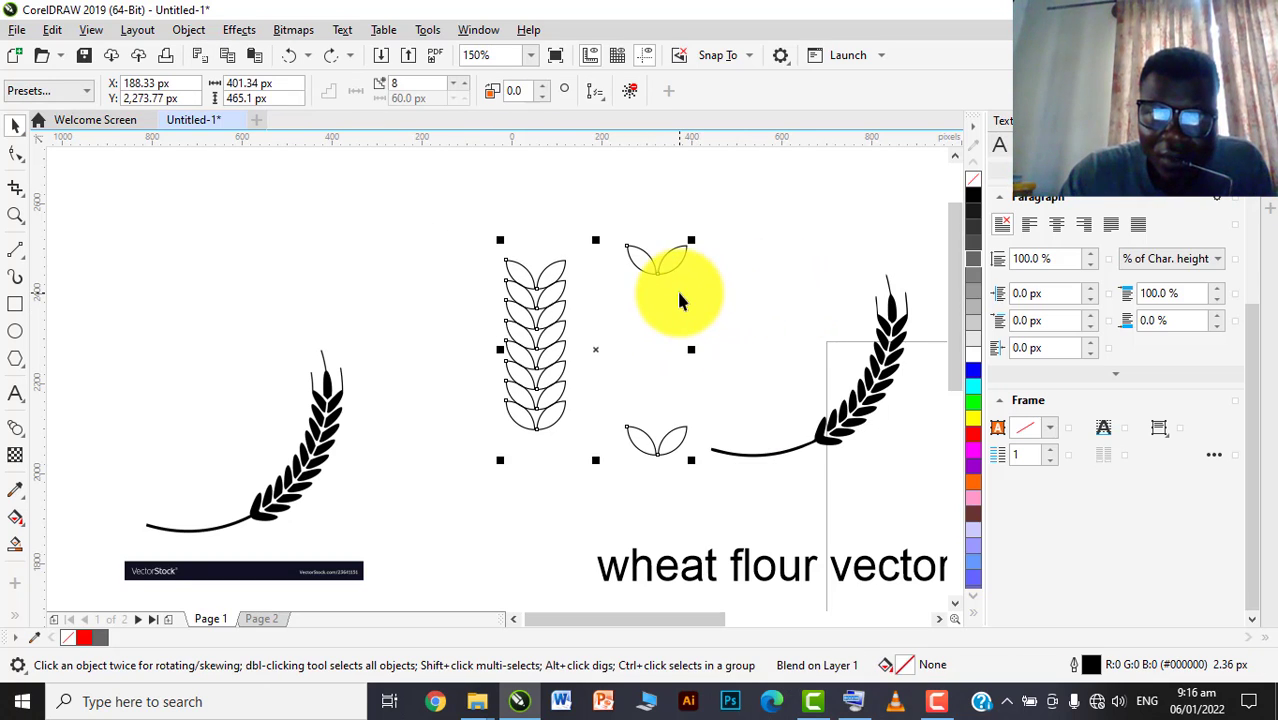
{"action": "left_click", "coordinate": [748, 214]}
{"action": "left_click", "coordinate": [667, 270]}
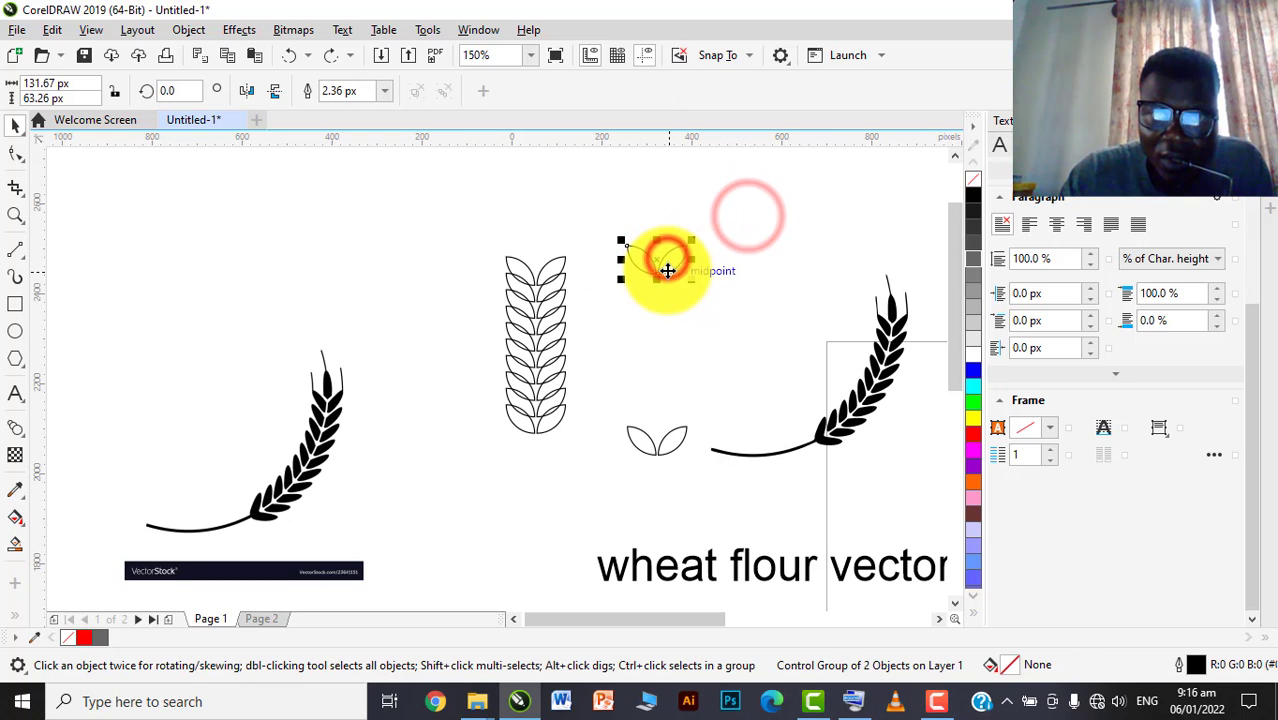
{"action": "left_click", "coordinate": [522, 260]}
{"action": "left_click", "coordinate": [634, 254]}
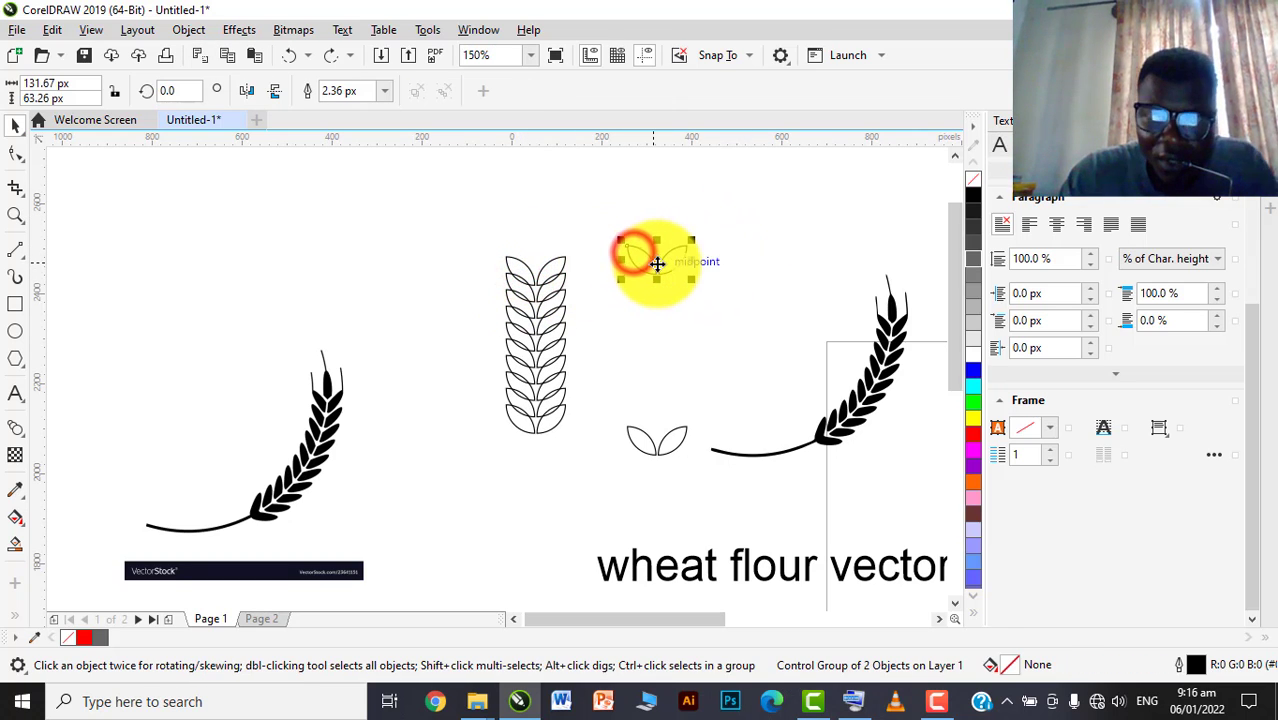
{"action": "left_click_drag", "start_coordinate": [657, 263], "coordinate": [643, 450]}
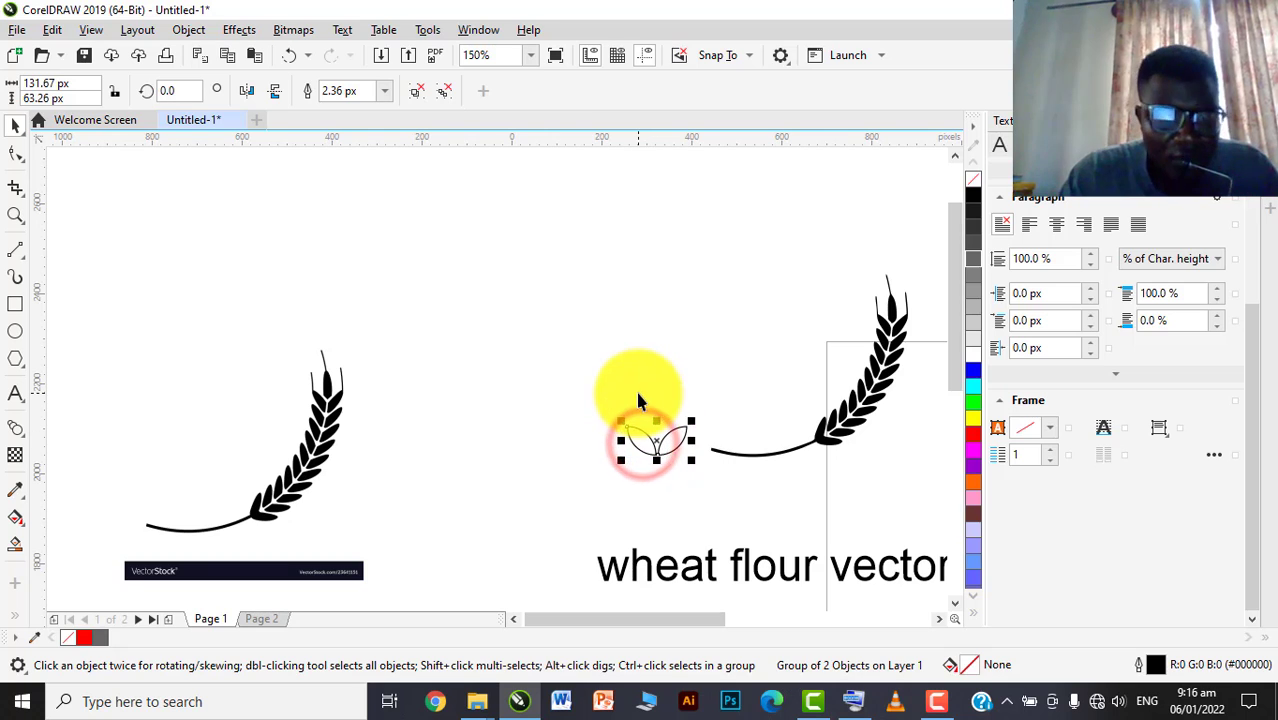
{"action": "key", "text": "ctrl+z"}
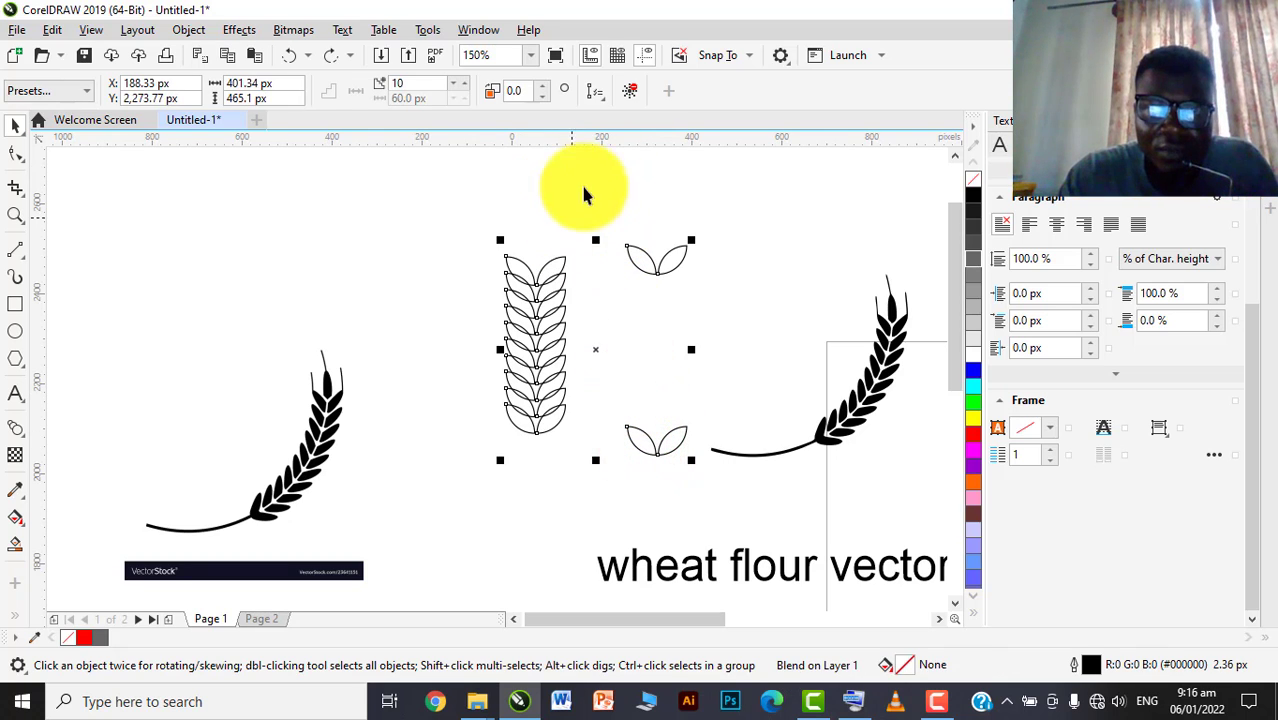
Clear the leaf blend and move the two original leaf pairs together into the space between the wheat ears
{"action": "left_click", "coordinate": [630, 91]}
{"action": "left_click_drag", "start_coordinate": [652, 267], "coordinate": [513, 259]}
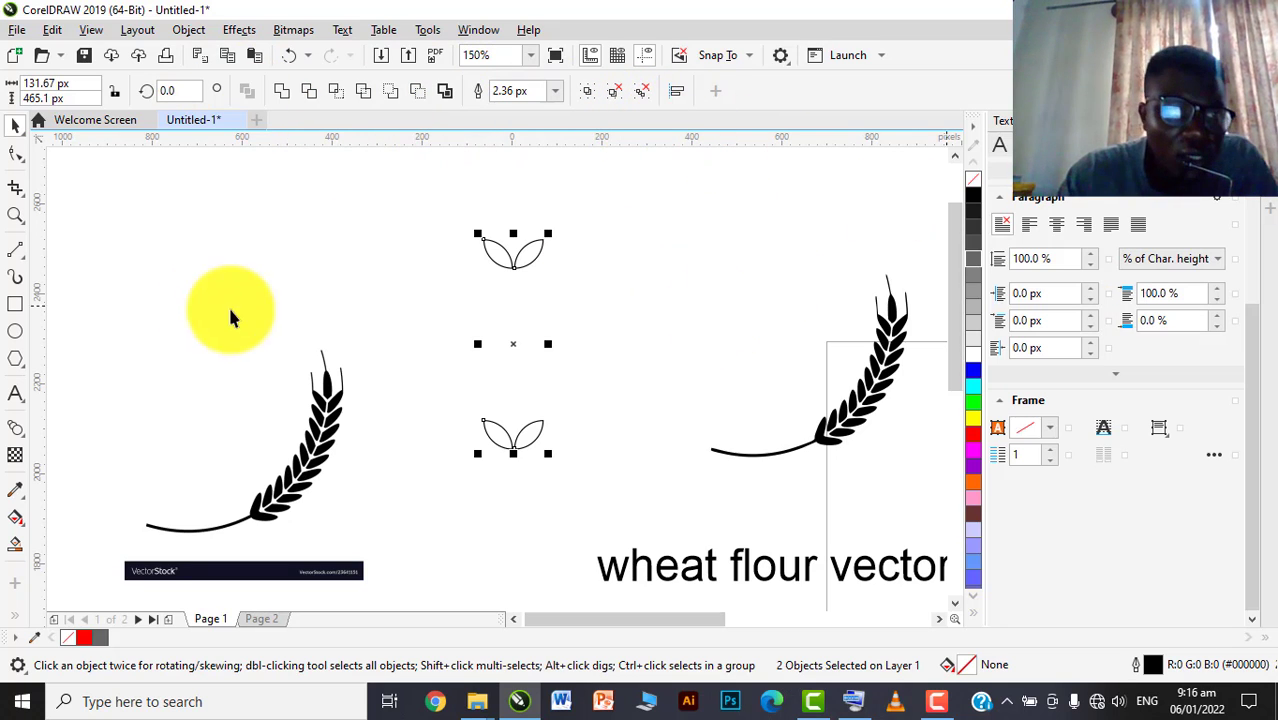
Blend the upper leaf pair into the lower one and set the blend to 7 steps
{"action": "left_click", "coordinate": [15, 428]}
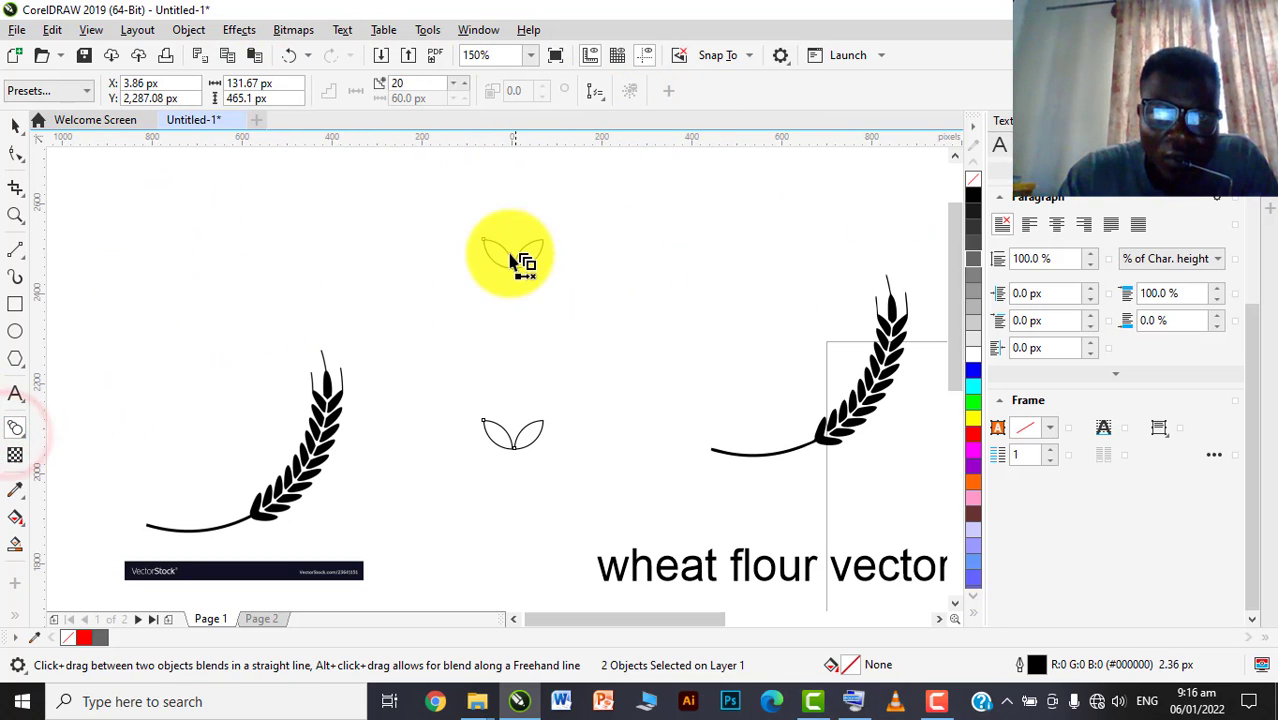
{"action": "left_click_drag", "start_coordinate": [517, 277], "coordinate": [517, 437]}
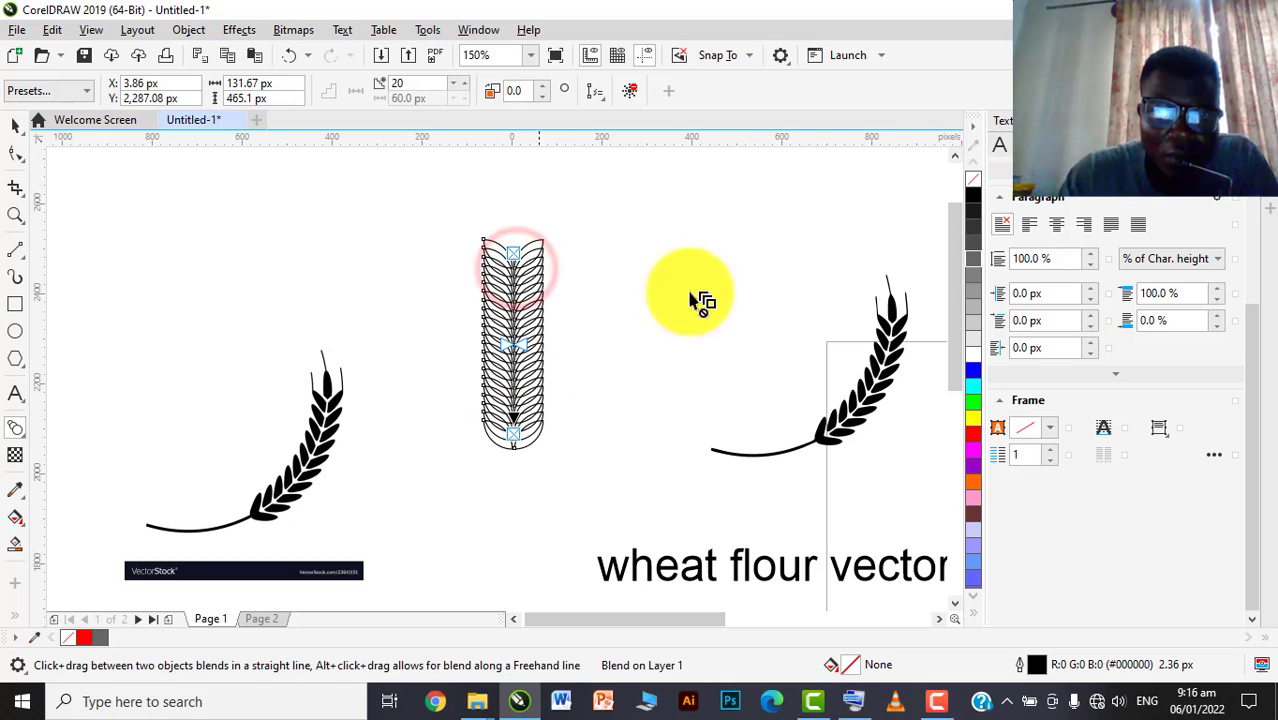
{"action": "double_click", "coordinate": [421, 83]}
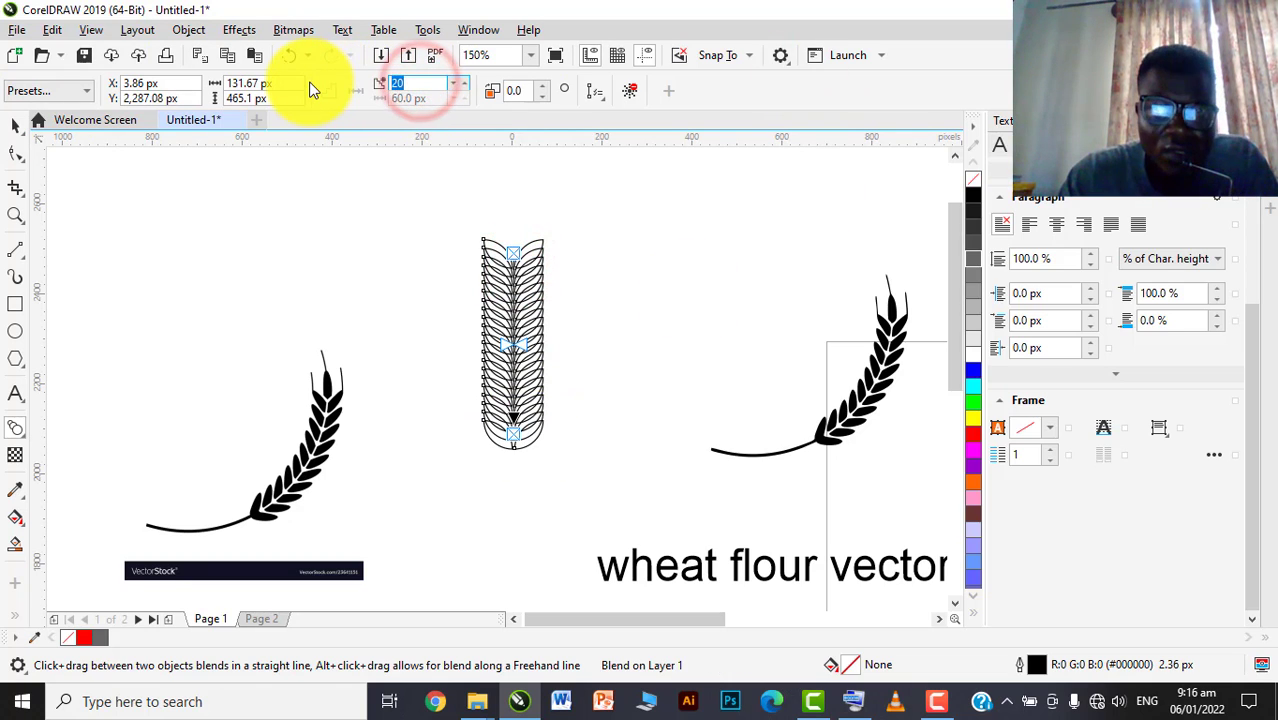
{"action": "type", "text": "7"}
{"action": "key", "text": "Return"}
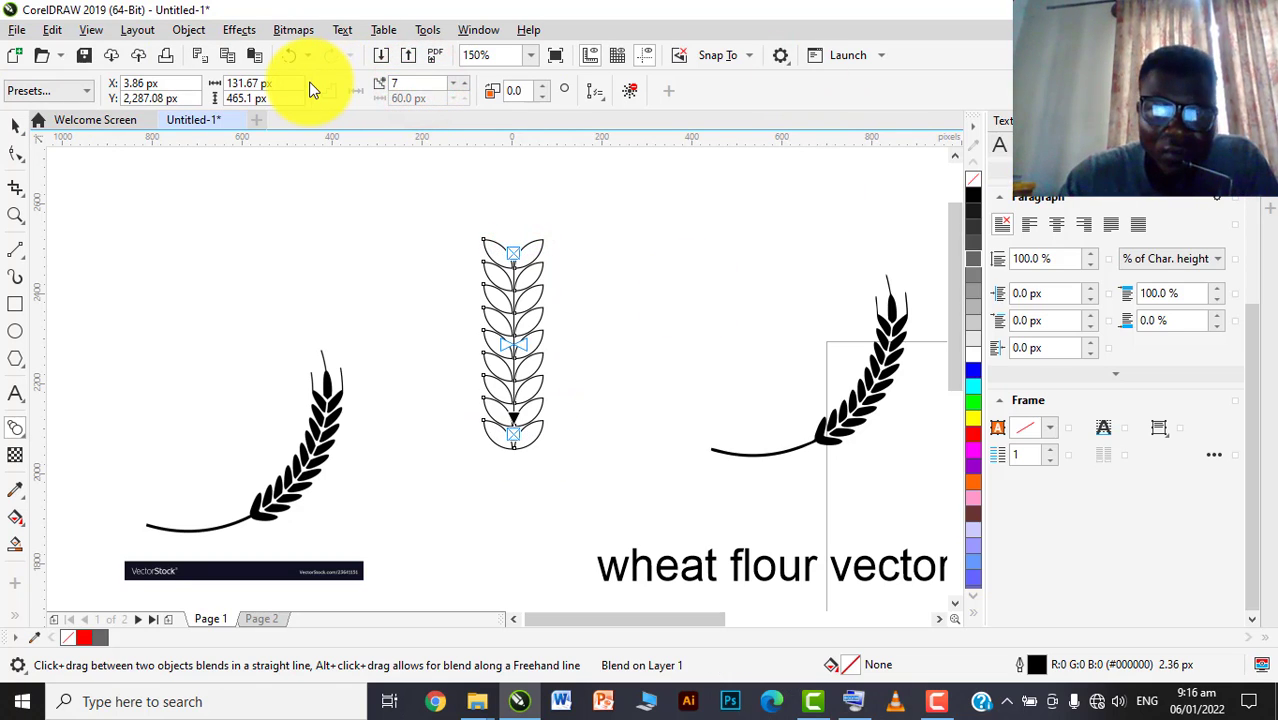
{"action": "left_click", "coordinate": [15, 125]}
Delete the traced wheat ear and the original VectorStock wheat ear, keeping the blended leaf column
{"action": "left_click", "coordinate": [831, 412]}
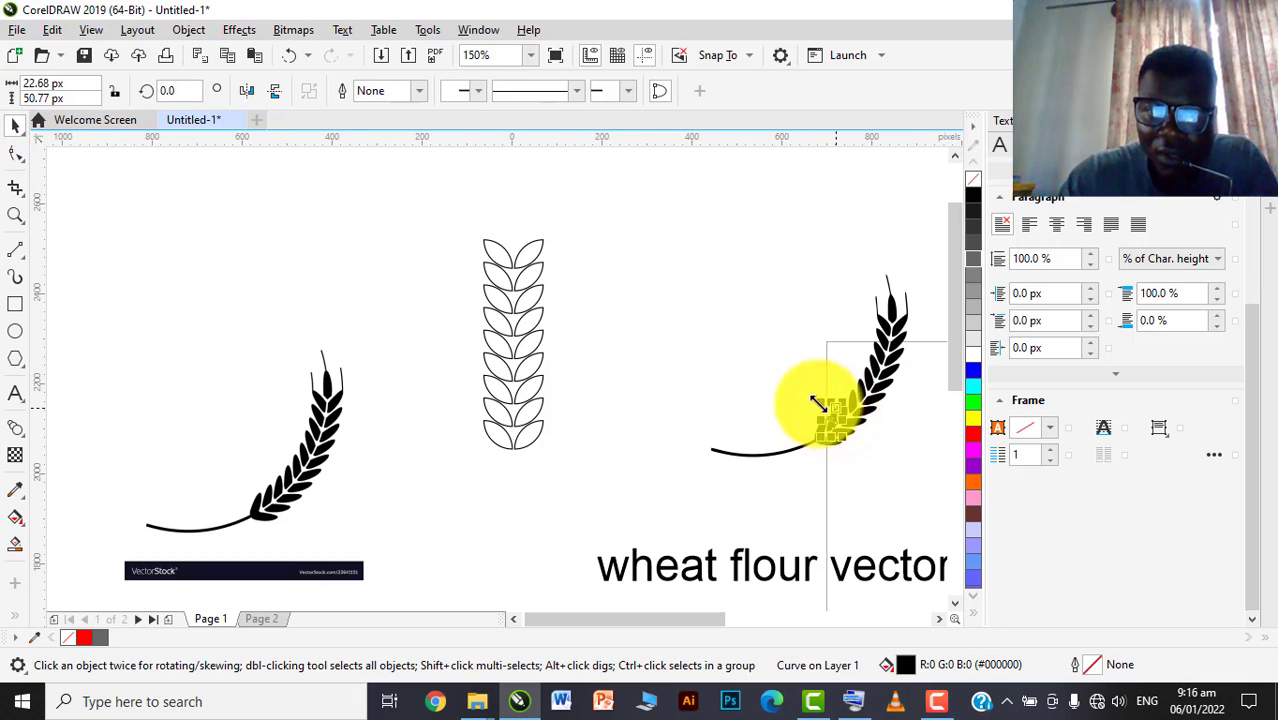
{"action": "scroll", "coordinate": [828, 408], "scroll_direction": "down", "scroll_amount": 4}
{"action": "left_click_drag", "start_coordinate": [850, 425], "coordinate": [860, 440]}
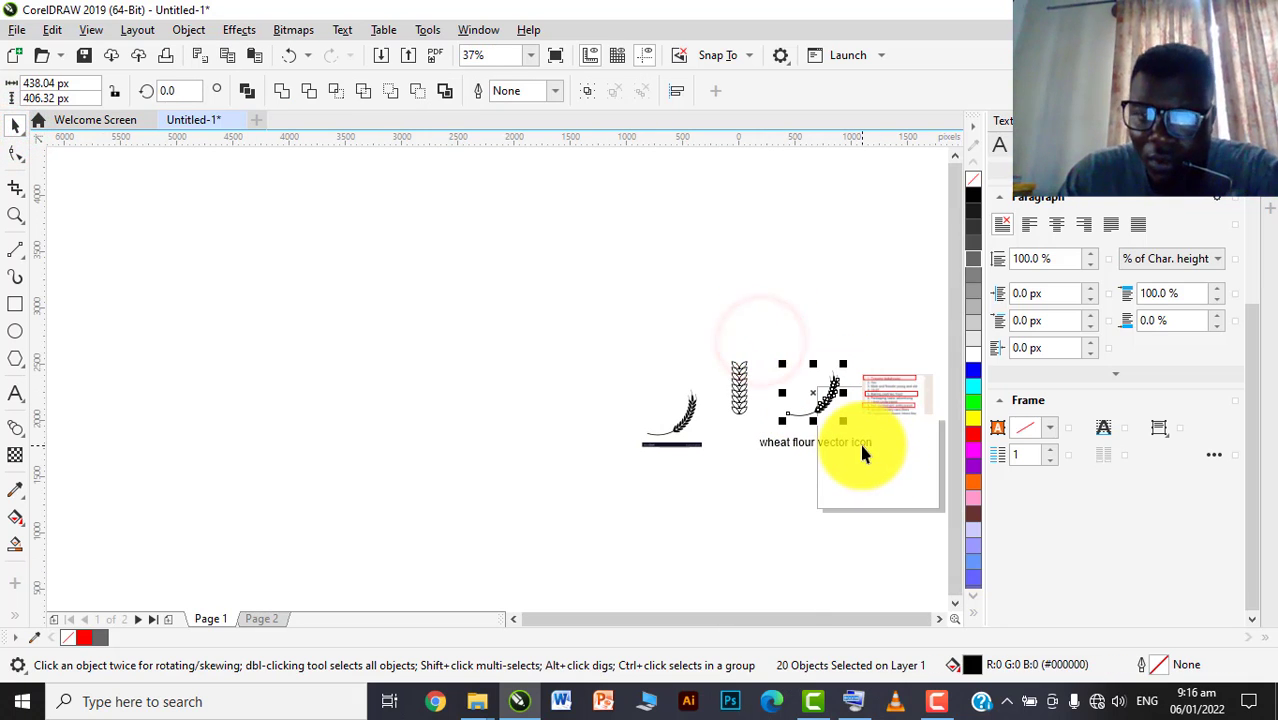
{"action": "key", "text": "Delete"}
{"action": "left_click", "coordinate": [711, 362]}
{"action": "key", "text": "Delete"}
{"action": "scroll", "coordinate": [718, 418], "scroll_direction": "up", "scroll_amount": 2}
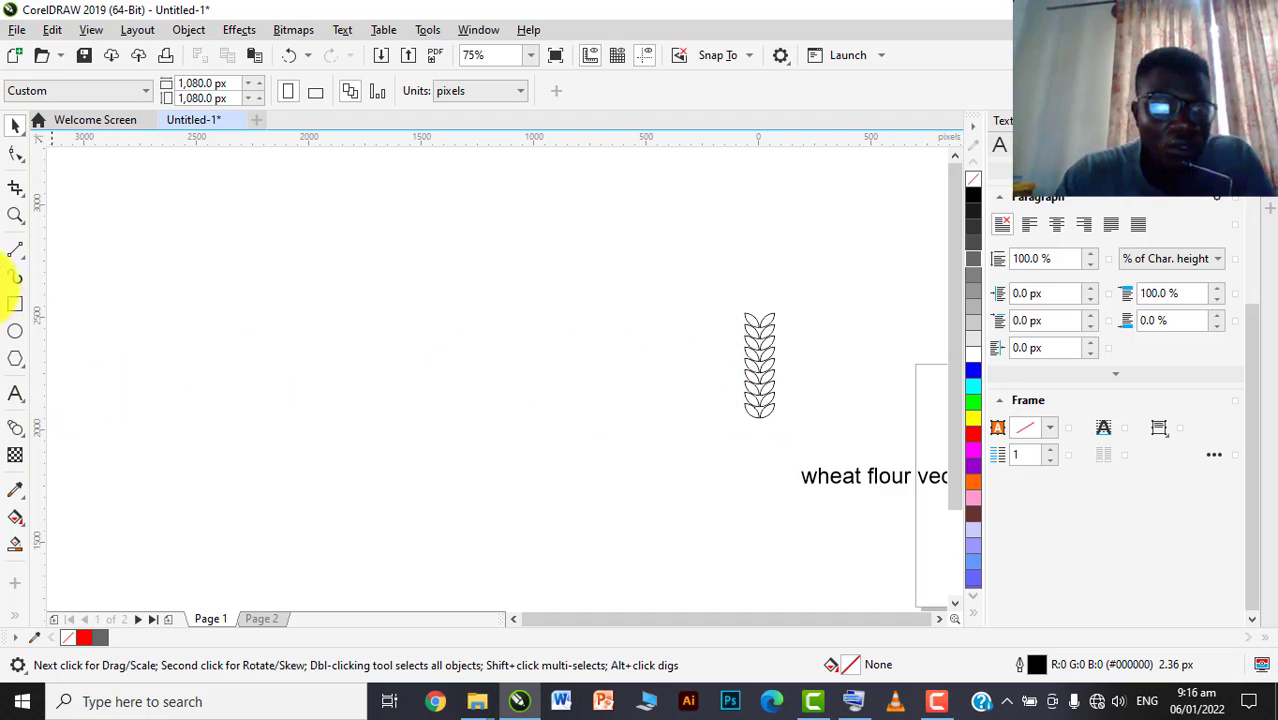
Draw a straight vertical line about 725 px long beside the blended leaf column with the 2-Point Line tool
{"action": "left_click", "coordinate": [15, 255]}
{"action": "scroll", "coordinate": [813, 322], "scroll_direction": "up", "scroll_amount": 2}
{"action": "scroll", "coordinate": [550, 320], "scroll_direction": "down", "scroll_amount": 1}
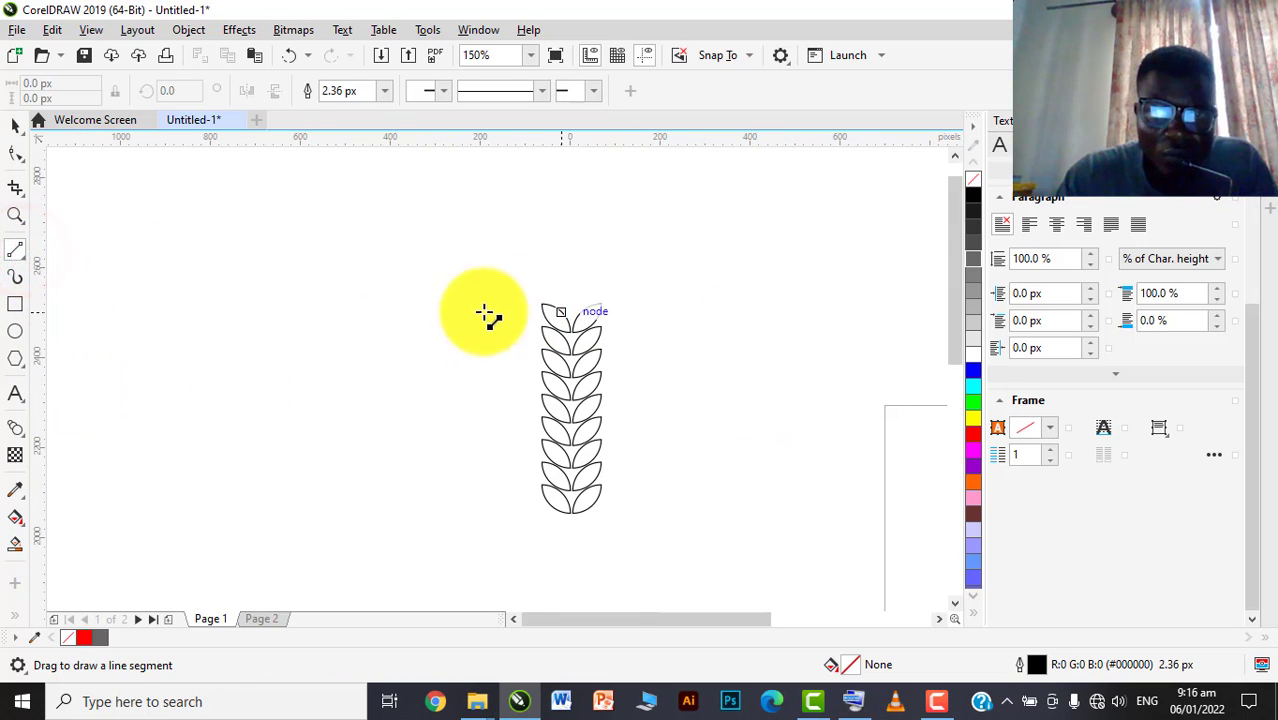
{"action": "left_click_drag", "start_coordinate": [394, 277], "coordinate": [408, 568]}
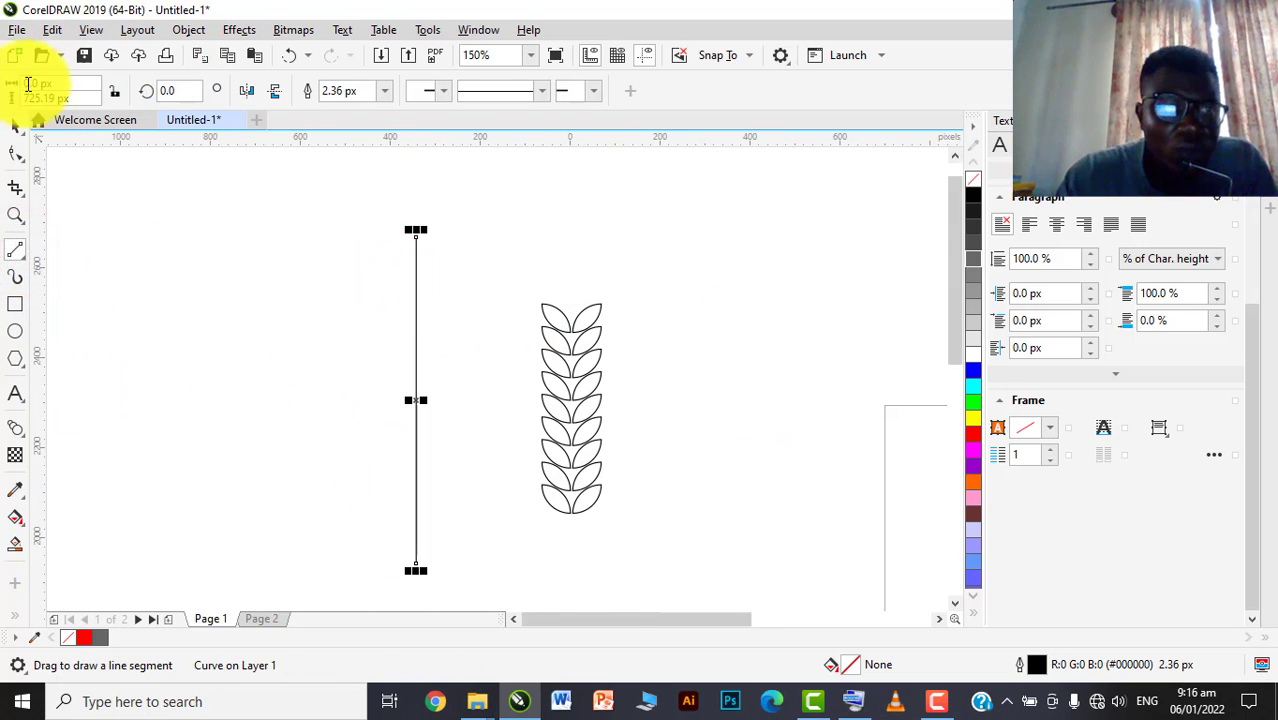
Convert the vertical line to a curve and bend its middle outward, away from the leaf column
{"action": "left_click", "coordinate": [13, 122]}
{"action": "double_click", "coordinate": [417, 404]}
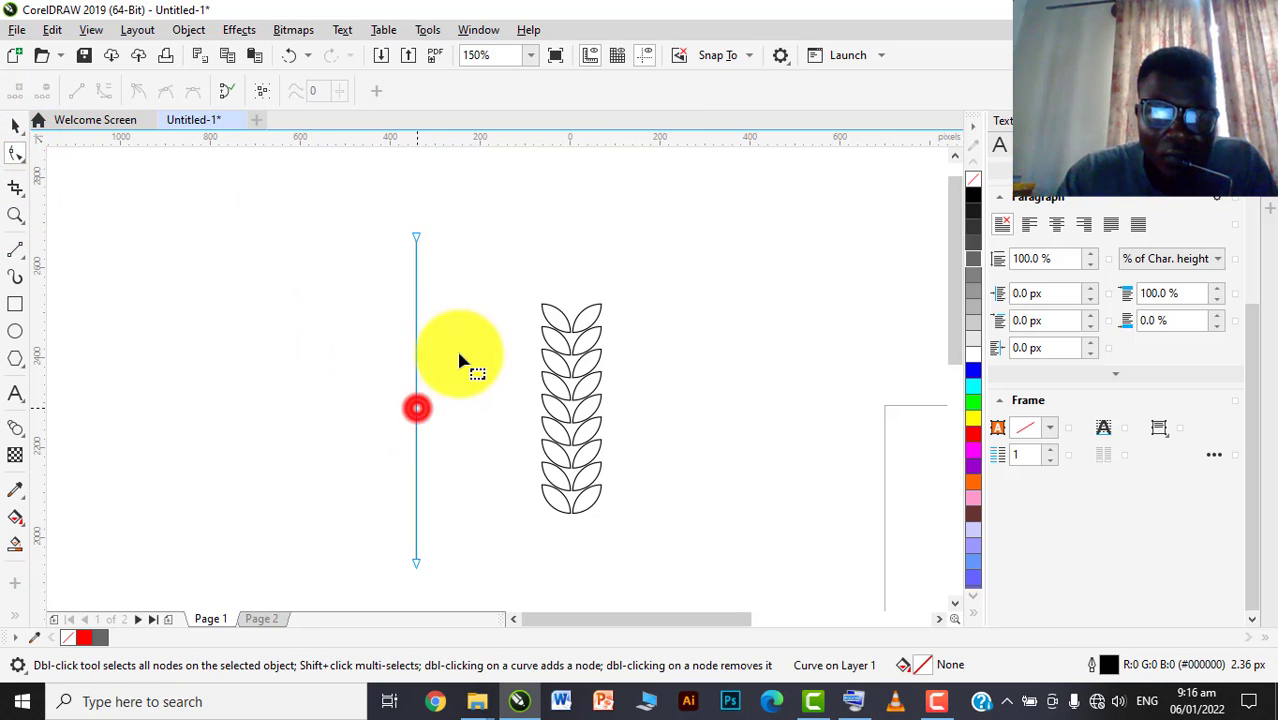
{"action": "left_click_drag", "start_coordinate": [462, 530], "coordinate": [285, 598]}
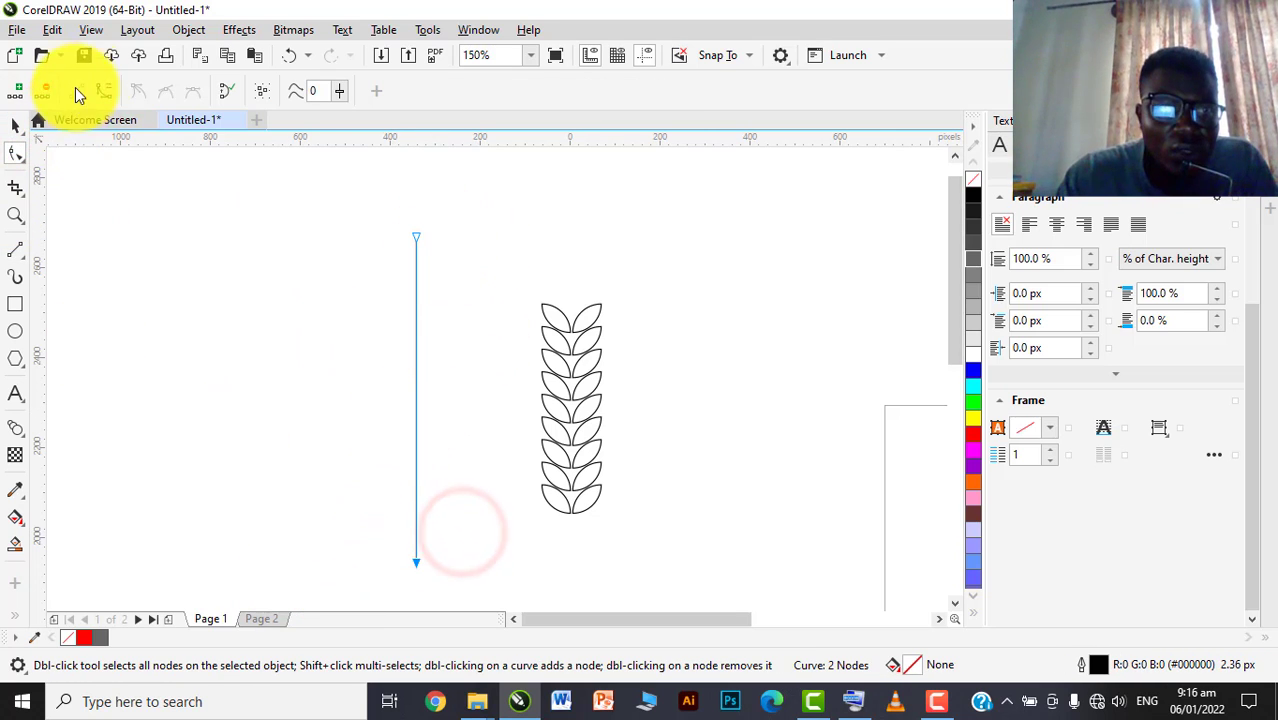
{"action": "left_click", "coordinate": [105, 90]}
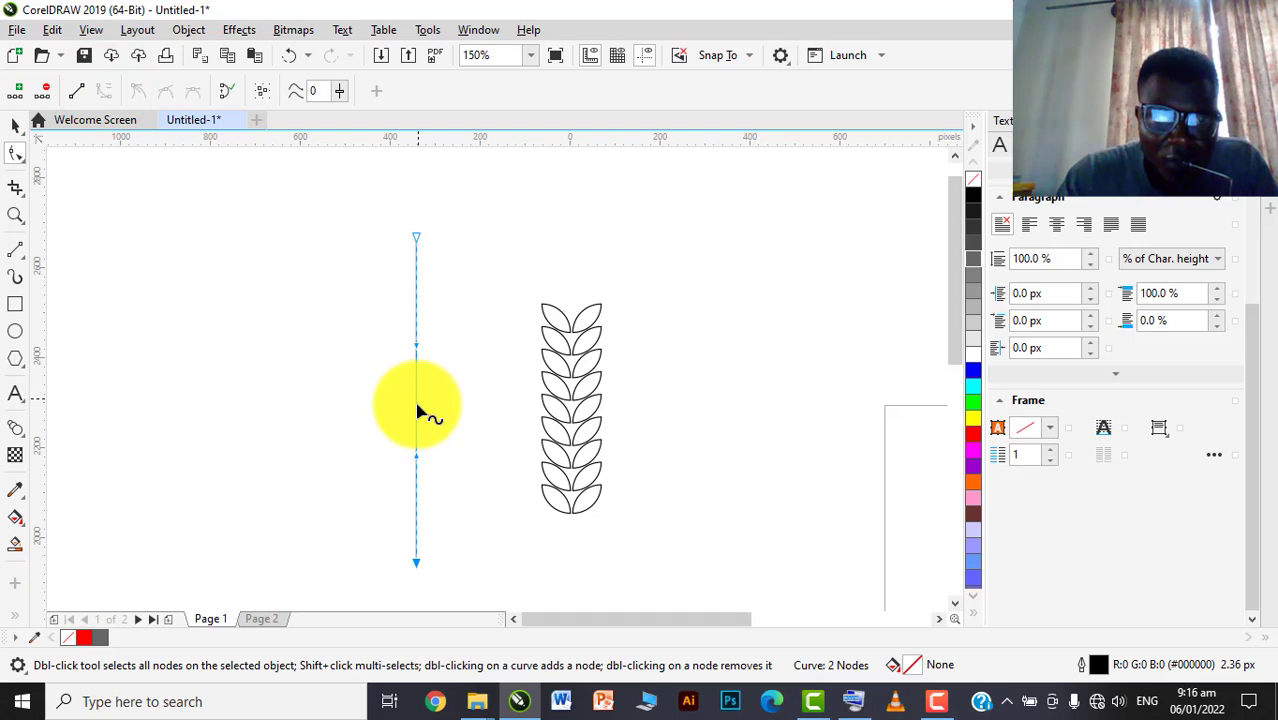
{"action": "left_click_drag", "start_coordinate": [417, 410], "coordinate": [342, 408]}
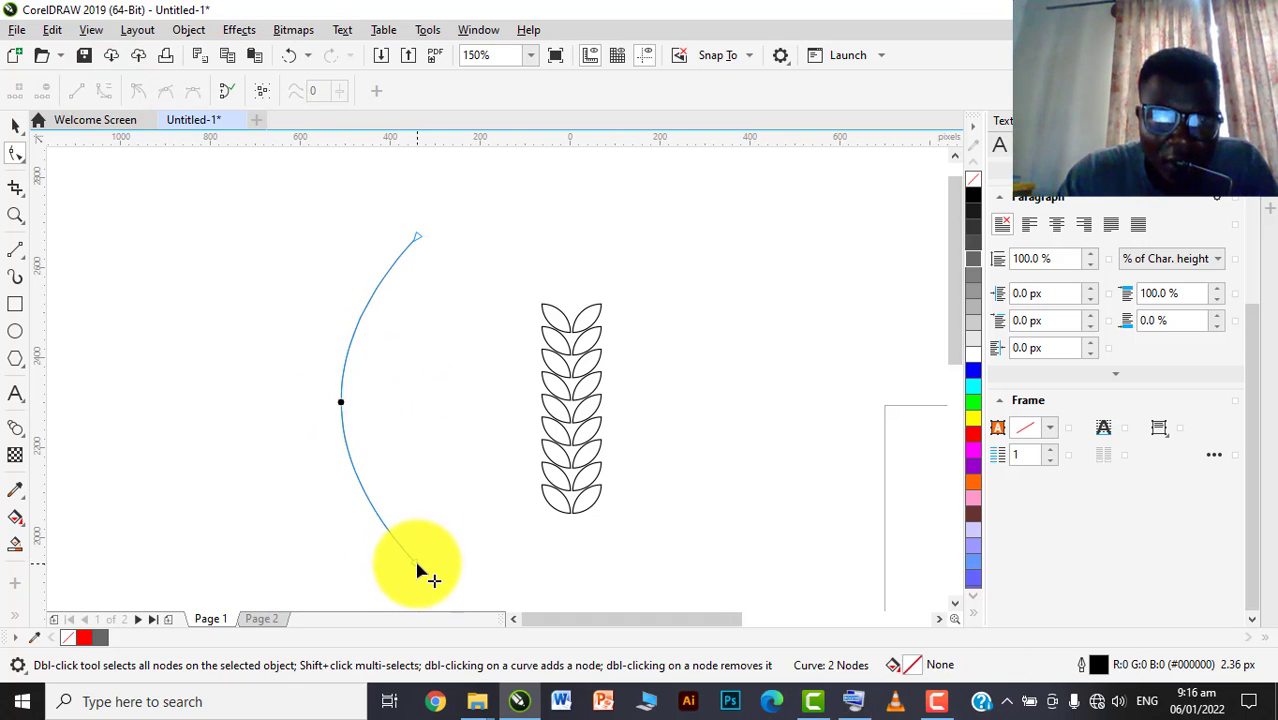
Fit the 7-step leaf blend to the curved line as its new path
{"action": "left_click", "coordinate": [15, 124]}
{"action": "left_click", "coordinate": [575, 345]}
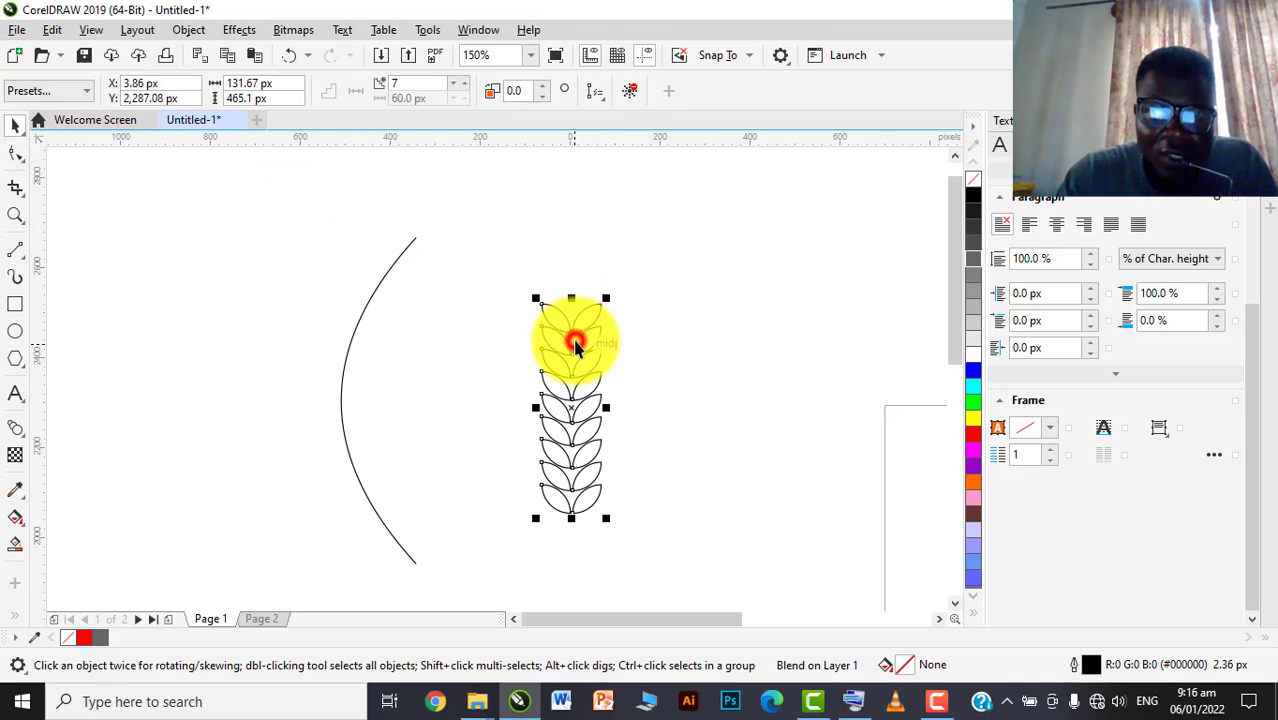
{"action": "left_click", "coordinate": [604, 103]}
{"action": "left_click", "coordinate": [605, 97]}
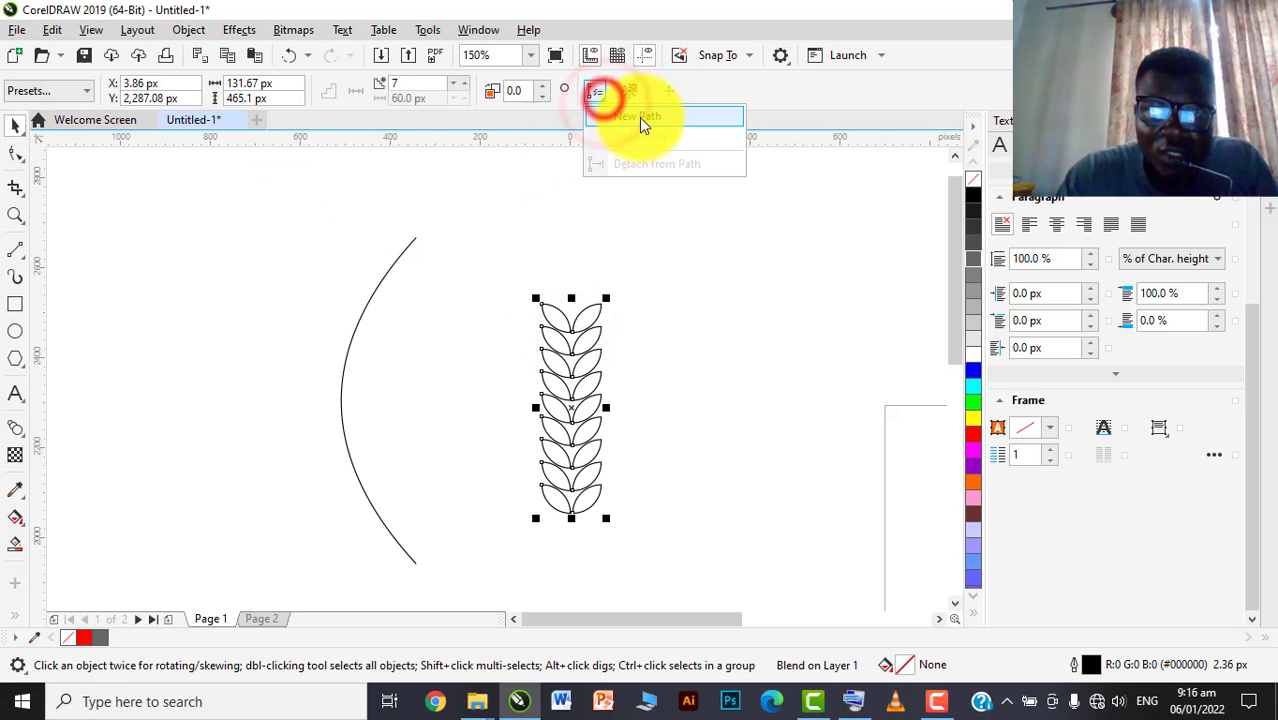
{"action": "left_click", "coordinate": [640, 116]}
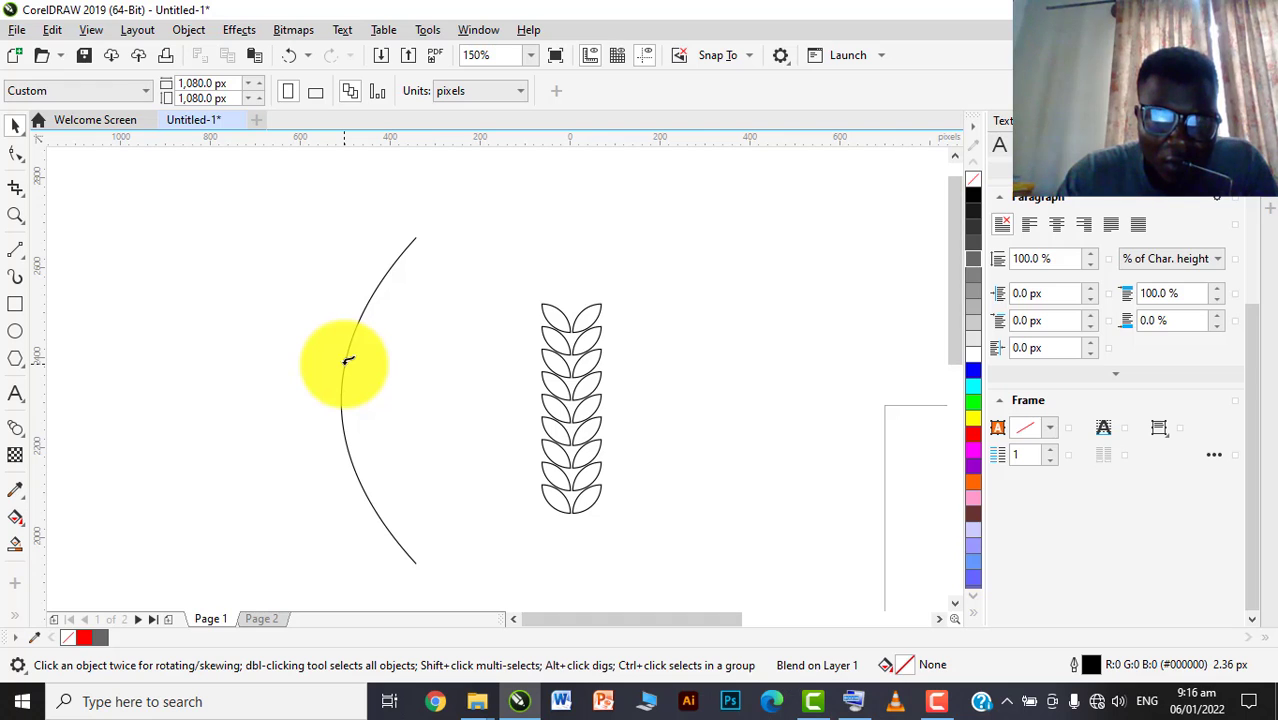
{"action": "left_click", "coordinate": [347, 360]}
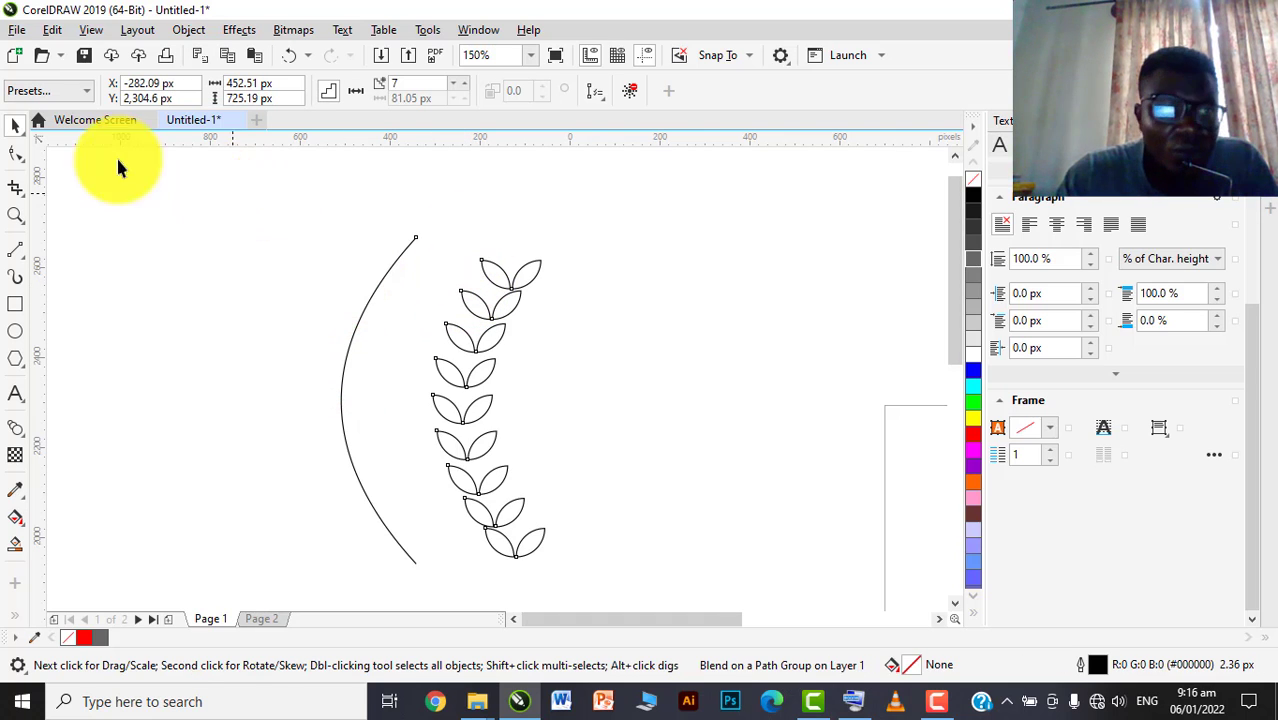
Try rotating the uppermost leaf pair slightly on the path, then undo back to the straight leaf column
{"action": "left_click", "coordinate": [536, 250]}
{"action": "left_click", "coordinate": [531, 272]}
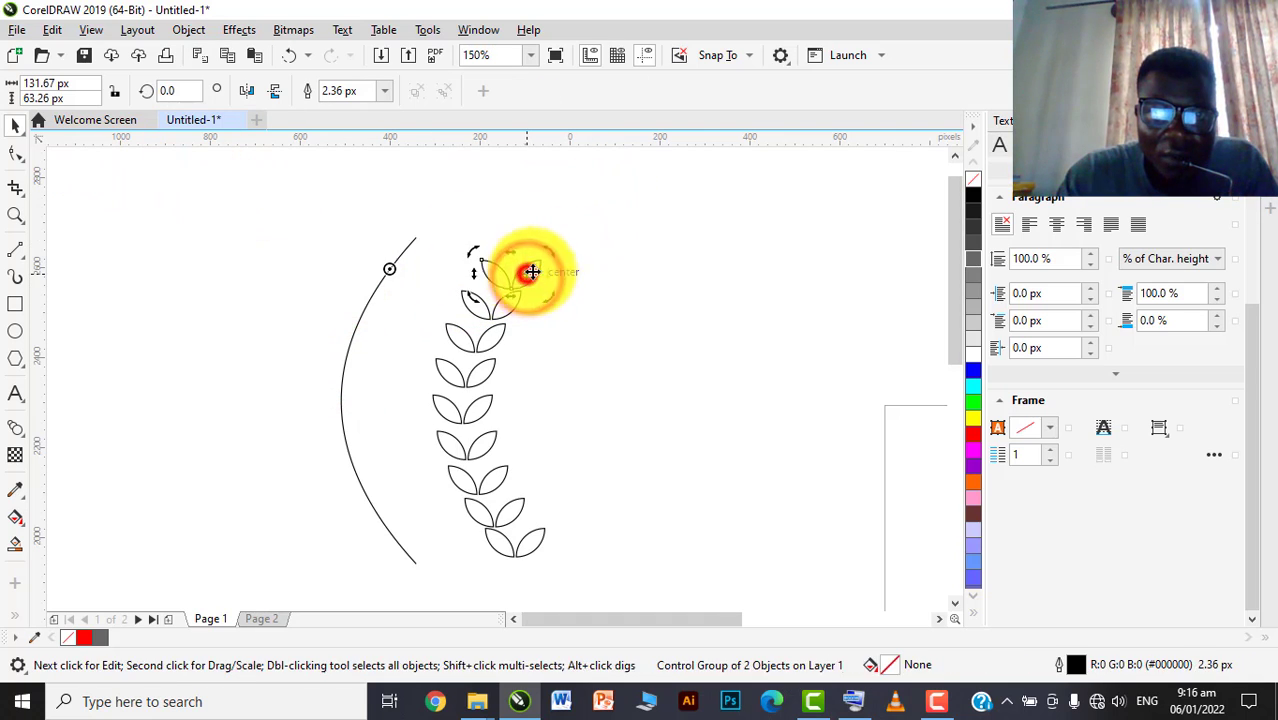
{"action": "left_click_drag", "start_coordinate": [552, 253], "coordinate": [556, 262]}
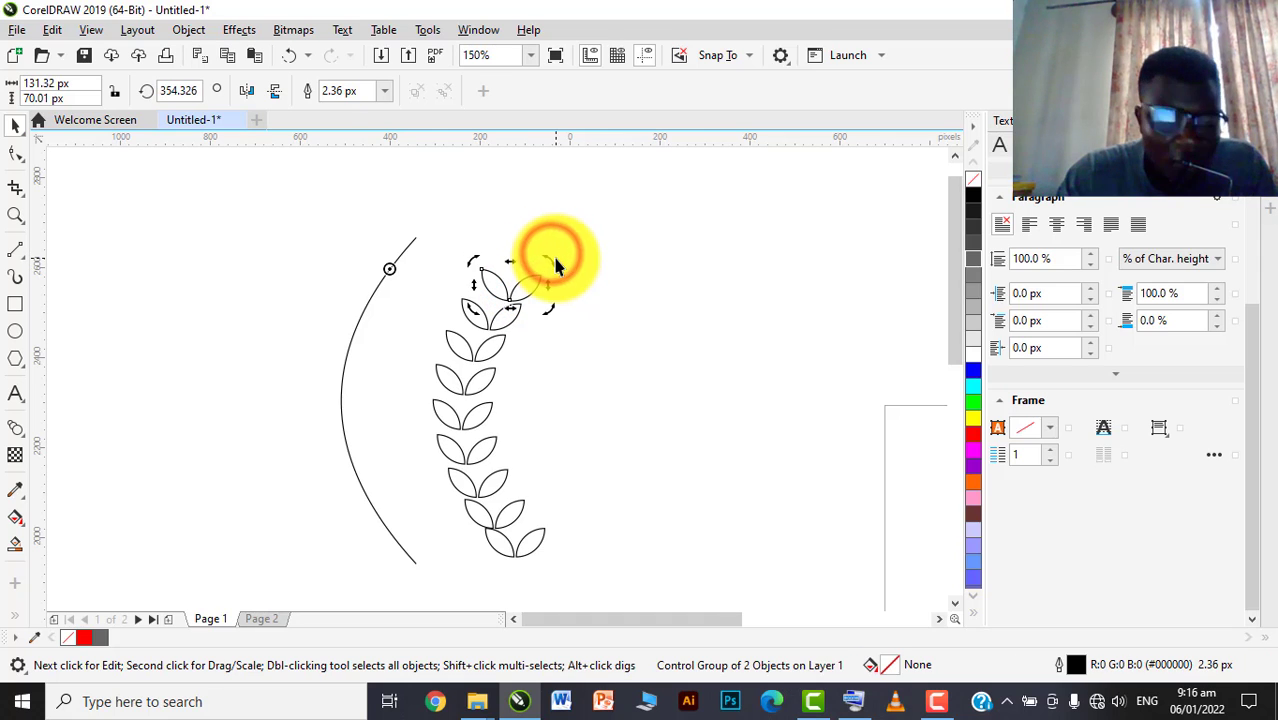
{"action": "key", "text": "ctrl+z"}
{"action": "key", "text": "ctrl+z"}
{"action": "left_click", "coordinate": [671, 248]}
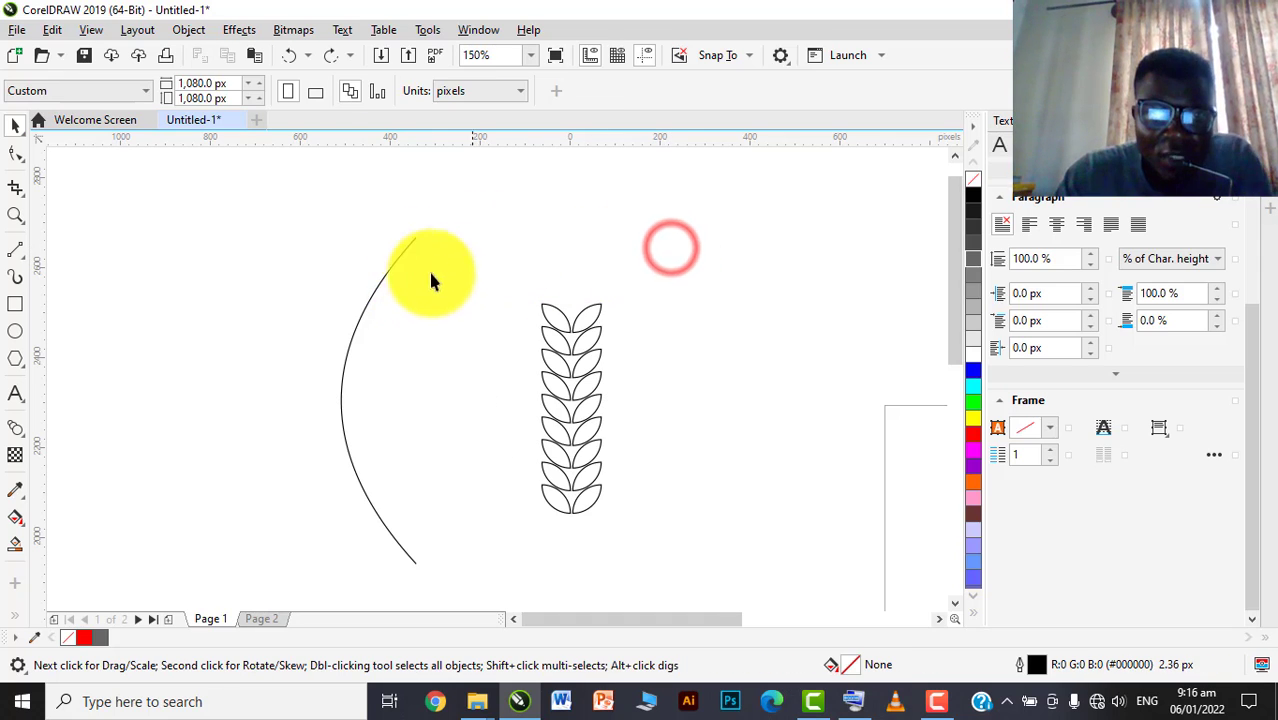
Move the leaf column close to the curved line and try fitting the blend to it as a path
{"action": "left_click", "coordinate": [588, 329]}
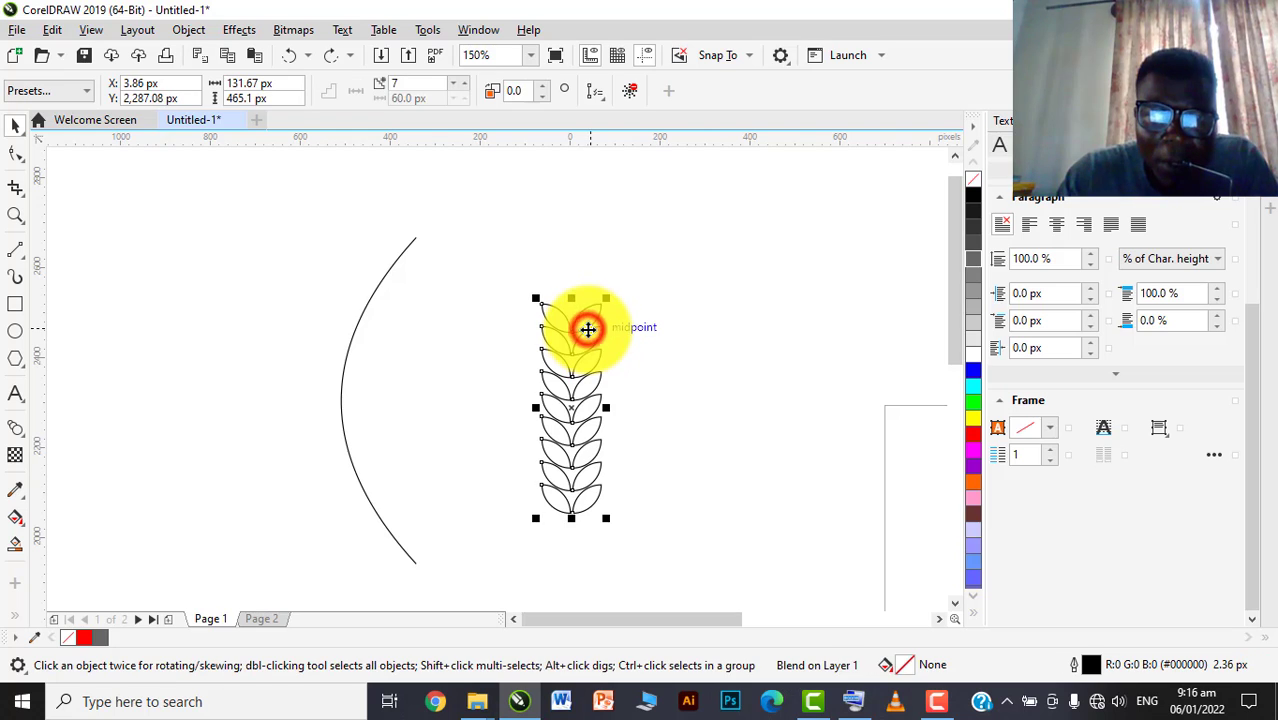
{"action": "left_click_drag", "start_coordinate": [588, 329], "coordinate": [446, 303]}
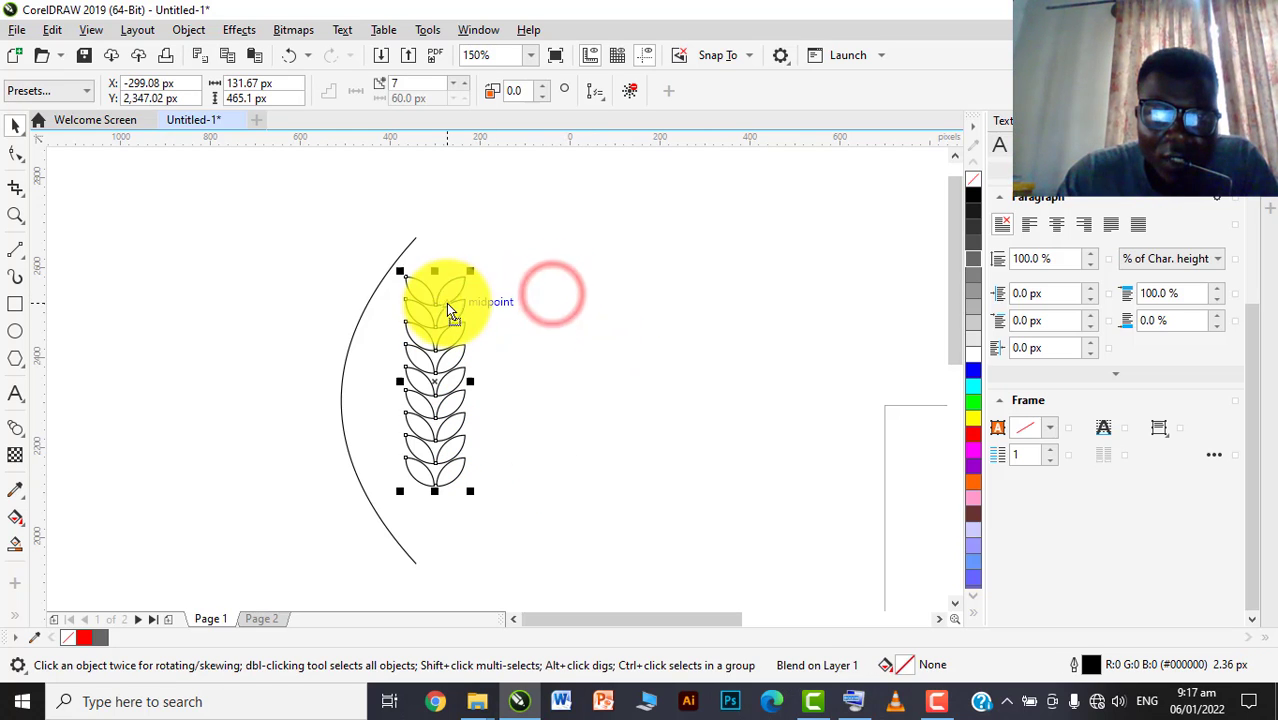
{"action": "left_click", "coordinate": [596, 89]}
{"action": "left_click", "coordinate": [618, 120]}
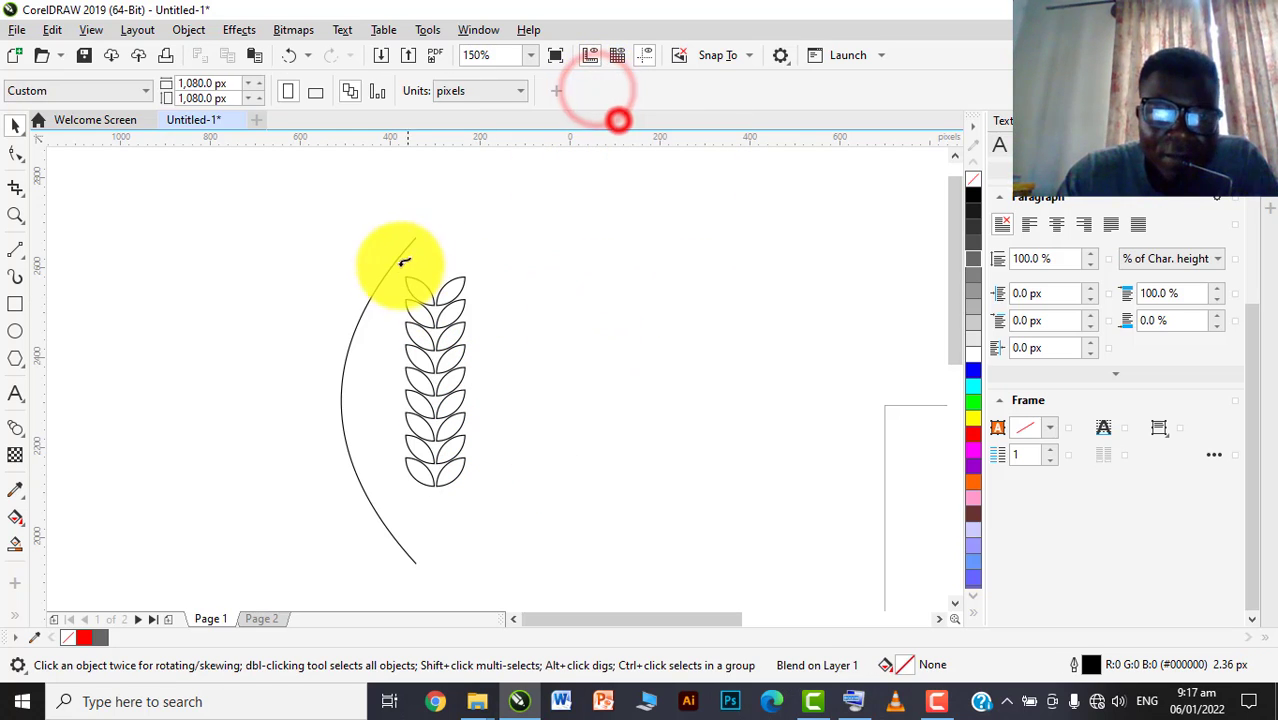
{"action": "left_click", "coordinate": [351, 331]}
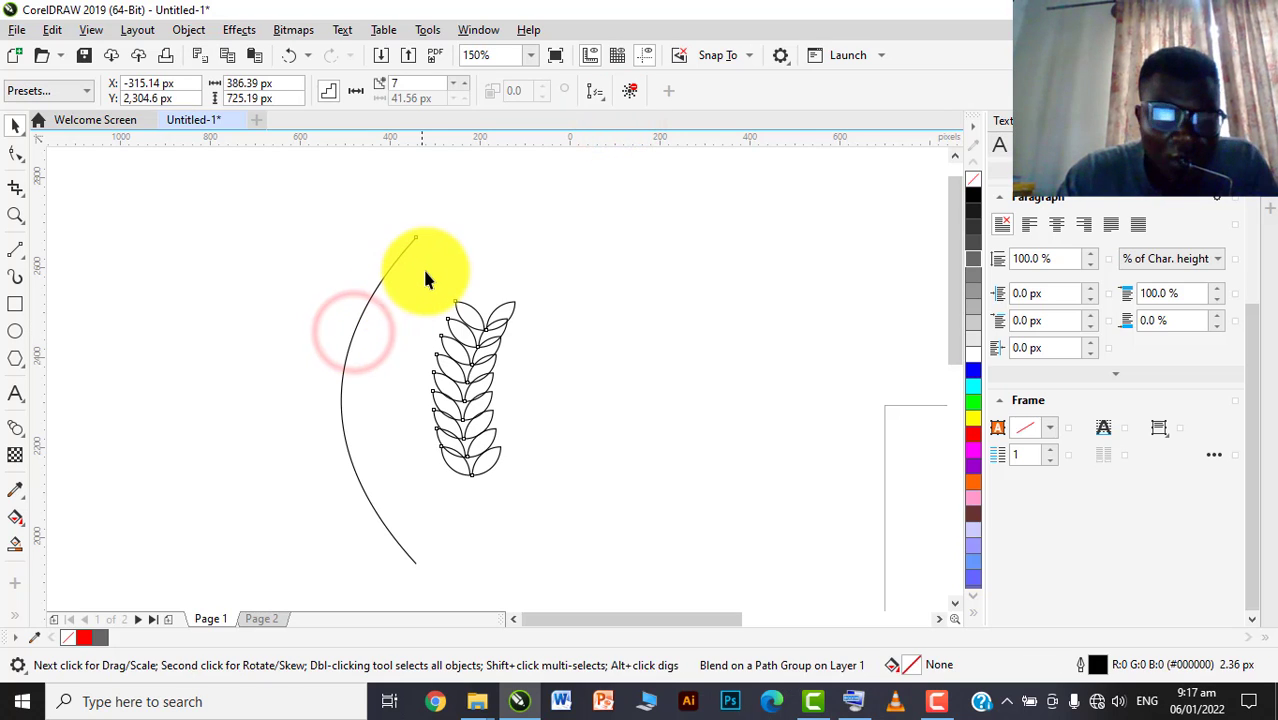
{"action": "key", "text": "ctrl+z"}
{"action": "left_click", "coordinate": [540, 244]}
Set the leaf blend's number of steps to 10
{"action": "left_click", "coordinate": [434, 300]}
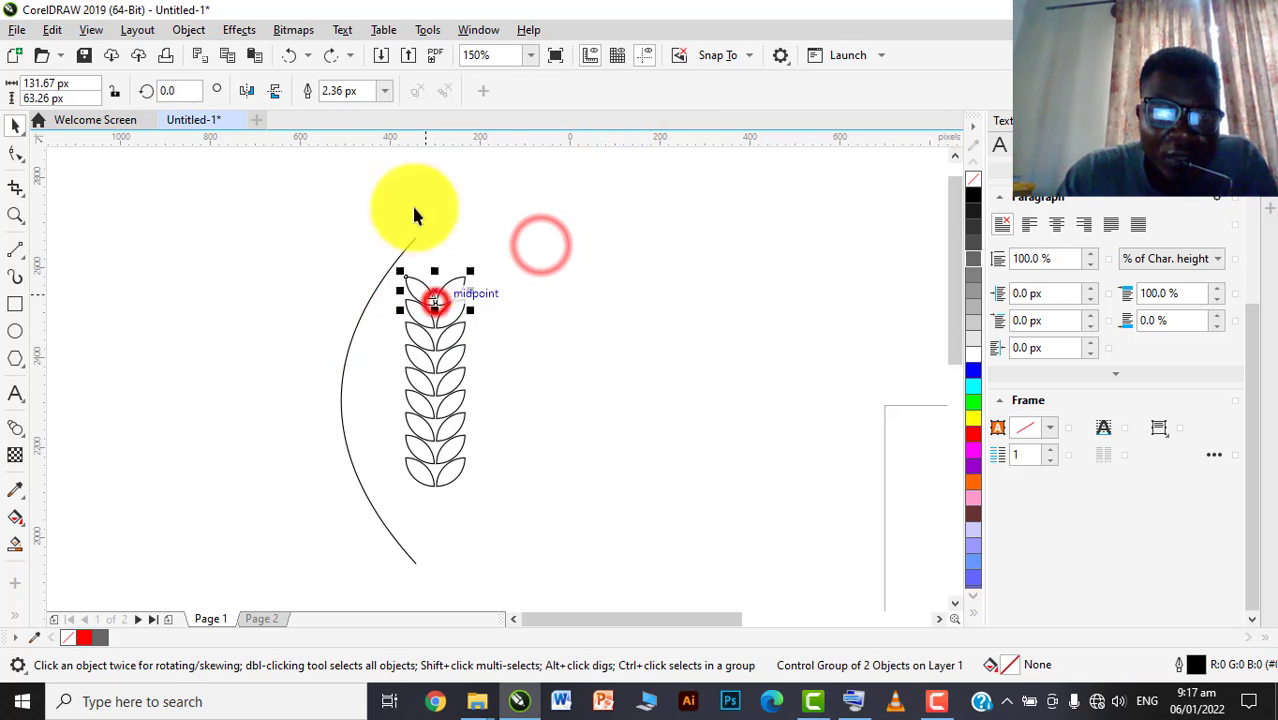
{"action": "left_click", "coordinate": [442, 320]}
{"action": "left_click", "coordinate": [415, 83]}
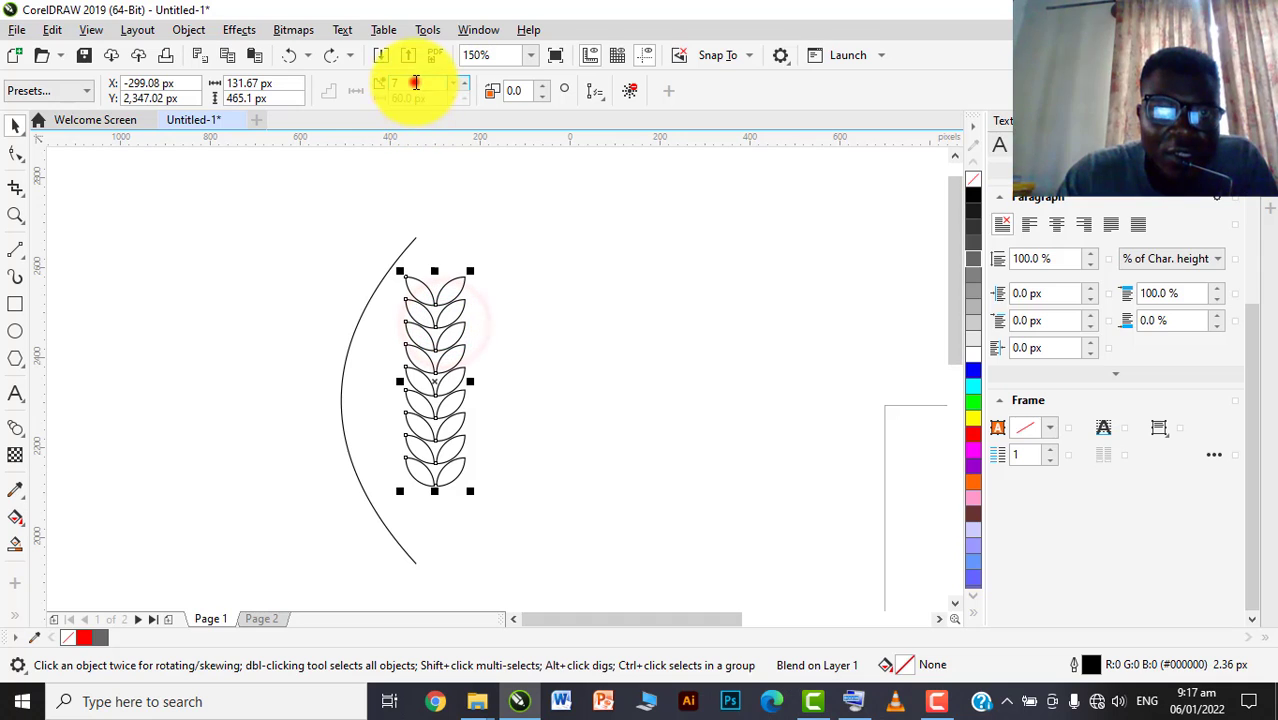
{"action": "type", "text": "10"}
{"action": "key", "text": "Return"}
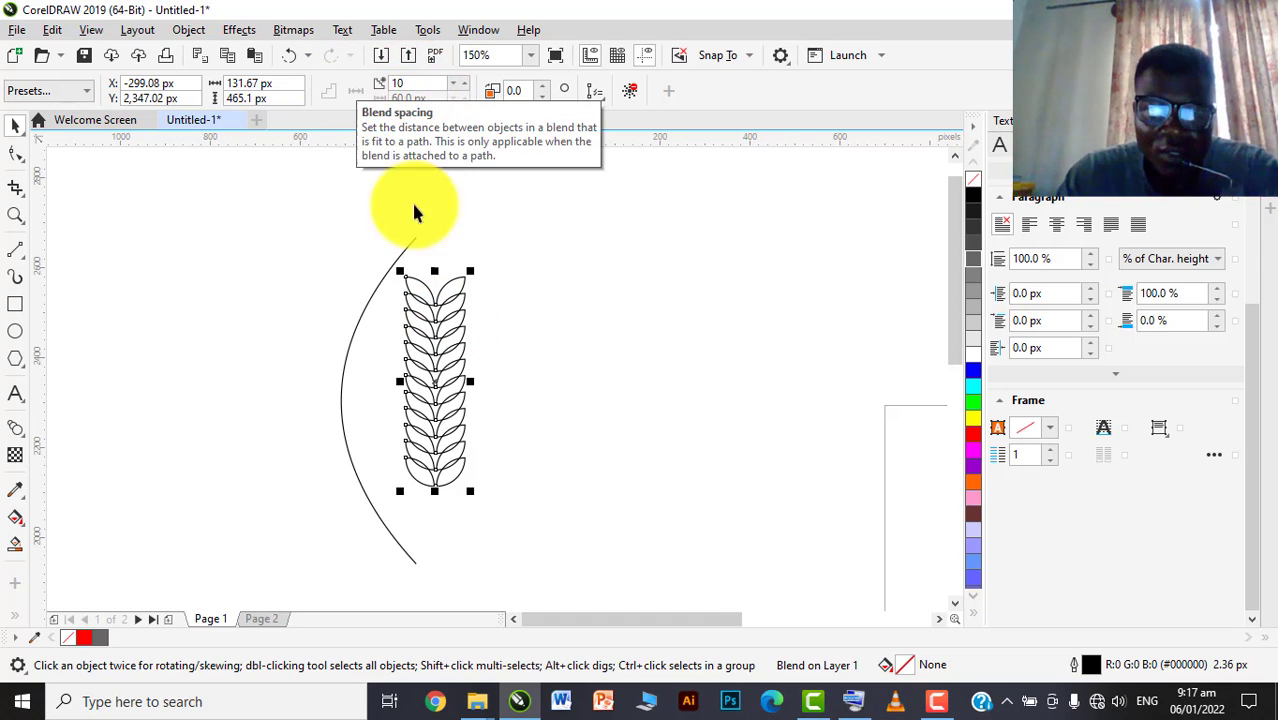
Shift the leaf column slightly and scale the curved line down to about 575 px tall
{"action": "left_click_drag", "start_coordinate": [451, 303], "coordinate": [453, 318]}
{"action": "left_click", "coordinate": [414, 238]}
{"action": "left_click_drag", "start_coordinate": [419, 229], "coordinate": [447, 275]}
{"action": "left_click", "coordinate": [447, 296]}
{"action": "left_click", "coordinate": [445, 347]}
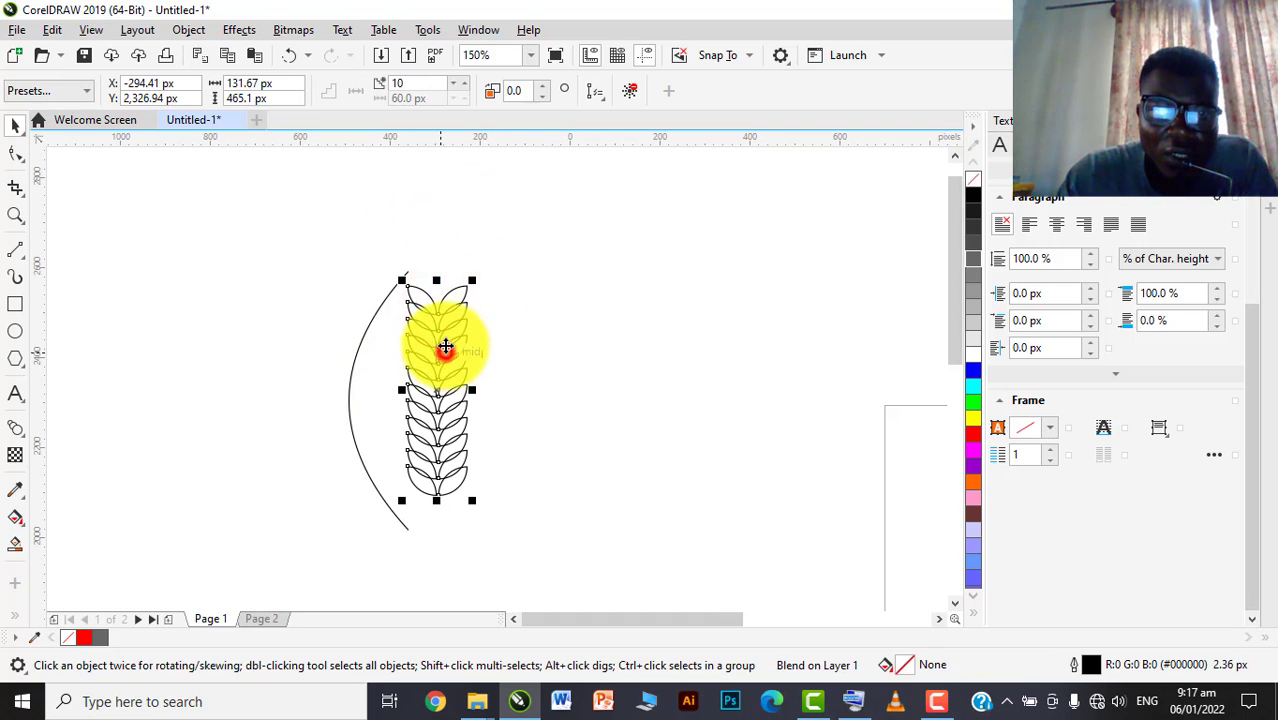
Try fitting the 10-step leaf blend to the shortened curved line, then undo the fit
{"action": "left_click", "coordinate": [592, 92]}
{"action": "left_click", "coordinate": [625, 115]}
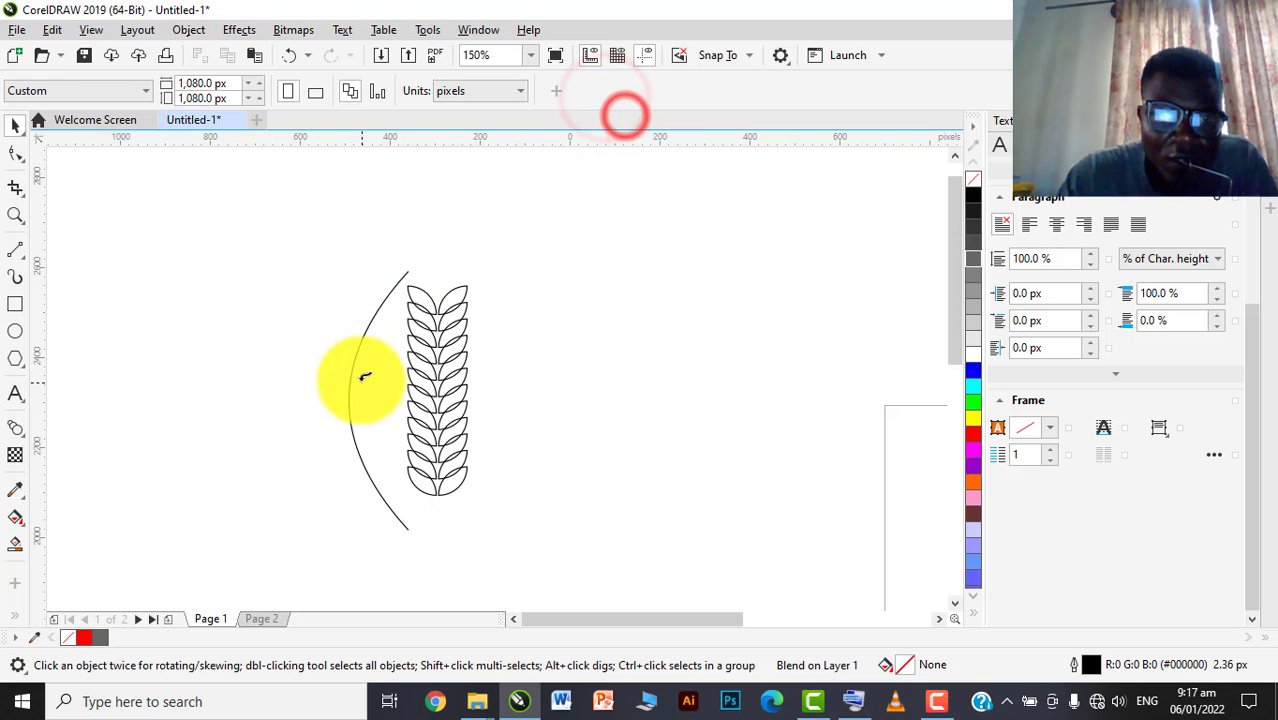
{"action": "left_click", "coordinate": [370, 328]}
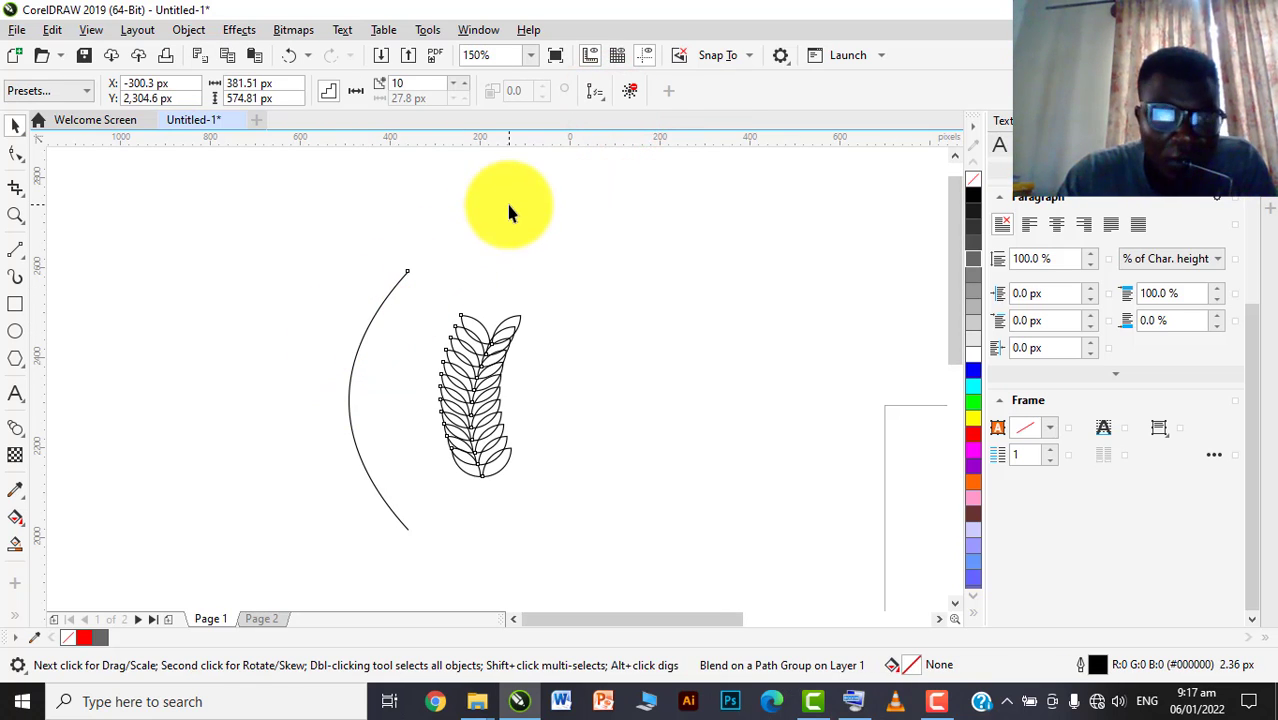
{"action": "key", "text": "ctrl+z"}
{"action": "left_click", "coordinate": [525, 234]}
Try placing the leaf column directly over the curved line and fitting the blend to it there
{"action": "left_click", "coordinate": [440, 365]}
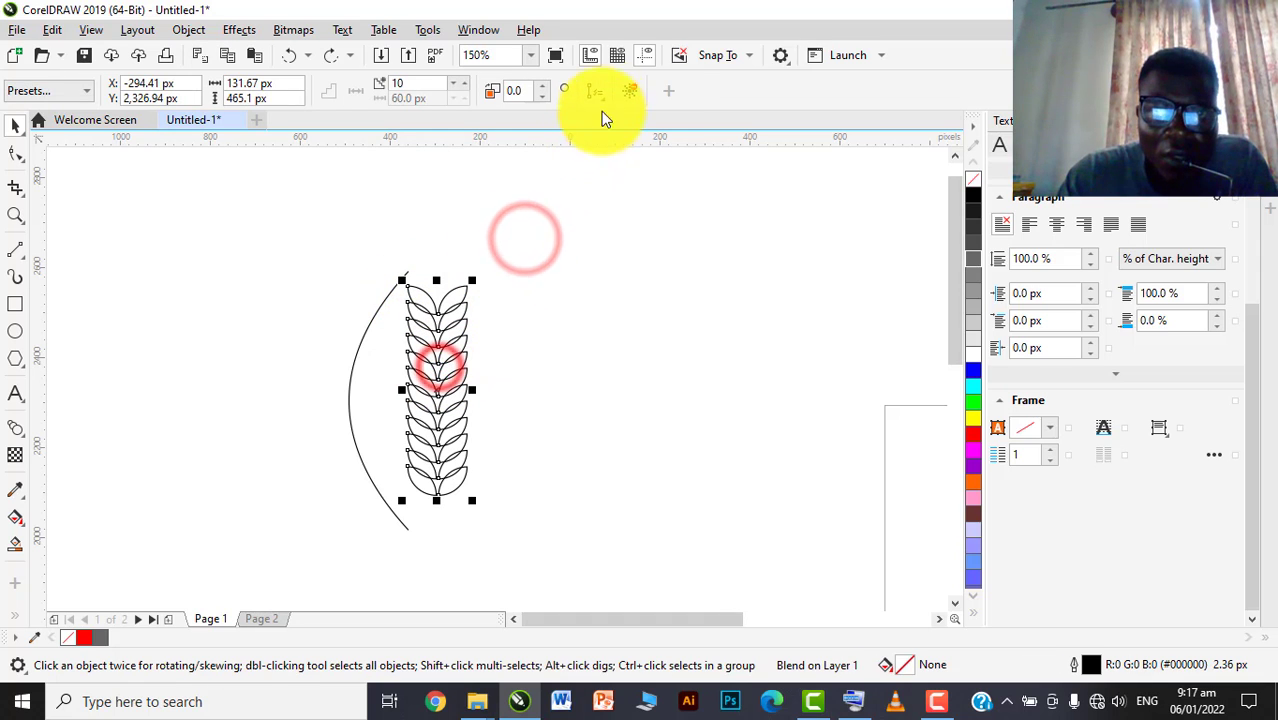
{"action": "left_click", "coordinate": [605, 97]}
{"action": "left_click", "coordinate": [505, 197]}
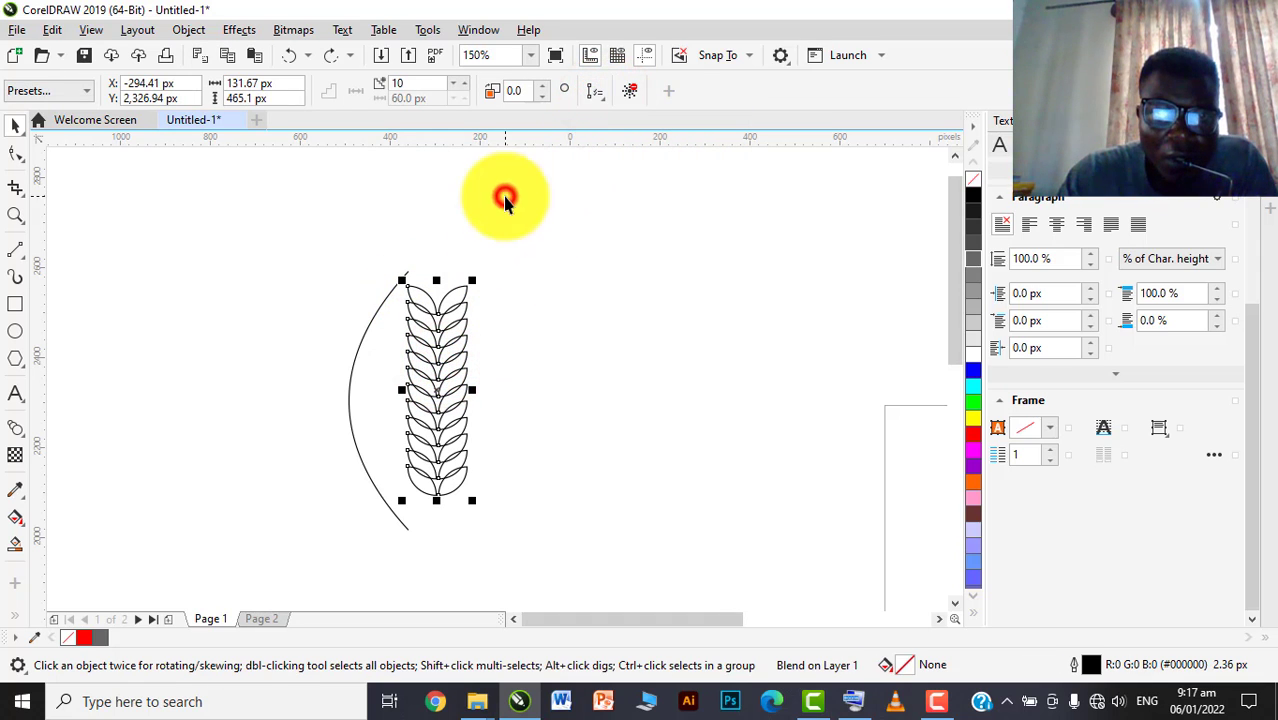
{"action": "left_click_drag", "start_coordinate": [440, 352], "coordinate": [365, 372]}
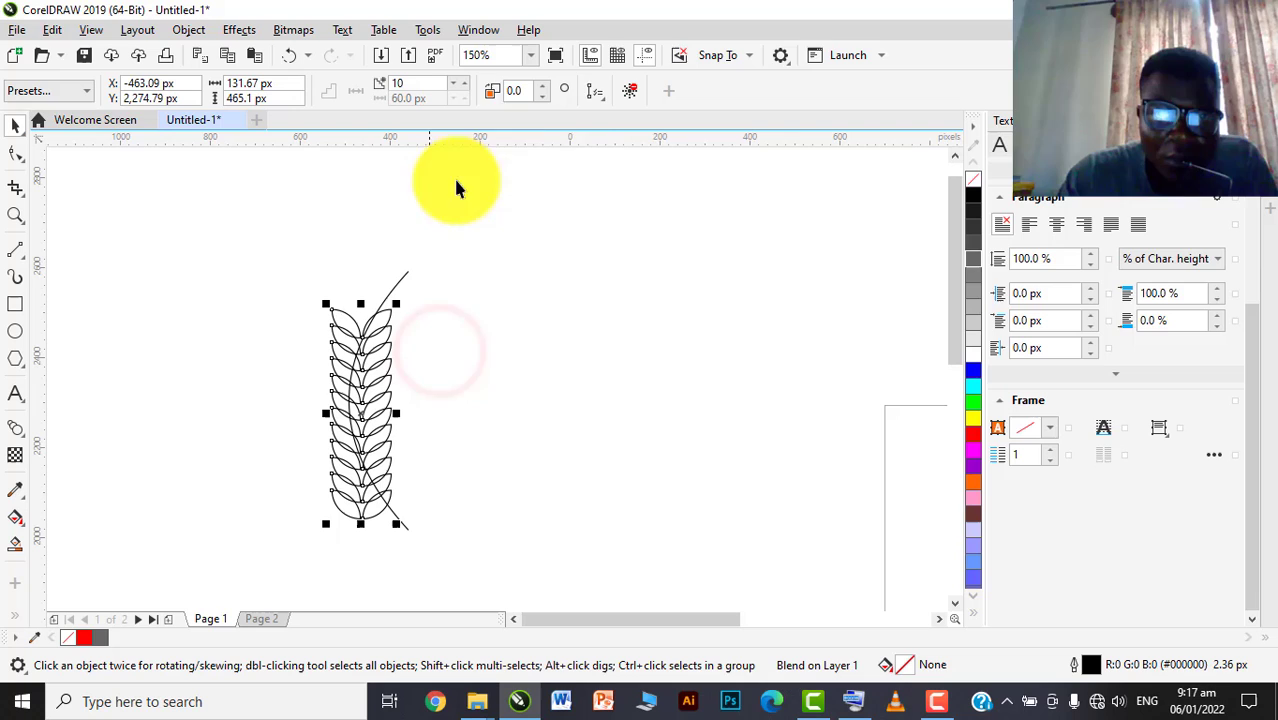
{"action": "left_click", "coordinate": [596, 95]}
{"action": "left_click", "coordinate": [636, 116]}
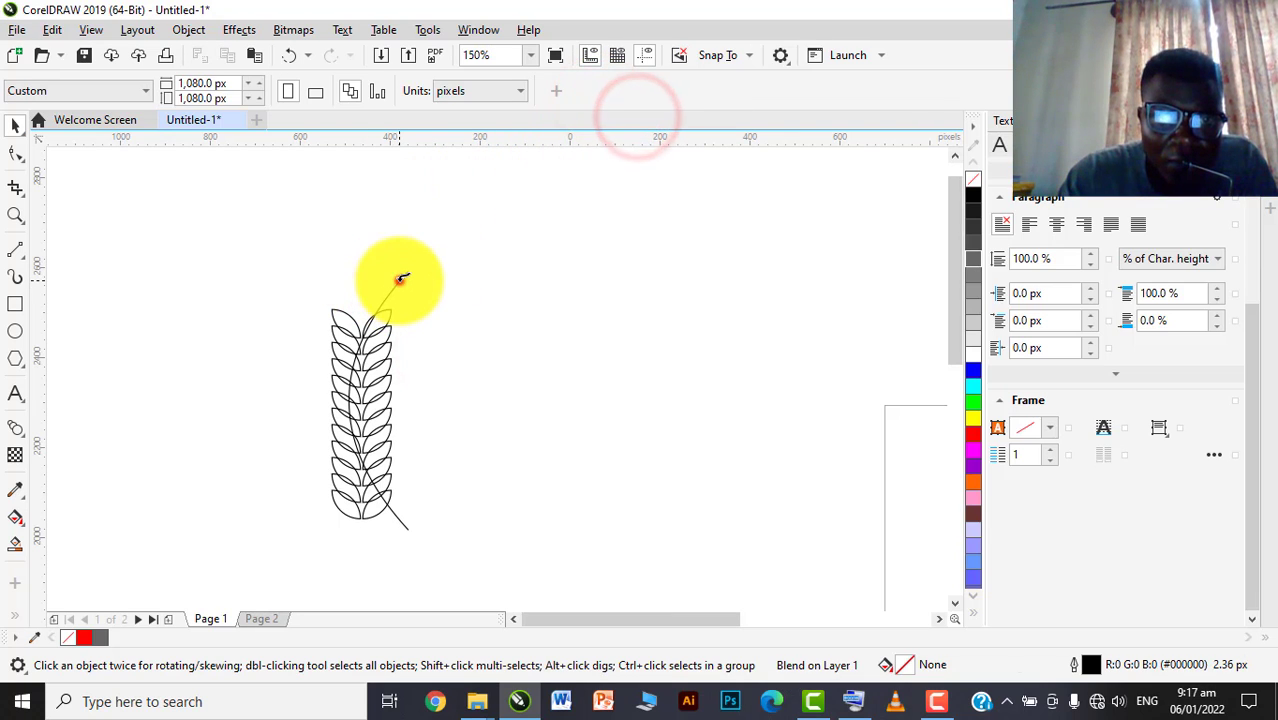
{"action": "left_click", "coordinate": [402, 276]}
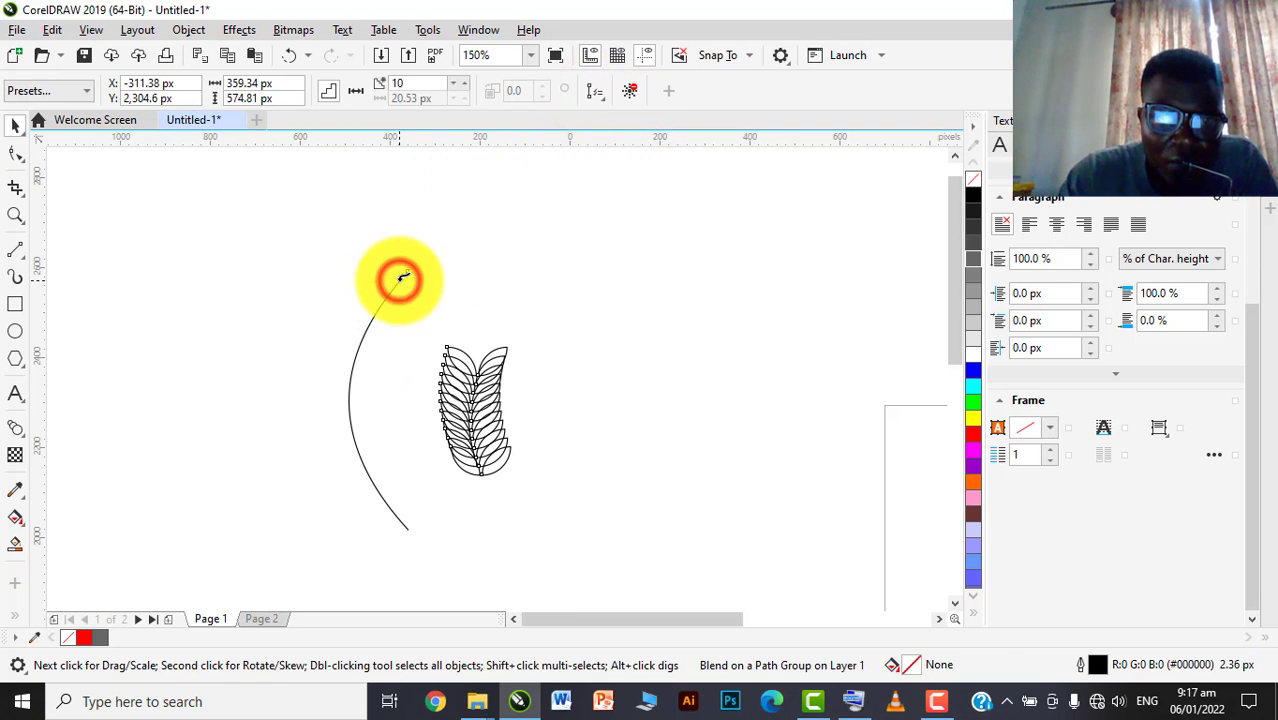
{"action": "left_click", "coordinate": [456, 272]}
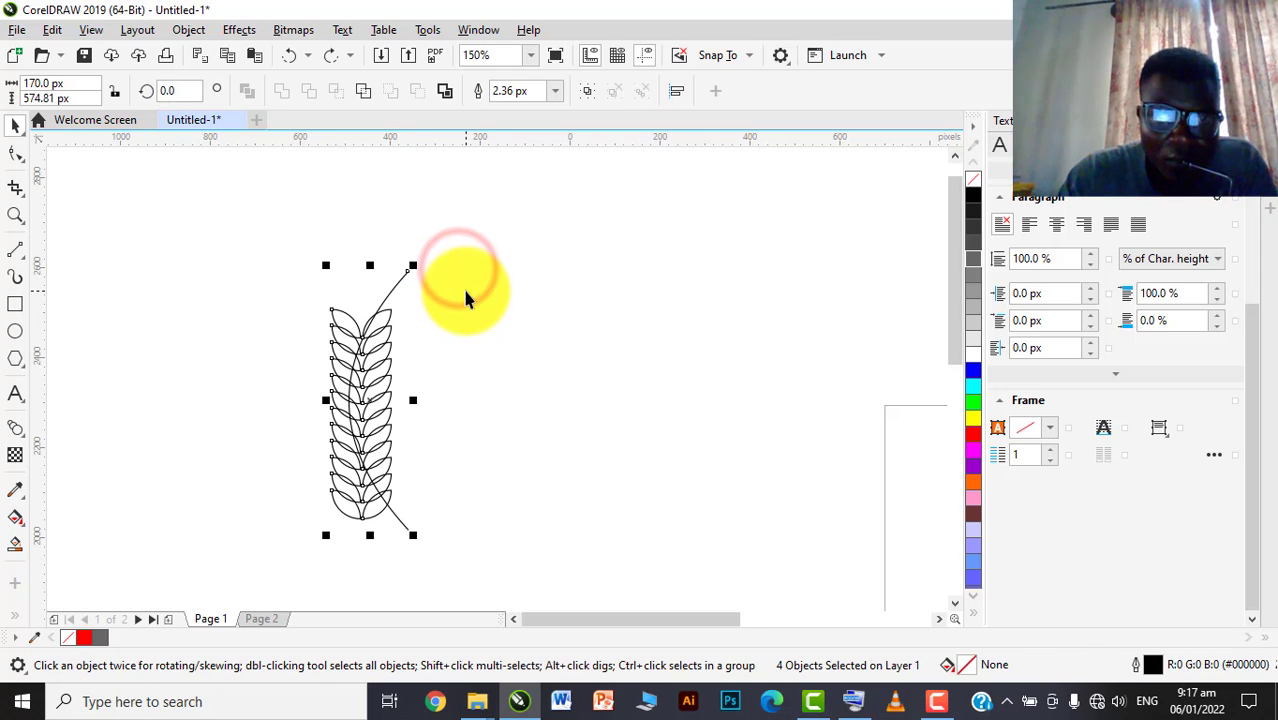
{"action": "left_click", "coordinate": [471, 314]}
Move the leaf column well clear of the curve's inner side and fit the blend to the curved line as its path
{"action": "left_click_drag", "start_coordinate": [364, 372], "coordinate": [515, 368]}
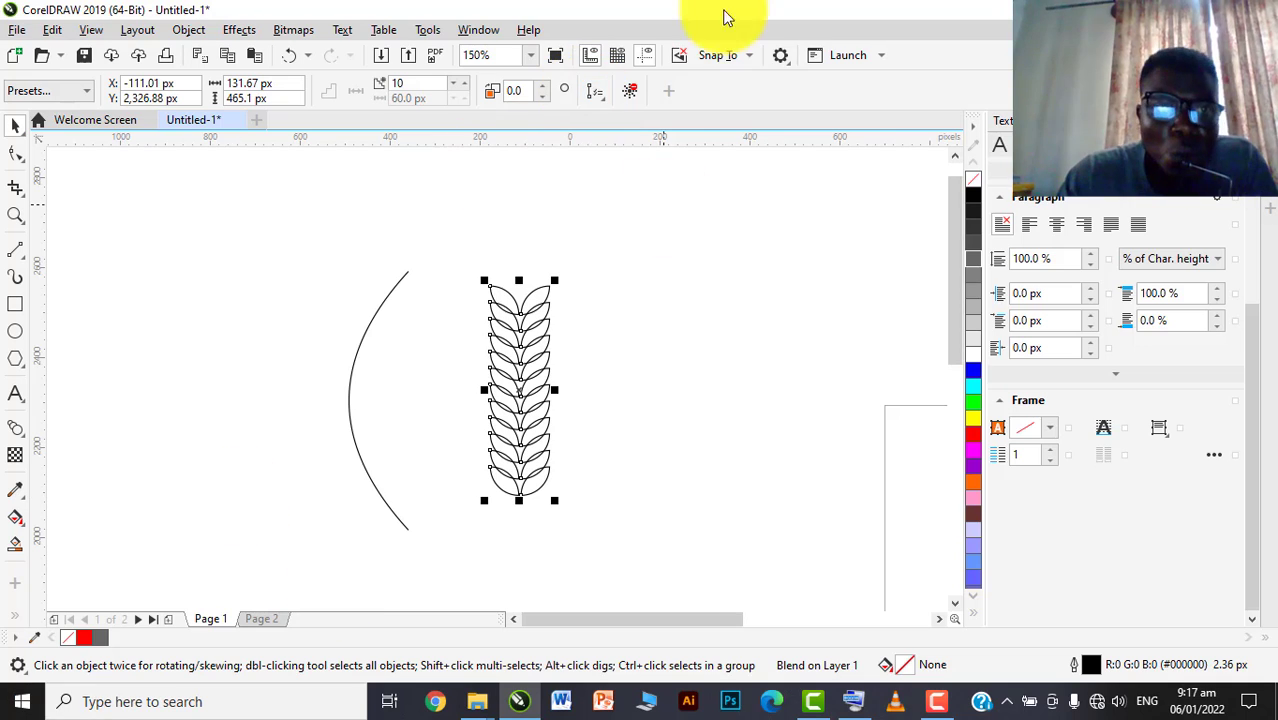
{"action": "left_click", "coordinate": [604, 92]}
{"action": "left_click", "coordinate": [604, 91]}
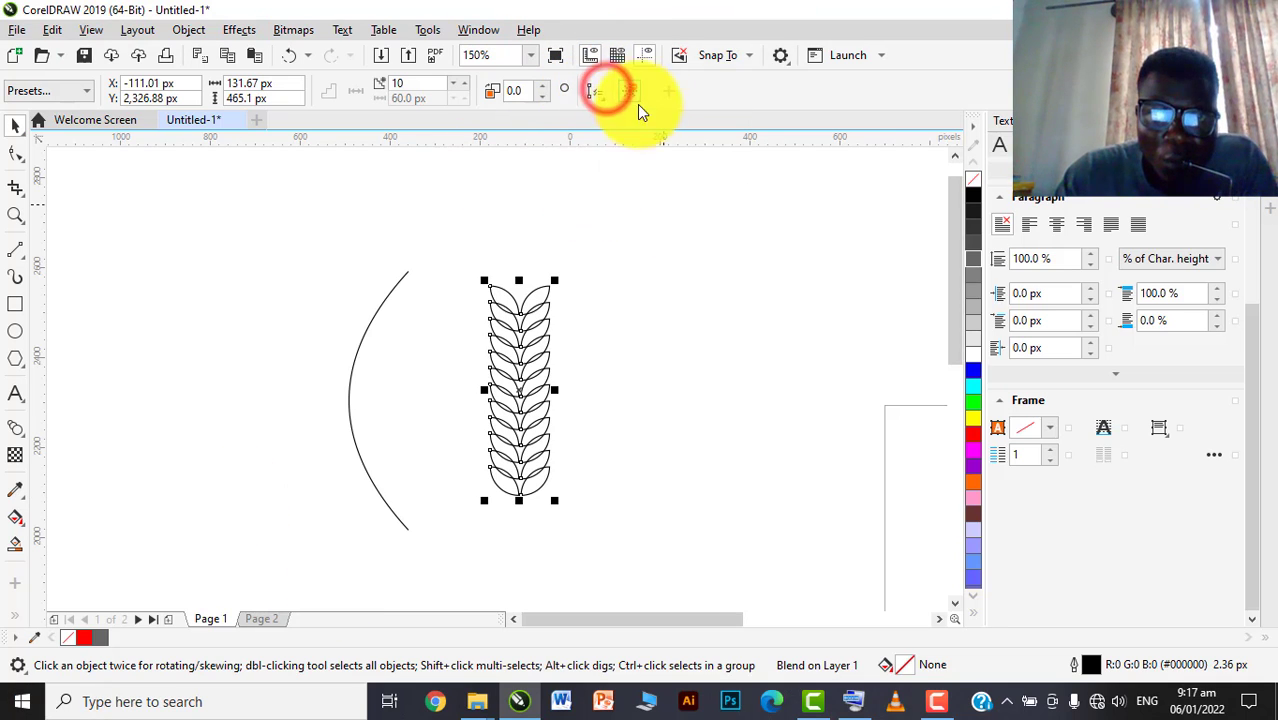
{"action": "left_click", "coordinate": [585, 90]}
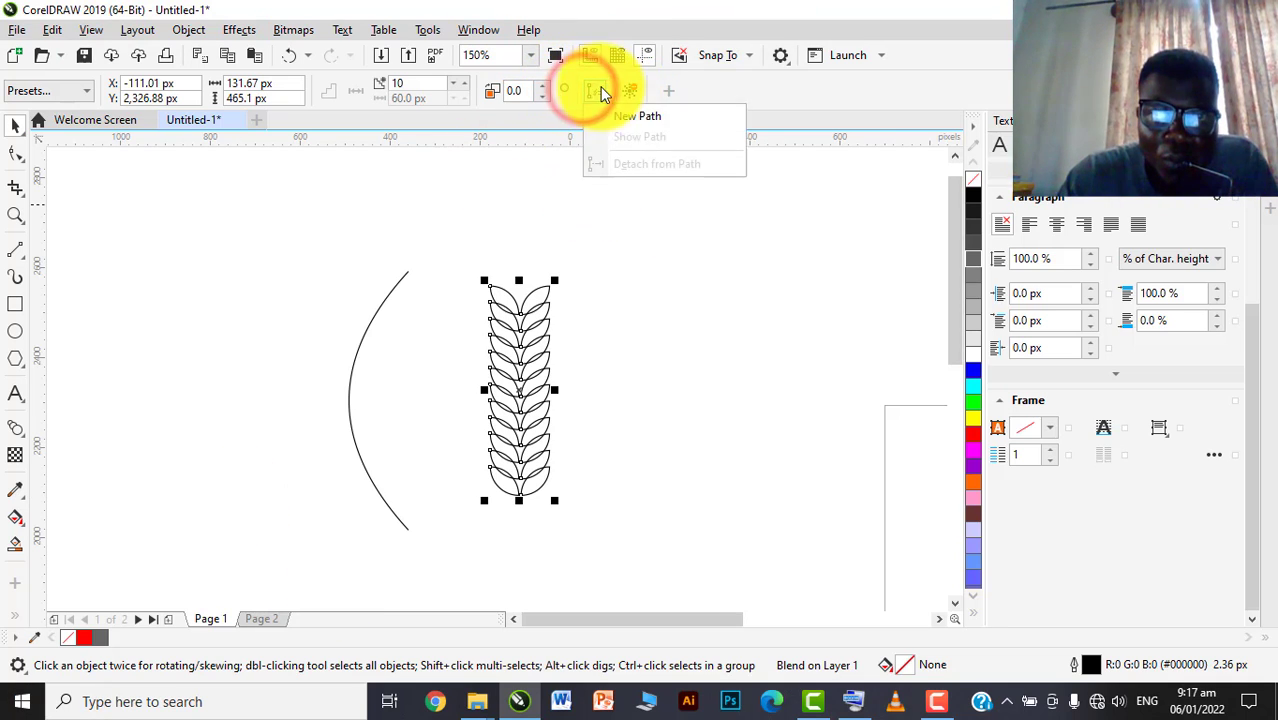
{"action": "left_click", "coordinate": [604, 108]}
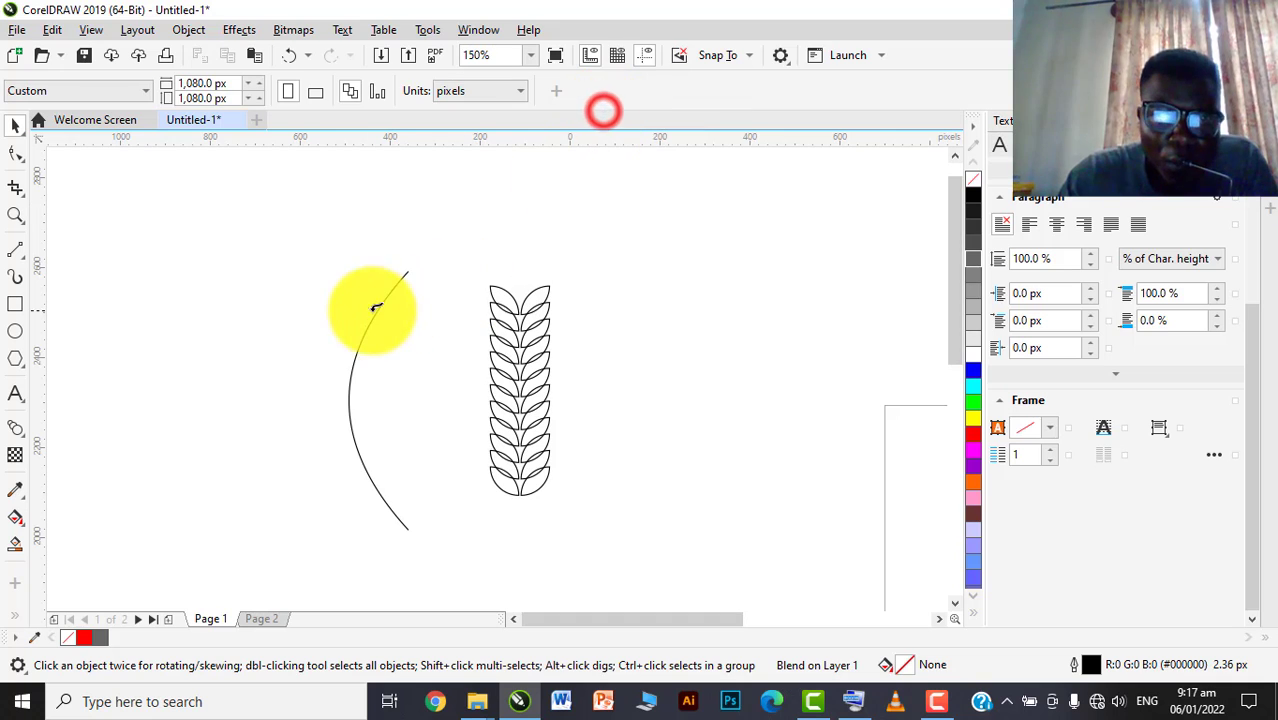
{"action": "left_click", "coordinate": [350, 393]}
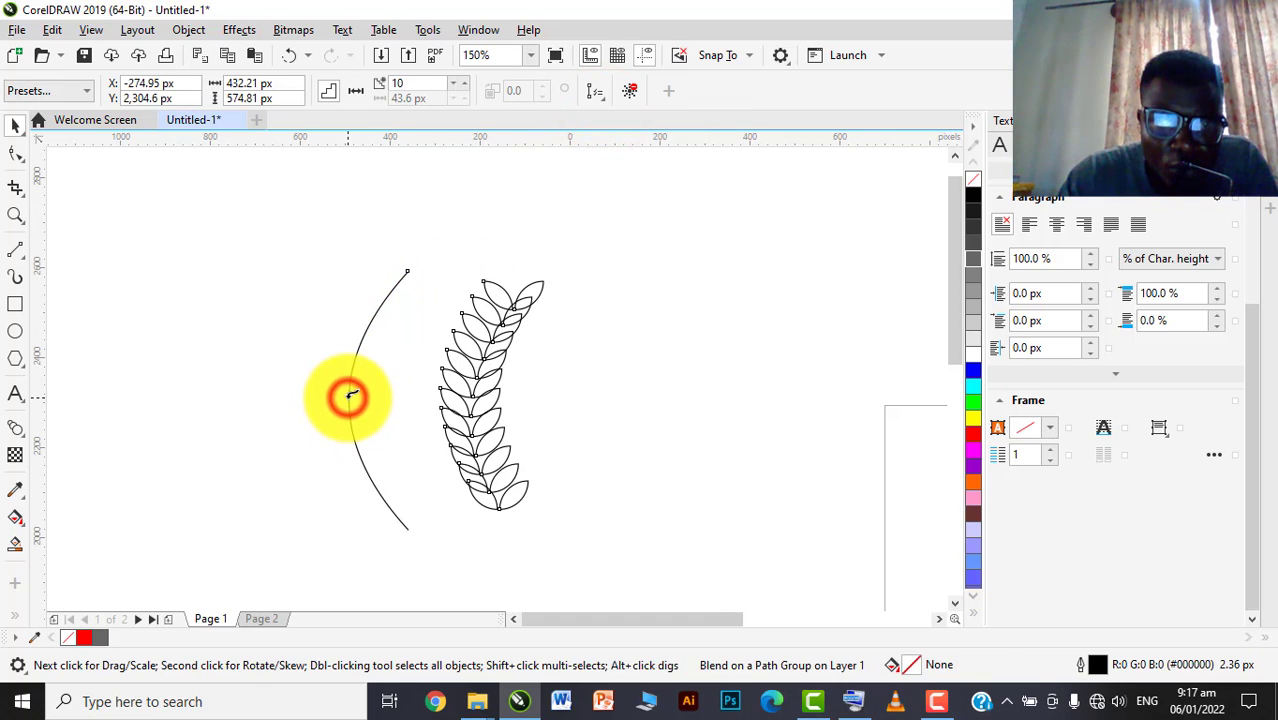
Try to rotate the top control leaf pair of the fitted blend, then undo the rotation
{"action": "left_click", "coordinate": [575, 262]}
{"action": "left_click", "coordinate": [535, 288]}
{"action": "left_click", "coordinate": [542, 278]}
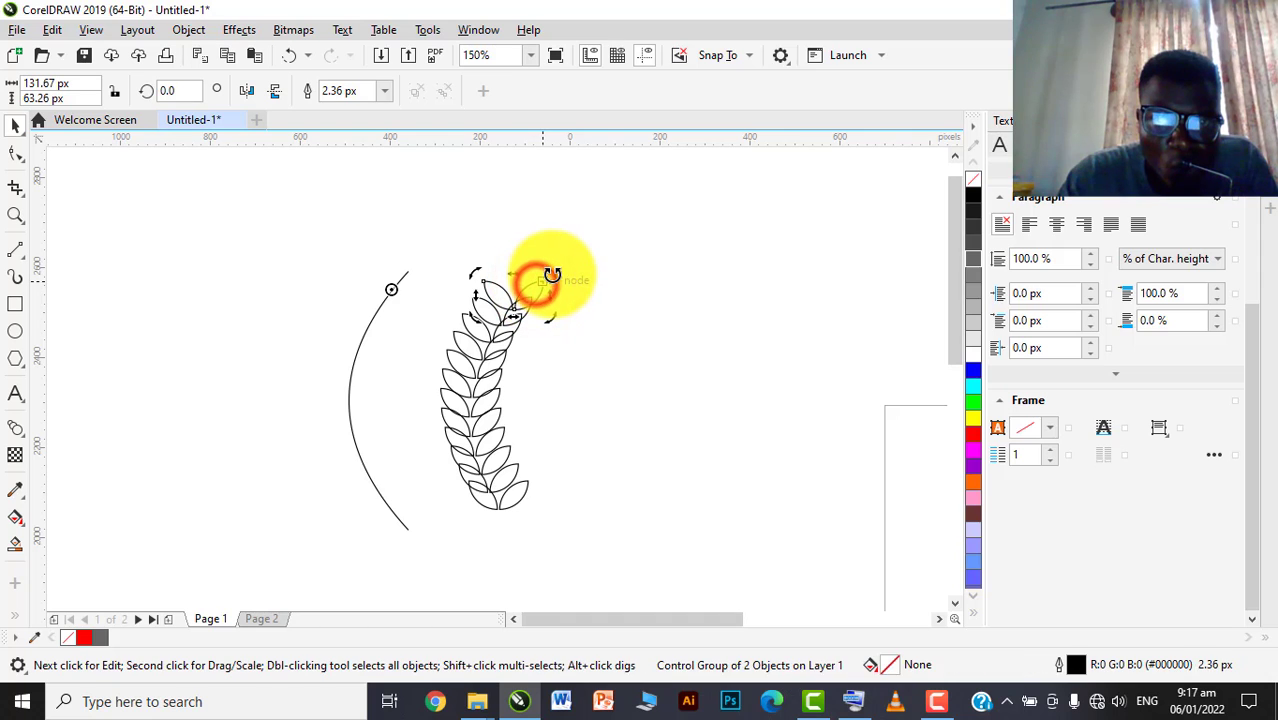
{"action": "left_click", "coordinate": [719, 260]}
{"action": "left_click", "coordinate": [513, 292]}
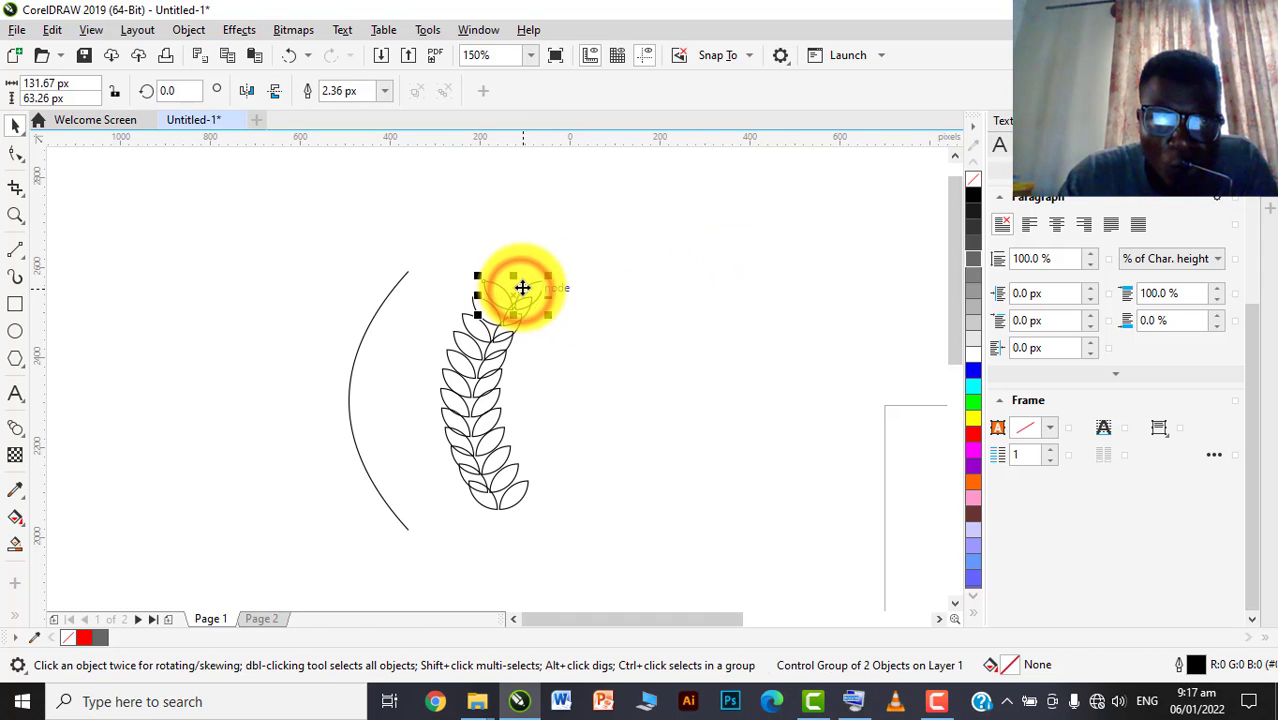
{"action": "left_click", "coordinate": [523, 288]}
{"action": "left_click_drag", "start_coordinate": [553, 278], "coordinate": [556, 295]}
{"action": "key", "text": "ctrl+z"}
{"action": "key", "text": "ctrl+z"}
{"action": "key", "text": "ctrl+z"}
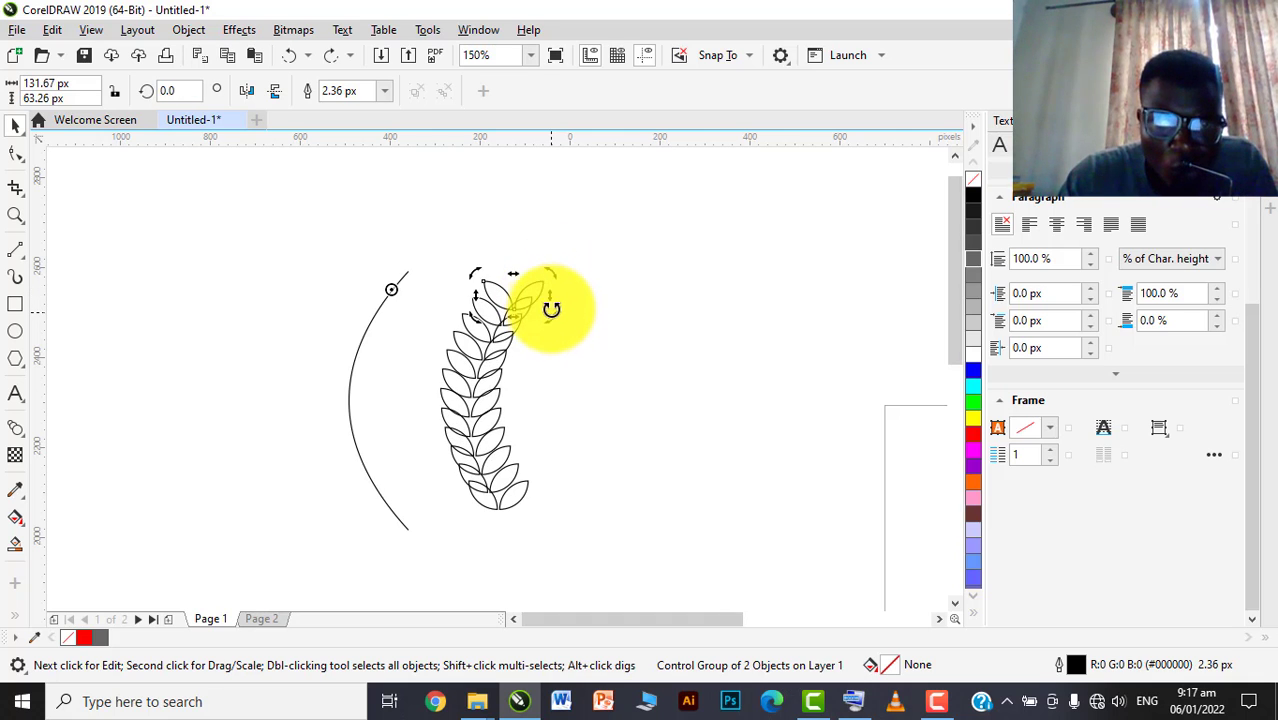
{"action": "left_click", "coordinate": [938, 700]}
{"action": "left_click", "coordinate": [1162, 614]}
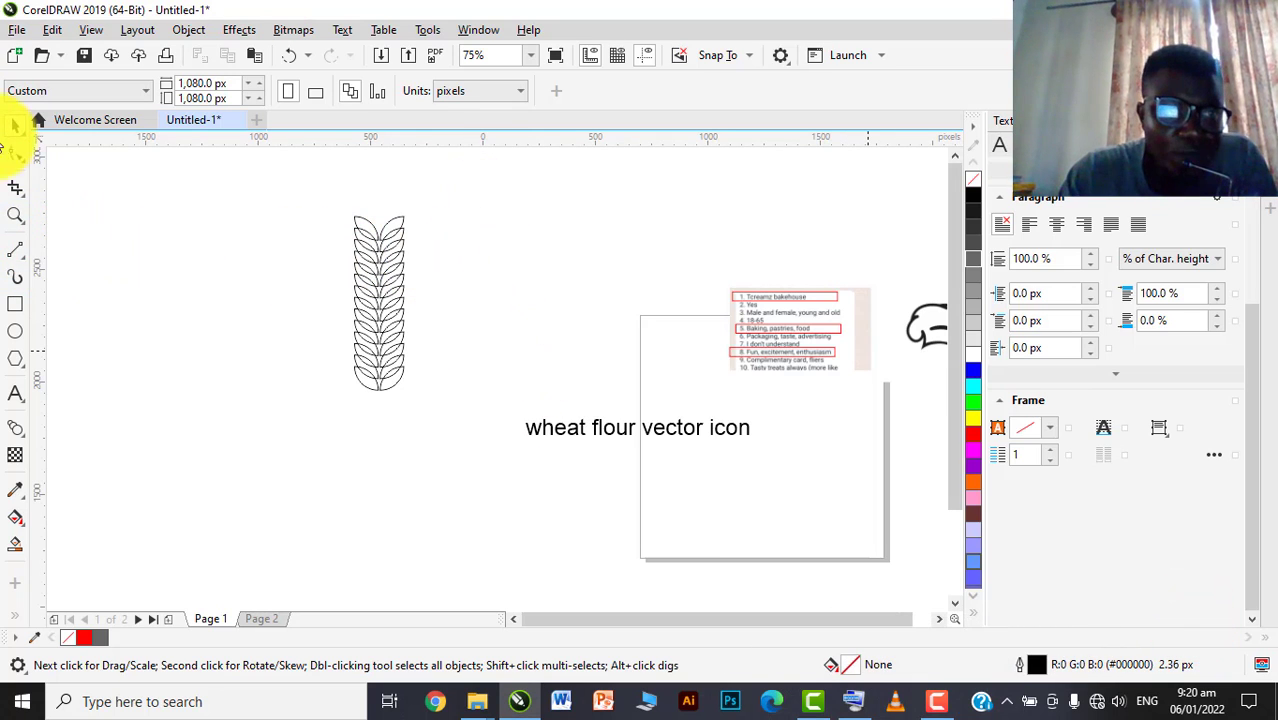
Draw a straight vertical line about 884 px tall beside the 12-step leaf column
{"action": "left_click", "coordinate": [15, 248]}
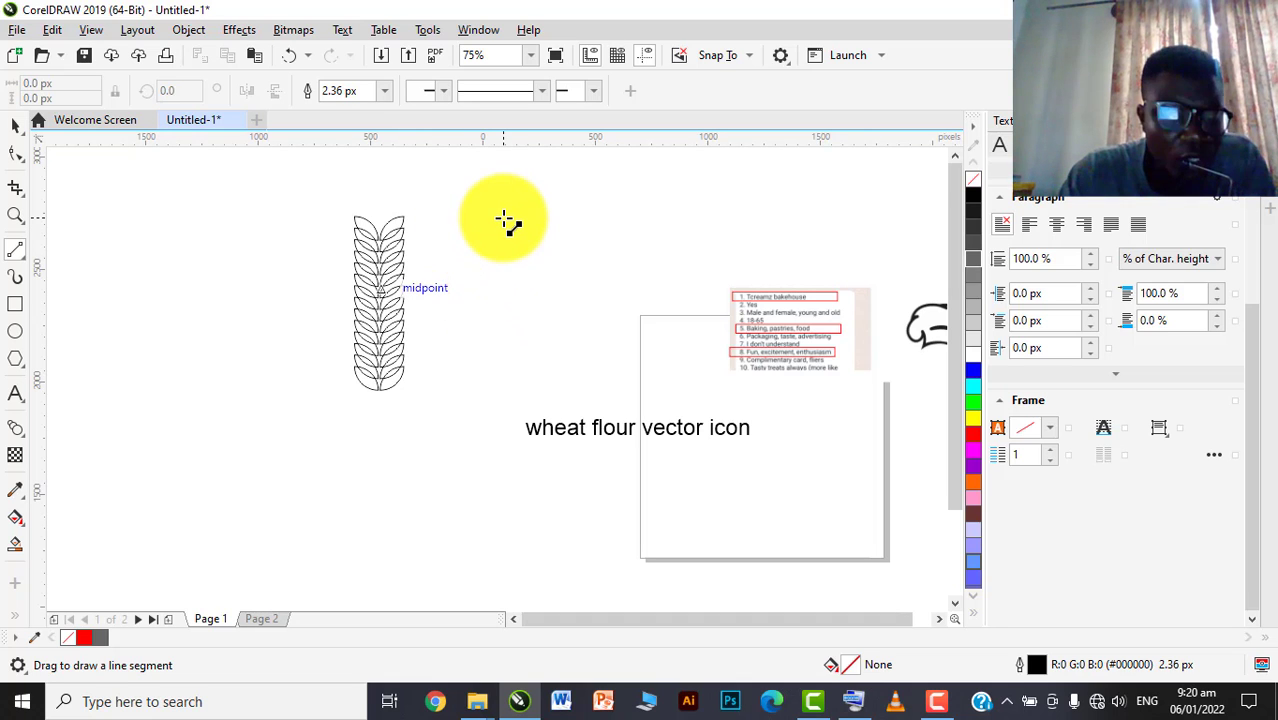
{"action": "left_click_drag", "start_coordinate": [522, 192], "coordinate": [522, 403]}
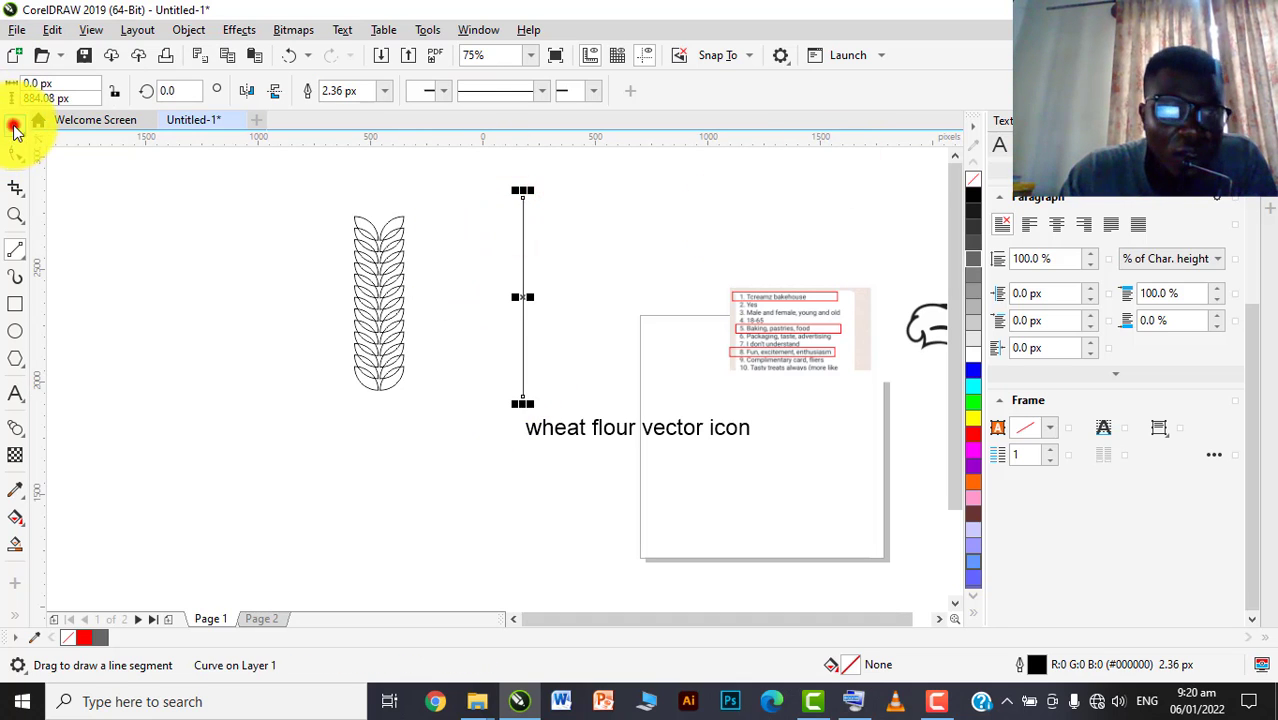
{"action": "left_click", "coordinate": [15, 127]}
Shift the 12-step leaf column toward the vertical line and move the line slightly closer to the leaves
{"action": "left_click", "coordinate": [365, 251]}
{"action": "scroll", "coordinate": [365, 248], "scroll_direction": "up", "scroll_amount": 2}
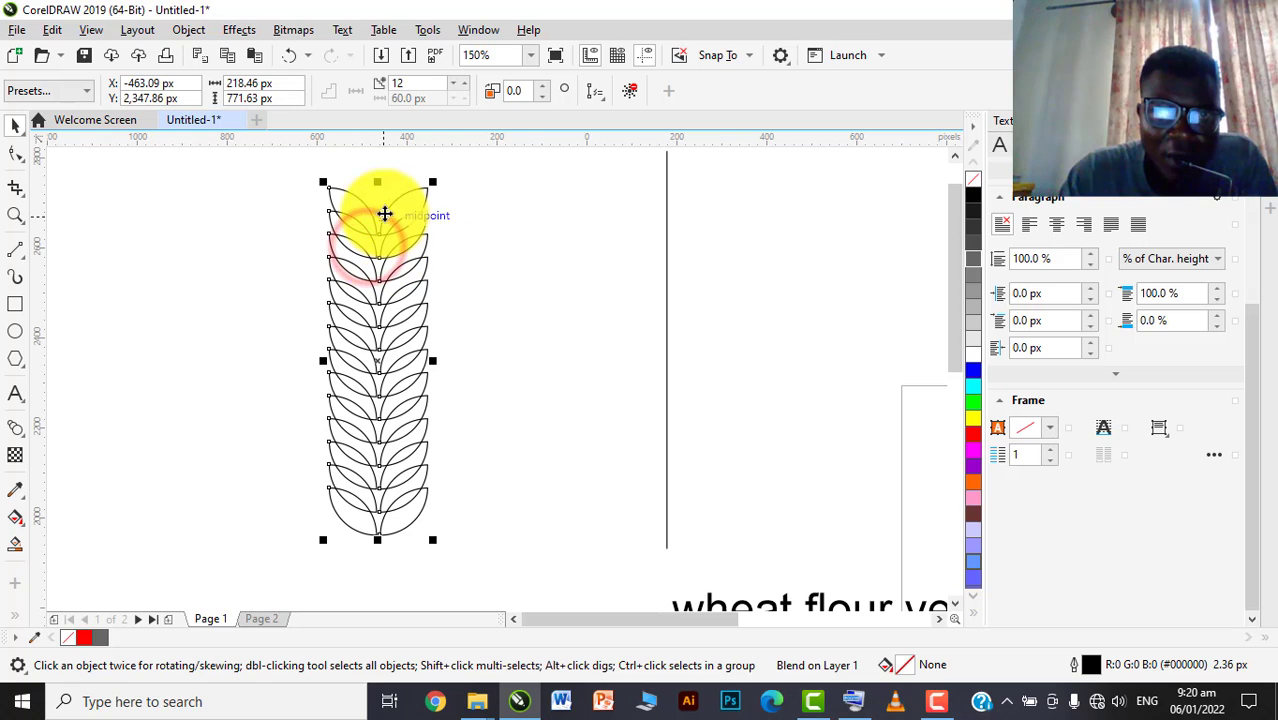
{"action": "left_click", "coordinate": [530, 306]}
{"action": "scroll", "coordinate": [444, 342], "scroll_direction": "down", "scroll_amount": 2}
{"action": "left_click_drag", "start_coordinate": [441, 325], "coordinate": [453, 317]}
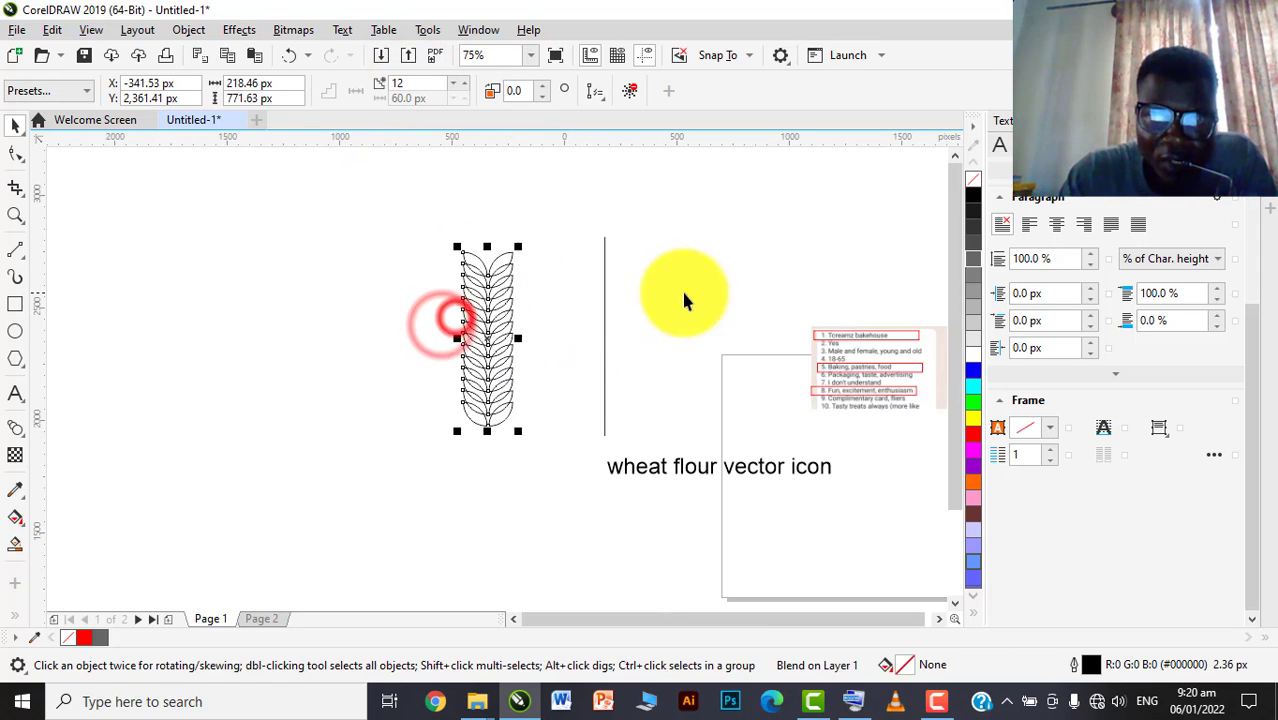
{"action": "left_click_drag", "start_coordinate": [604, 303], "coordinate": [585, 297]}
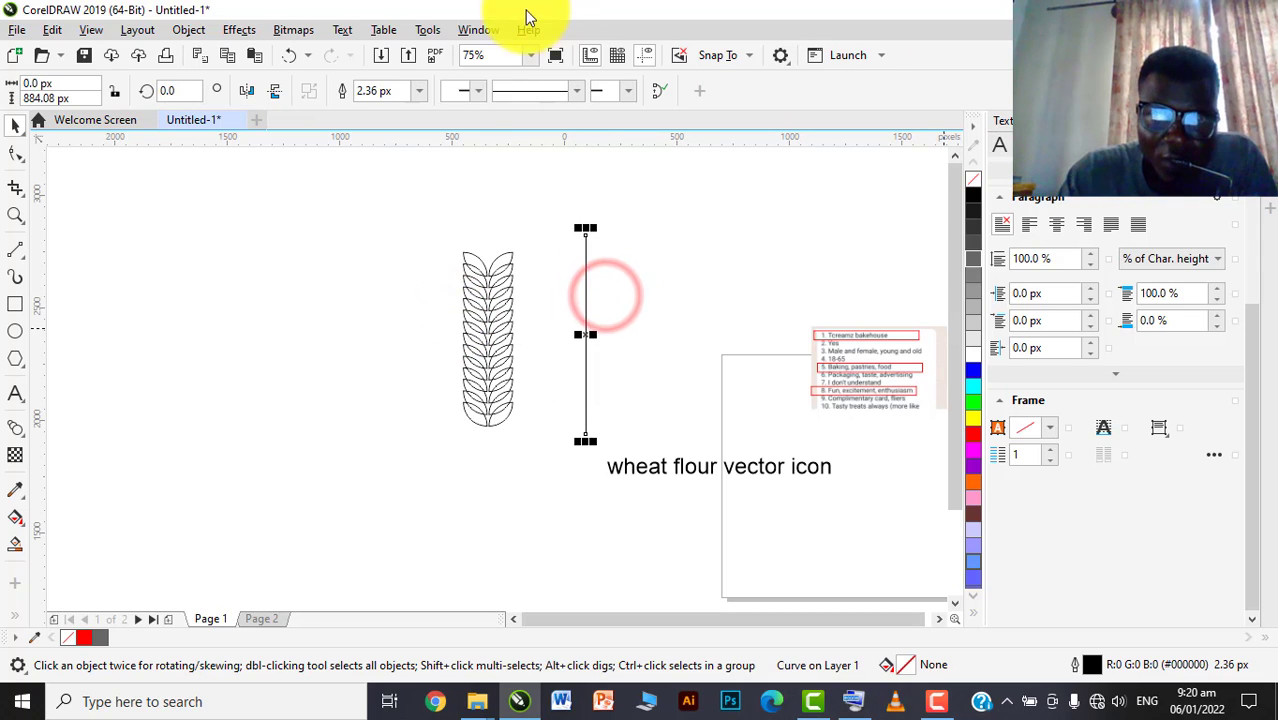
Fit the 12-step leaf blend to the vertical line as its new path
{"action": "left_click", "coordinate": [508, 308]}
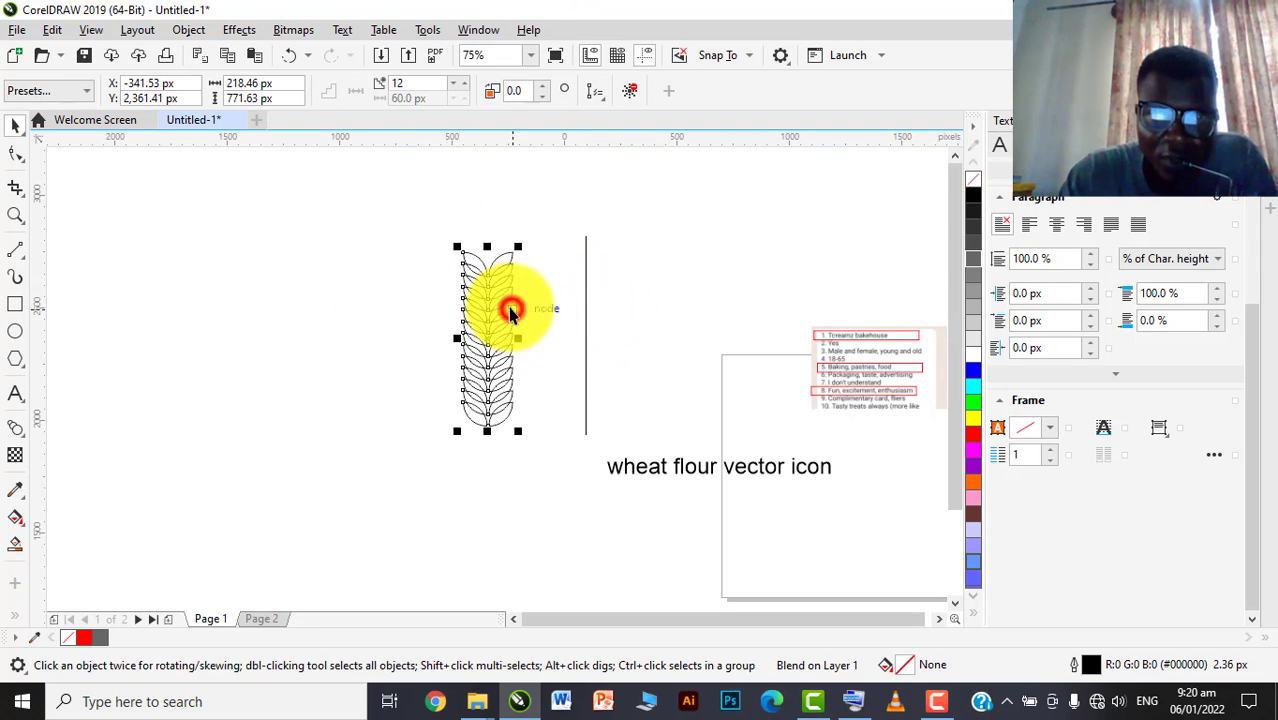
{"action": "left_click", "coordinate": [604, 100]}
{"action": "left_click", "coordinate": [615, 122]}
{"action": "left_click", "coordinate": [589, 311]}
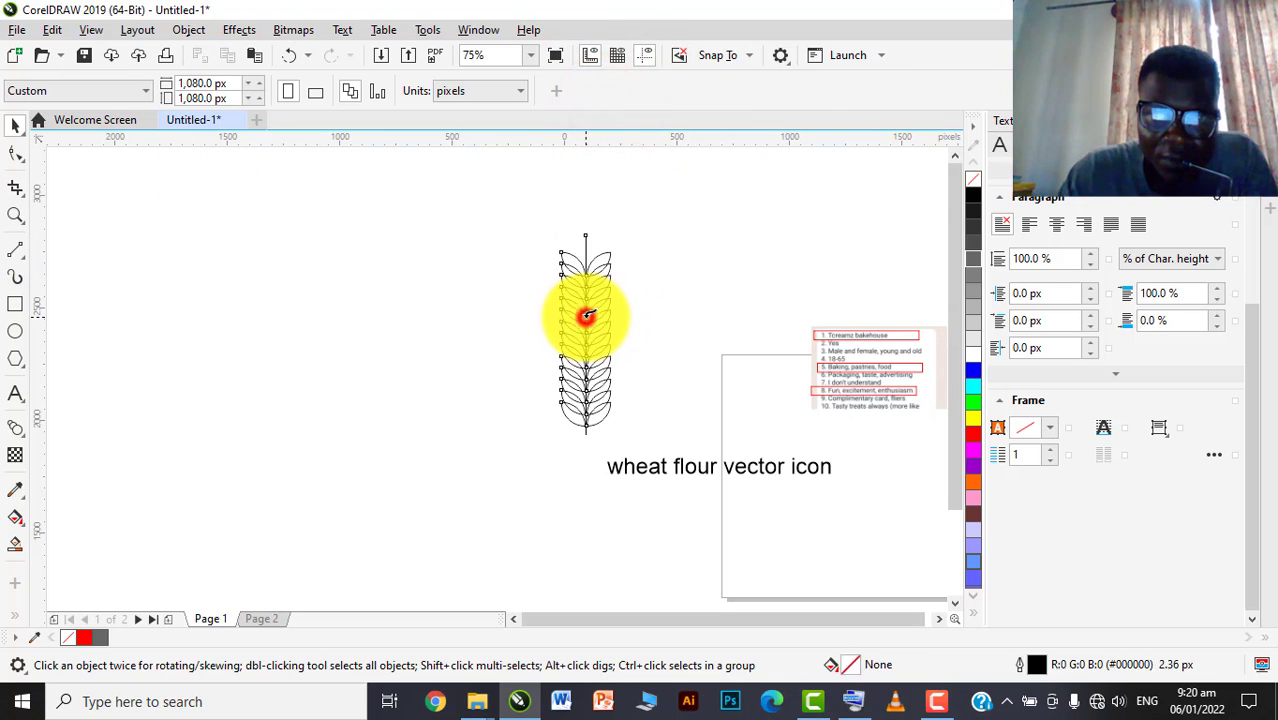
Select both end nodes of the vertical stem line with the Shape tool and convert the line to a curve
{"action": "double_click", "coordinate": [575, 247]}
{"action": "scroll", "coordinate": [570, 270], "scroll_direction": "up", "scroll_amount": 2}
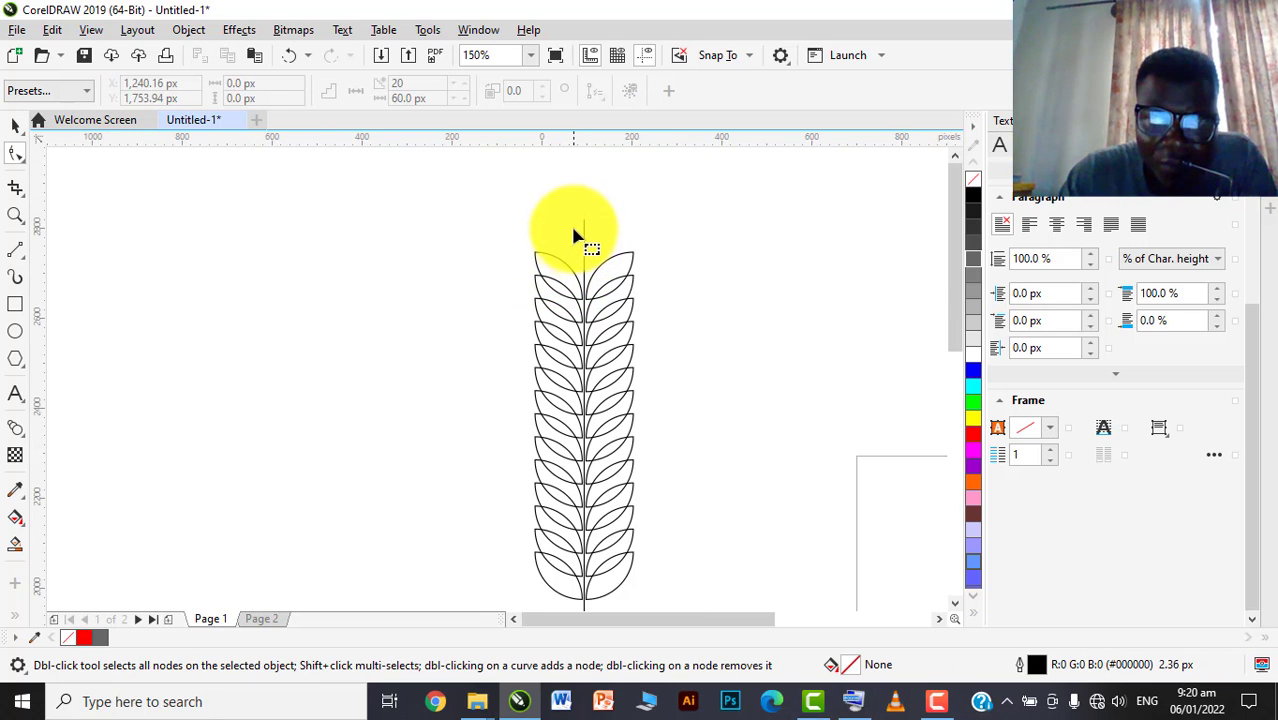
{"action": "double_click", "coordinate": [586, 216]}
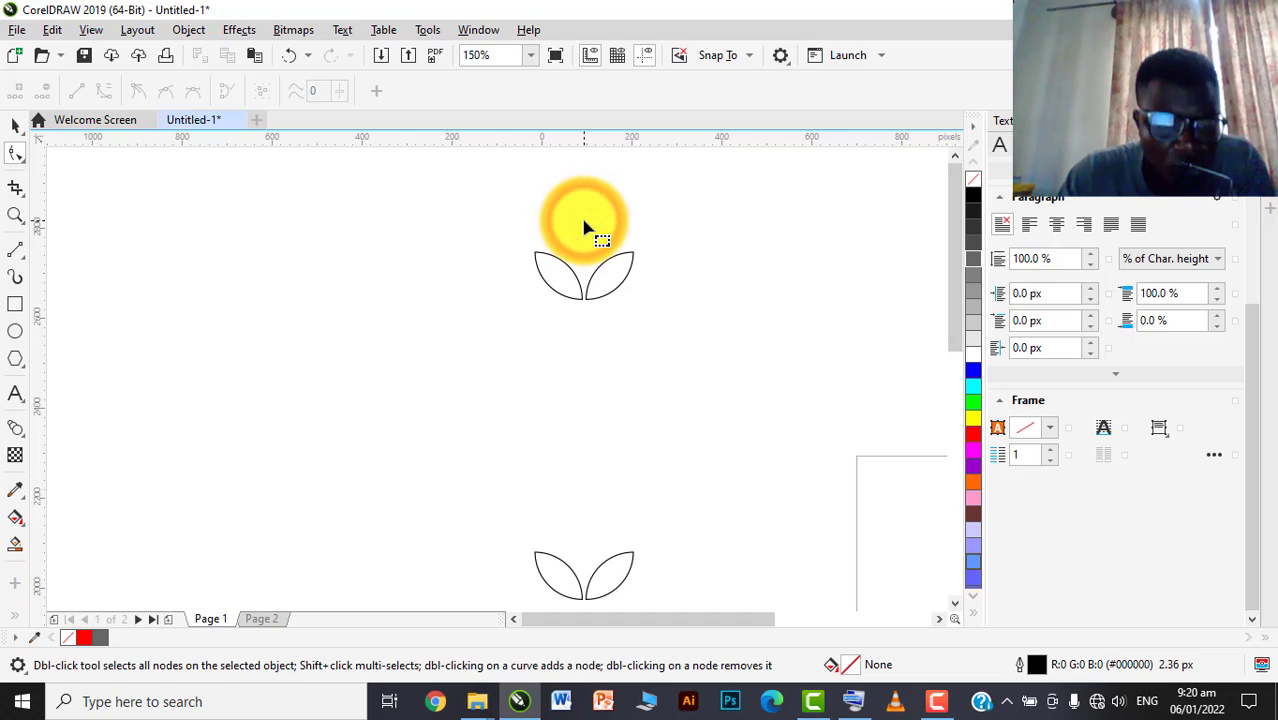
{"action": "key", "text": "ctrl+z"}
{"action": "left_click_drag", "start_coordinate": [615, 190], "coordinate": [526, 227]}
{"action": "scroll", "coordinate": [591, 205], "scroll_direction": "down", "scroll_amount": 1}
{"action": "scroll", "coordinate": [562, 411], "scroll_direction": "up", "scroll_amount": 1}
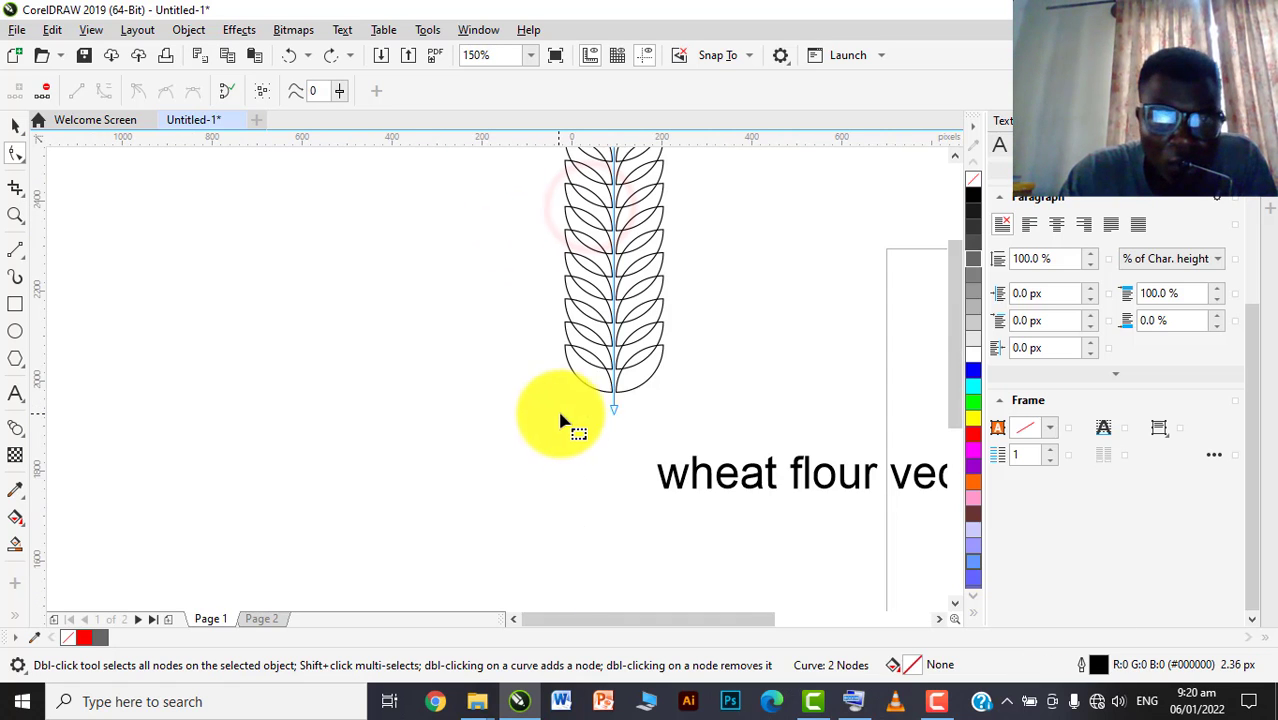
{"action": "left_click_drag", "start_coordinate": [642, 393], "coordinate": [580, 424]}
{"action": "left_click", "coordinate": [106, 91]}
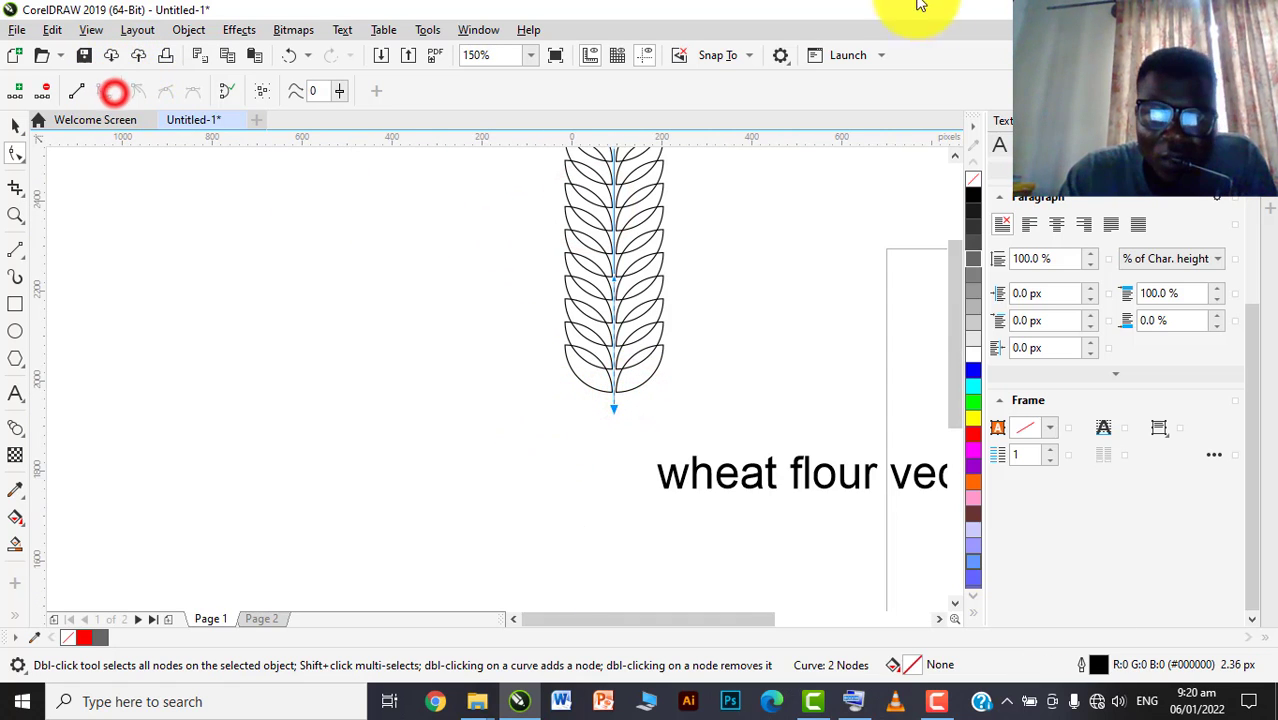
Bend the middle of the stem curve to the left so the leaf pairs follow an arc
{"action": "scroll", "coordinate": [622, 497], "scroll_direction": "down", "scroll_amount": 1}
{"action": "scroll", "coordinate": [600, 355], "scroll_direction": "up", "scroll_amount": 1}
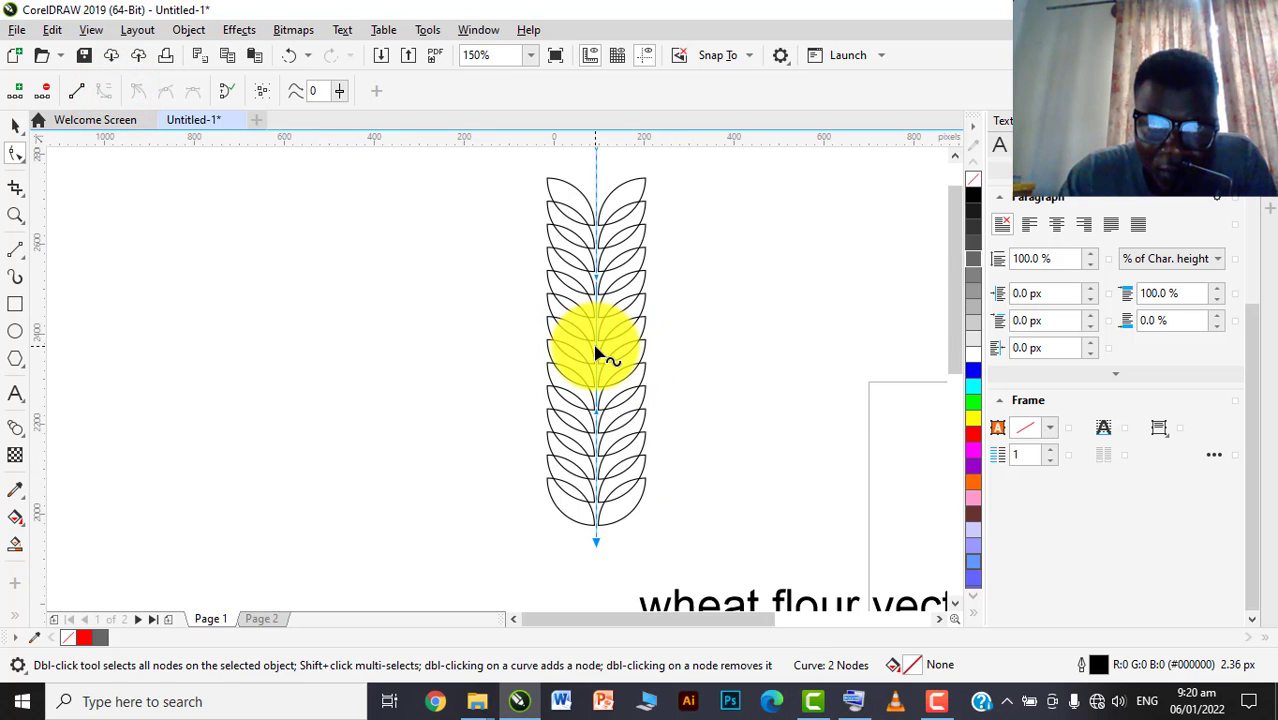
{"action": "left_click_drag", "start_coordinate": [595, 352], "coordinate": [528, 351]}
{"action": "scroll", "coordinate": [490, 362], "scroll_direction": "down", "scroll_amount": 1}
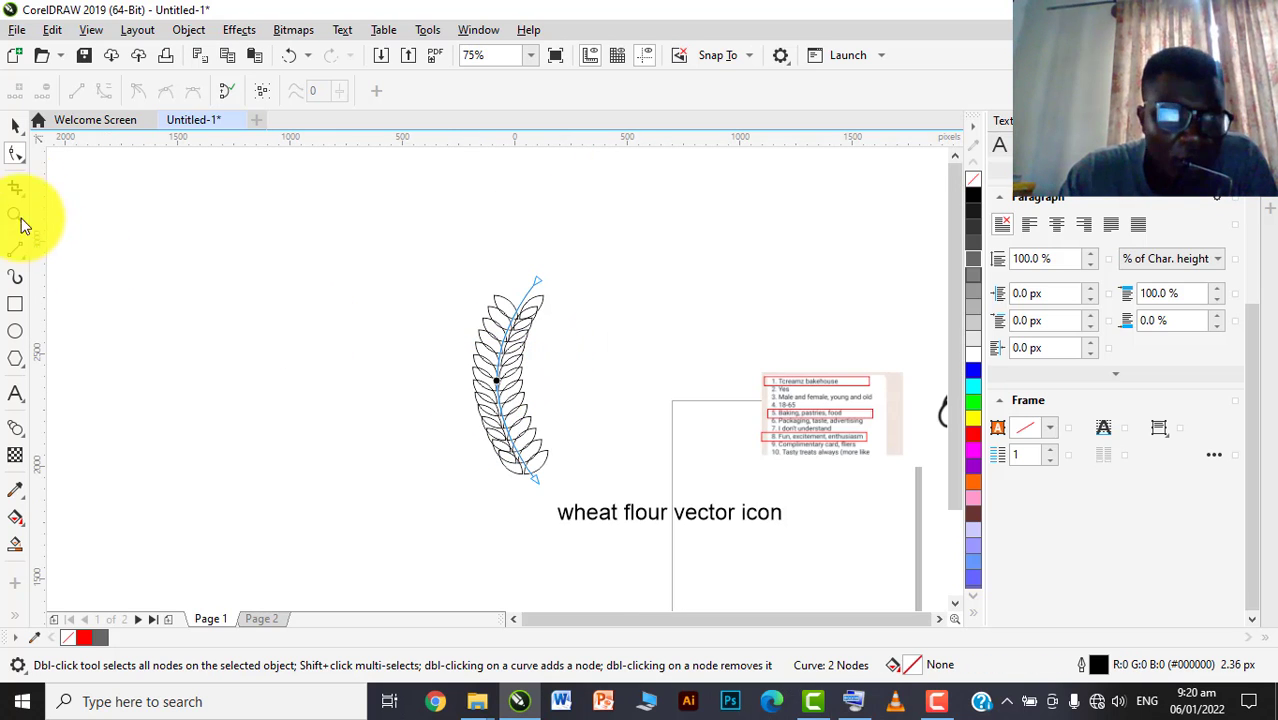
{"action": "left_click", "coordinate": [15, 125]}
{"action": "left_click", "coordinate": [639, 354]}
Rotate the bottom control leaf pair about 31.6° counter-clockwise to align the leaves with the curved stem
{"action": "scroll", "coordinate": [575, 460], "scroll_direction": "up", "scroll_amount": 2}
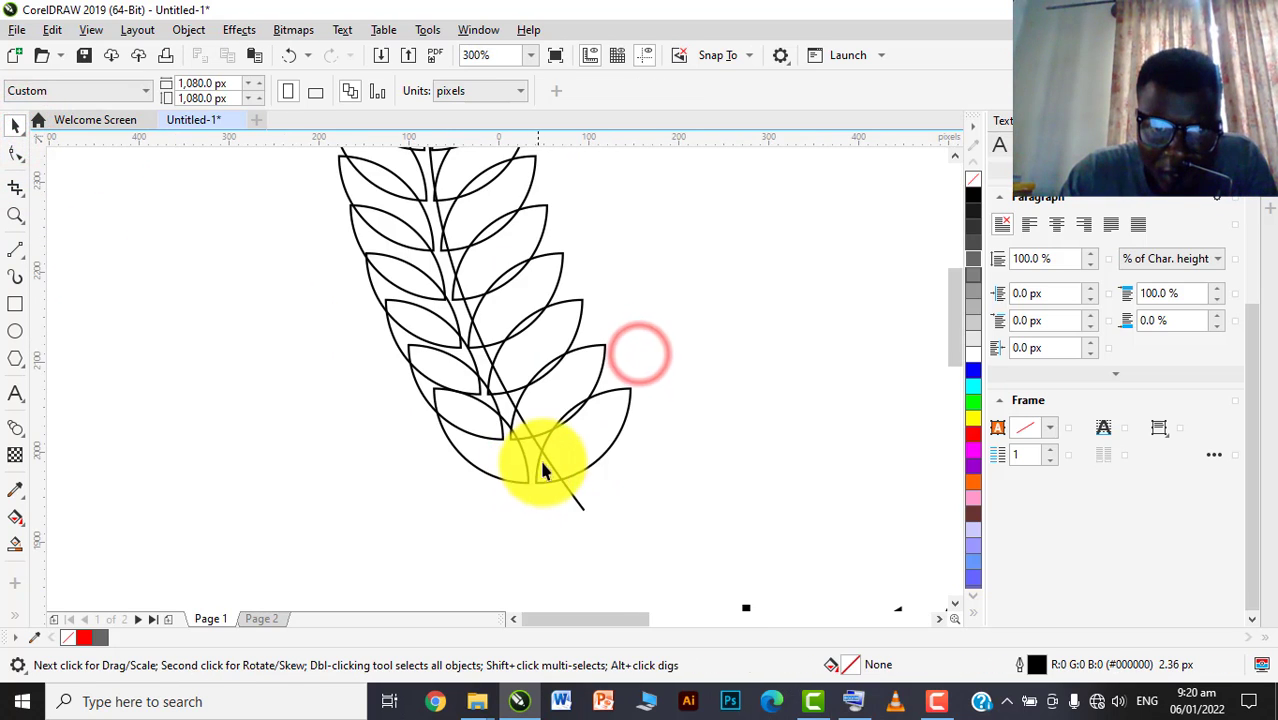
{"action": "left_click", "coordinate": [579, 471]}
{"action": "left_click", "coordinate": [582, 473]}
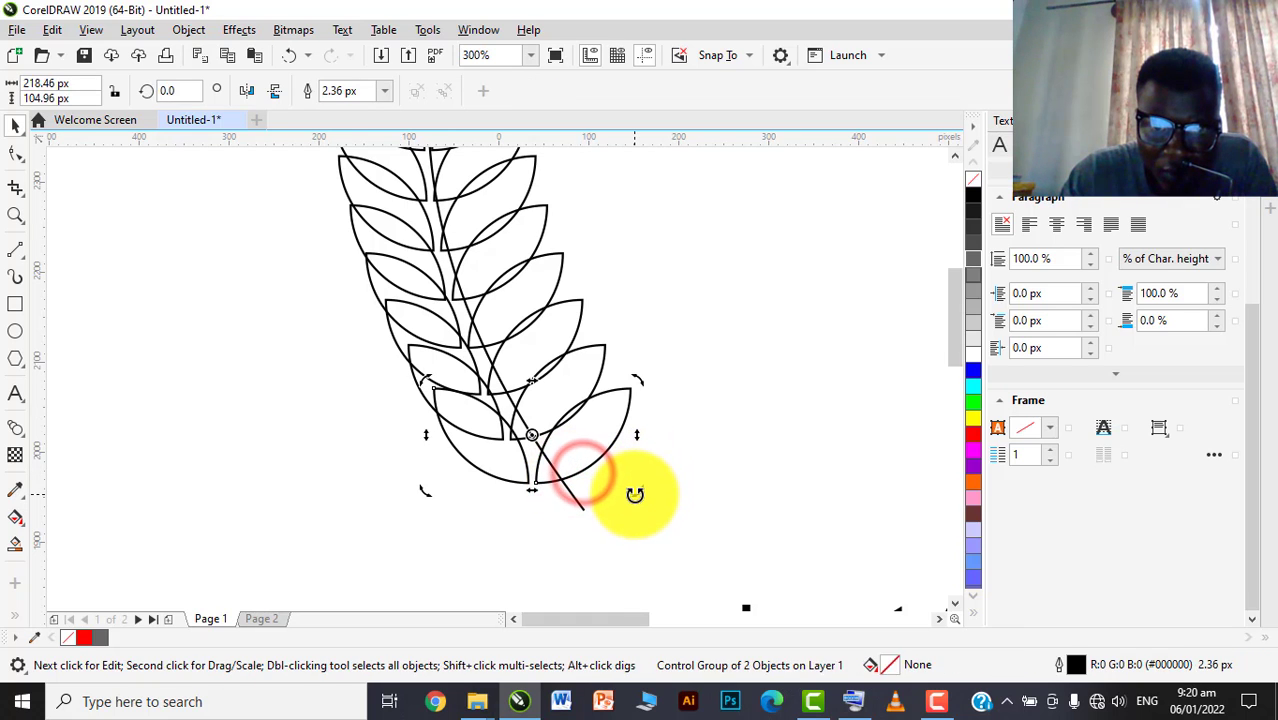
{"action": "left_click_drag", "start_coordinate": [633, 491], "coordinate": [651, 427]}
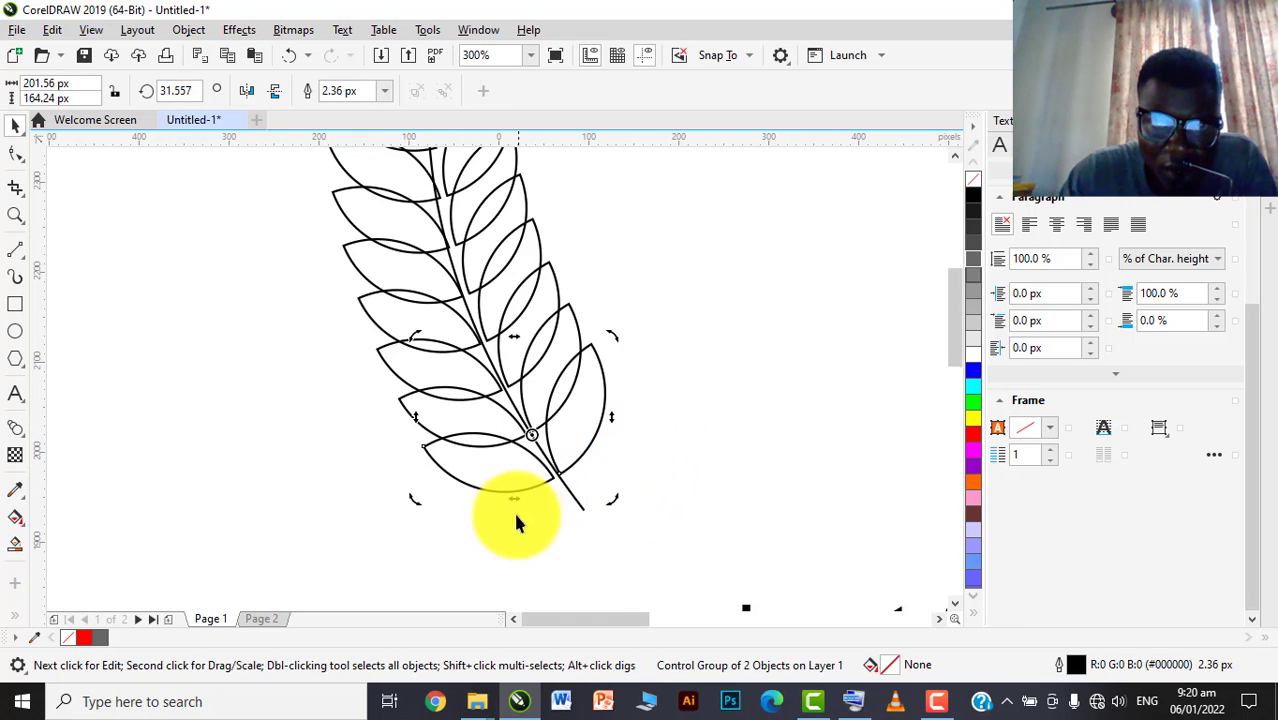
{"action": "scroll", "coordinate": [510, 520], "scroll_direction": "down", "scroll_amount": 1}
{"action": "left_click", "coordinate": [602, 366]}
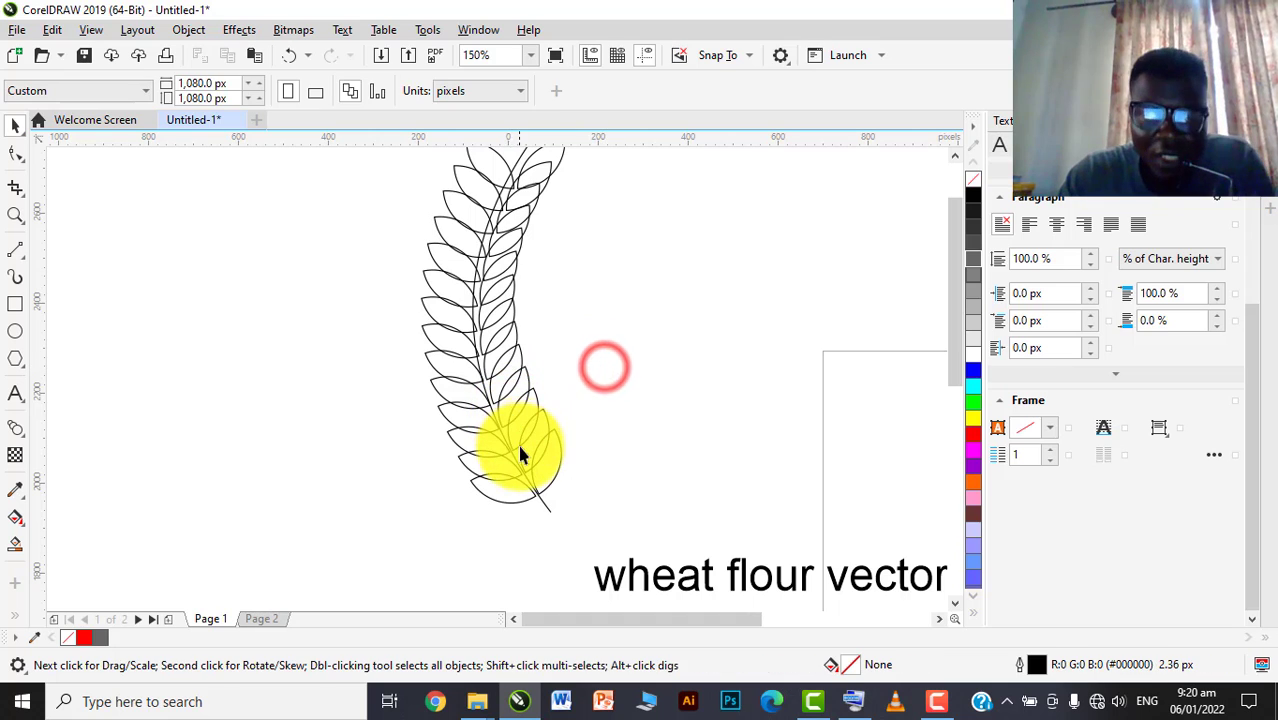
{"action": "scroll", "coordinate": [520, 447], "scroll_direction": "down", "scroll_amount": 1}
{"action": "scroll", "coordinate": [538, 370], "scroll_direction": "up", "scroll_amount": 1}
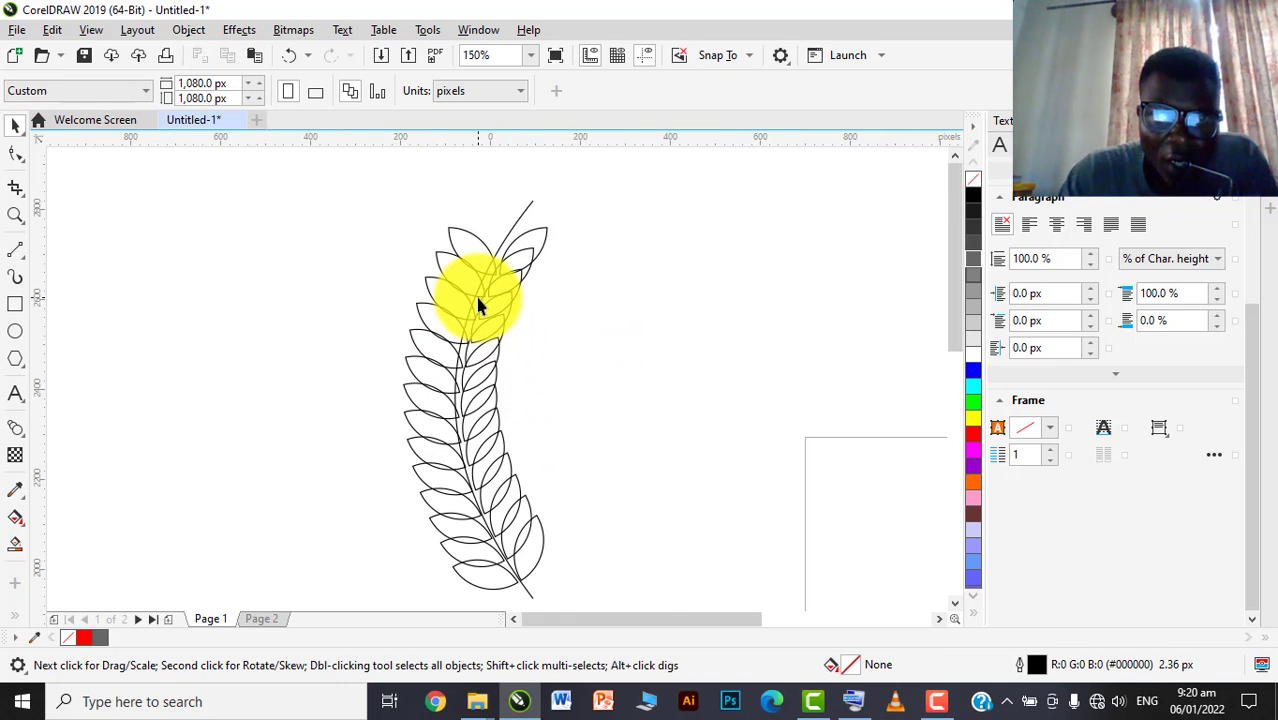
Undo the leaf-pair rotation and the bending of the stem
{"action": "left_click", "coordinate": [489, 284]}
{"action": "key", "text": "ctrl+z"}
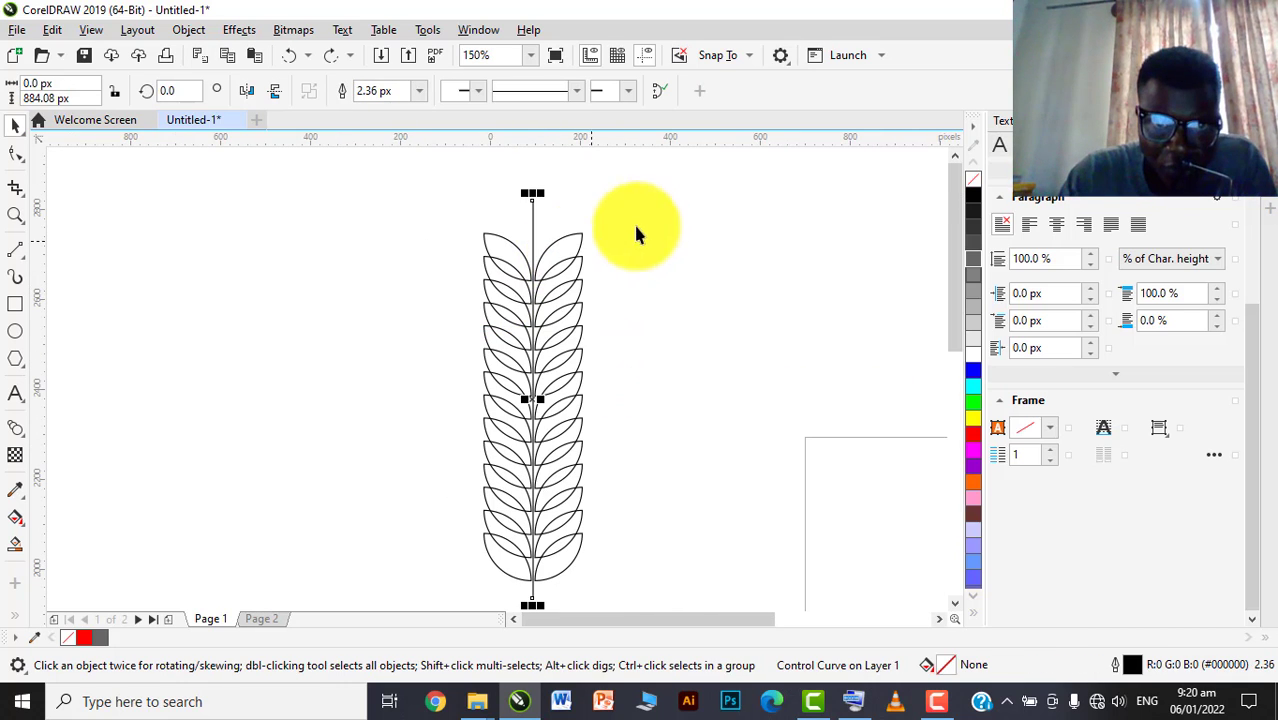
{"action": "left_click", "coordinate": [641, 224]}
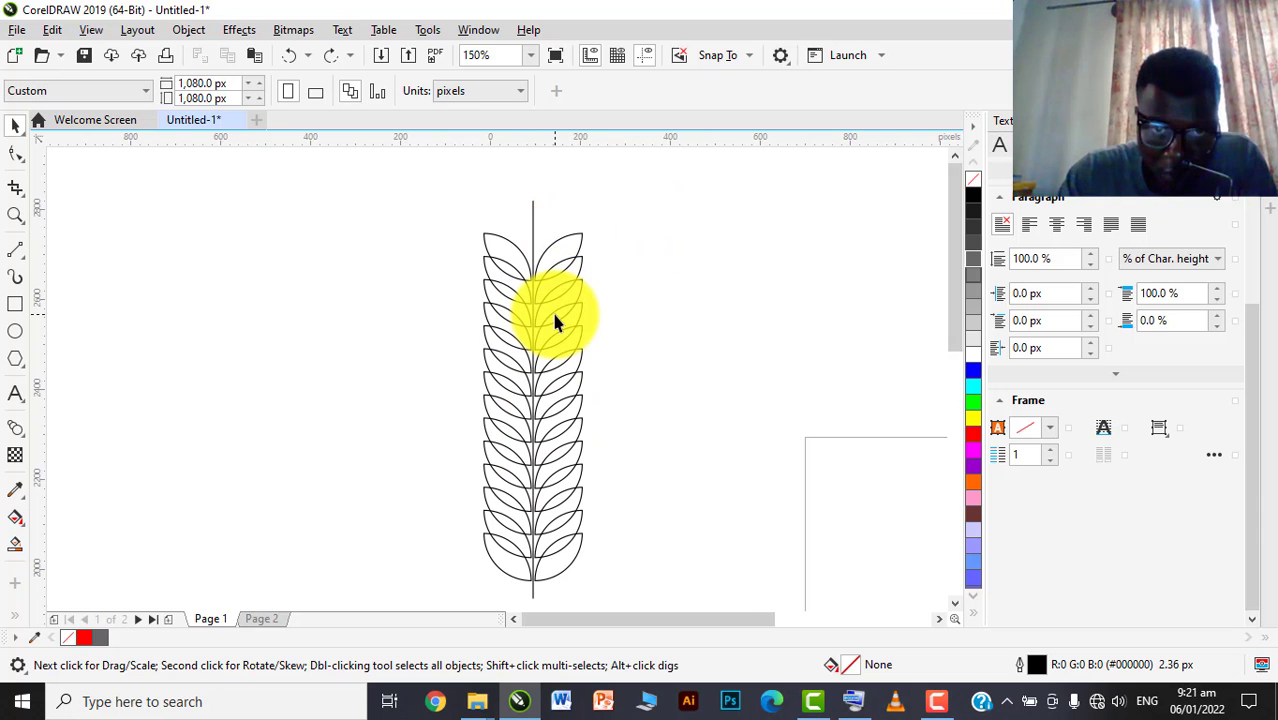
Inspect the blend's end leaf pairs and the option for breaking the whole blend apart, leaving the blend intact
{"action": "left_click", "coordinate": [583, 231]}
{"action": "left_click", "coordinate": [570, 556]}
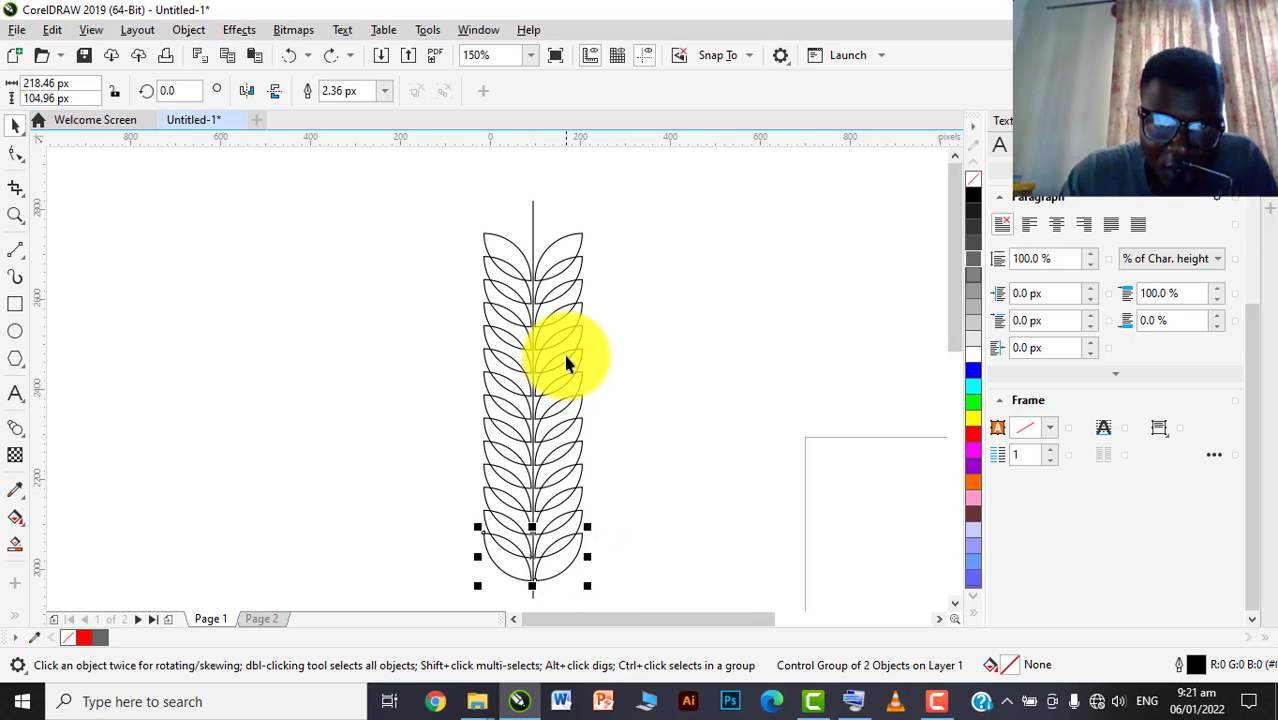
{"action": "left_click", "coordinate": [499, 383]}
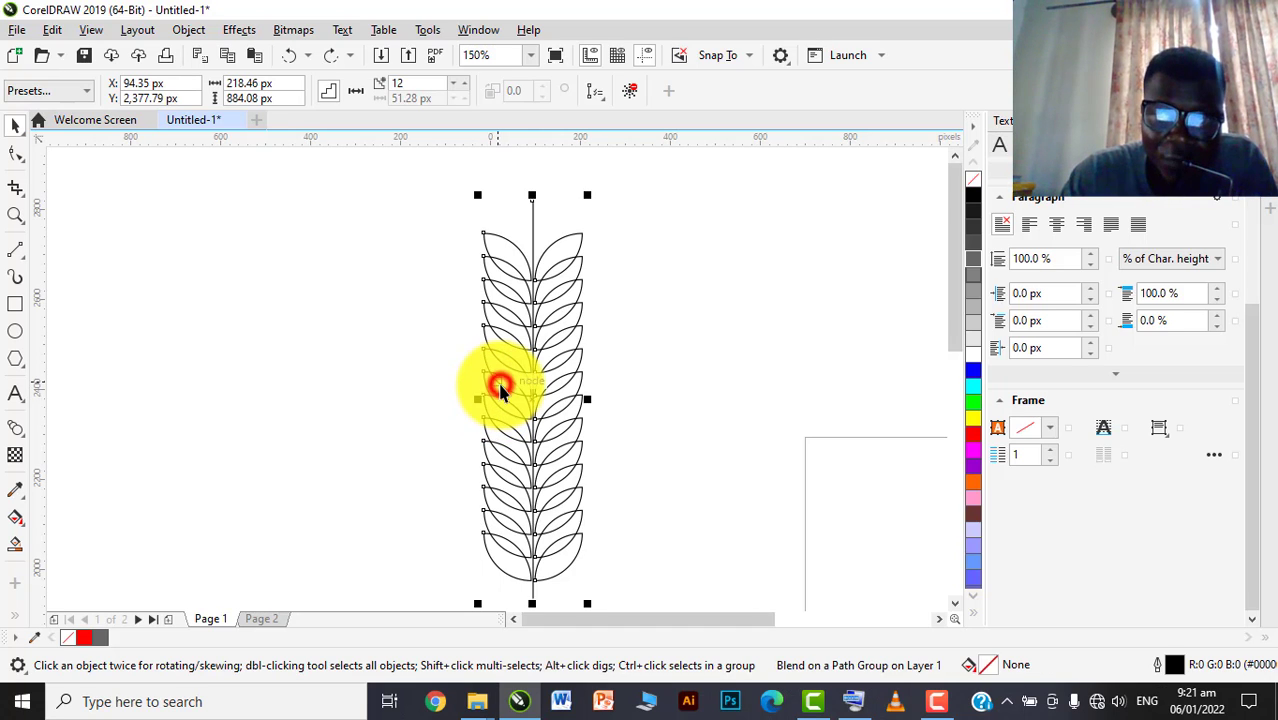
{"action": "right_click", "coordinate": [500, 385]}
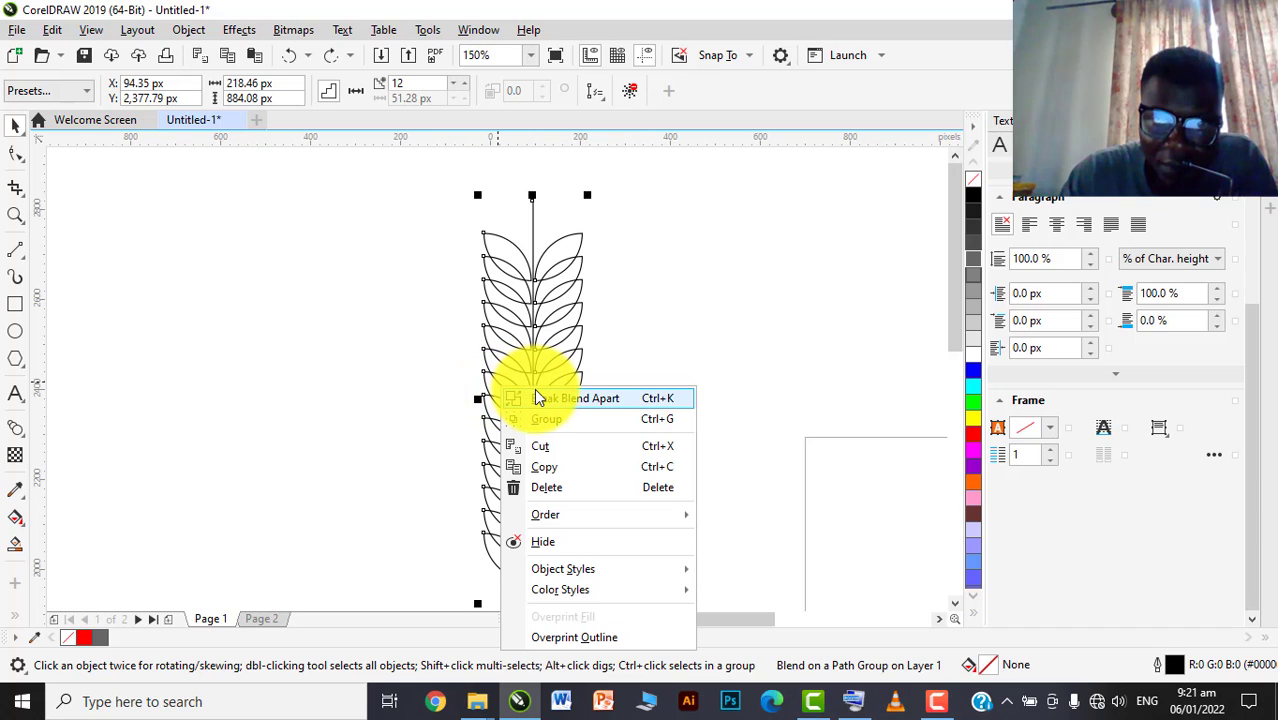
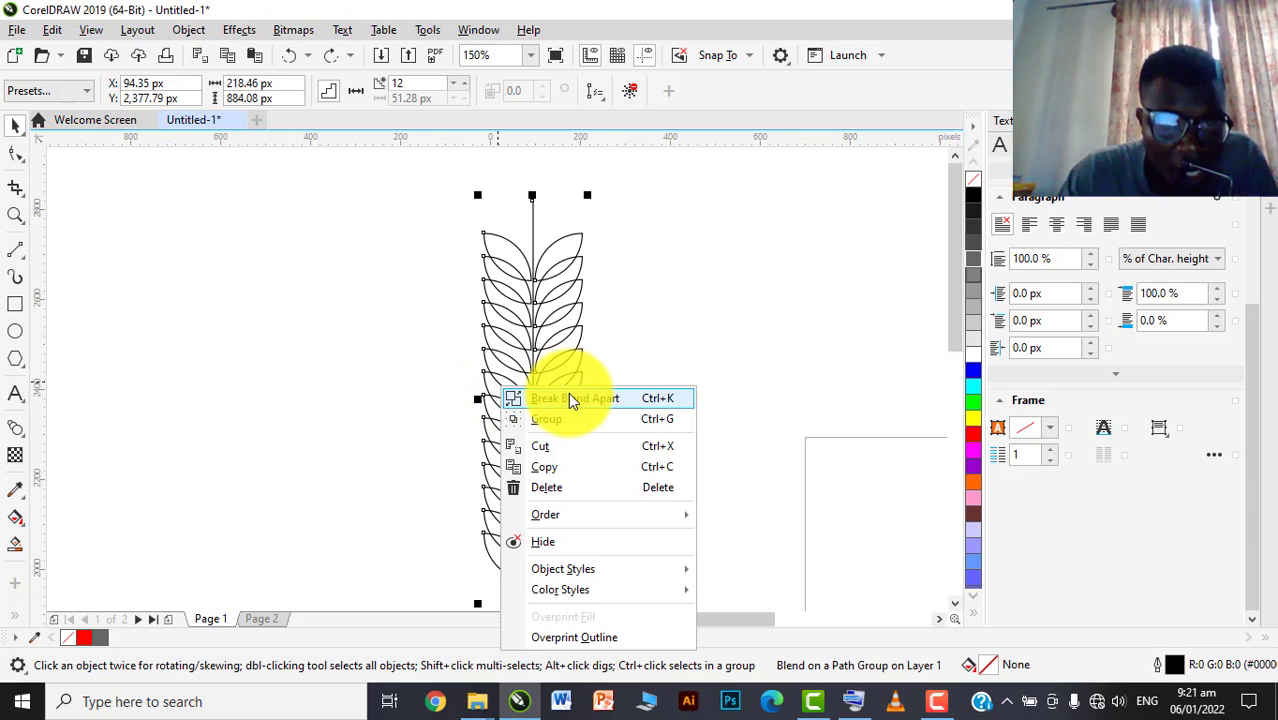
{"action": "left_click", "coordinate": [645, 322]}
{"action": "left_click", "coordinate": [676, 235]}
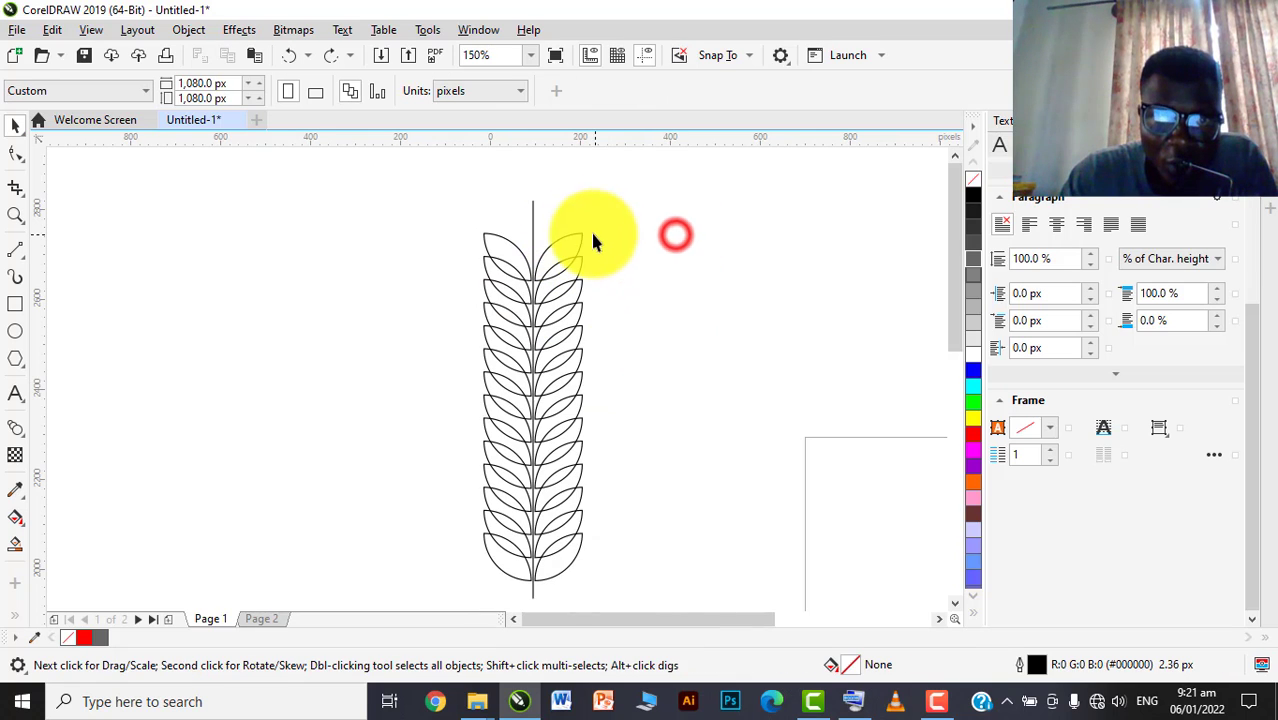
Select the top leaf pair, the whole blend and the bottom leaf pair in turn to identify the blend's control objects
{"action": "left_click", "coordinate": [571, 238]}
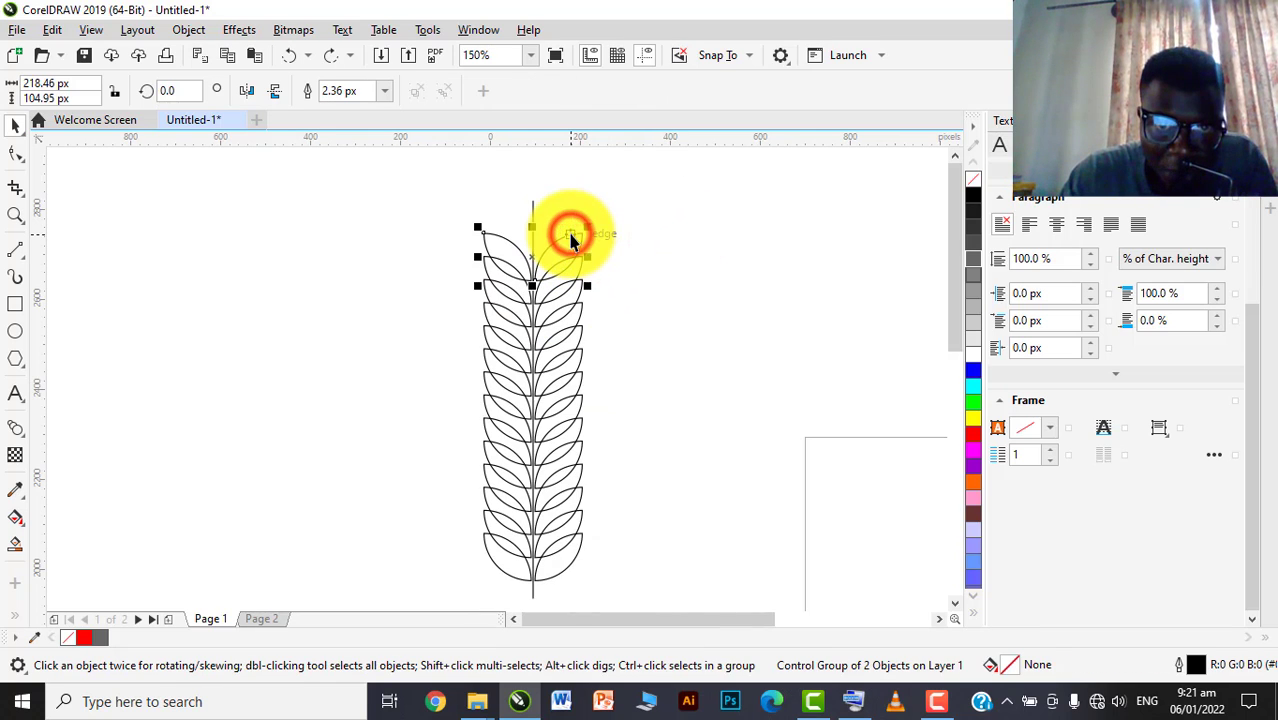
{"action": "left_click", "coordinate": [563, 357]}
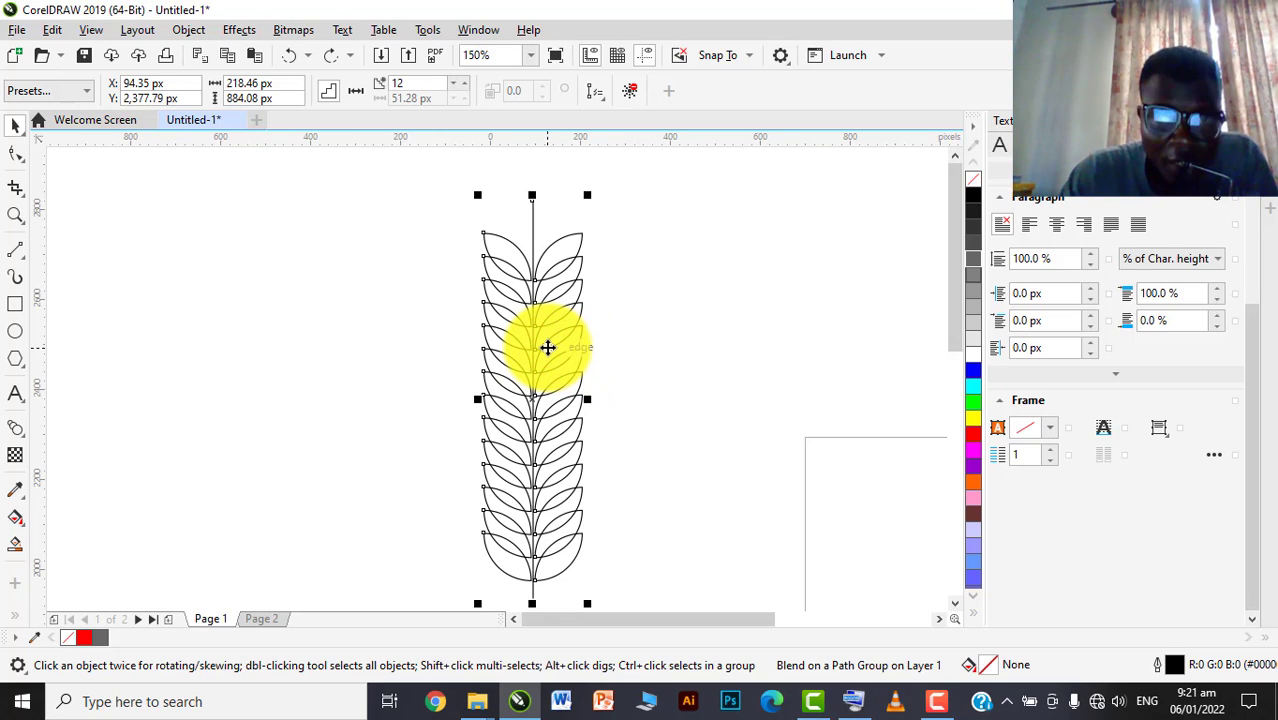
{"action": "left_click", "coordinate": [648, 289]}
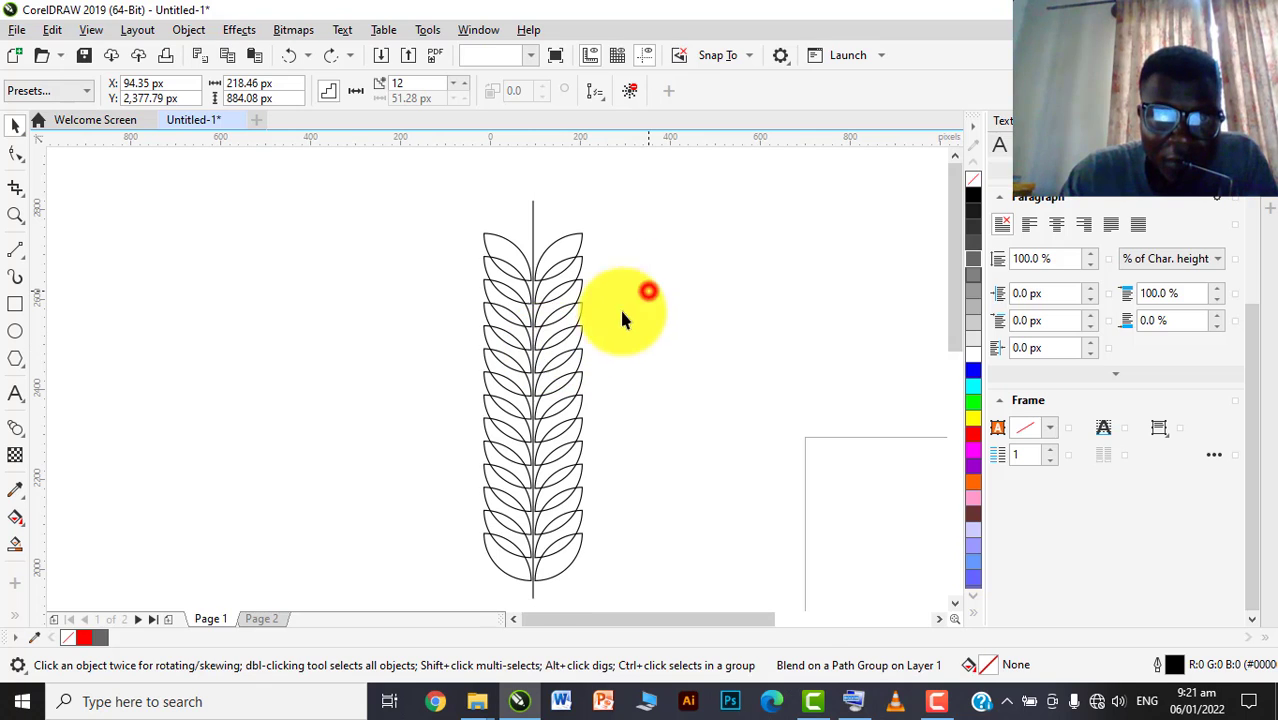
{"action": "left_click", "coordinate": [582, 349]}
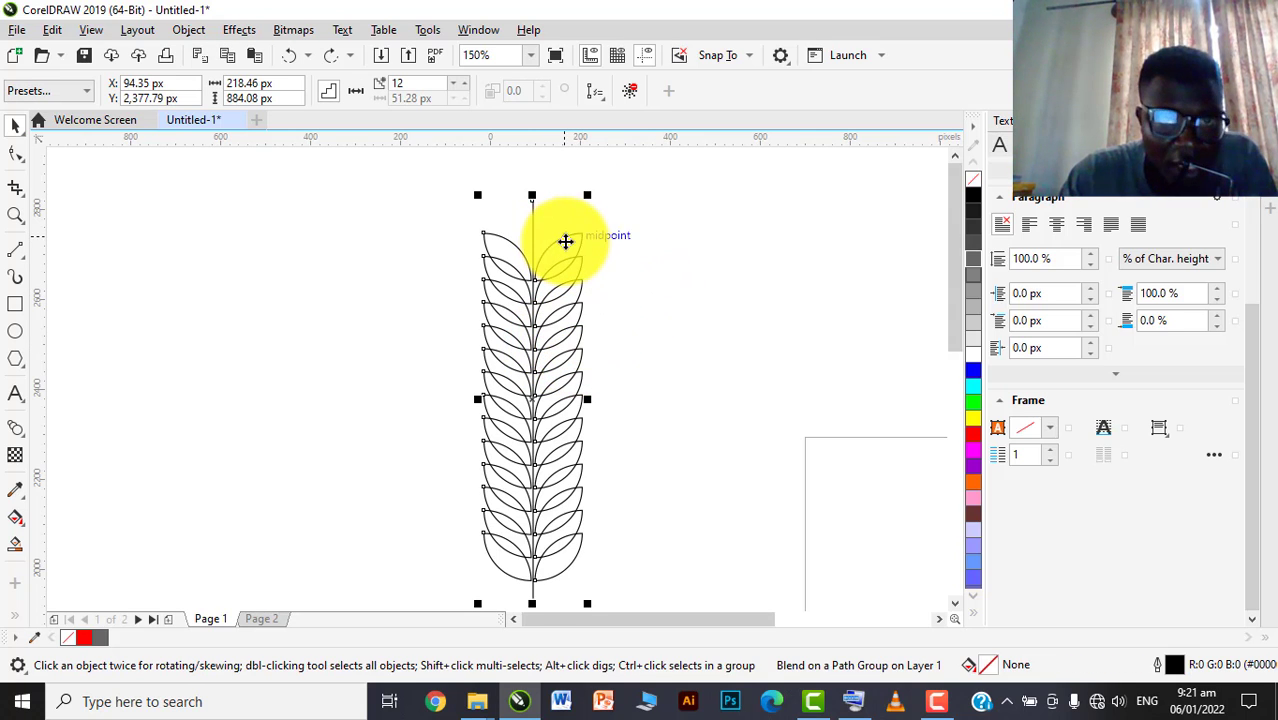
{"action": "left_click", "coordinate": [607, 222]}
{"action": "left_click", "coordinate": [572, 237]}
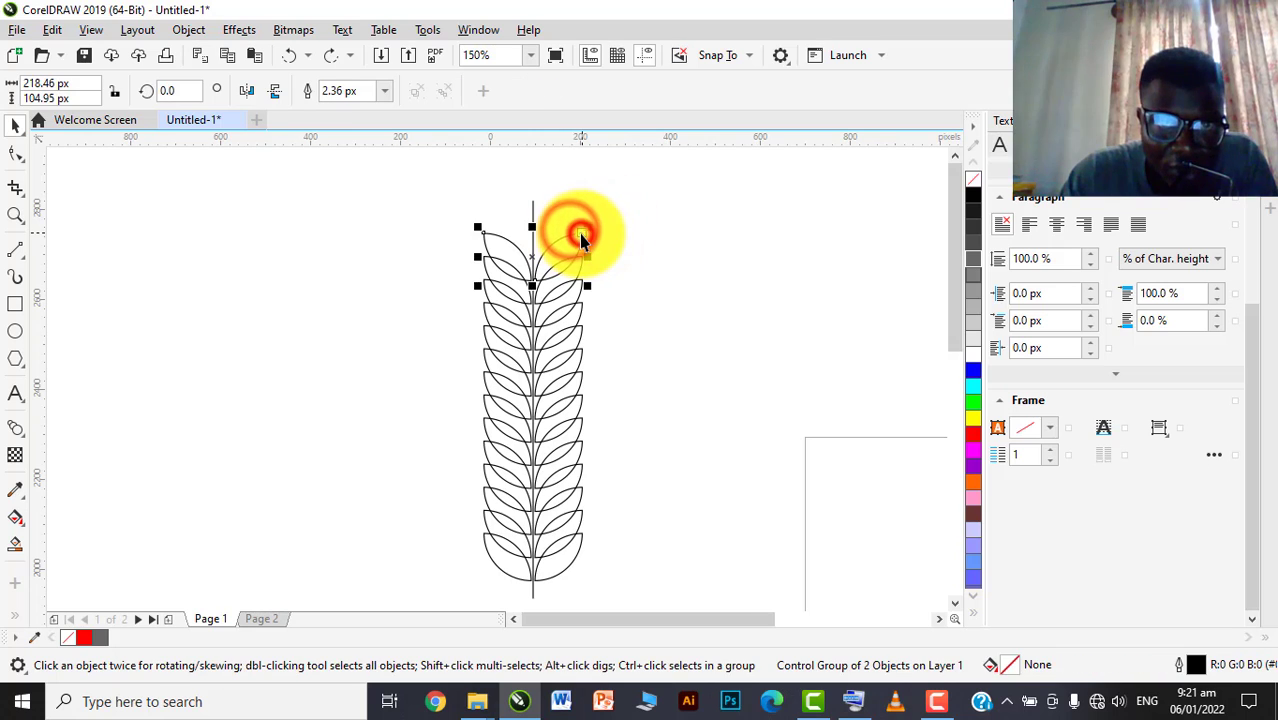
{"action": "left_click", "coordinate": [568, 560]}
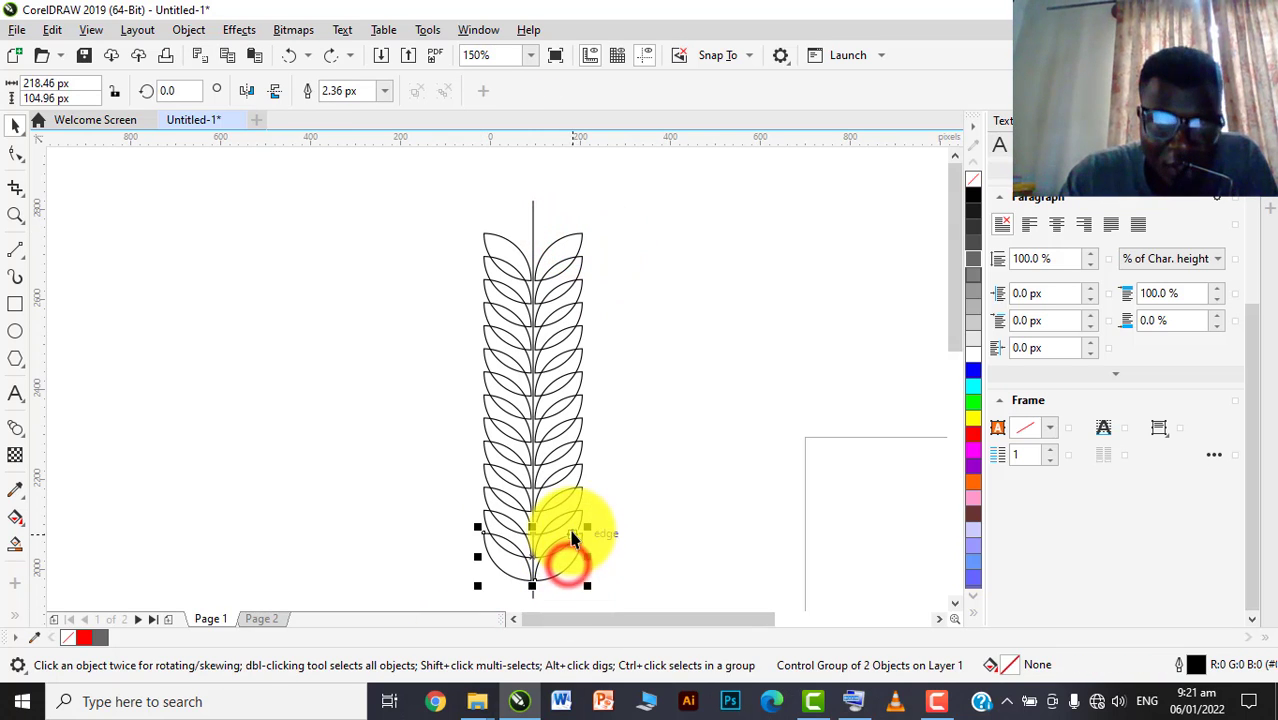
Bend the vertical stem line into a curve bowing left at its middle so the blended leaves follow it
{"action": "left_click", "coordinate": [598, 421]}
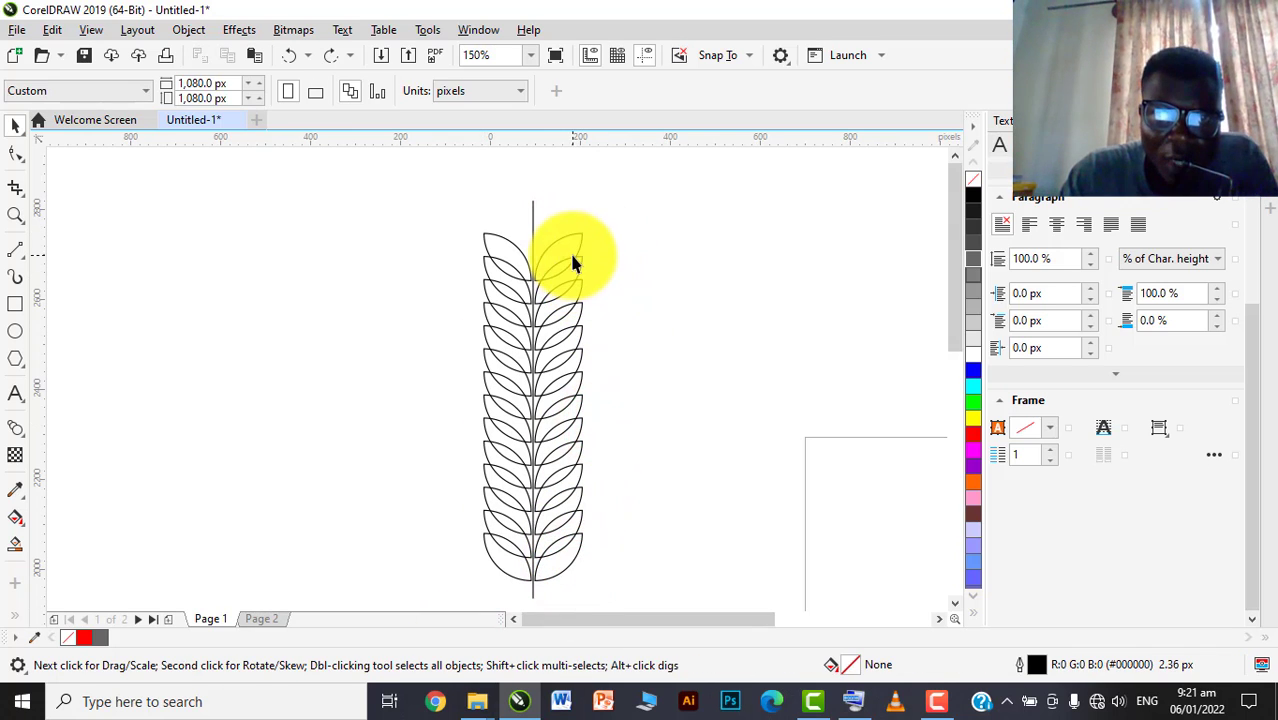
{"action": "double_click", "coordinate": [533, 243]}
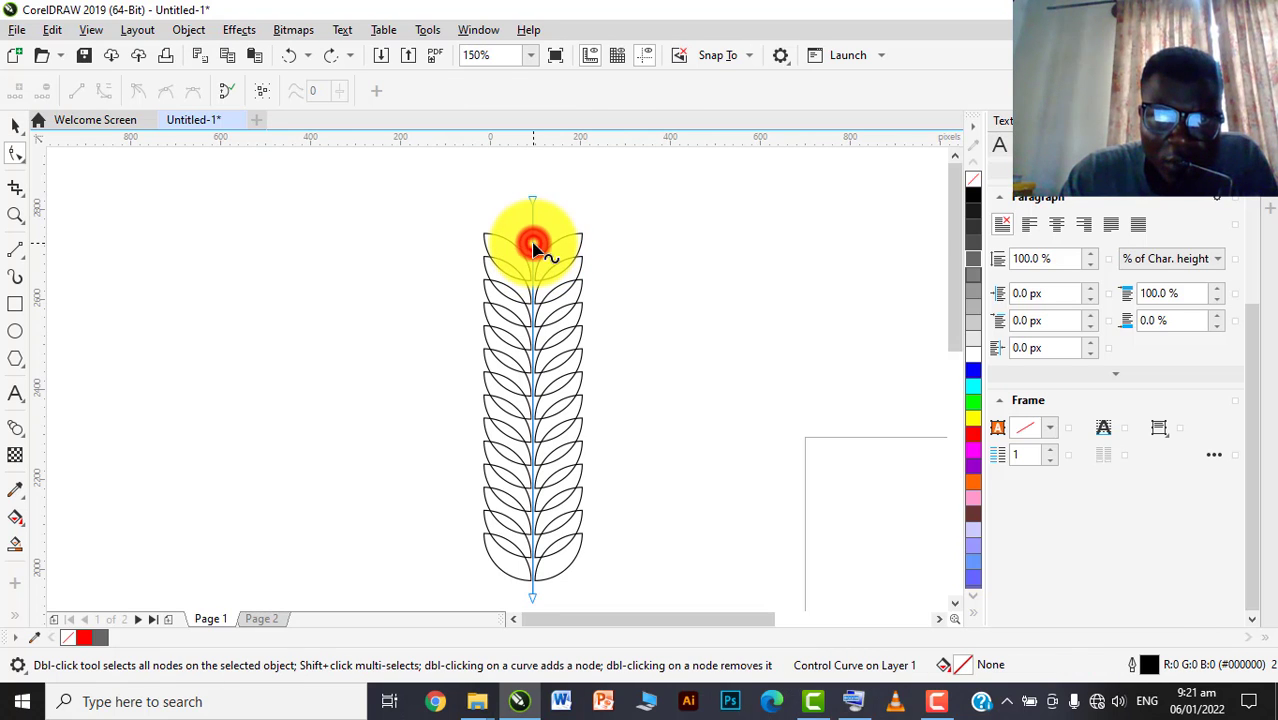
{"action": "left_click_drag", "start_coordinate": [579, 575], "coordinate": [480, 607]}
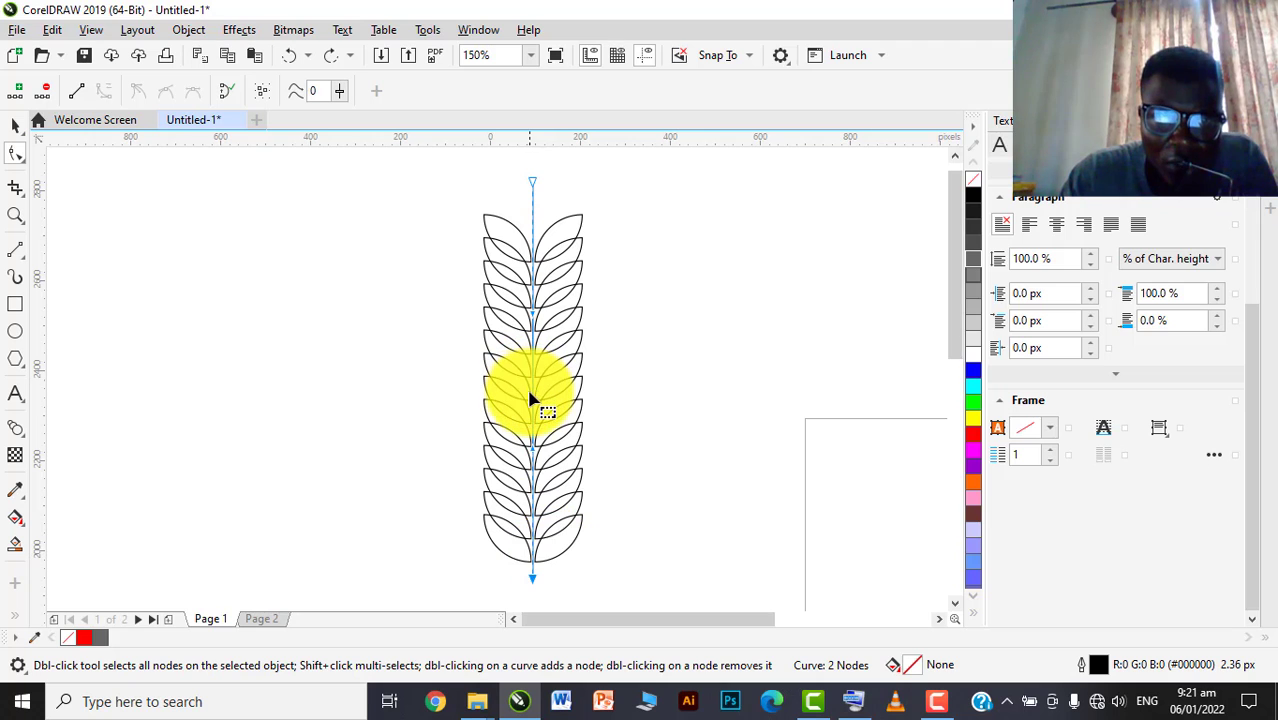
{"action": "left_click_drag", "start_coordinate": [533, 400], "coordinate": [482, 399]}
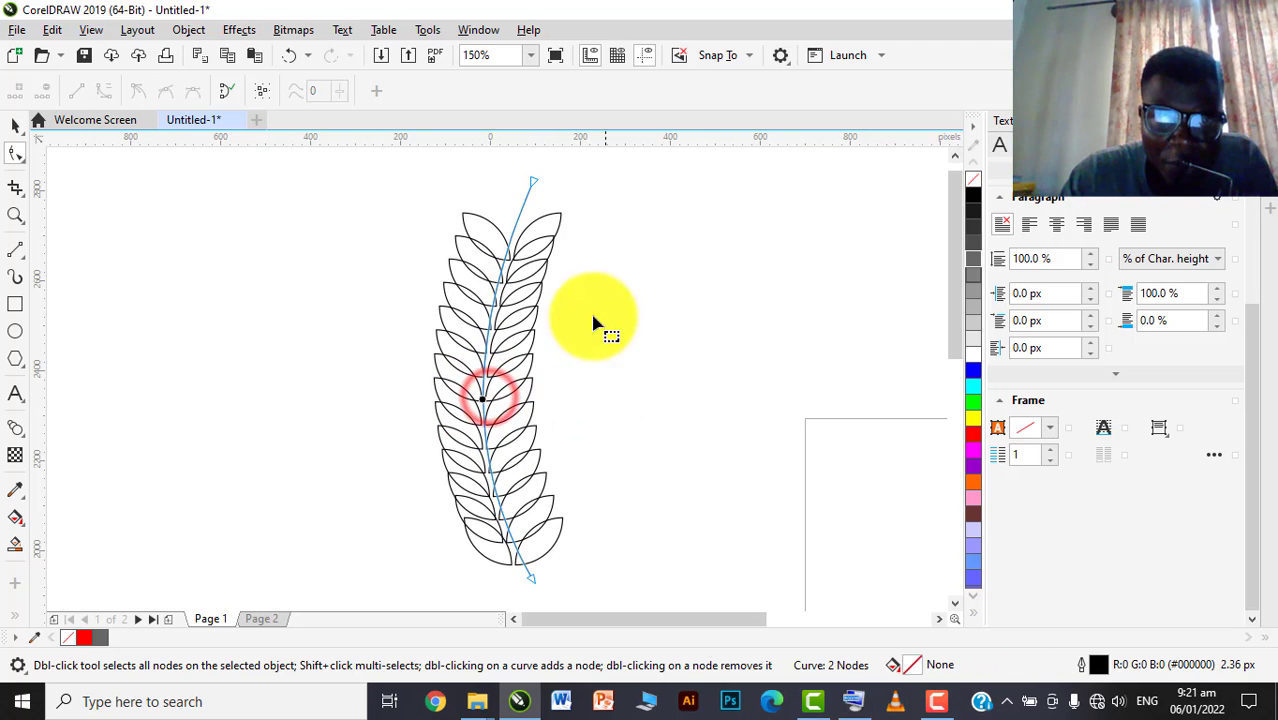
Rotate the top control leaf pair about 12° clockwise to follow the curved stem
{"action": "left_click", "coordinate": [22, 125]}
{"action": "left_click", "coordinate": [561, 214]}
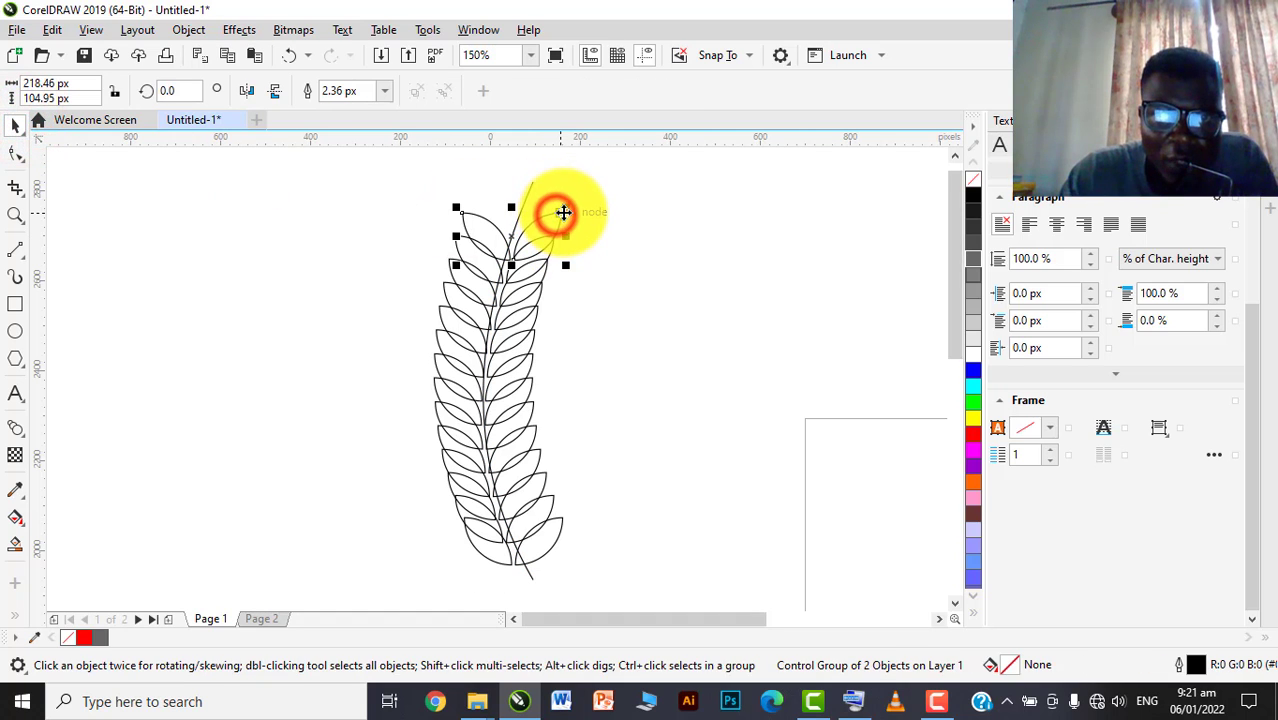
{"action": "left_click", "coordinate": [556, 213]}
{"action": "left_click_drag", "start_coordinate": [572, 204], "coordinate": [573, 214]}
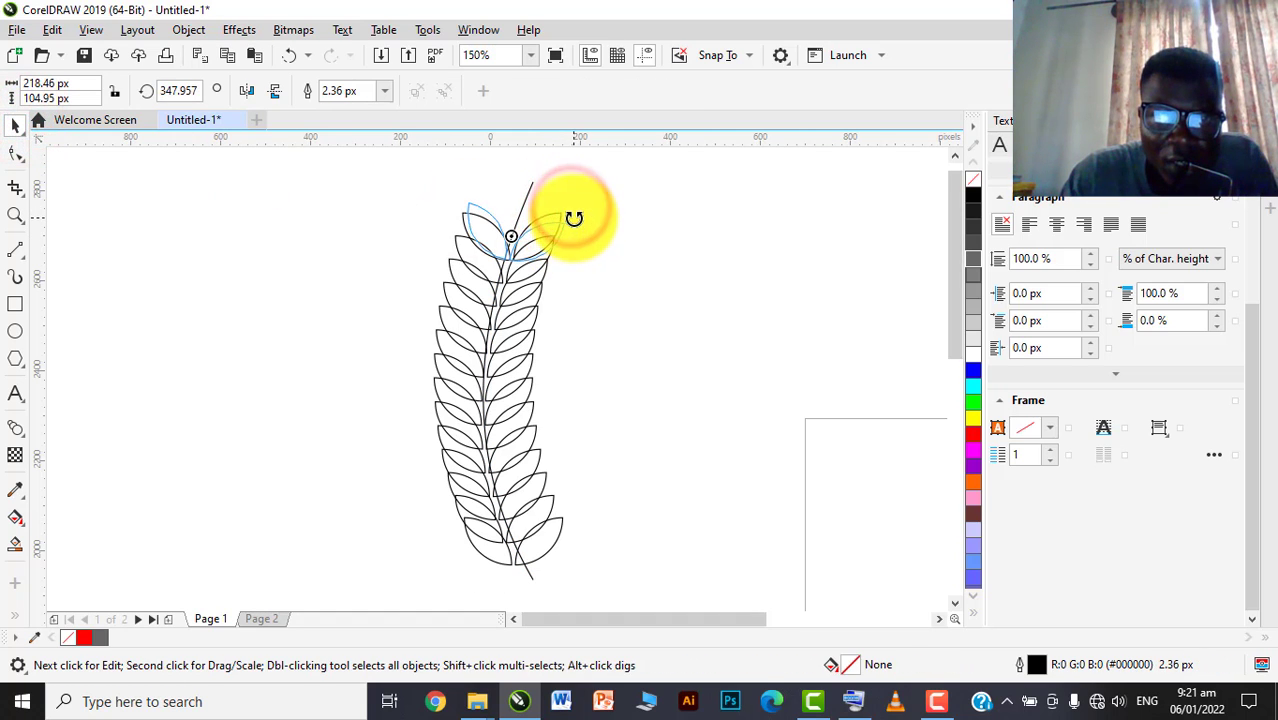
Rotate the bottom control leaf pair about 25.6° counter-clockwise to line it up with the stem's lower end
{"action": "left_click", "coordinate": [551, 544]}
{"action": "left_click", "coordinate": [551, 542]}
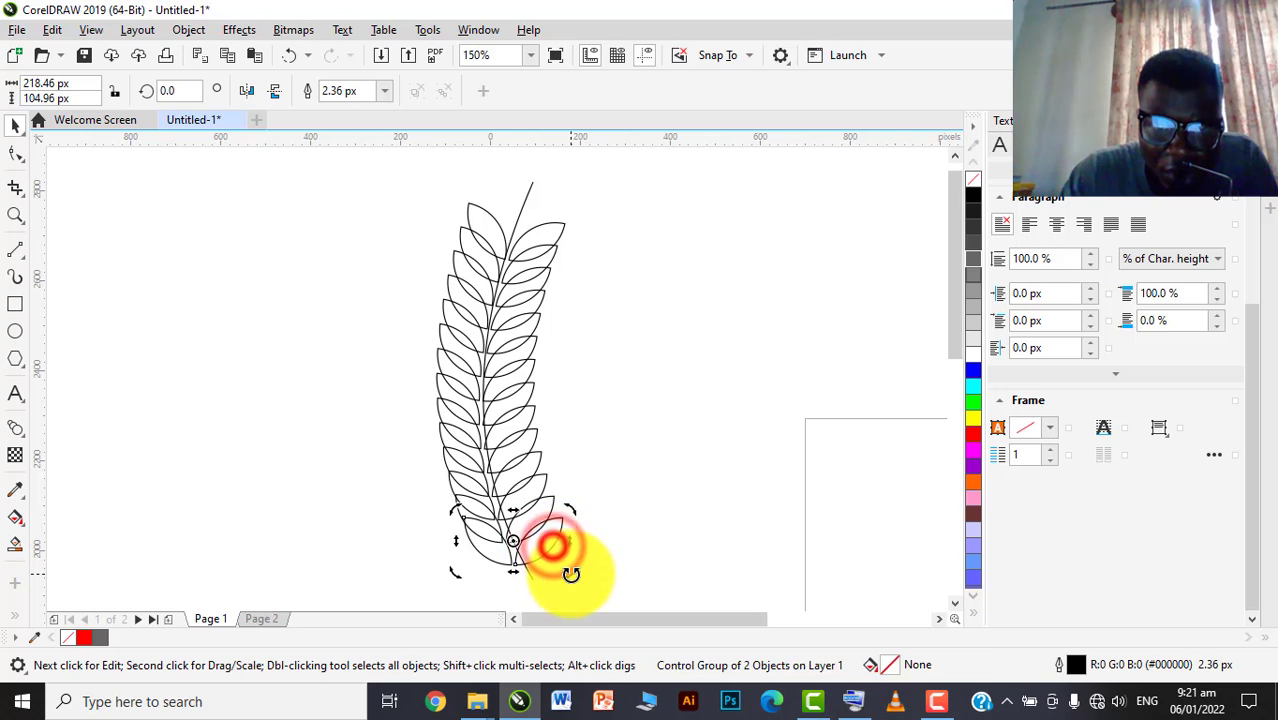
{"action": "left_click_drag", "start_coordinate": [571, 571], "coordinate": [582, 545]}
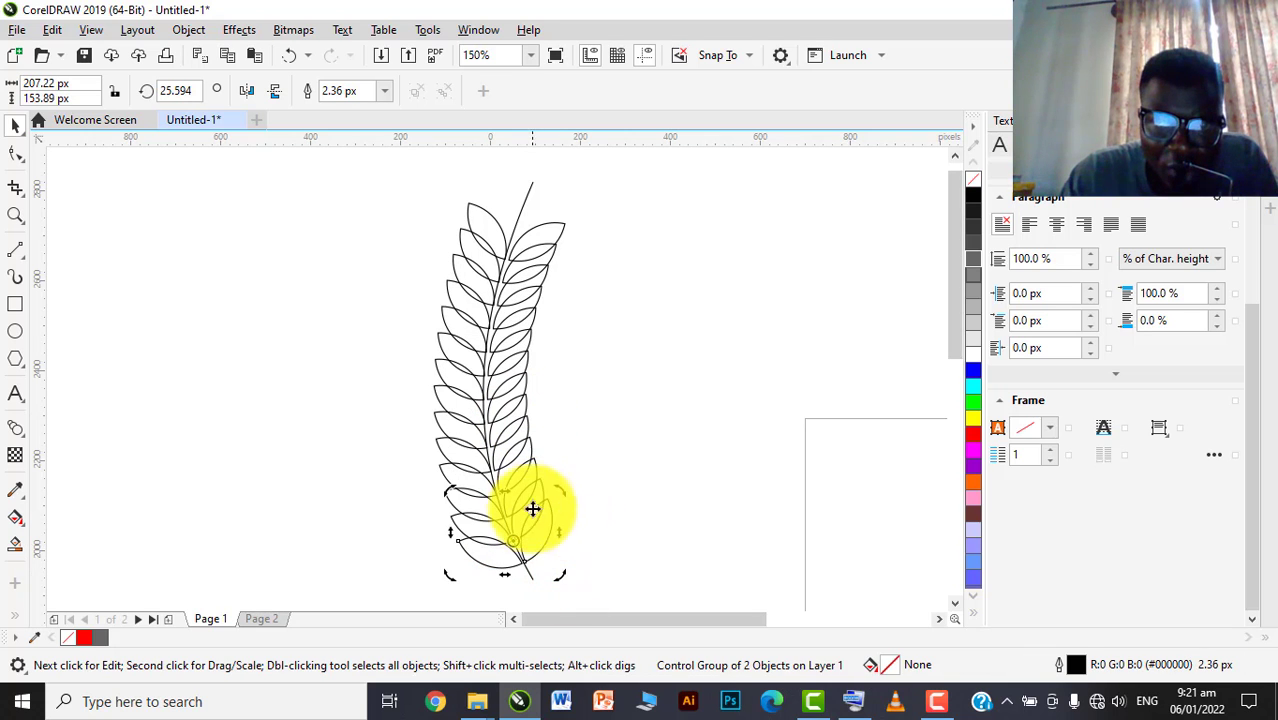
{"action": "left_click", "coordinate": [628, 494]}
{"action": "left_click", "coordinate": [551, 535]}
{"action": "left_click", "coordinate": [548, 532]}
{"action": "scroll", "coordinate": [545, 539], "scroll_direction": "up", "scroll_amount": 2}
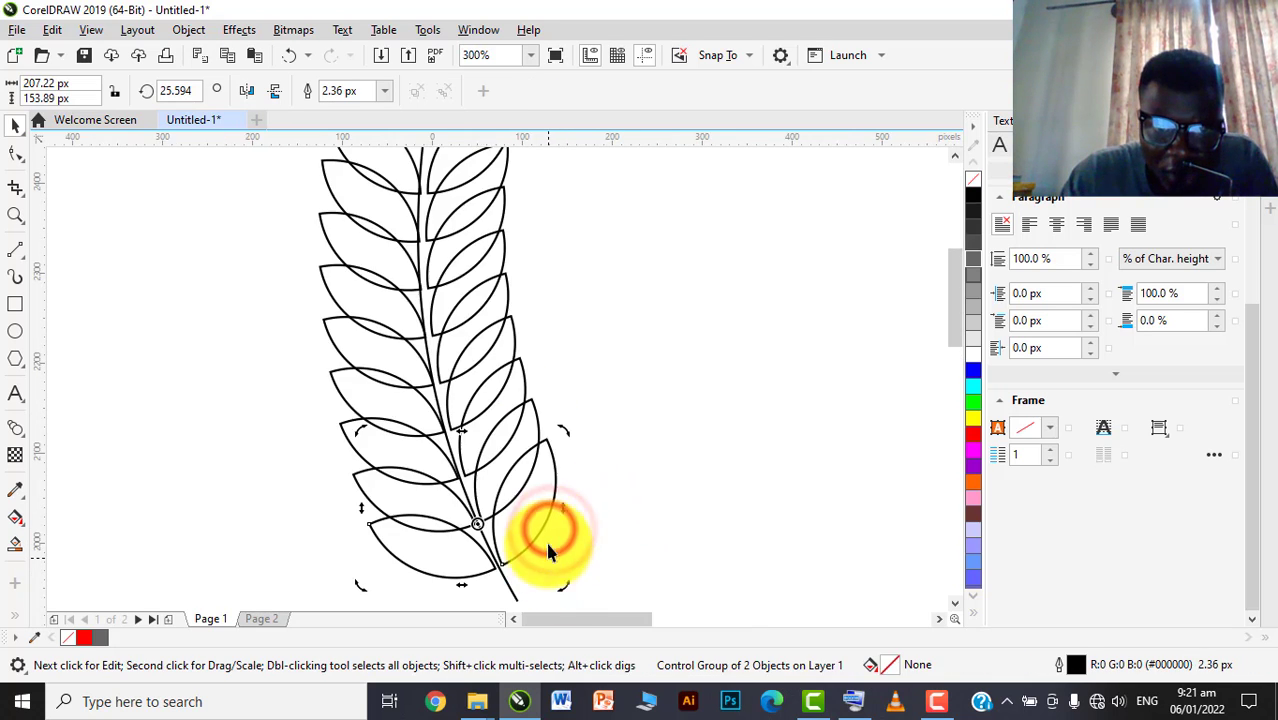
{"action": "scroll", "coordinate": [542, 528], "scroll_direction": "down", "scroll_amount": 3}
{"action": "scroll", "coordinate": [393, 352], "scroll_direction": "up", "scroll_amount": 3}
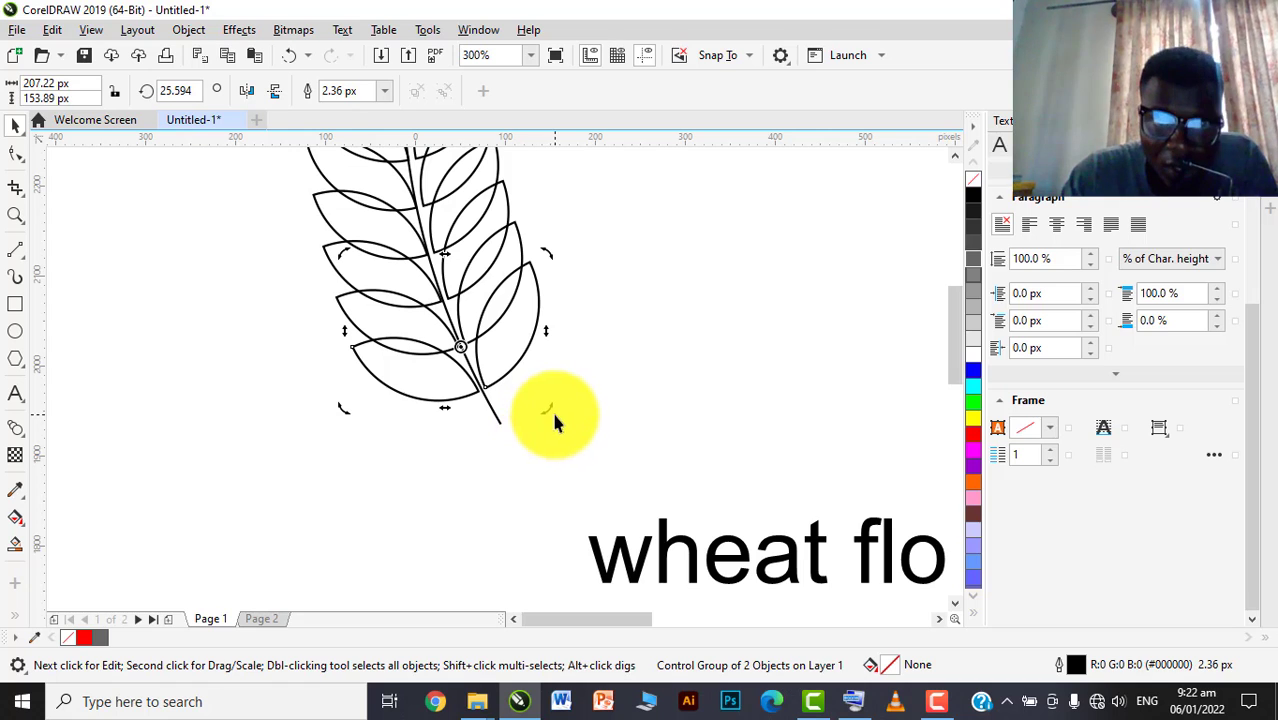
{"action": "scroll", "coordinate": [506, 494], "scroll_direction": "down", "scroll_amount": 2}
{"action": "left_click", "coordinate": [585, 398]}
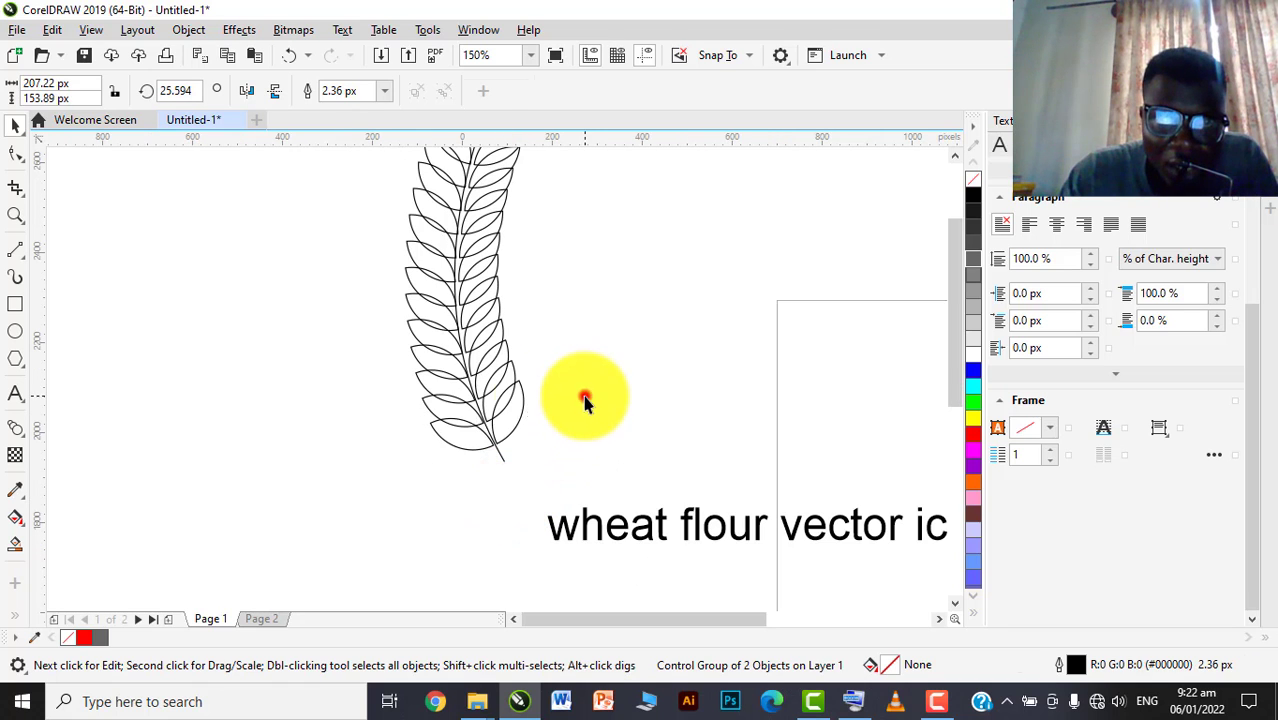
Set the leaf blend along the stem to 10 steps
{"action": "left_click", "coordinate": [512, 410]}
{"action": "left_click", "coordinate": [488, 240]}
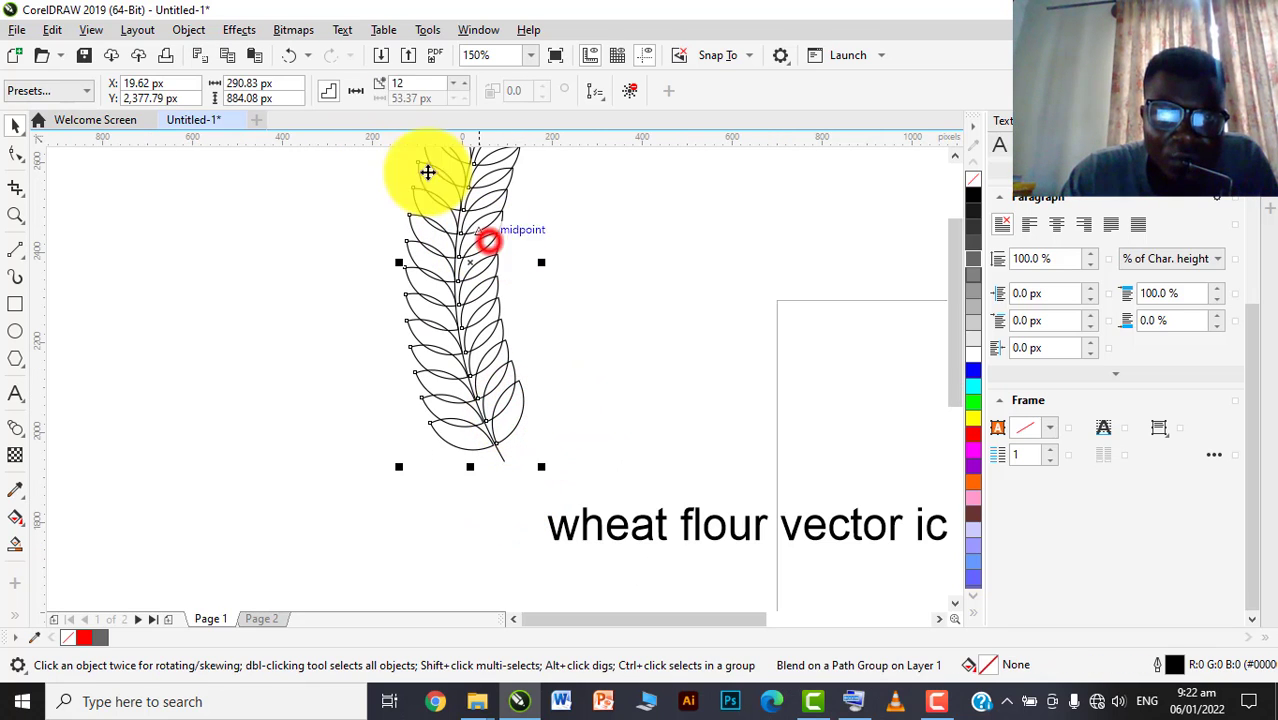
{"action": "double_click", "coordinate": [423, 84]}
{"action": "type", "text": "10"}
{"action": "key", "text": "Return"}
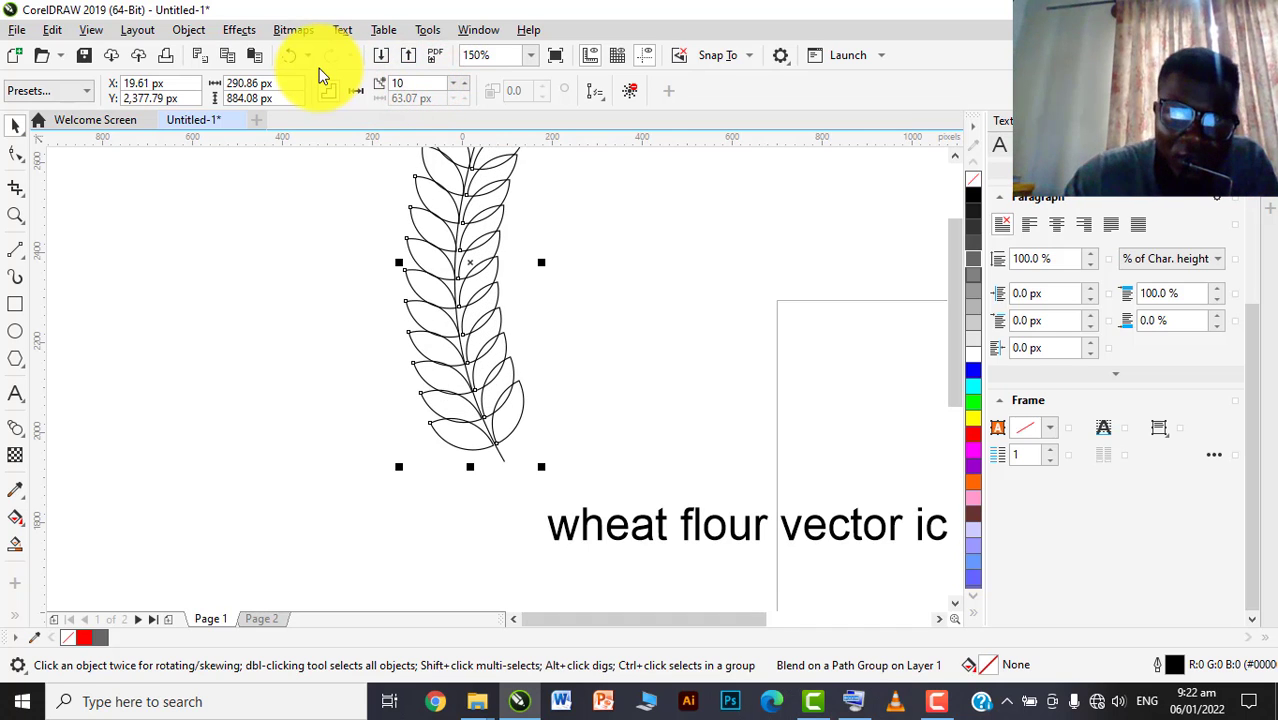
Rotate the top control leaf pair further clockwise to an angle of about 342.5°
{"action": "scroll", "coordinate": [445, 337], "scroll_direction": "down", "scroll_amount": 2}
{"action": "scroll", "coordinate": [485, 334], "scroll_direction": "up", "scroll_amount": 3}
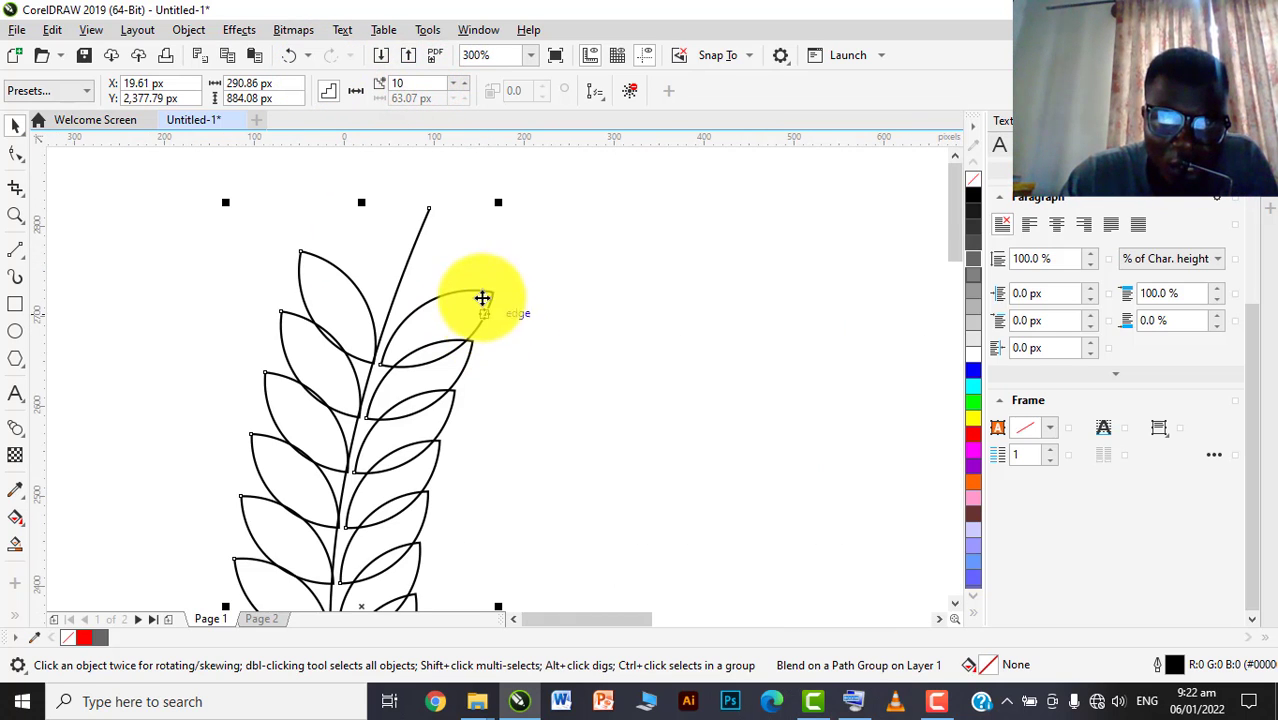
{"action": "left_click", "coordinate": [527, 277]}
{"action": "left_click", "coordinate": [479, 289]}
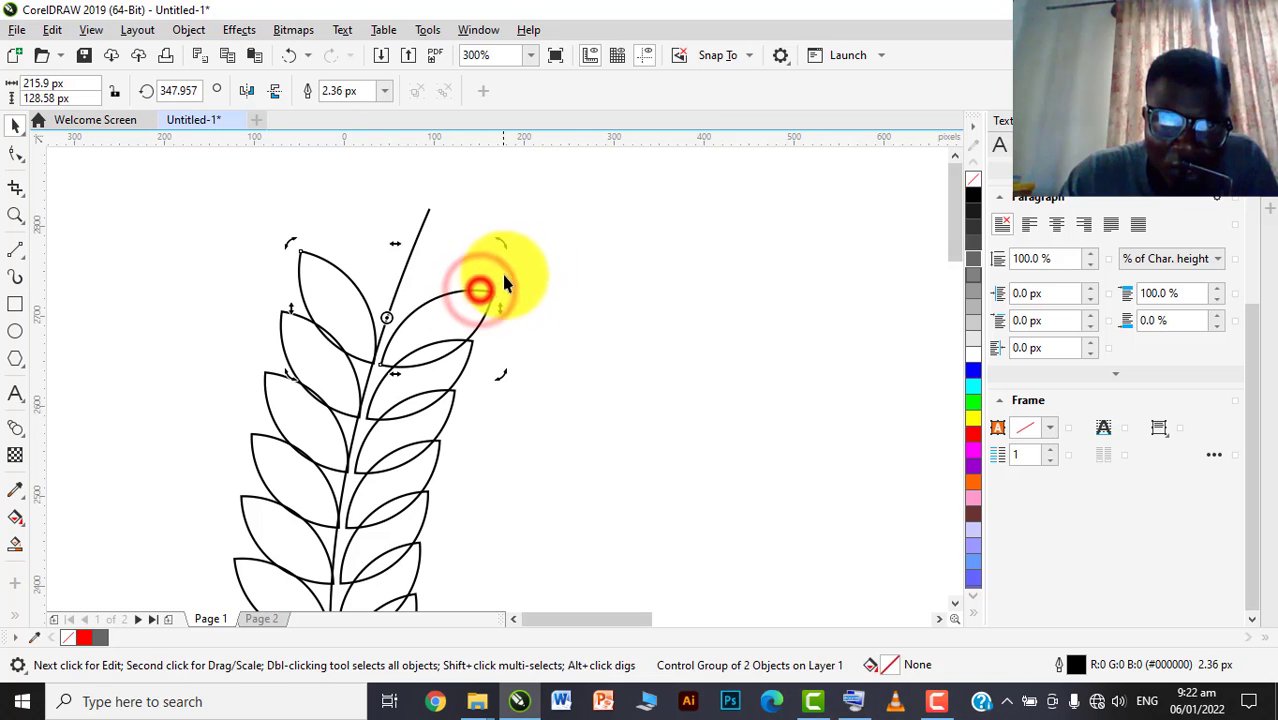
{"action": "left_click_drag", "start_coordinate": [500, 244], "coordinate": [505, 251]}
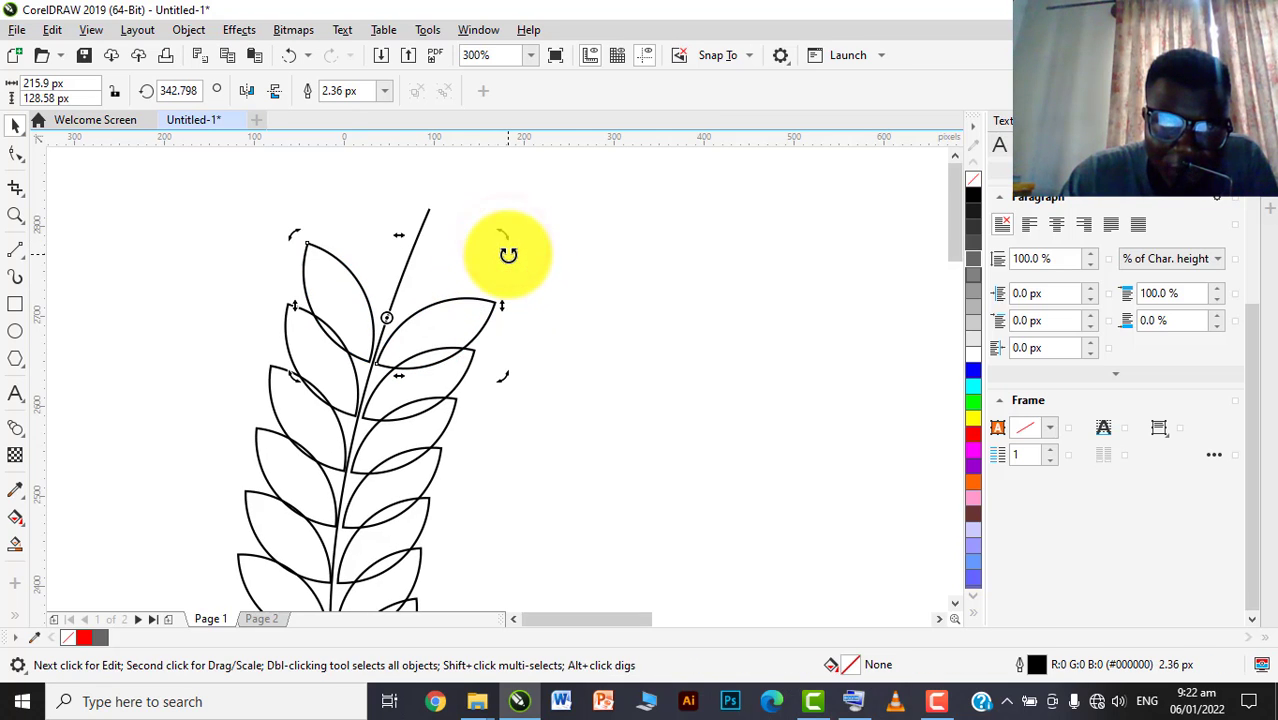
{"action": "scroll", "coordinate": [458, 252], "scroll_direction": "down", "scroll_amount": 1}
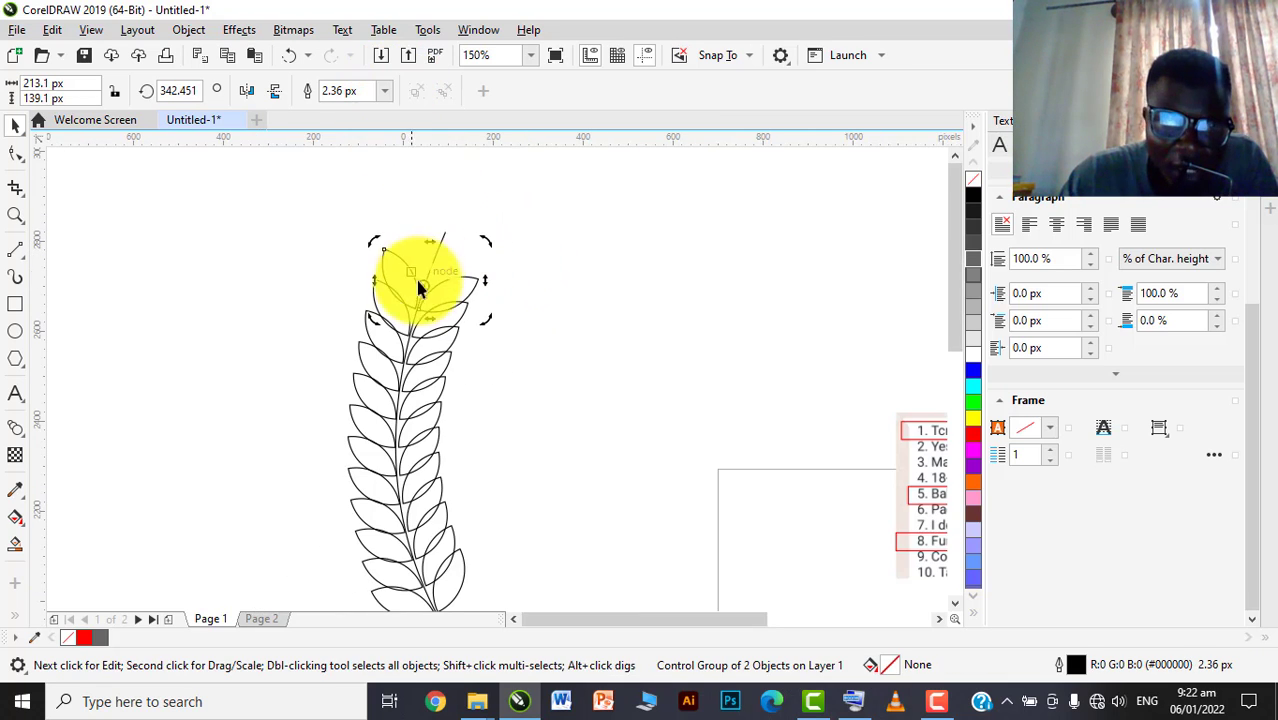
{"action": "scroll", "coordinate": [419, 279], "scroll_direction": "down", "scroll_amount": 1}
Set the leaf blend to 7 steps so the leaf pairs are spaced farther apart
{"action": "left_click", "coordinate": [505, 318]}
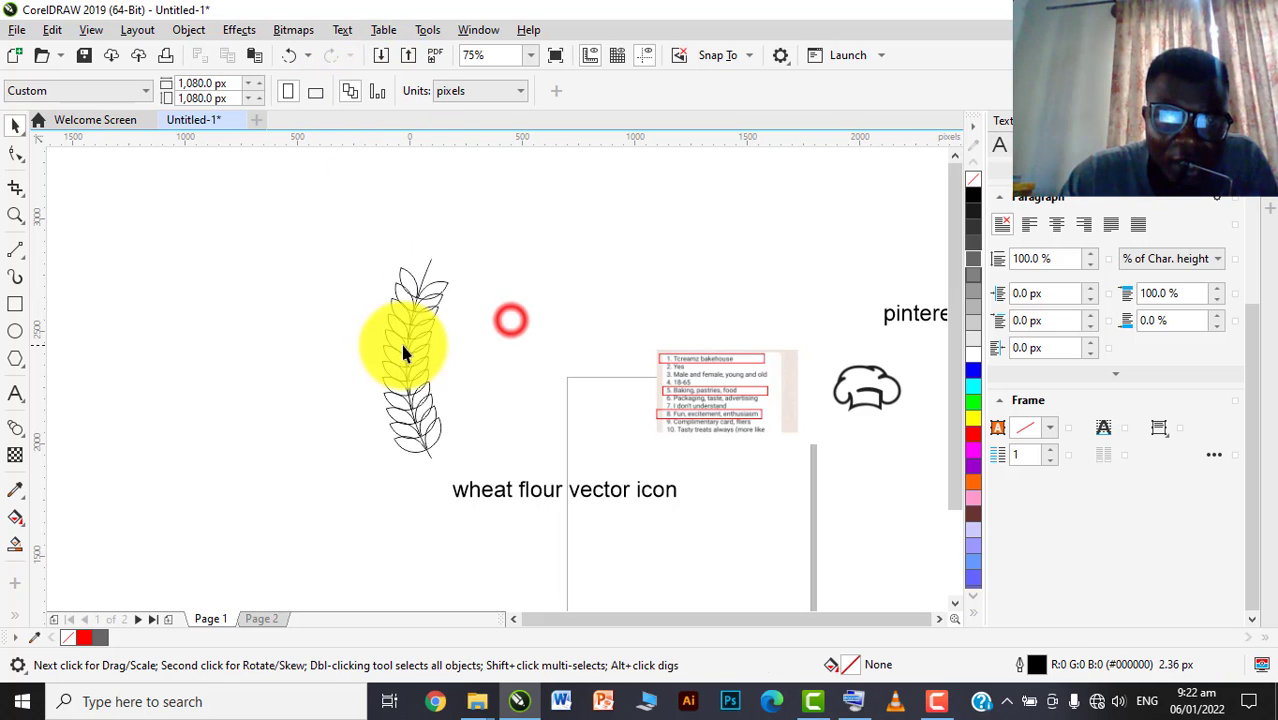
{"action": "left_click", "coordinate": [422, 342]}
{"action": "double_click", "coordinate": [405, 83]}
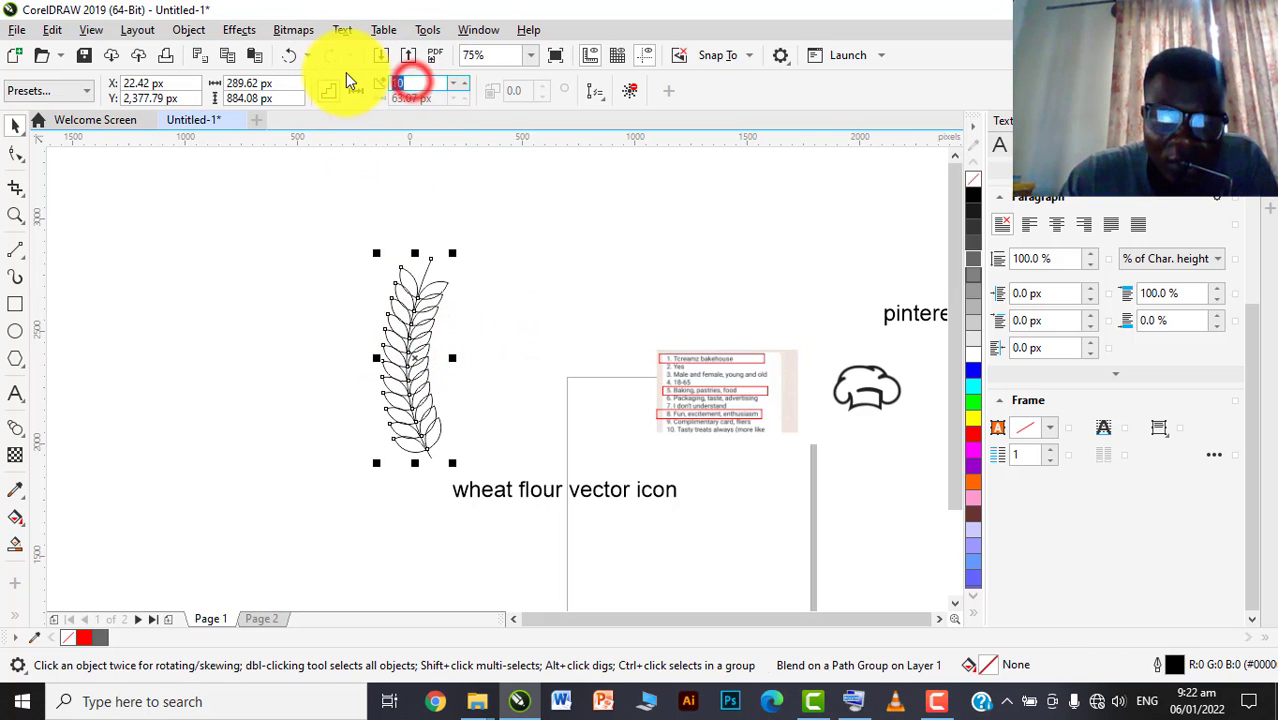
{"action": "type", "text": "7"}
{"action": "key", "text": "Return"}
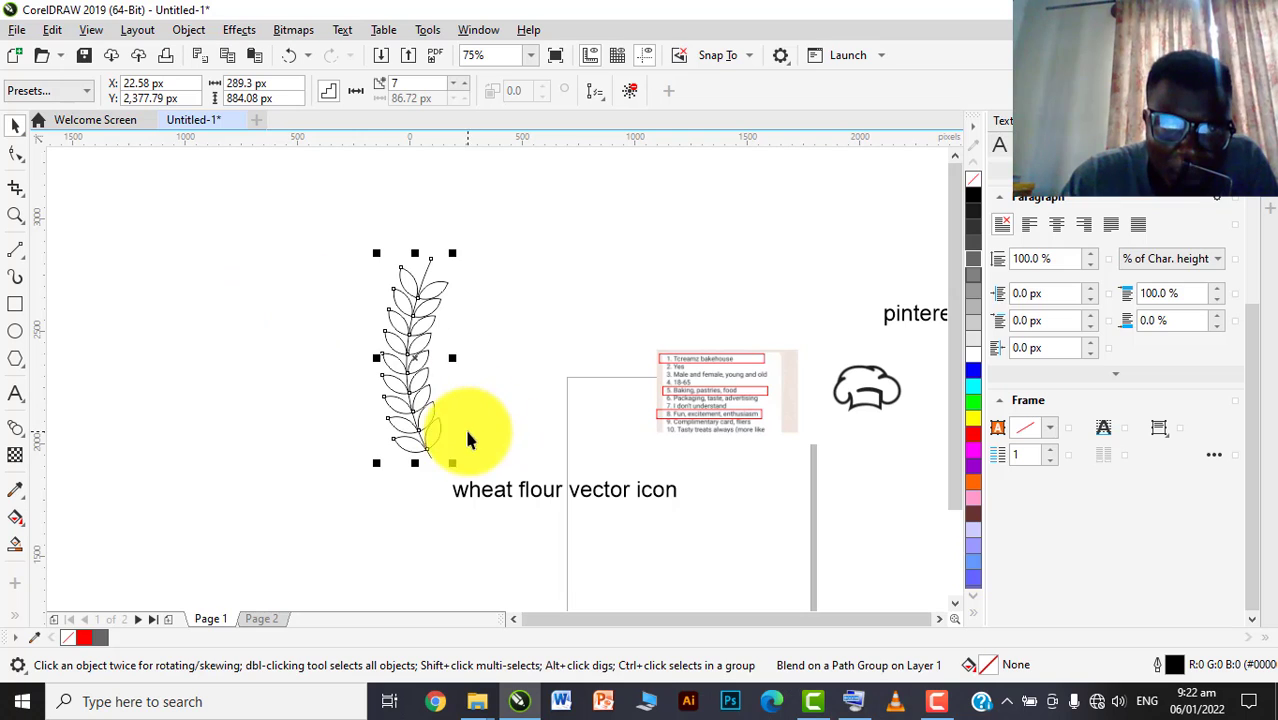
{"action": "left_click", "coordinate": [490, 394]}
Reduce the bottom control leaf pair's rotation to about 22.5° to even out its spacing from the pair above
{"action": "scroll", "coordinate": [420, 440], "scroll_direction": "up", "scroll_amount": 2}
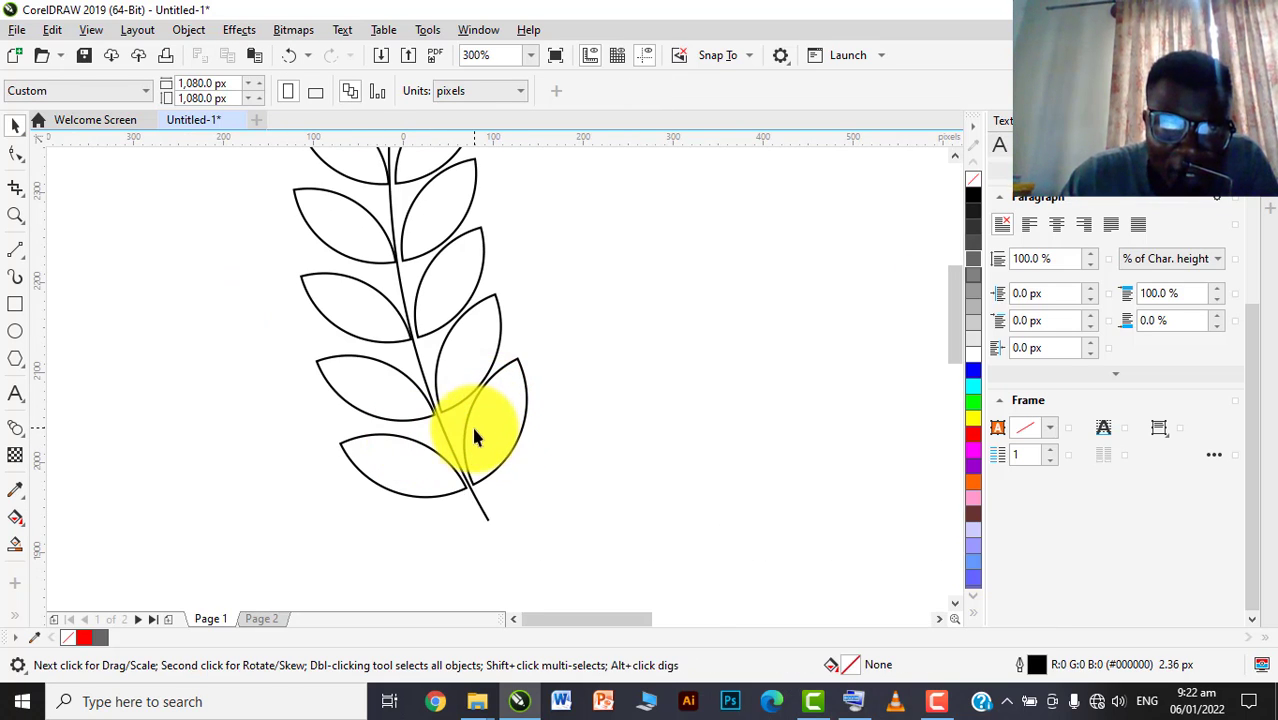
{"action": "scroll", "coordinate": [465, 495], "scroll_direction": "down", "scroll_amount": 1}
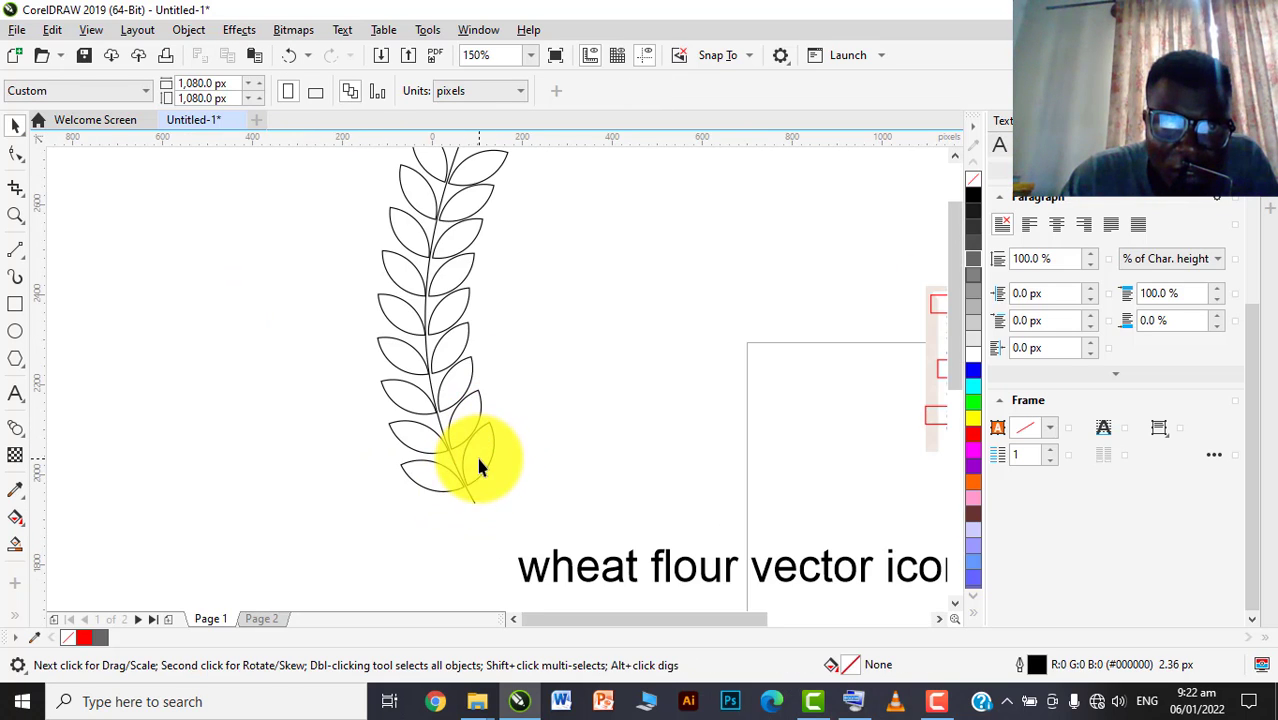
{"action": "scroll", "coordinate": [470, 485], "scroll_direction": "up", "scroll_amount": 1}
{"action": "left_click", "coordinate": [472, 485]}
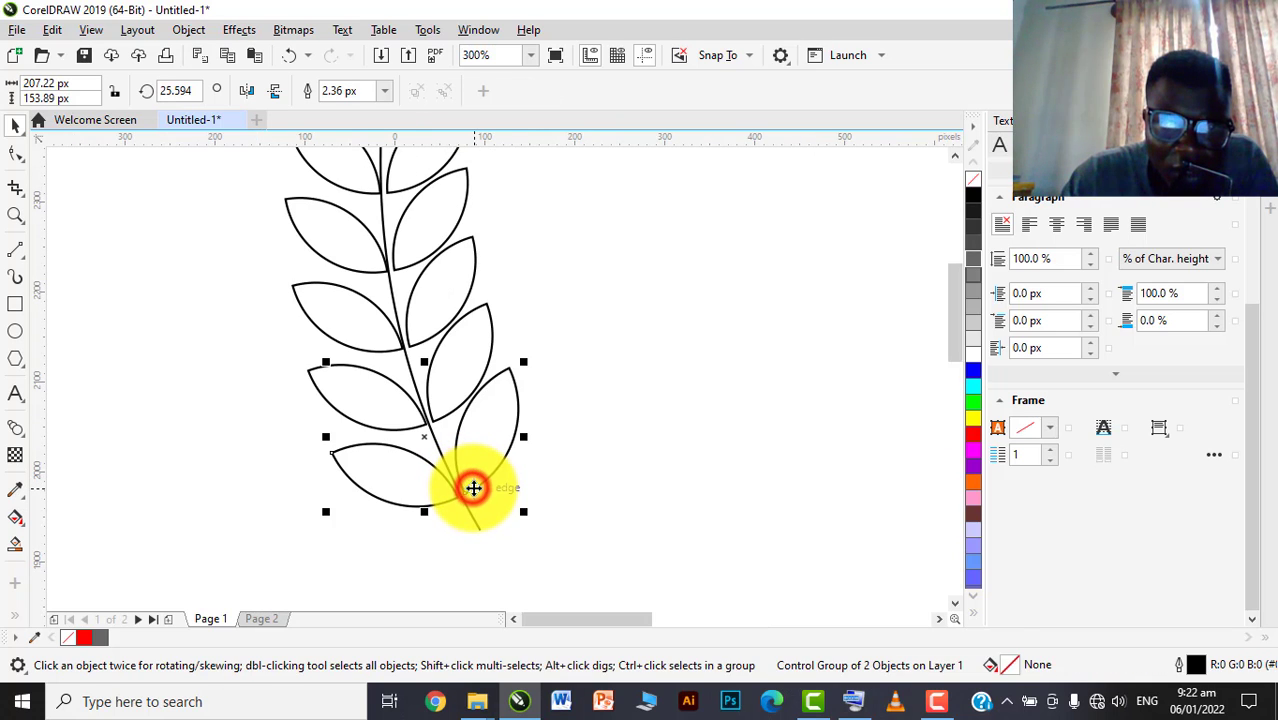
{"action": "left_click", "coordinate": [472, 486]}
{"action": "left_click_drag", "start_coordinate": [525, 358], "coordinate": [528, 360]}
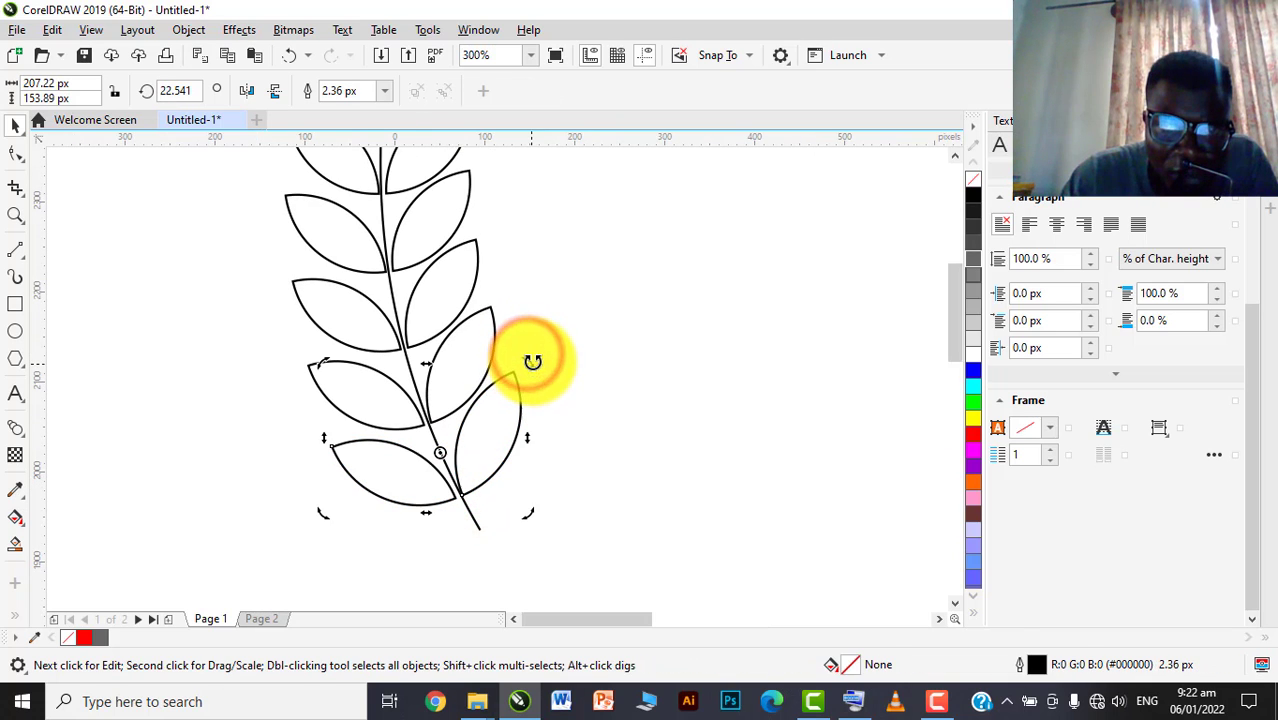
{"action": "left_click", "coordinate": [571, 353]}
Move the whole wheat ear left, away from the other artwork, to about X -425 px
{"action": "scroll", "coordinate": [454, 418], "scroll_direction": "down", "scroll_amount": 2}
{"action": "scroll", "coordinate": [464, 290], "scroll_direction": "up", "scroll_amount": 1}
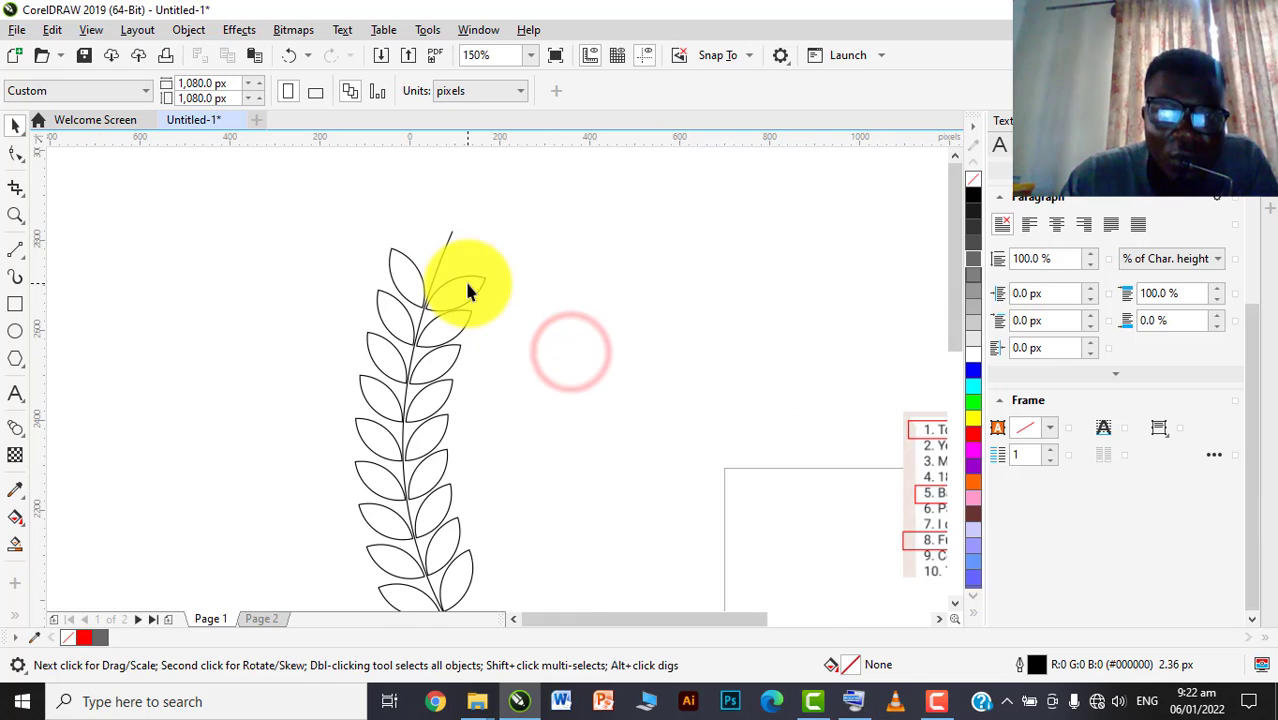
{"action": "left_click", "coordinate": [462, 285]}
{"action": "scroll", "coordinate": [413, 296], "scroll_direction": "down", "scroll_amount": 1}
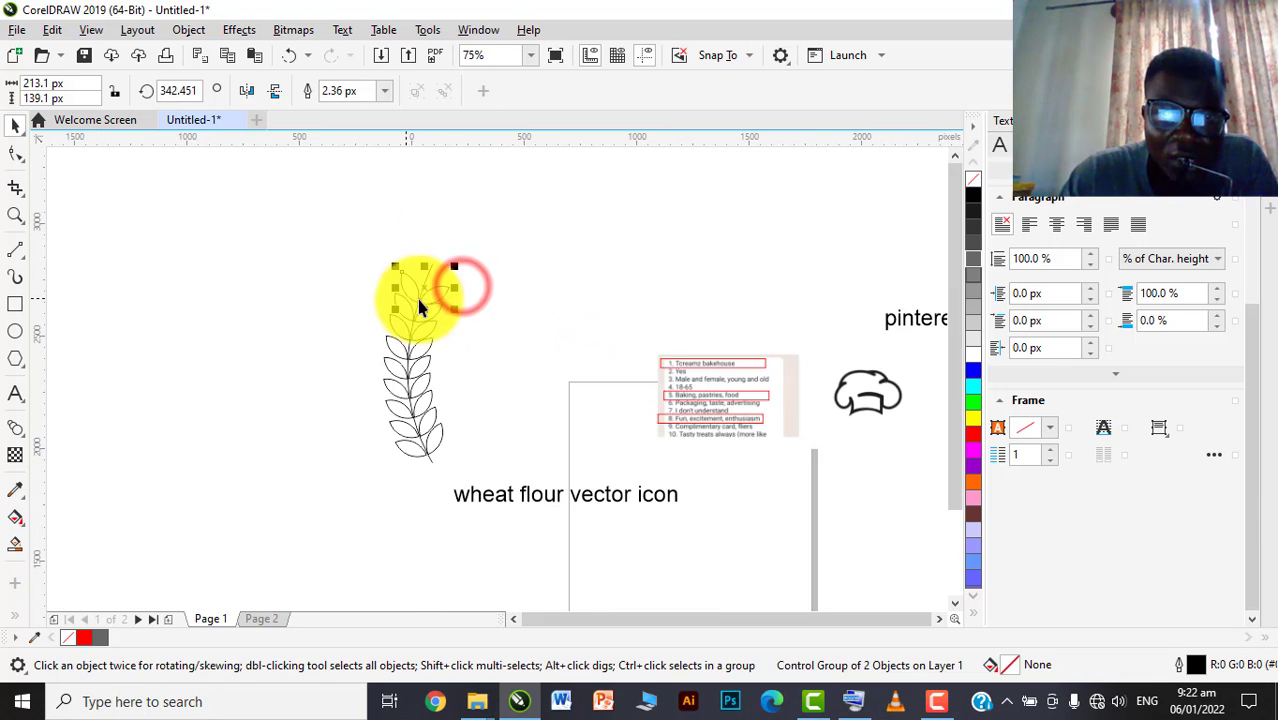
{"action": "left_click", "coordinate": [424, 341]}
{"action": "left_click_drag", "start_coordinate": [429, 347], "coordinate": [337, 351]}
{"action": "left_click", "coordinate": [305, 351]}
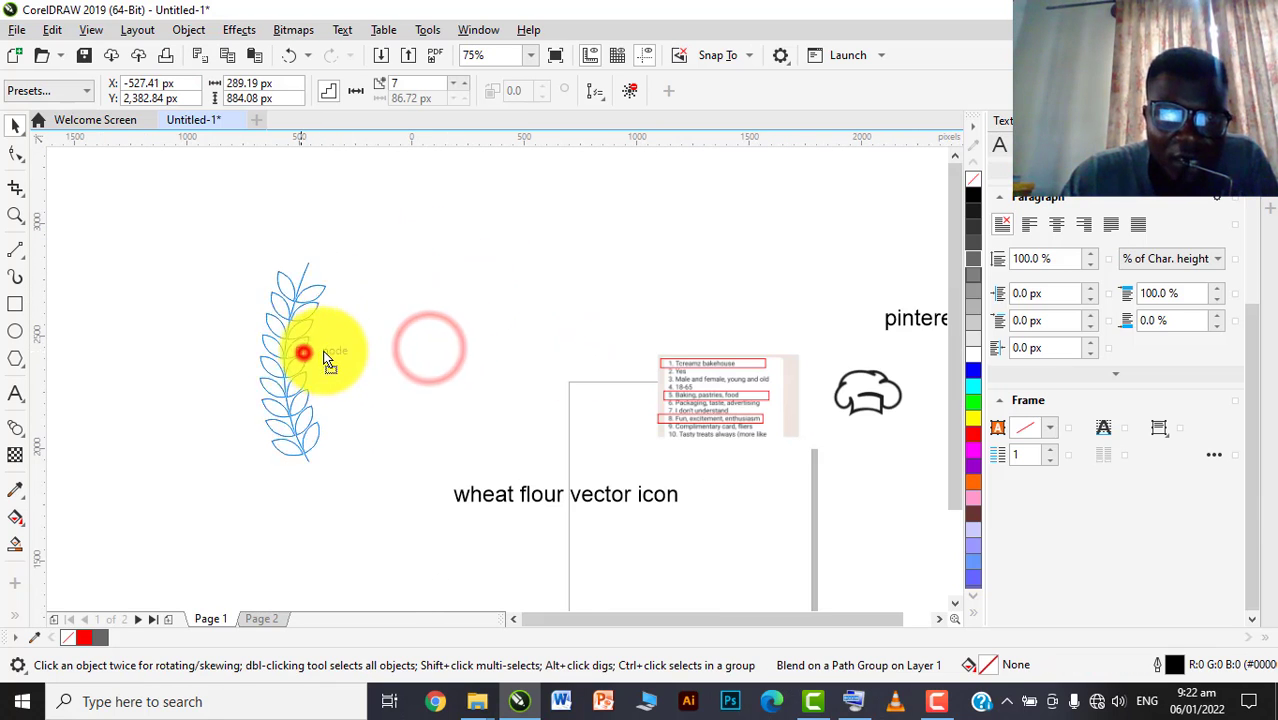
{"action": "left_click", "coordinate": [501, 342]}
Apply a 60% black fill to the wheat ear's stem curve
{"action": "left_click", "coordinate": [320, 290]}
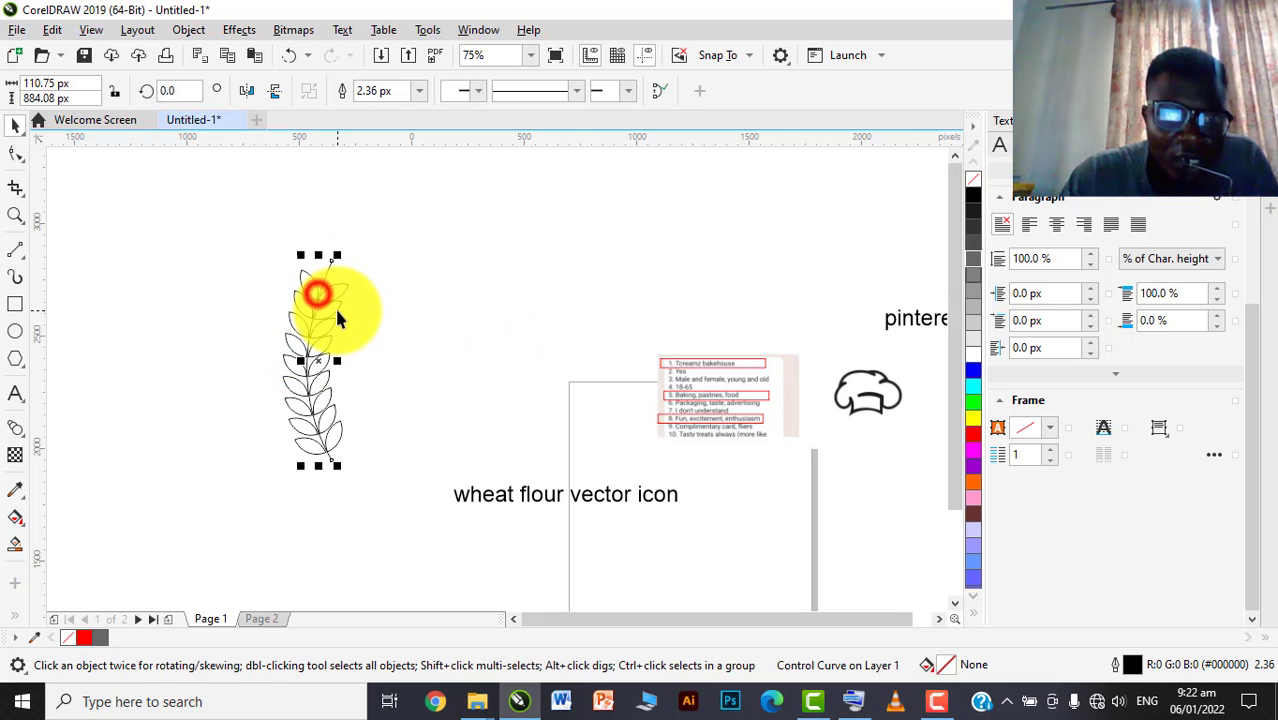
{"action": "left_click", "coordinate": [104, 635]}
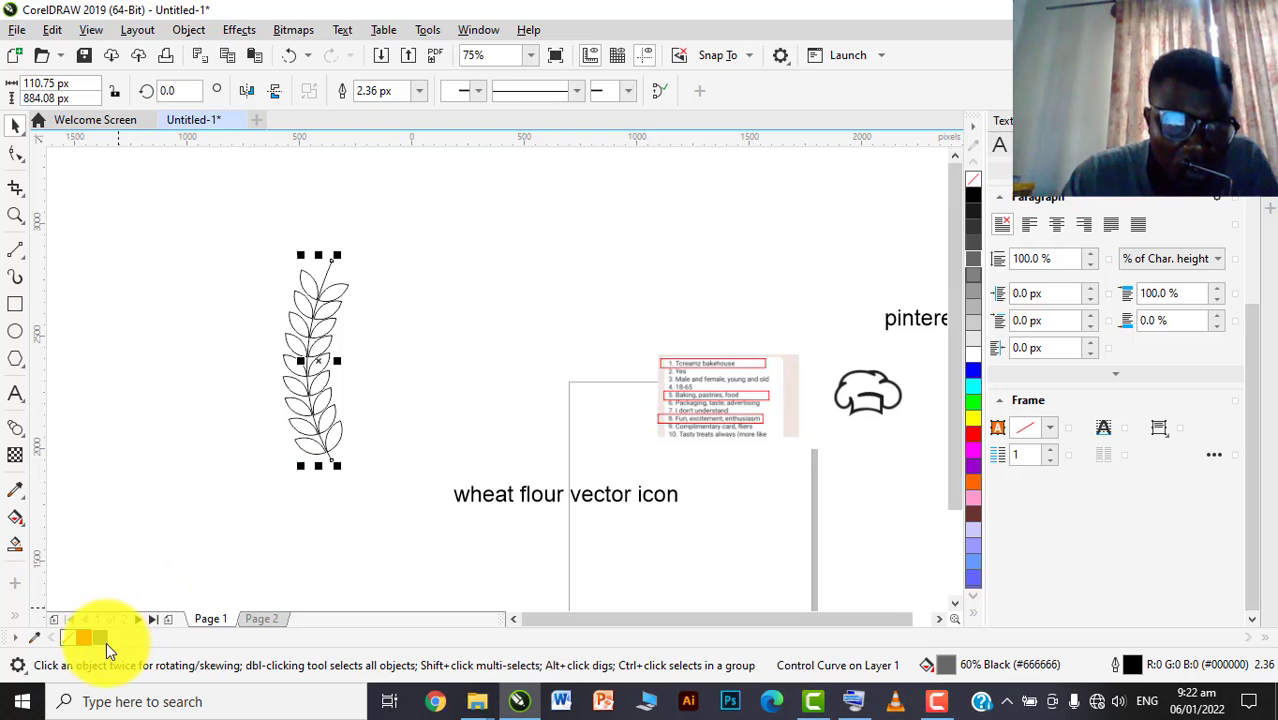
{"action": "left_click", "coordinate": [104, 638]}
{"action": "left_click", "coordinate": [489, 279]}
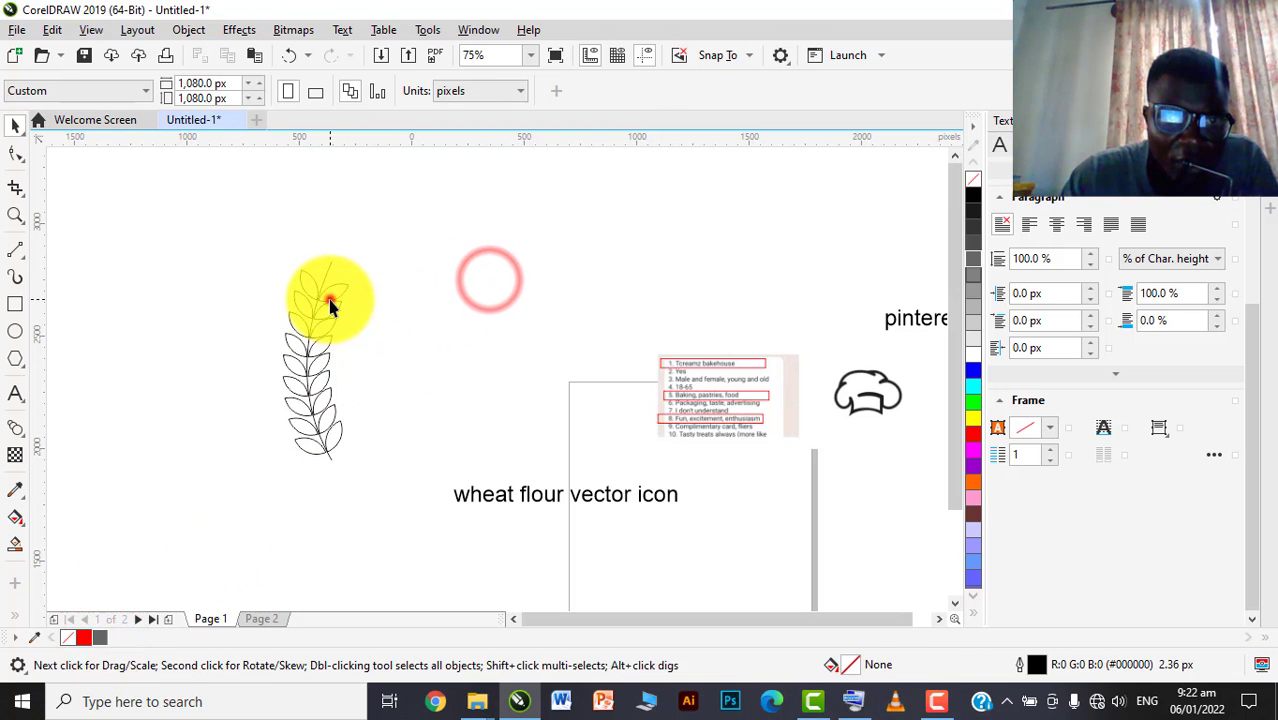
Fill the entire leaf blend with 60% black from the document colours
{"action": "left_click", "coordinate": [330, 300]}
{"action": "left_click", "coordinate": [334, 330]}
{"action": "left_click", "coordinate": [320, 332]}
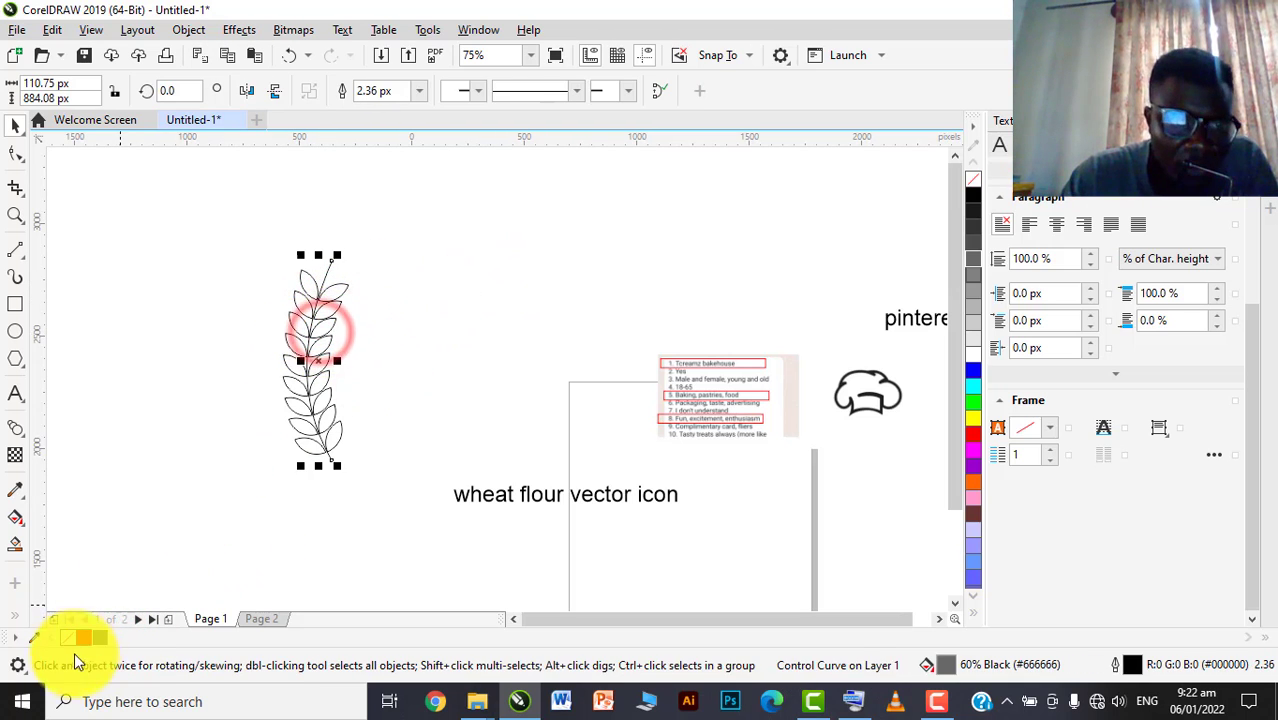
{"action": "left_click", "coordinate": [251, 305]}
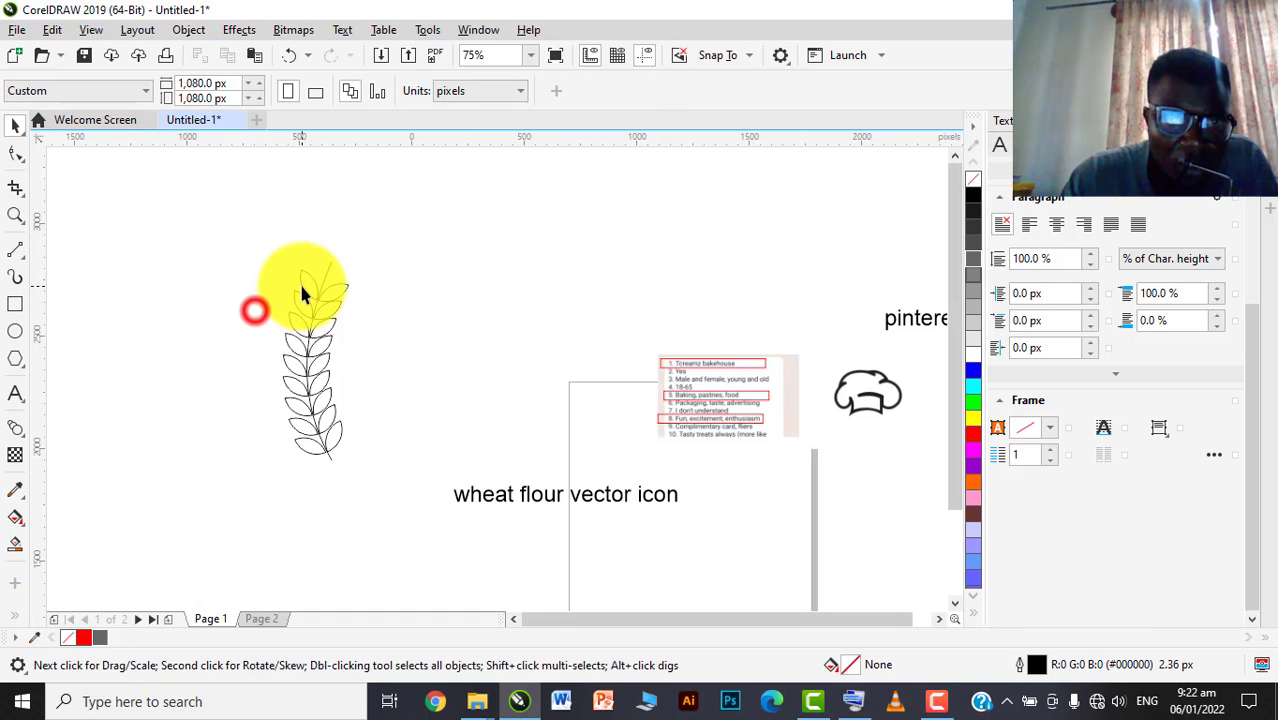
{"action": "left_click", "coordinate": [300, 285]}
{"action": "left_click", "coordinate": [300, 322]}
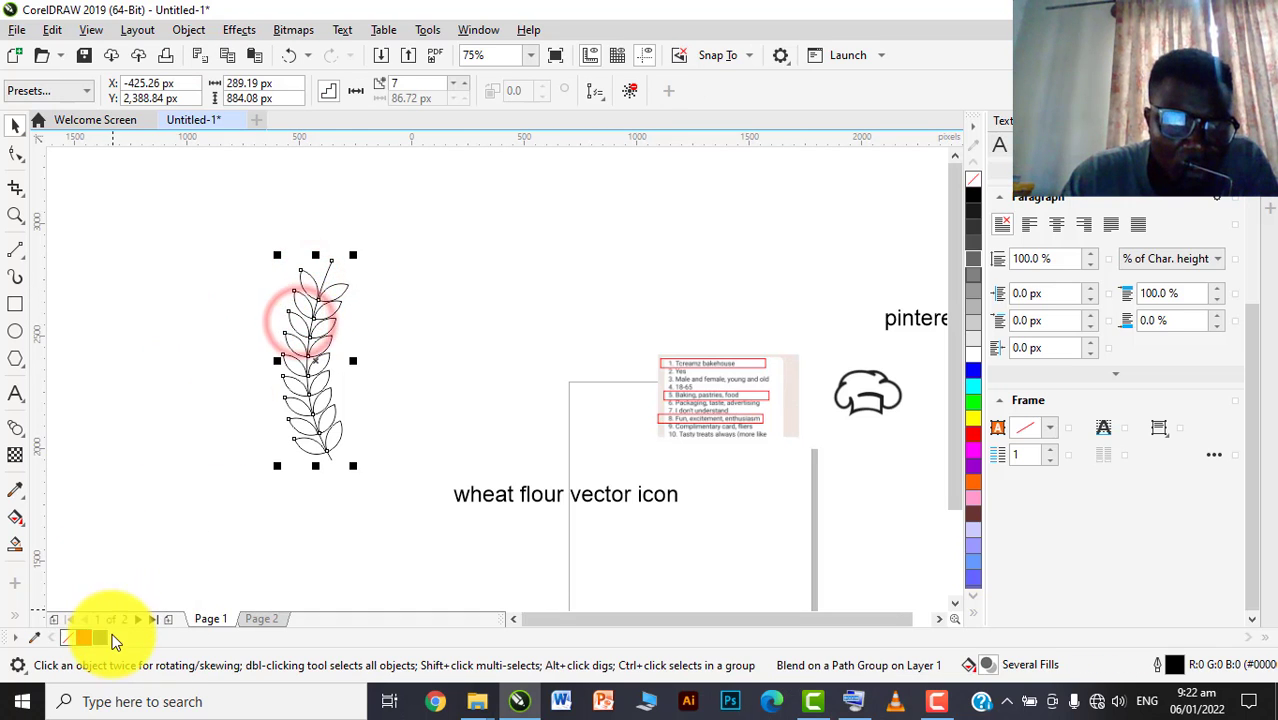
{"action": "left_click", "coordinate": [101, 638]}
{"action": "left_click", "coordinate": [222, 300]}
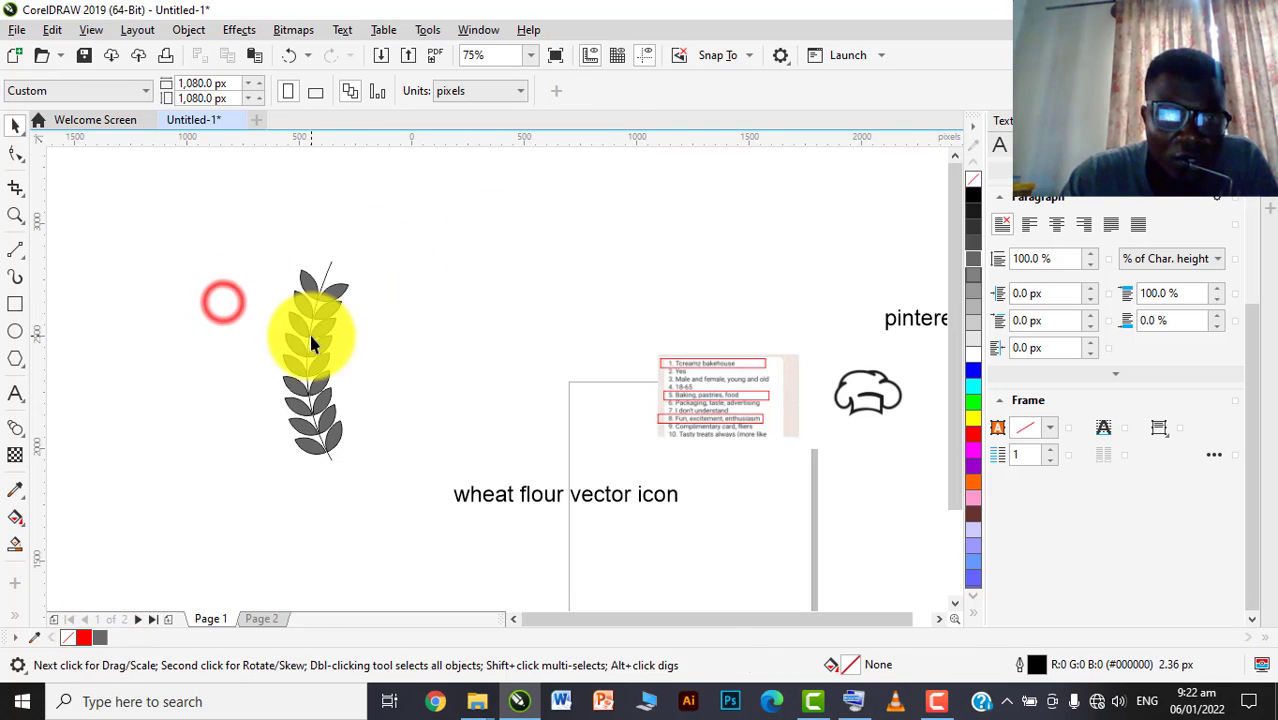
Try to delete the stem curve running through the wheat ear, undoing each deletion
{"action": "scroll", "coordinate": [330, 258], "scroll_direction": "up", "scroll_amount": 2}
{"action": "left_click", "coordinate": [339, 217]}
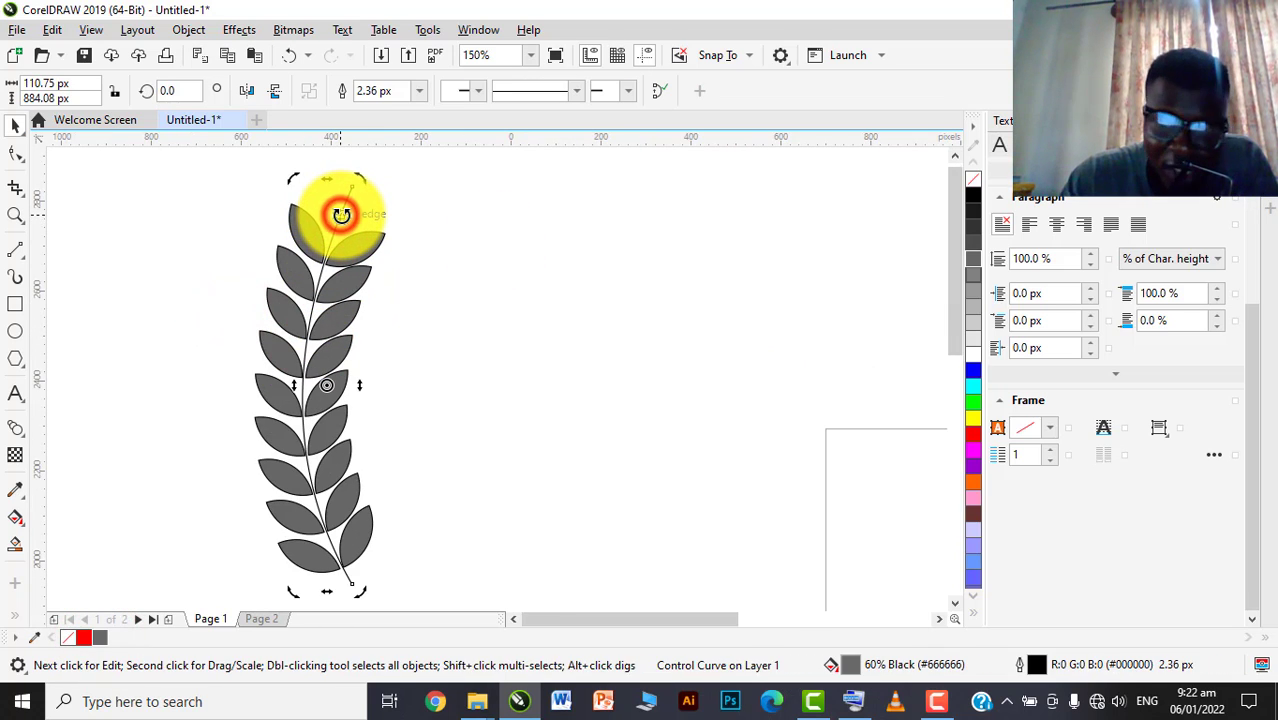
{"action": "key", "text": "Delete"}
{"action": "key", "text": "ctrl+z"}
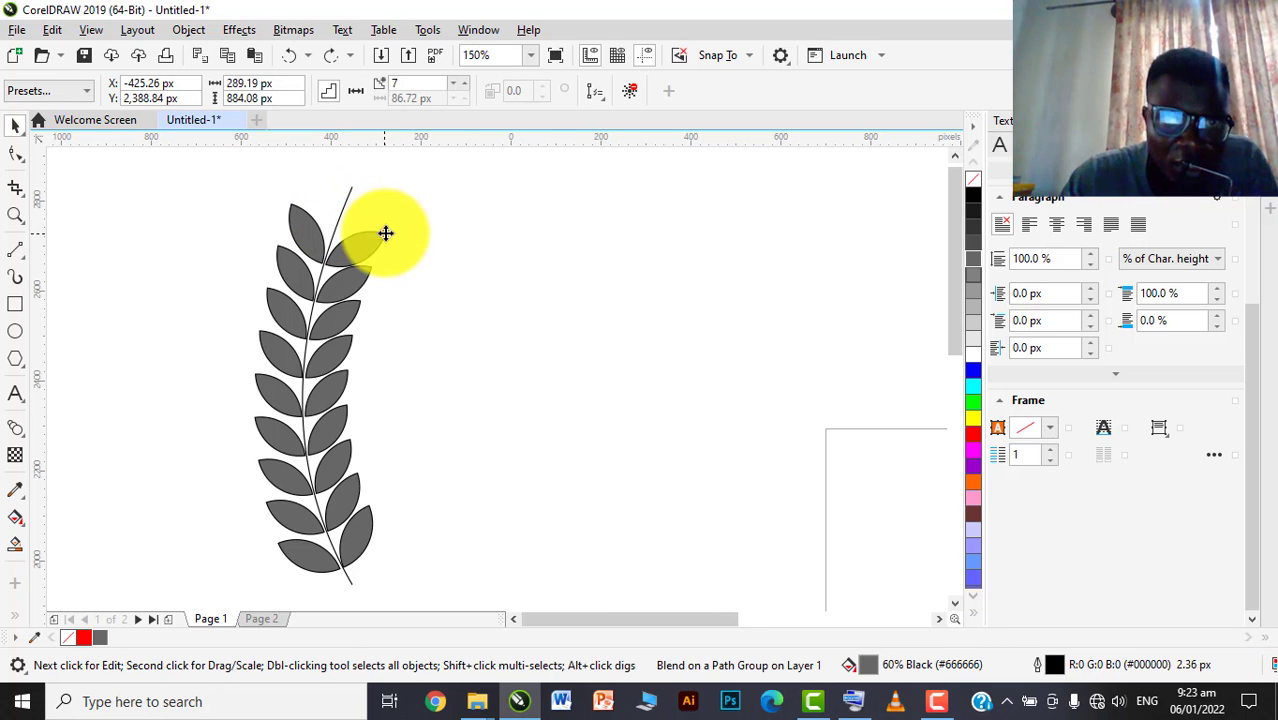
{"action": "left_click", "coordinate": [462, 217]}
{"action": "left_click", "coordinate": [345, 188]}
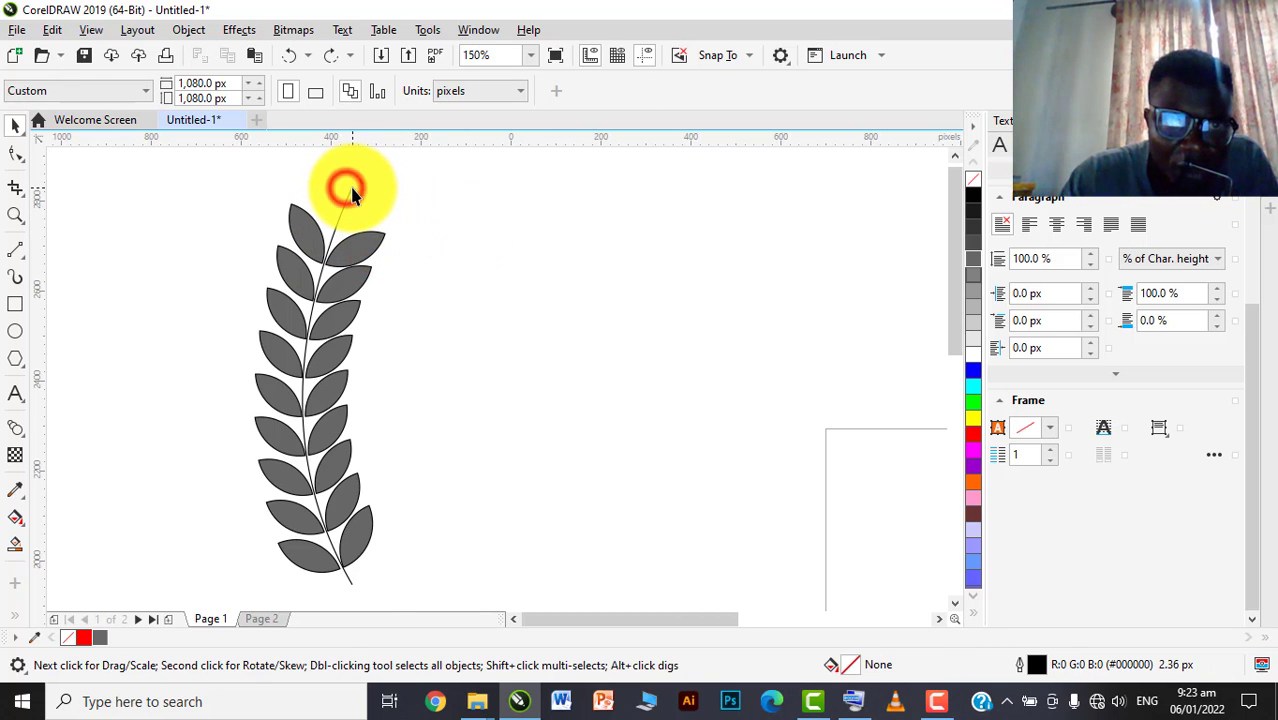
{"action": "left_click", "coordinate": [353, 188]}
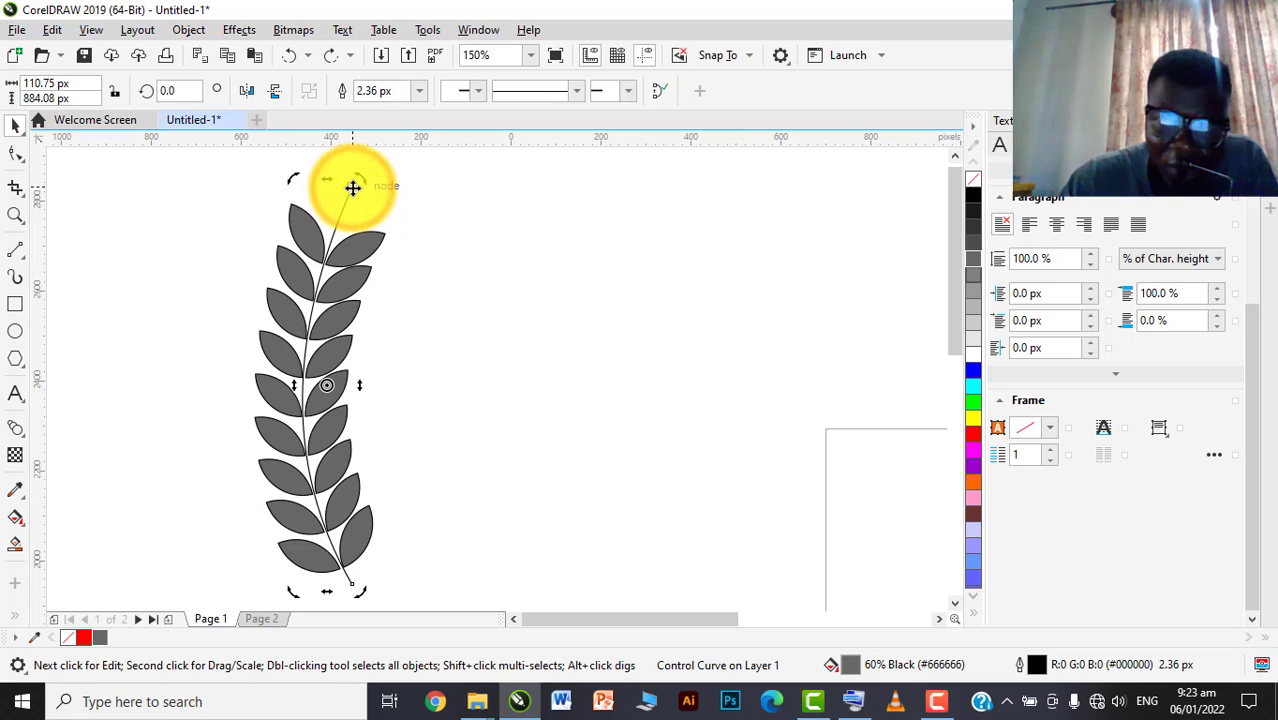
{"action": "key", "text": "Delete"}
{"action": "key", "text": "ctrl+z"}
{"action": "left_click", "coordinate": [573, 254]}
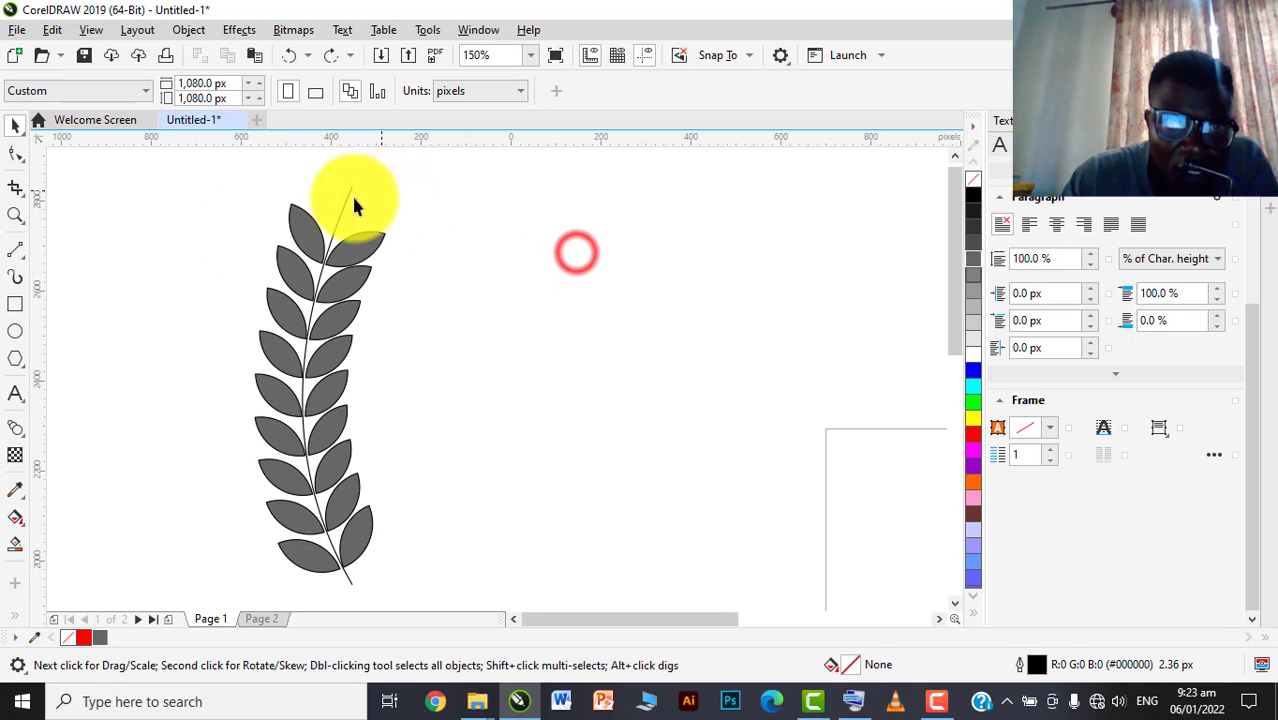
Retry deleting the stem by selecting it at its upper tip, and undo the deletion to restore the blended leaves
{"action": "scroll", "coordinate": [335, 278], "scroll_direction": "up", "scroll_amount": 3}
{"action": "left_click", "coordinate": [284, 265]}
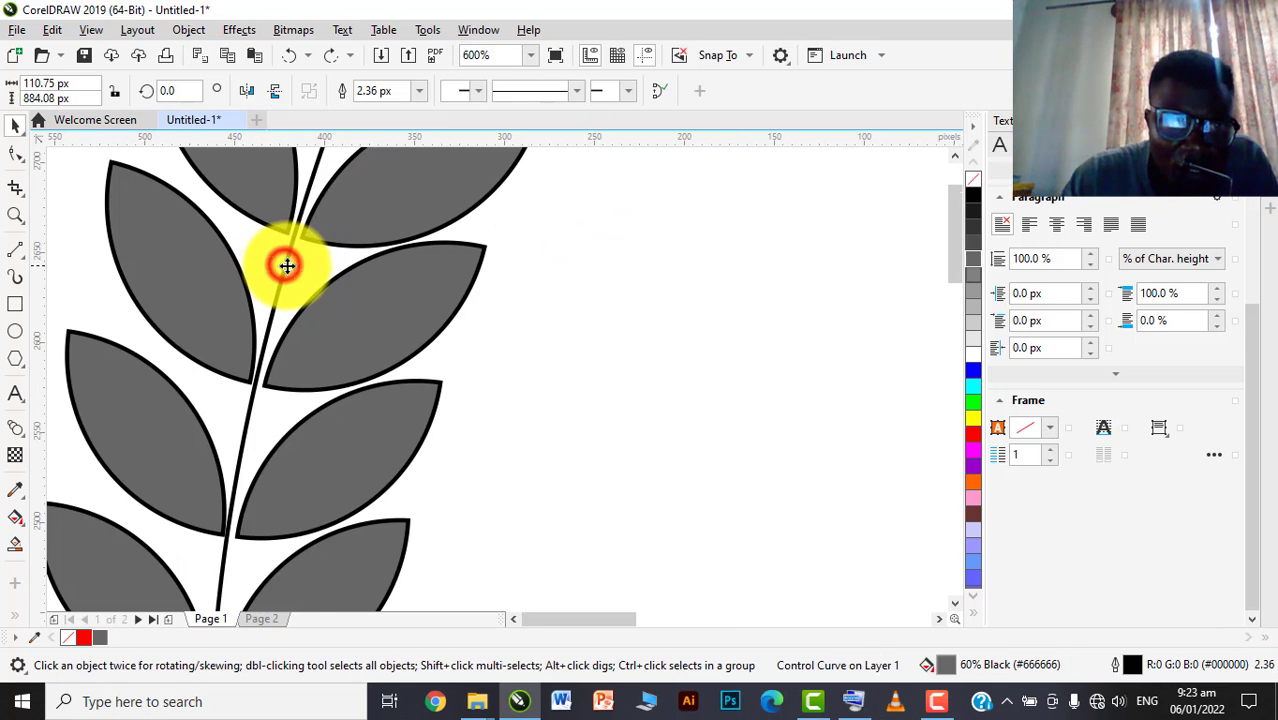
{"action": "scroll", "coordinate": [285, 263], "scroll_direction": "down", "scroll_amount": 2}
{"action": "scroll", "coordinate": [345, 242], "scroll_direction": "down", "scroll_amount": 2}
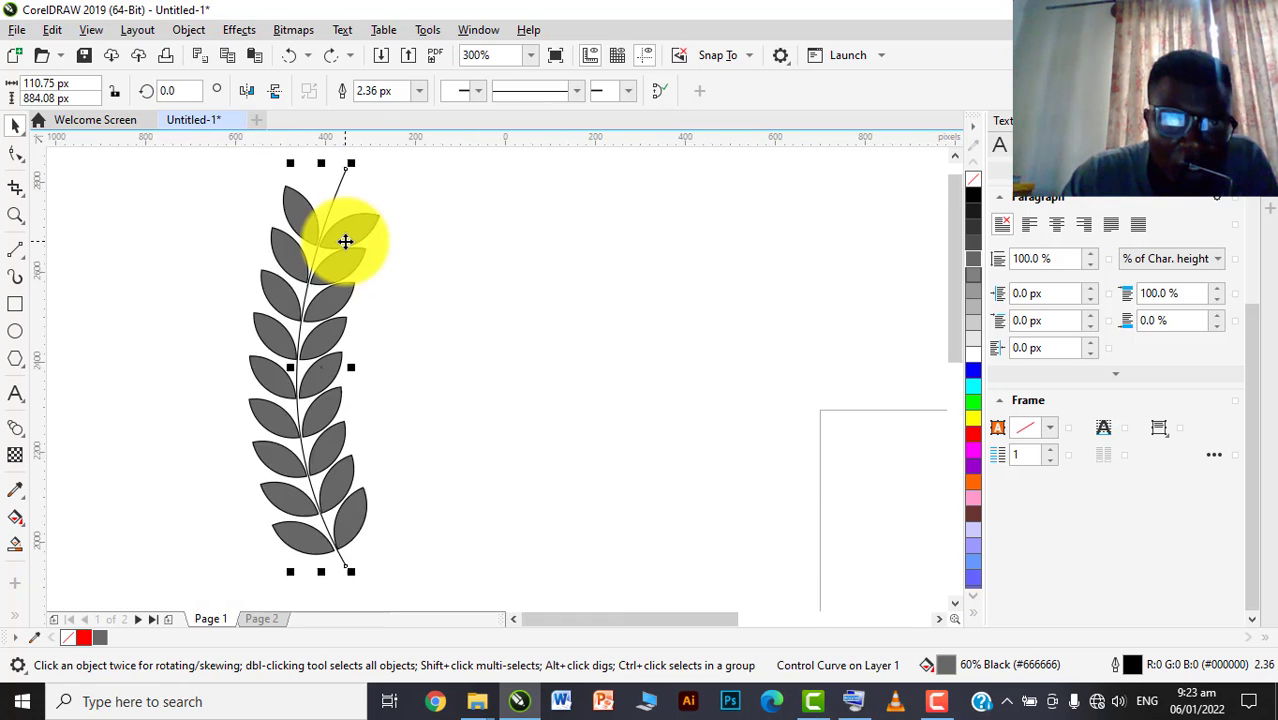
{"action": "left_click", "coordinate": [469, 177]}
{"action": "scroll", "coordinate": [333, 207], "scroll_direction": "up", "scroll_amount": 1}
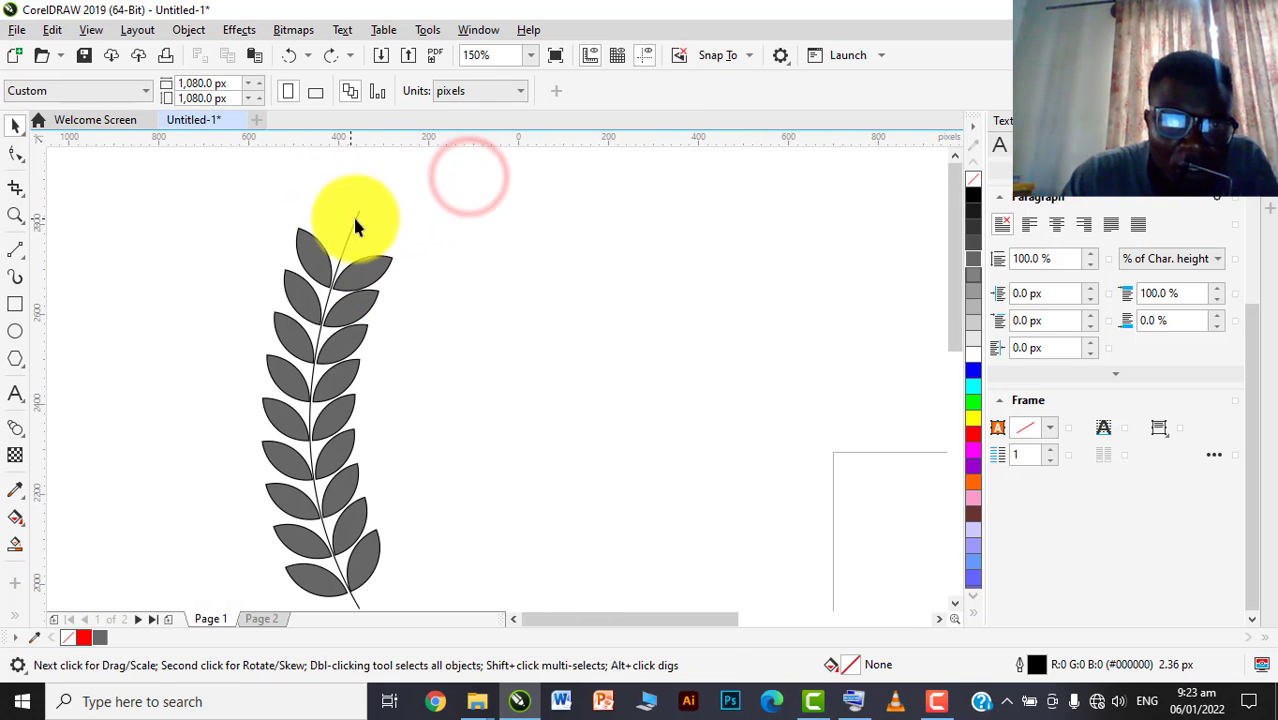
{"action": "left_click", "coordinate": [359, 213]}
{"action": "key", "text": "Delete"}
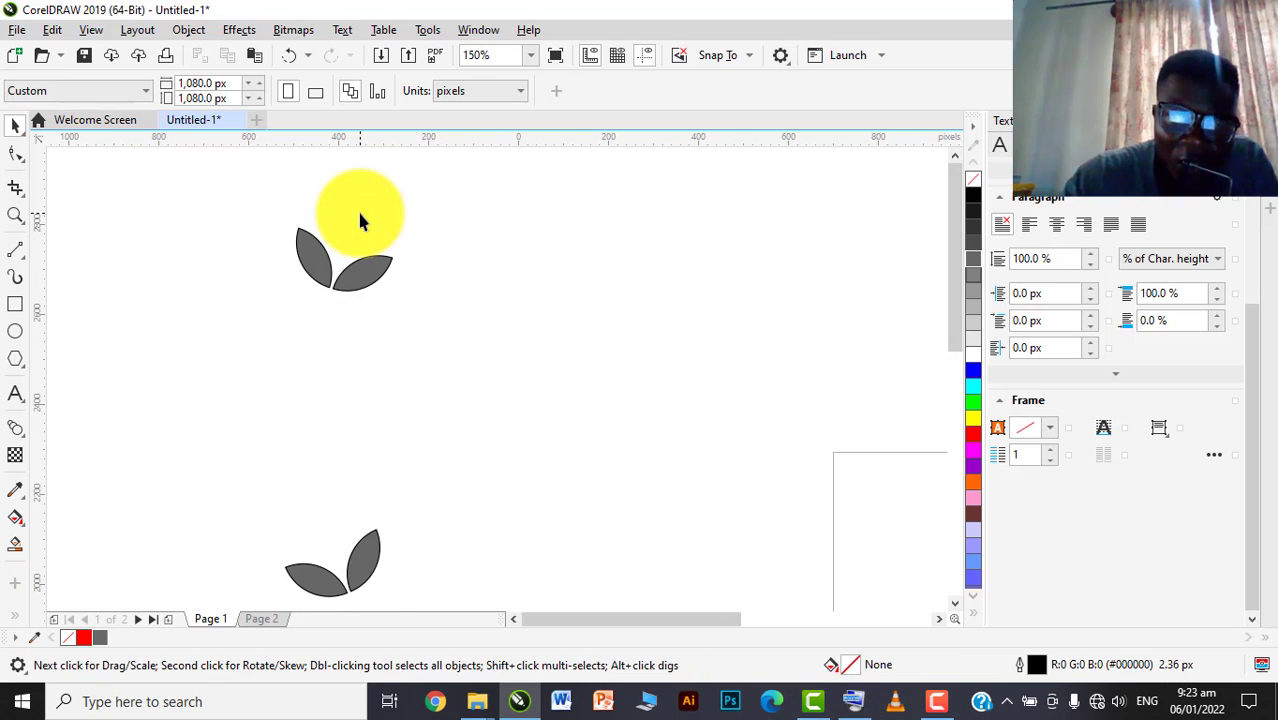
{"action": "key", "text": "ctrl+z"}
{"action": "left_click", "coordinate": [473, 276]}
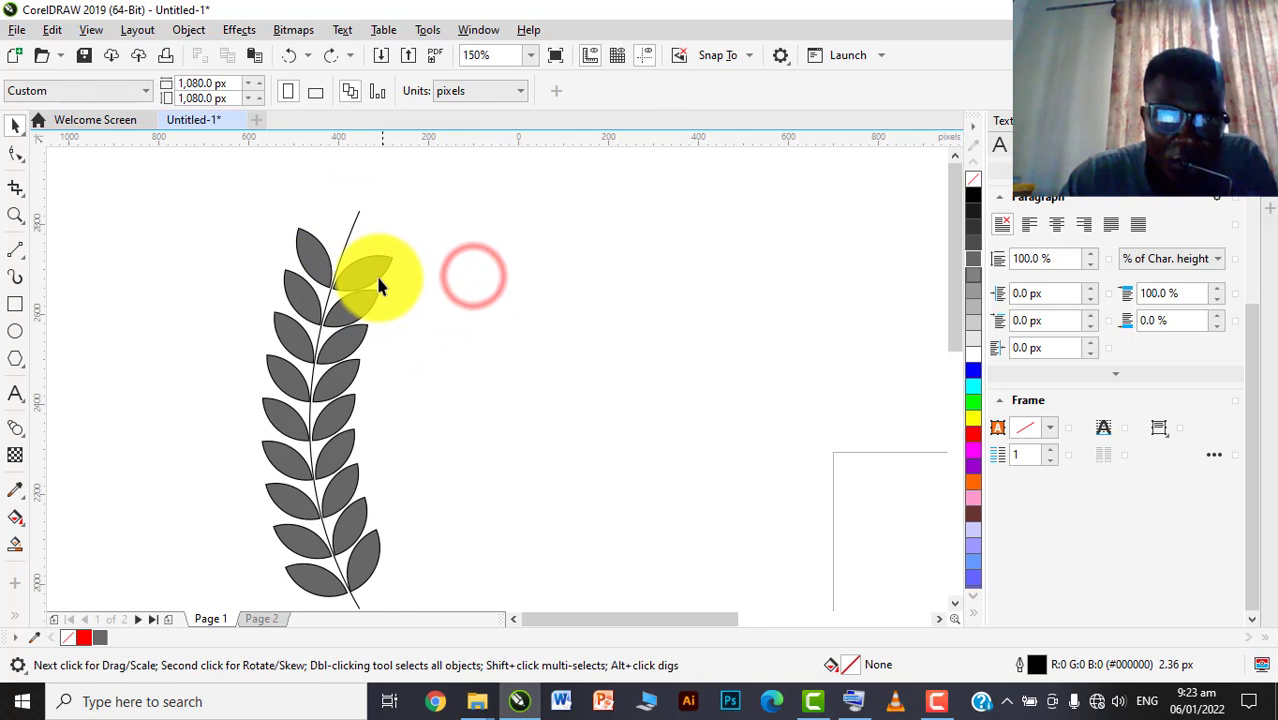
{"action": "left_click", "coordinate": [359, 262]}
{"action": "left_click", "coordinate": [353, 295]}
{"action": "left_click", "coordinate": [350, 320]}
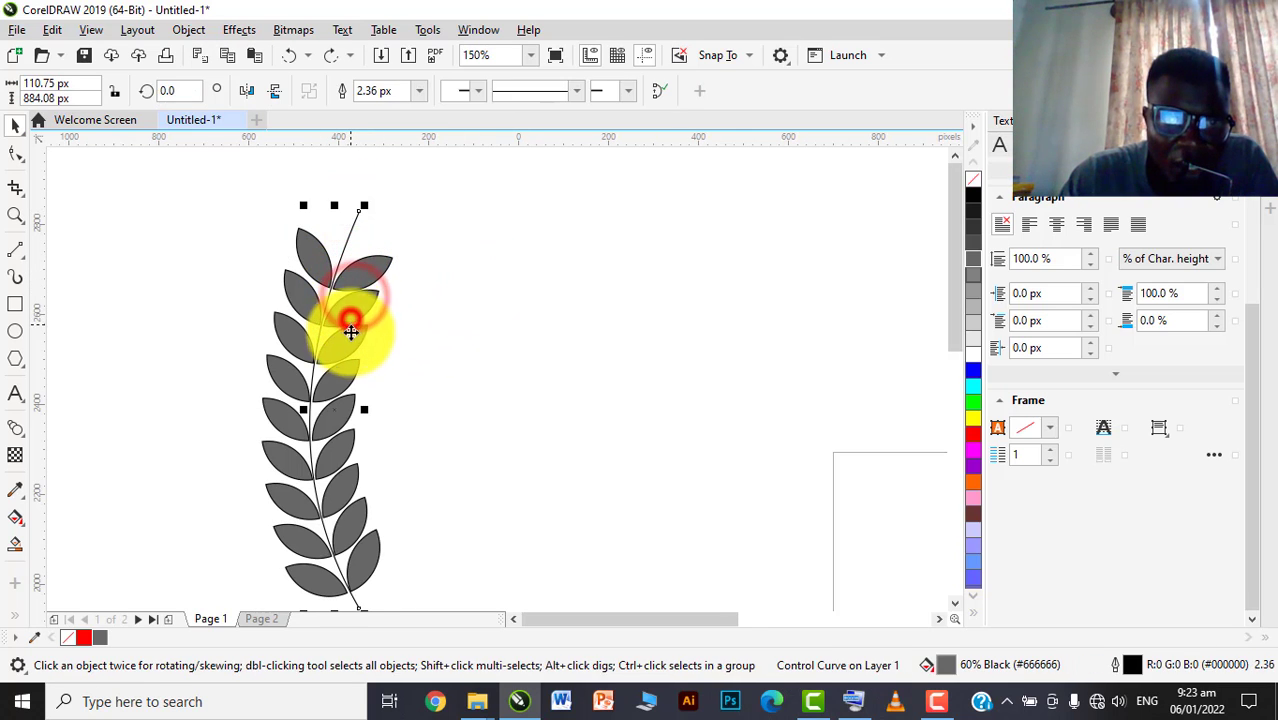
{"action": "right_click", "coordinate": [348, 338]}
{"action": "left_click", "coordinate": [250, 312]}
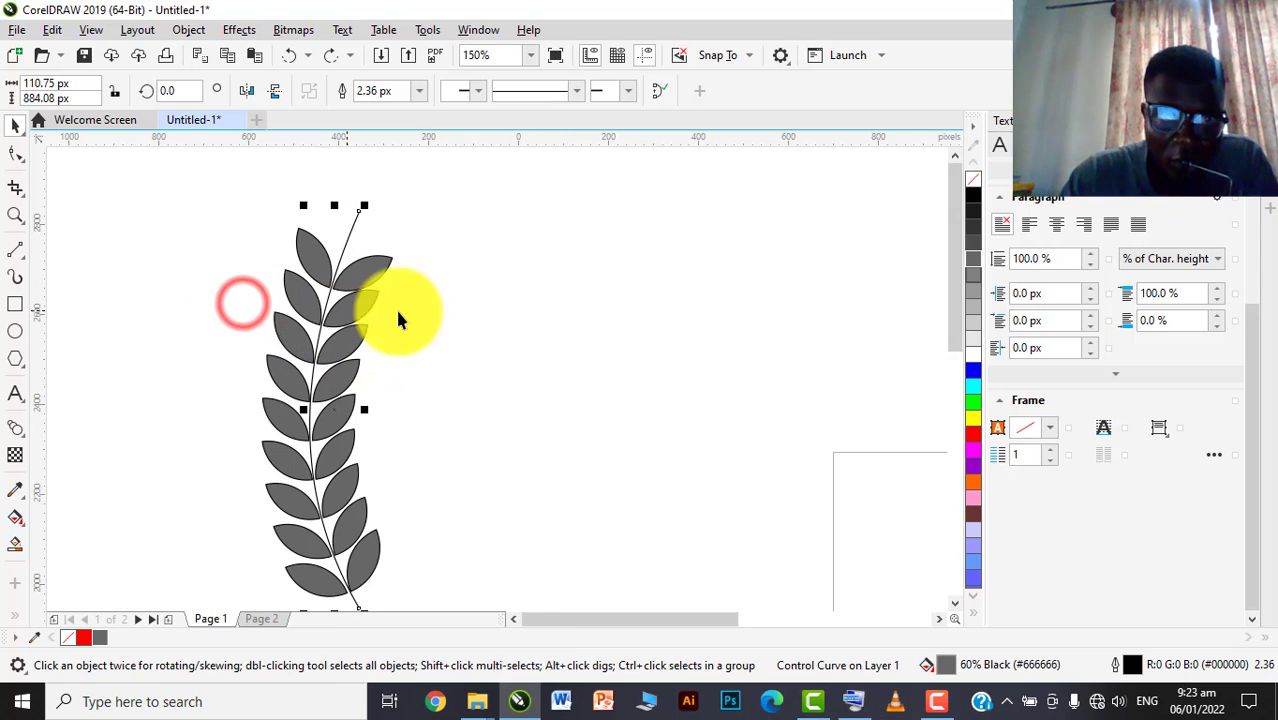
Select the whole leaf blend along the wheat ear's stem
{"action": "left_click", "coordinate": [445, 292]}
{"action": "left_click", "coordinate": [366, 308]}
{"action": "scroll", "coordinate": [366, 308], "scroll_direction": "down", "scroll_amount": 2}
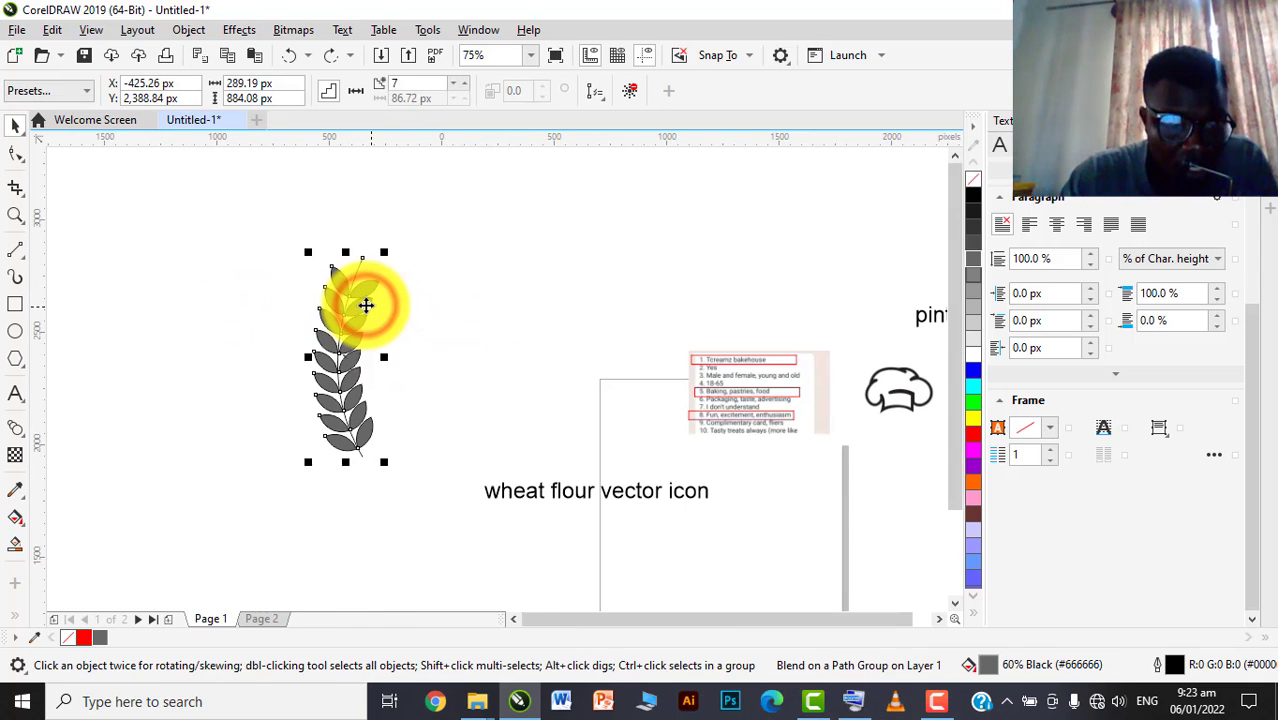
Duplicate the wheat branch and place the copy to the right of the original
{"action": "key", "text": "ctrl+d"}
{"action": "left_click_drag", "start_coordinate": [366, 306], "coordinate": [511, 308]}
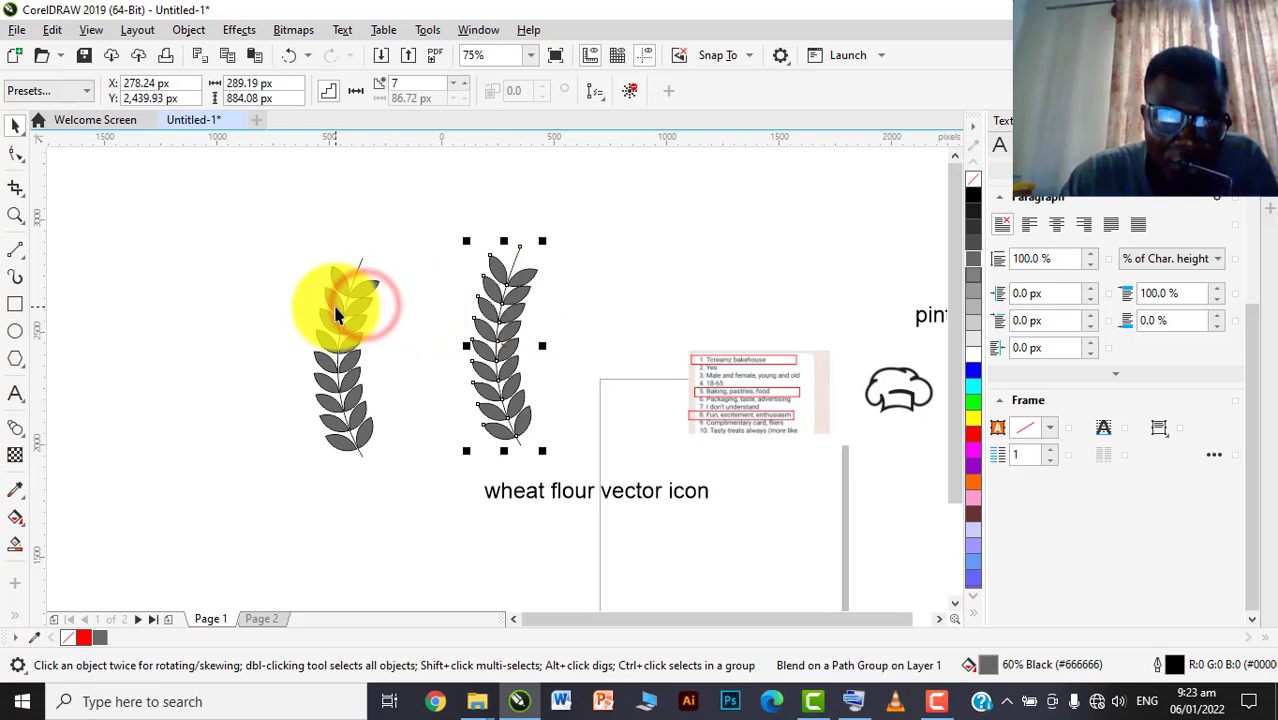
{"action": "scroll", "coordinate": [362, 332], "scroll_direction": "up", "scroll_amount": 2}
{"action": "left_click", "coordinate": [362, 290]}
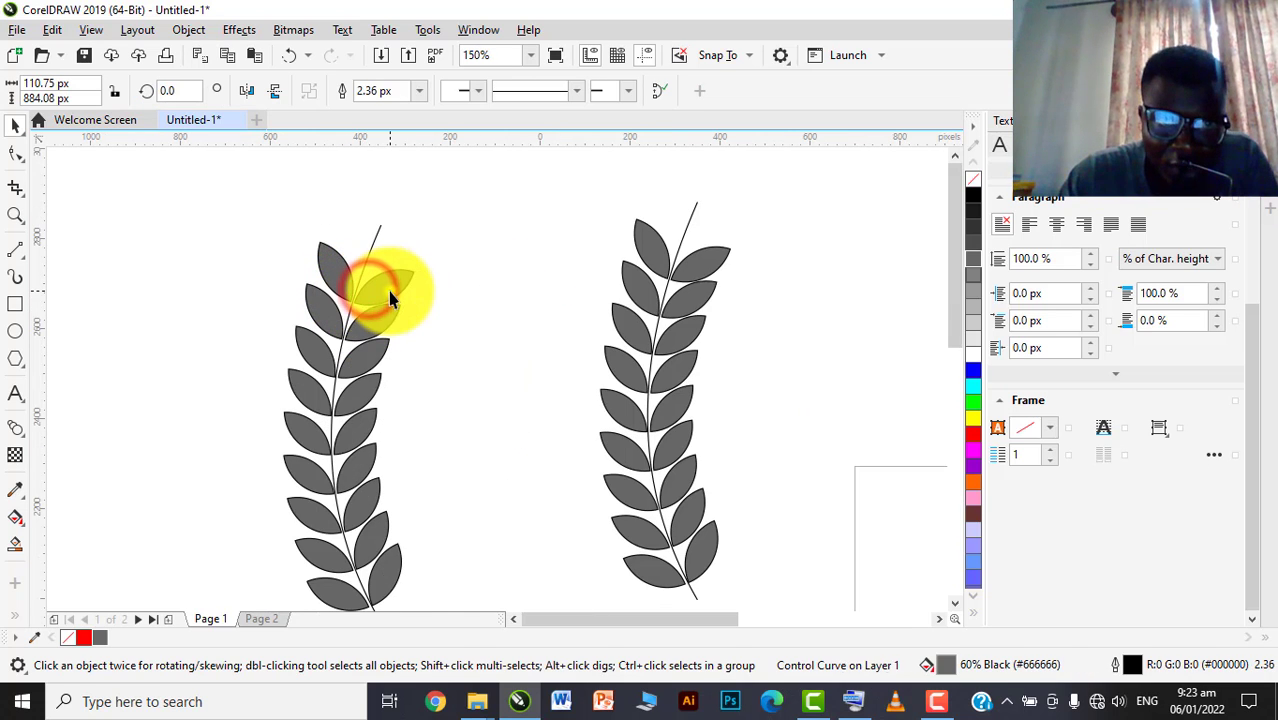
{"action": "right_click", "coordinate": [380, 305]}
{"action": "key", "text": "Escape"}
{"action": "left_click", "coordinate": [208, 309]}
{"action": "left_click", "coordinate": [362, 362]}
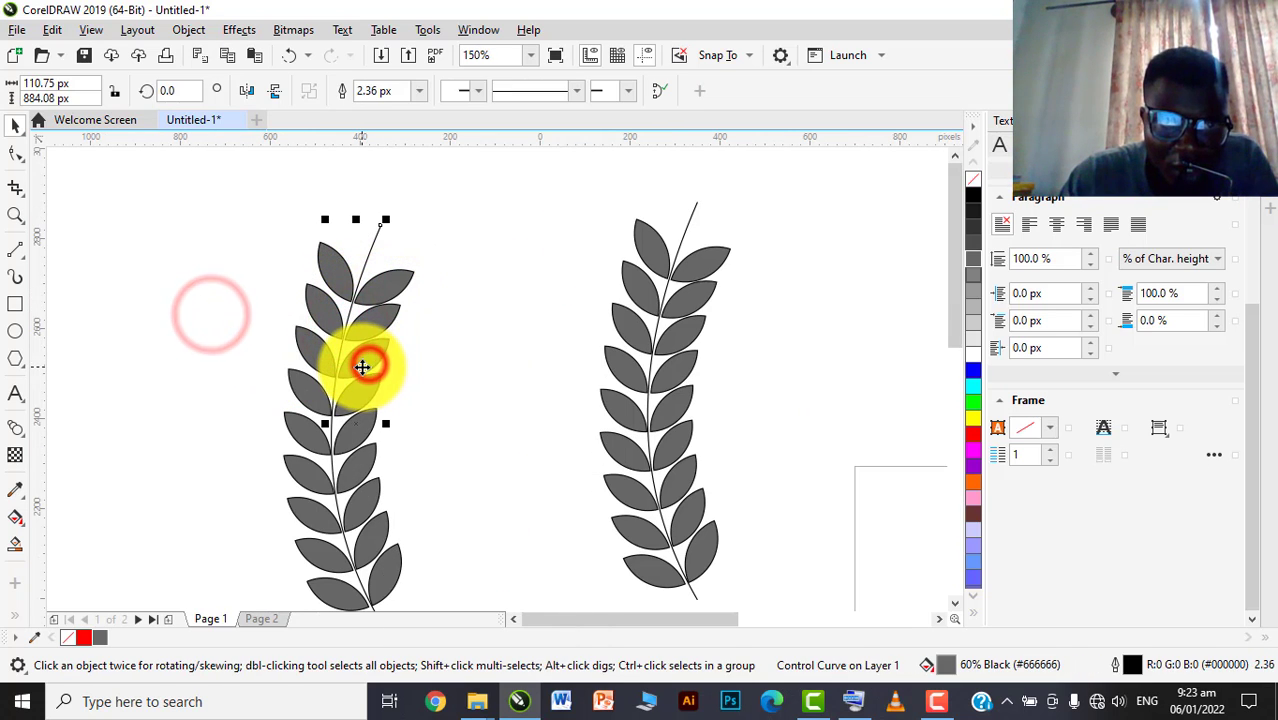
{"action": "right_click", "coordinate": [362, 367]}
{"action": "left_click", "coordinate": [316, 463]}
{"action": "left_click", "coordinate": [143, 395]}
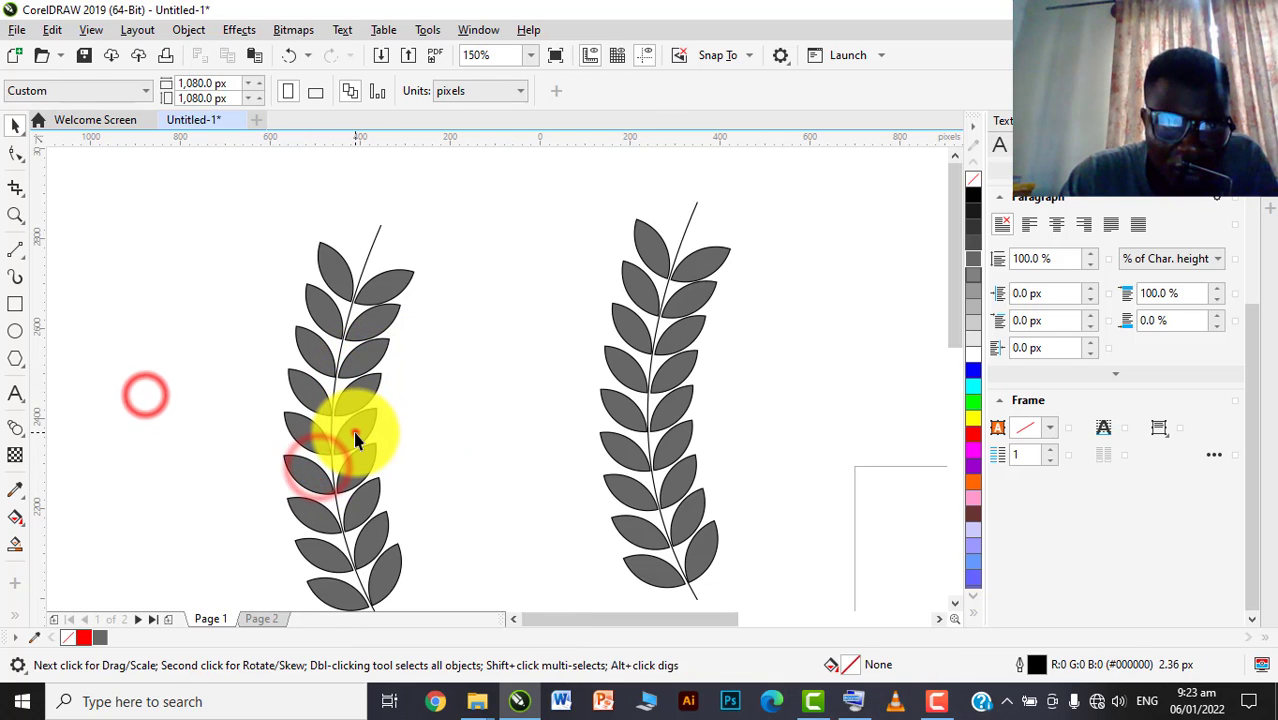
{"action": "left_click", "coordinate": [355, 432]}
{"action": "left_click", "coordinate": [299, 470]}
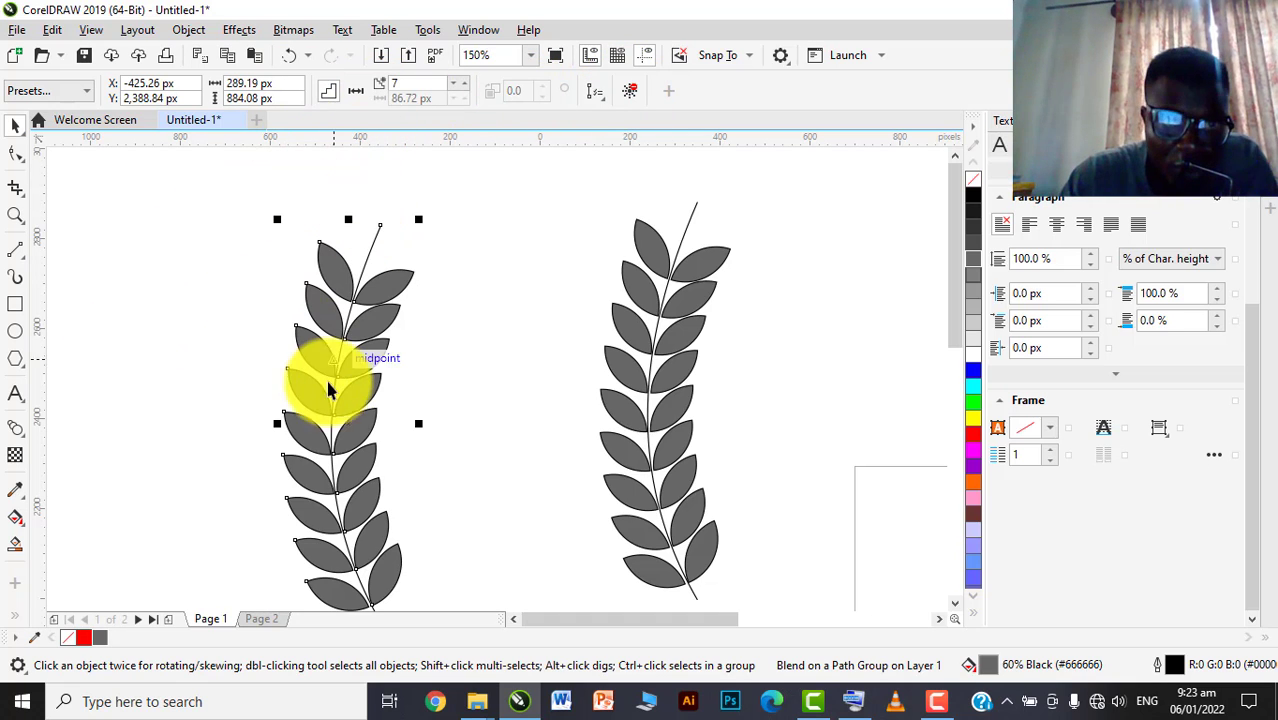
{"action": "right_click", "coordinate": [345, 428]}
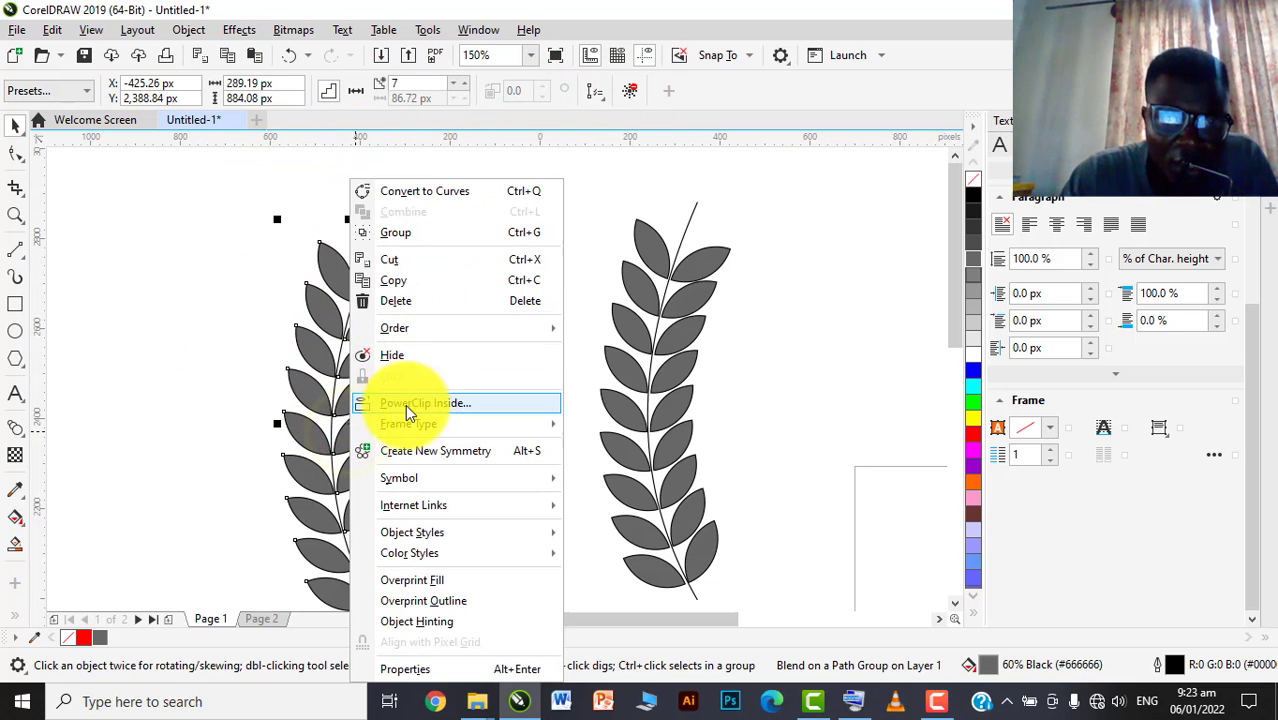
{"action": "left_click", "coordinate": [178, 388]}
{"action": "left_click", "coordinate": [491, 405]}
{"action": "left_click", "coordinate": [340, 462]}
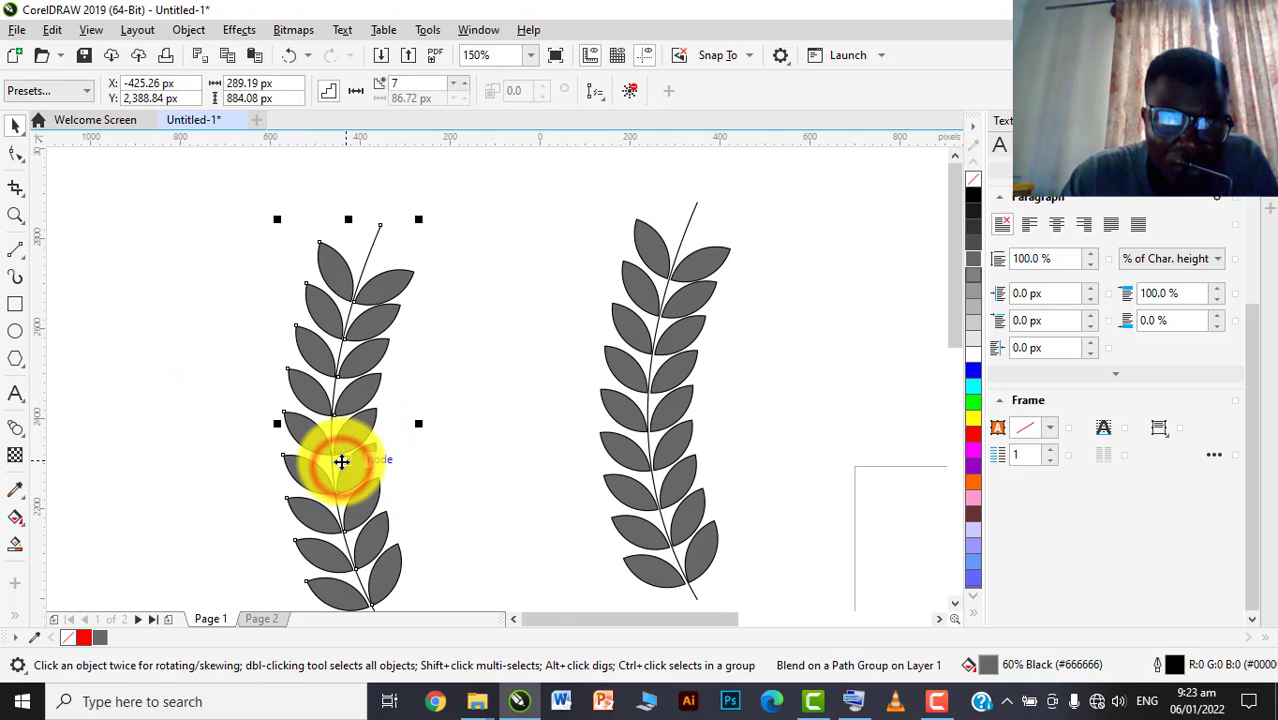
{"action": "right_click", "coordinate": [341, 462]}
{"action": "left_click", "coordinate": [228, 444]}
{"action": "left_click", "coordinate": [318, 430]}
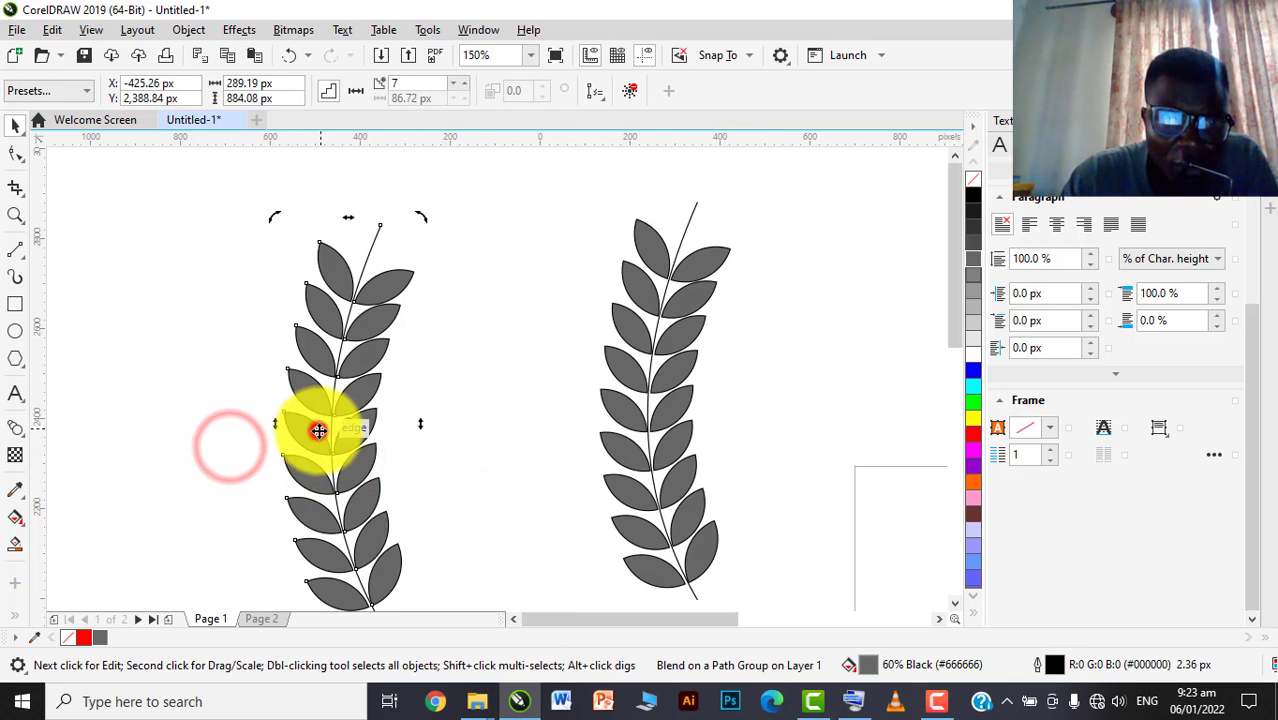
{"action": "left_click", "coordinate": [466, 357]}
{"action": "left_click", "coordinate": [318, 446]}
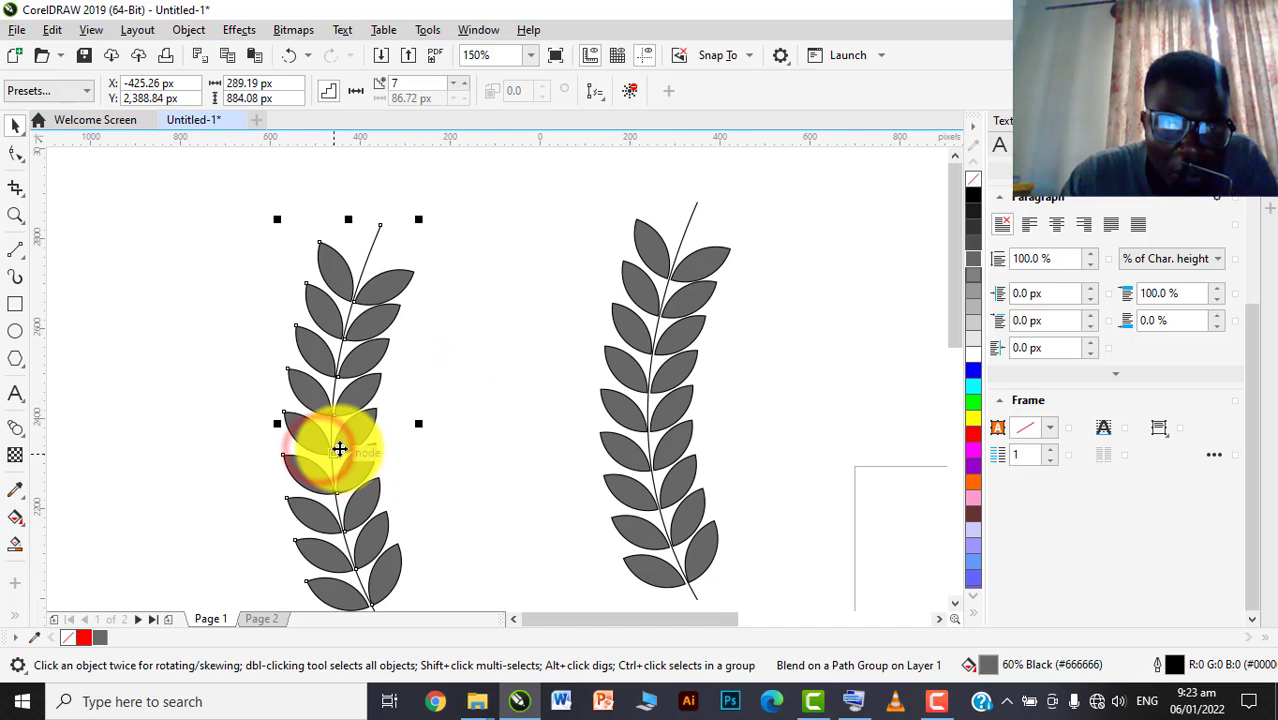
{"action": "right_click", "coordinate": [340, 449]}
{"action": "left_click", "coordinate": [190, 455]}
{"action": "scroll", "coordinate": [456, 318], "scroll_direction": "down", "scroll_amount": 1}
{"action": "left_click", "coordinate": [477, 299]}
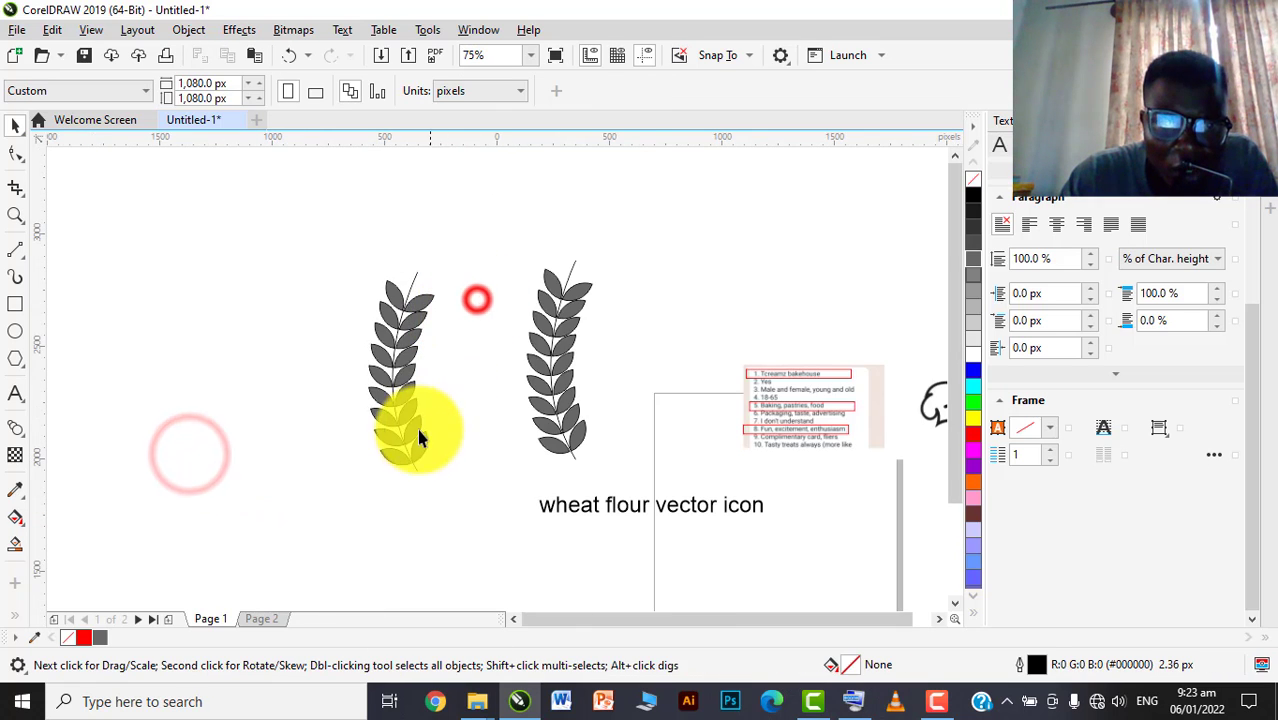
Break the original wheat branch's blend apart from its stem path
{"action": "scroll", "coordinate": [402, 436], "scroll_direction": "up", "scroll_amount": 2}
{"action": "left_click", "coordinate": [400, 440]}
{"action": "right_click", "coordinate": [341, 465]}
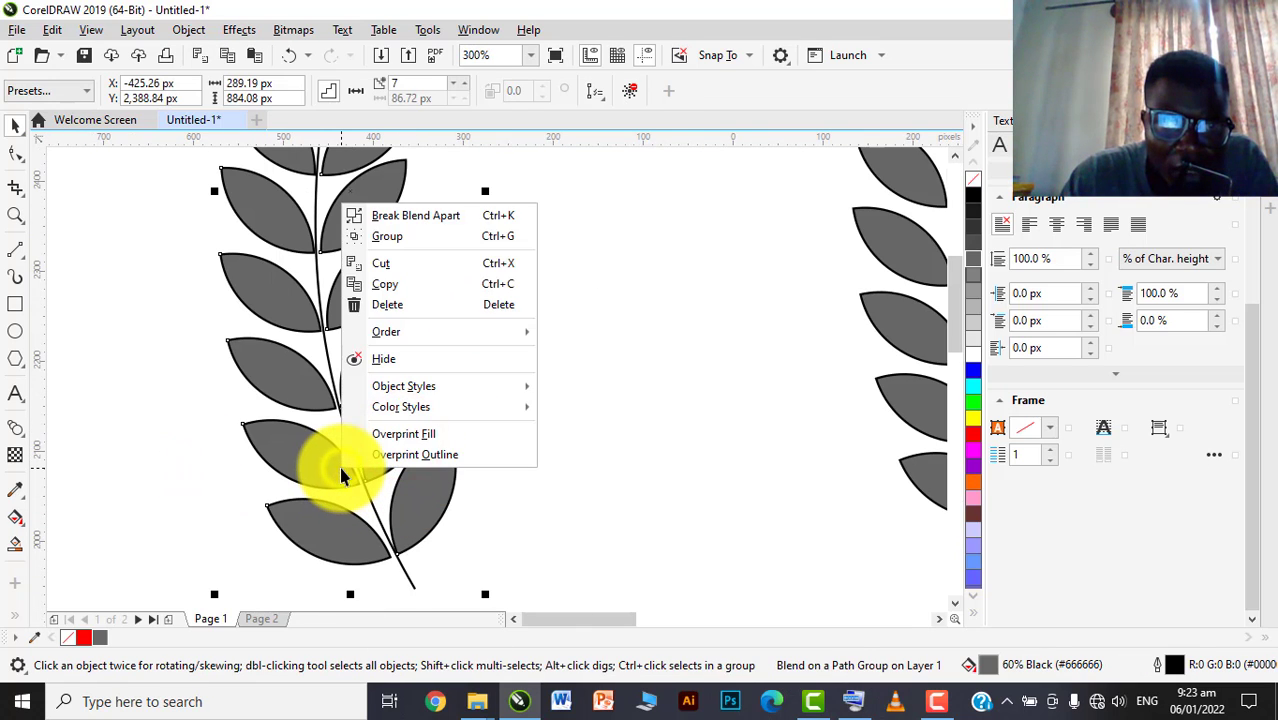
{"action": "left_click", "coordinate": [425, 216]}
Try deleting the stem curve from the original wheat branch
{"action": "scroll", "coordinate": [486, 309], "scroll_direction": "down", "scroll_amount": 2}
{"action": "scroll", "coordinate": [499, 288], "scroll_direction": "up", "scroll_amount": 1}
{"action": "left_click", "coordinate": [513, 293]}
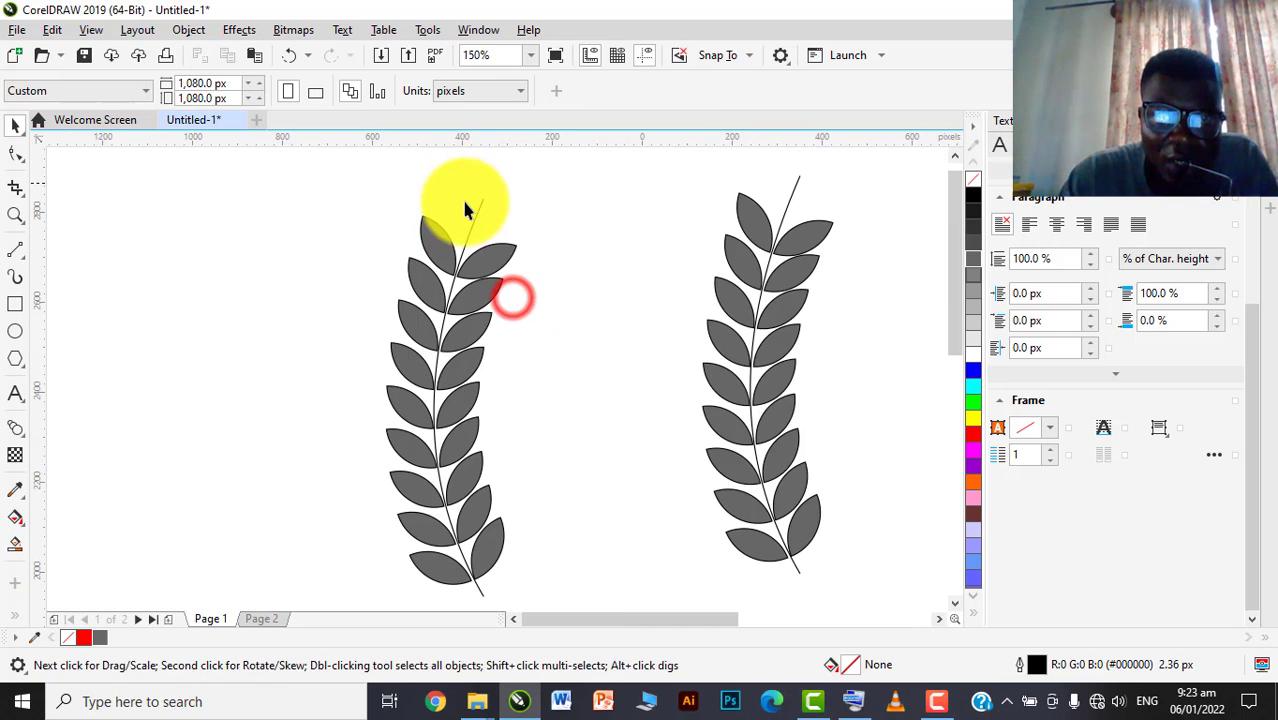
{"action": "left_click", "coordinate": [471, 218]}
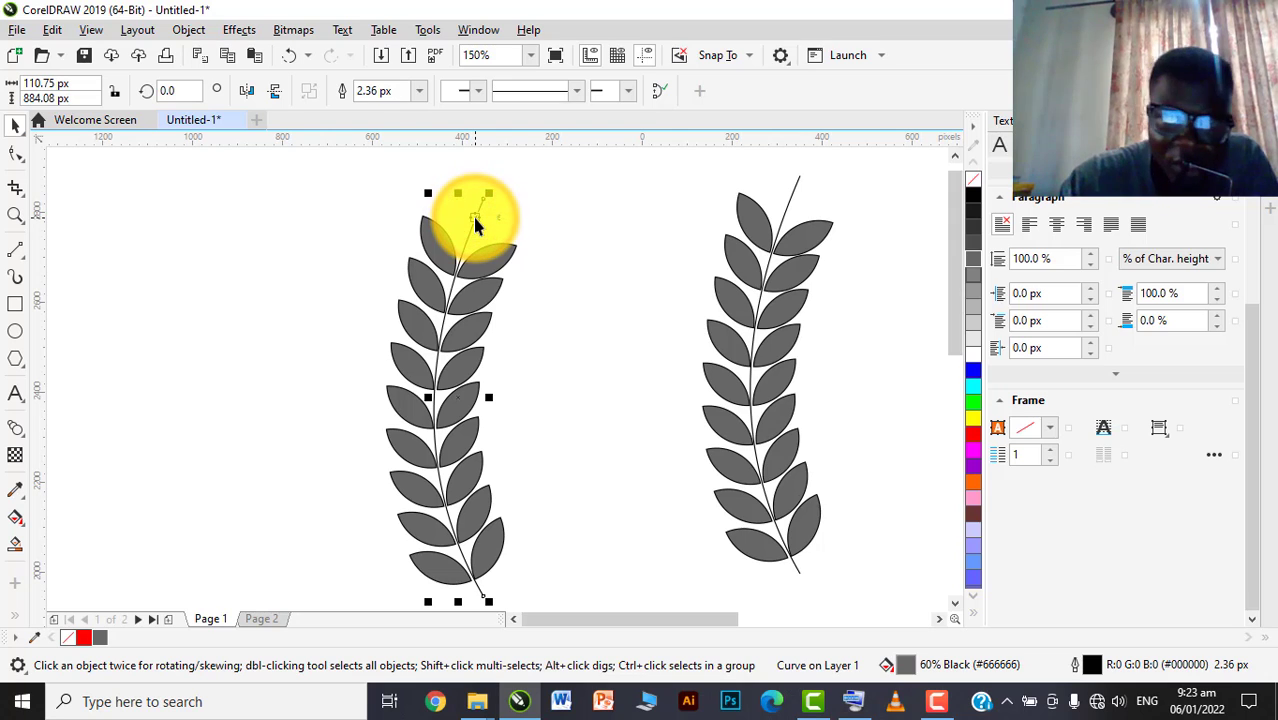
{"action": "key", "text": "Delete"}
{"action": "scroll", "coordinate": [400, 250], "scroll_direction": "down", "scroll_amount": 1}
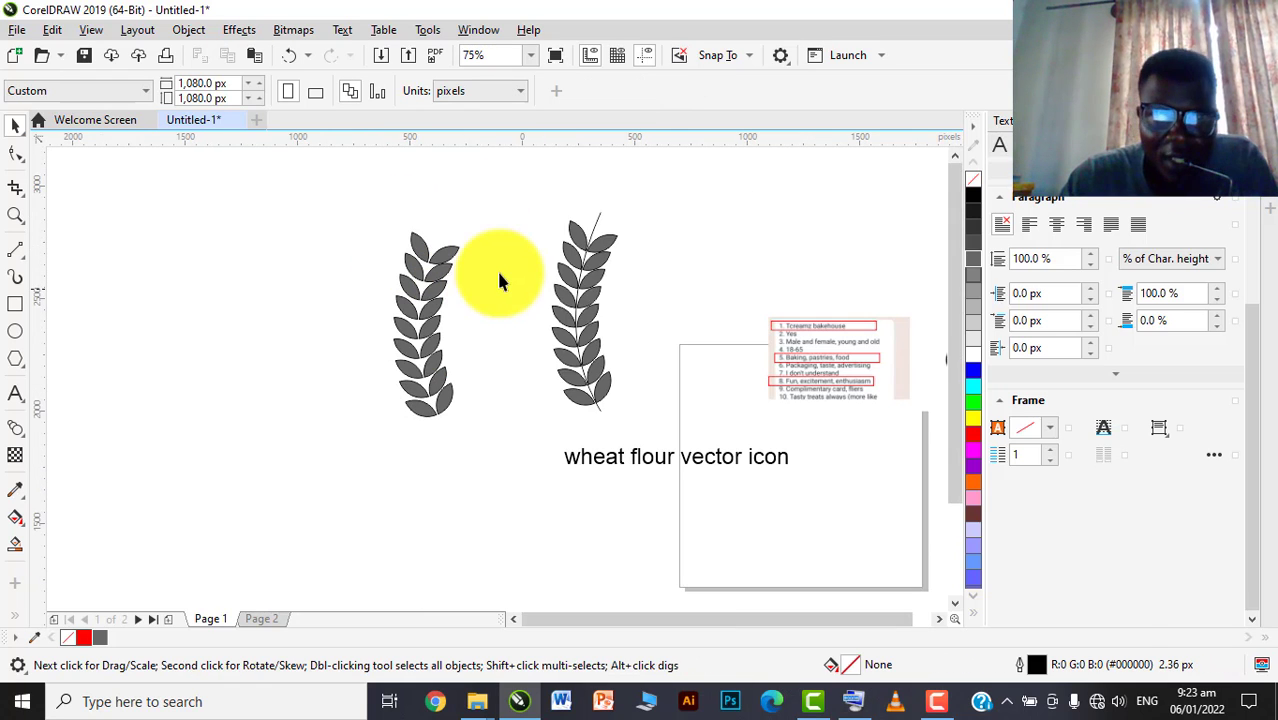
{"action": "left_click", "coordinate": [451, 248]}
{"action": "left_click", "coordinate": [479, 220]}
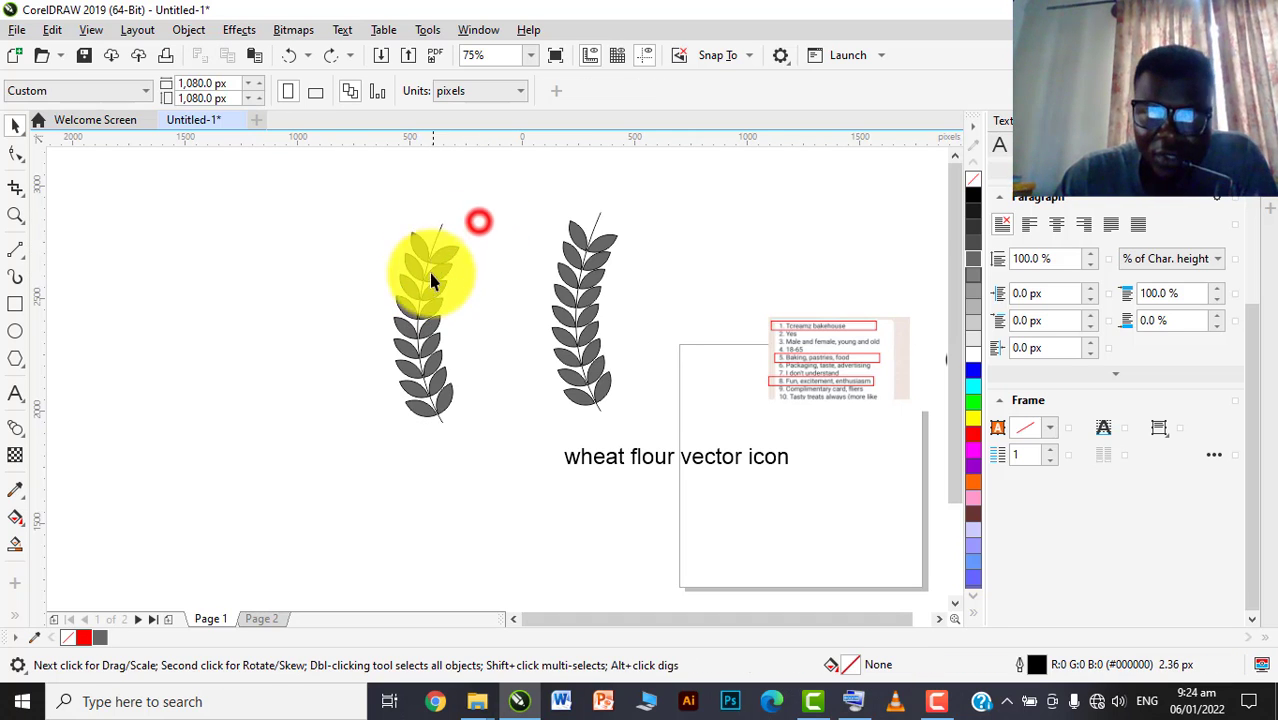
Convert the chef's hat bitmap into vector shapes with Quick Trace
{"action": "scroll", "coordinate": [433, 279], "scroll_direction": "down", "scroll_amount": 2}
{"action": "scroll", "coordinate": [765, 302], "scroll_direction": "up", "scroll_amount": 2}
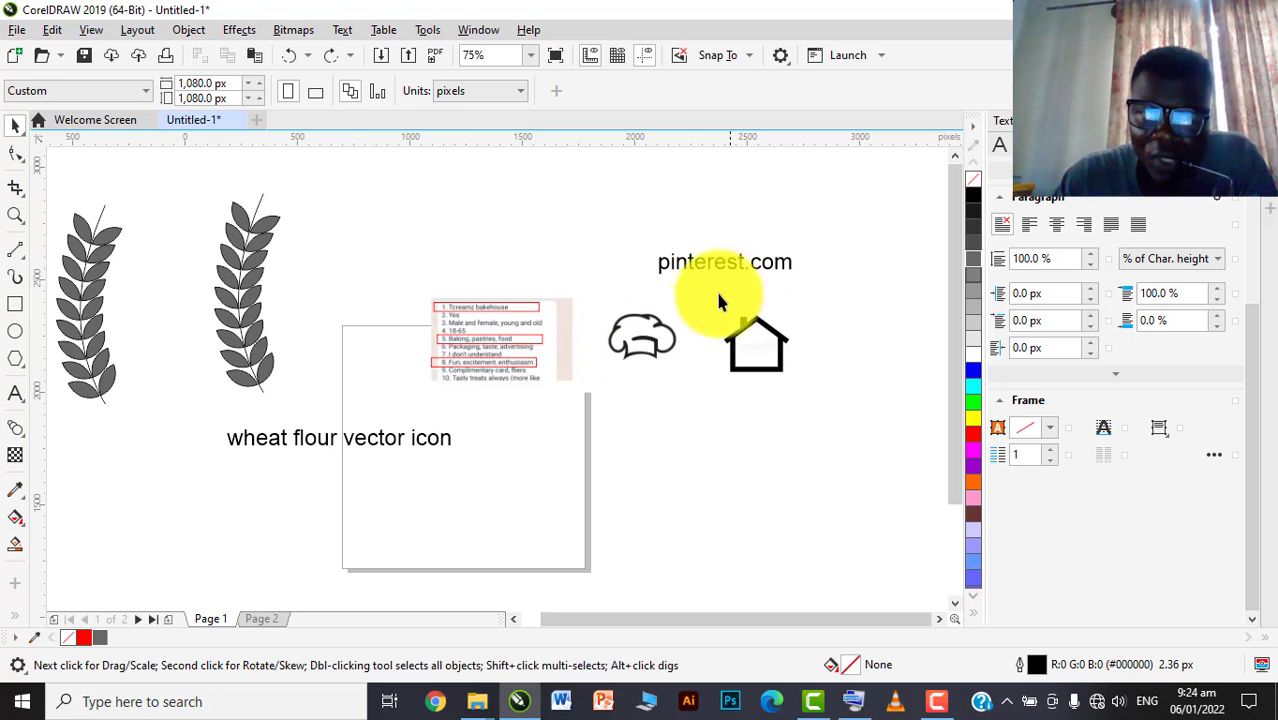
{"action": "left_click", "coordinate": [660, 335]}
{"action": "scroll", "coordinate": [652, 340], "scroll_direction": "up", "scroll_amount": 2}
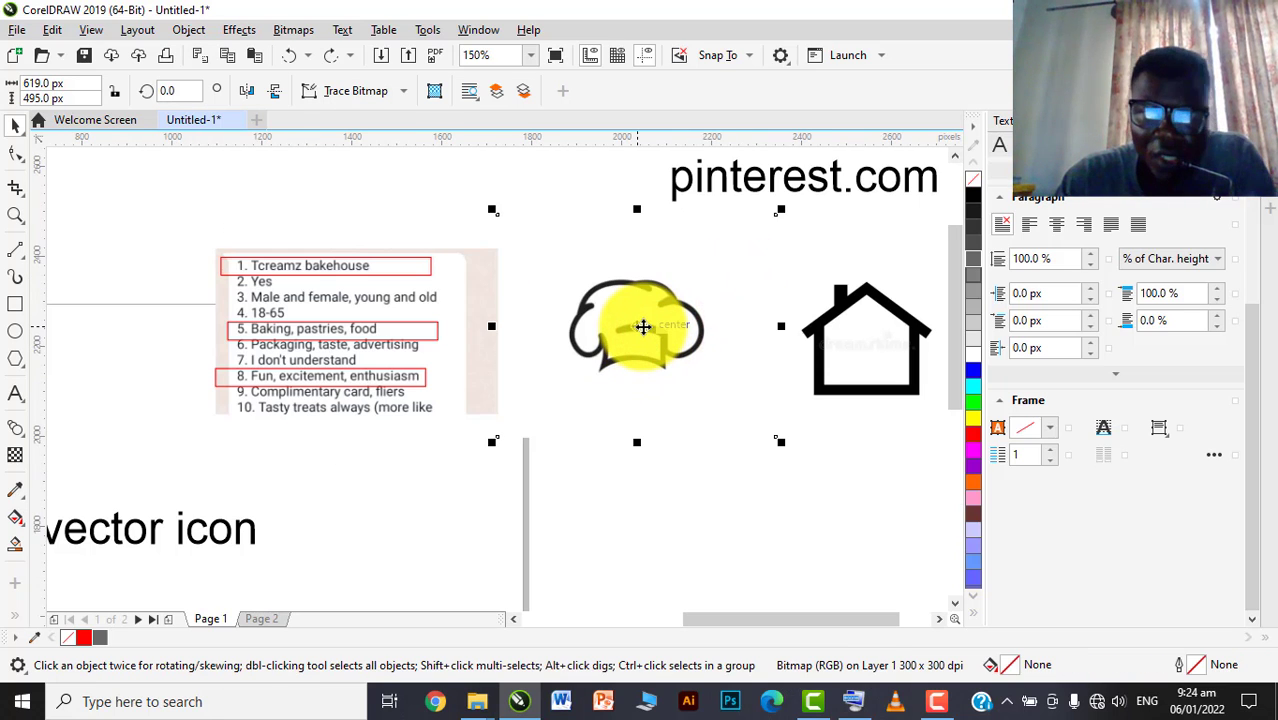
{"action": "scroll", "coordinate": [650, 325], "scroll_direction": "up", "scroll_amount": 4}
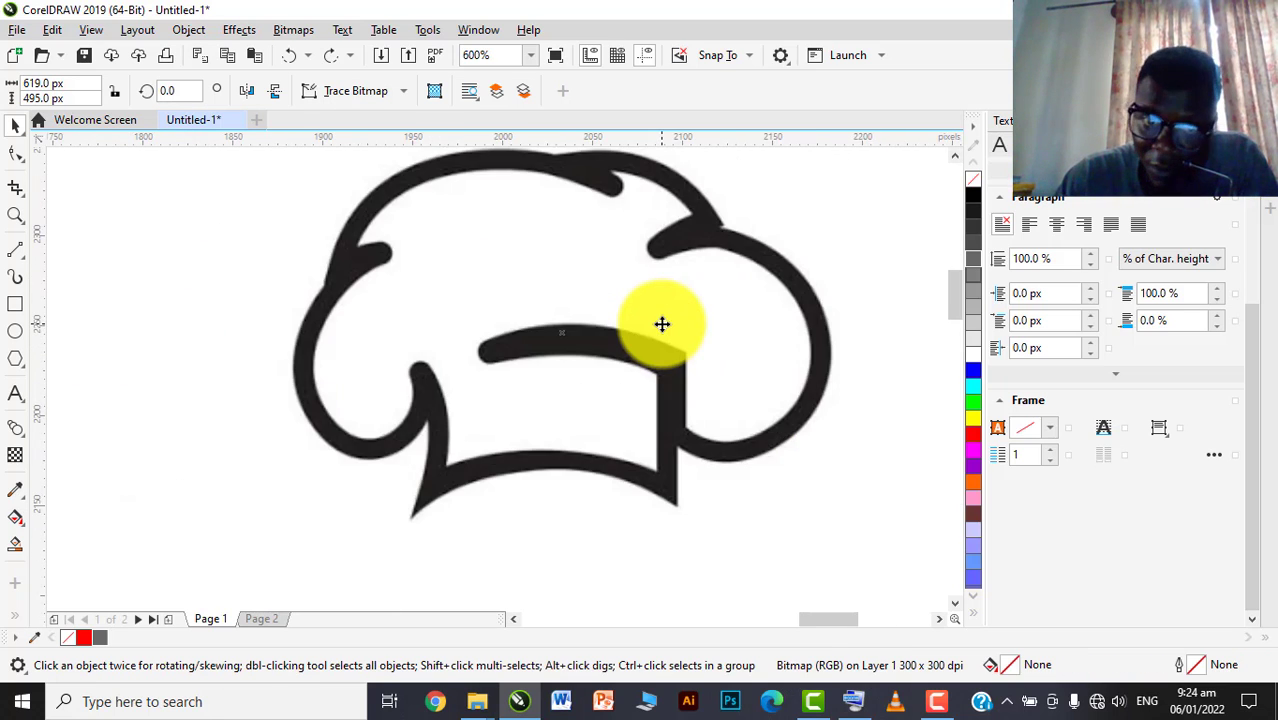
{"action": "scroll", "coordinate": [655, 323], "scroll_direction": "down", "scroll_amount": 2}
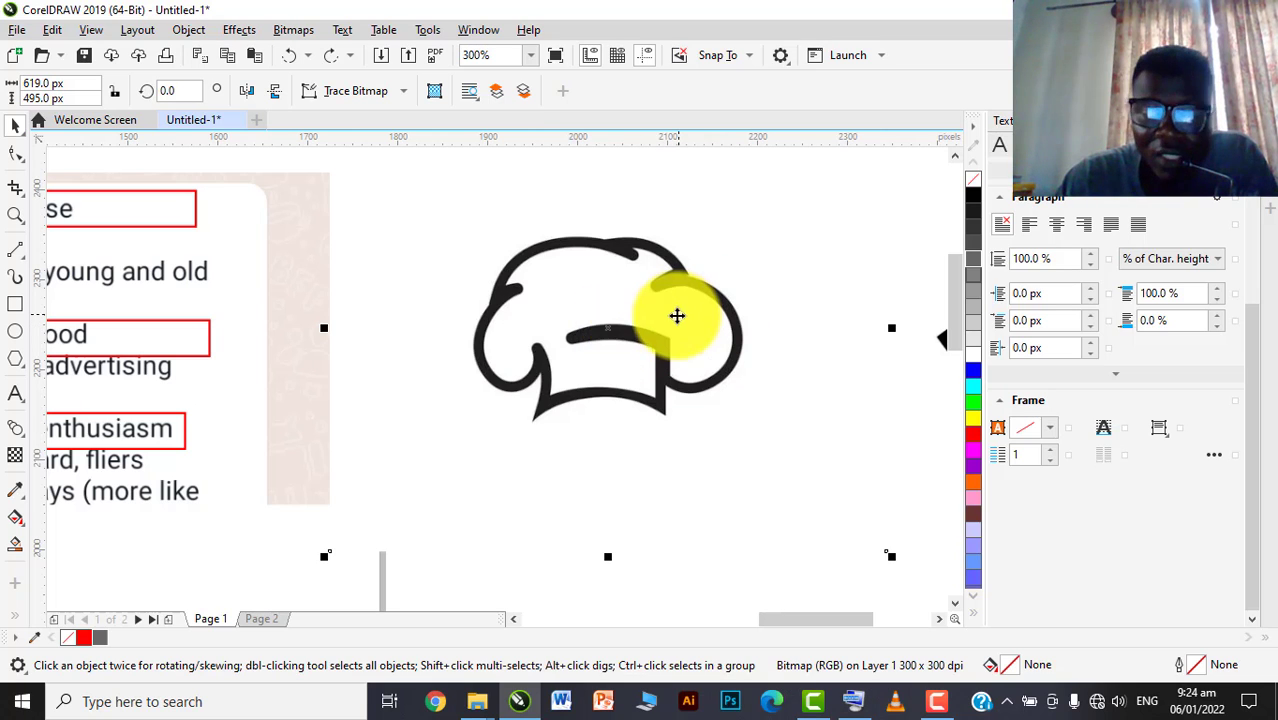
{"action": "left_click", "coordinate": [365, 97]}
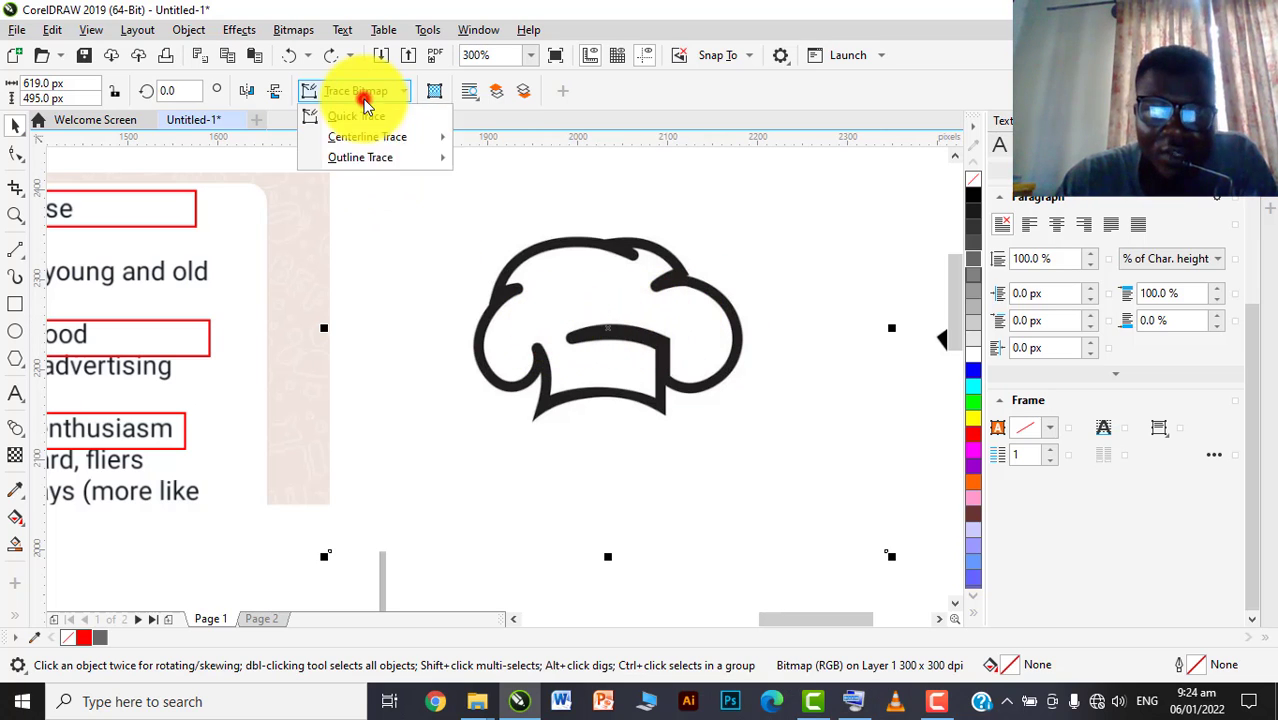
{"action": "left_click", "coordinate": [381, 120]}
Move the traced chef's hat group below the original hat bitmap
{"action": "scroll", "coordinate": [608, 300], "scroll_direction": "down", "scroll_amount": 4}
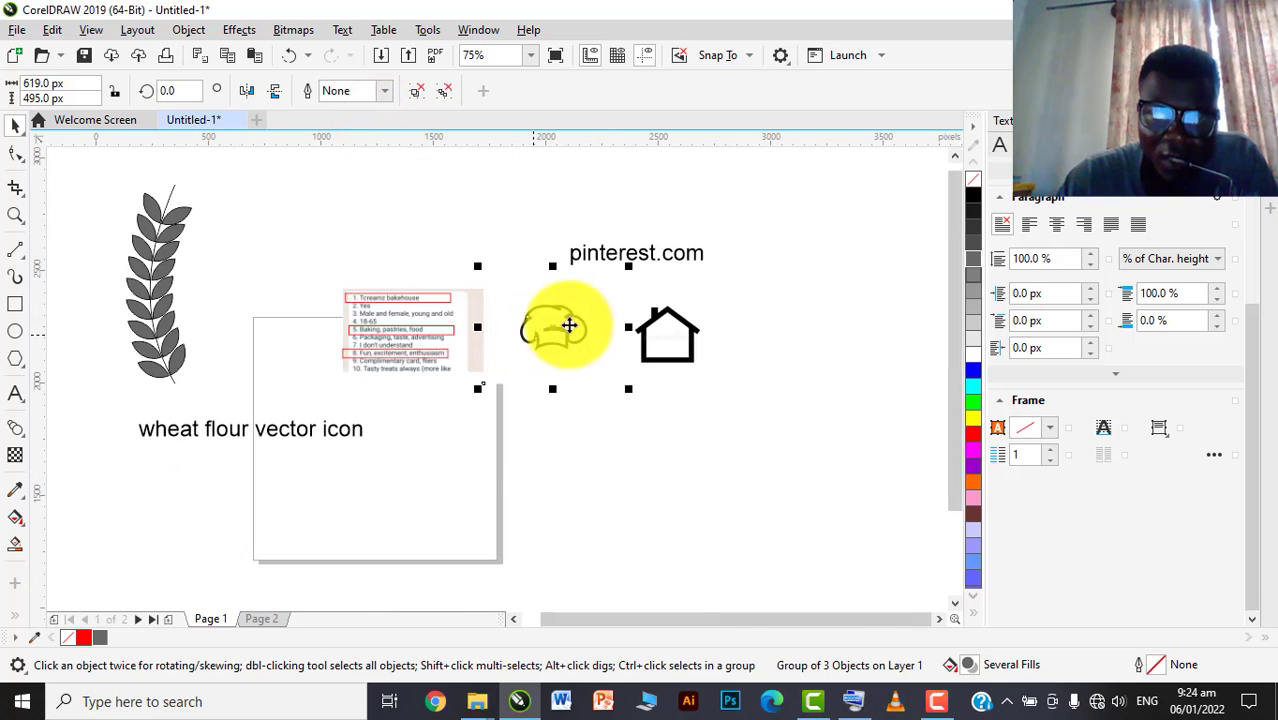
{"action": "mouse_move", "coordinate": [540, 338]}
{"action": "left_mouse_down"}
{"action": "mouse_move", "coordinate": [556, 399]}
{"action": "mouse_move", "coordinate": [571, 395]}
{"action": "left_mouse_up"}
{"action": "scroll", "coordinate": [571, 395], "scroll_direction": "up", "scroll_amount": 2}
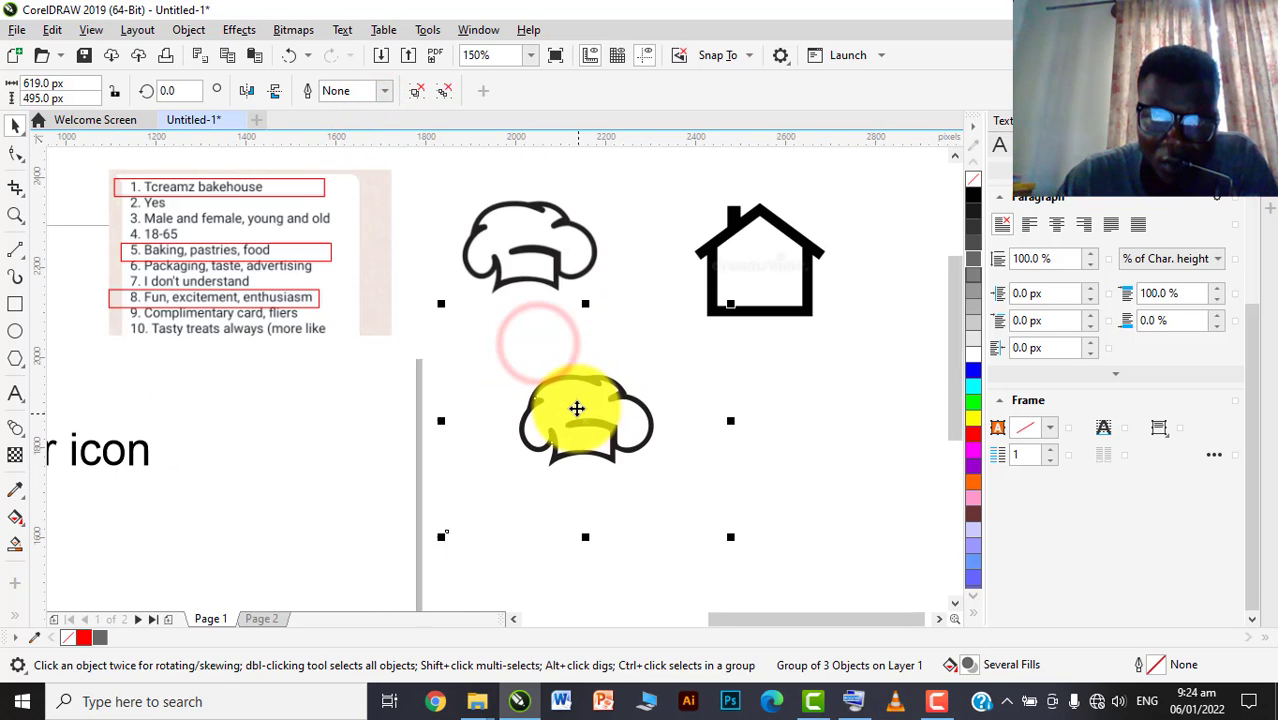
Ungroup all objects of the traced chef's hat and clear its white background piece away from the hat
{"action": "left_click", "coordinate": [446, 92]}
{"action": "left_click", "coordinate": [776, 382]}
{"action": "mouse_move", "coordinate": [686, 400]}
{"action": "left_mouse_down"}
{"action": "mouse_move", "coordinate": [707, 492]}
{"action": "mouse_move", "coordinate": [870, 513]}
{"action": "left_mouse_up"}
{"action": "key", "text": "Escape"}
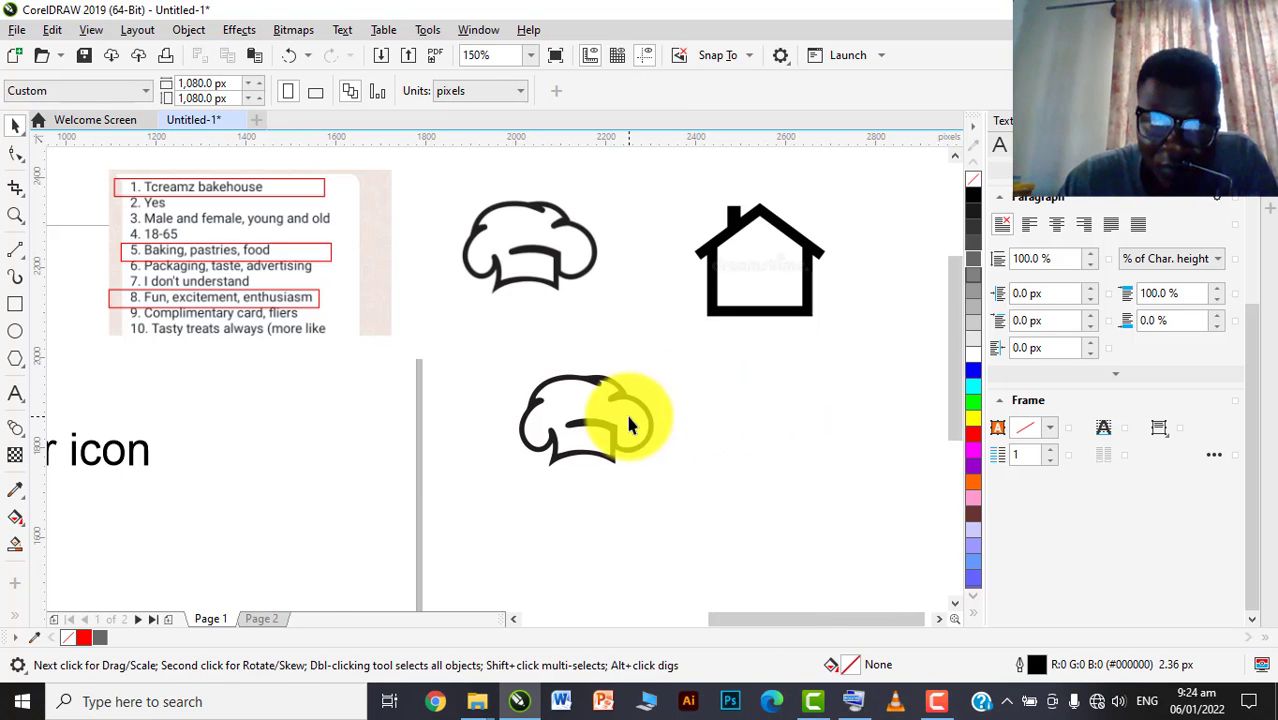
Try moving the white inner shape out of the traced hat, and undo the move
{"action": "scroll", "coordinate": [622, 418], "scroll_direction": "up", "scroll_amount": 4}
{"action": "scroll", "coordinate": [621, 424], "scroll_direction": "down", "scroll_amount": 2}
{"action": "left_click_drag", "start_coordinate": [621, 418], "coordinate": [344, 401]}
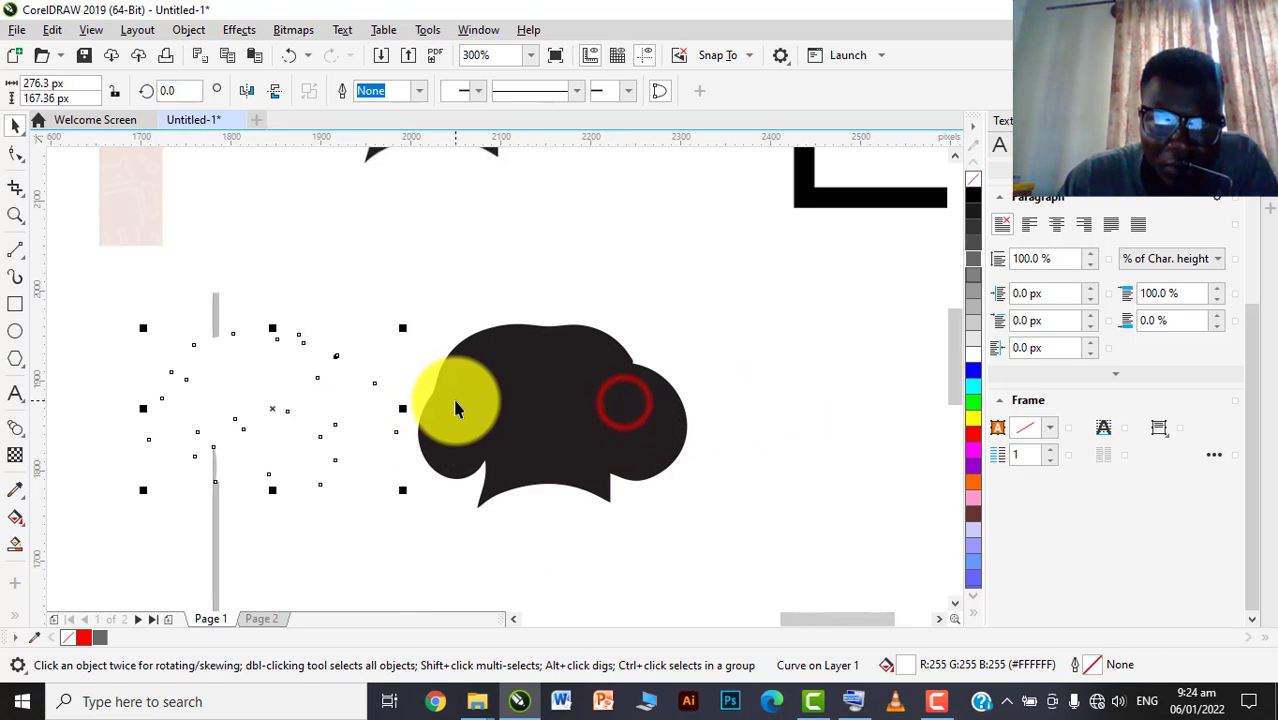
{"action": "key", "text": "ctrl+z"}
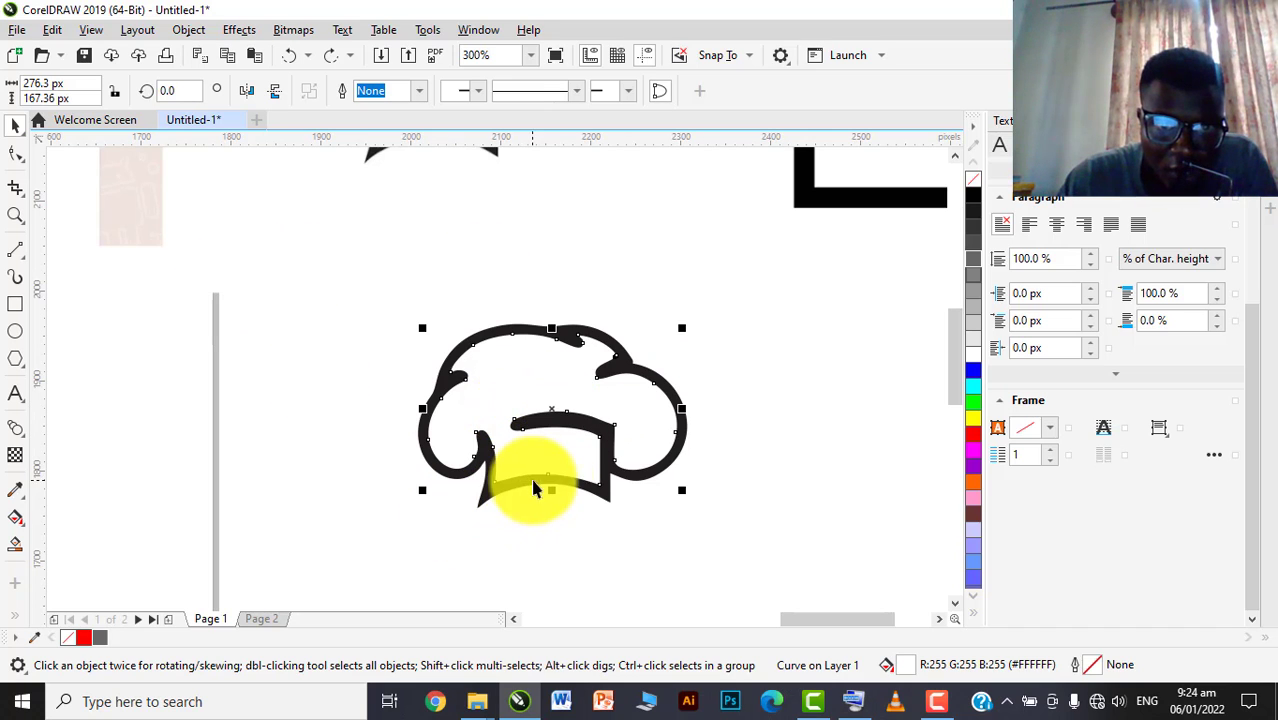
Place the hat's white inner shape to the left of the black silhouette, and give it a grey (#808080) outline with no fill
{"action": "left_click_drag", "start_coordinate": [593, 382], "coordinate": [265, 390]}
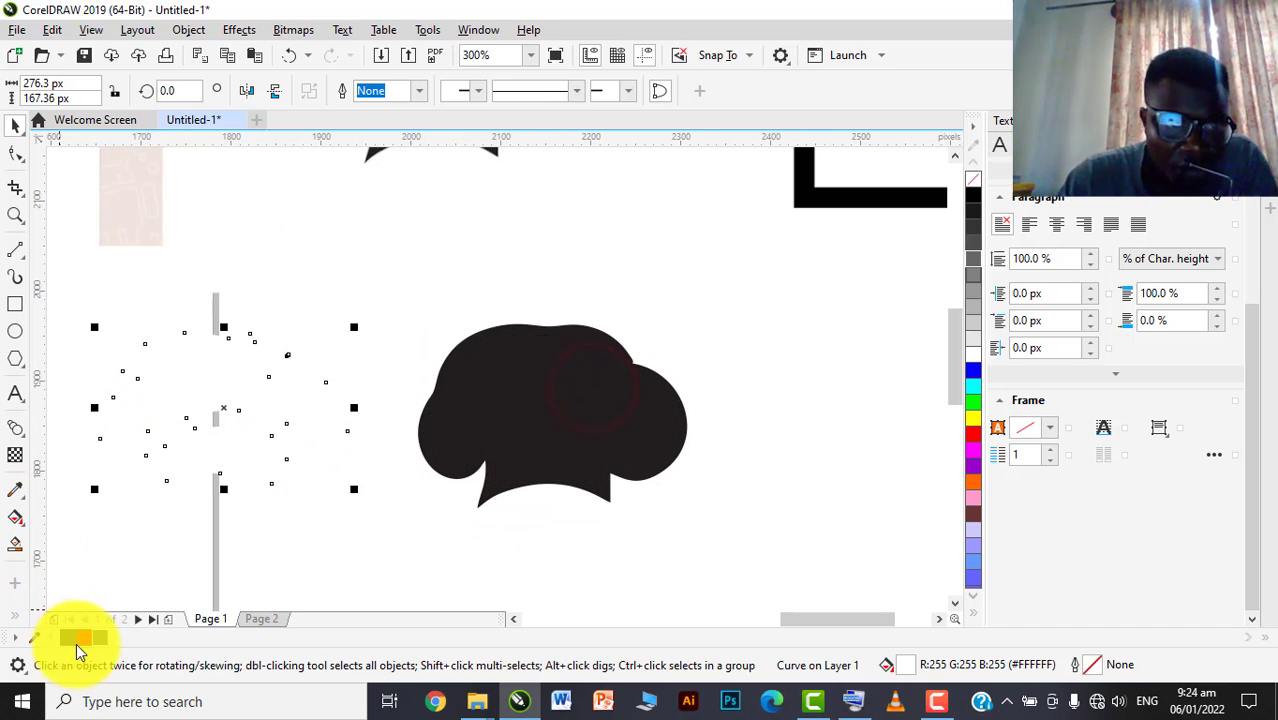
{"action": "left_click", "coordinate": [100, 640]}
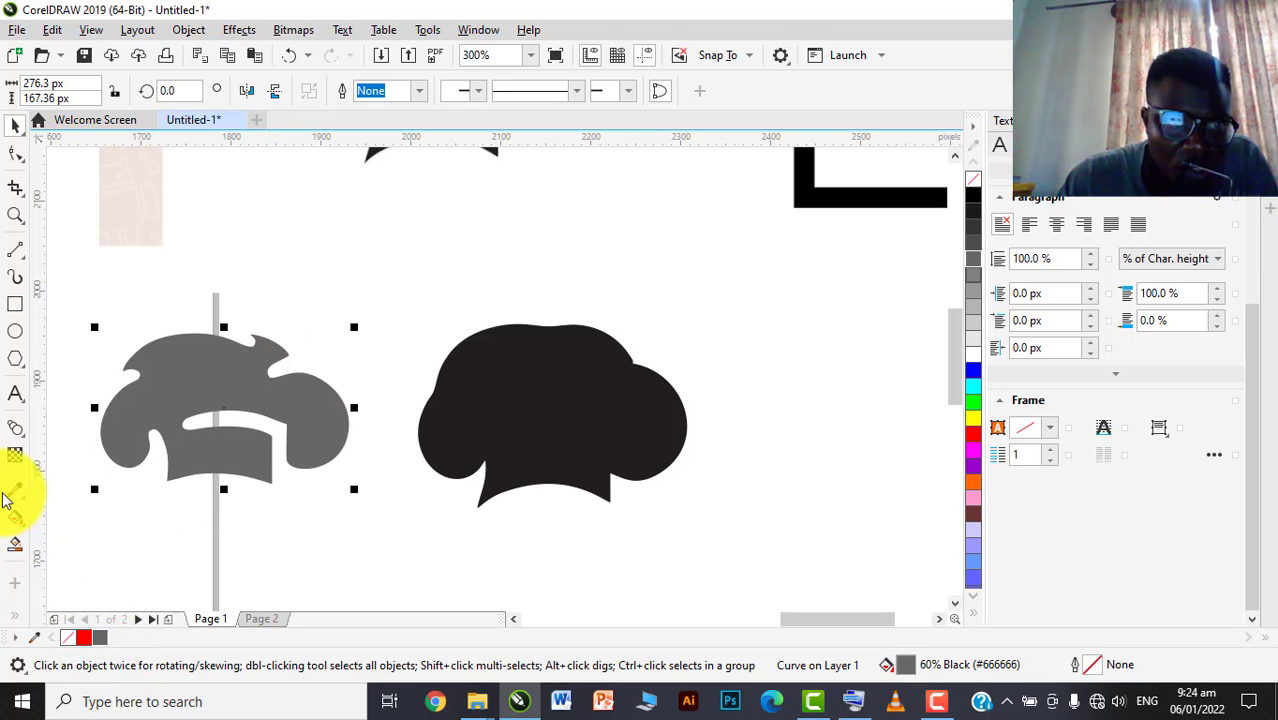
{"action": "right_click", "coordinate": [972, 278]}
{"action": "left_click", "coordinate": [974, 182]}
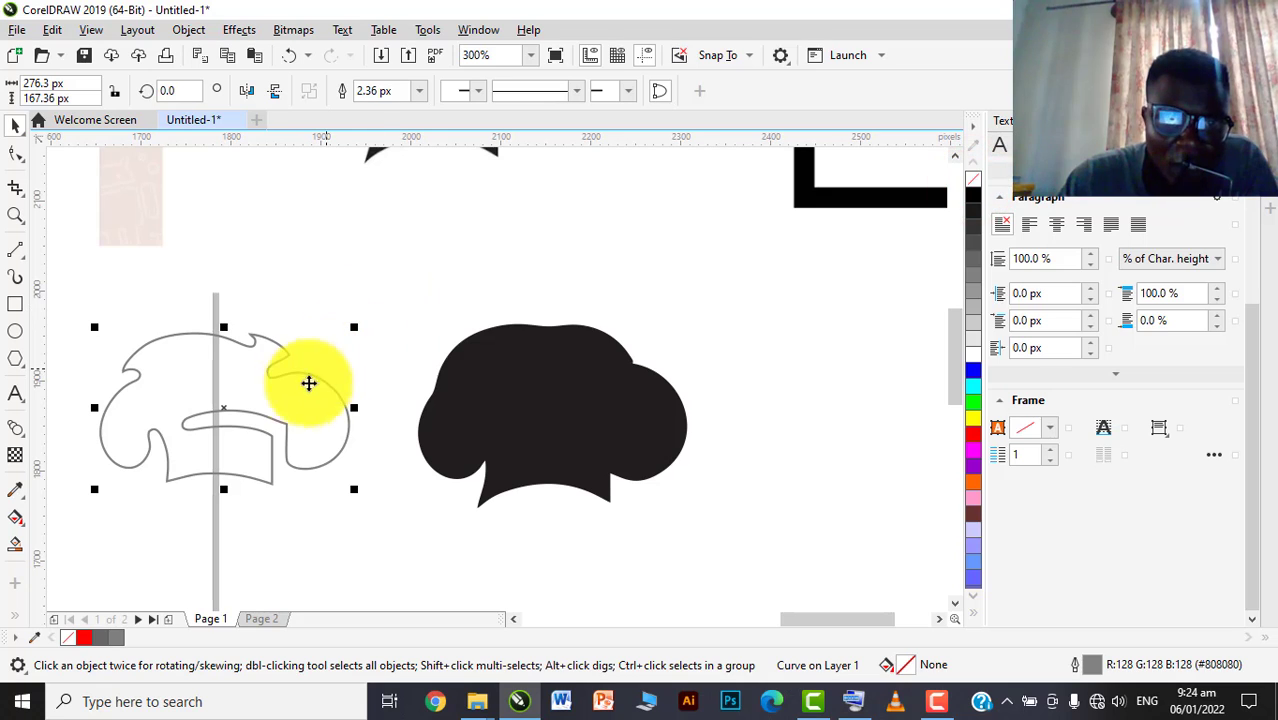
Remove the fill from the black hat silhouette and give it a black outline
{"action": "left_click", "coordinate": [549, 415]}
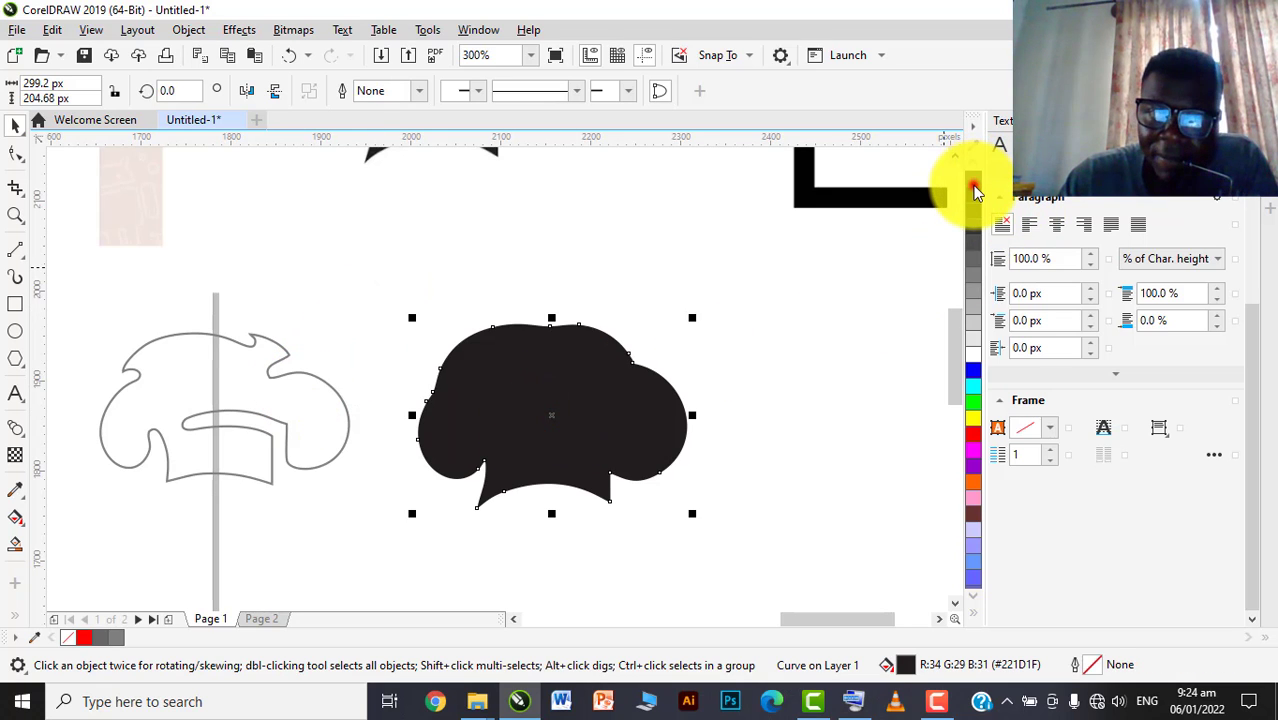
{"action": "left_click", "coordinate": [974, 185]}
{"action": "right_click", "coordinate": [974, 200]}
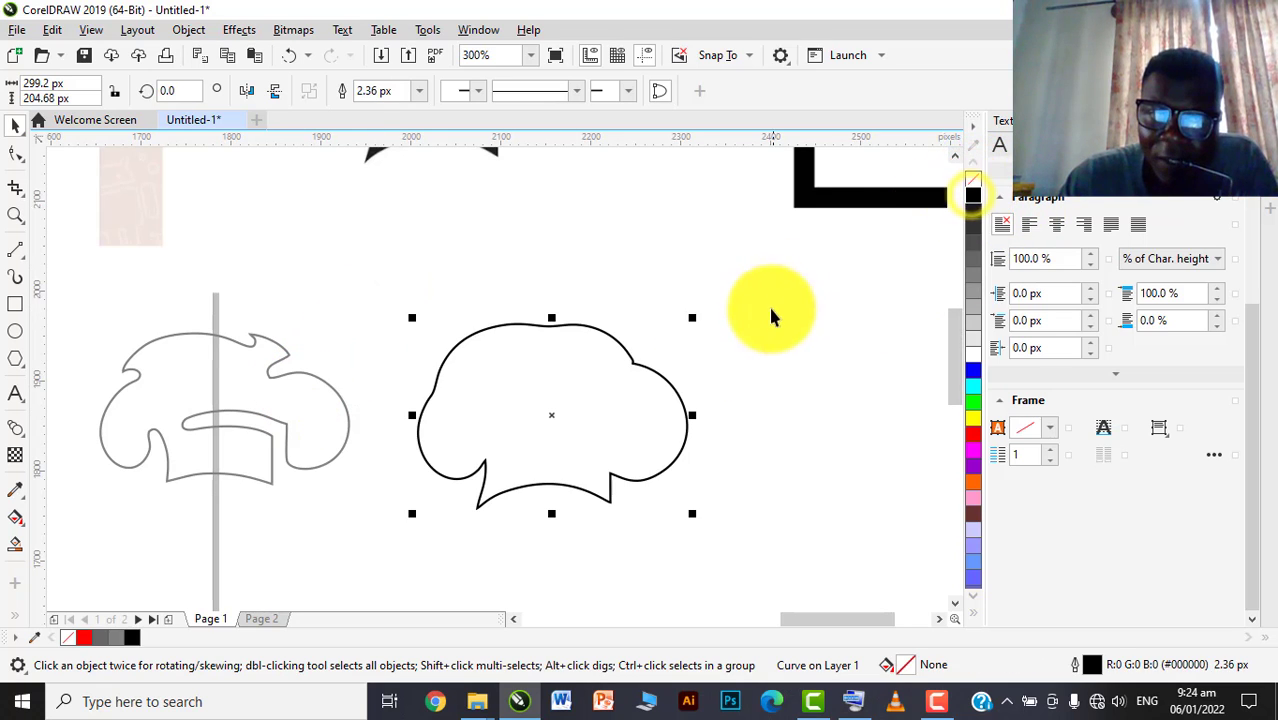
{"action": "left_click", "coordinate": [765, 320]}
{"action": "scroll", "coordinate": [649, 348], "scroll_direction": "down", "scroll_amount": 2}
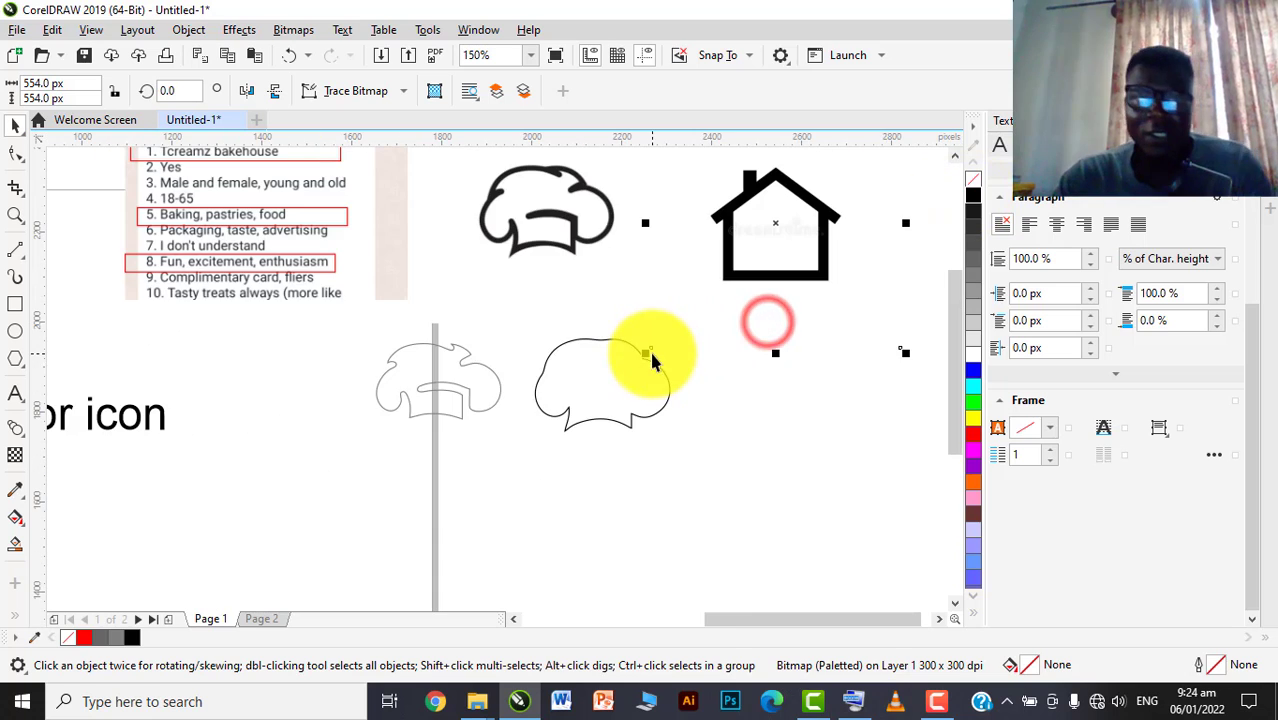
{"action": "left_click", "coordinate": [477, 360]}
{"action": "scroll", "coordinate": [638, 368], "scroll_direction": "up", "scroll_amount": 2}
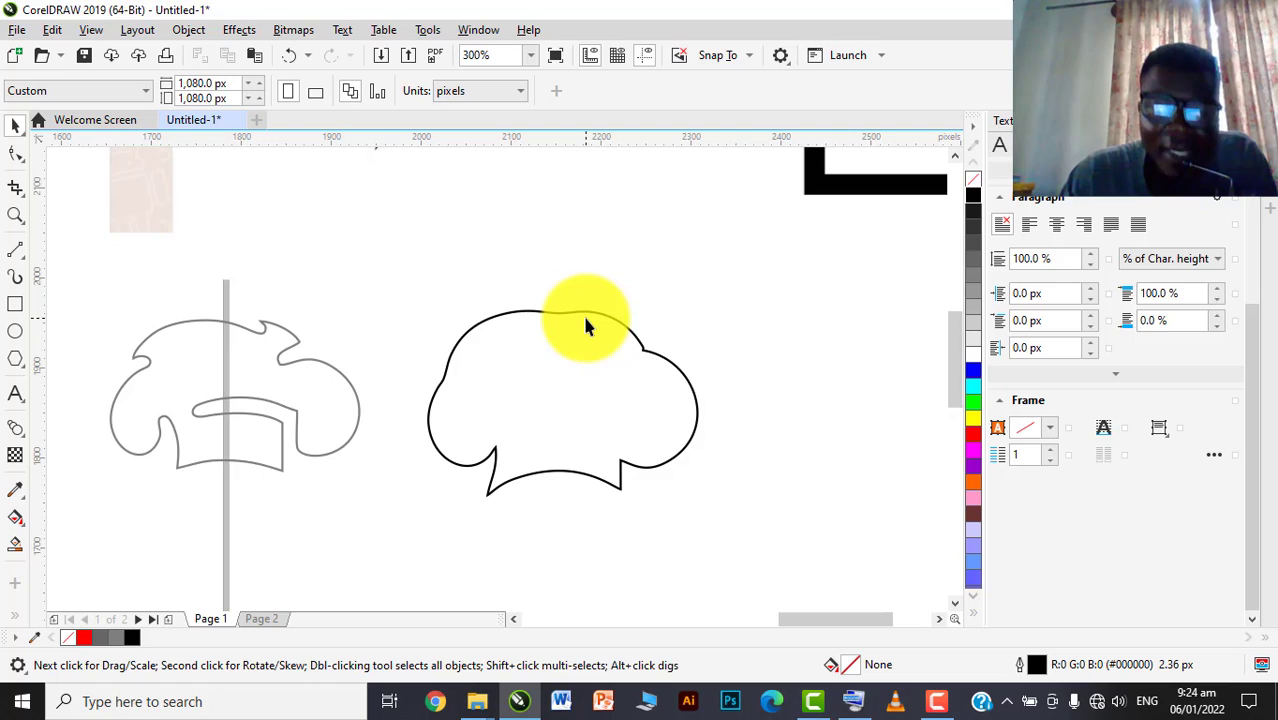
Shift the outlined hat silhouette slightly up and right, and move the house image farther right
{"action": "left_click", "coordinate": [609, 318]}
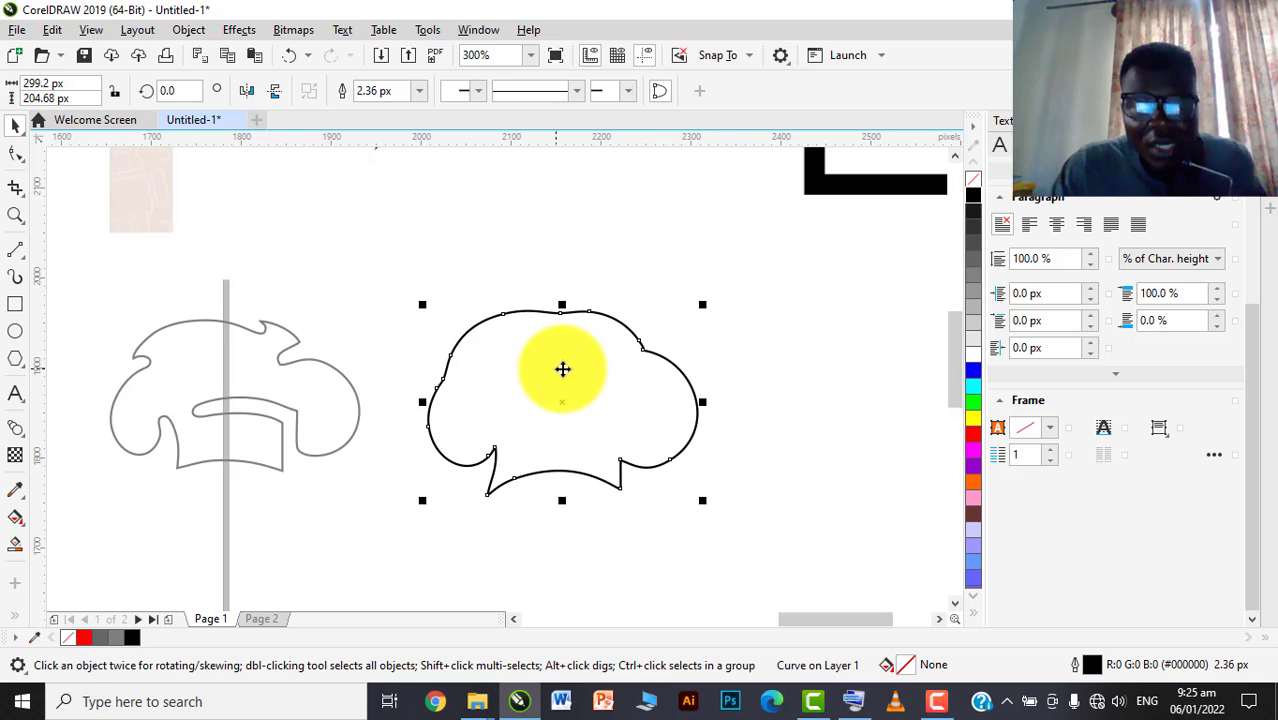
{"action": "scroll", "coordinate": [563, 369], "scroll_direction": "down", "scroll_amount": 4}
{"action": "scroll", "coordinate": [562, 372], "scroll_direction": "up", "scroll_amount": 2}
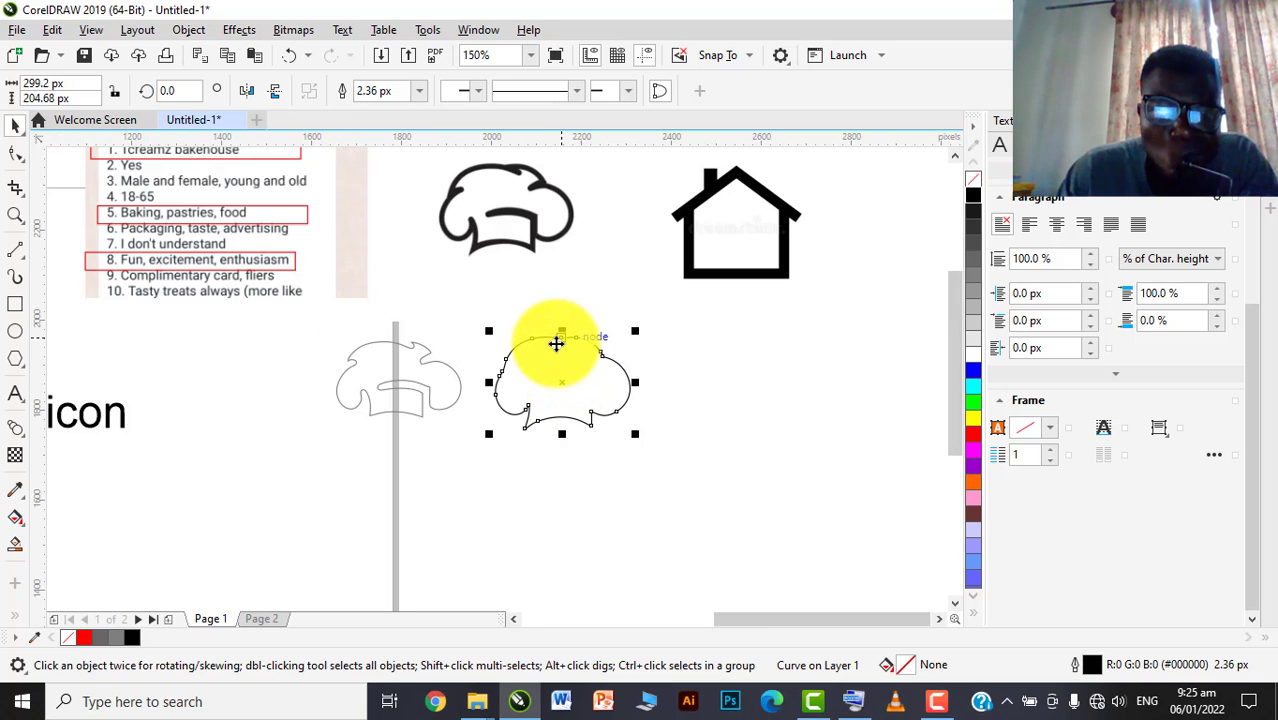
{"action": "left_click_drag", "start_coordinate": [550, 371], "coordinate": [567, 353]}
{"action": "left_click_drag", "start_coordinate": [656, 311], "coordinate": [817, 328]}
{"action": "left_click", "coordinate": [648, 351]}
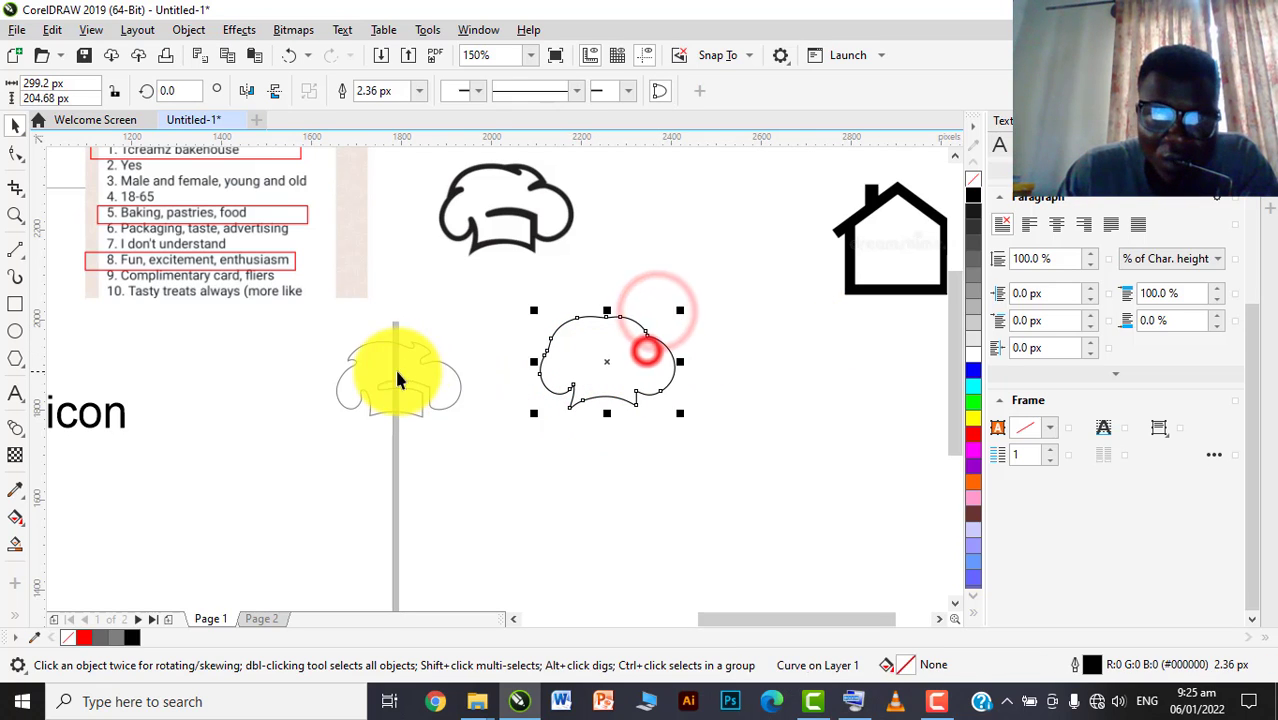
Move the grey inner hat shape up and right, and bring the hat outline and house image in closer from the right
{"action": "left_click_drag", "start_coordinate": [399, 366], "coordinate": [430, 344]}
{"action": "left_click_drag", "start_coordinate": [595, 338], "coordinate": [558, 316]}
{"action": "left_click_drag", "start_coordinate": [876, 291], "coordinate": [806, 316]}
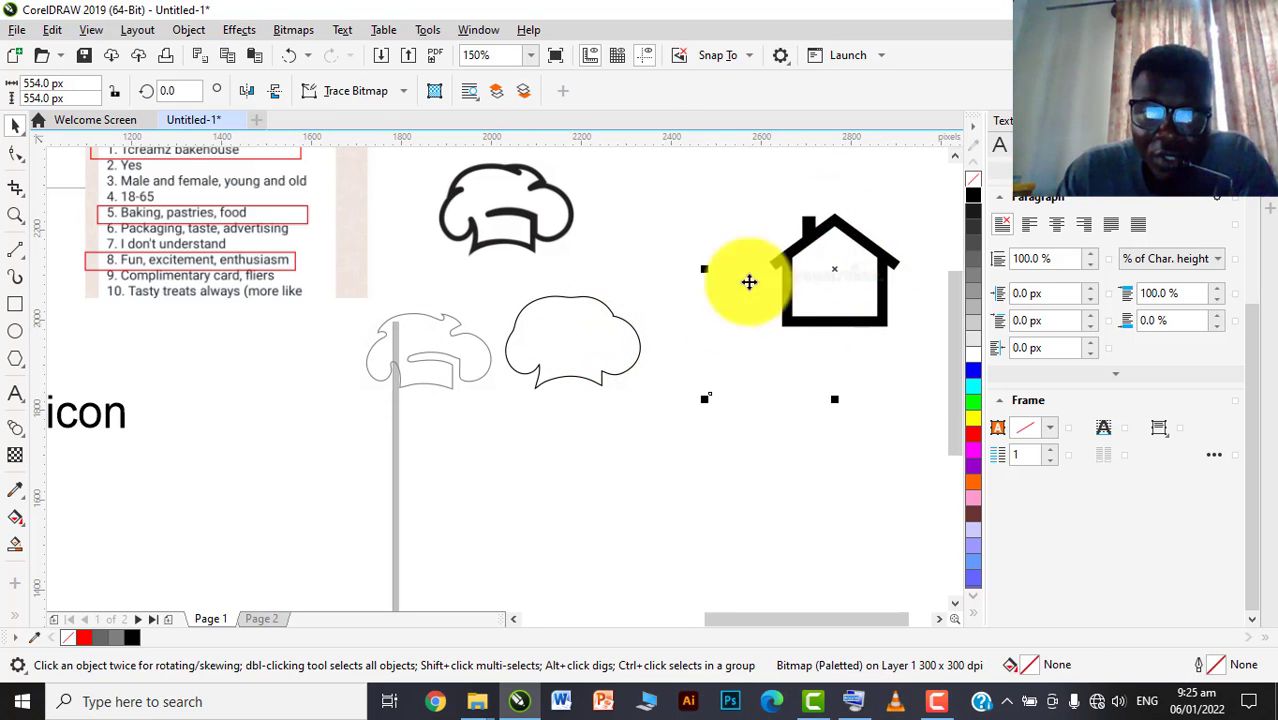
{"action": "scroll", "coordinate": [764, 324], "scroll_direction": "up", "scroll_amount": 2}
{"action": "scroll", "coordinate": [816, 248], "scroll_direction": "down", "scroll_amount": 2}
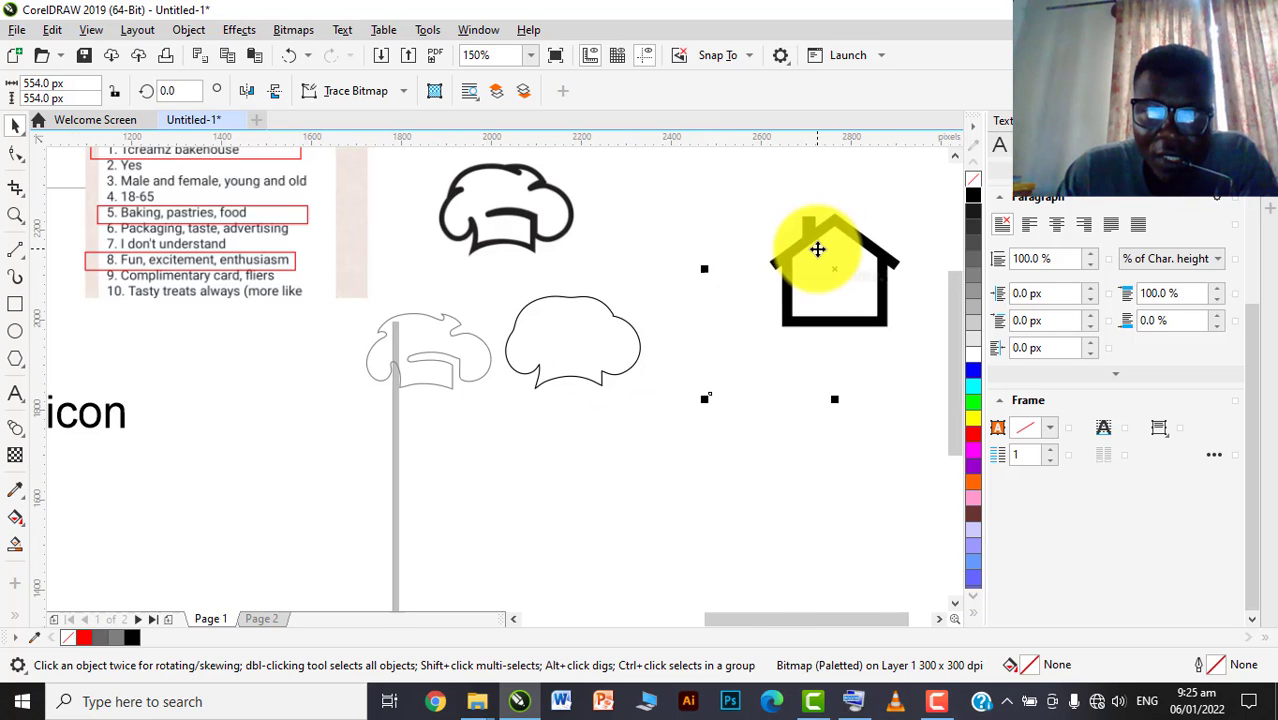
Draw a diagonal line about 147 by 147 px below the hat outline, and place a vertically mirrored copy to its right
{"action": "left_click", "coordinate": [14, 250]}
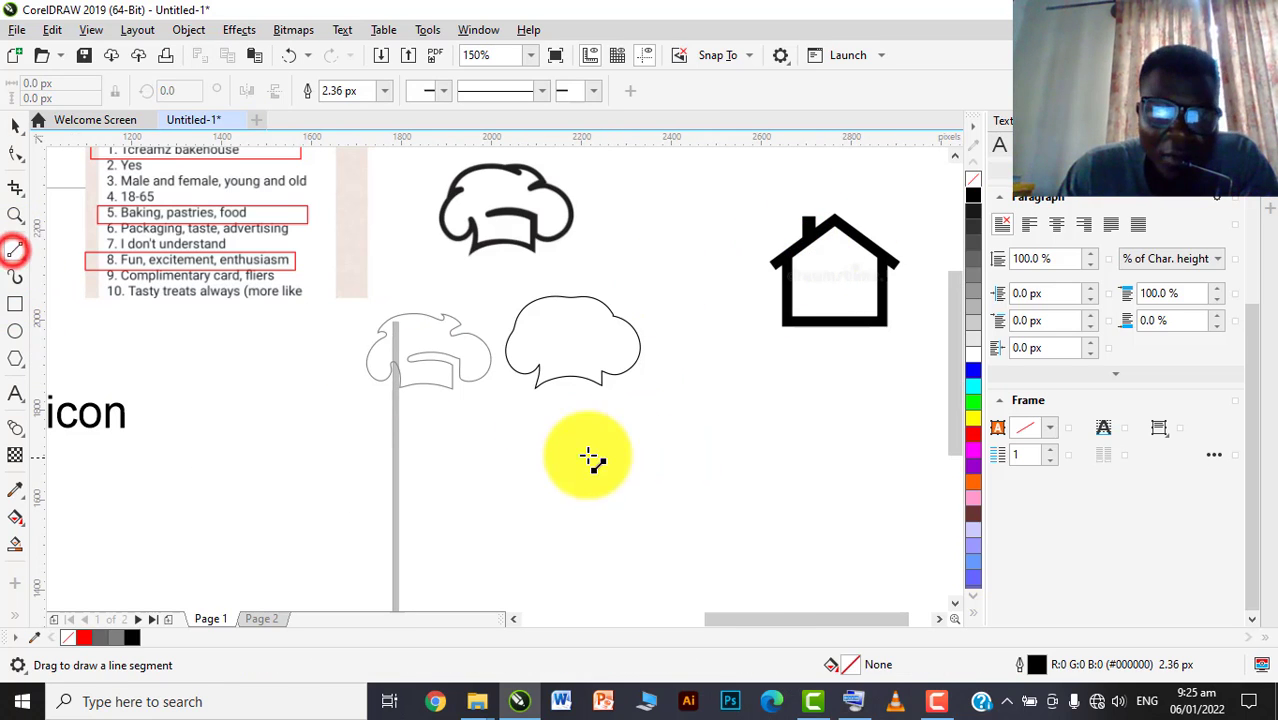
{"action": "left_click_drag", "start_coordinate": [507, 459], "coordinate": [577, 390]}
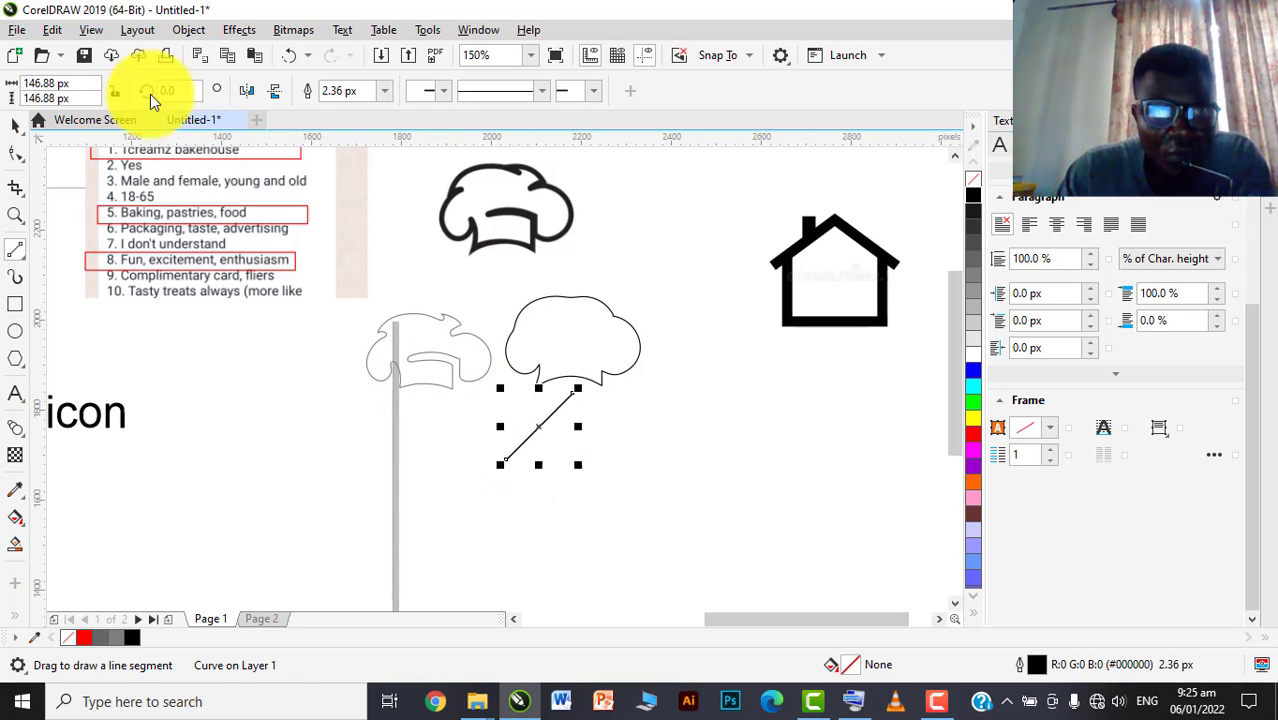
{"action": "left_click", "coordinate": [275, 91]}
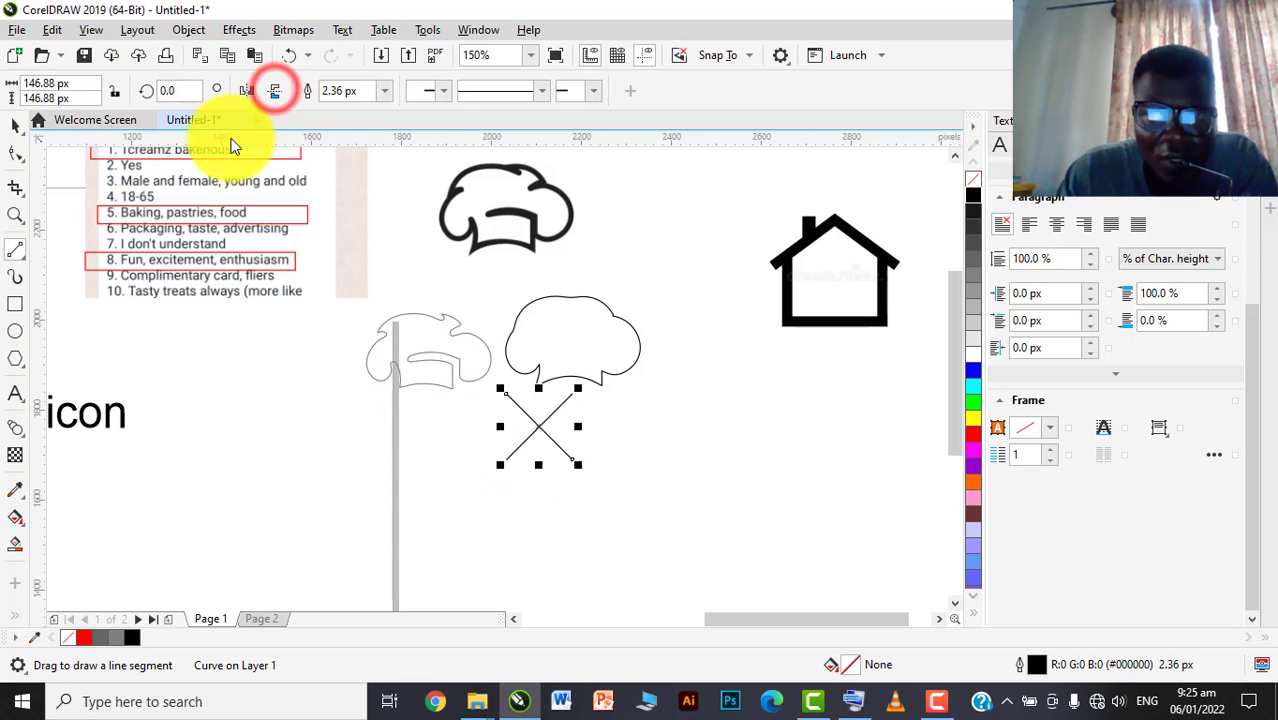
{"action": "left_click", "coordinate": [16, 126]}
{"action": "scroll", "coordinate": [591, 444], "scroll_direction": "up", "scroll_amount": 2}
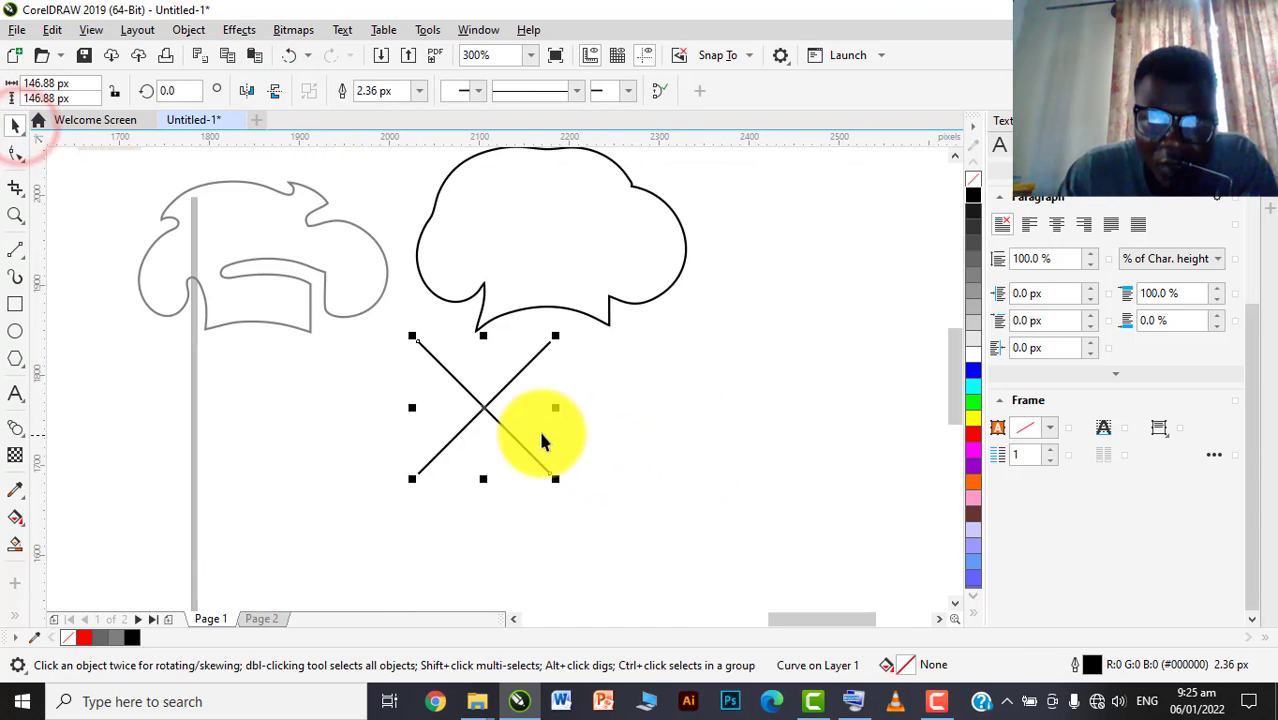
{"action": "left_click_drag", "start_coordinate": [555, 395], "coordinate": [578, 407]}
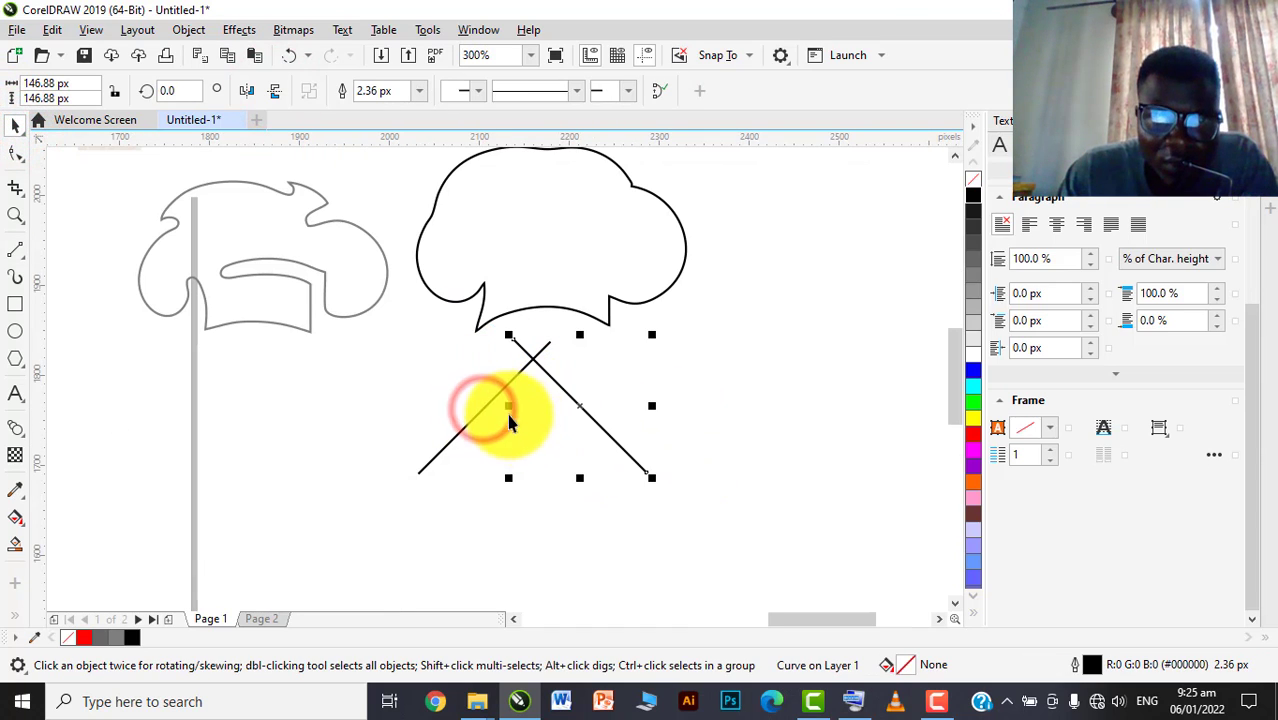
Move the rising diagonal line up onto the hat outline so it passes through the hat's left notch
{"action": "left_click_drag", "start_coordinate": [488, 403], "coordinate": [499, 284]}
{"action": "scroll", "coordinate": [499, 284], "scroll_direction": "up", "scroll_amount": 2}
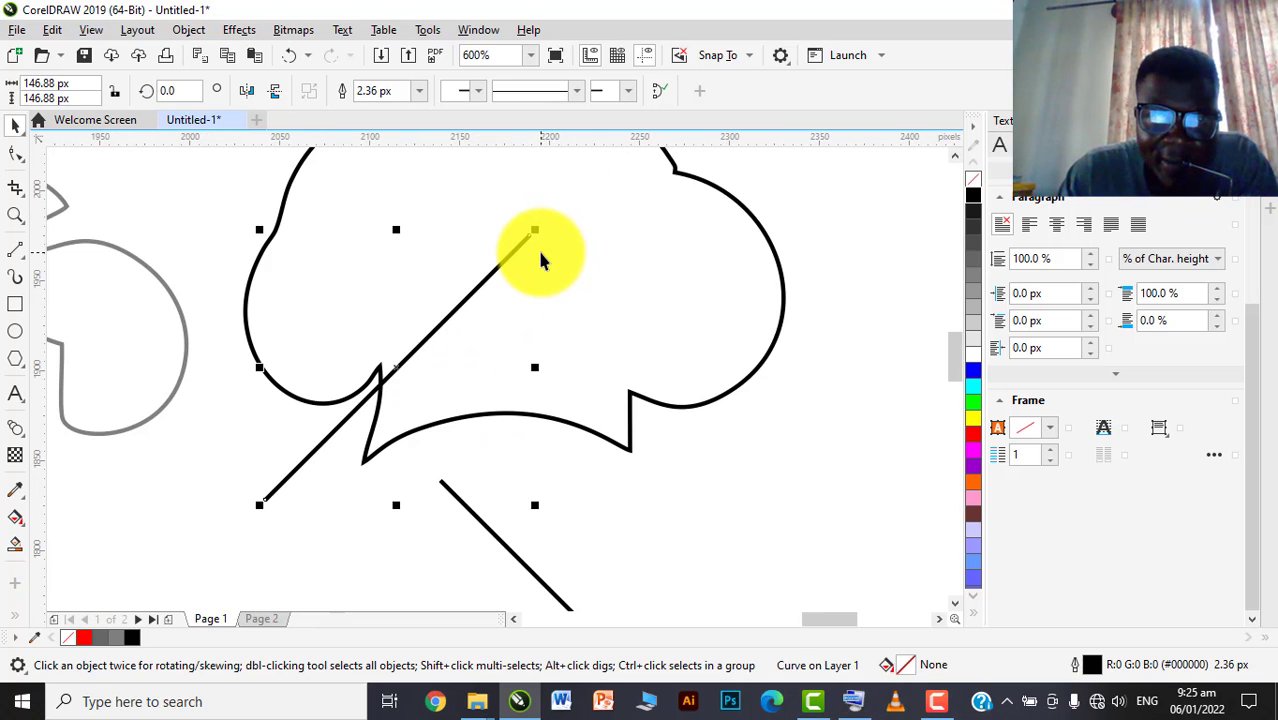
{"action": "left_click_drag", "start_coordinate": [445, 316], "coordinate": [447, 296]}
Duplicate the rising line, mirror the copy vertically, and move it across to the hat's right notch to form a roof peak
{"action": "key", "text": "ctrl+c"}
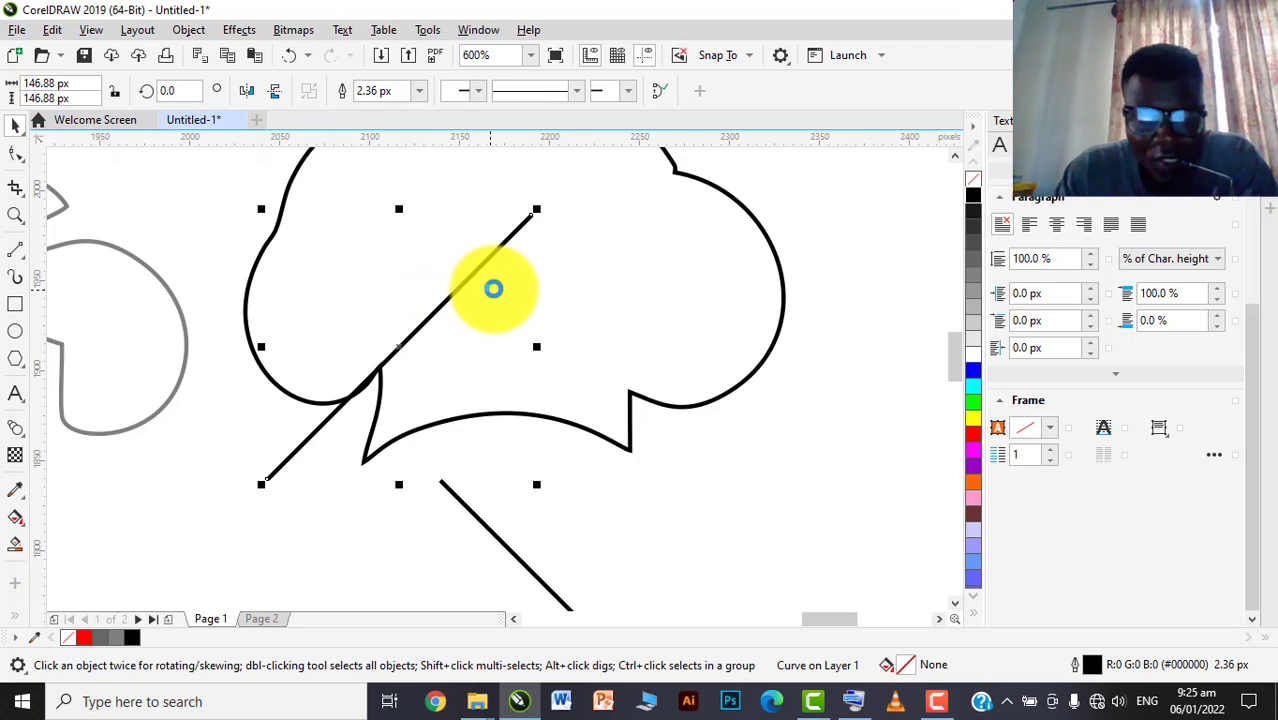
{"action": "key", "text": "ctrl+v"}
{"action": "left_click", "coordinate": [272, 92]}
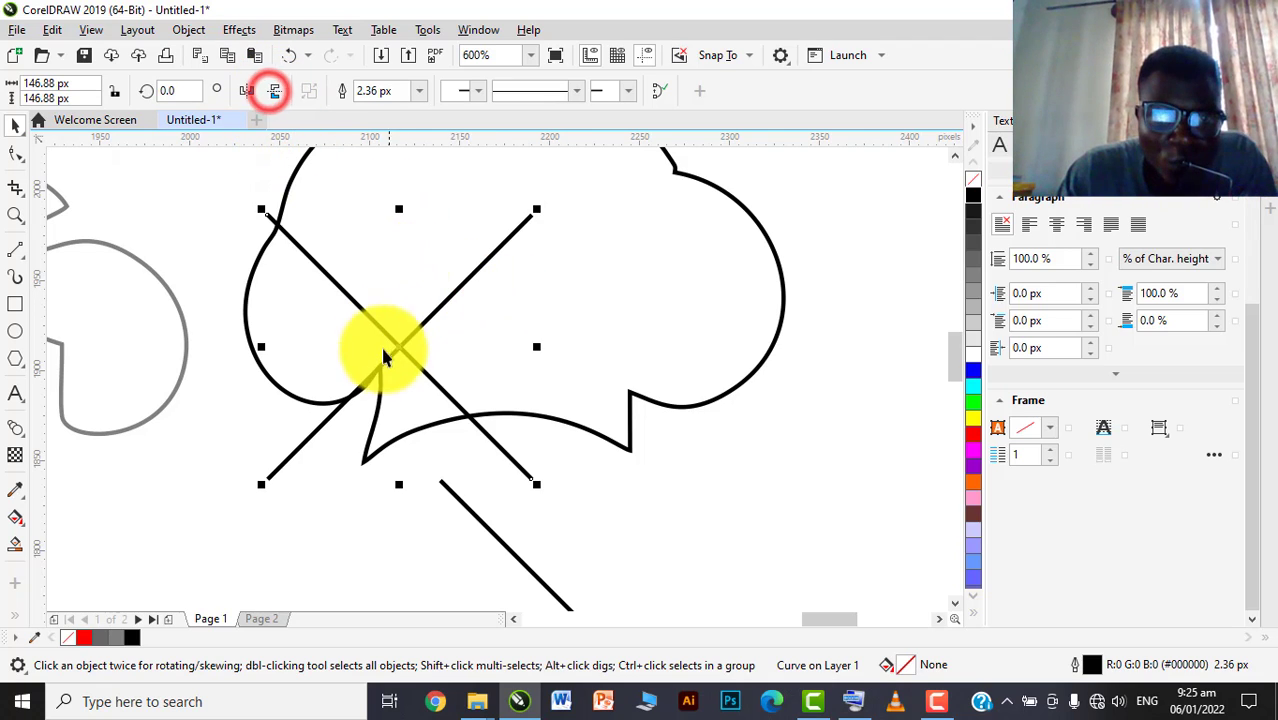
{"action": "left_click_drag", "start_coordinate": [397, 342], "coordinate": [579, 342]}
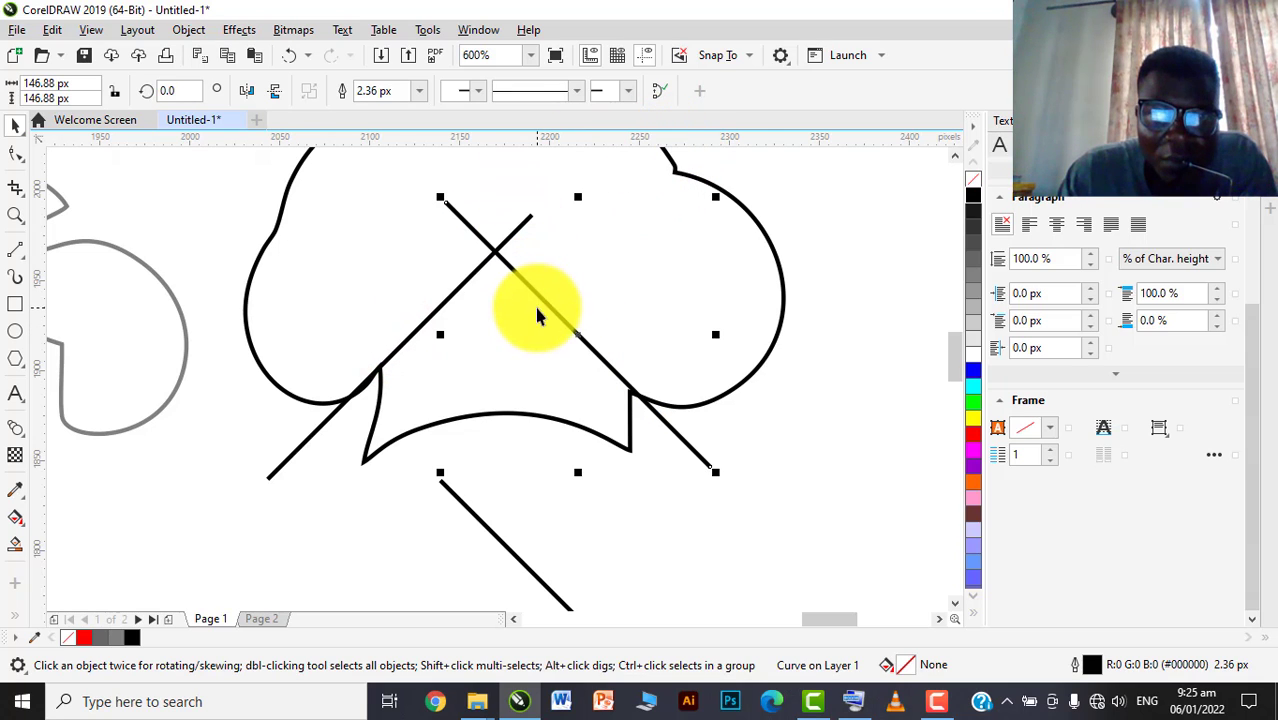
{"action": "left_click_drag", "start_coordinate": [556, 308], "coordinate": [562, 312]}
Shift the falling roof line slightly left so it runs through the corner of the hat's right notch
{"action": "left_click", "coordinate": [521, 222]}
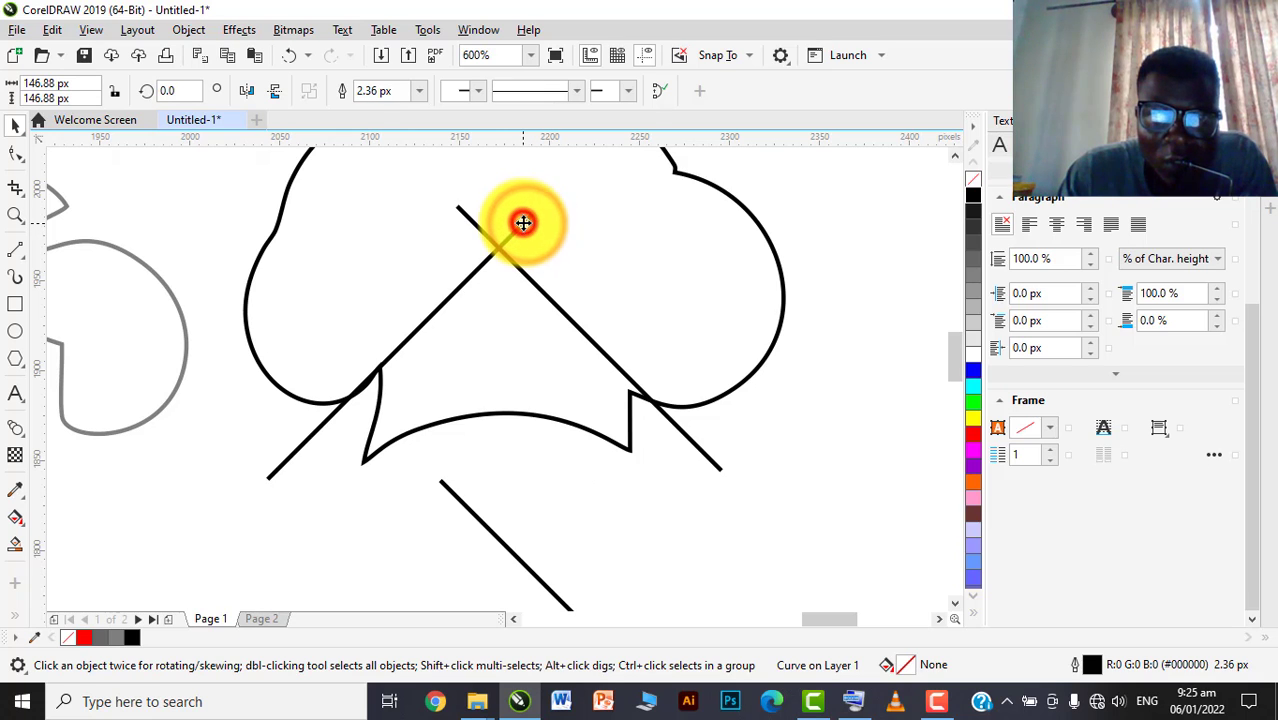
{"action": "left_click", "coordinate": [663, 500]}
{"action": "scroll", "coordinate": [573, 390], "scroll_direction": "down", "scroll_amount": 4}
{"action": "scroll", "coordinate": [573, 390], "scroll_direction": "up", "scroll_amount": 4}
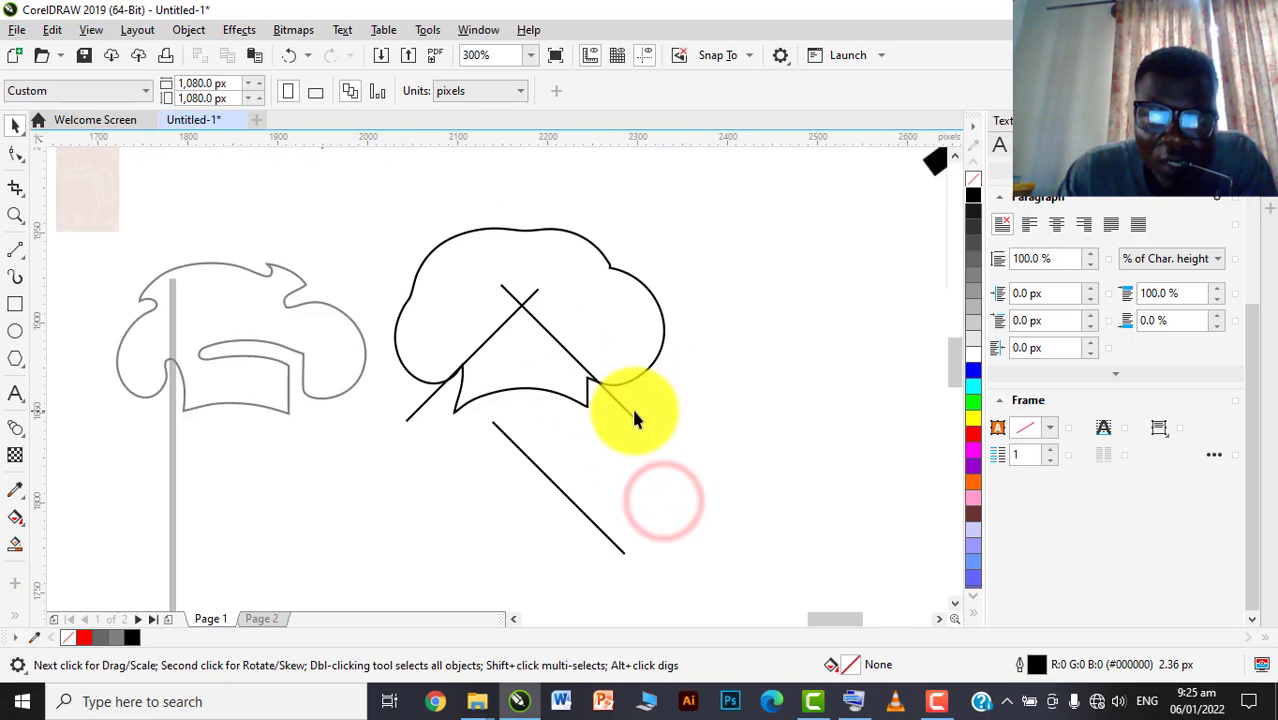
{"action": "left_click", "coordinate": [558, 350]}
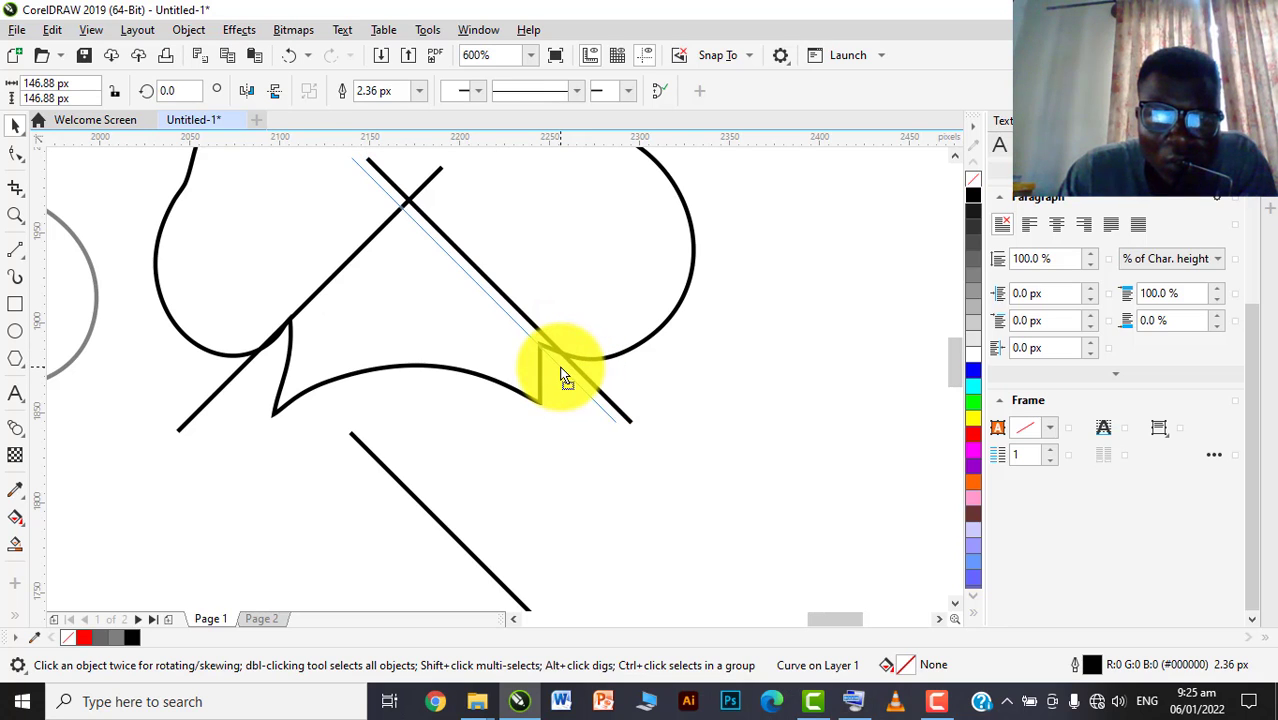
{"action": "scroll", "coordinate": [565, 370], "scroll_direction": "down", "scroll_amount": 2}
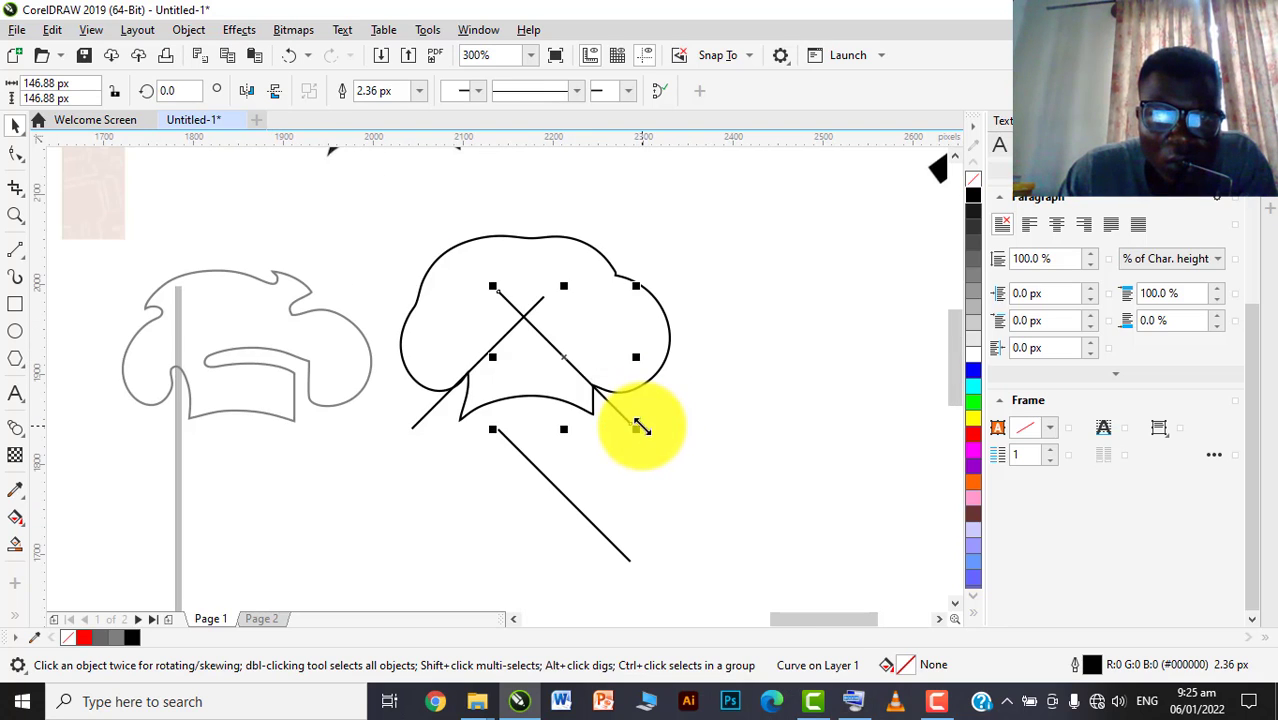
Try moving the falling roof line off the hat to the right, and undo the move
{"action": "left_click", "coordinate": [432, 407]}
{"action": "left_click_drag", "start_coordinate": [619, 410], "coordinate": [813, 420]}
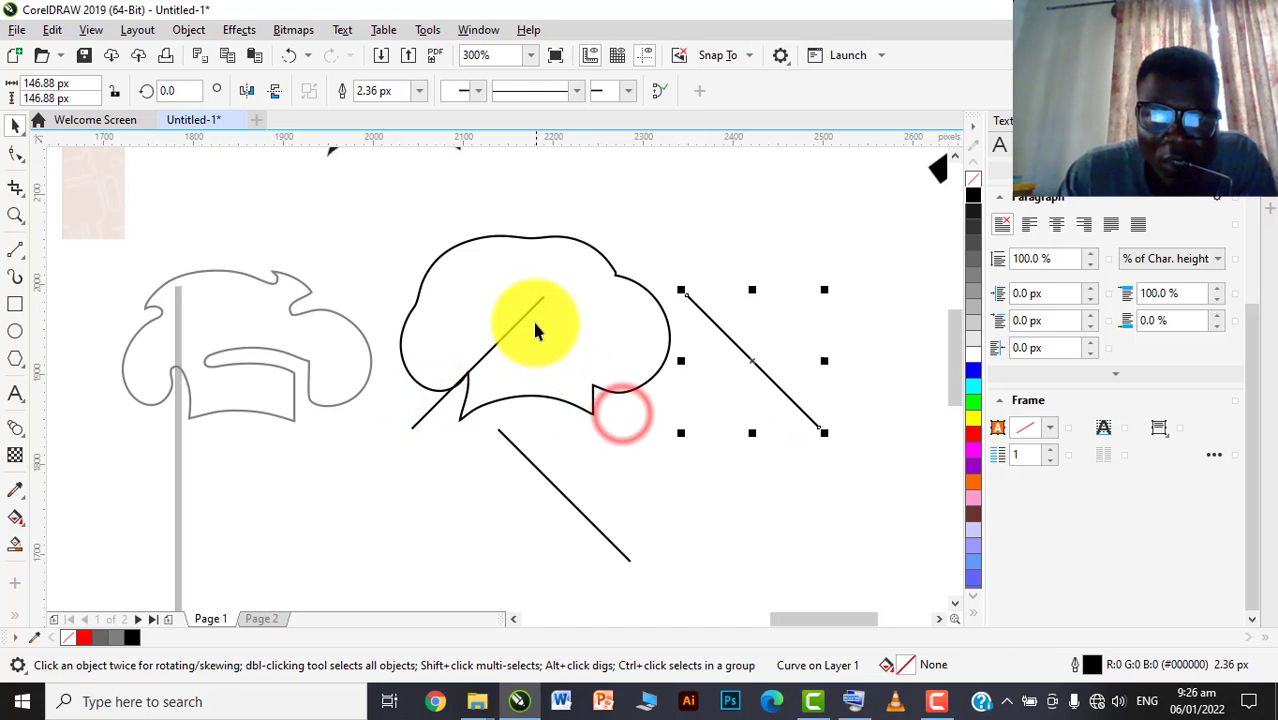
{"action": "key", "text": "ctrl+z"}
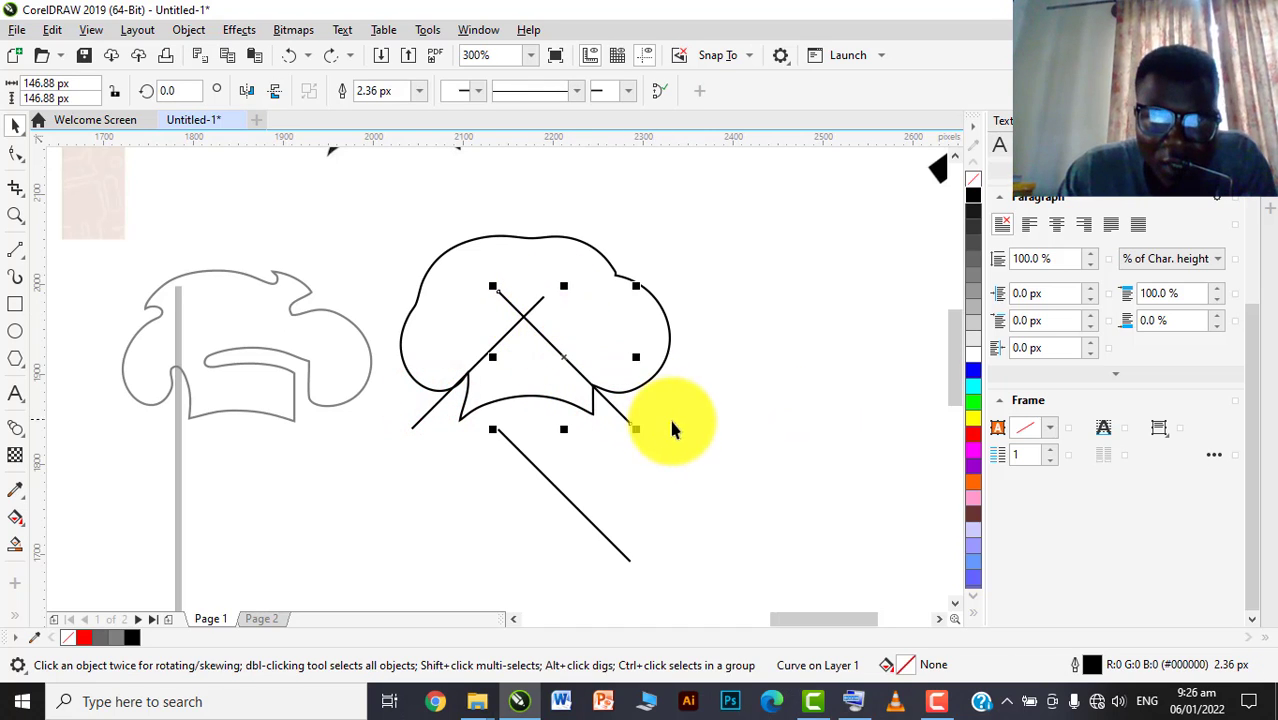
Break the falling roof line apart at a node where it crosses the rising line at the peak
{"action": "left_click", "coordinate": [671, 428]}
{"action": "scroll", "coordinate": [513, 305], "scroll_direction": "up", "scroll_amount": 2}
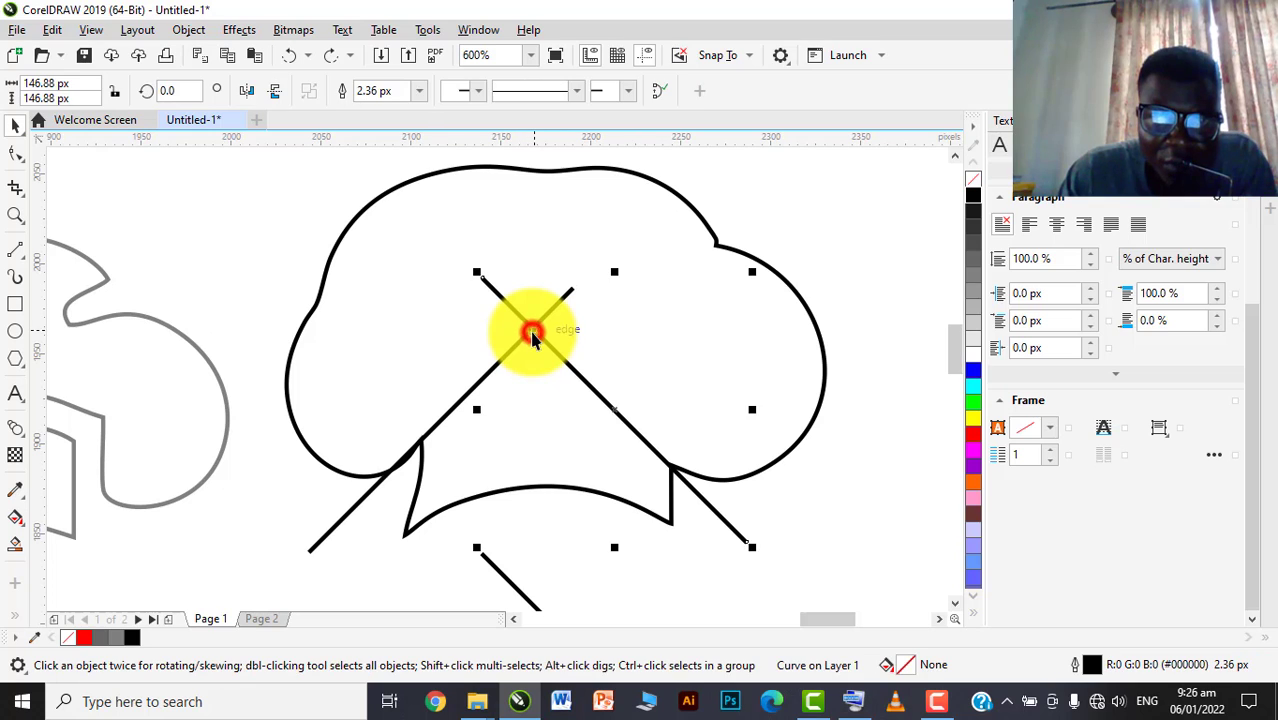
{"action": "double_click", "coordinate": [537, 331]}
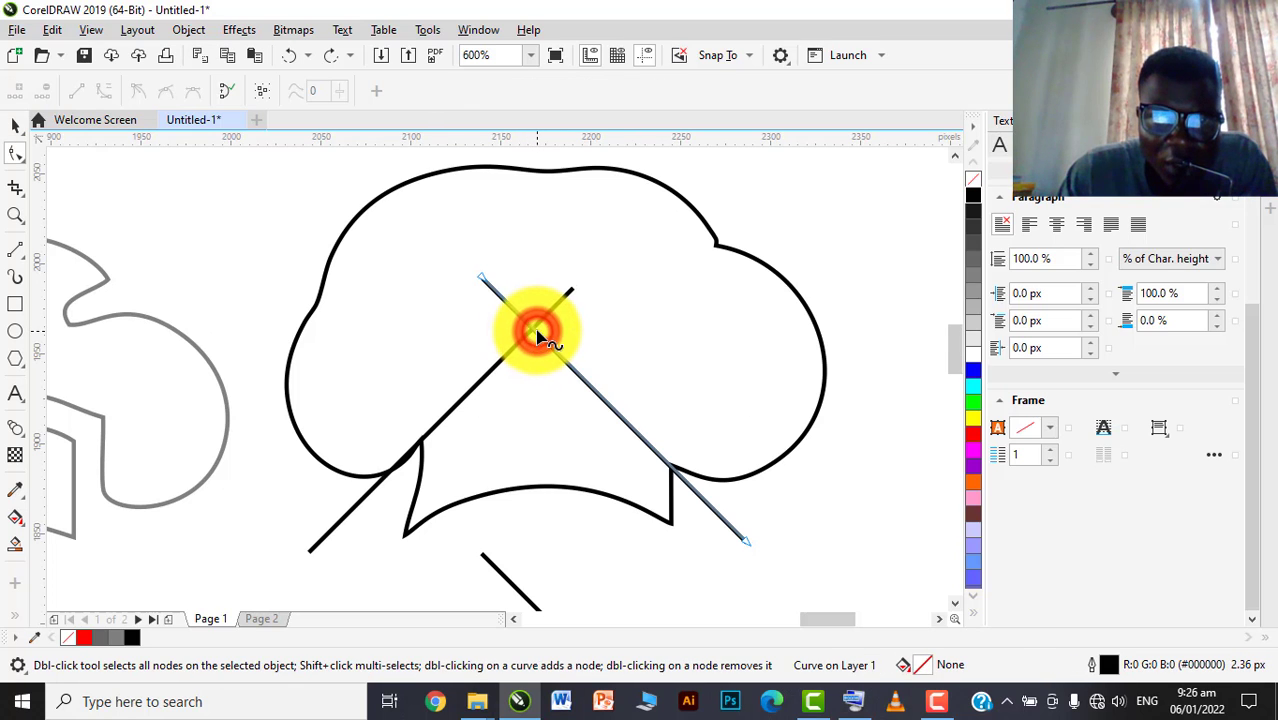
{"action": "scroll", "coordinate": [530, 325], "scroll_direction": "up", "scroll_amount": 3}
{"action": "left_click", "coordinate": [518, 312]}
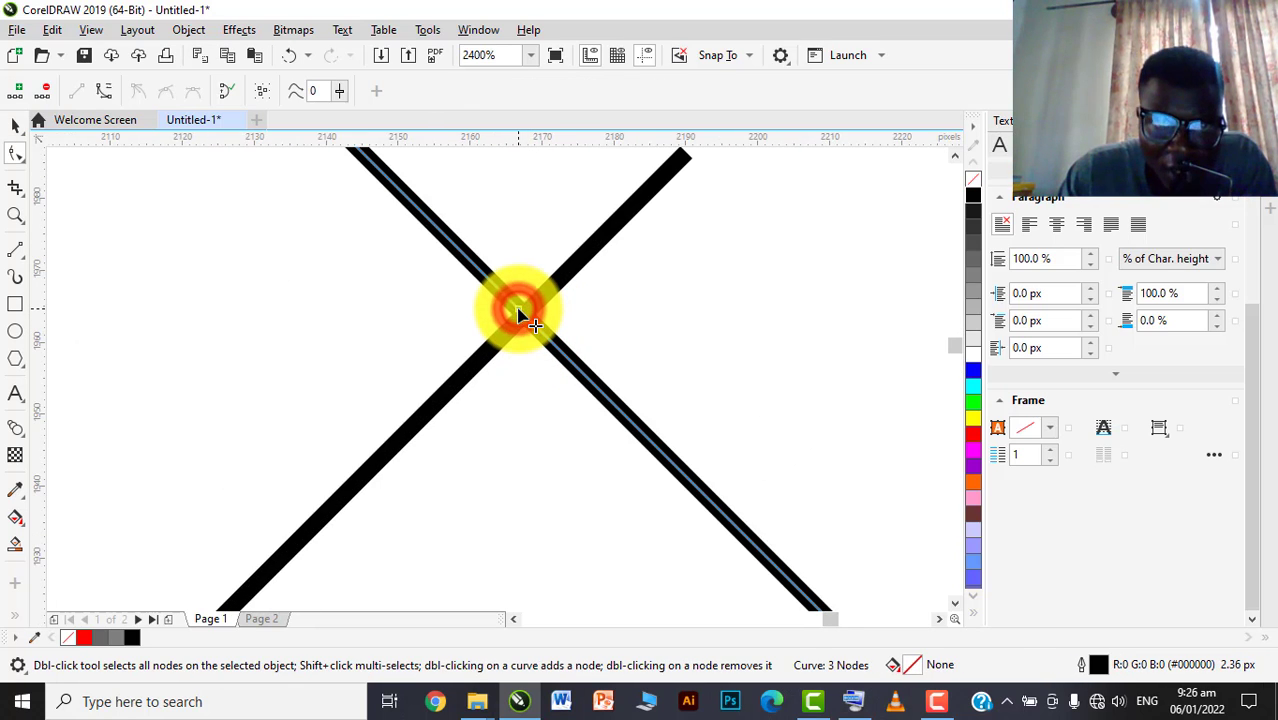
{"action": "right_click", "coordinate": [517, 310]}
{"action": "left_click", "coordinate": [518, 314]}
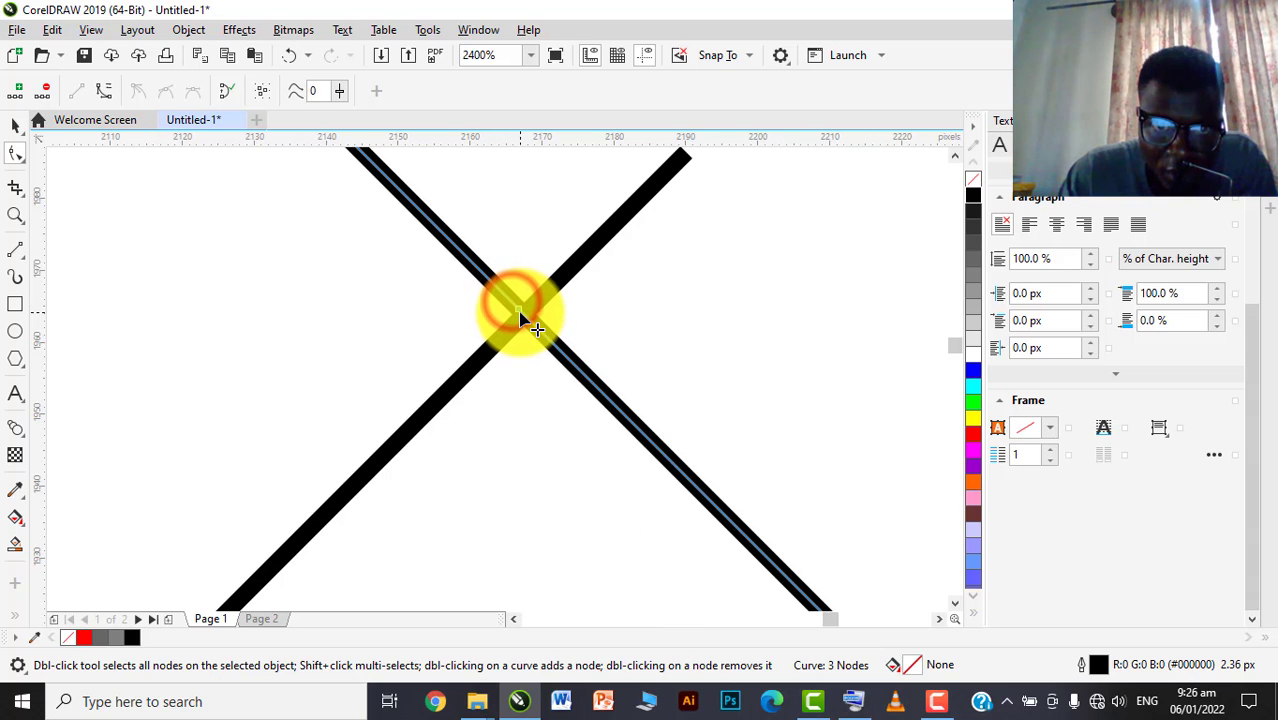
{"action": "right_click", "coordinate": [520, 315]}
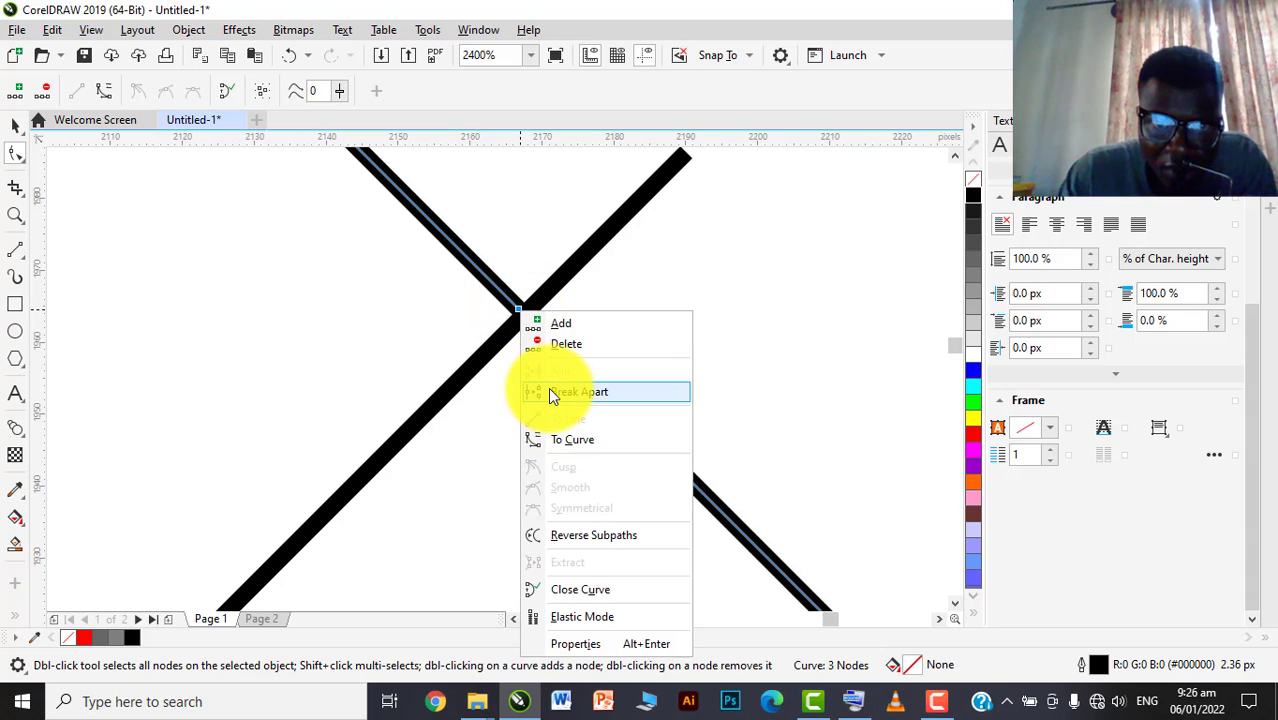
{"action": "left_click", "coordinate": [548, 389]}
{"action": "scroll", "coordinate": [535, 340], "scroll_direction": "down", "scroll_amount": 2}
{"action": "scroll", "coordinate": [430, 432], "scroll_direction": "up", "scroll_amount": 1}
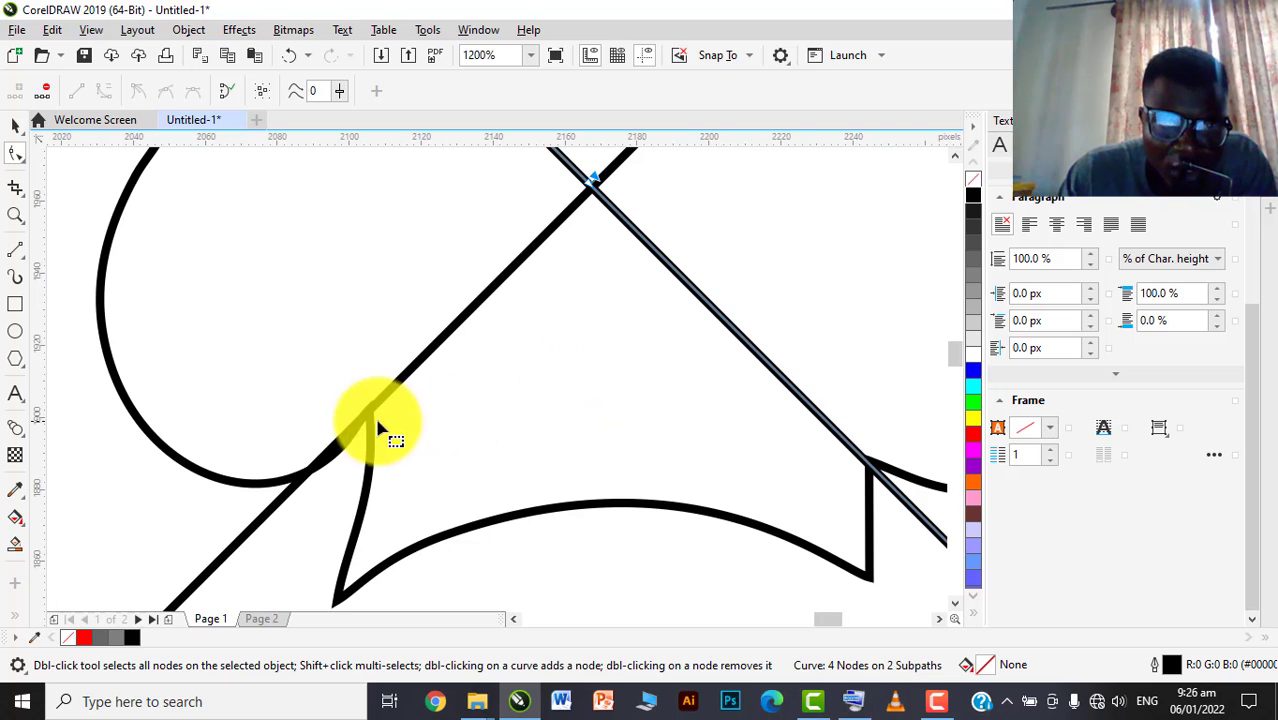
Break the rising roof line apart at a node where it meets the hat's lower left curve
{"action": "left_click", "coordinate": [309, 476]}
{"action": "right_click", "coordinate": [305, 470]}
{"action": "left_click", "coordinate": [365, 208]}
{"action": "scroll", "coordinate": [380, 294], "scroll_direction": "down", "scroll_amount": 1}
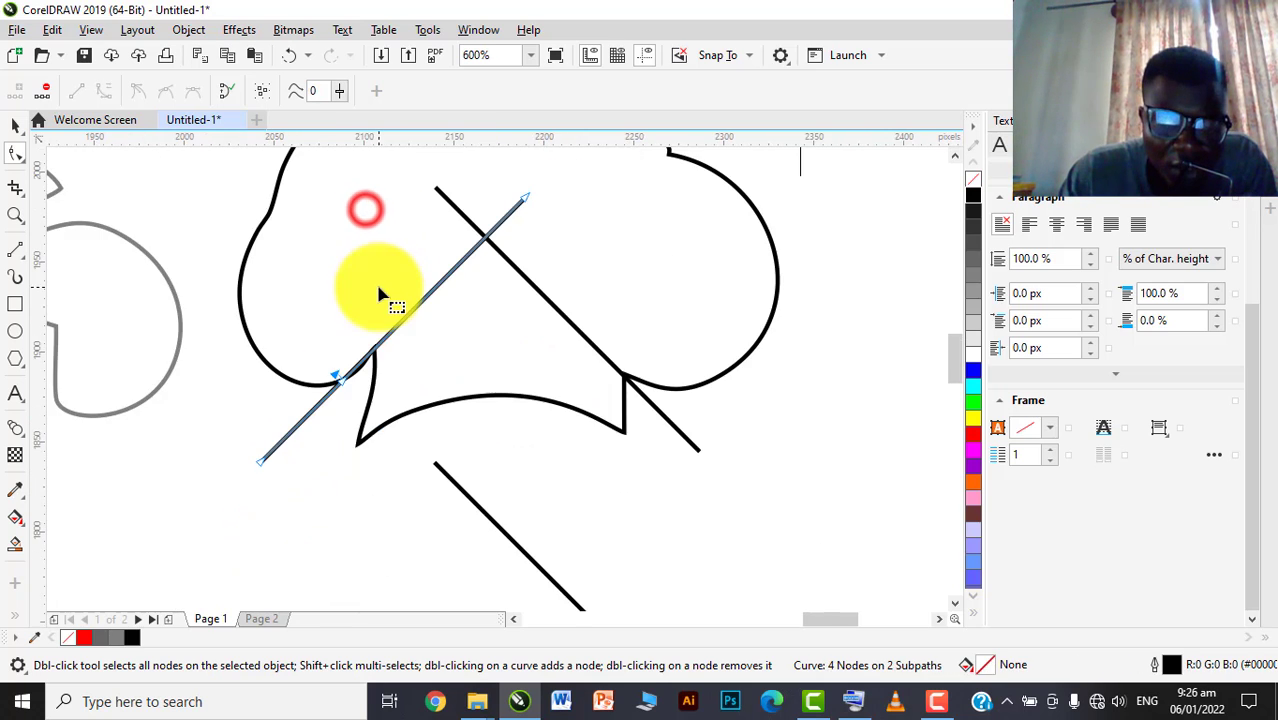
{"action": "left_click", "coordinate": [324, 524]}
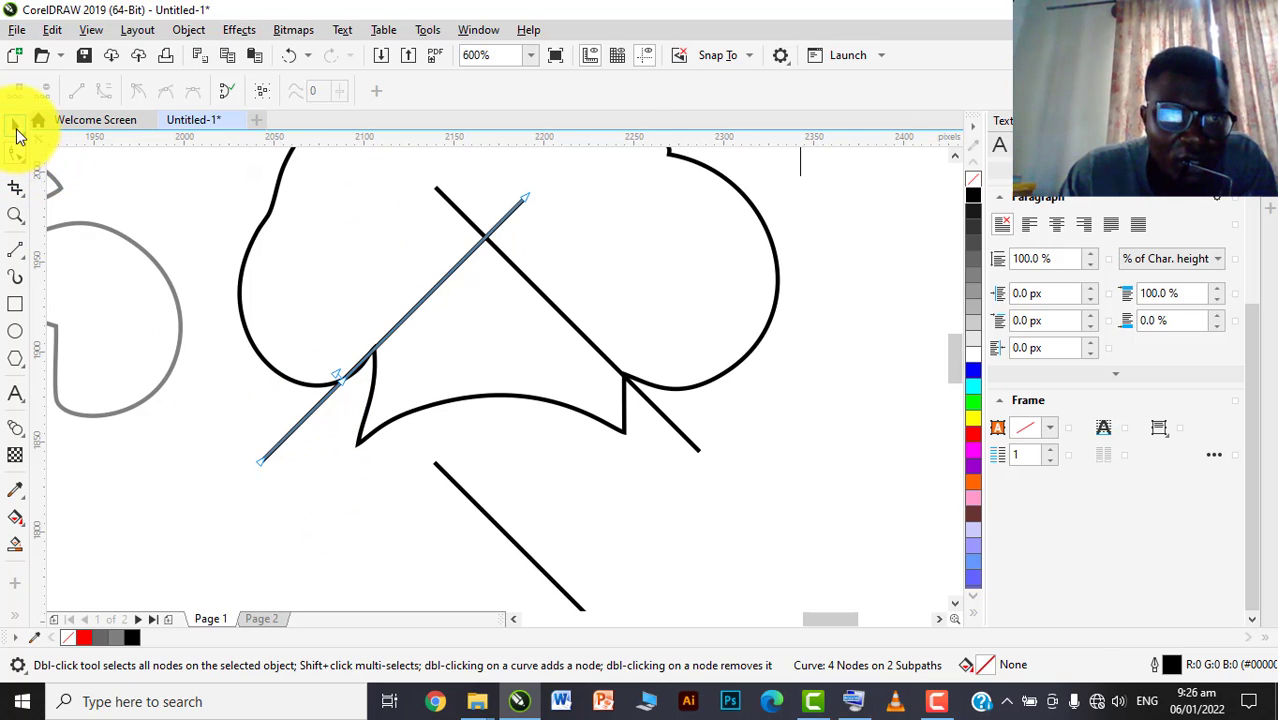
Separate the broken rising line into individual curves, and delete the tail extending below the hat's left lobe
{"action": "left_click", "coordinate": [16, 127]}
{"action": "left_click", "coordinate": [256, 491]}
{"action": "left_click", "coordinate": [323, 405]}
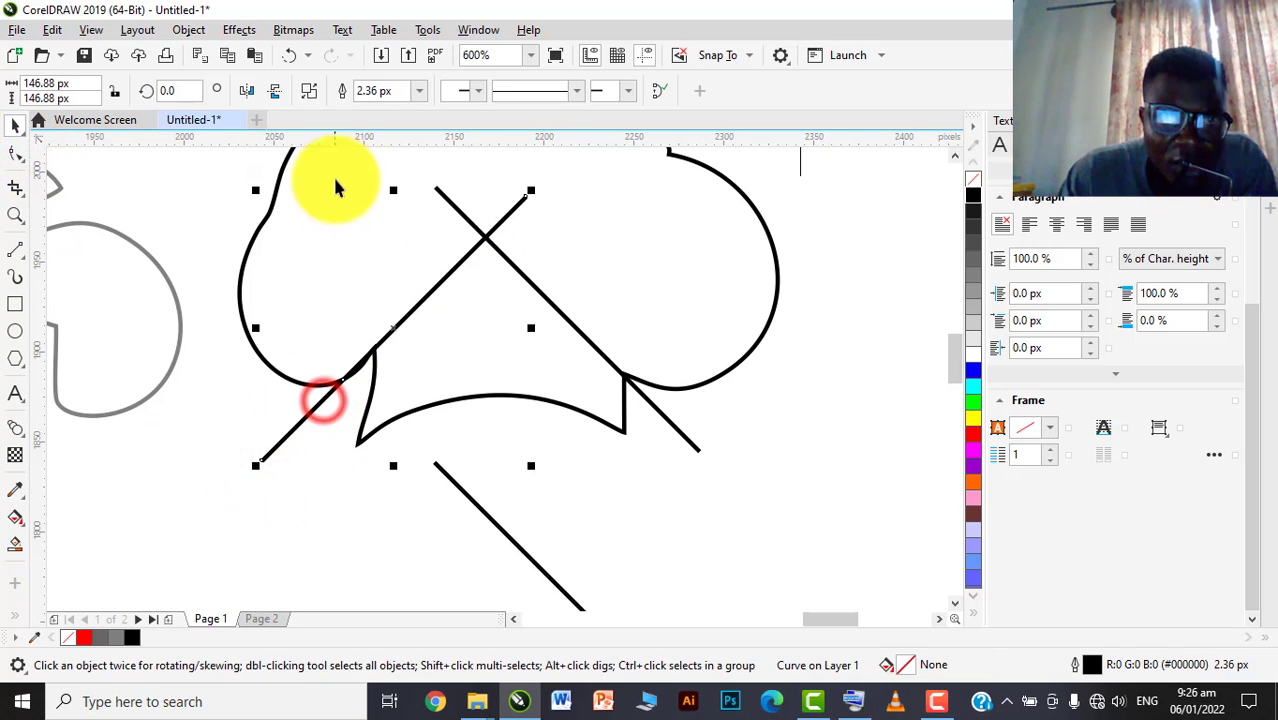
{"action": "left_click", "coordinate": [320, 93]}
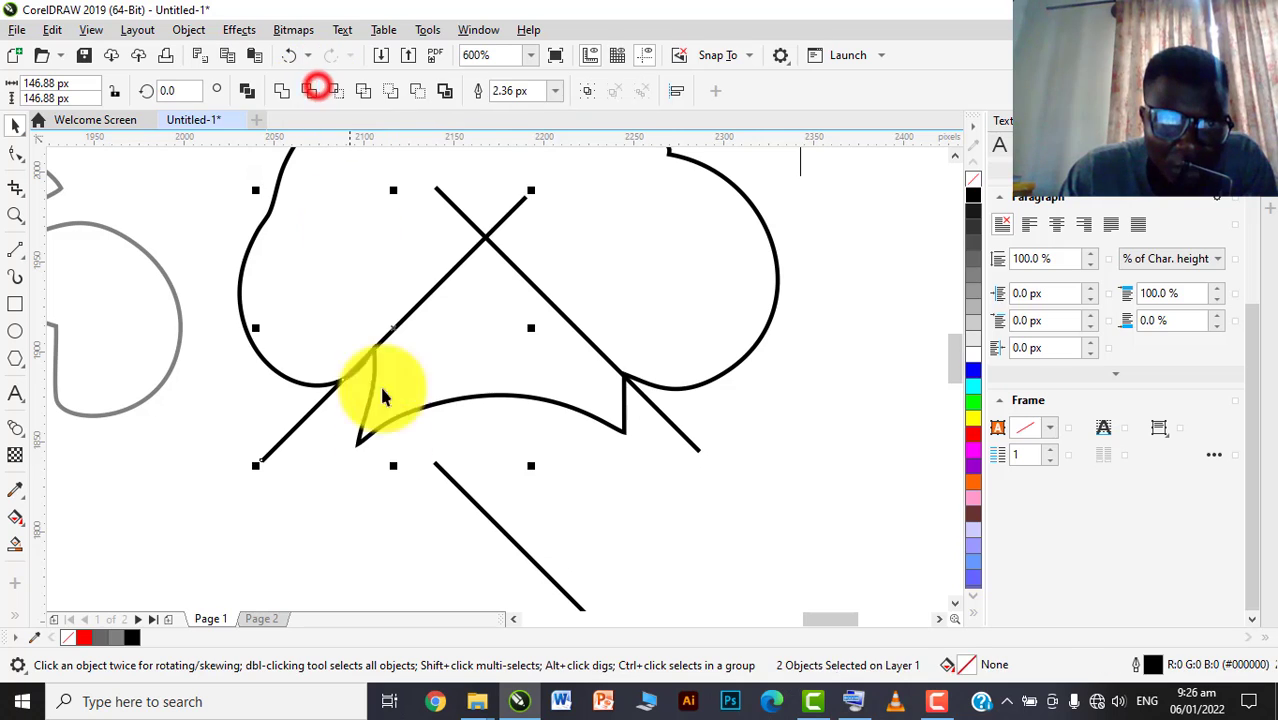
{"action": "left_click", "coordinate": [362, 537]}
{"action": "left_click", "coordinate": [301, 420]}
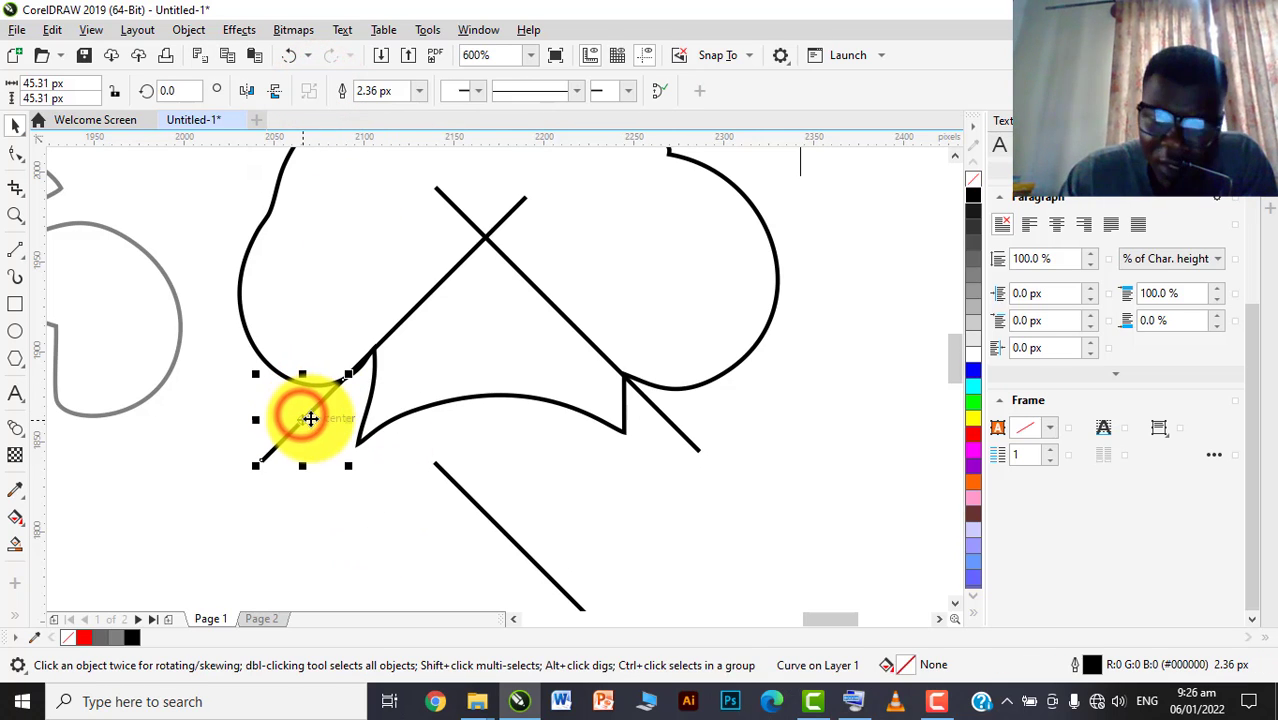
{"action": "key", "text": "Delete"}
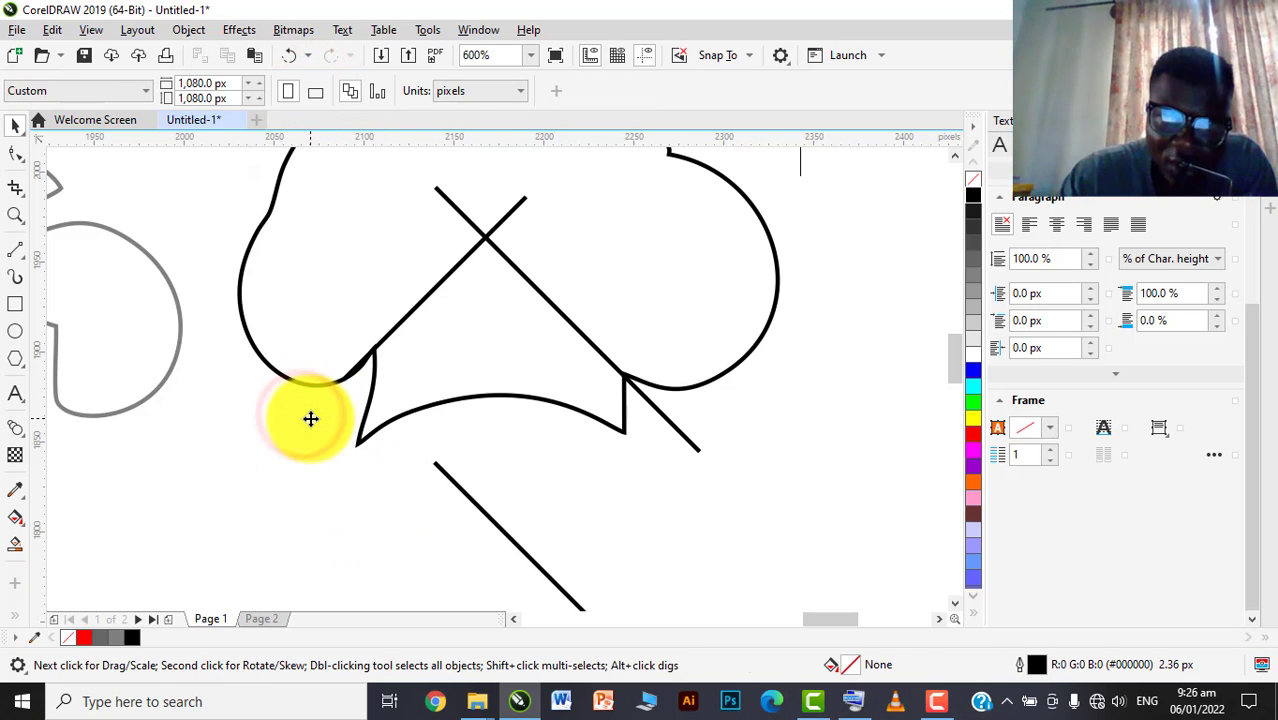
Break the remaining rising roof line apart at a node where it crosses the falling line at the peak
{"action": "left_click", "coordinate": [460, 212]}
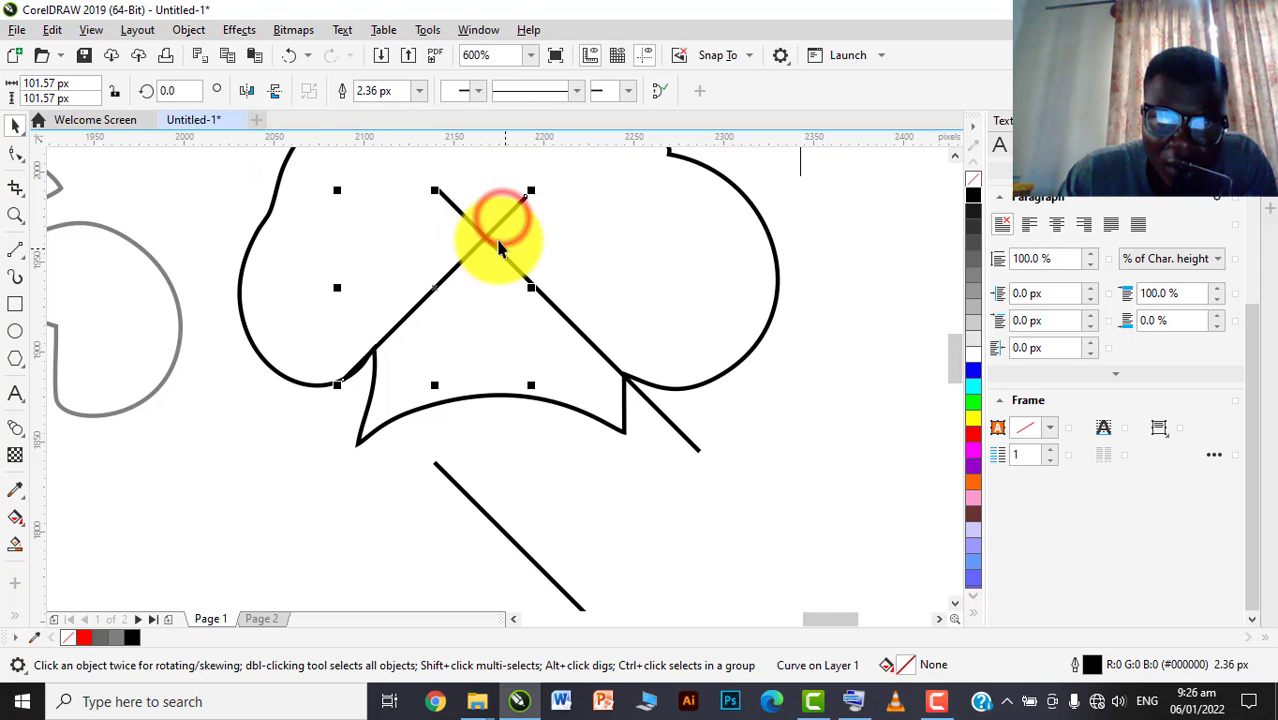
{"action": "scroll", "coordinate": [499, 222], "scroll_direction": "up", "scroll_amount": 1}
{"action": "scroll", "coordinate": [492, 230], "scroll_direction": "up", "scroll_amount": 1}
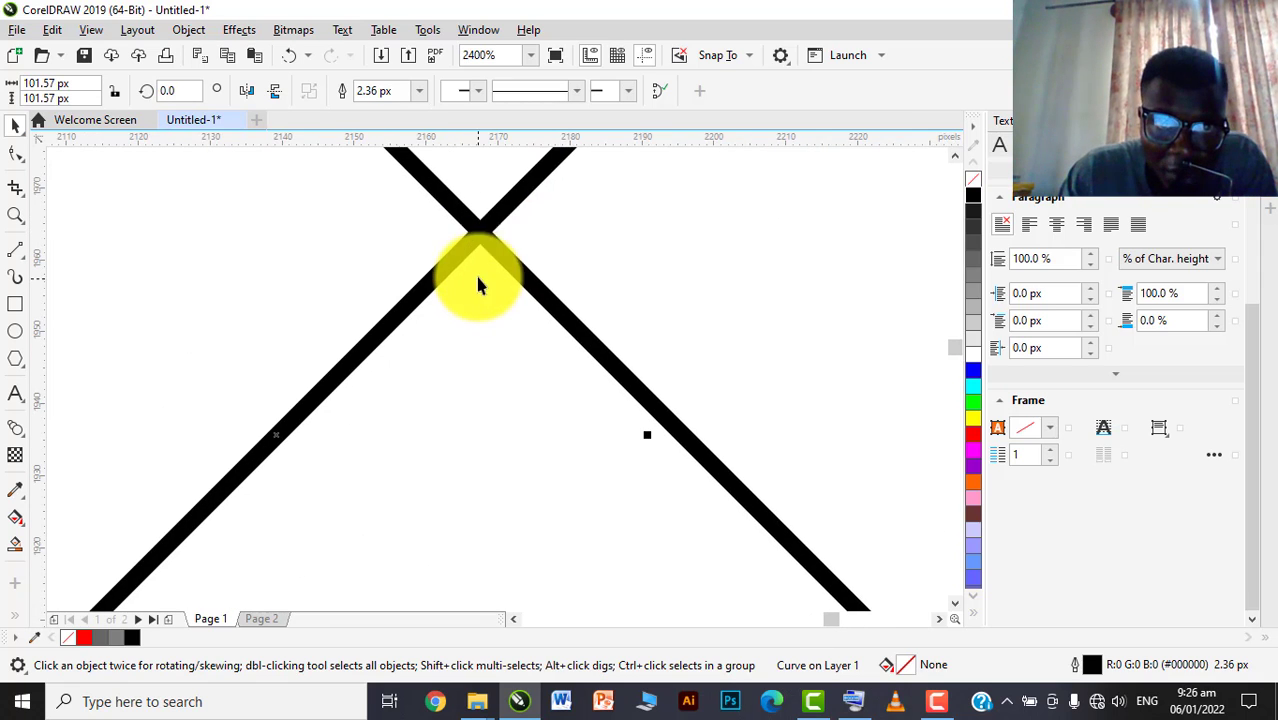
{"action": "left_click", "coordinate": [488, 211]}
{"action": "double_click", "coordinate": [488, 212]}
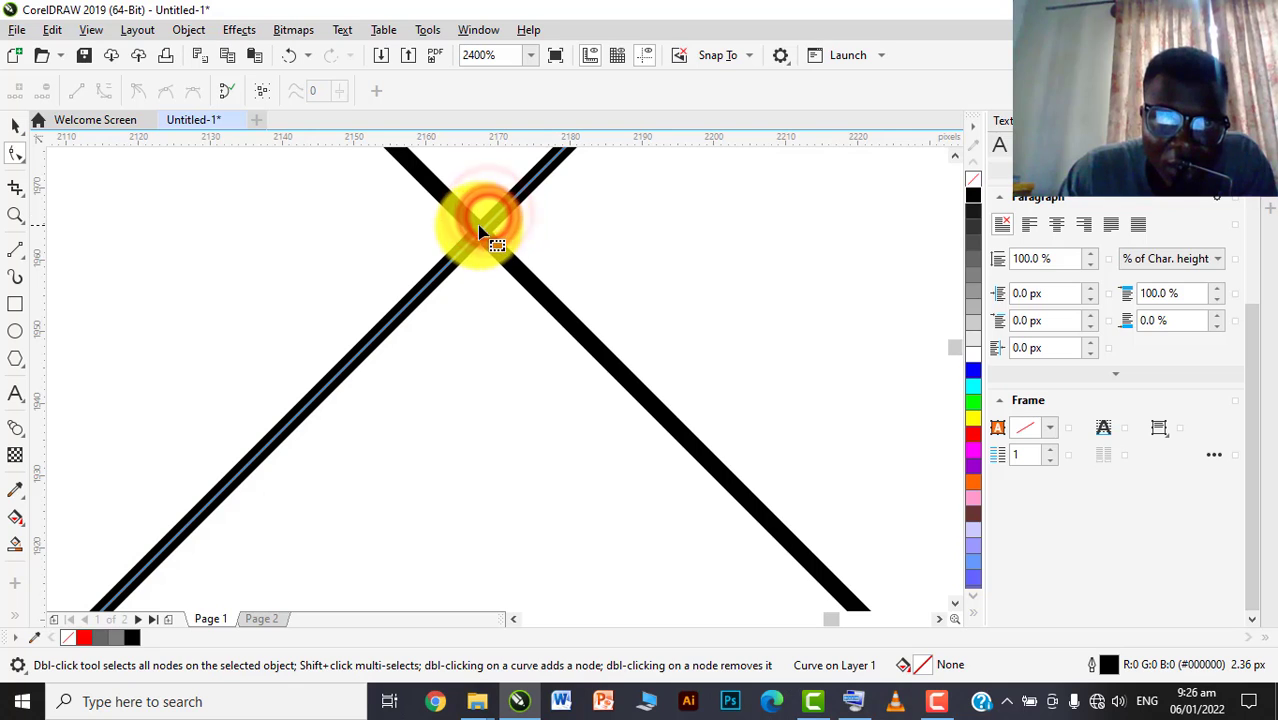
{"action": "right_click", "coordinate": [485, 230]}
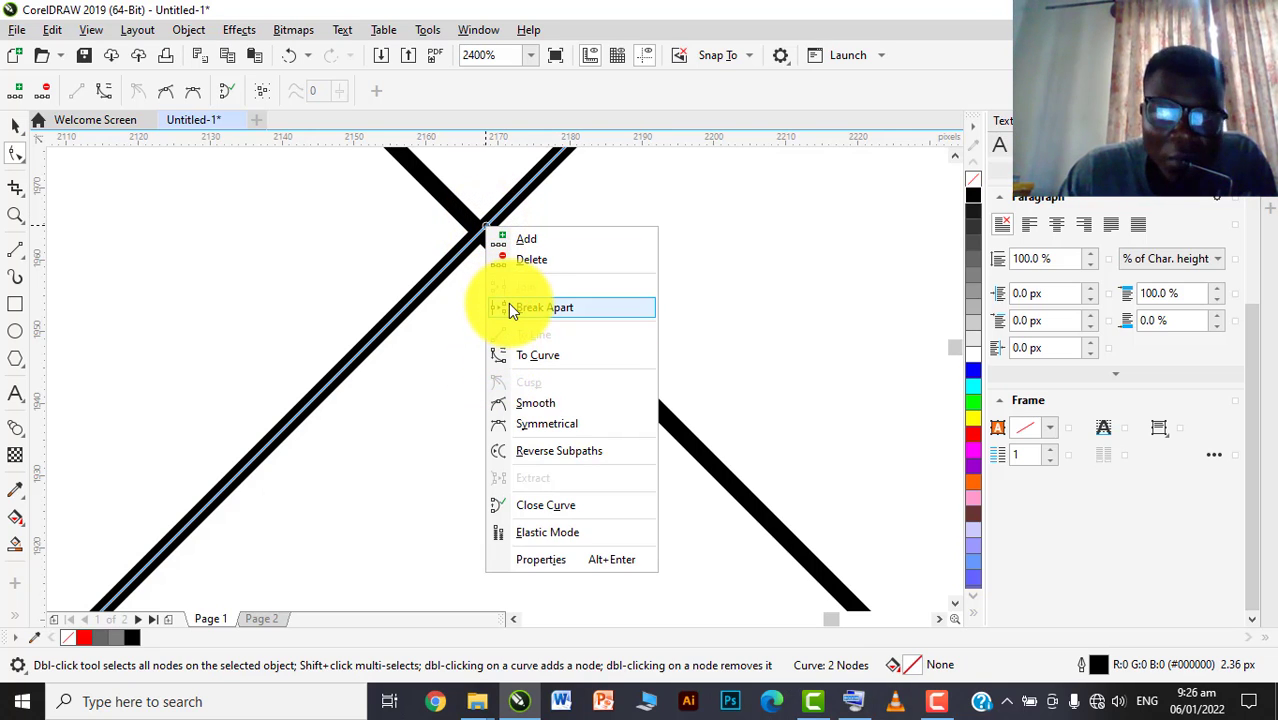
{"action": "left_click", "coordinate": [510, 307]}
{"action": "scroll", "coordinate": [500, 296], "scroll_direction": "down", "scroll_amount": 2}
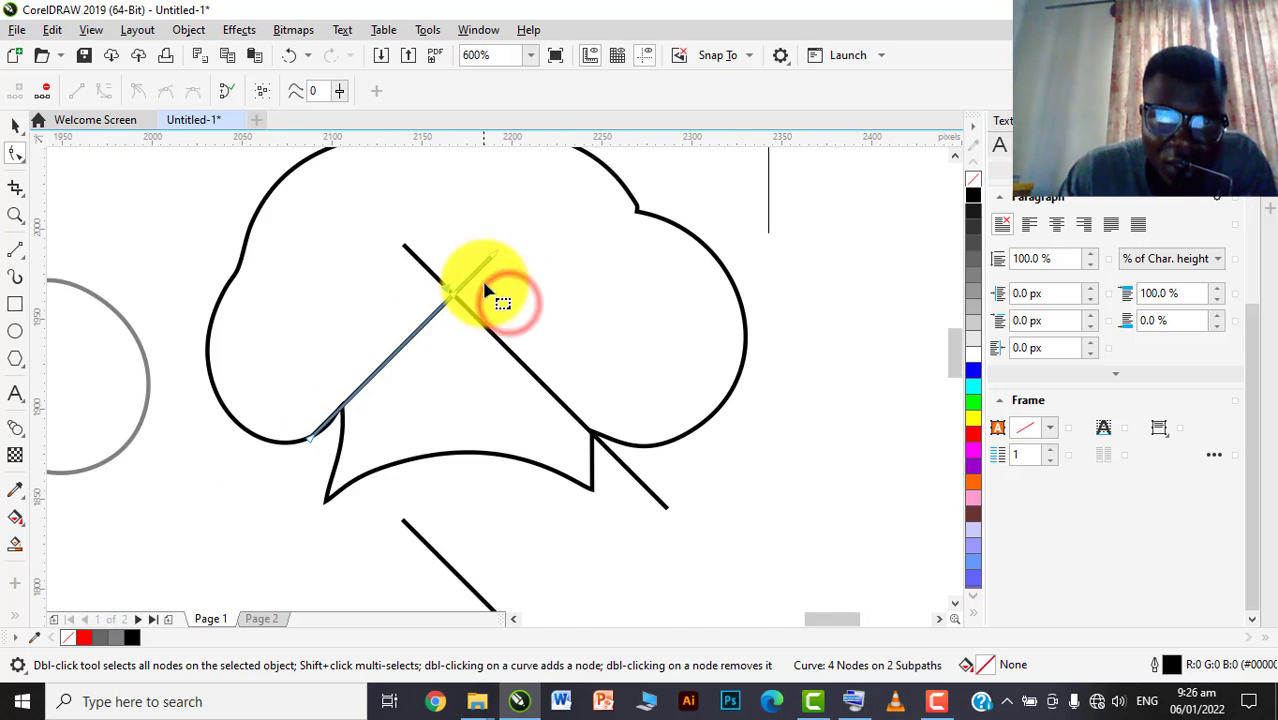
Break the falling roof line apart at a node where it meets the hat band's upper right corner
{"action": "scroll", "coordinate": [603, 452], "scroll_direction": "up", "scroll_amount": 2}
{"action": "left_click", "coordinate": [594, 435]}
{"action": "right_click", "coordinate": [573, 413]}
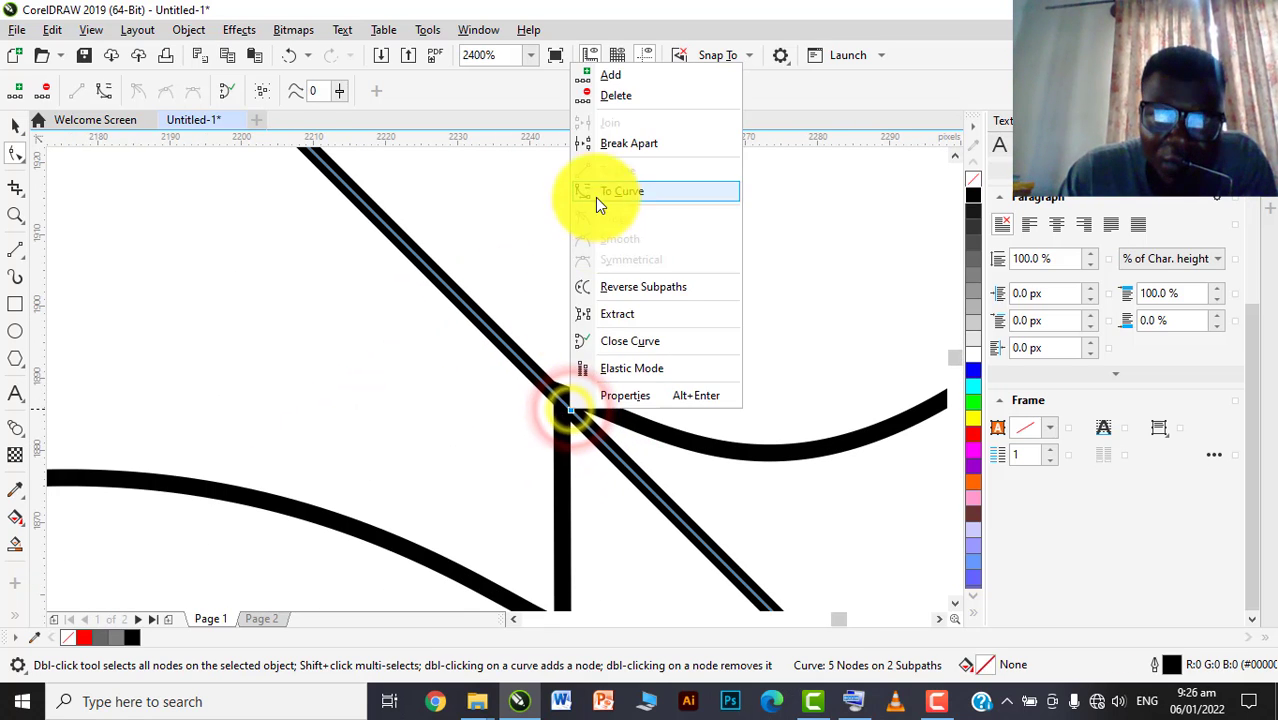
{"action": "left_click", "coordinate": [608, 148]}
Separate the broken falling line into individual curves, and delete the tail extending below the hat's right lobe
{"action": "scroll", "coordinate": [620, 295], "scroll_direction": "down", "scroll_amount": 1}
{"action": "left_click", "coordinate": [15, 128]}
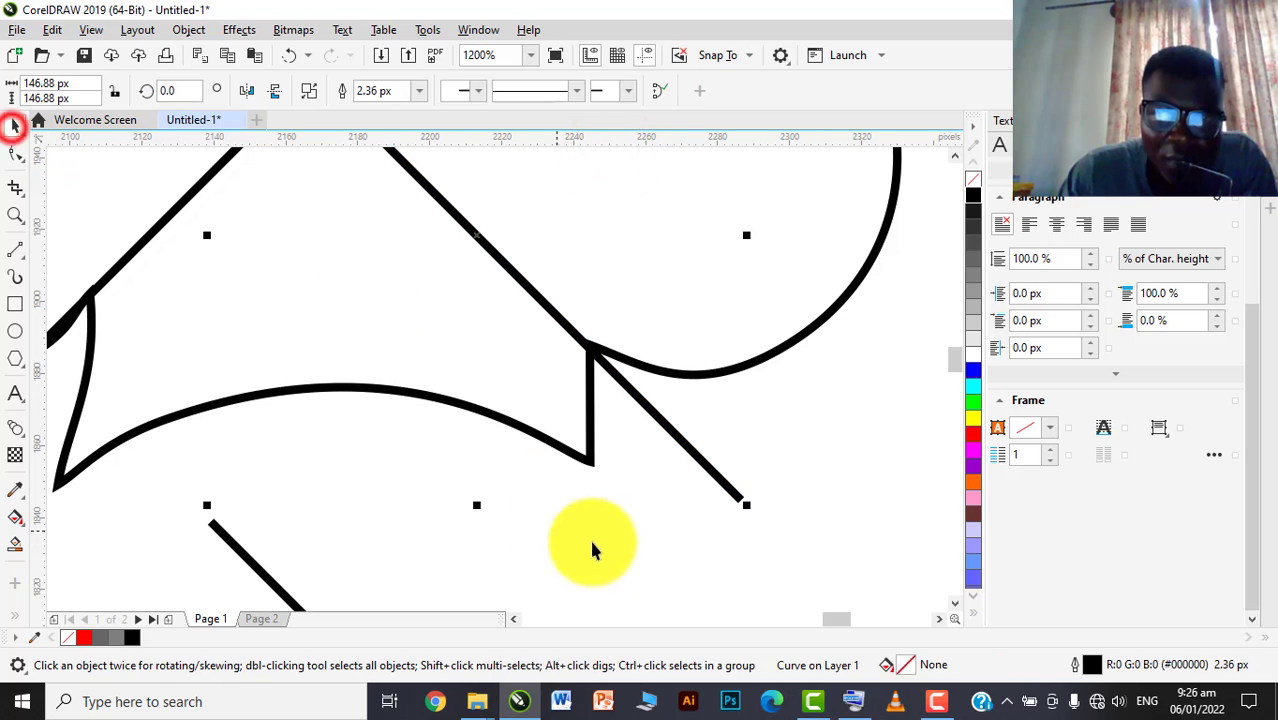
{"action": "left_click", "coordinate": [650, 545]}
{"action": "left_click", "coordinate": [660, 425]}
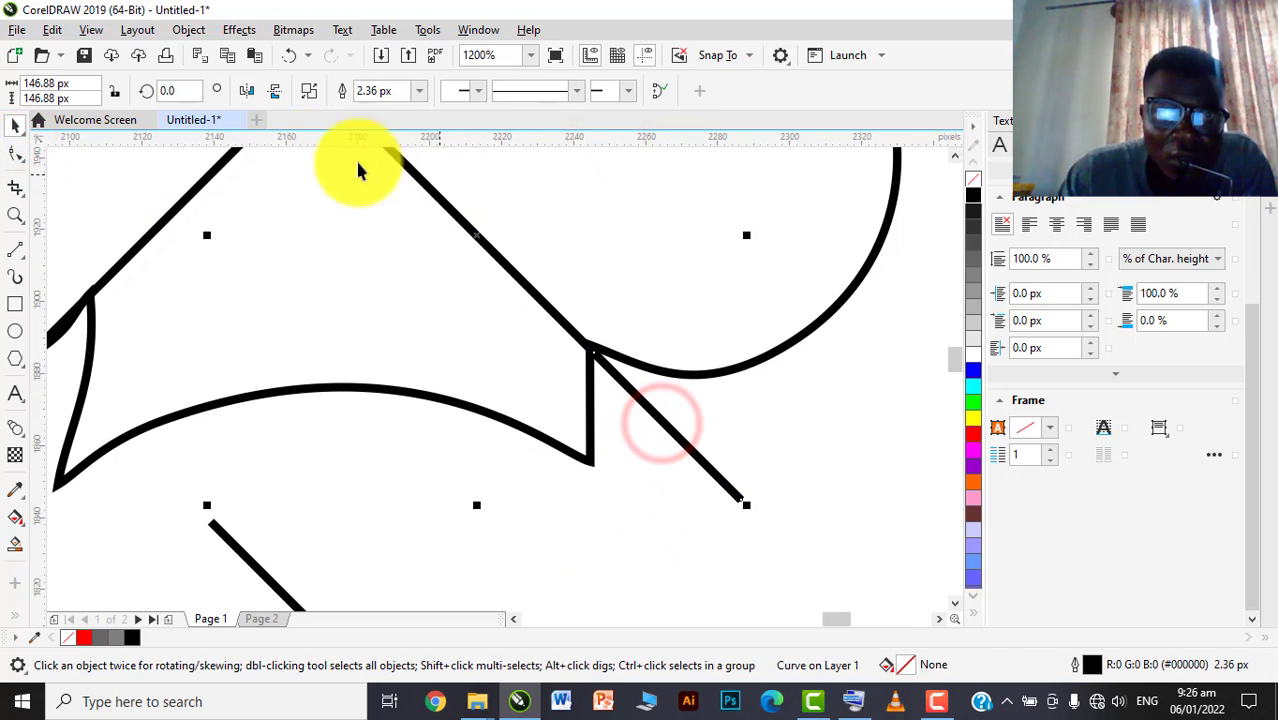
{"action": "left_click", "coordinate": [545, 497]}
{"action": "scroll", "coordinate": [621, 440], "scroll_direction": "down", "scroll_amount": 1}
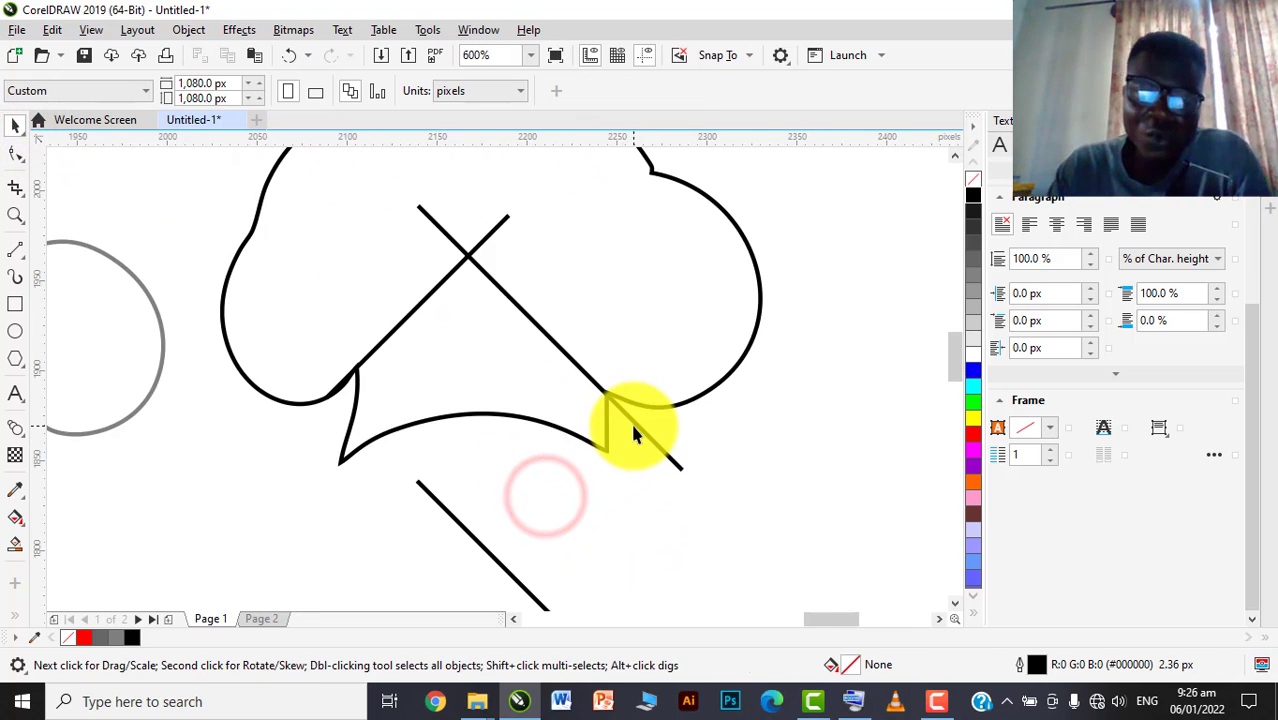
{"action": "scroll", "coordinate": [630, 421], "scroll_direction": "up", "scroll_amount": 1}
{"action": "left_click", "coordinate": [633, 418]}
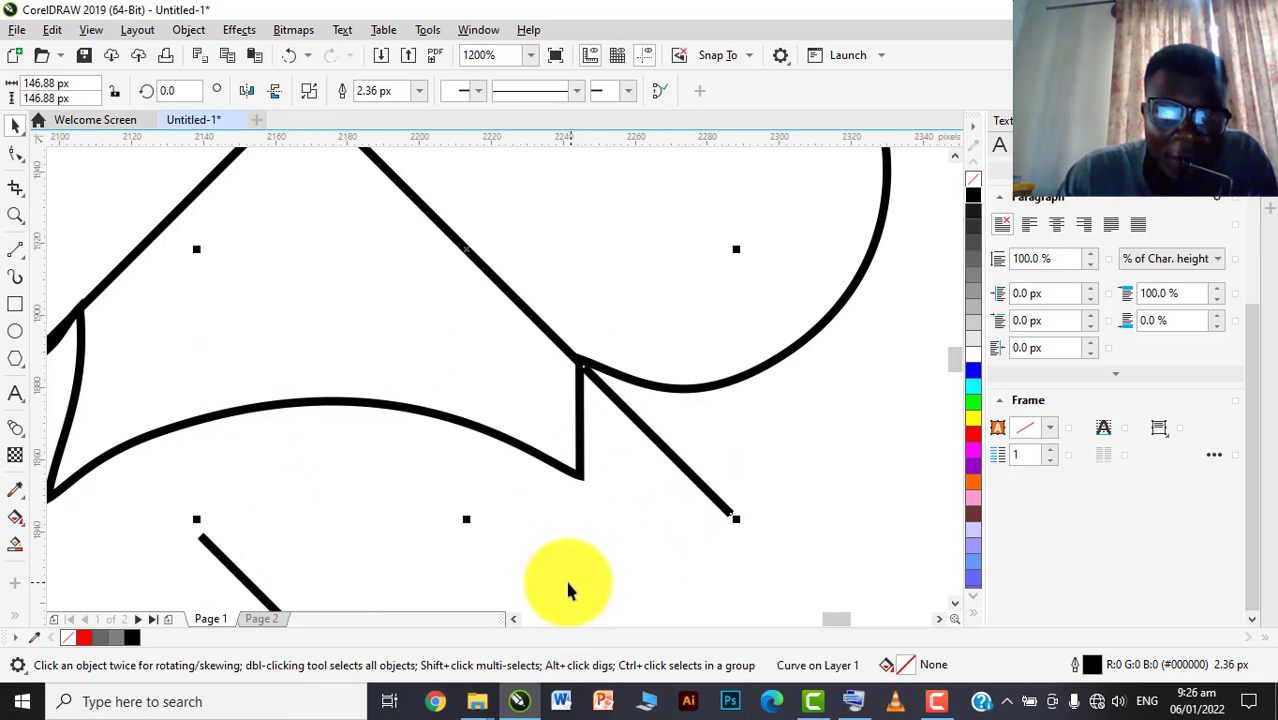
{"action": "left_click", "coordinate": [312, 92]}
{"action": "left_click", "coordinate": [642, 522]}
{"action": "left_click", "coordinate": [632, 410]}
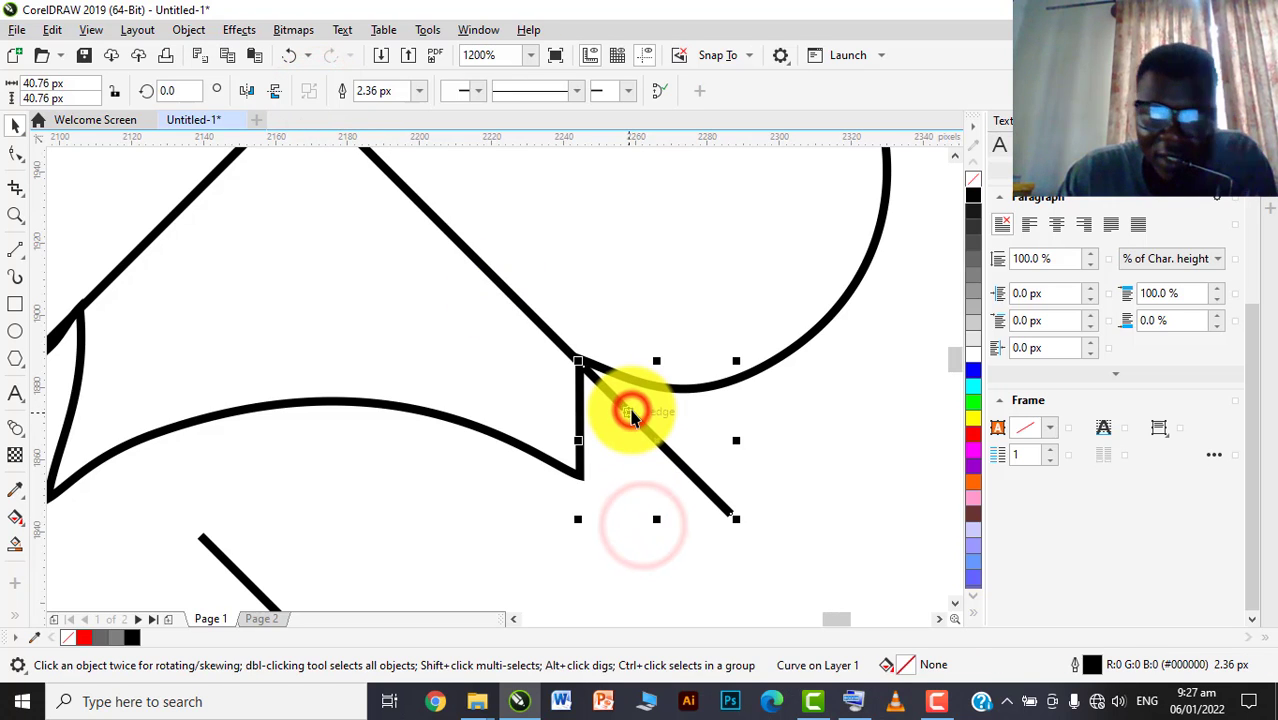
{"action": "key", "text": "Delete"}
Delete the short piece of the falling roof line that extends above the roof peak
{"action": "scroll", "coordinate": [632, 418], "scroll_direction": "down", "scroll_amount": 3}
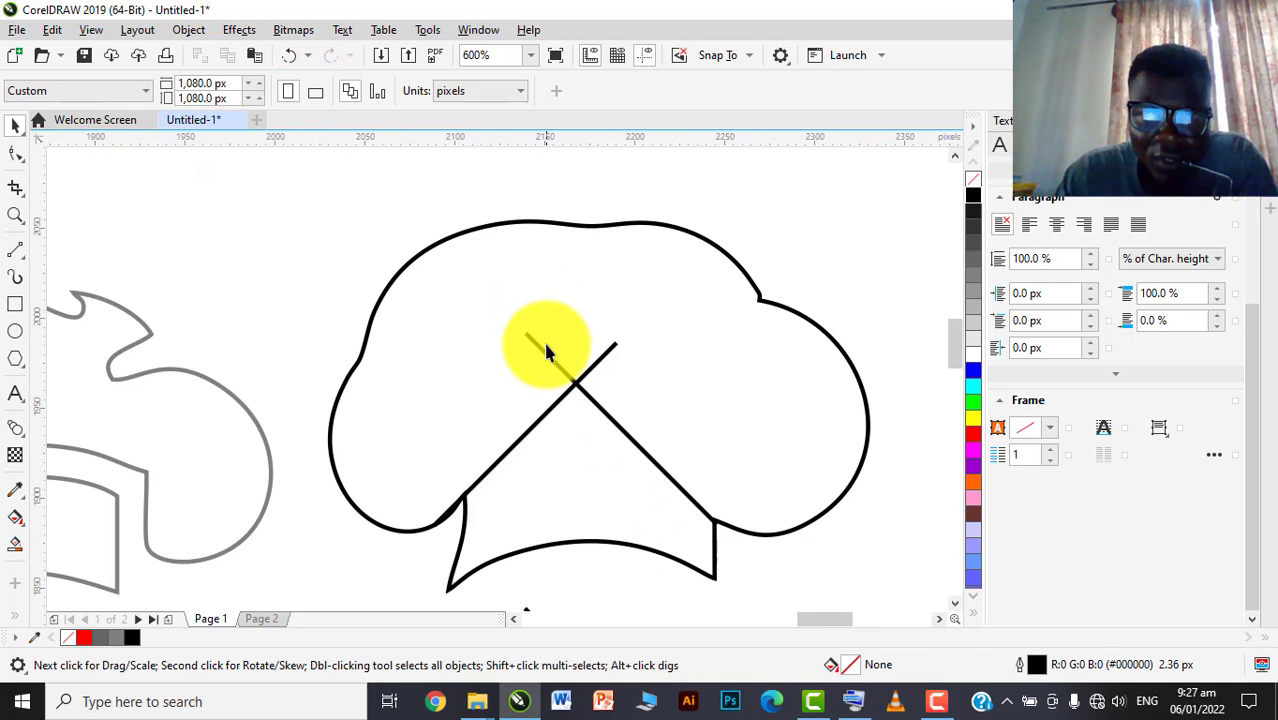
{"action": "left_click", "coordinate": [545, 350]}
{"action": "left_click", "coordinate": [545, 352]}
{"action": "key", "text": "Delete"}
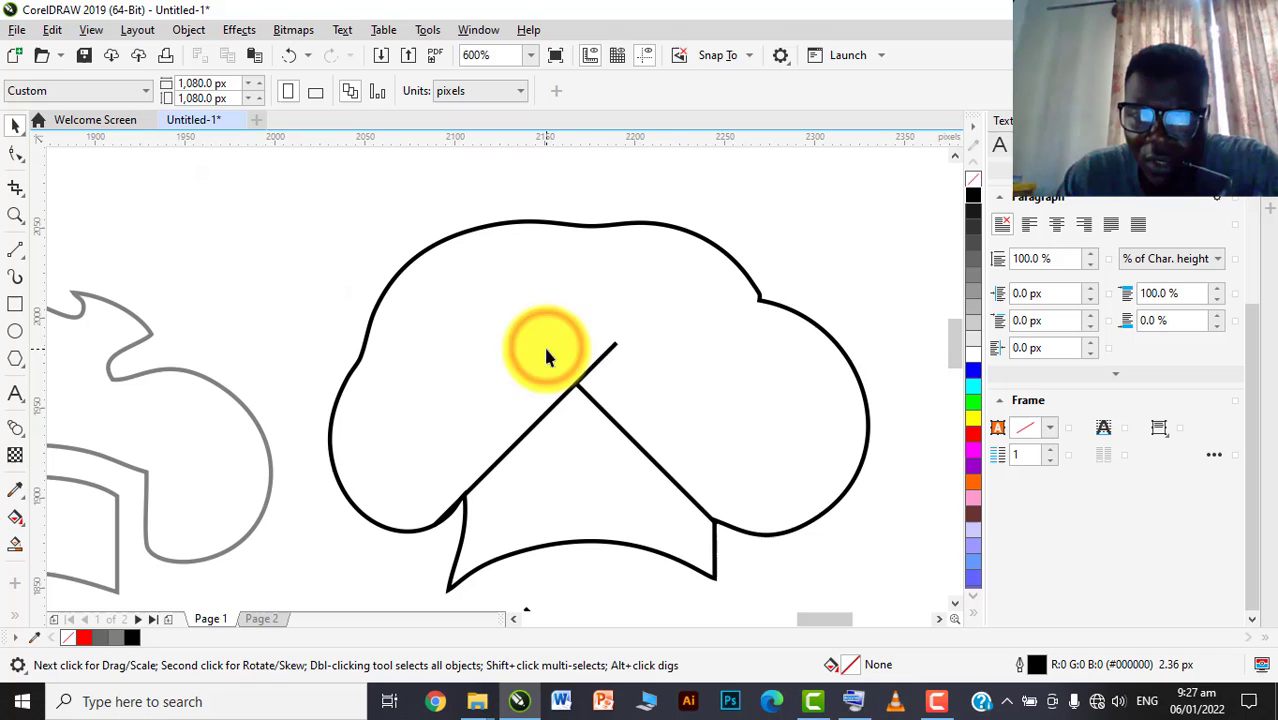
Separate the broken rising roof line into individual curves, and delete the piece extending above the peak
{"action": "left_click", "coordinate": [603, 355]}
{"action": "left_click", "coordinate": [604, 350]}
{"action": "scroll", "coordinate": [590, 368], "scroll_direction": "up", "scroll_amount": 4}
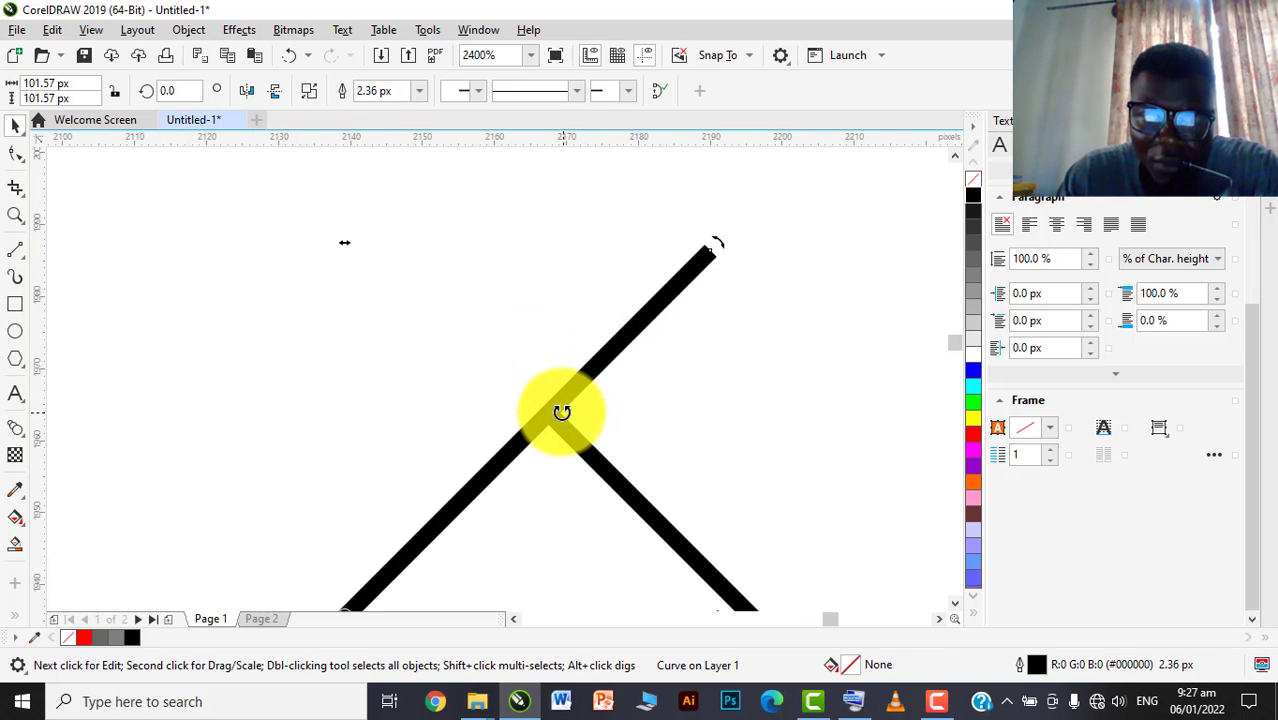
{"action": "double_click", "coordinate": [562, 412]}
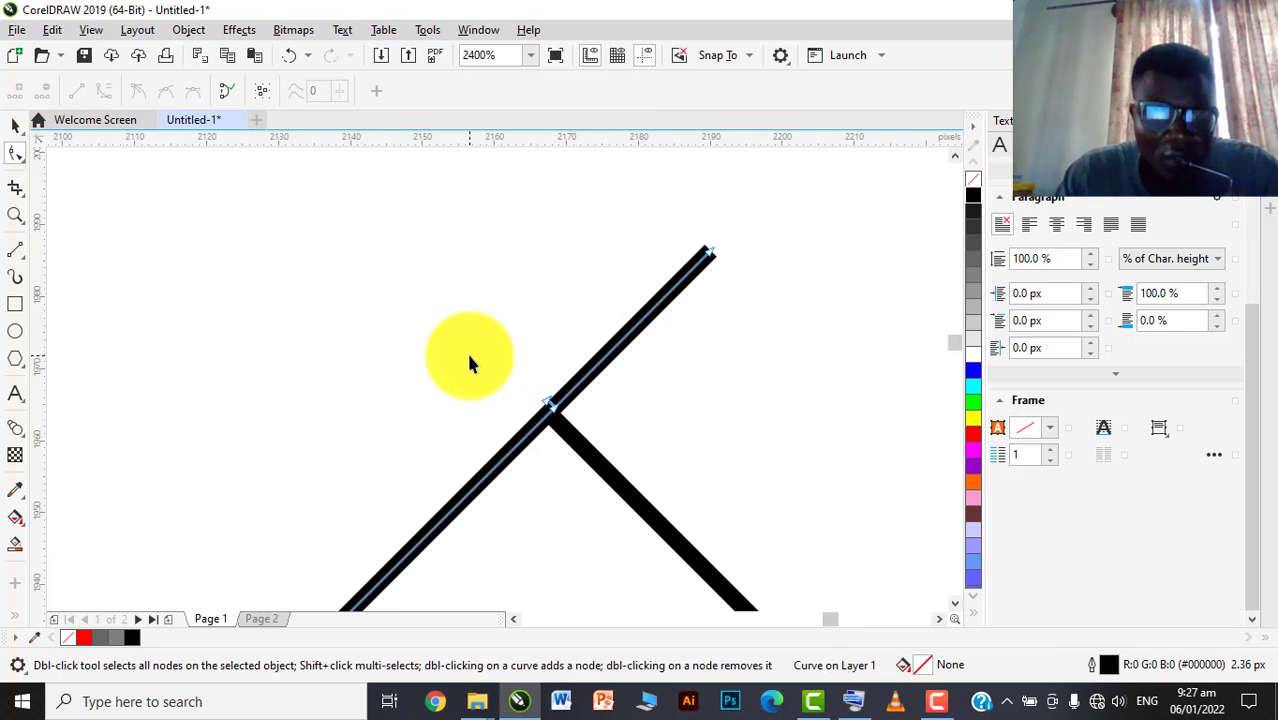
{"action": "key", "text": "space"}
{"action": "left_click", "coordinate": [314, 90]}
{"action": "left_click", "coordinate": [471, 280]}
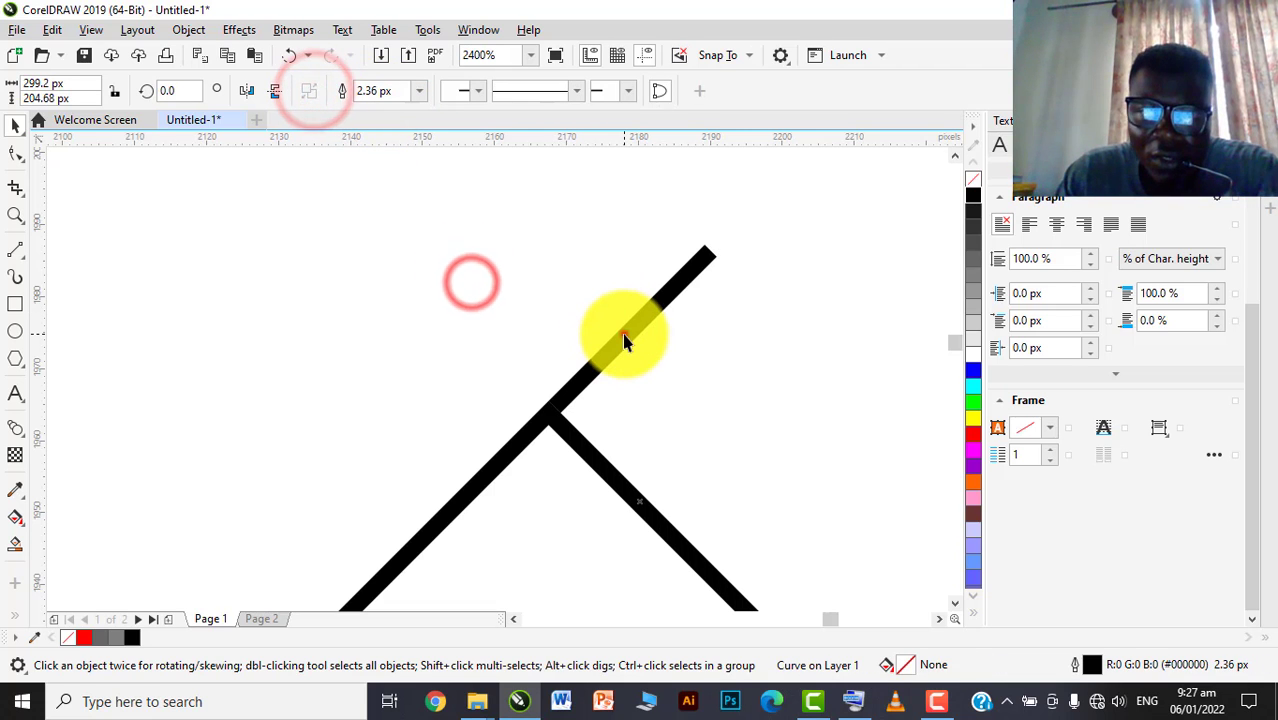
{"action": "left_click", "coordinate": [622, 337]}
{"action": "key", "text": "Delete"}
{"action": "scroll", "coordinate": [622, 340], "scroll_direction": "down", "scroll_amount": 3}
{"action": "scroll", "coordinate": [620, 360], "scroll_direction": "up", "scroll_amount": 1}
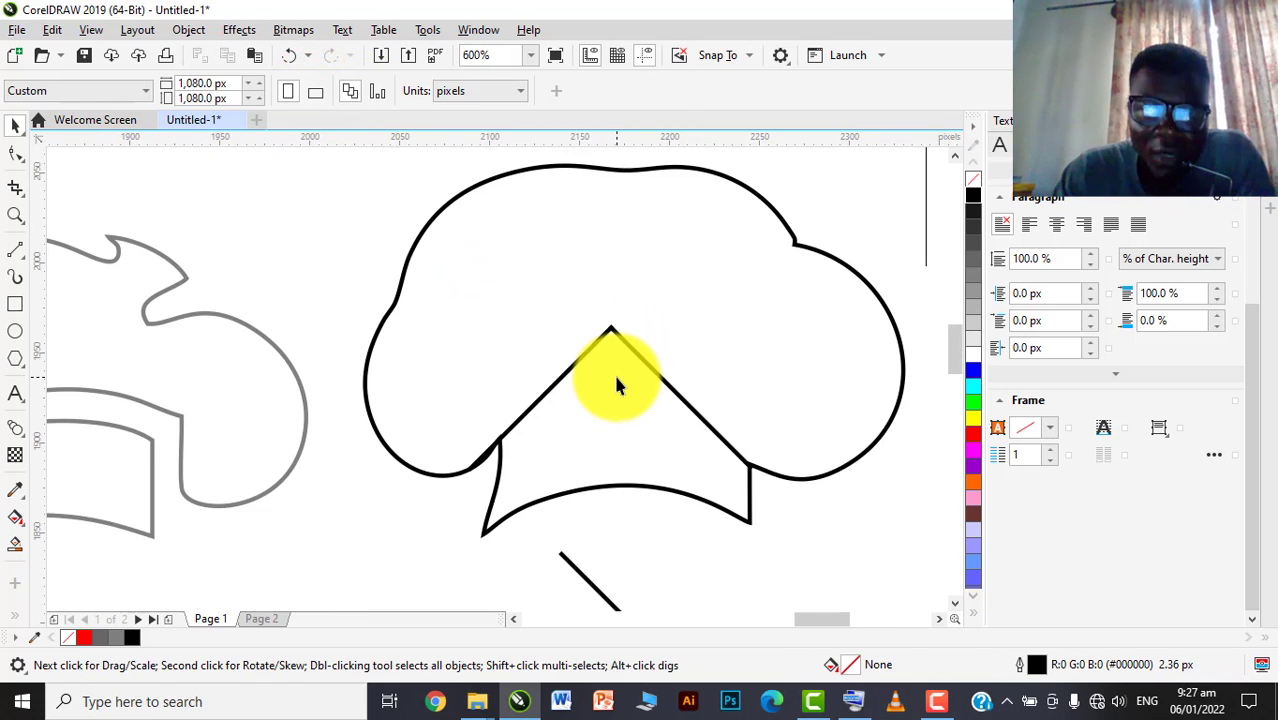
Select both roof lines together and reduce their overall height to about 77 px, lowering the peak slightly
{"action": "left_click", "coordinate": [610, 331]}
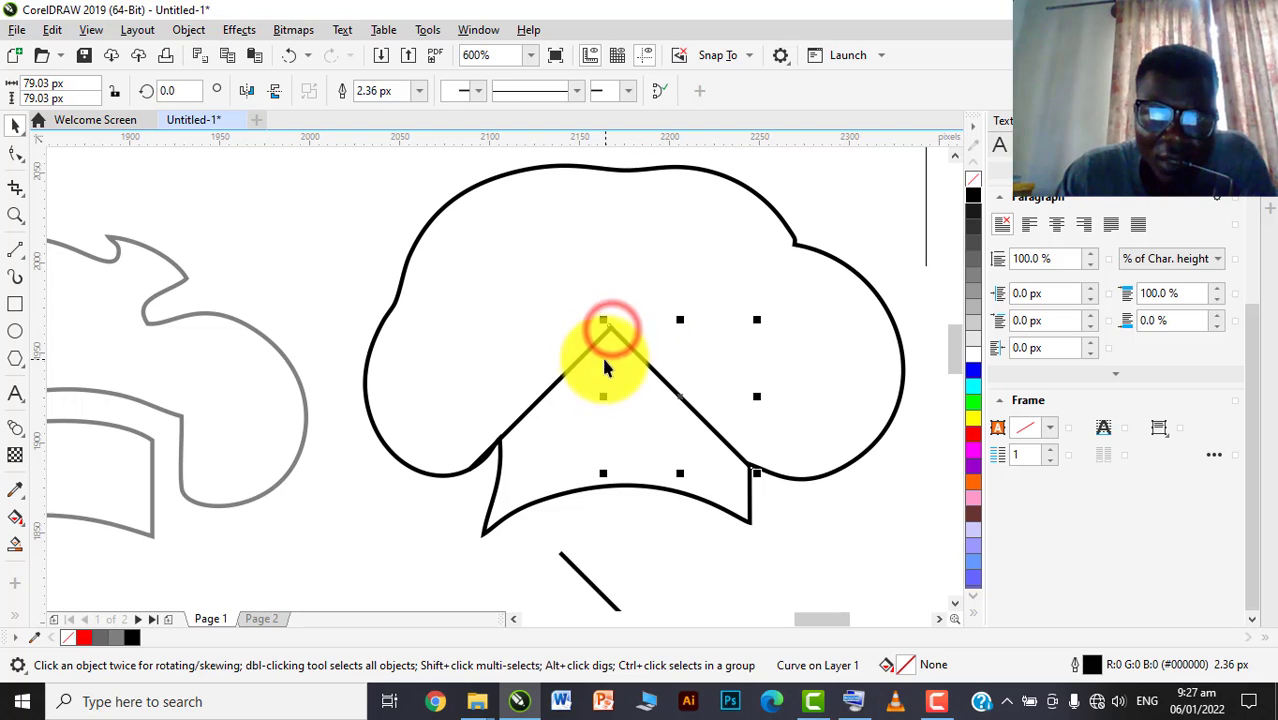
{"action": "left_click", "coordinate": [581, 362], "text": "shift"}
{"action": "mouse_move", "coordinate": [609, 314]}
{"action": "left_mouse_down"}
{"action": "mouse_move", "coordinate": [609, 341]}
{"action": "mouse_move", "coordinate": [610, 329]}
{"action": "left_mouse_up"}
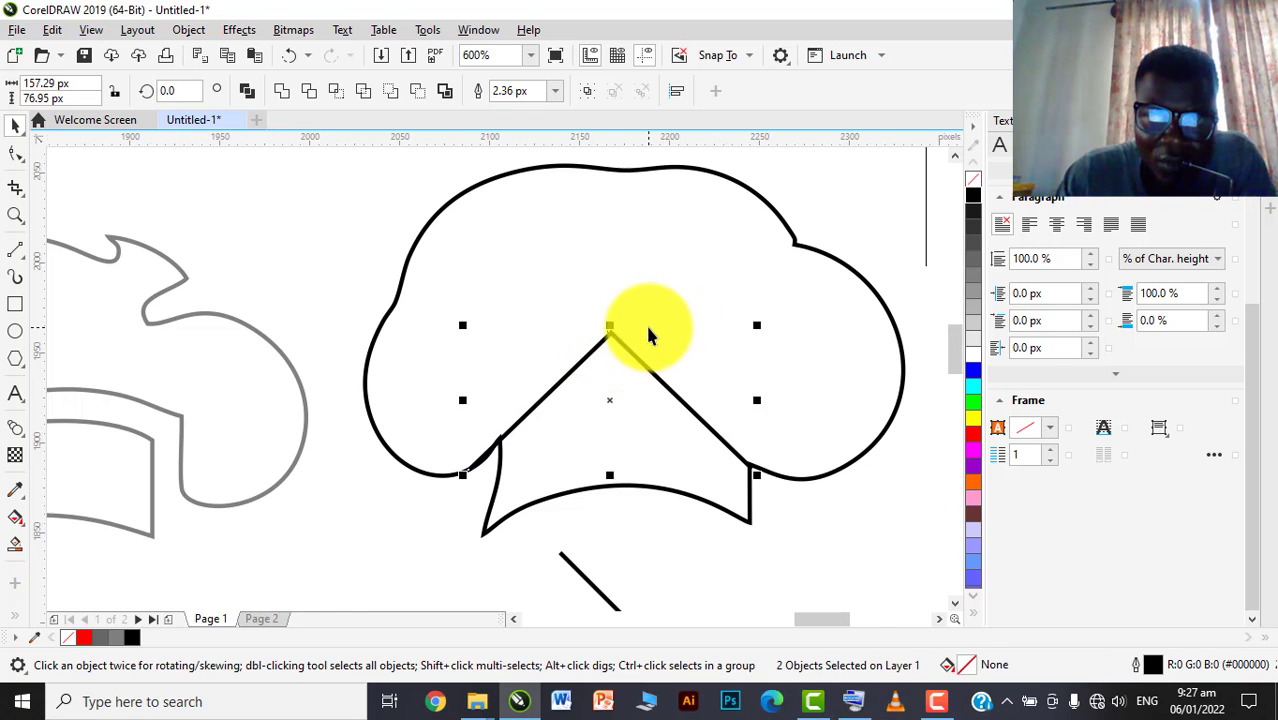
{"action": "scroll", "coordinate": [645, 322], "scroll_direction": "up", "scroll_amount": 2}
{"action": "scroll", "coordinate": [625, 297], "scroll_direction": "down", "scroll_amount": 2}
{"action": "left_click", "coordinate": [624, 290]}
{"action": "left_click", "coordinate": [296, 492]}
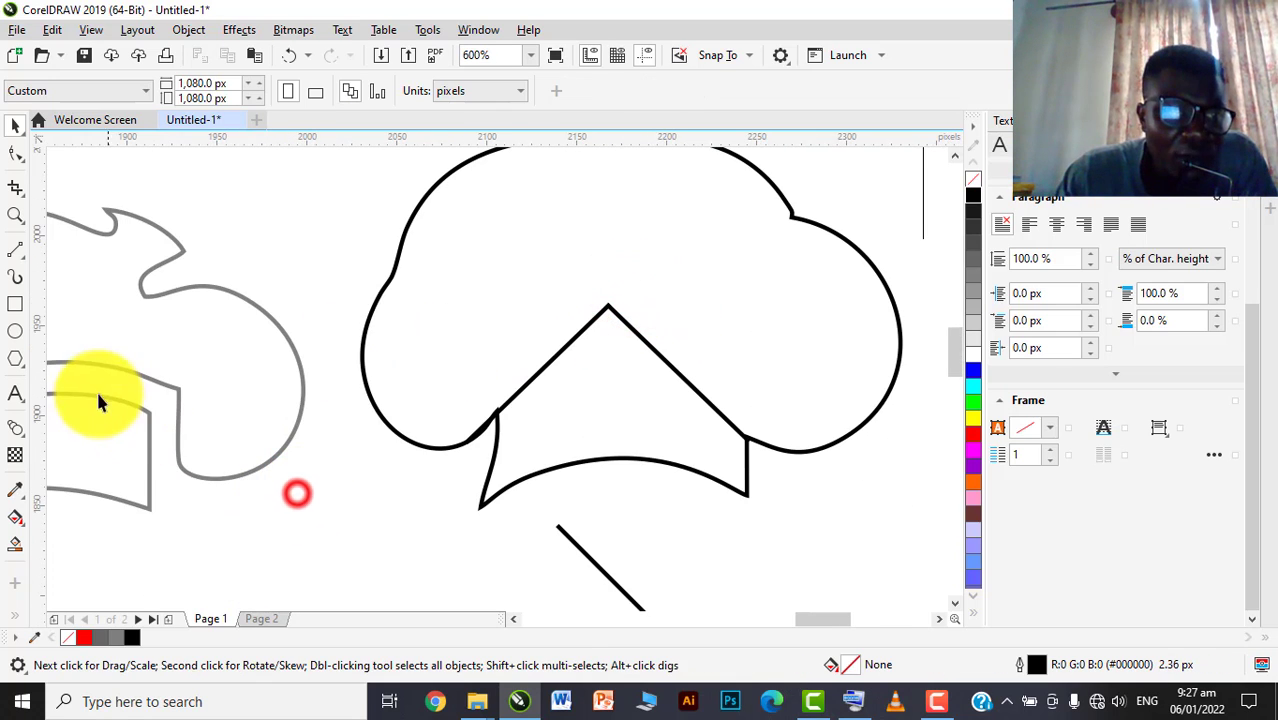
{"action": "left_click", "coordinate": [15, 248]}
{"action": "scroll", "coordinate": [490, 368], "scroll_direction": "down", "scroll_amount": 2}
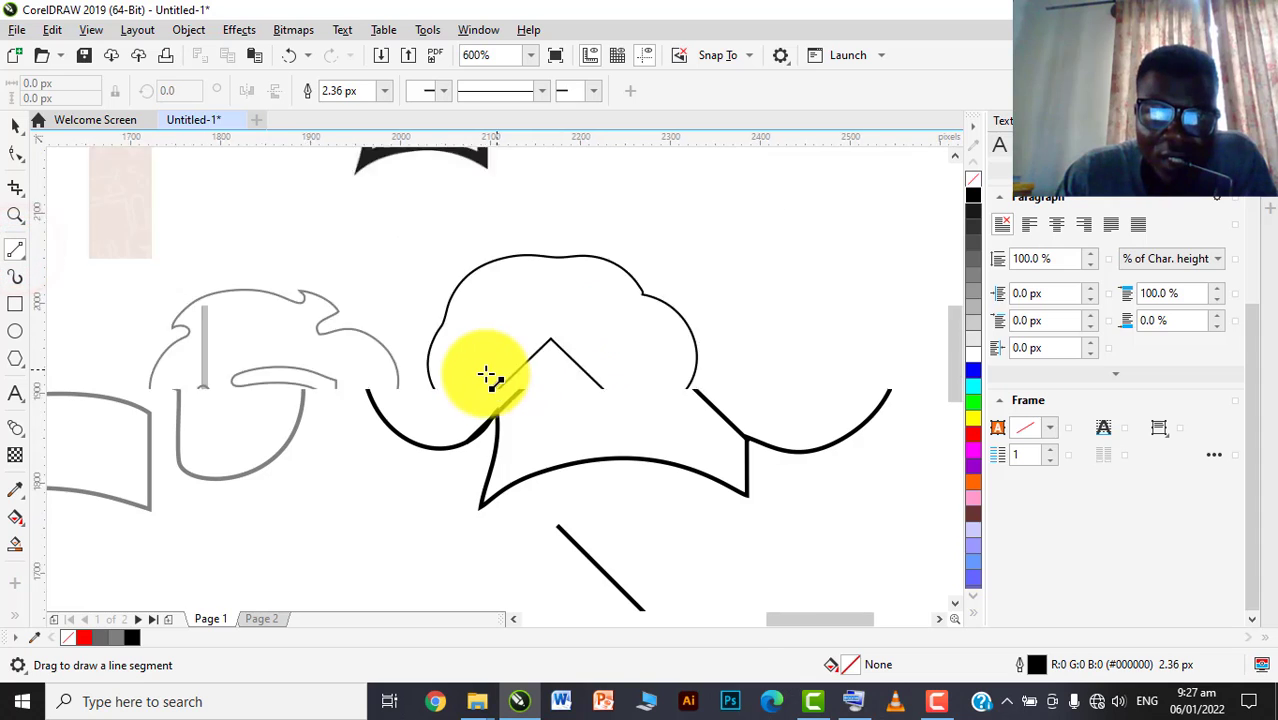
{"action": "scroll", "coordinate": [500, 365], "scroll_direction": "up", "scroll_amount": 2}
{"action": "scroll", "coordinate": [420, 405], "scroll_direction": "up", "scroll_amount": 2}
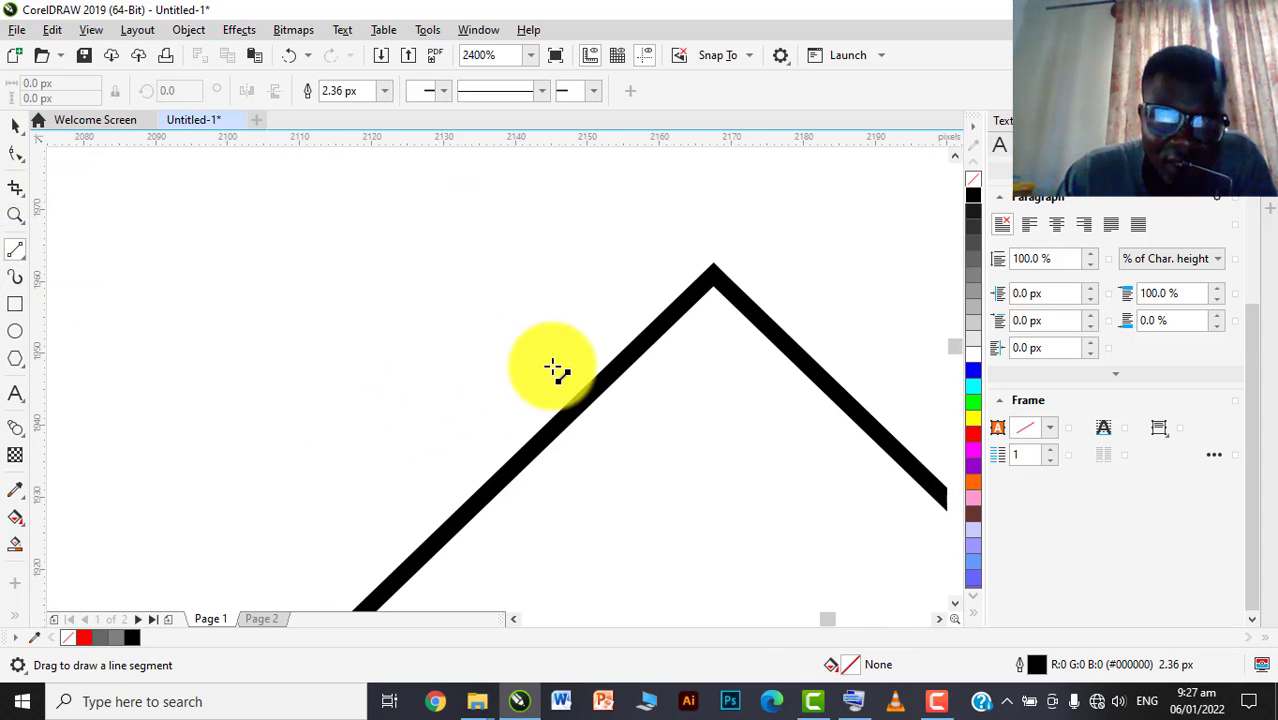
{"action": "left_click", "coordinate": [564, 320]}
{"action": "left_click", "coordinate": [572, 400]}
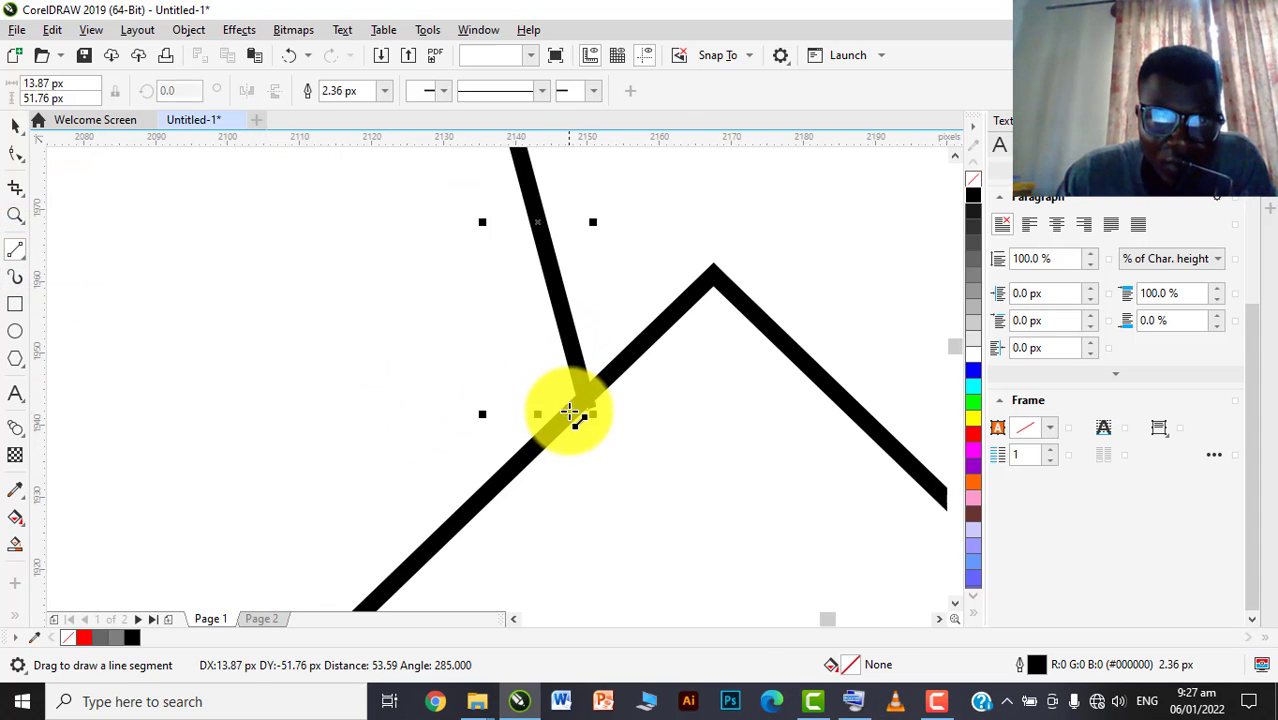
{"action": "scroll", "coordinate": [572, 410], "scroll_direction": "down", "scroll_amount": 2}
{"action": "key", "text": "ctrl+z"}
Draw a vertical chimney line about 49 px tall standing on the left roof slope near the peak
{"action": "left_click_drag", "start_coordinate": [570, 320], "coordinate": [568, 412]}
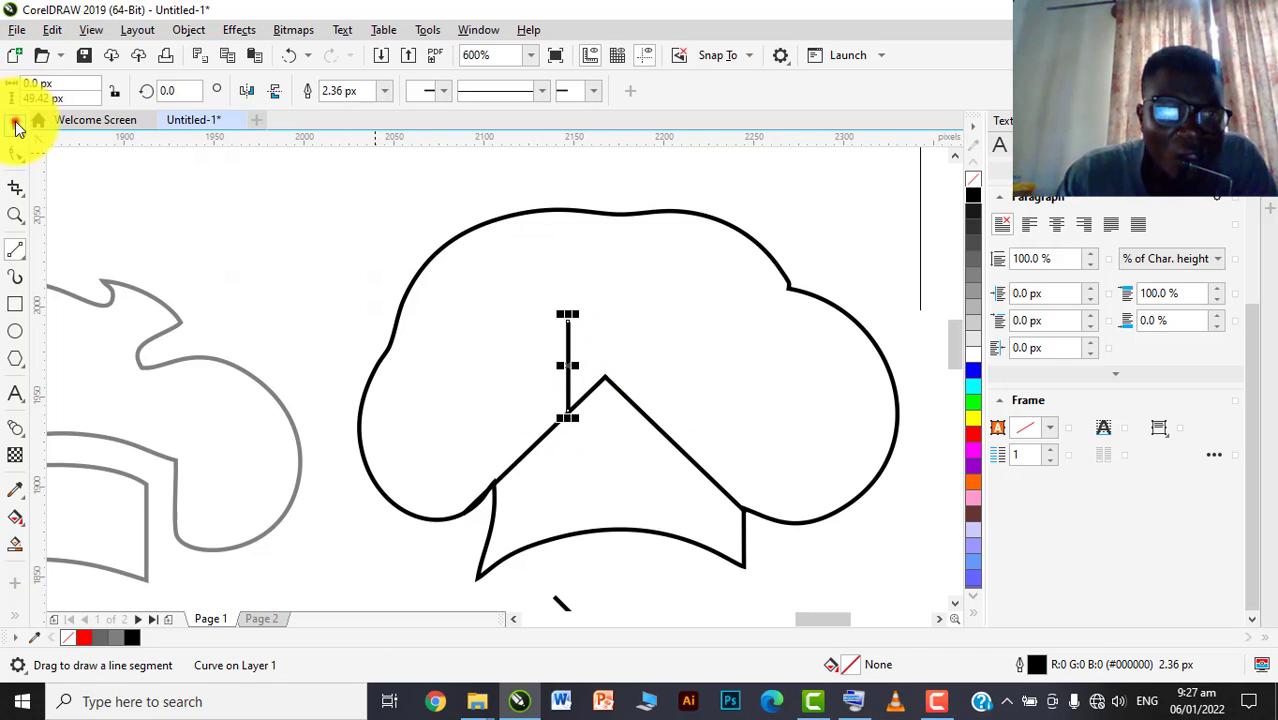
{"action": "left_click", "coordinate": [15, 120]}
{"action": "scroll", "coordinate": [560, 400], "scroll_direction": "up", "scroll_amount": 2}
{"action": "scroll", "coordinate": [590, 300], "scroll_direction": "down", "scroll_amount": 2}
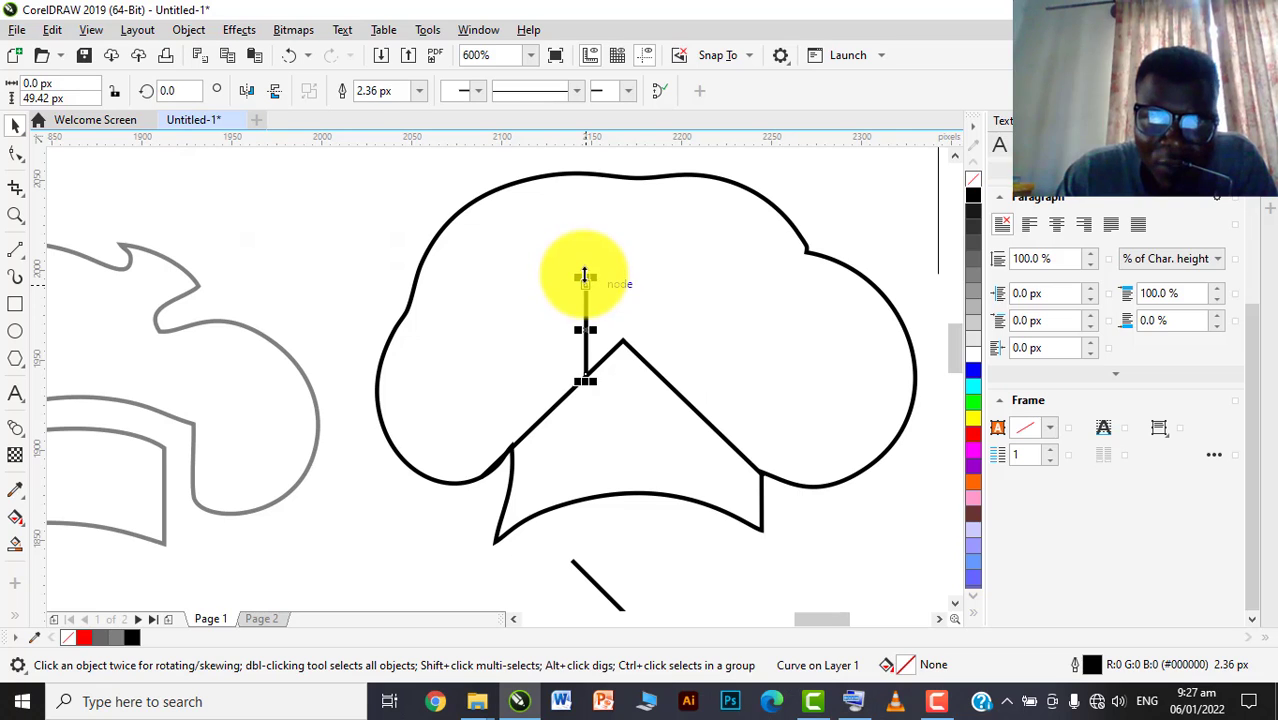
Shorten the chimney line to about 28 px from its upper end and shift it slightly down the left slope
{"action": "left_click_drag", "start_coordinate": [584, 276], "coordinate": [584, 324]}
{"action": "scroll", "coordinate": [584, 330], "scroll_direction": "up", "scroll_amount": 2}
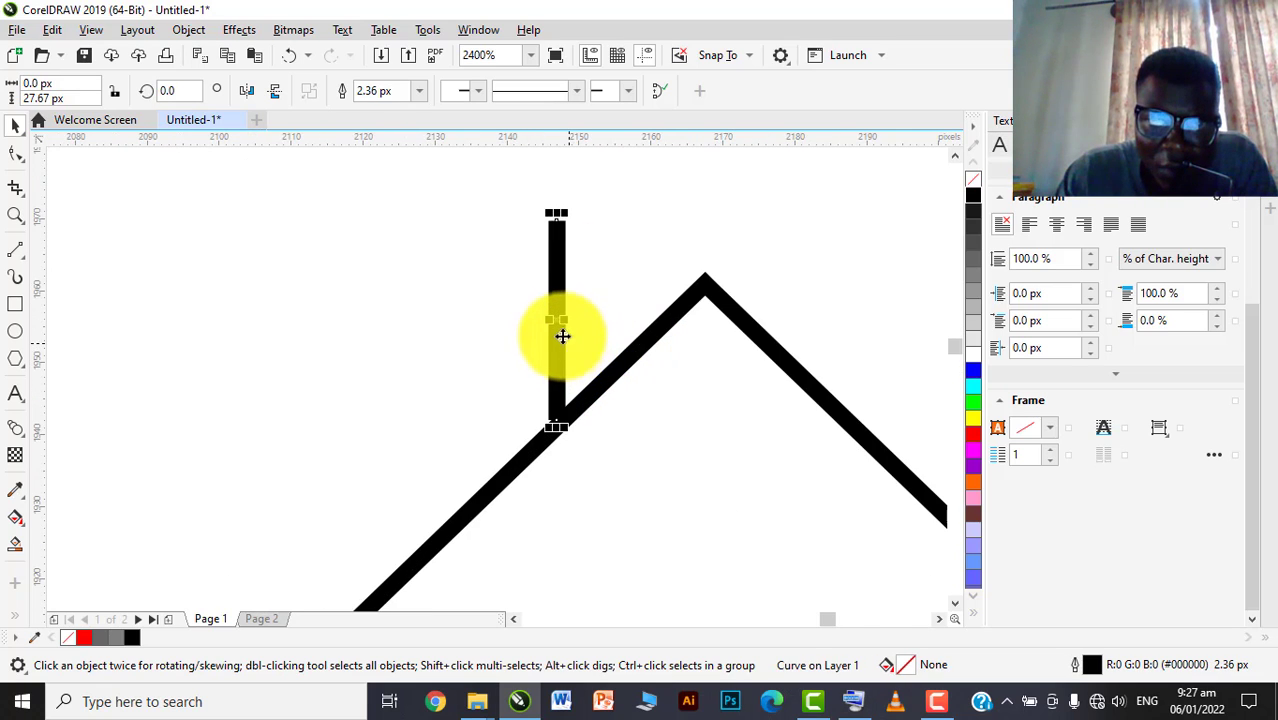
{"action": "left_click", "coordinate": [556, 352]}
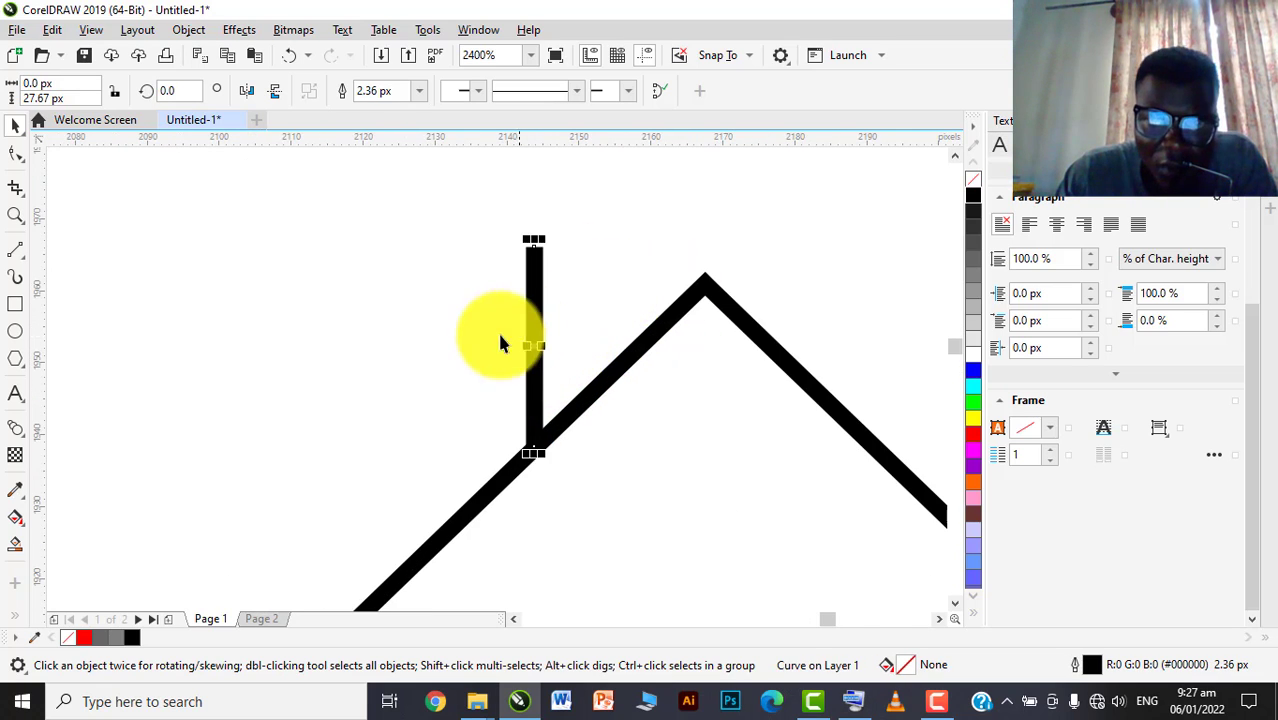
{"action": "scroll", "coordinate": [556, 340], "scroll_direction": "down", "scroll_amount": 1}
{"action": "scroll", "coordinate": [556, 338], "scroll_direction": "down", "scroll_amount": 2}
Set the outline width of the hat, both roof lines and the chimney to 16 px
{"action": "left_click_drag", "start_coordinate": [756, 238], "coordinate": [436, 458]}
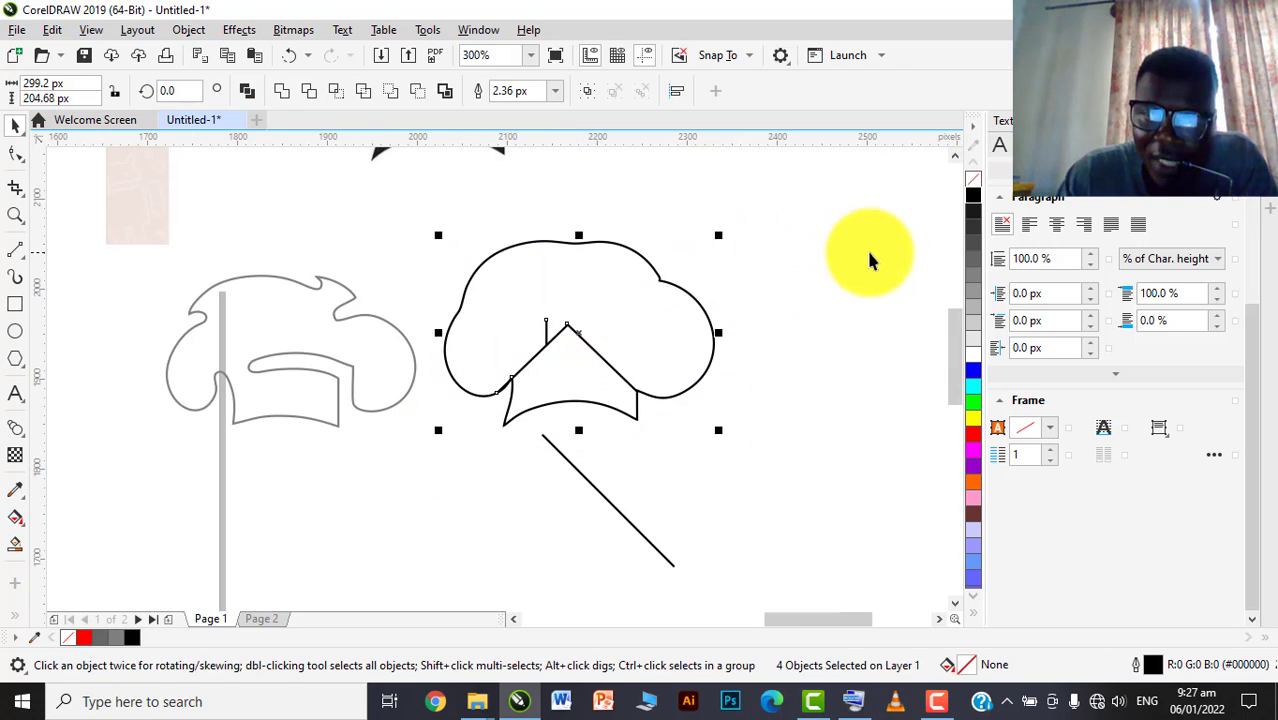
{"action": "left_click", "coordinate": [557, 91]}
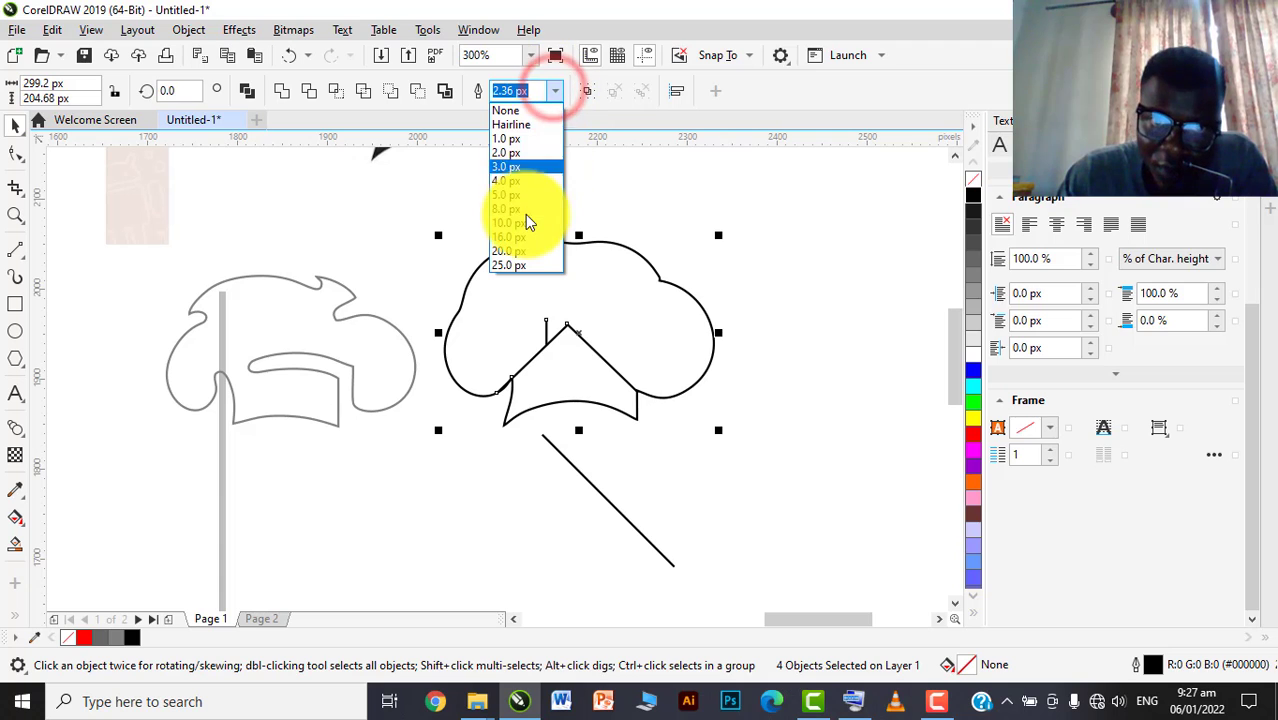
{"action": "left_click", "coordinate": [525, 212]}
{"action": "left_click", "coordinate": [548, 92]}
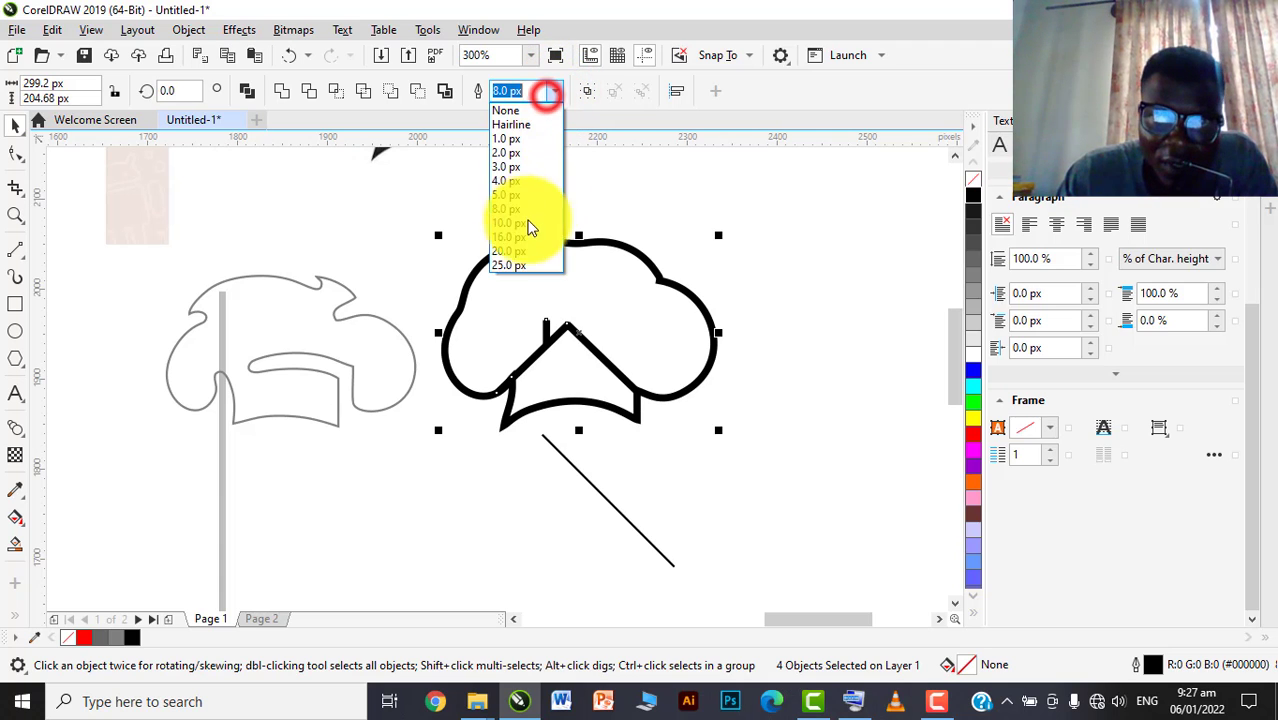
{"action": "left_click", "coordinate": [515, 238]}
{"action": "left_click", "coordinate": [690, 497]}
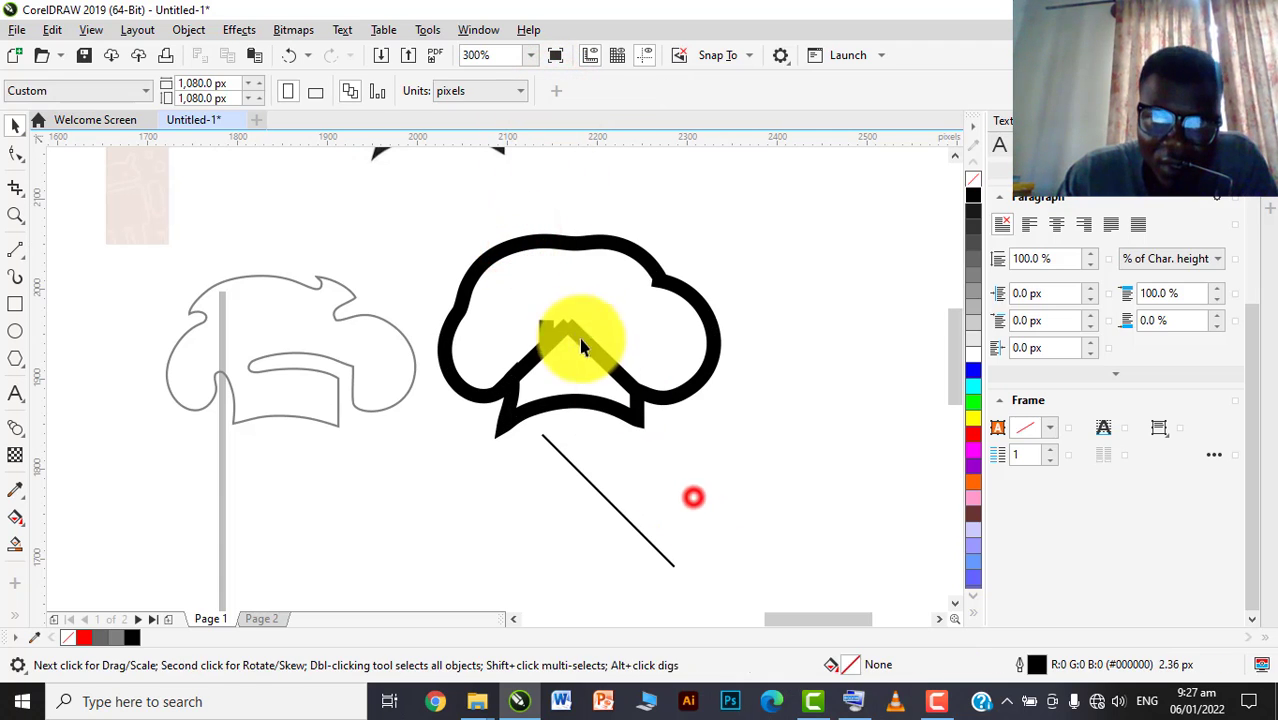
Extend the falling roof line's upper end node up and to the left at the peak
{"action": "scroll", "coordinate": [565, 340], "scroll_direction": "up", "scroll_amount": 2}
{"action": "double_click", "coordinate": [557, 335]}
{"action": "scroll", "coordinate": [571, 322], "scroll_direction": "up", "scroll_amount": 4}
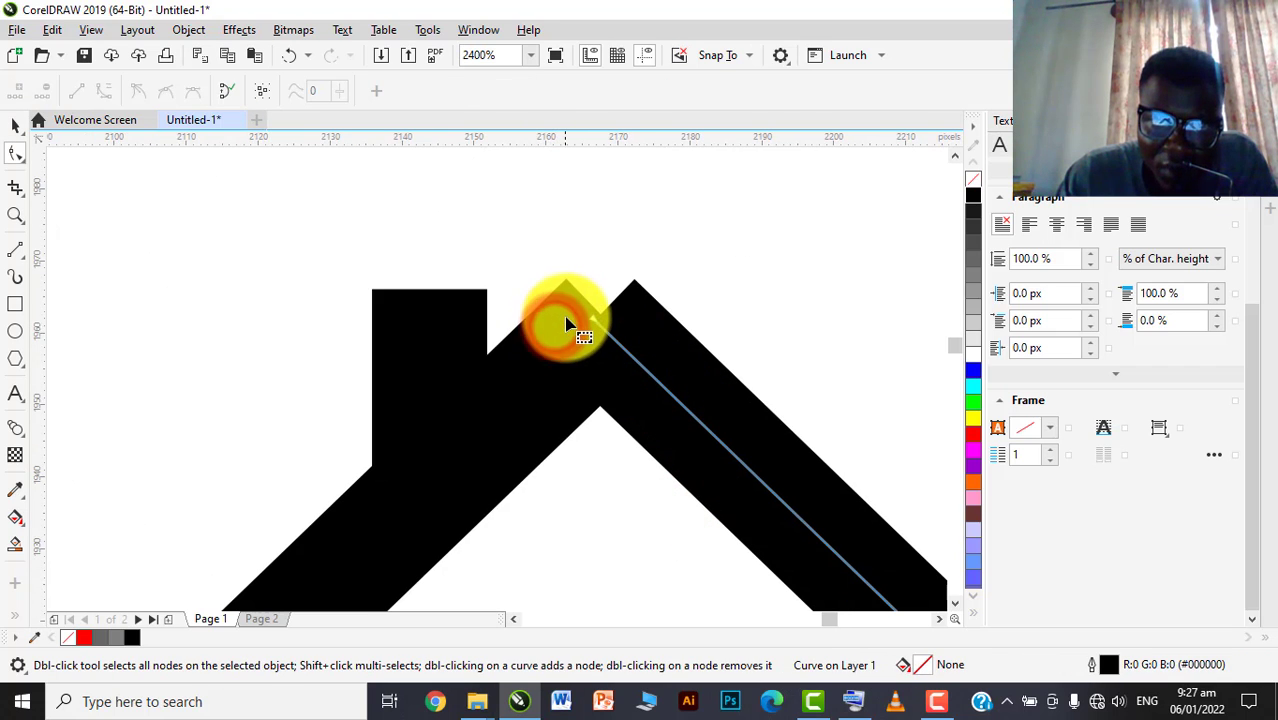
{"action": "left_click", "coordinate": [590, 318]}
{"action": "left_click_drag", "start_coordinate": [594, 319], "coordinate": [578, 293]}
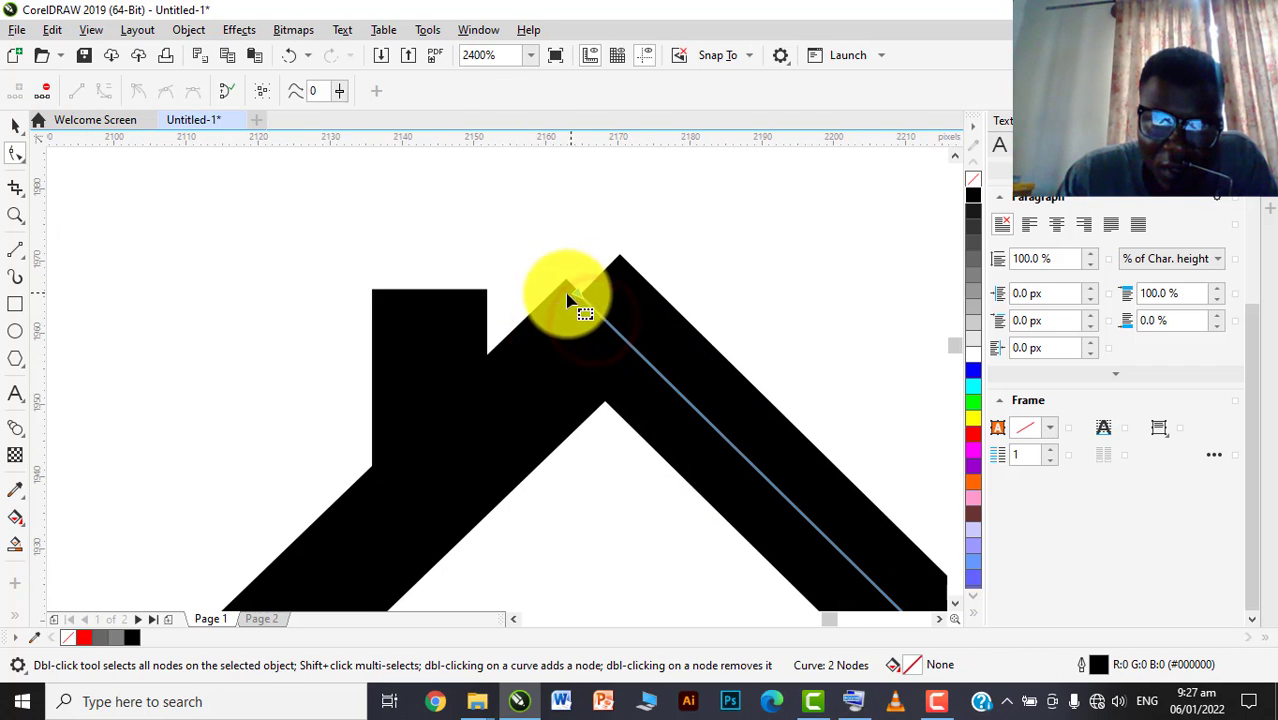
{"action": "left_click", "coordinate": [557, 303]}
{"action": "left_click", "coordinate": [553, 350]}
{"action": "scroll", "coordinate": [553, 356], "scroll_direction": "down", "scroll_amount": 4}
{"action": "key", "text": "space"}
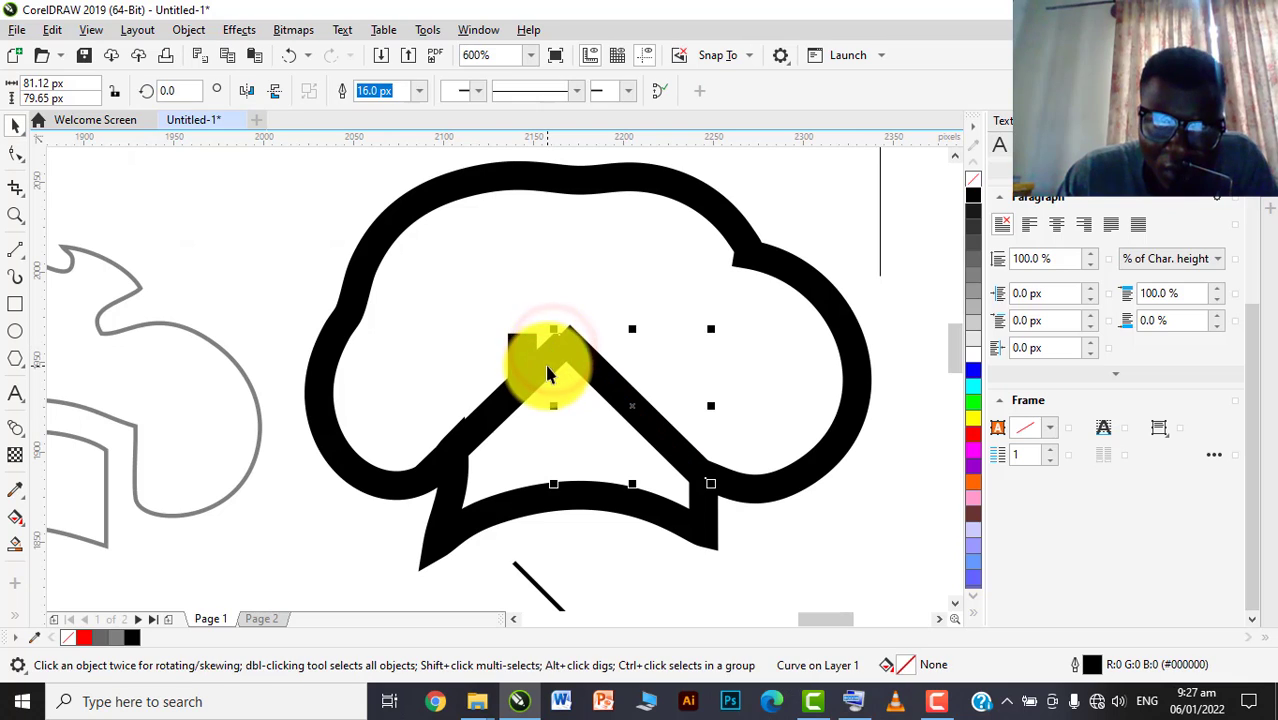
Extend the rising roof line's upper end node up and to the right to close the notch at the peak
{"action": "double_click", "coordinate": [517, 378]}
{"action": "key", "text": "space"}
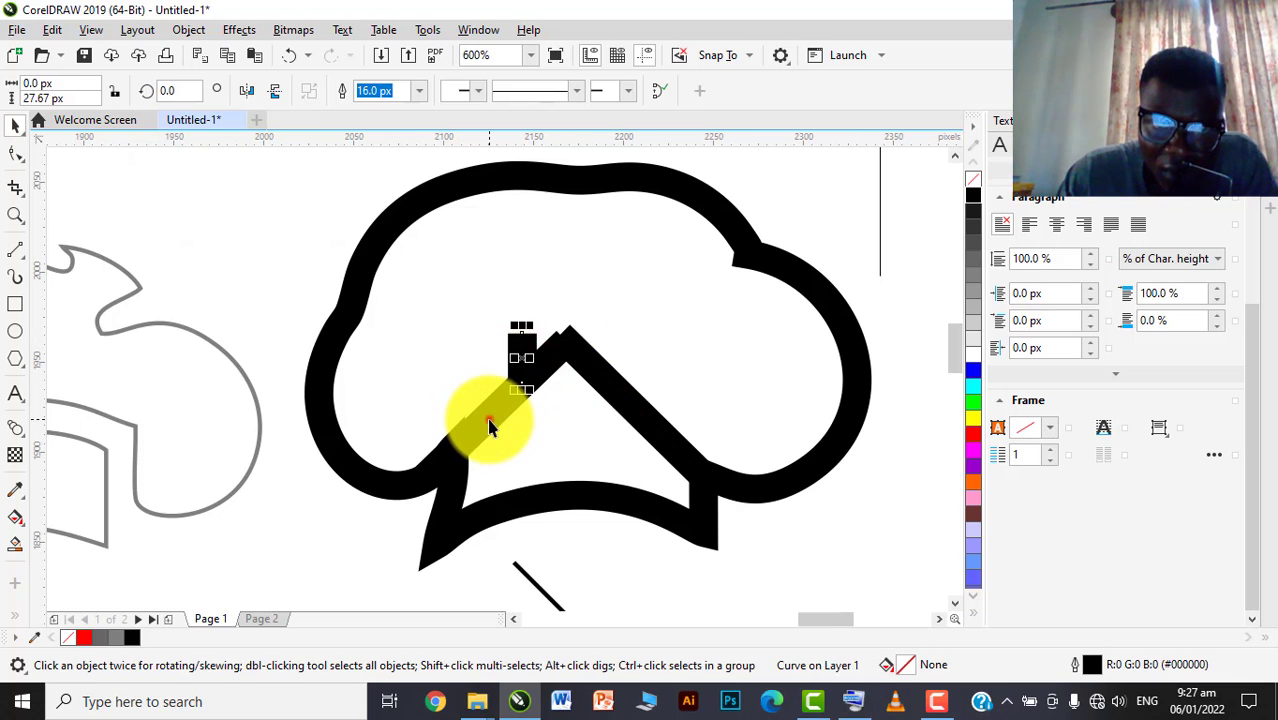
{"action": "double_click", "coordinate": [489, 425]}
{"action": "scroll", "coordinate": [570, 336], "scroll_direction": "up", "scroll_amount": 4}
{"action": "left_click", "coordinate": [550, 349]}
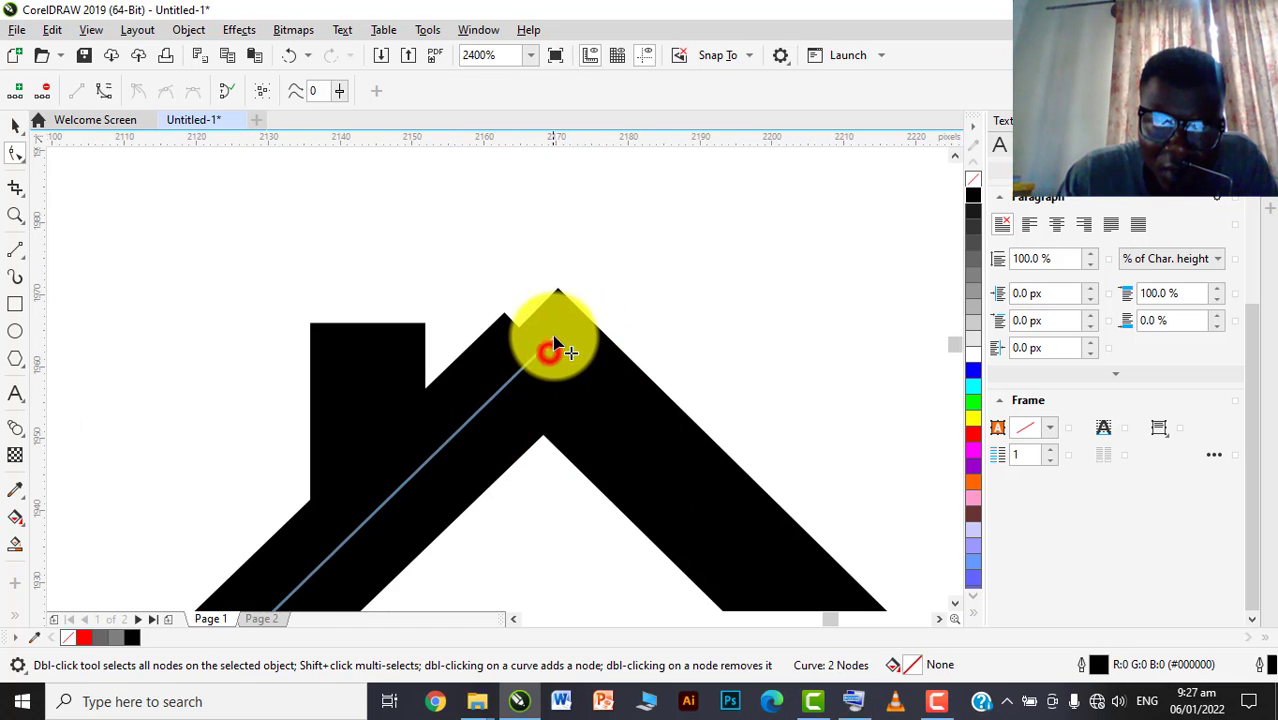
{"action": "left_click_drag", "start_coordinate": [552, 342], "coordinate": [574, 314]}
{"action": "scroll", "coordinate": [568, 309], "scroll_direction": "up", "scroll_amount": 2}
{"action": "scroll", "coordinate": [575, 316], "scroll_direction": "down", "scroll_amount": 2}
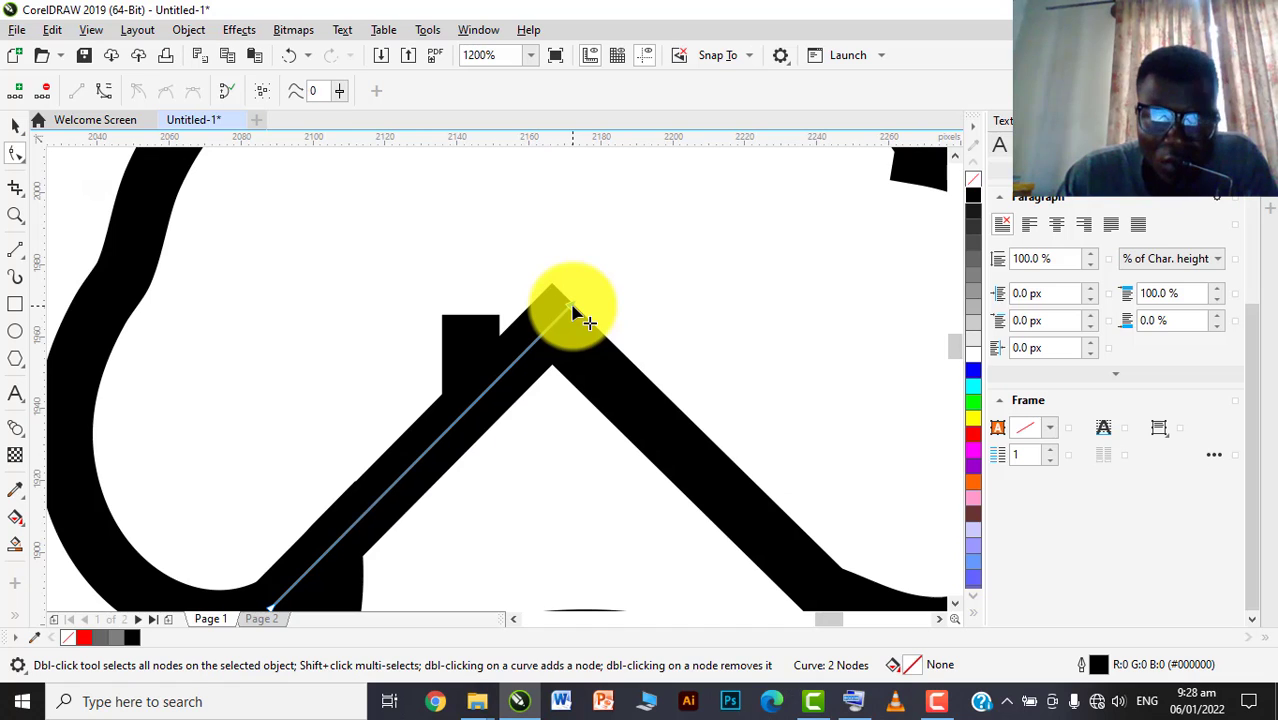
{"action": "key", "text": "space"}
{"action": "scroll", "coordinate": [568, 325], "scroll_direction": "down", "scroll_amount": 3}
{"action": "left_click", "coordinate": [667, 266]}
Stretch the chimney line to about 47 px tall and reposition it farther left on the roof slope
{"action": "scroll", "coordinate": [557, 325], "scroll_direction": "up", "scroll_amount": 3}
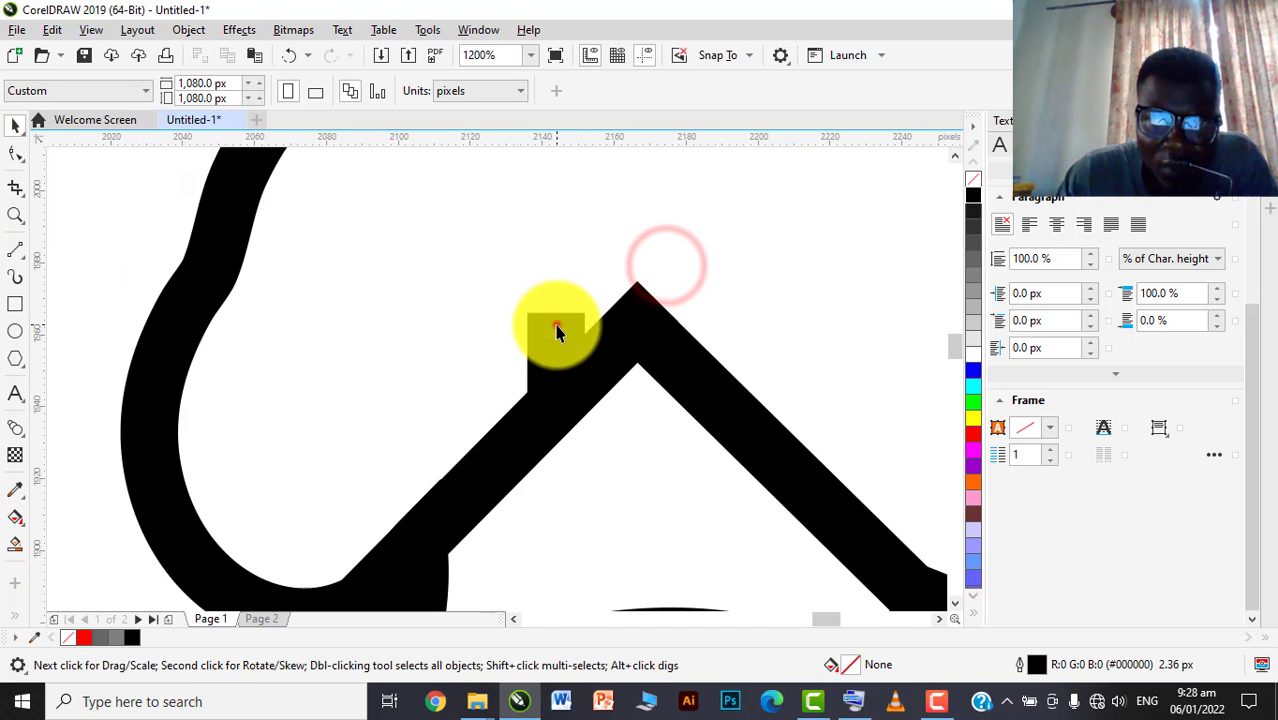
{"action": "left_click", "coordinate": [557, 330]}
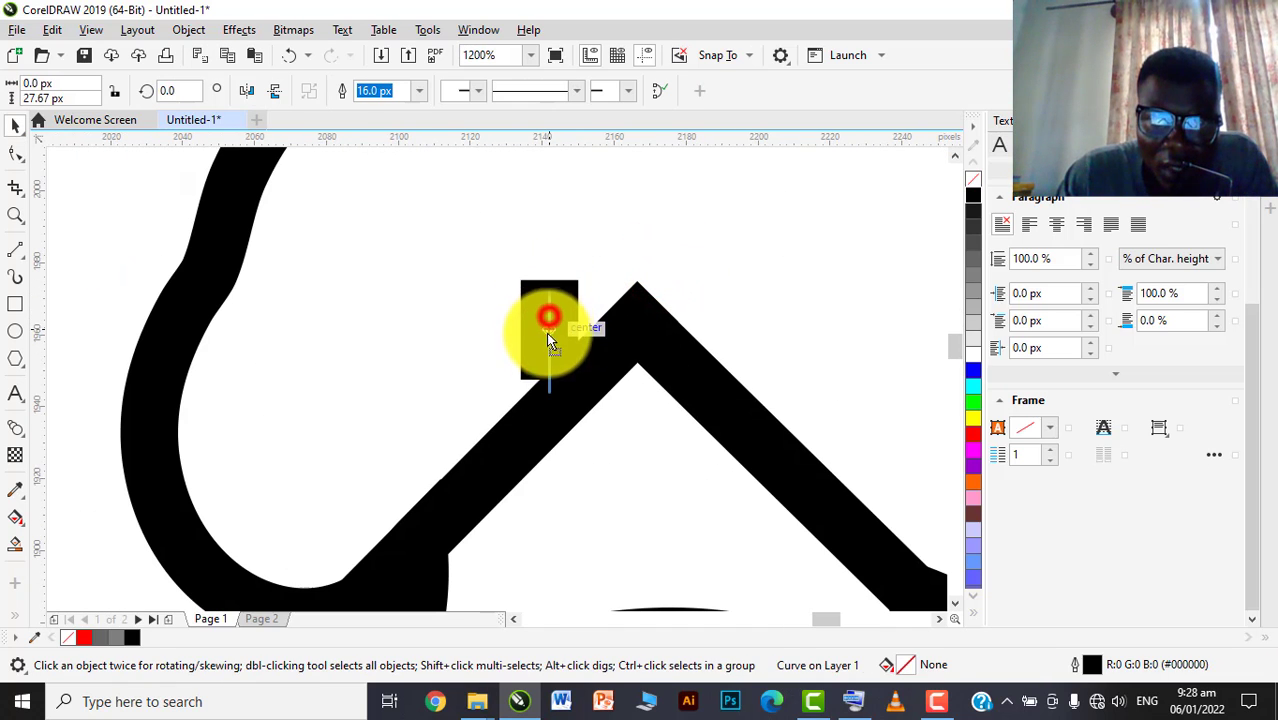
{"action": "left_click_drag", "start_coordinate": [547, 335], "coordinate": [549, 344]}
{"action": "left_click_drag", "start_coordinate": [550, 300], "coordinate": [553, 227]}
{"action": "left_click_drag", "start_coordinate": [553, 271], "coordinate": [536, 285]}
{"action": "scroll", "coordinate": [536, 298], "scroll_direction": "down", "scroll_amount": 1}
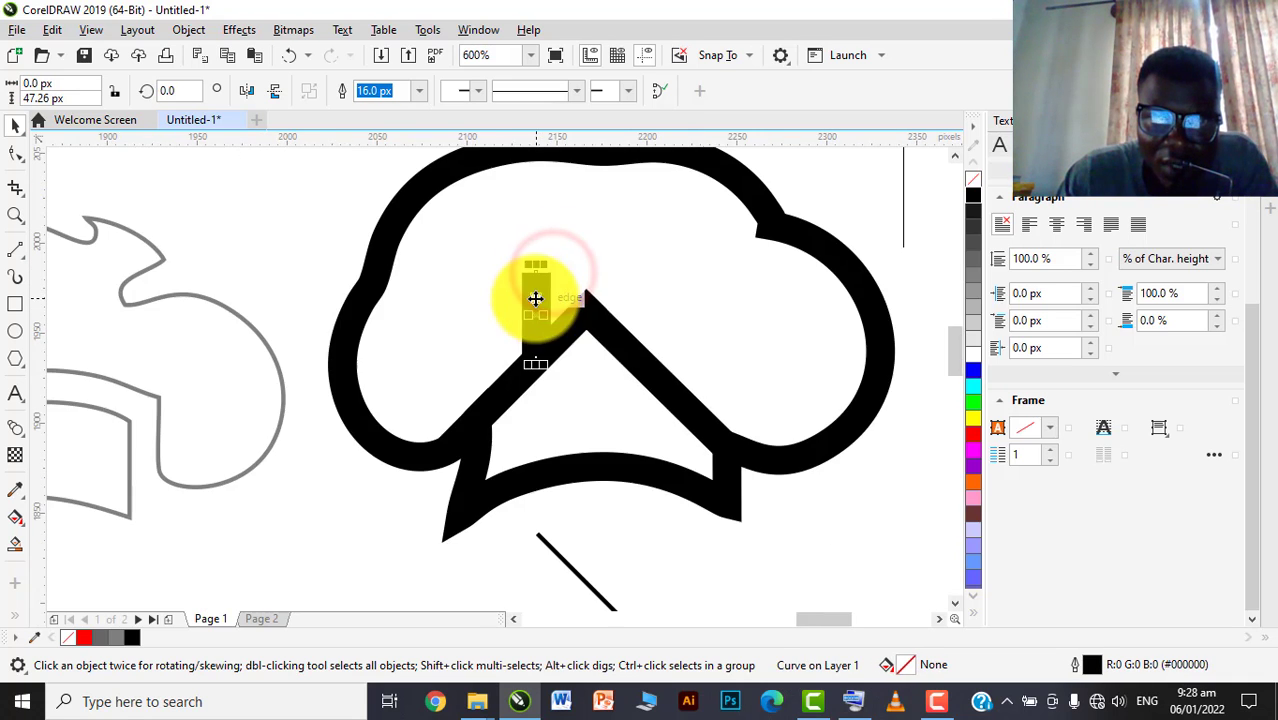
Move the thick hat with its roof and chimney clear of the other sketches, and the loose diagonal line above it
{"action": "scroll", "coordinate": [565, 388], "scroll_direction": "down", "scroll_amount": 2}
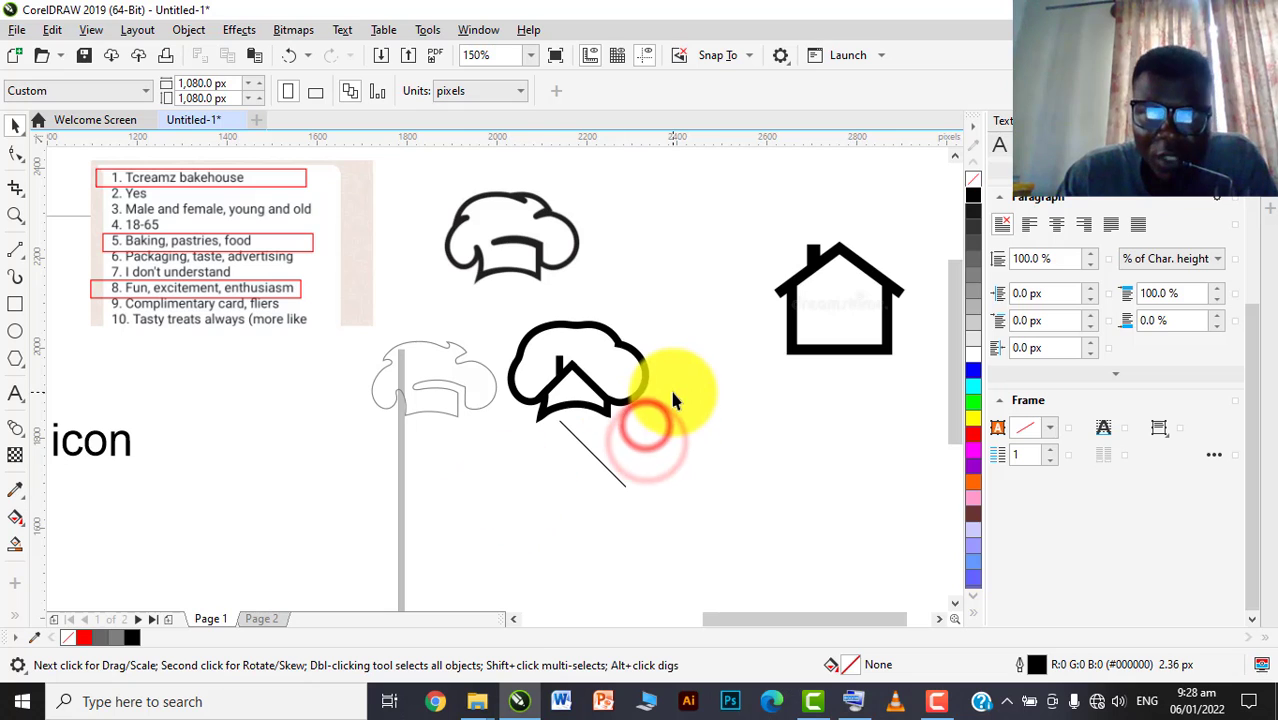
{"action": "left_click_drag", "start_coordinate": [527, 428], "coordinate": [530, 420]}
{"action": "scroll", "coordinate": [579, 371], "scroll_direction": "down", "scroll_amount": 2}
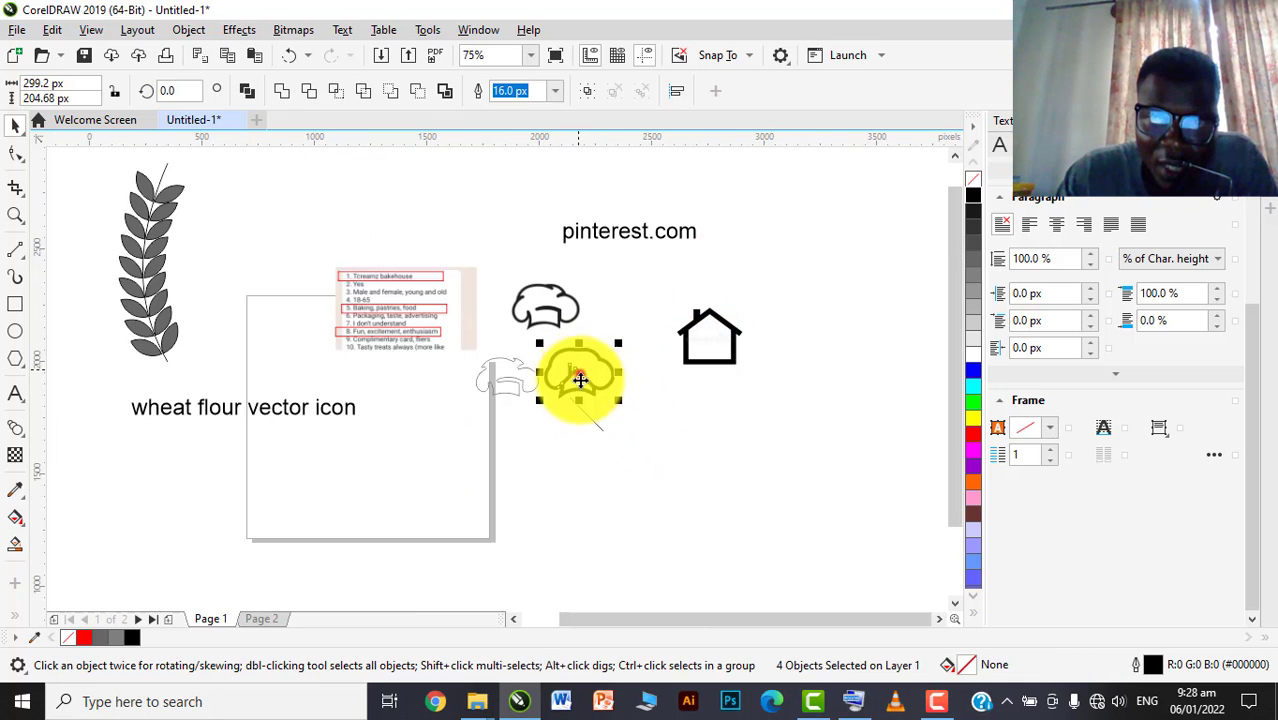
{"action": "left_click_drag", "start_coordinate": [579, 371], "coordinate": [636, 284]}
{"action": "scroll", "coordinate": [596, 441], "scroll_direction": "up", "scroll_amount": 2}
{"action": "left_click", "coordinate": [593, 405]}
{"action": "left_click_drag", "start_coordinate": [634, 375], "coordinate": [457, 535]}
{"action": "left_click_drag", "start_coordinate": [548, 472], "coordinate": [599, 396]}
{"action": "left_click", "coordinate": [753, 391]}
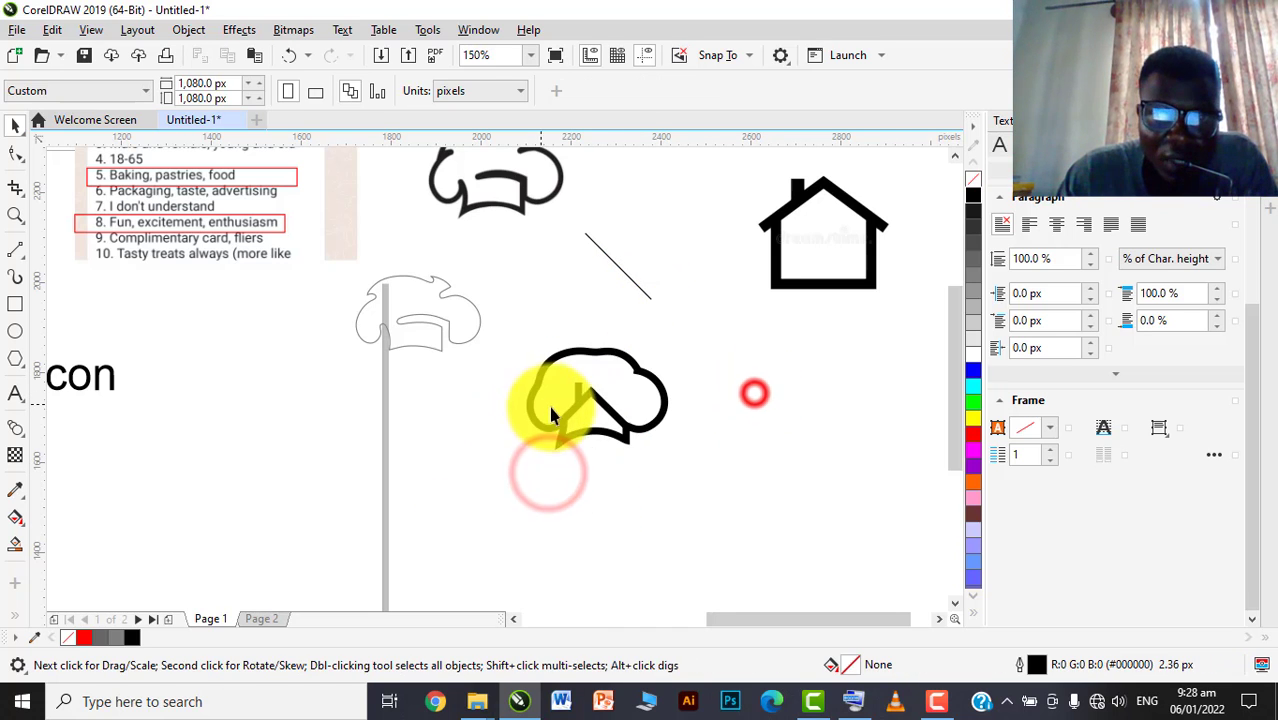
Move the wheat branch from the far side of the workspace to beside the hat-and-roof icon, just below the house
{"action": "scroll", "coordinate": [548, 402], "scroll_direction": "down", "scroll_amount": 2}
{"action": "left_click", "coordinate": [113, 253]}
{"action": "left_click_drag", "start_coordinate": [113, 253], "coordinate": [556, 422]}
{"action": "scroll", "coordinate": [578, 400], "scroll_direction": "up", "scroll_amount": 2}
{"action": "left_click_drag", "start_coordinate": [491, 330], "coordinate": [760, 359]}
{"action": "left_click", "coordinate": [674, 280]}
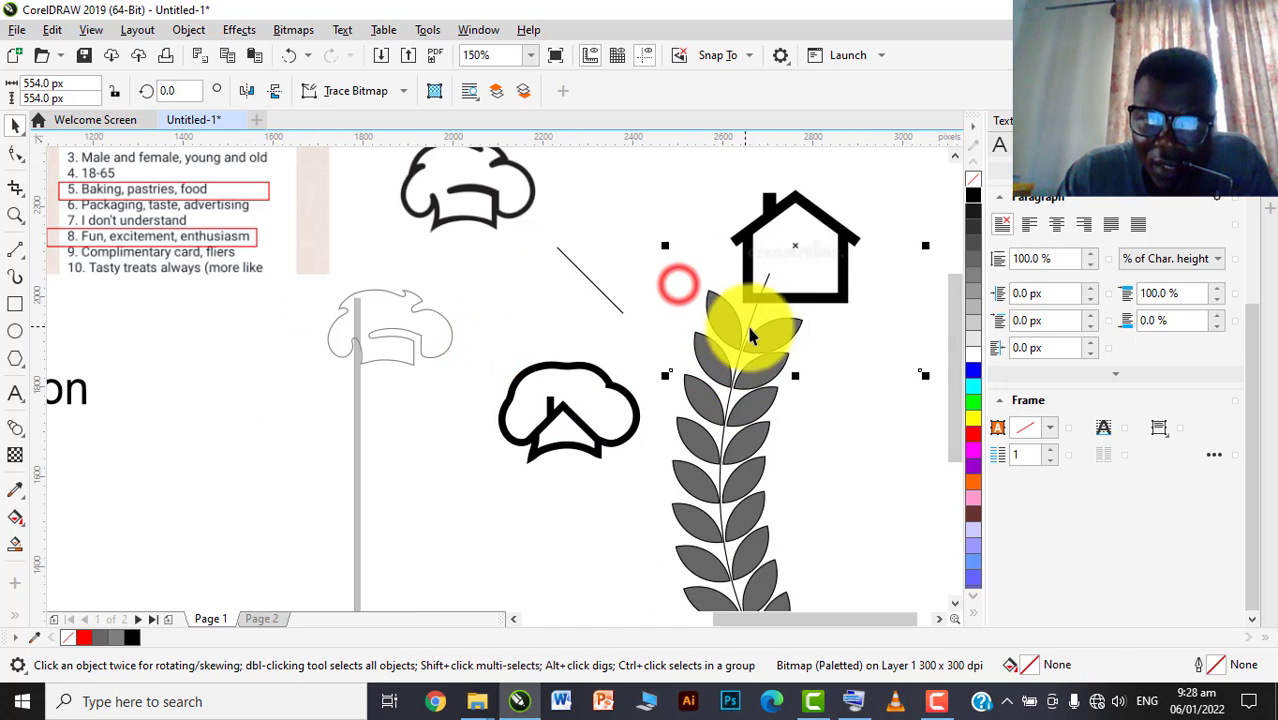
Bend the wheat branch's stem path slightly to the left so the blended leaves follow the curve
{"action": "key", "text": "F10"}
{"action": "left_click", "coordinate": [757, 318]}
{"action": "left_click", "coordinate": [775, 259]}
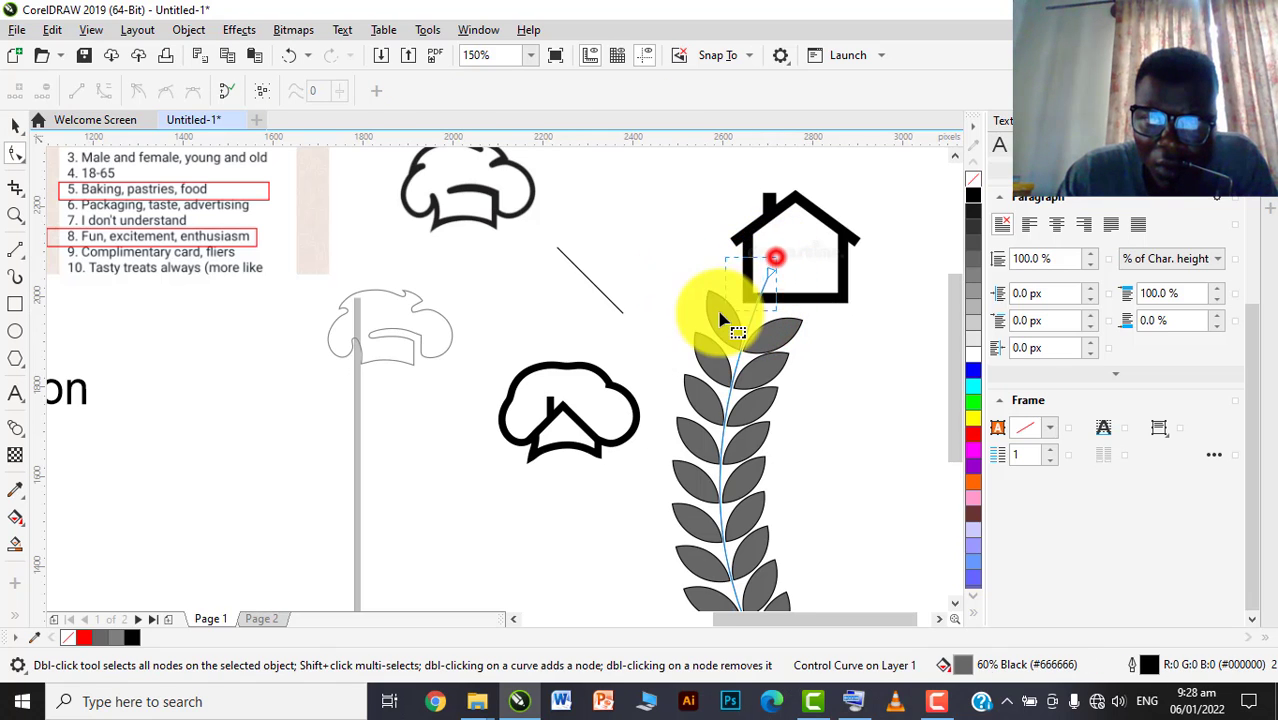
{"action": "scroll", "coordinate": [660, 304], "scroll_direction": "down", "scroll_amount": 1}
{"action": "scroll", "coordinate": [693, 366], "scroll_direction": "up", "scroll_amount": 1}
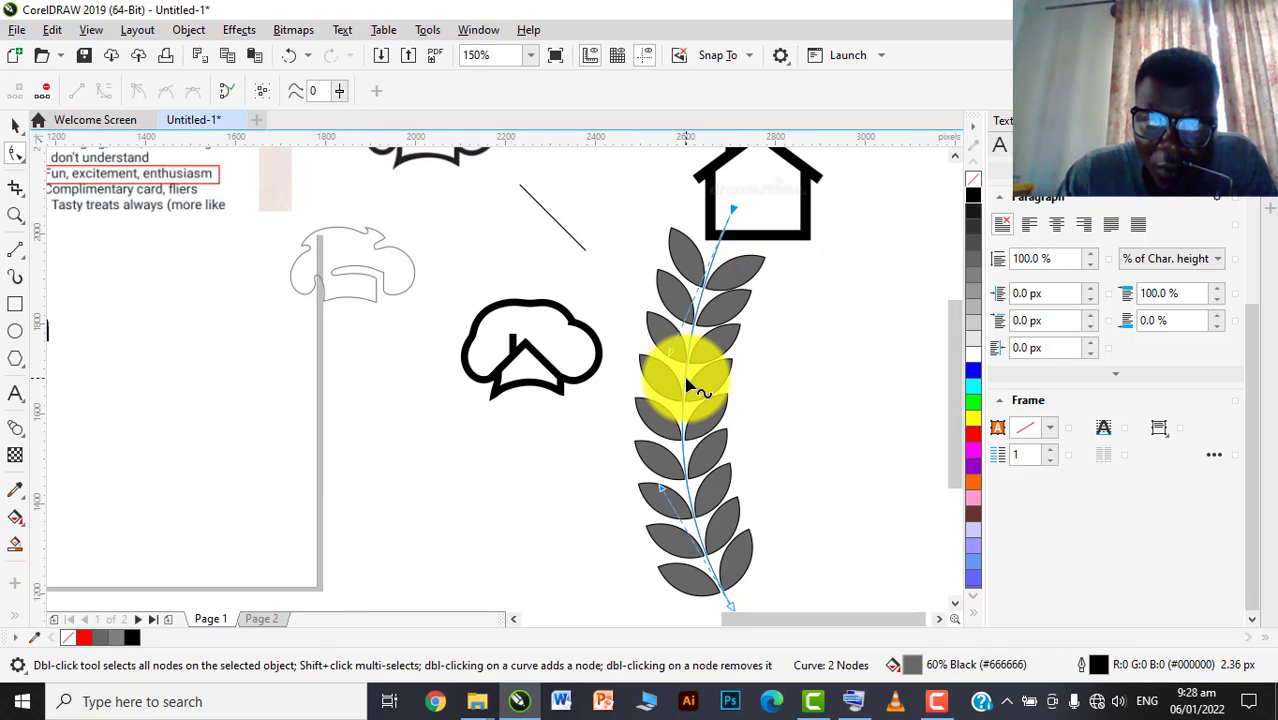
{"action": "left_click_drag", "start_coordinate": [686, 385], "coordinate": [672, 388]}
{"action": "key", "text": "space"}
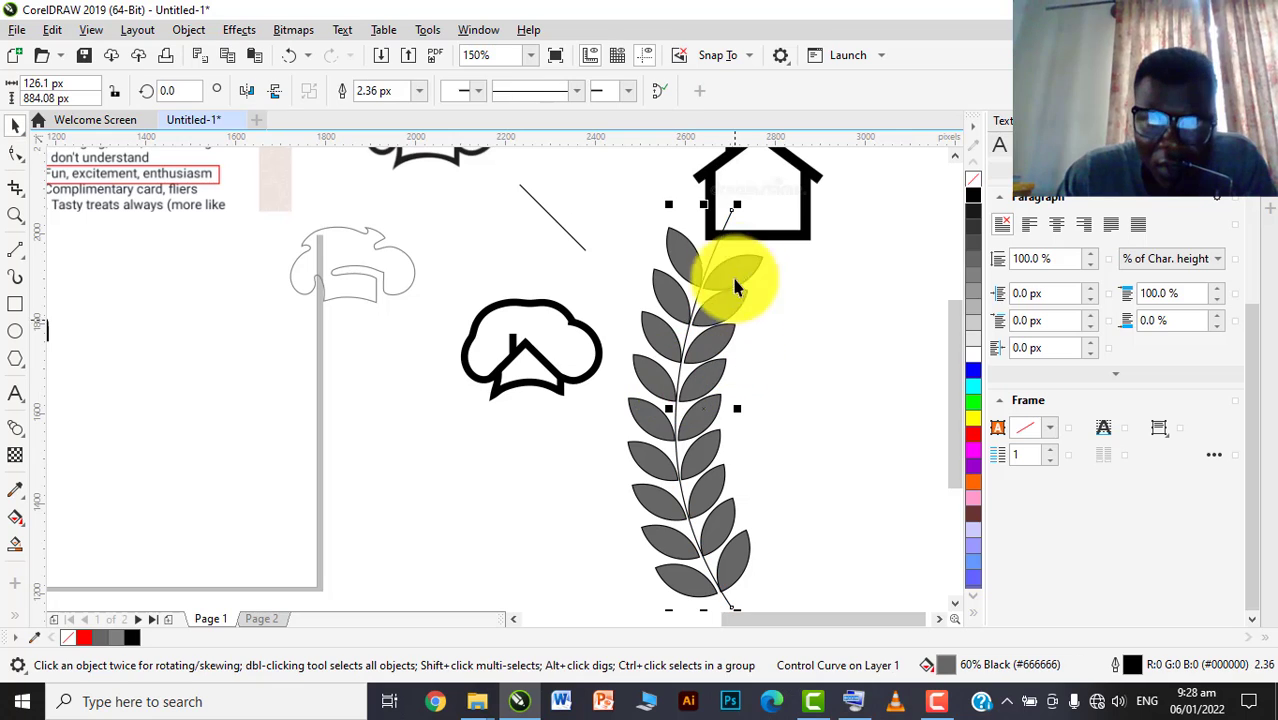
{"action": "left_click_drag", "start_coordinate": [670, 207], "coordinate": [702, 407]}
{"action": "key", "text": "ctrl+z"}
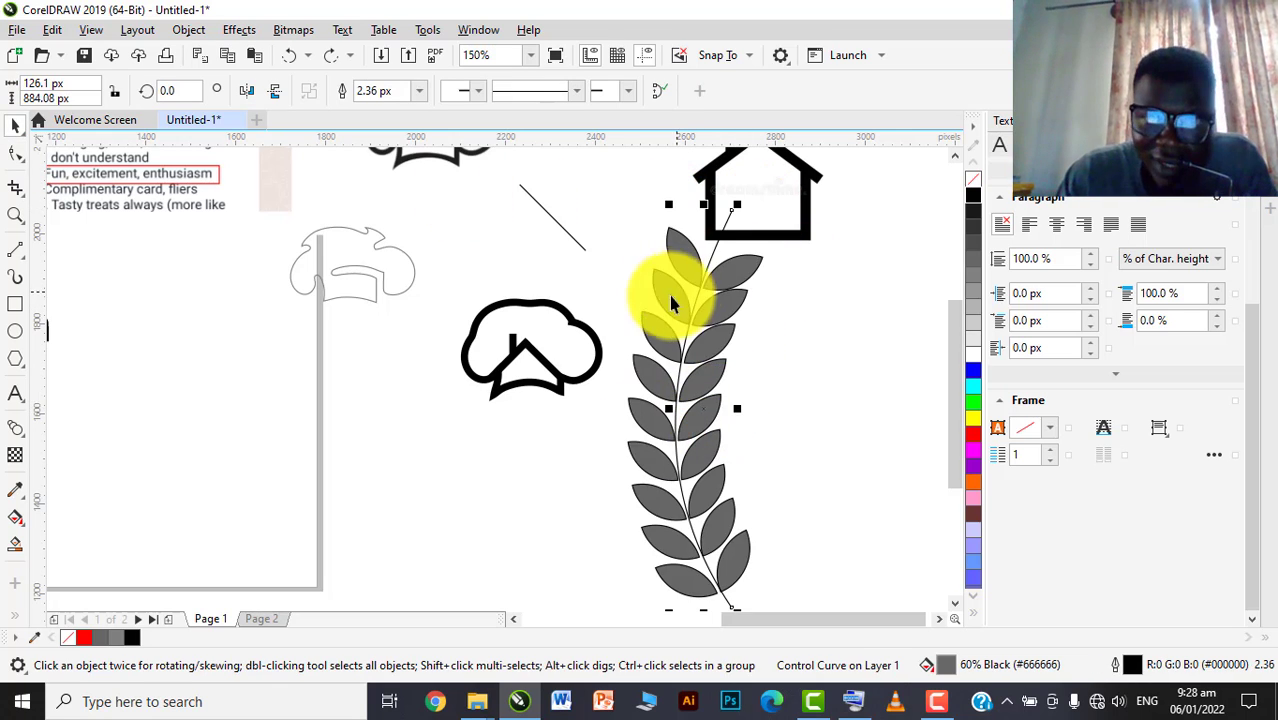
Move the blended wheat branch onto the lower part of the page, below the wheat flour text
{"action": "scroll", "coordinate": [766, 309], "scroll_direction": "down", "scroll_amount": 2}
{"action": "scroll", "coordinate": [716, 333], "scroll_direction": "up", "scroll_amount": 3}
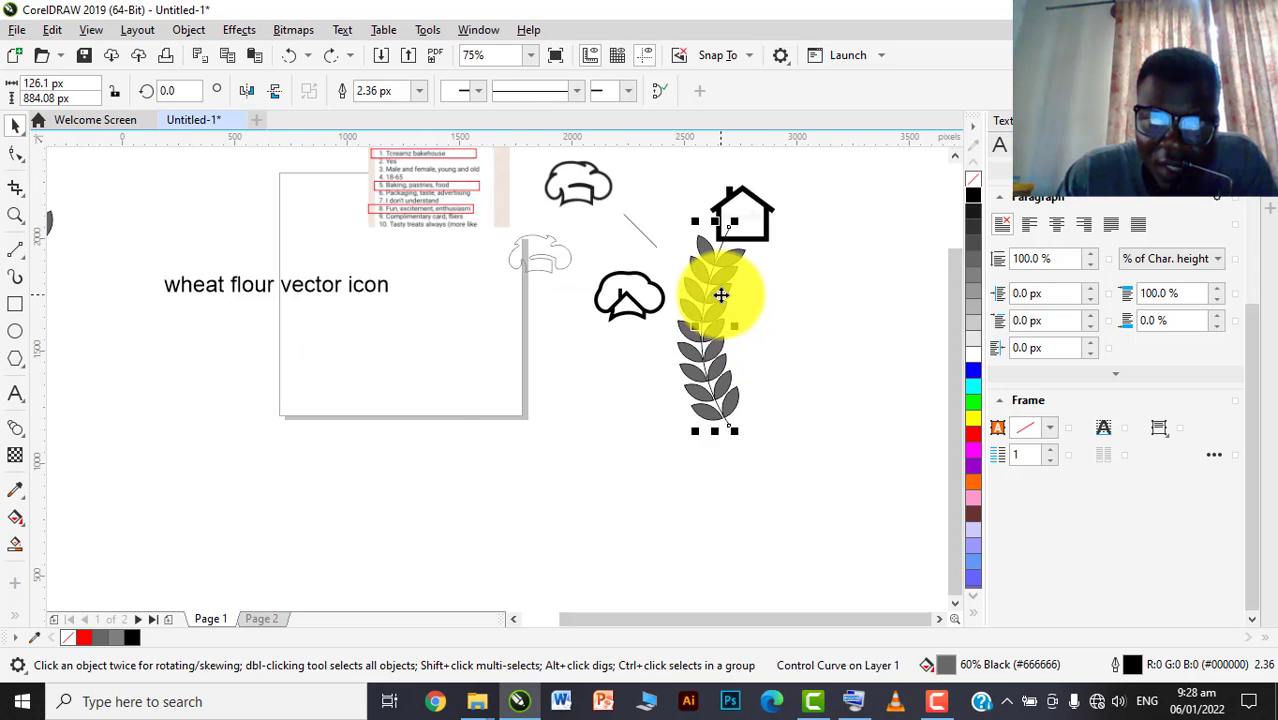
{"action": "right_click", "coordinate": [472, 320]}
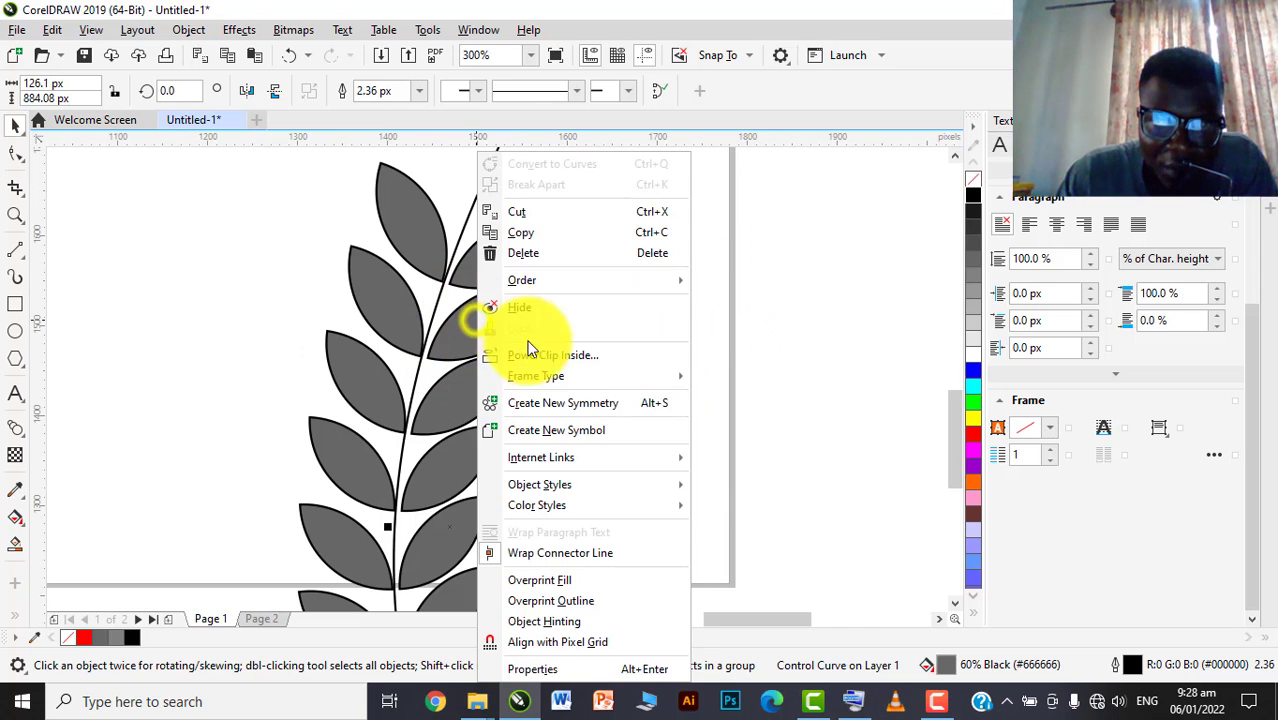
{"action": "left_click", "coordinate": [421, 482]}
{"action": "left_click", "coordinate": [633, 391]}
{"action": "scroll", "coordinate": [406, 391], "scroll_direction": "down", "scroll_amount": 1}
{"action": "left_click", "coordinate": [418, 405]}
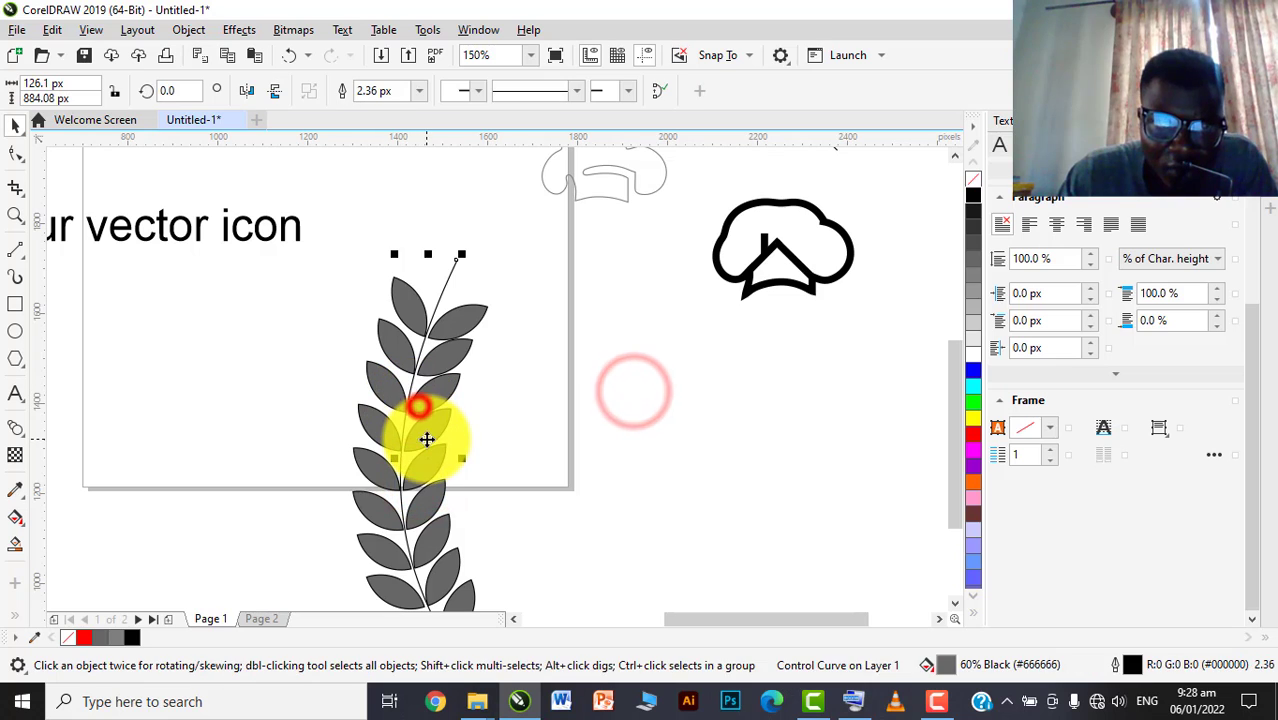
{"action": "left_click", "coordinate": [427, 440]}
{"action": "left_click", "coordinate": [532, 399]}
Place the separated stemless leaf group between the blended wheat branch and the hat-and-roof icon
{"action": "scroll", "coordinate": [532, 399], "scroll_direction": "down", "scroll_amount": 1}
{"action": "left_click_drag", "start_coordinate": [82, 236], "coordinate": [610, 474]}
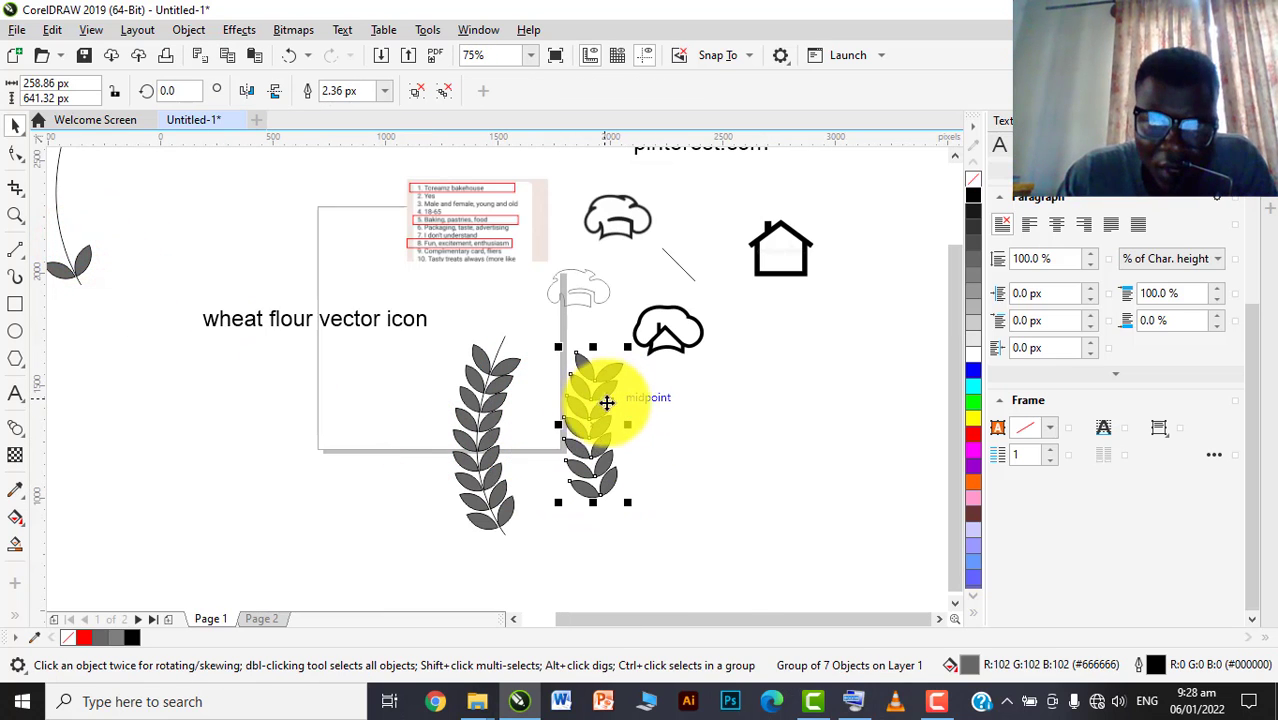
{"action": "scroll", "coordinate": [607, 402], "scroll_direction": "up", "scroll_amount": 1}
{"action": "left_click_drag", "start_coordinate": [638, 271], "coordinate": [622, 318]}
{"action": "key", "text": "ctrl+z"}
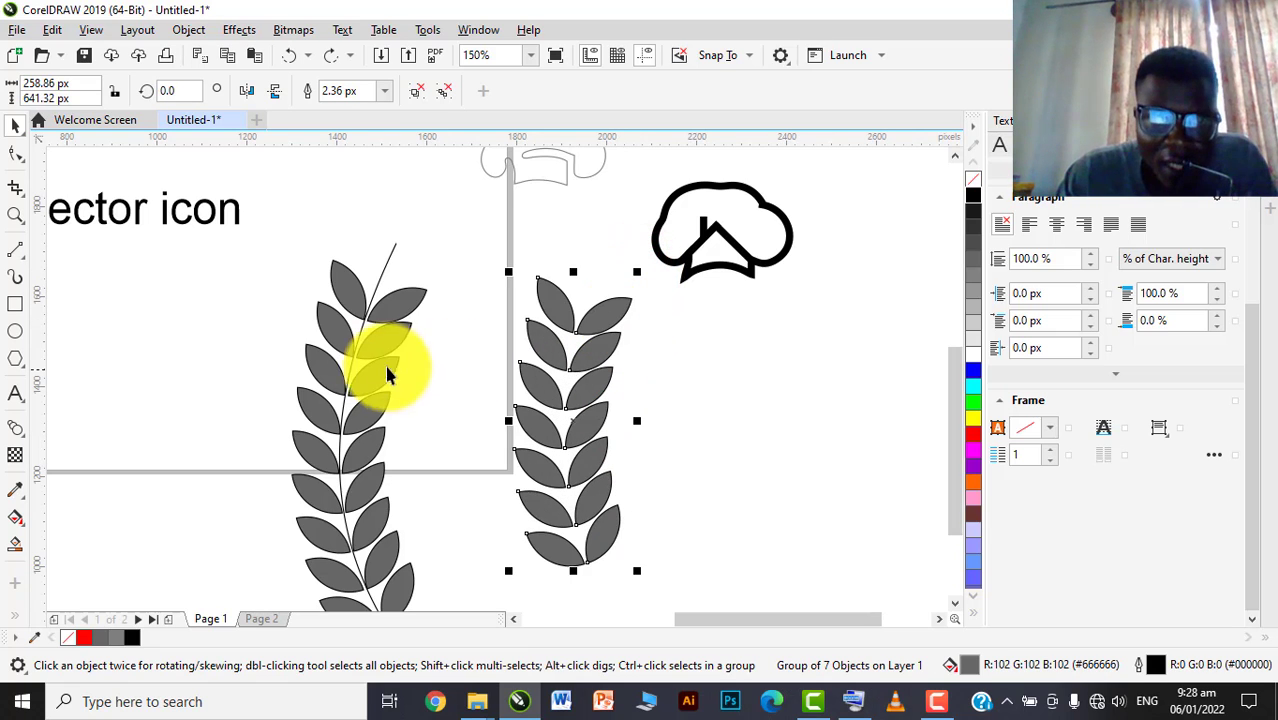
Compare the blended branch with the stemless leaf group and shift the blended branch slightly up and to the left
{"action": "left_click", "coordinate": [385, 293]}
{"action": "left_click", "coordinate": [615, 316]}
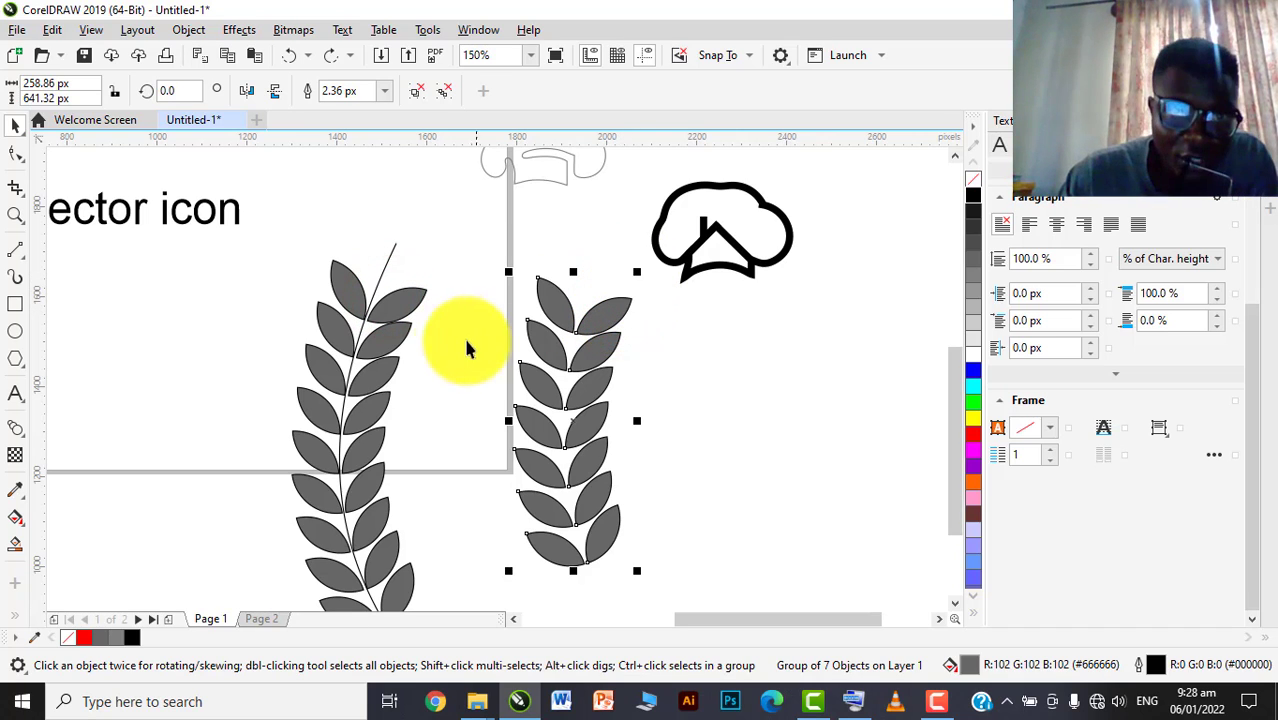
{"action": "left_click", "coordinate": [394, 319]}
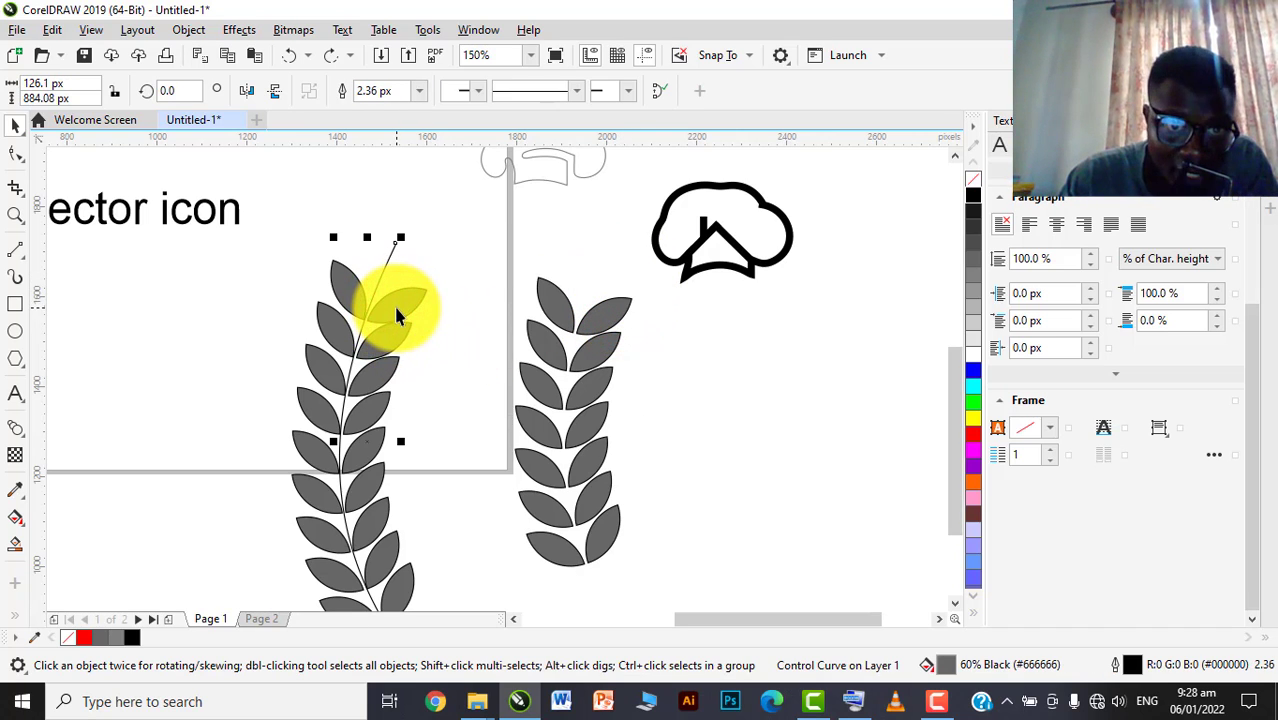
{"action": "left_click", "coordinate": [601, 312]}
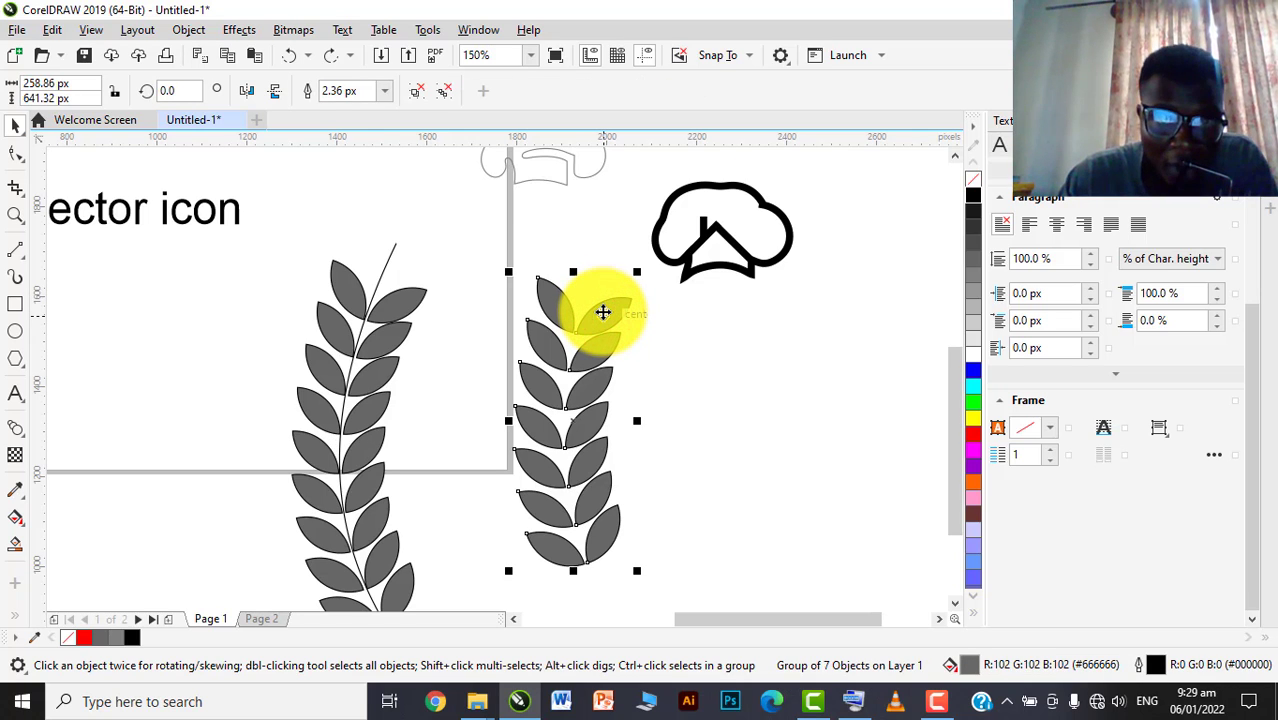
{"action": "left_click", "coordinate": [703, 373]}
{"action": "left_click", "coordinate": [584, 366]}
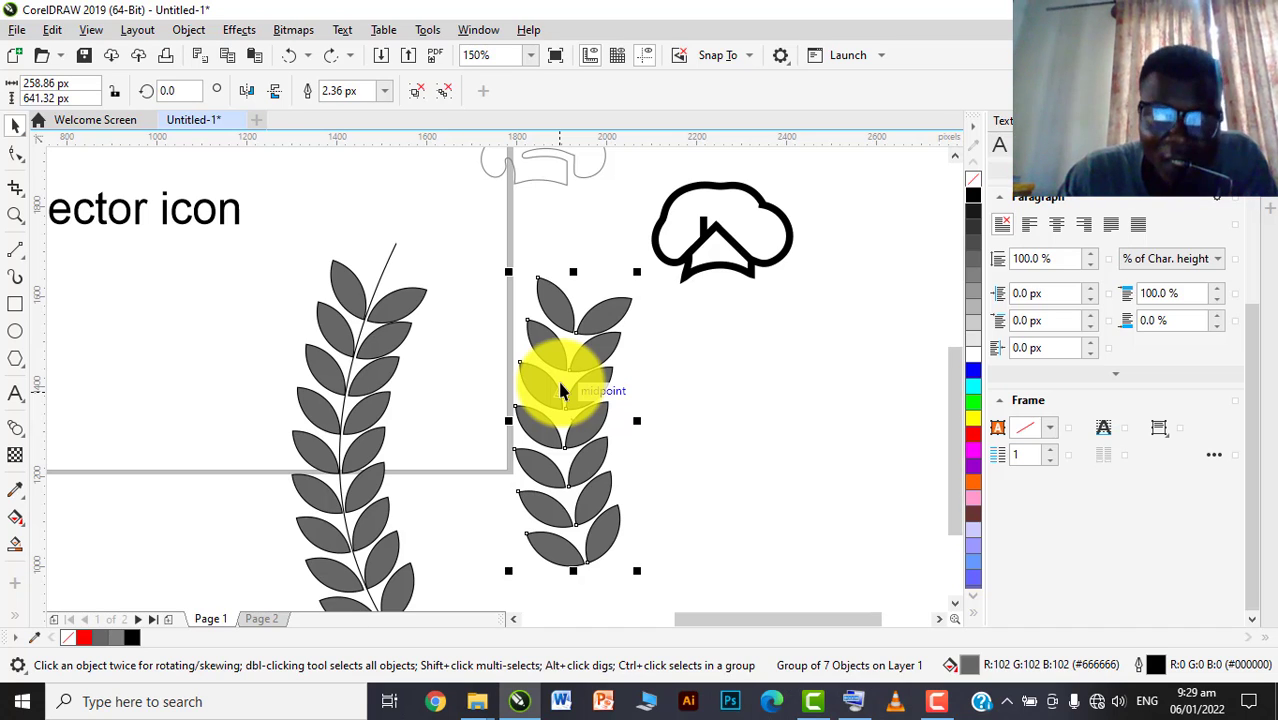
{"action": "left_click_drag", "start_coordinate": [377, 373], "coordinate": [361, 348]}
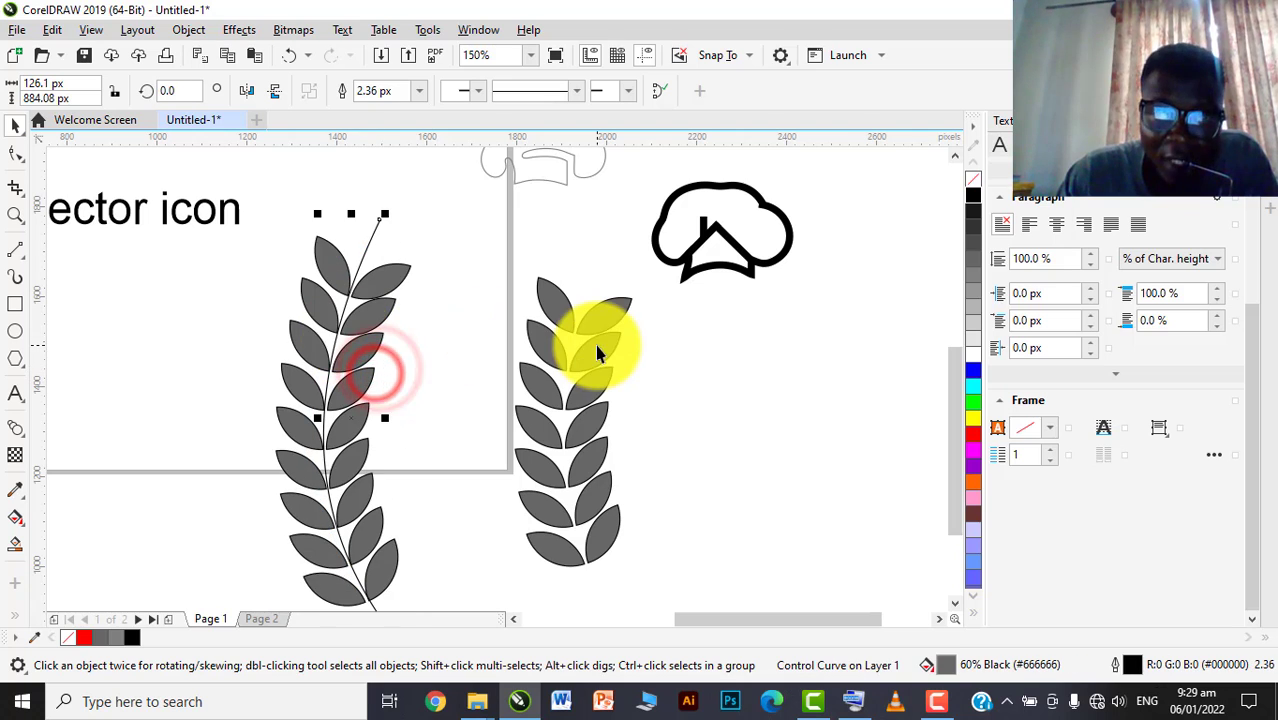
Try scaling down only the top pair of leaves that controls the blend on the wheat branch
{"action": "left_click", "coordinate": [419, 257]}
{"action": "left_click", "coordinate": [365, 342]}
{"action": "left_click", "coordinate": [367, 405]}
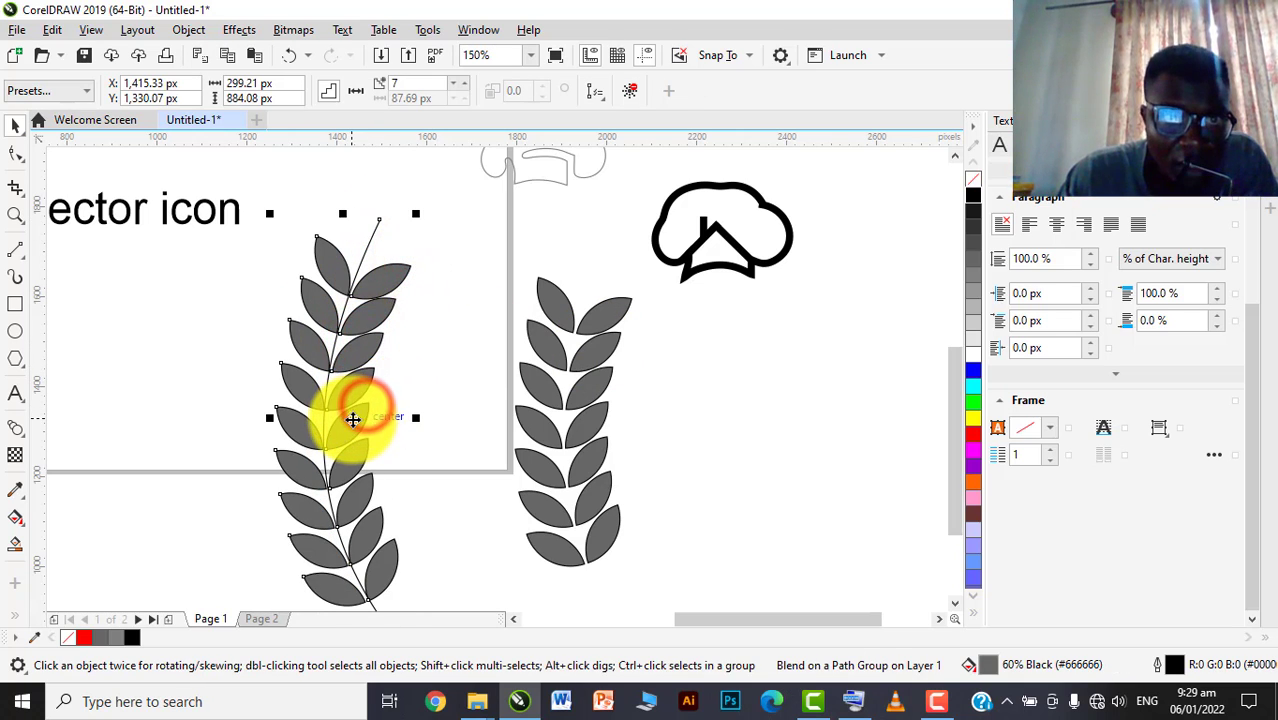
{"action": "left_click", "coordinate": [431, 373]}
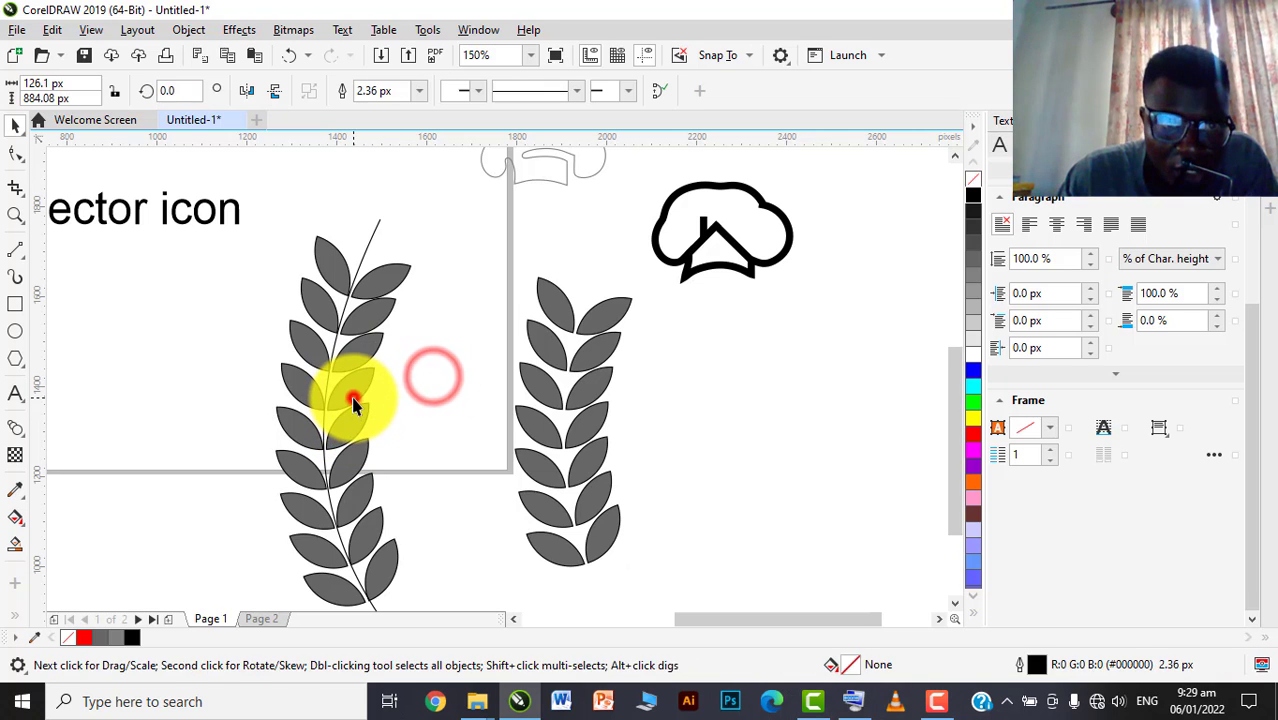
{"action": "left_click", "coordinate": [348, 388]}
{"action": "left_click", "coordinate": [381, 380]}
{"action": "left_click", "coordinate": [333, 434]}
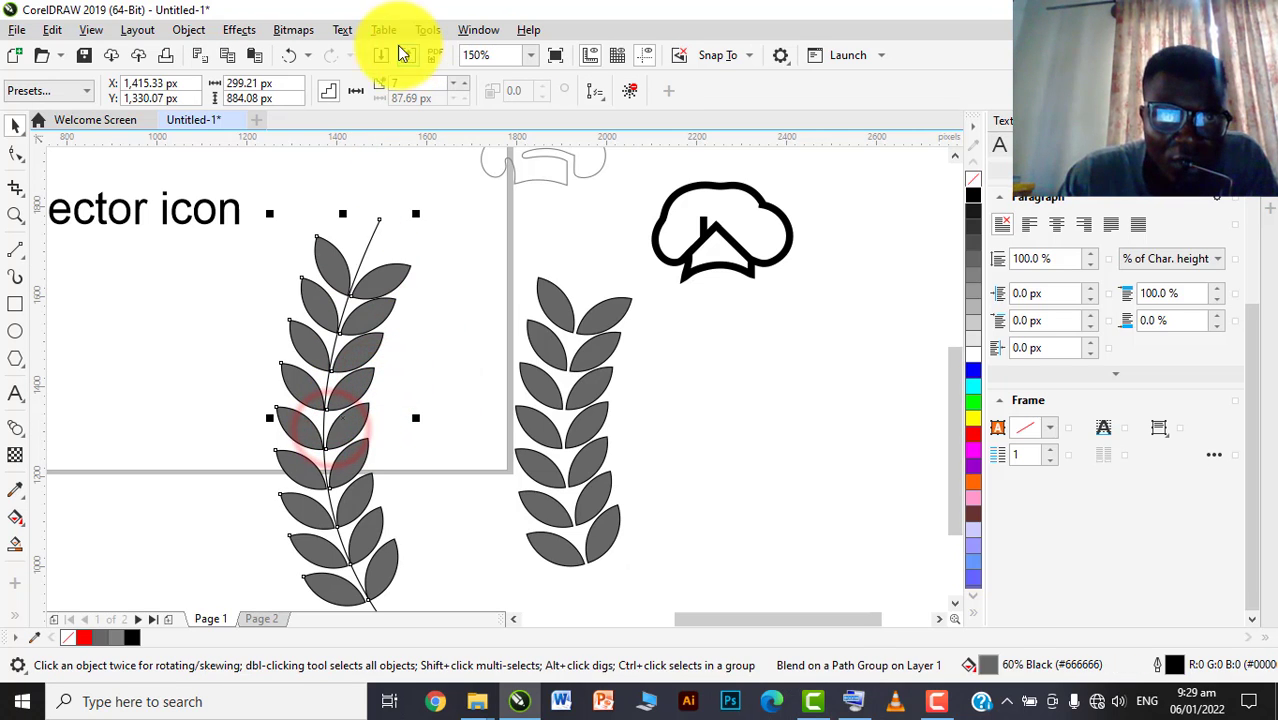
{"action": "left_click", "coordinate": [398, 276]}
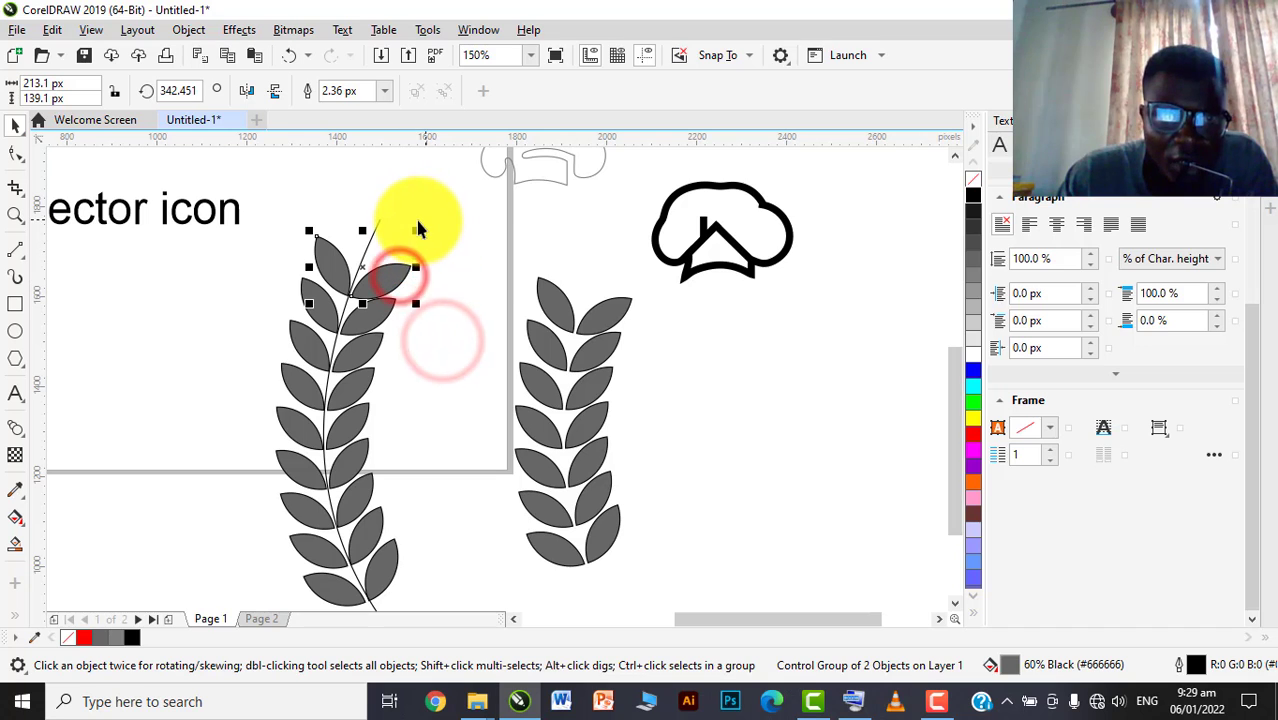
{"action": "left_click_drag", "start_coordinate": [417, 225], "coordinate": [403, 283]}
{"action": "key", "text": "ctrl+z"}
Try shrinking the stemless leaf group proportionally to about 209 by 517 px
{"action": "left_click", "coordinate": [553, 297]}
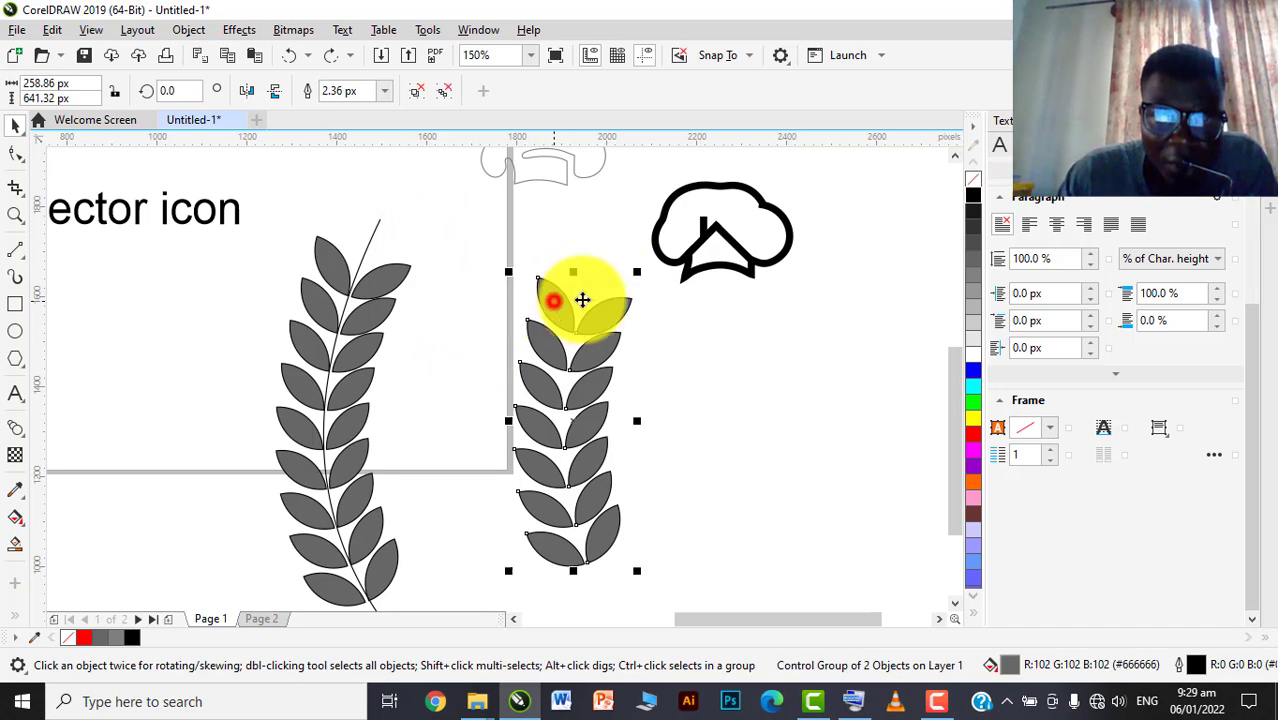
{"action": "left_click_drag", "start_coordinate": [639, 267], "coordinate": [633, 303]}
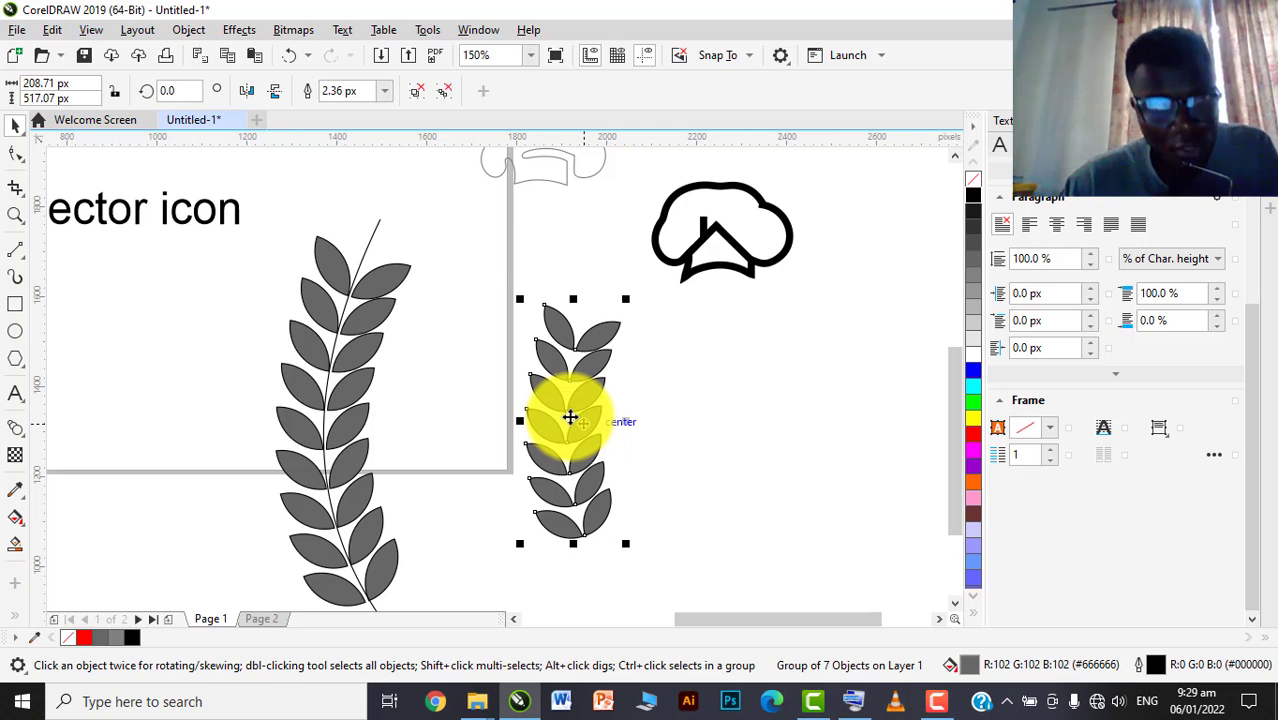
{"action": "key", "text": "ctrl+z"}
{"action": "left_click", "coordinate": [670, 443]}
Shift the blended wheat branch slightly upward and bend its stem path further to the left
{"action": "left_click", "coordinate": [382, 312]}
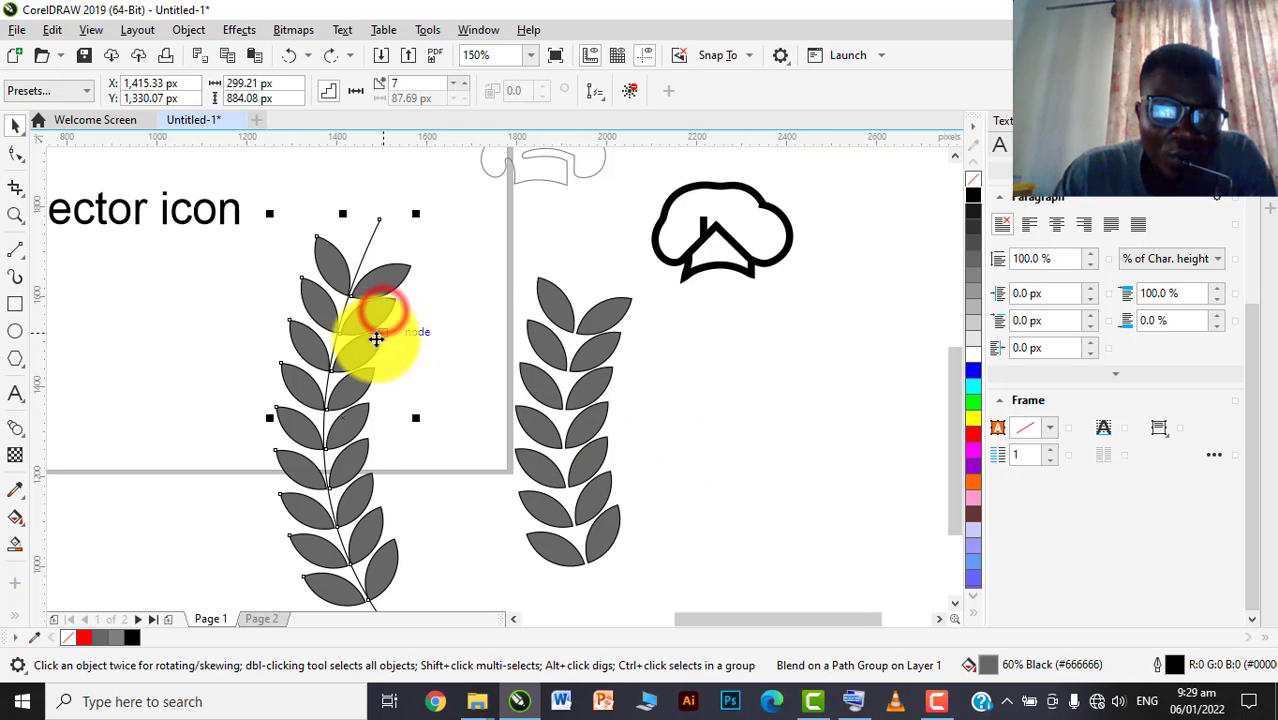
{"action": "left_click_drag", "start_coordinate": [376, 339], "coordinate": [372, 303]}
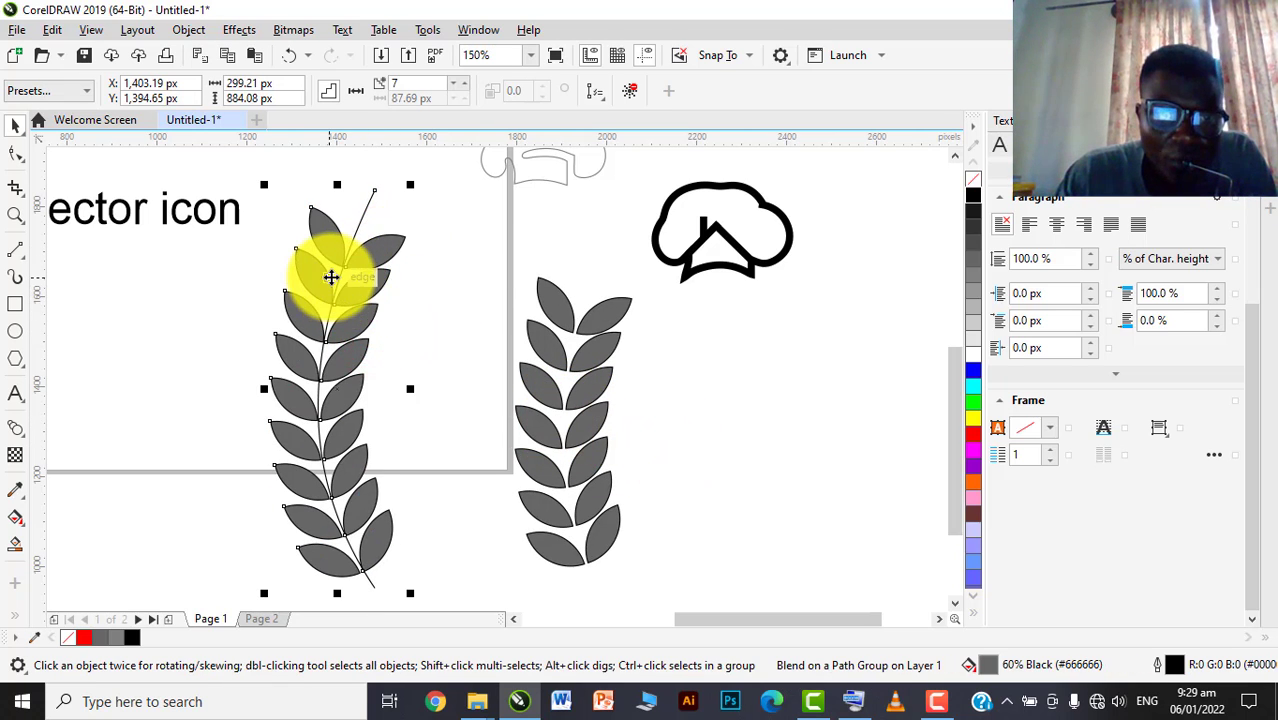
{"action": "key", "text": "F10"}
{"action": "left_click", "coordinate": [340, 276]}
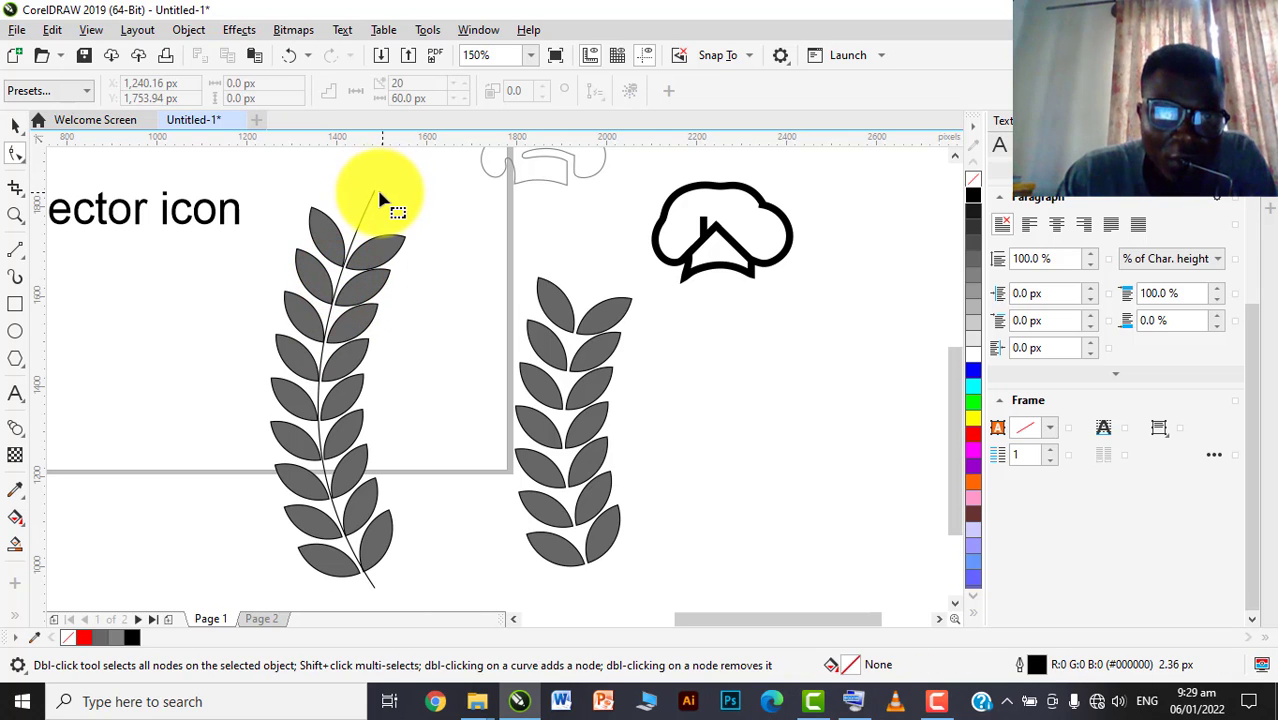
{"action": "left_click", "coordinate": [379, 194]}
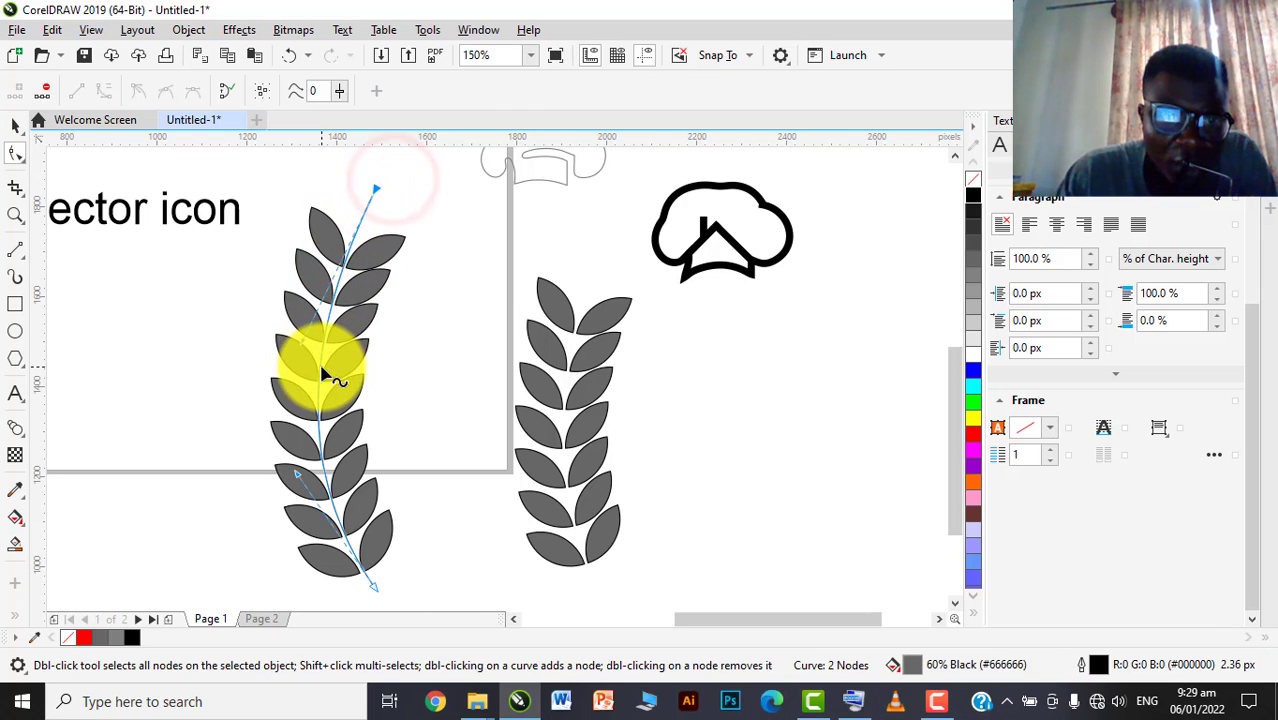
{"action": "left_click_drag", "start_coordinate": [323, 373], "coordinate": [296, 360]}
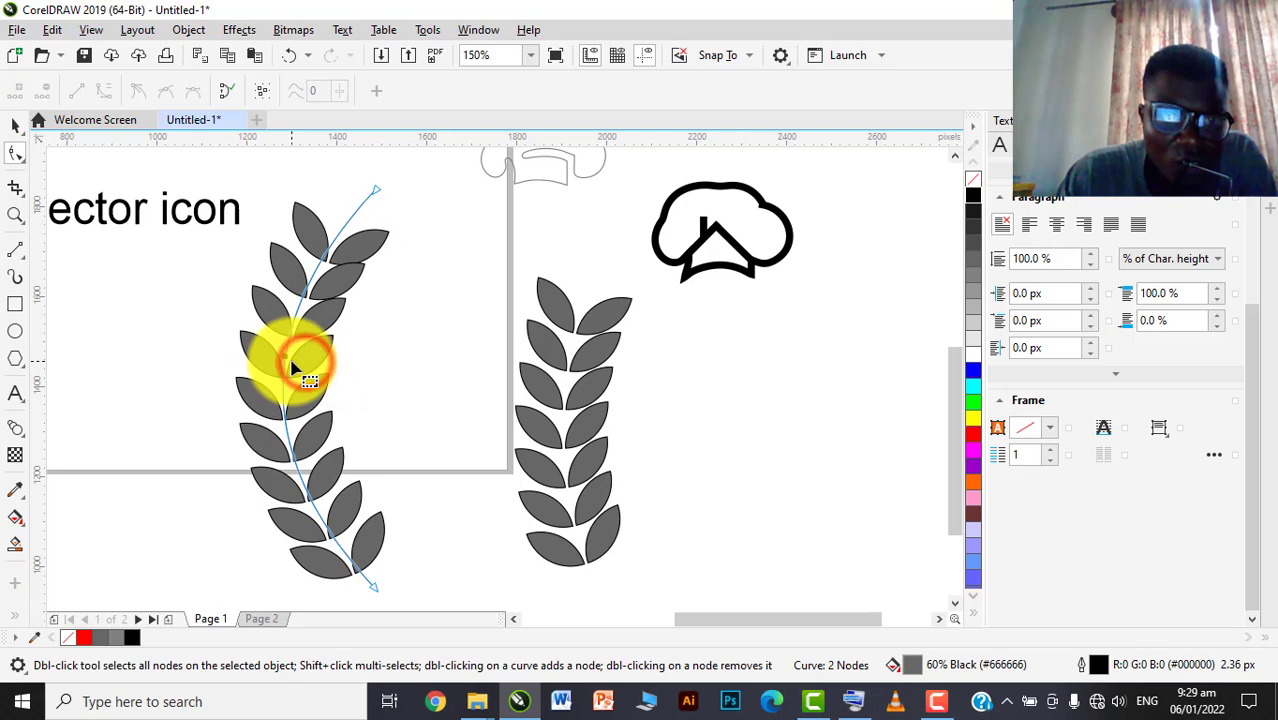
Rotate the blended branch's top leaf pair clockwise to about 324.2 degrees so it follows the curved stem
{"action": "left_click", "coordinate": [16, 127]}
{"action": "left_click", "coordinate": [372, 255]}
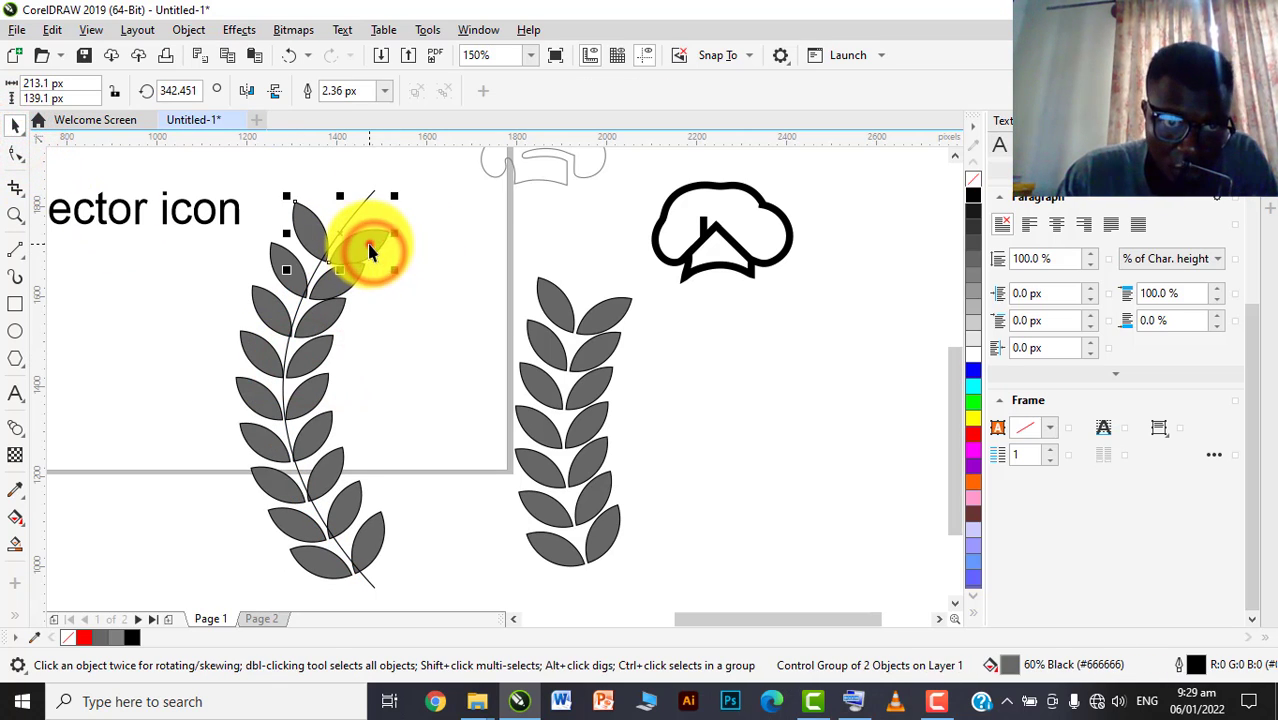
{"action": "left_click_drag", "start_coordinate": [370, 252], "coordinate": [403, 203]}
{"action": "left_click", "coordinate": [388, 234]}
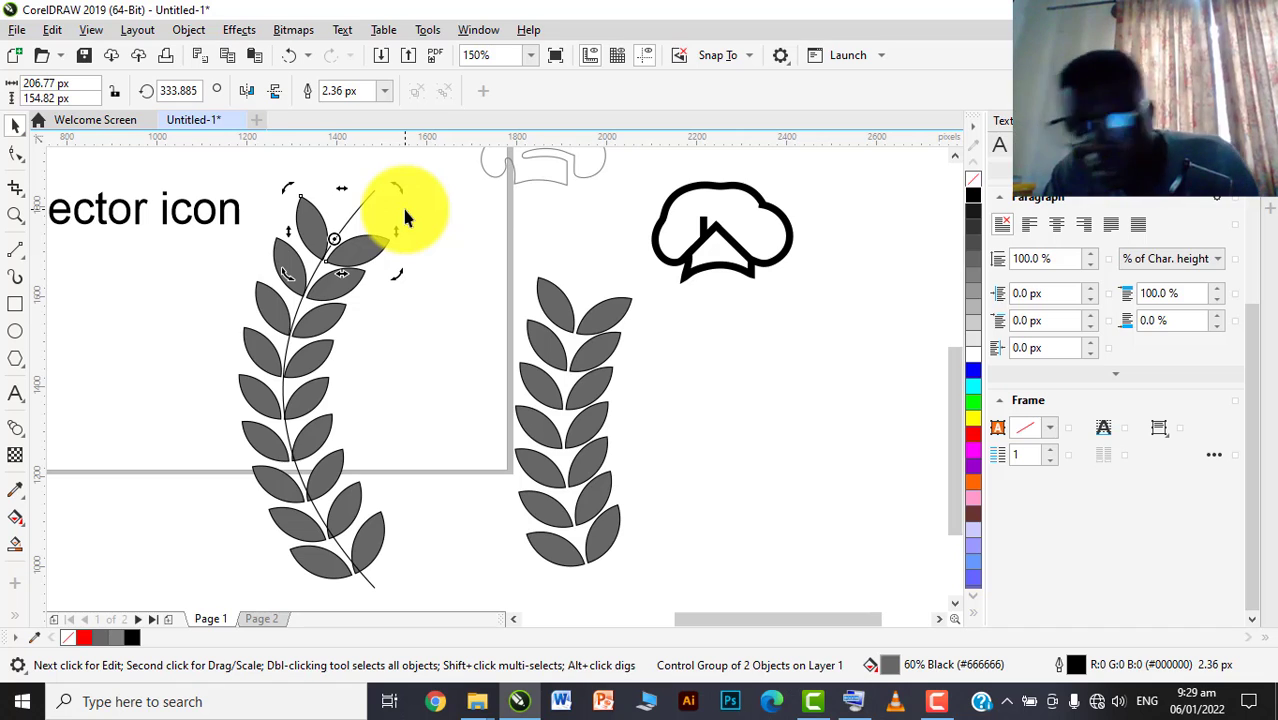
{"action": "left_click_drag", "start_coordinate": [401, 188], "coordinate": [402, 194]}
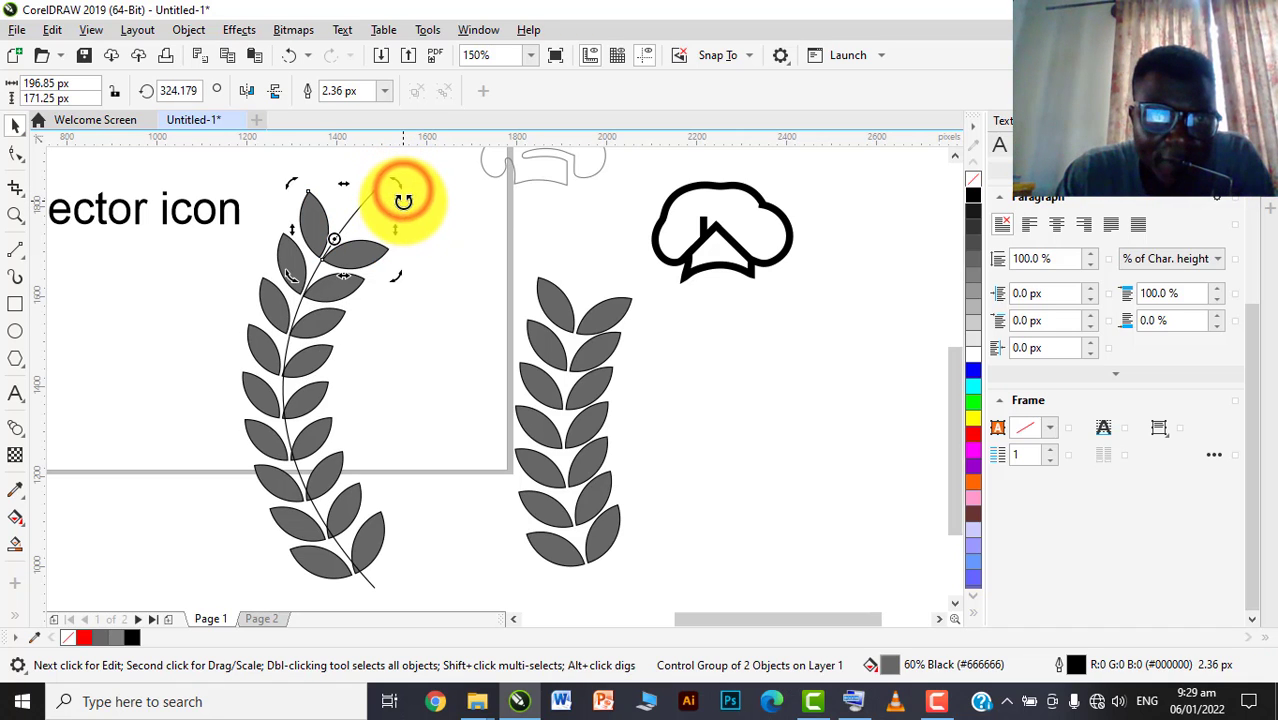
{"action": "left_click", "coordinate": [380, 522]}
{"action": "left_click", "coordinate": [388, 530]}
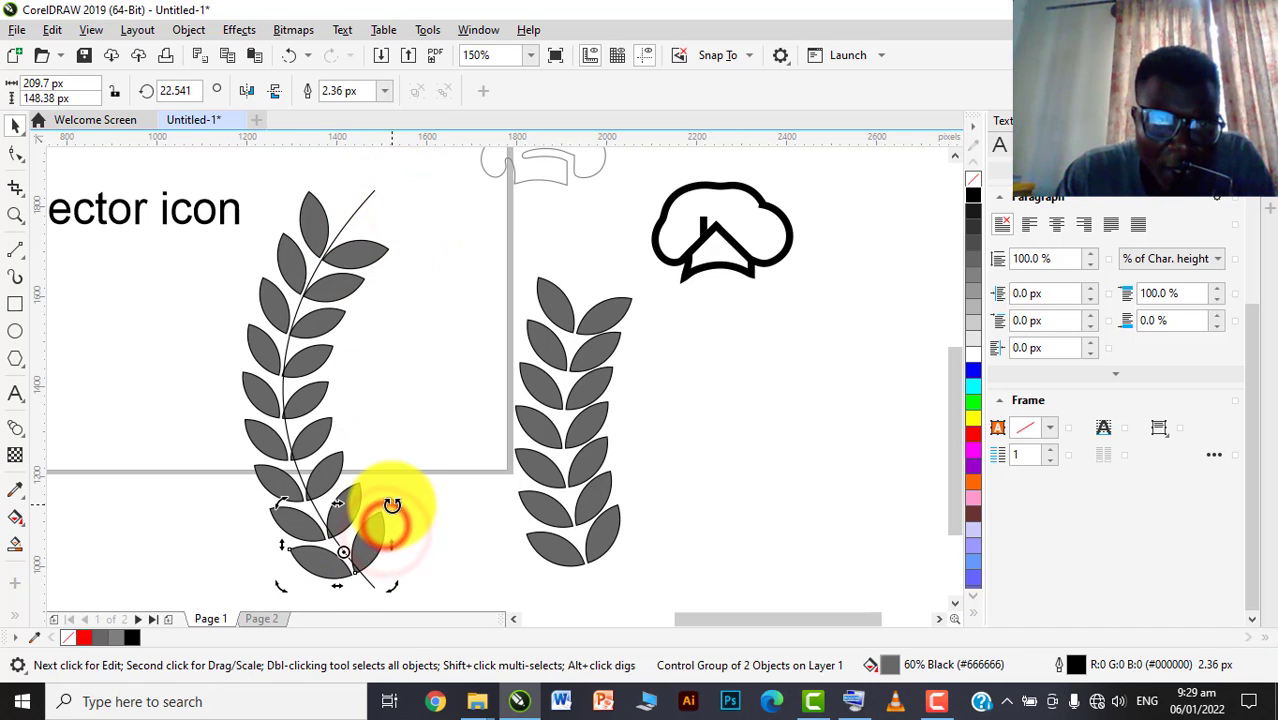
{"action": "left_click", "coordinate": [408, 391]}
Move the stemless leaf group away to the right, below the house, and select the blended wheat branch
{"action": "scroll", "coordinate": [440, 385], "scroll_direction": "down", "scroll_amount": 2}
{"action": "left_click", "coordinate": [486, 379]}
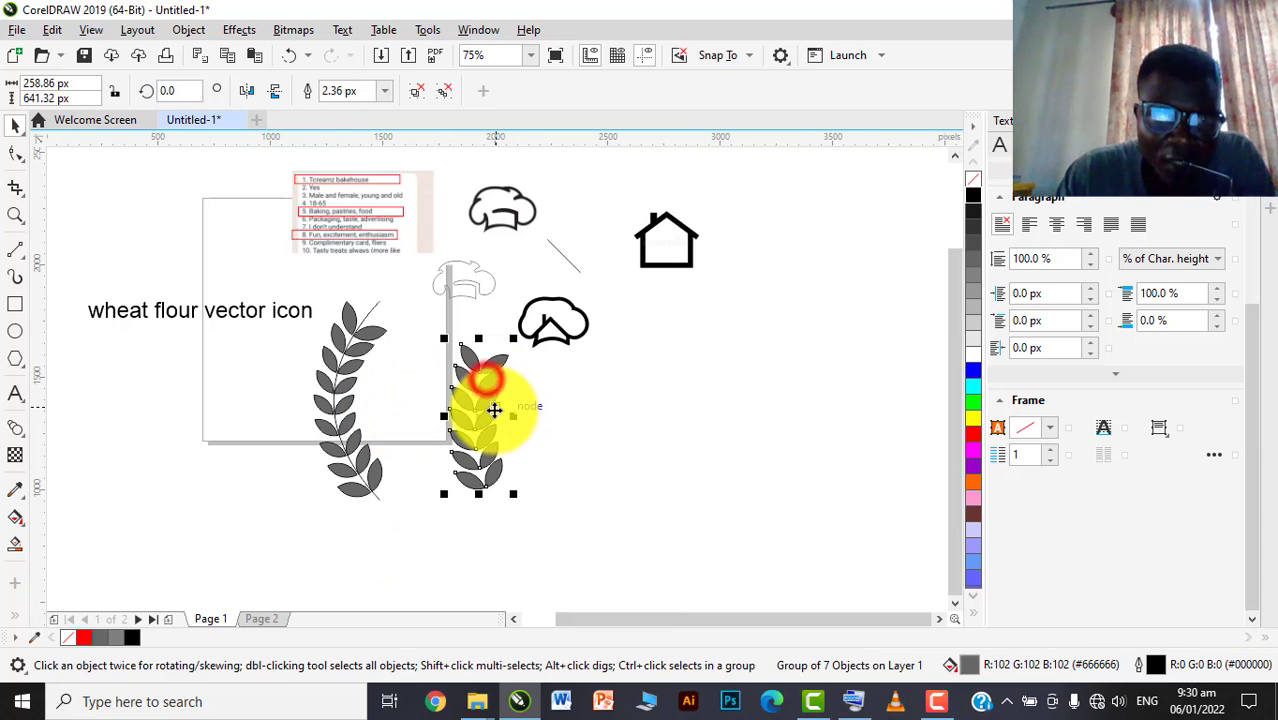
{"action": "left_click_drag", "start_coordinate": [495, 410], "coordinate": [705, 464]}
{"action": "left_click", "coordinate": [356, 344]}
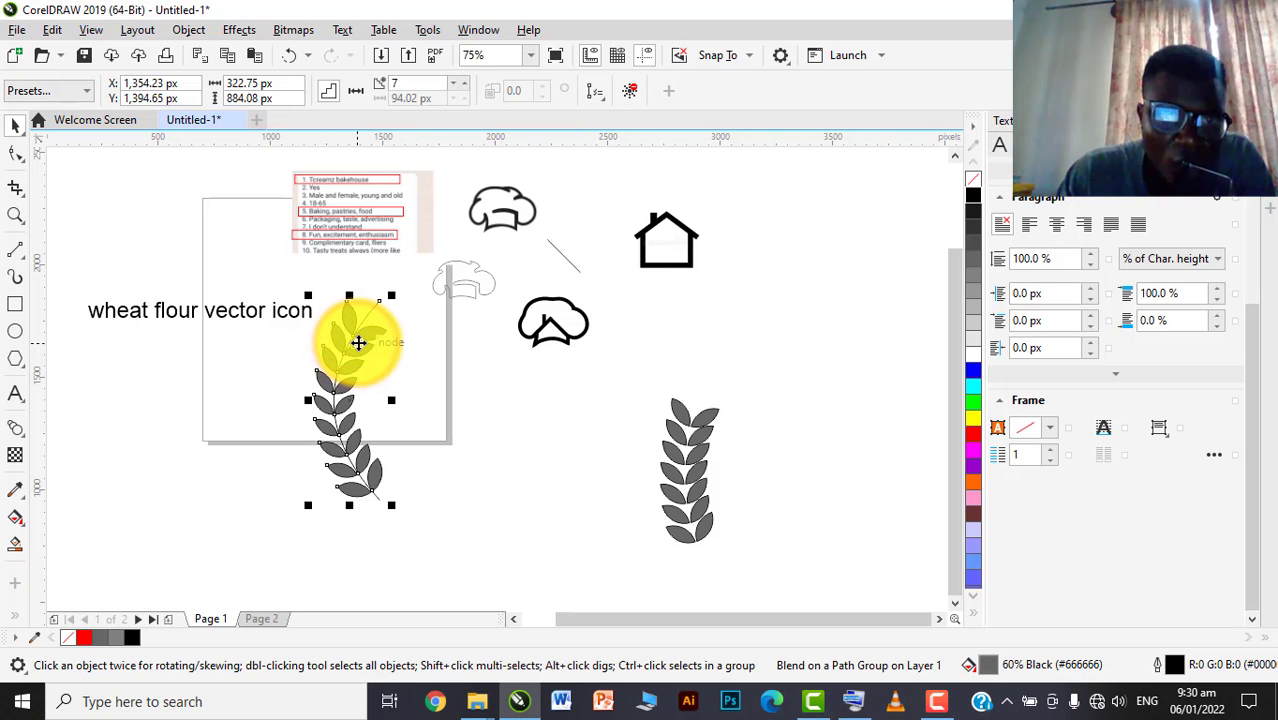
Place a copy of the blended wheat branch slightly lower and to the right of the original
{"action": "left_click_drag", "start_coordinate": [380, 334], "coordinate": [474, 386]}
{"action": "right_click", "coordinate": [474, 386]}
{"action": "left_click", "coordinate": [409, 497]}
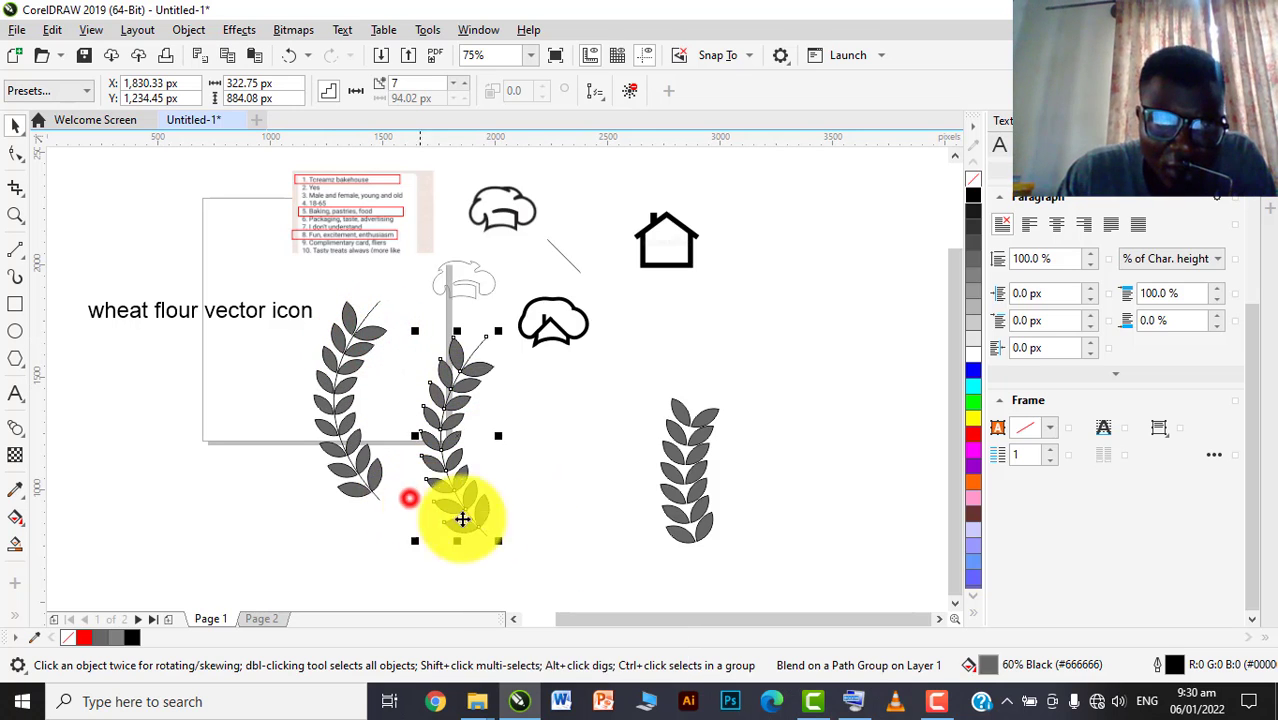
Break the blend apart on the copied wheat branch so its leaves separate from the stem path
{"action": "left_click", "coordinate": [506, 458]}
{"action": "scroll", "coordinate": [470, 475], "scroll_direction": "up", "scroll_amount": 2}
{"action": "left_click", "coordinate": [459, 468]}
{"action": "right_click", "coordinate": [456, 470]}
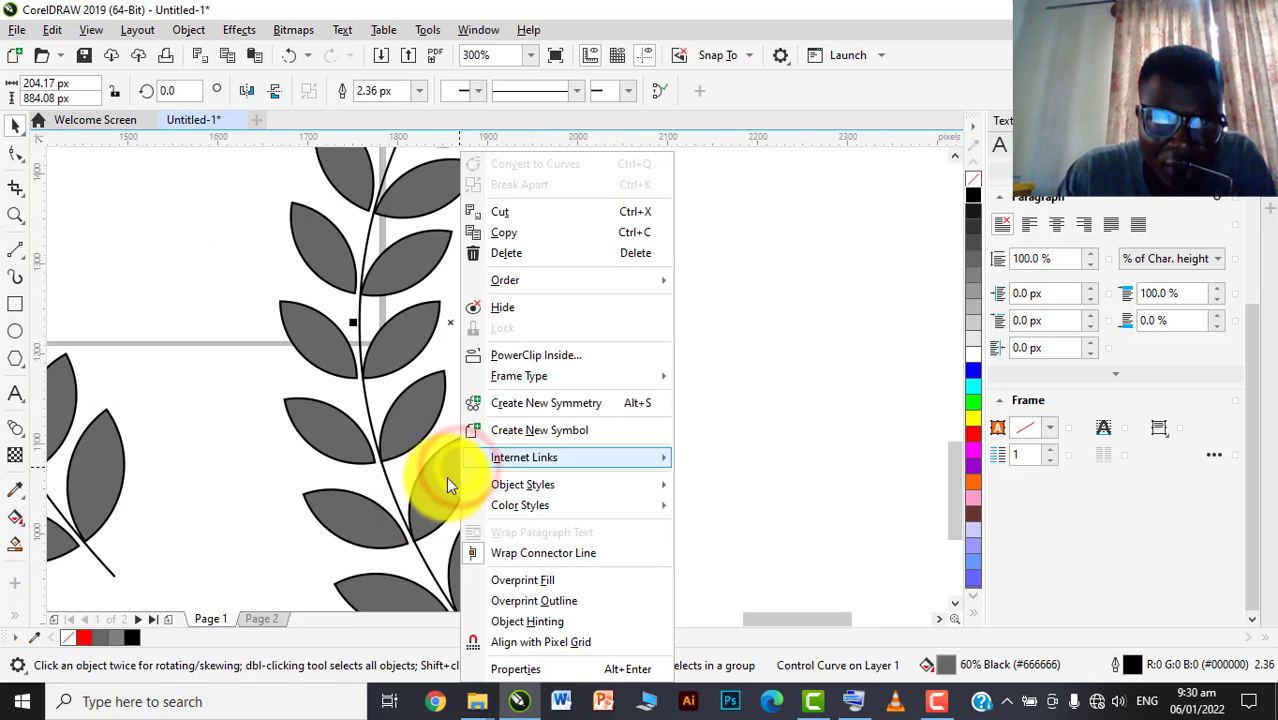
{"action": "left_click", "coordinate": [752, 411]}
{"action": "scroll", "coordinate": [478, 416], "scroll_direction": "down", "scroll_amount": 1}
{"action": "left_click", "coordinate": [613, 402]}
{"action": "left_click", "coordinate": [491, 471]}
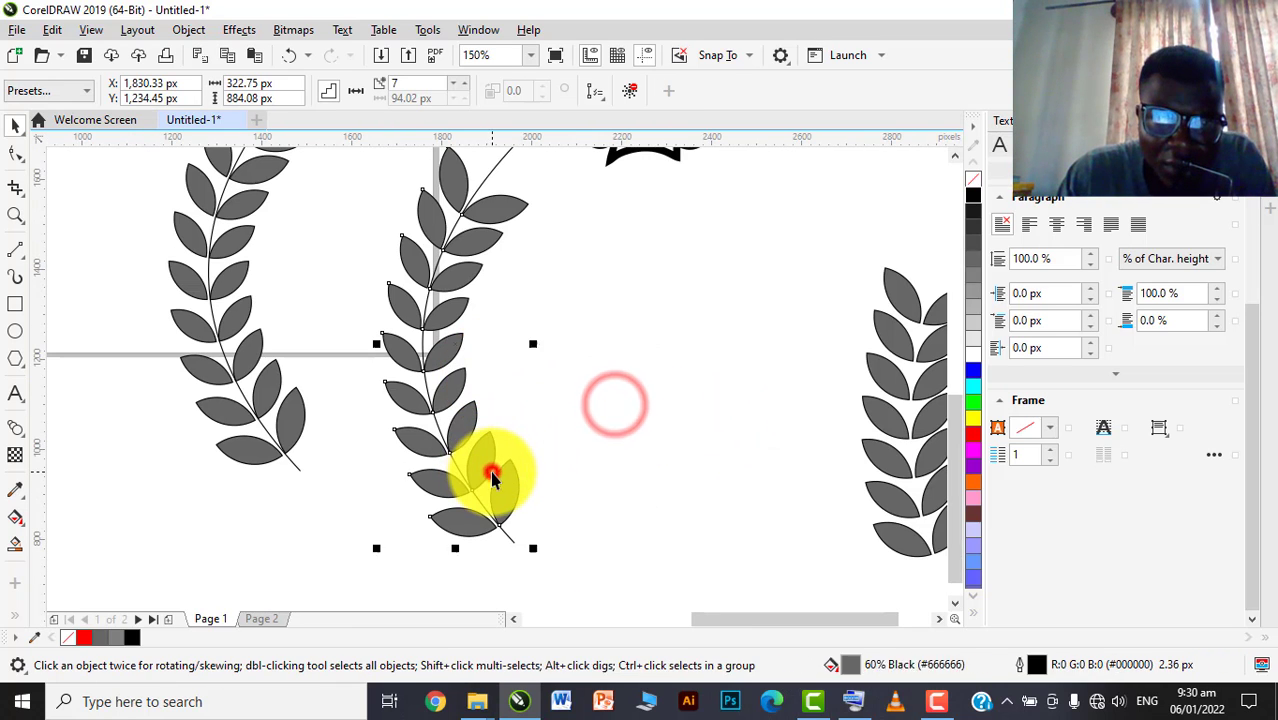
{"action": "right_click", "coordinate": [504, 479]}
{"action": "left_click", "coordinate": [371, 430]}
{"action": "left_click", "coordinate": [377, 457]}
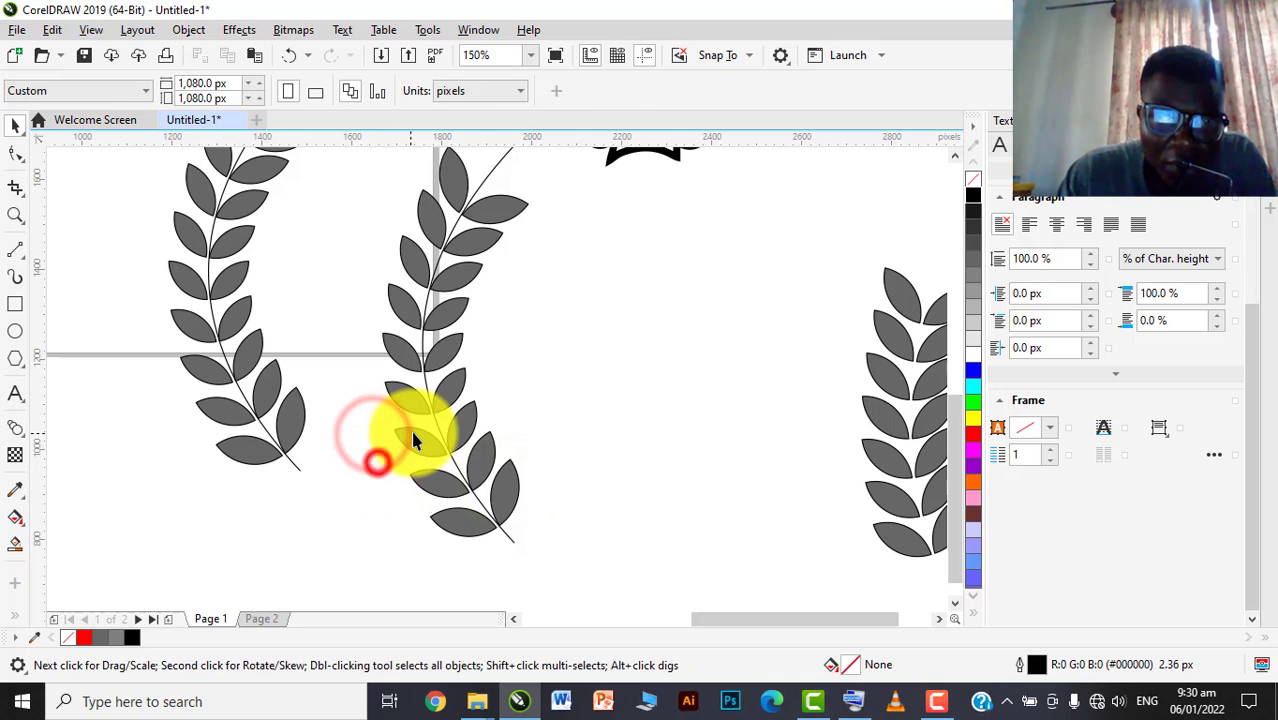
{"action": "left_click", "coordinate": [408, 428]}
{"action": "right_click", "coordinate": [413, 432]}
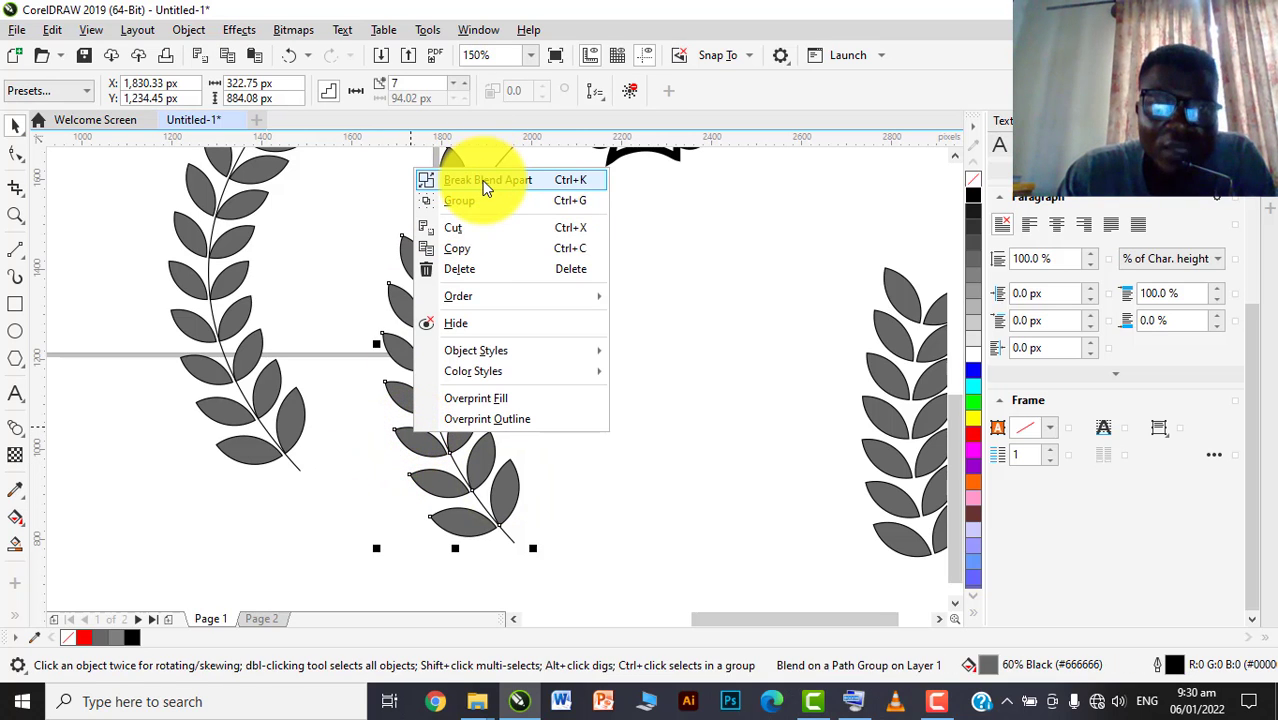
{"action": "left_click", "coordinate": [484, 182]}
Delete the curved stem line from the copied branch, keeping only its leaves
{"action": "scroll", "coordinate": [465, 425], "scroll_direction": "down", "scroll_amount": 1}
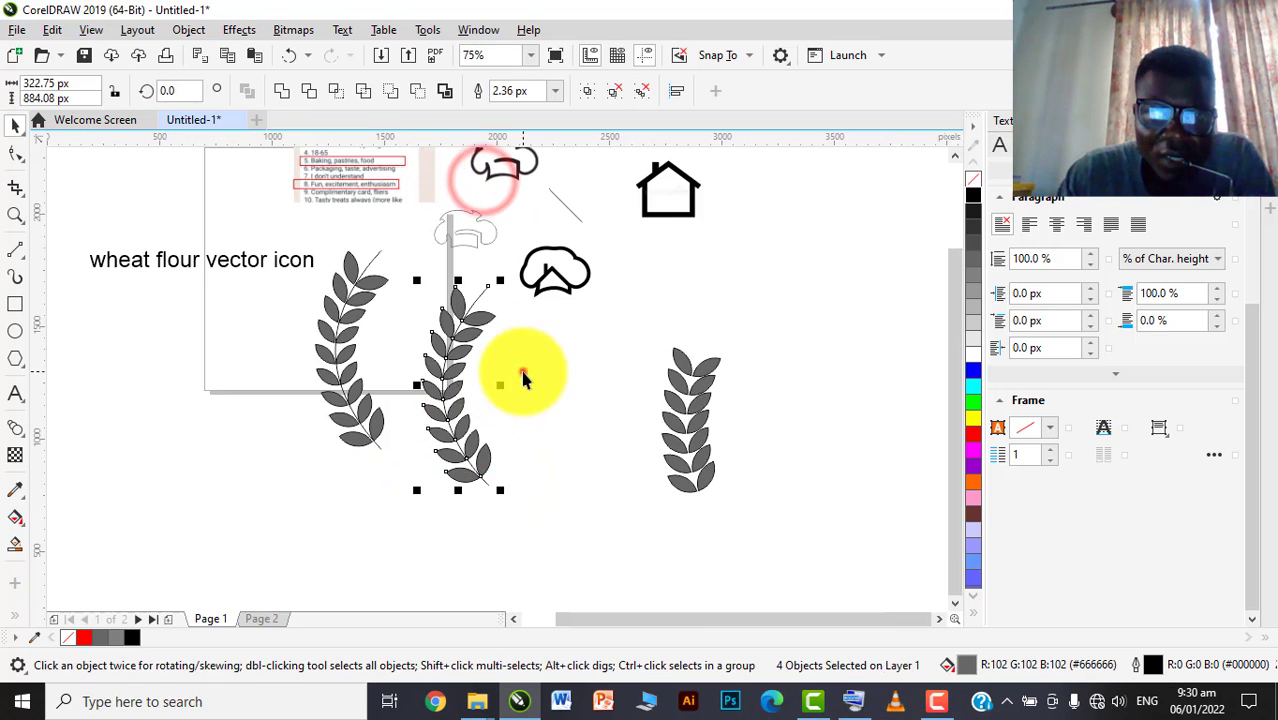
{"action": "left_click", "coordinate": [523, 372]}
{"action": "scroll", "coordinate": [461, 279], "scroll_direction": "up", "scroll_amount": 1}
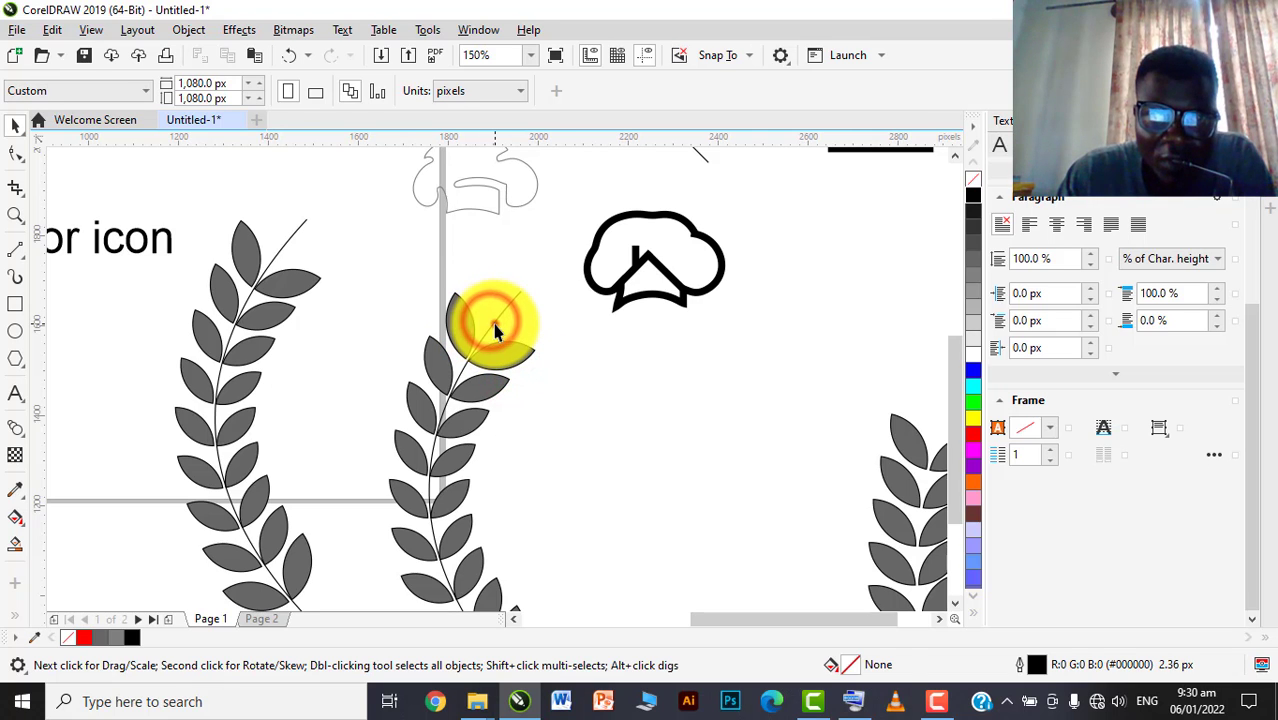
{"action": "left_click", "coordinate": [493, 325]}
{"action": "scroll", "coordinate": [491, 319], "scroll_direction": "down", "scroll_amount": 1}
{"action": "left_click", "coordinate": [480, 330]}
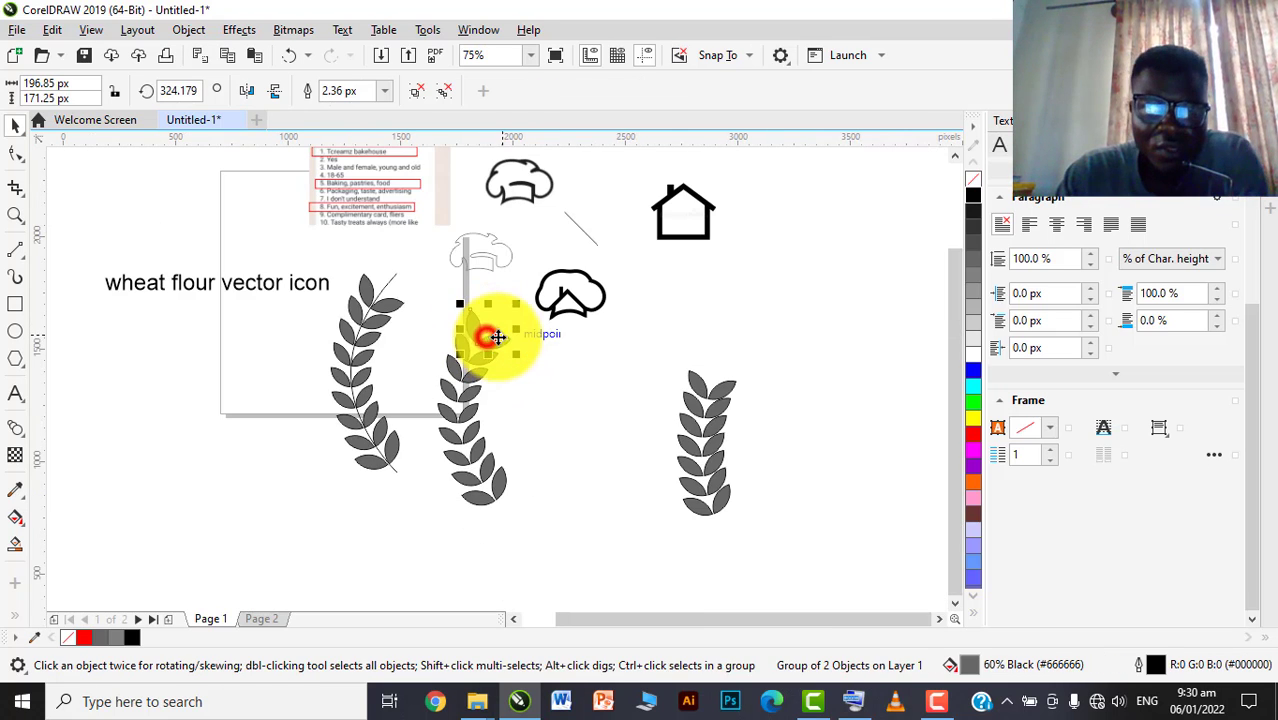
Place the copied branch's leaves left of the roofed chef's hat, without outline and shrunk to about 160 by 430 px
{"action": "left_click_drag", "start_coordinate": [422, 303], "coordinate": [525, 476]}
{"action": "left_click_drag", "start_coordinate": [520, 306], "coordinate": [519, 340]}
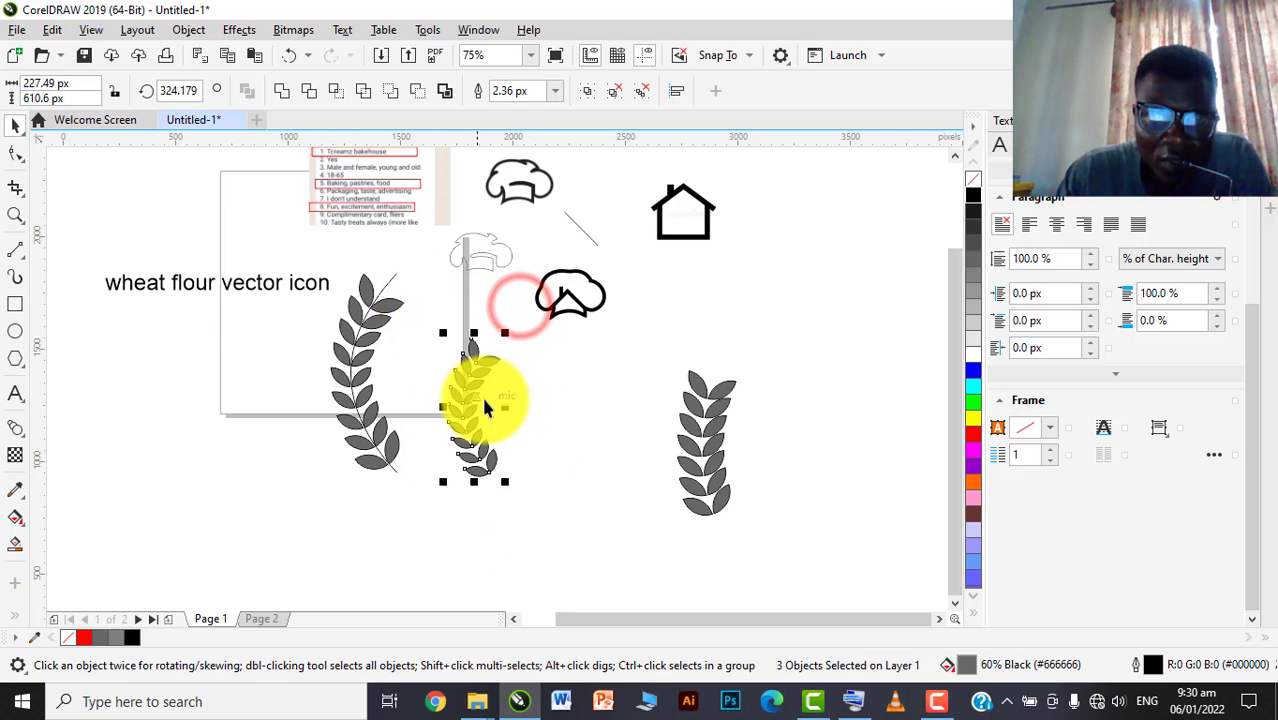
{"action": "left_click_drag", "start_coordinate": [471, 398], "coordinate": [513, 293]}
{"action": "scroll", "coordinate": [571, 245], "scroll_direction": "up", "scroll_amount": 1}
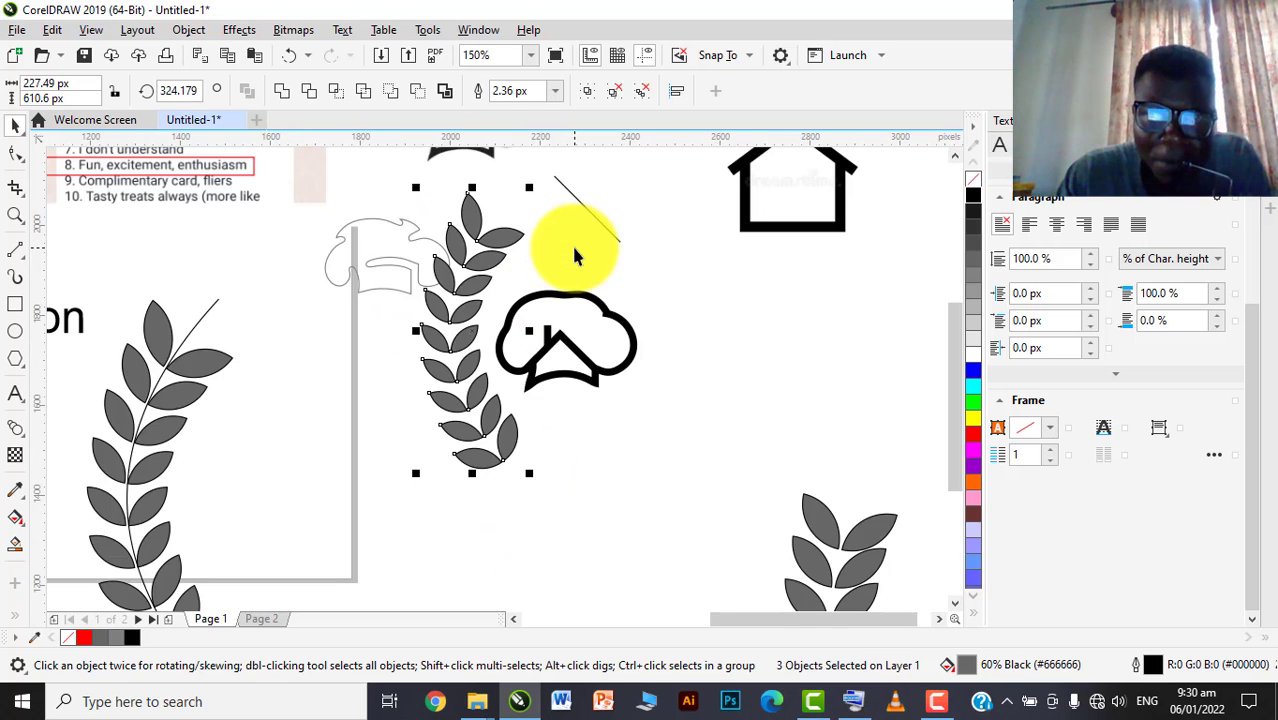
{"action": "left_click_drag", "start_coordinate": [528, 190], "coordinate": [520, 240]}
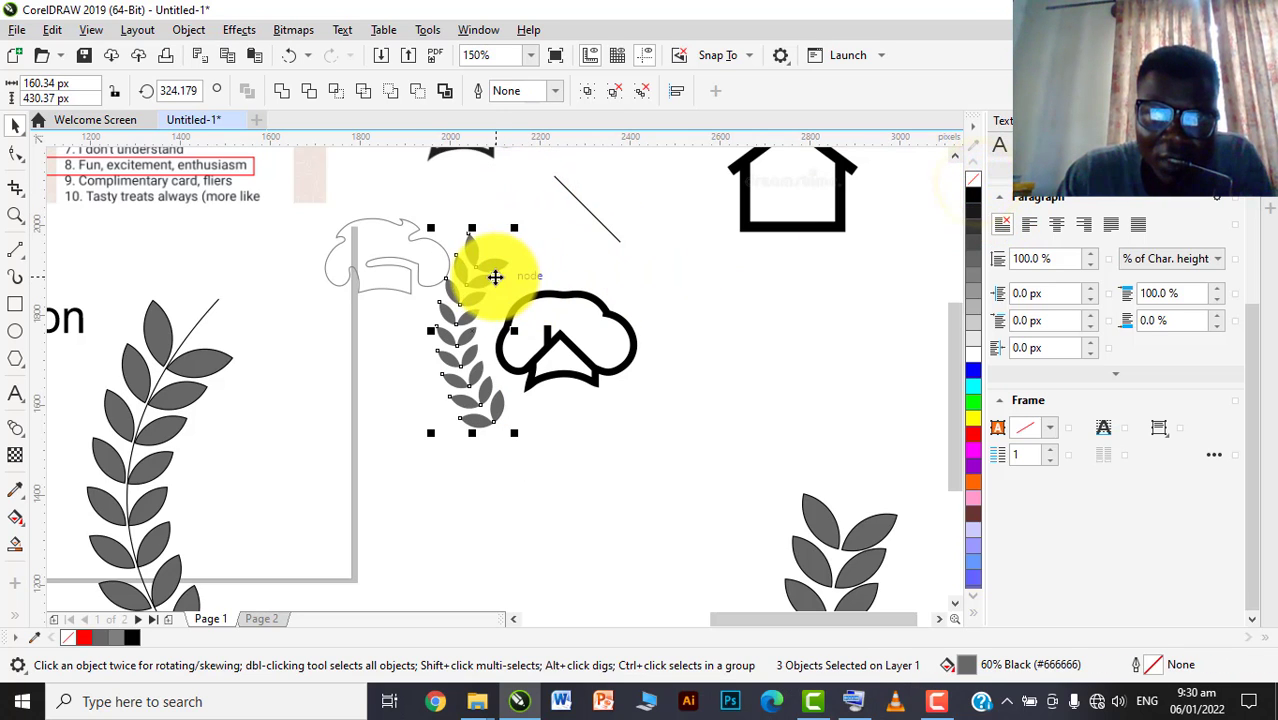
Copy the small branch to the right side of the hat, then group and horizontally mirror the copy
{"action": "left_click_drag", "start_coordinate": [489, 281], "coordinate": [491, 284]}
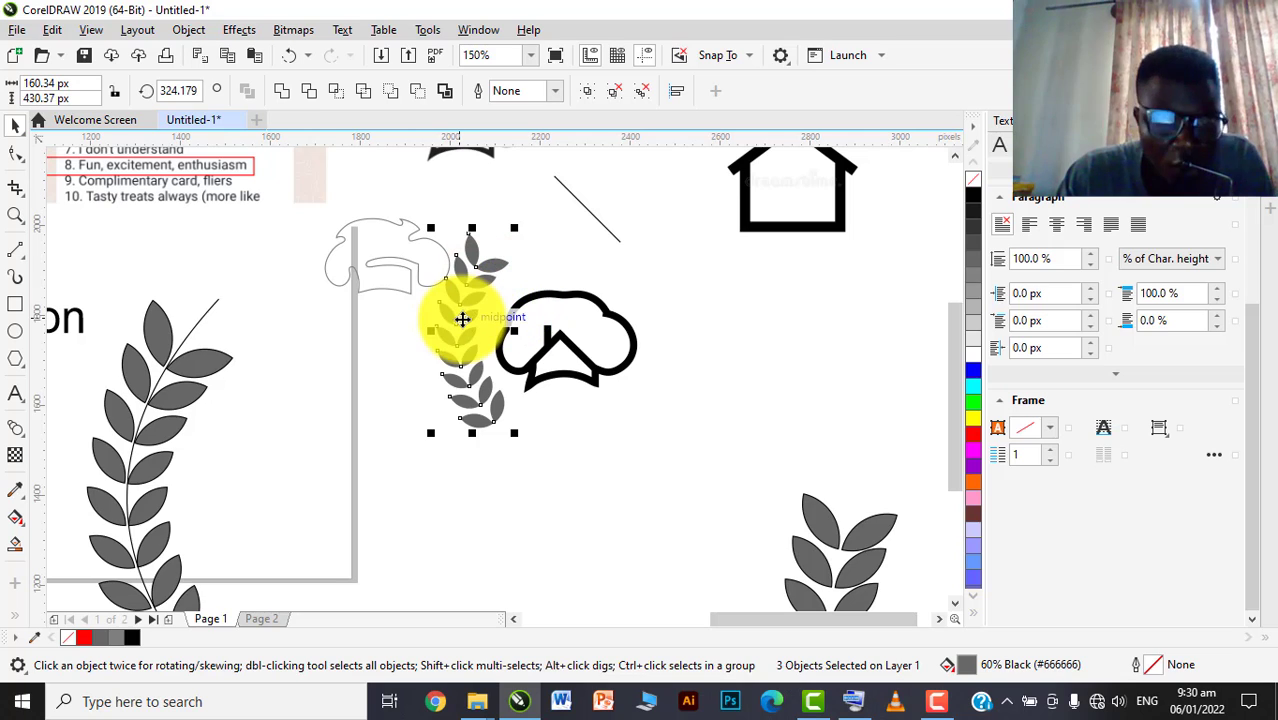
{"action": "left_click_drag", "start_coordinate": [452, 335], "coordinate": [654, 321]}
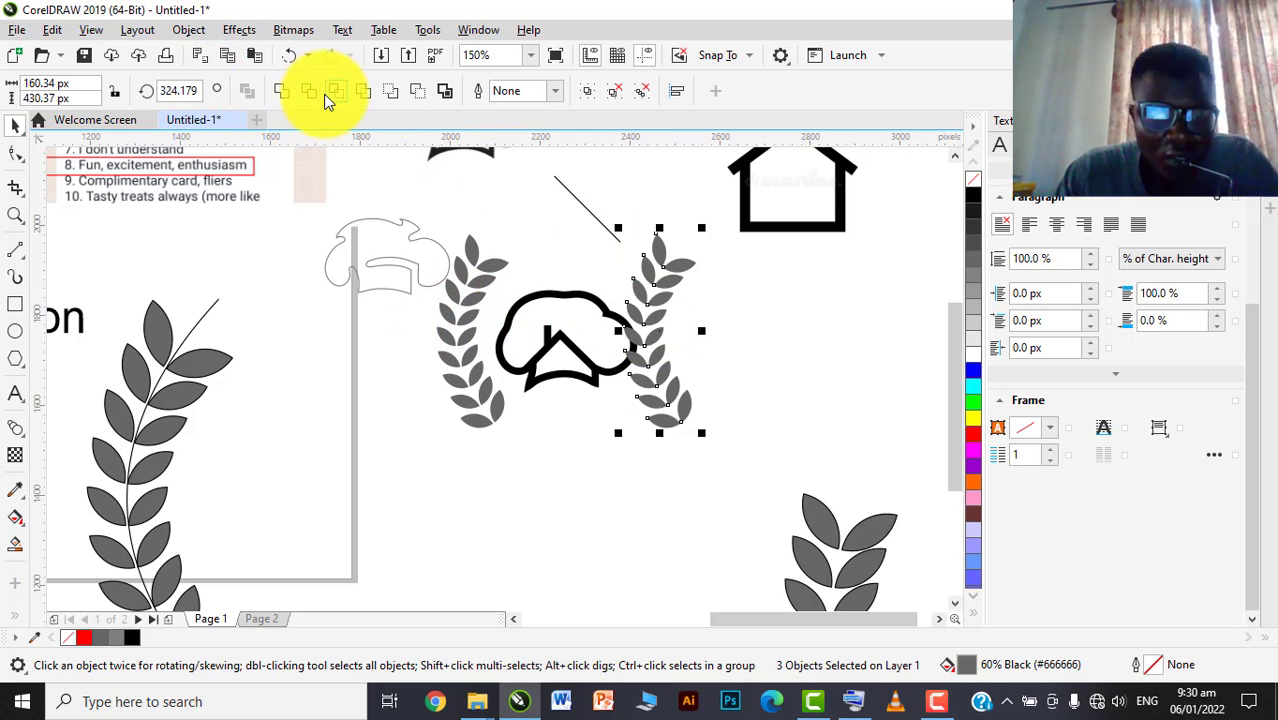
{"action": "key", "text": "ctrl+g"}
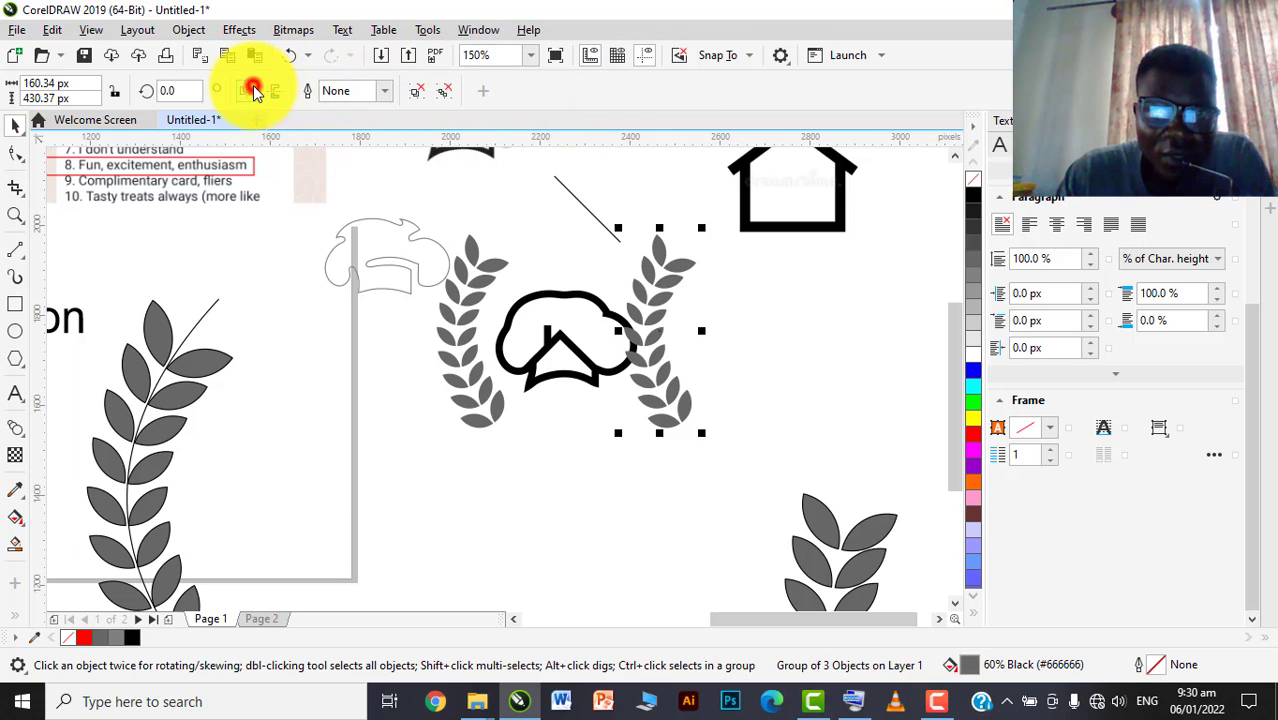
Clear space around the emblem by moving the thin-outlined hat left and the diagonal line and stemless leaf group right
{"action": "left_click_drag", "start_coordinate": [436, 242], "coordinate": [290, 240]}
{"action": "scroll", "coordinate": [608, 277], "scroll_direction": "down", "scroll_amount": 3}
{"action": "scroll", "coordinate": [608, 245], "scroll_direction": "up", "scroll_amount": 3}
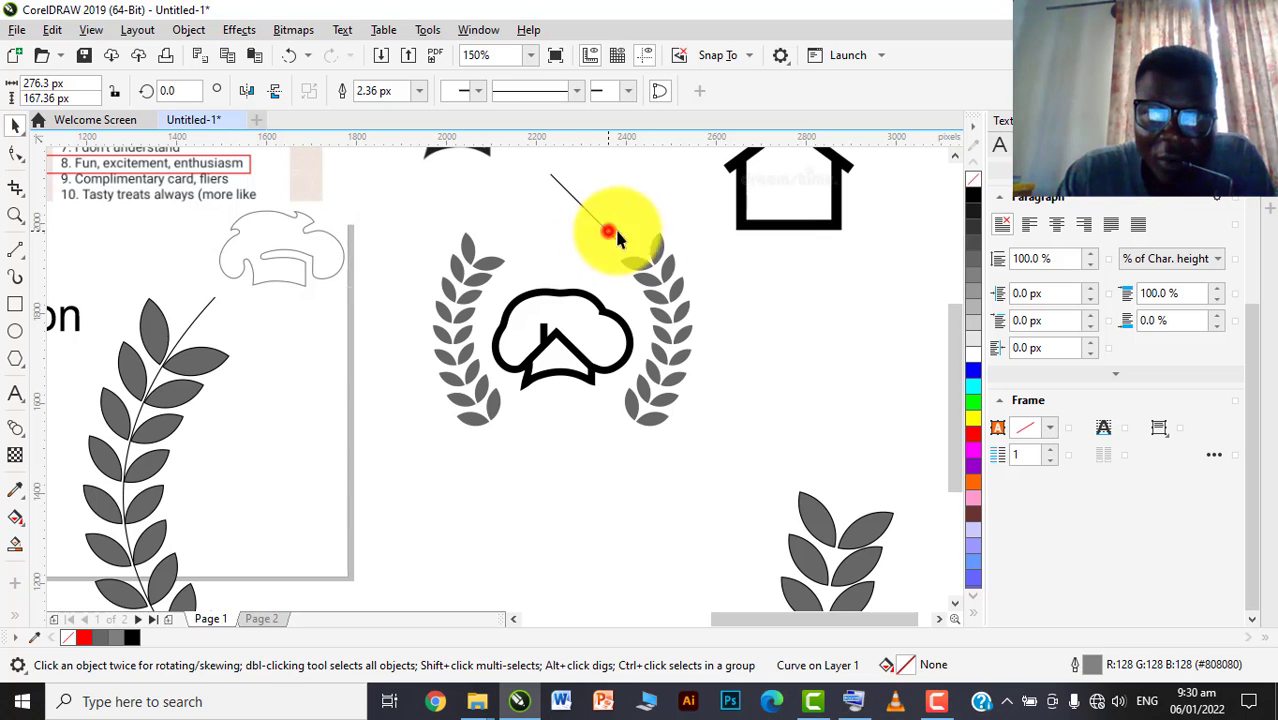
{"action": "left_click_drag", "start_coordinate": [605, 228], "coordinate": [850, 362]}
{"action": "scroll", "coordinate": [570, 285], "scroll_direction": "down", "scroll_amount": 3}
{"action": "left_click", "coordinate": [707, 430]}
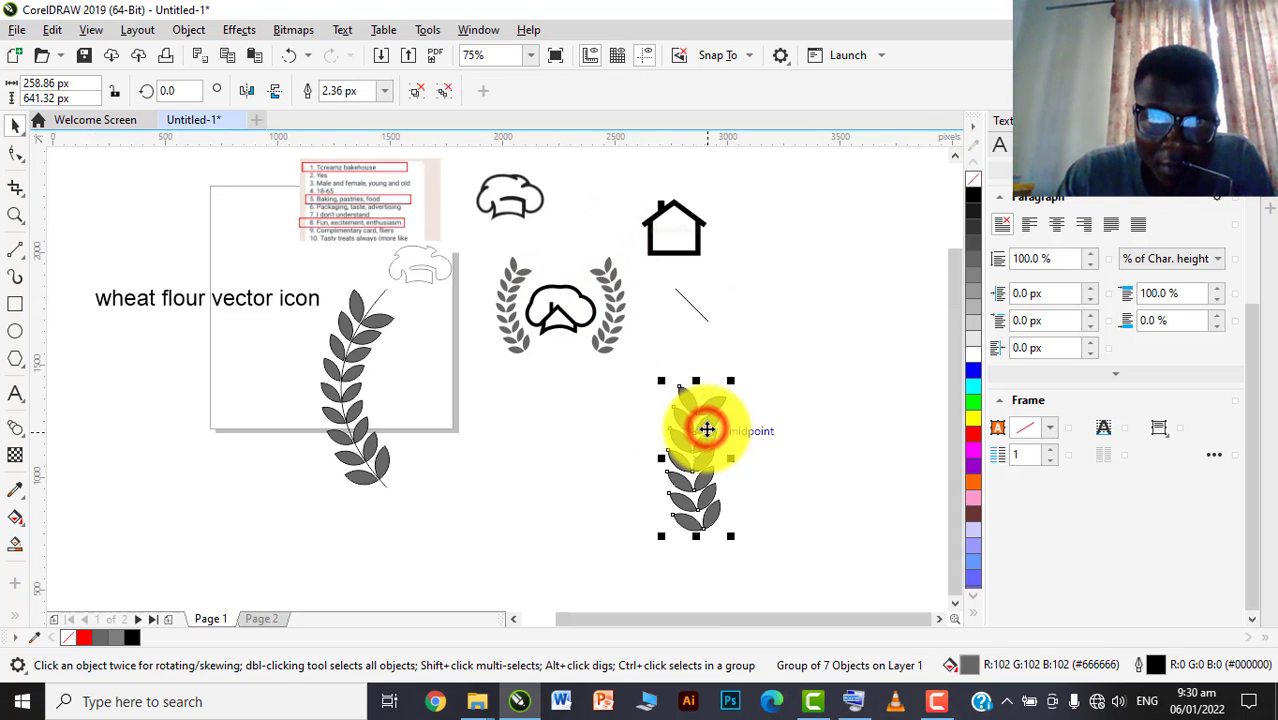
{"action": "key", "text": "ctrl+z"}
Draw a circle about 471 px in diameter below the hat and wheat emblem
{"action": "left_click", "coordinate": [15, 331]}
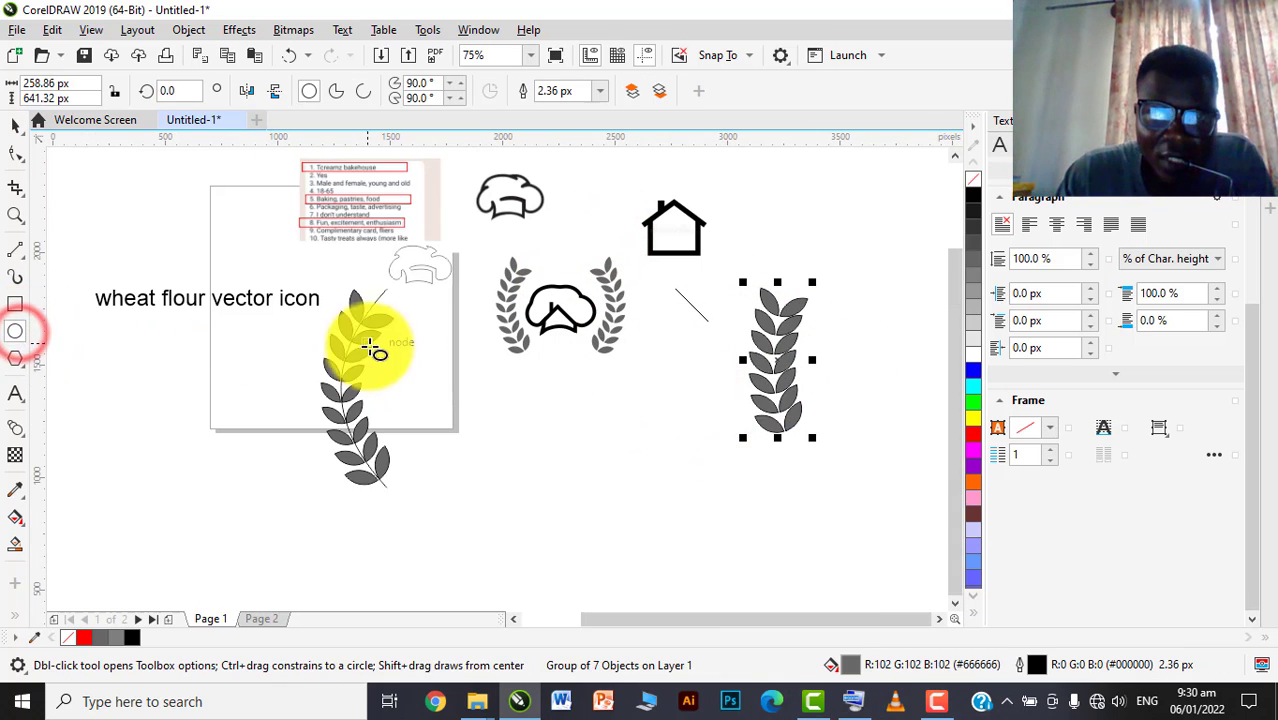
{"action": "scroll", "coordinate": [570, 383], "scroll_direction": "up", "scroll_amount": 3}
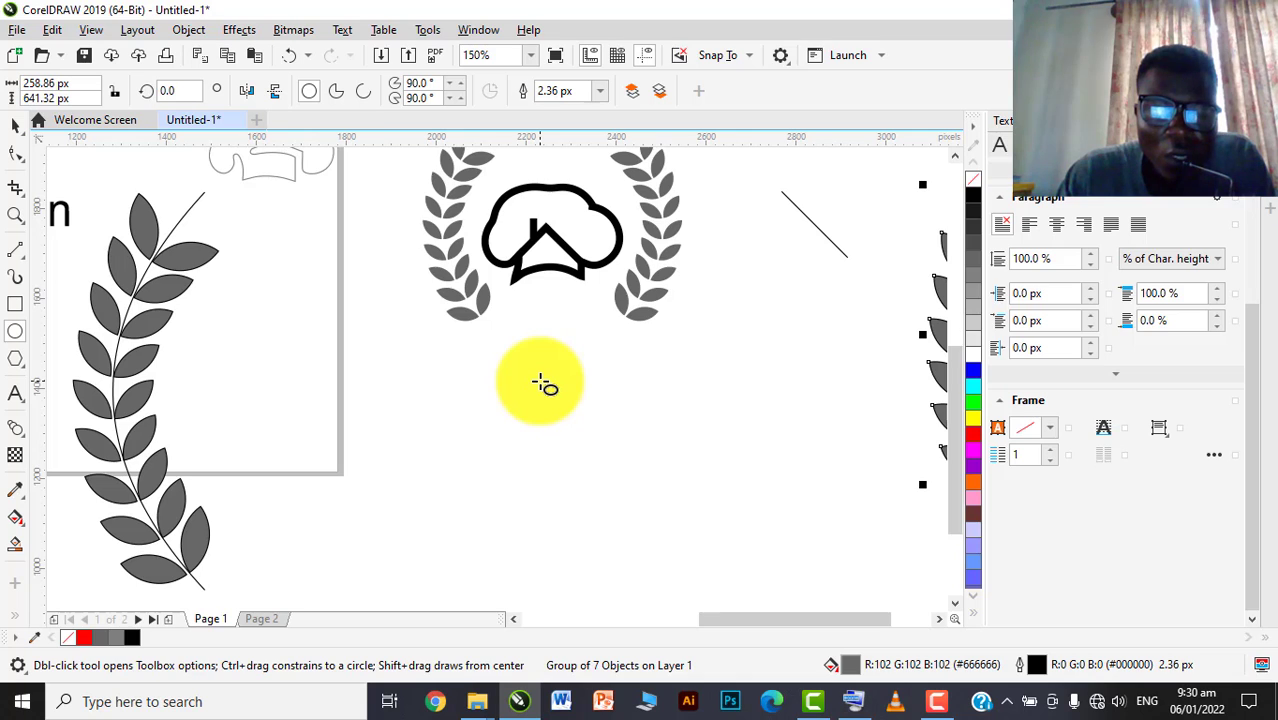
{"action": "left_click_drag", "start_coordinate": [511, 367], "coordinate": [720, 582]}
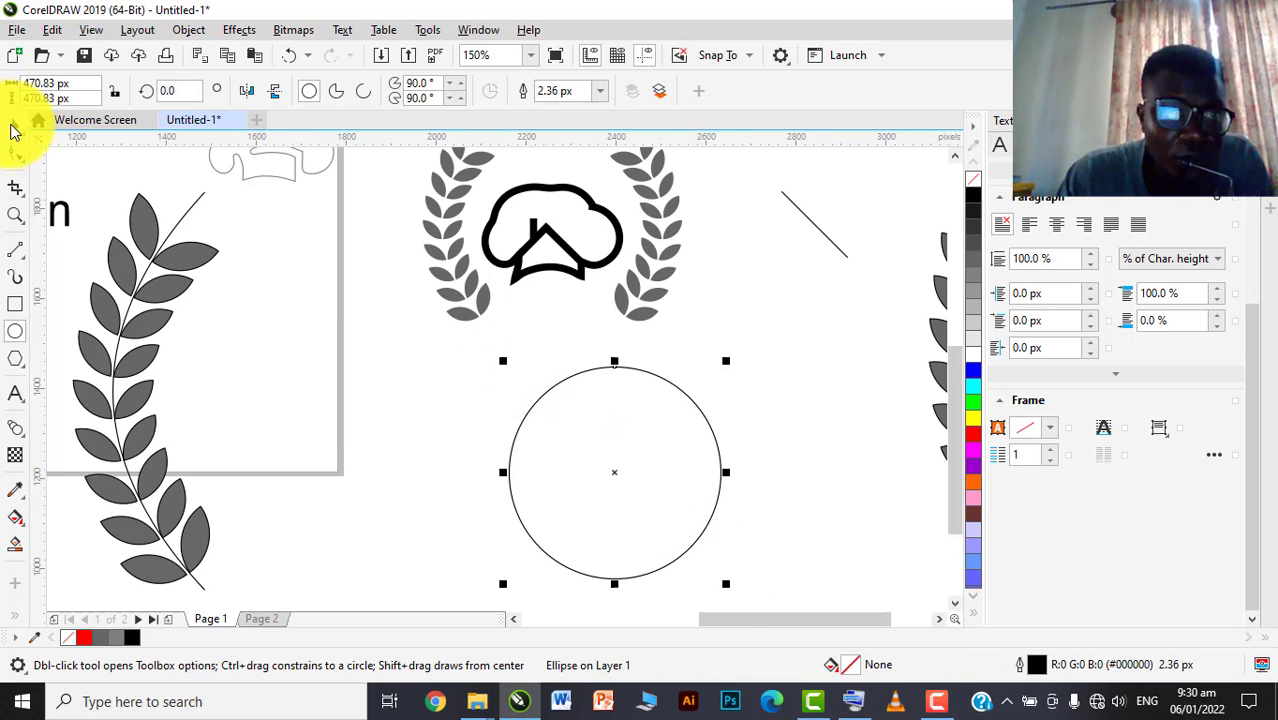
{"action": "left_click", "coordinate": [15, 124]}
{"action": "scroll", "coordinate": [562, 322], "scroll_direction": "down", "scroll_amount": 3}
Move the chef's hat bitmap away to the right, just above the stemless leaf group
{"action": "left_click", "coordinate": [605, 227]}
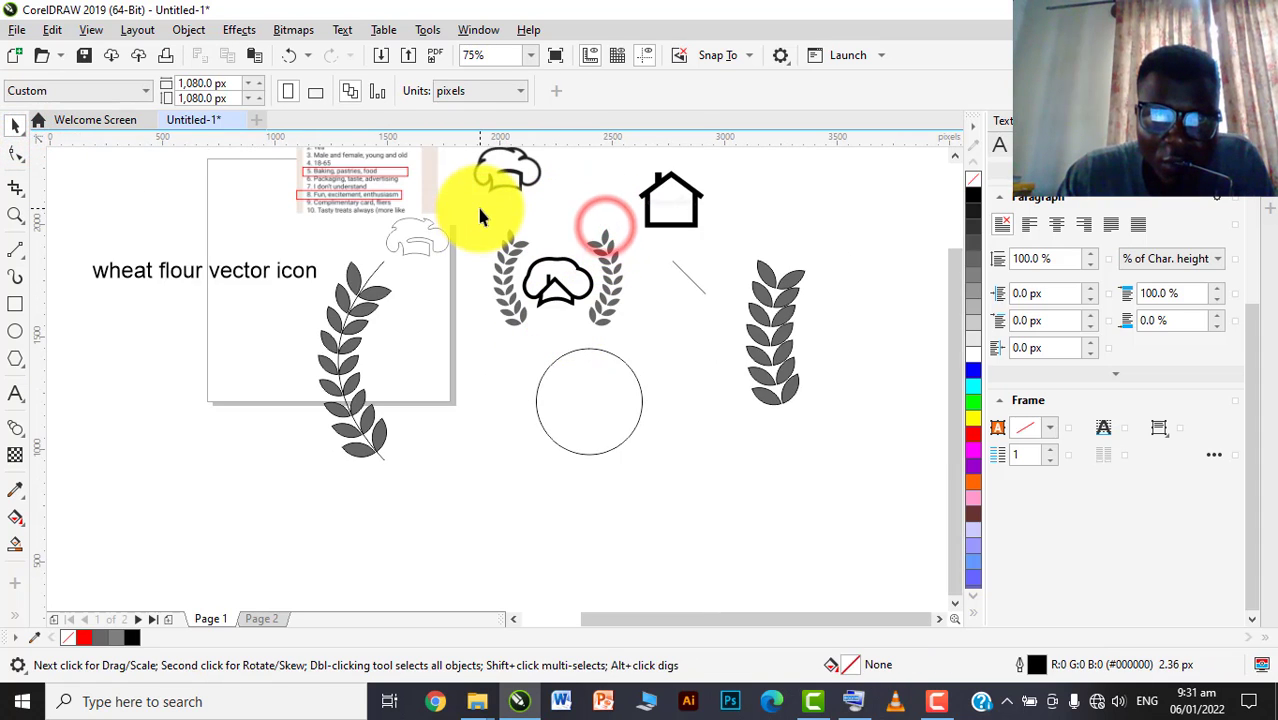
{"action": "left_click_drag", "start_coordinate": [480, 208], "coordinate": [757, 272]}
{"action": "scroll", "coordinate": [599, 265], "scroll_direction": "up", "scroll_amount": 2}
{"action": "scroll", "coordinate": [633, 267], "scroll_direction": "down", "scroll_amount": 1}
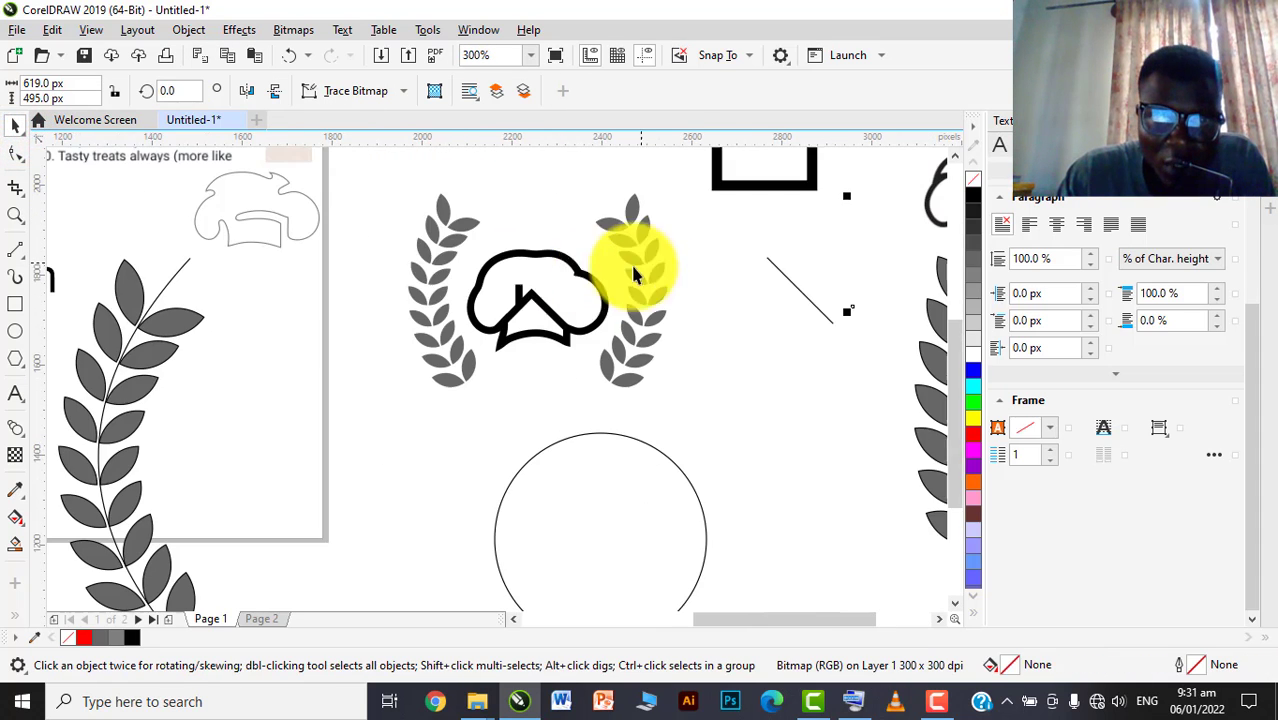
Try shrinking the hat with its roof and chimney proportionally to about 183 by 125 px
{"action": "scroll", "coordinate": [551, 251], "scroll_direction": "up", "scroll_amount": 2}
{"action": "left_click", "coordinate": [551, 251]}
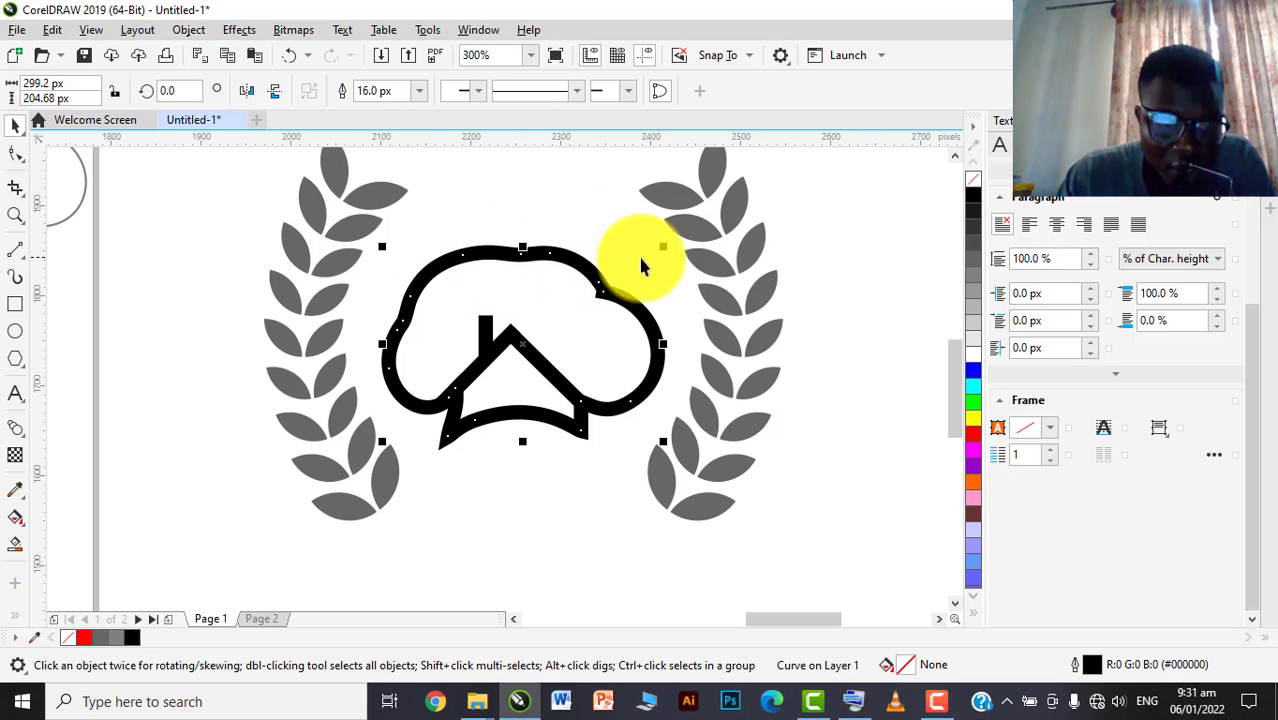
{"action": "left_click", "coordinate": [610, 229]}
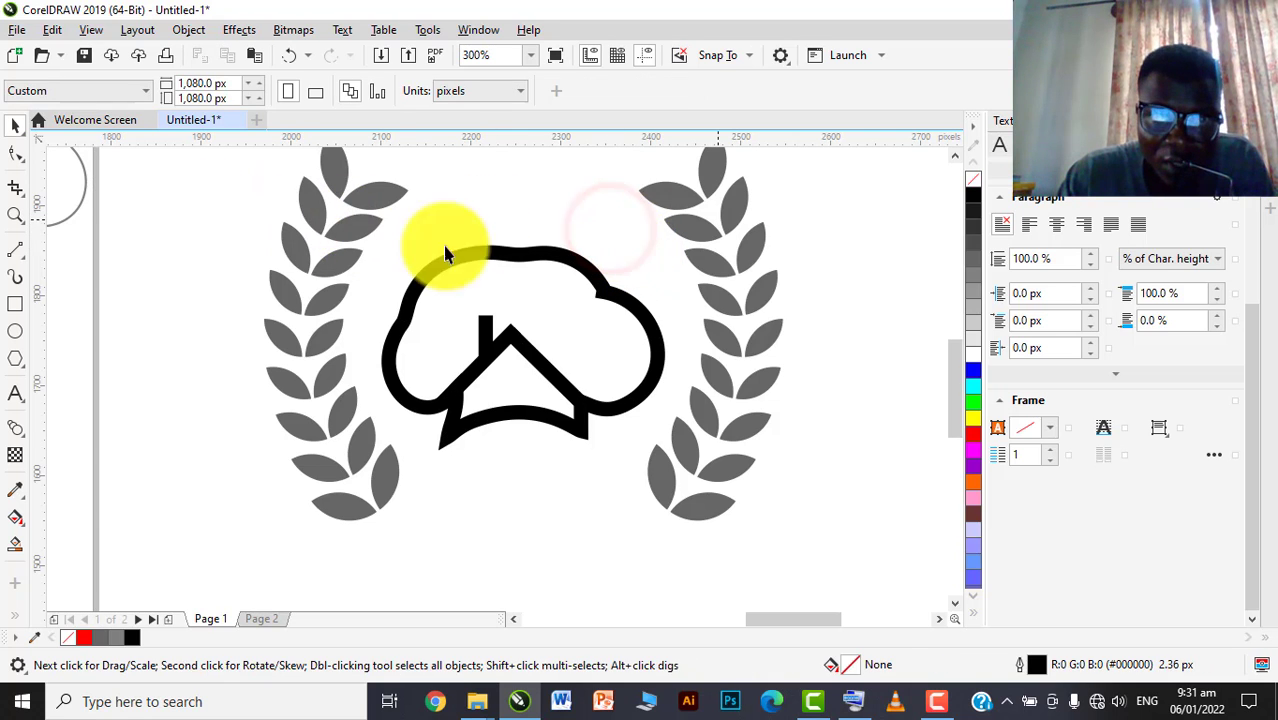
{"action": "left_click", "coordinate": [342, 230]}
{"action": "scroll", "coordinate": [355, 260], "scroll_direction": "down", "scroll_amount": 2}
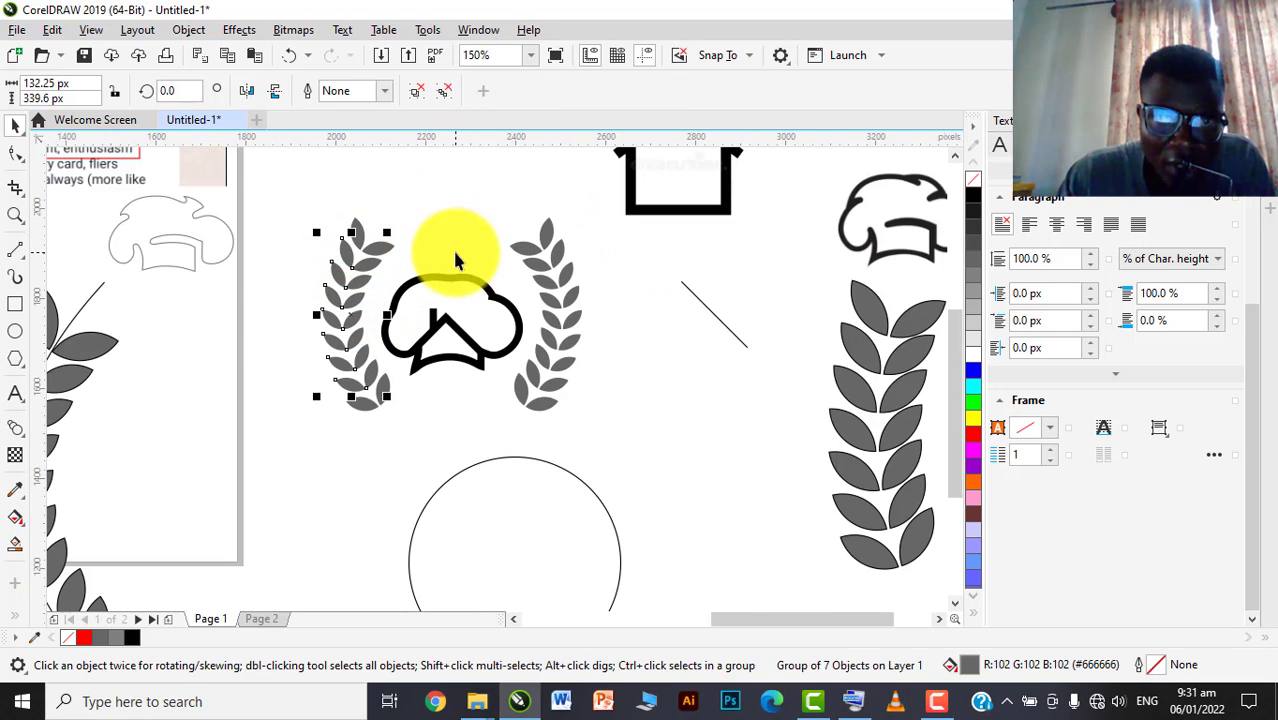
{"action": "left_click_drag", "start_coordinate": [280, 272], "coordinate": [541, 385]}
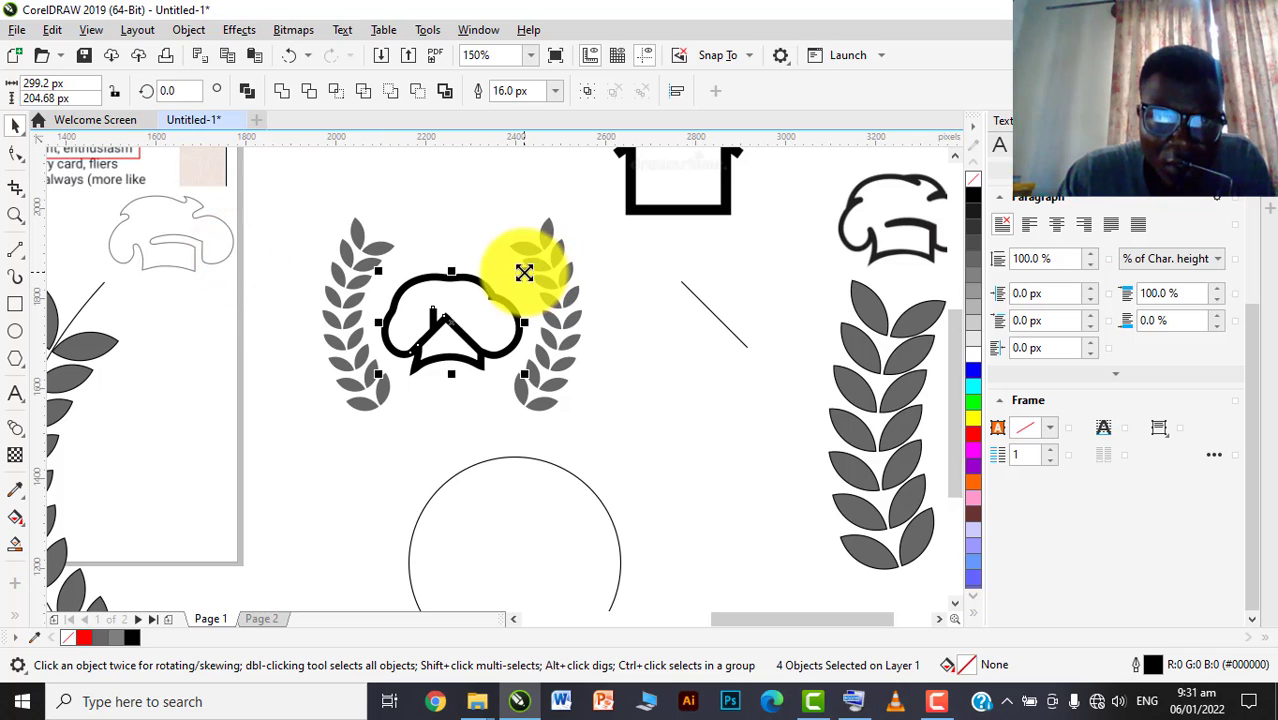
{"action": "scroll", "coordinate": [458, 316], "scroll_direction": "up", "scroll_amount": 2}
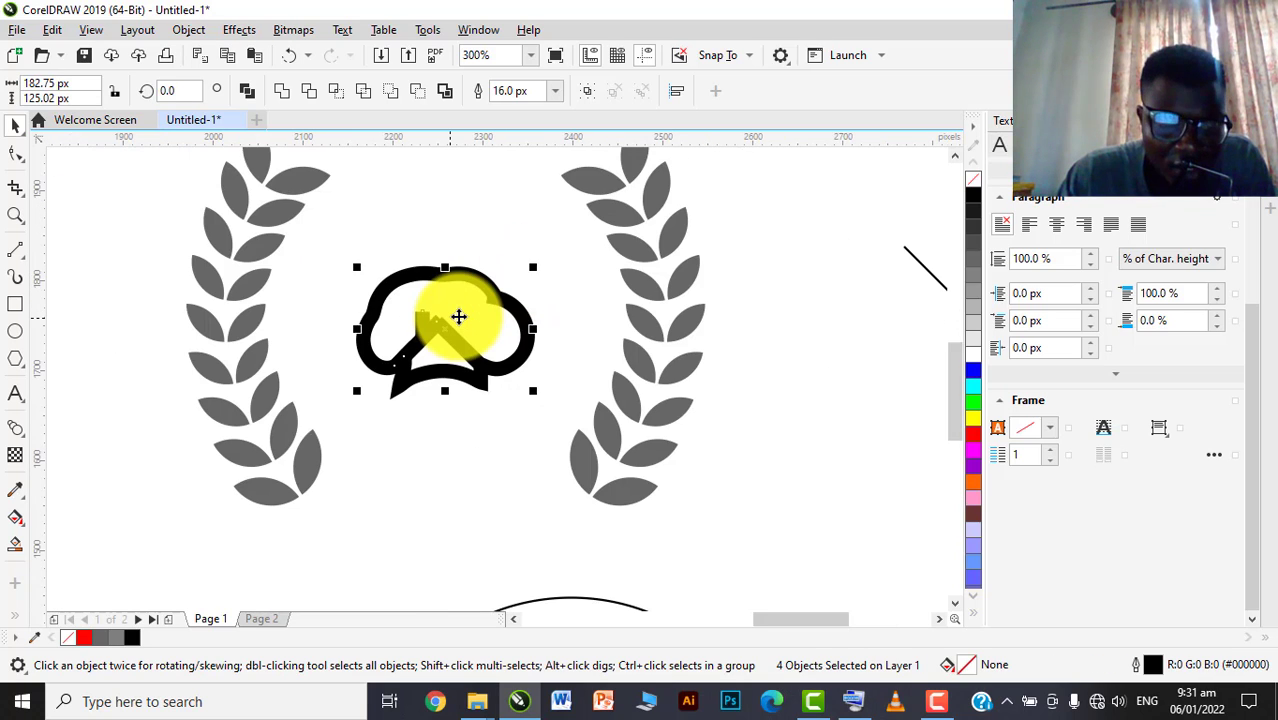
{"action": "key", "text": "ctrl+z"}
{"action": "left_click", "coordinate": [485, 213]}
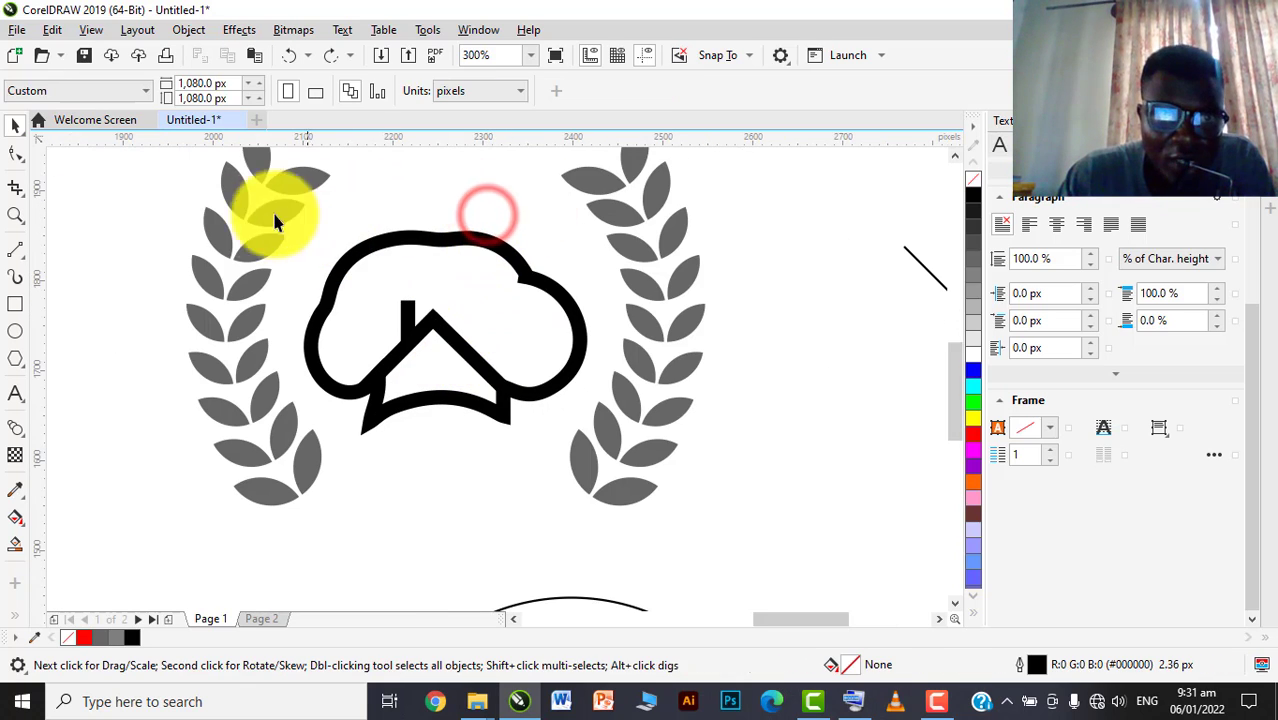
Convert the outlines of the hat, roof and chimney to objects
{"action": "left_click_drag", "start_coordinate": [170, 207], "coordinate": [650, 451]}
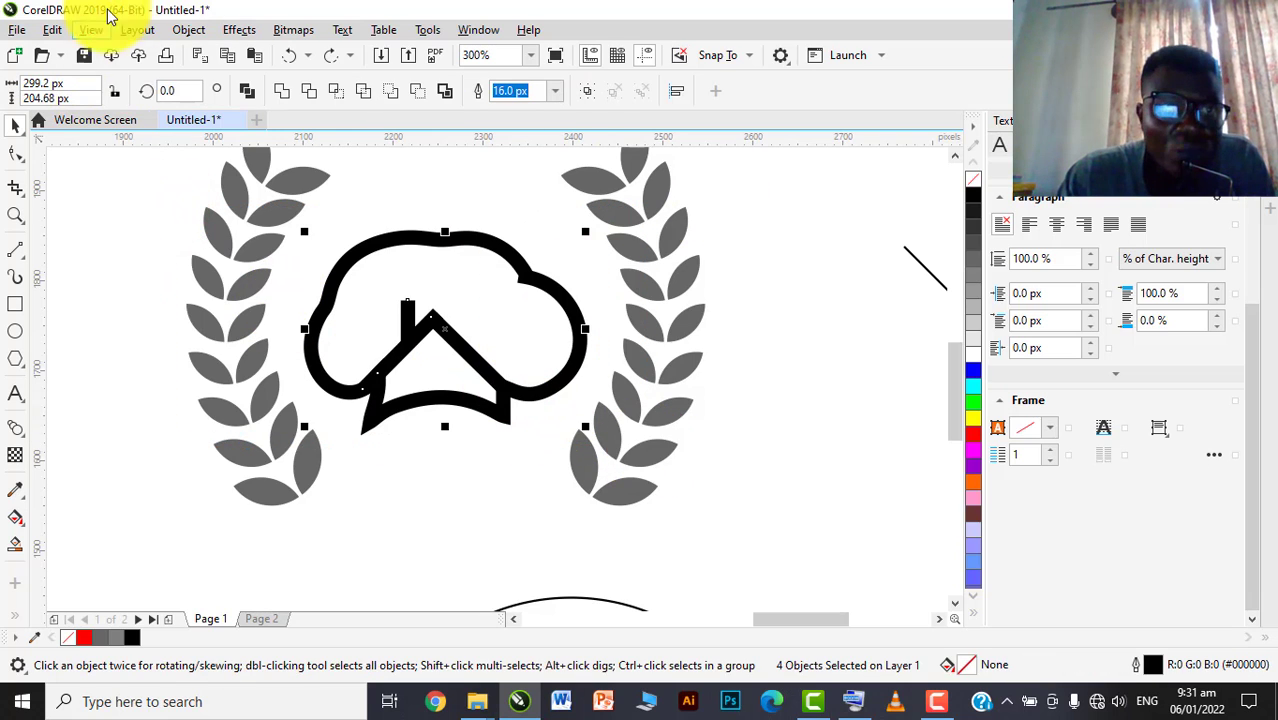
{"action": "left_click", "coordinate": [188, 29]}
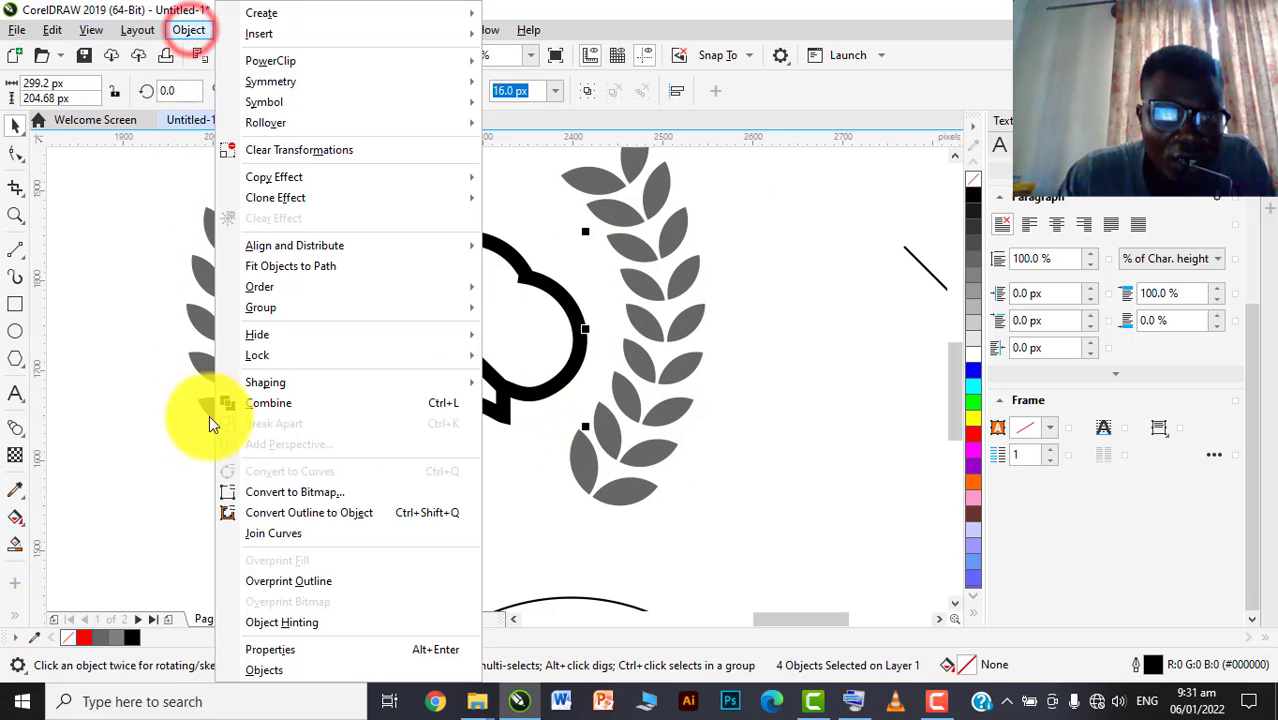
{"action": "left_click", "coordinate": [278, 519]}
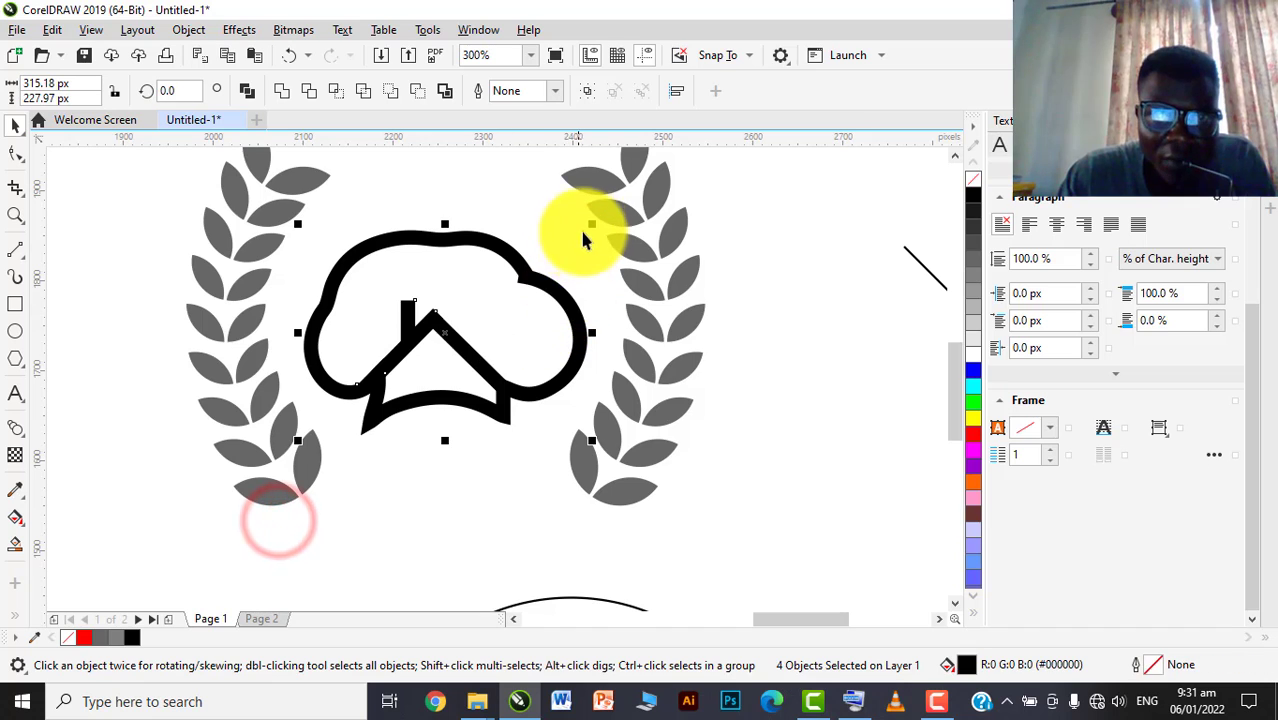
Try shrinking the converted hat, roof and chimney proportionally to about 139 by 100 px
{"action": "left_click_drag", "start_coordinate": [590, 230], "coordinate": [571, 283]}
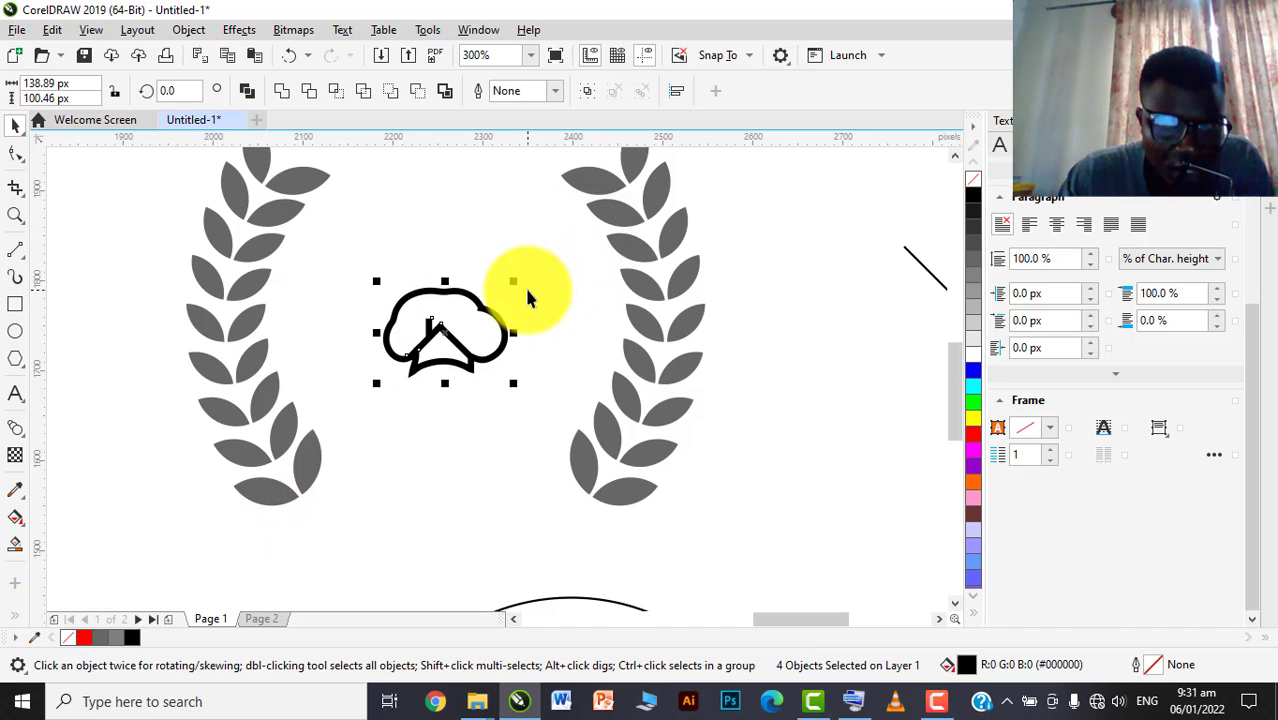
{"action": "key", "text": "ctrl+z"}
{"action": "scroll", "coordinate": [543, 272], "scroll_direction": "down", "scroll_amount": 4}
Fill the whole emblem, including both wheat branches, with black
{"action": "left_click", "coordinate": [513, 209]}
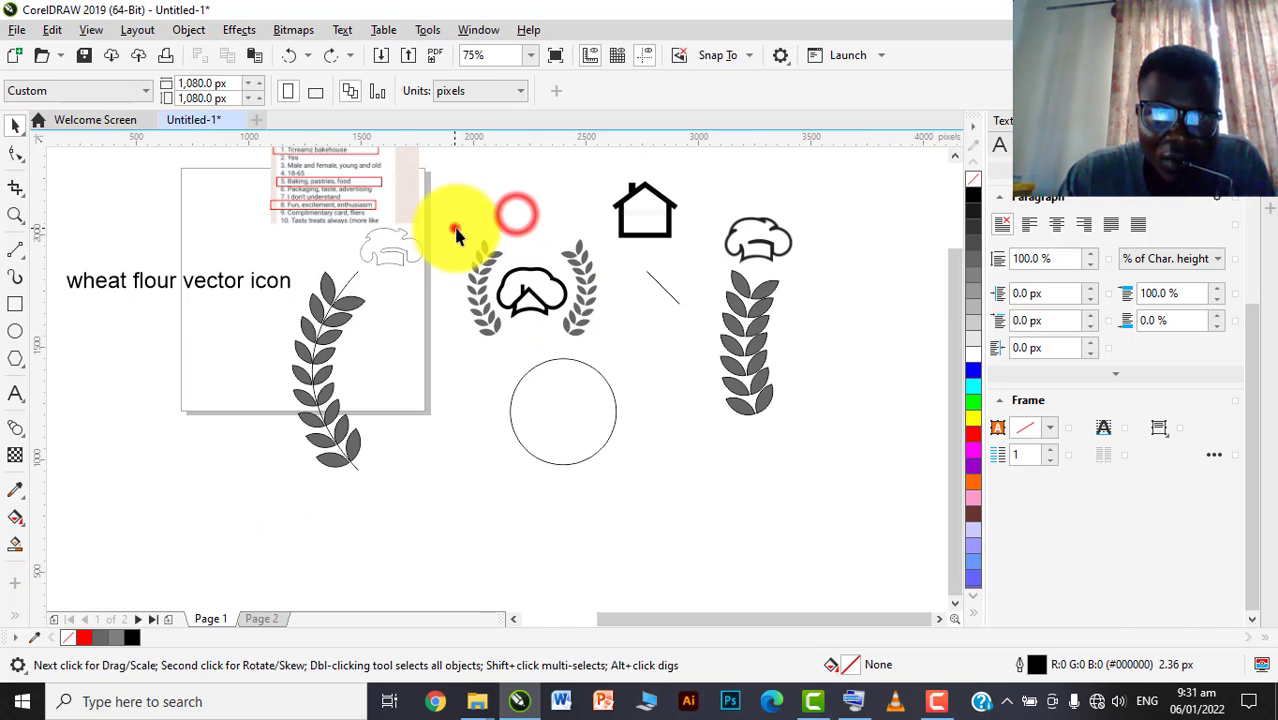
{"action": "left_click_drag", "start_coordinate": [455, 228], "coordinate": [608, 356]}
{"action": "left_click", "coordinate": [140, 638]}
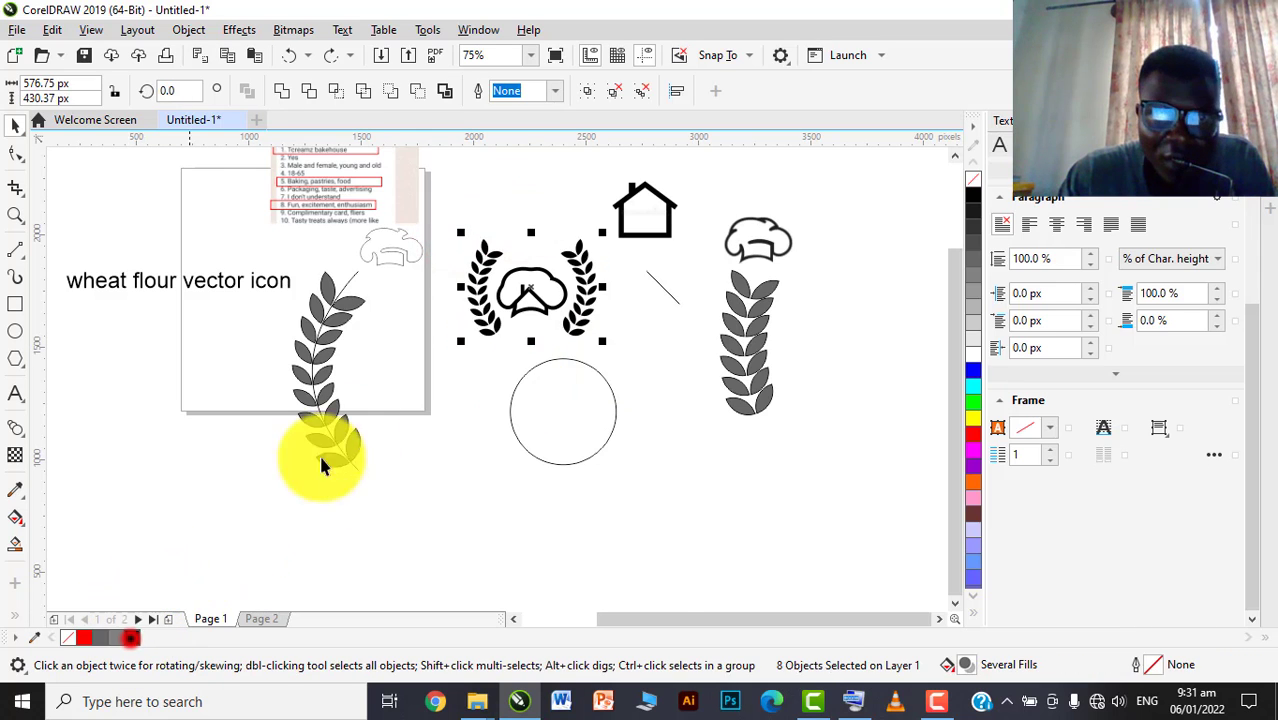
Move the black emblem into the circle, scaled down to fit inside it, and select the circle
{"action": "scroll", "coordinate": [528, 294], "scroll_direction": "up", "scroll_amount": 2}
{"action": "scroll", "coordinate": [536, 274], "scroll_direction": "down", "scroll_amount": 2}
{"action": "left_click_drag", "start_coordinate": [536, 274], "coordinate": [568, 405]}
{"action": "scroll", "coordinate": [622, 365], "scroll_direction": "up", "scroll_amount": 2}
{"action": "left_click_drag", "start_coordinate": [666, 312], "coordinate": [552, 386]}
{"action": "scroll", "coordinate": [542, 414], "scroll_direction": "up", "scroll_amount": 3}
{"action": "scroll", "coordinate": [514, 357], "scroll_direction": "down", "scroll_amount": 3}
{"action": "left_click", "coordinate": [624, 311]}
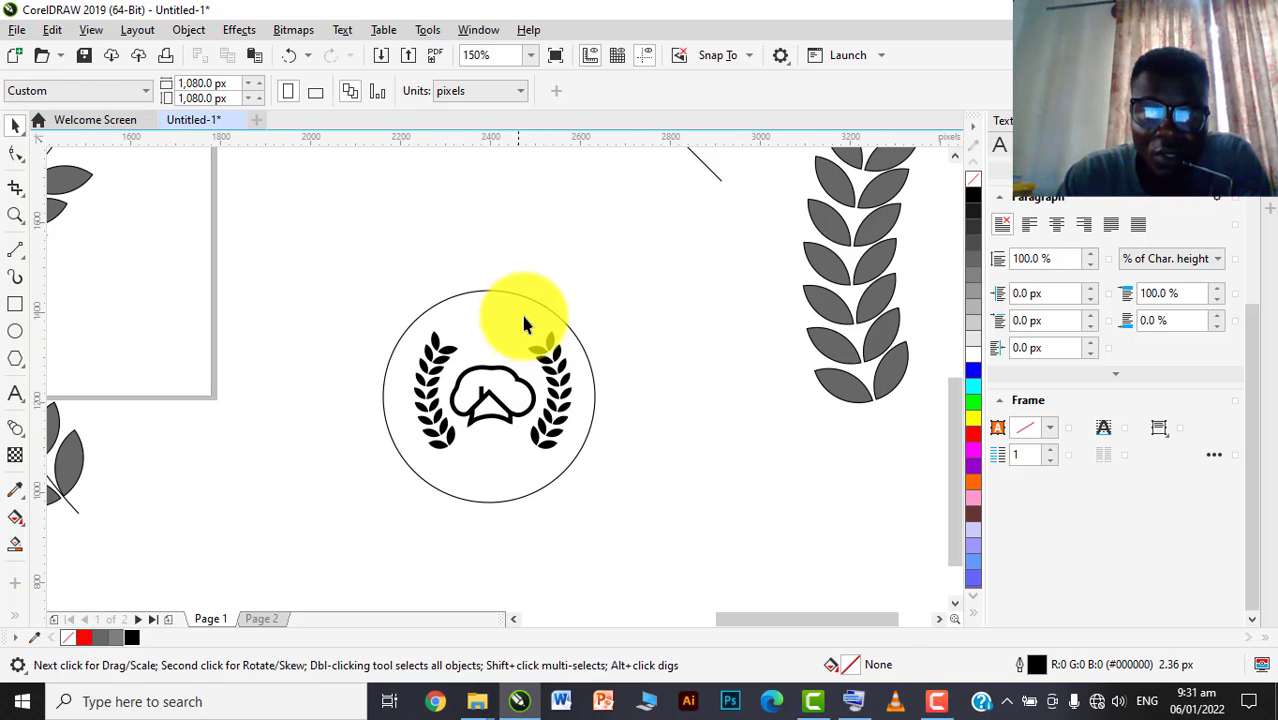
{"action": "left_click", "coordinate": [521, 298]}
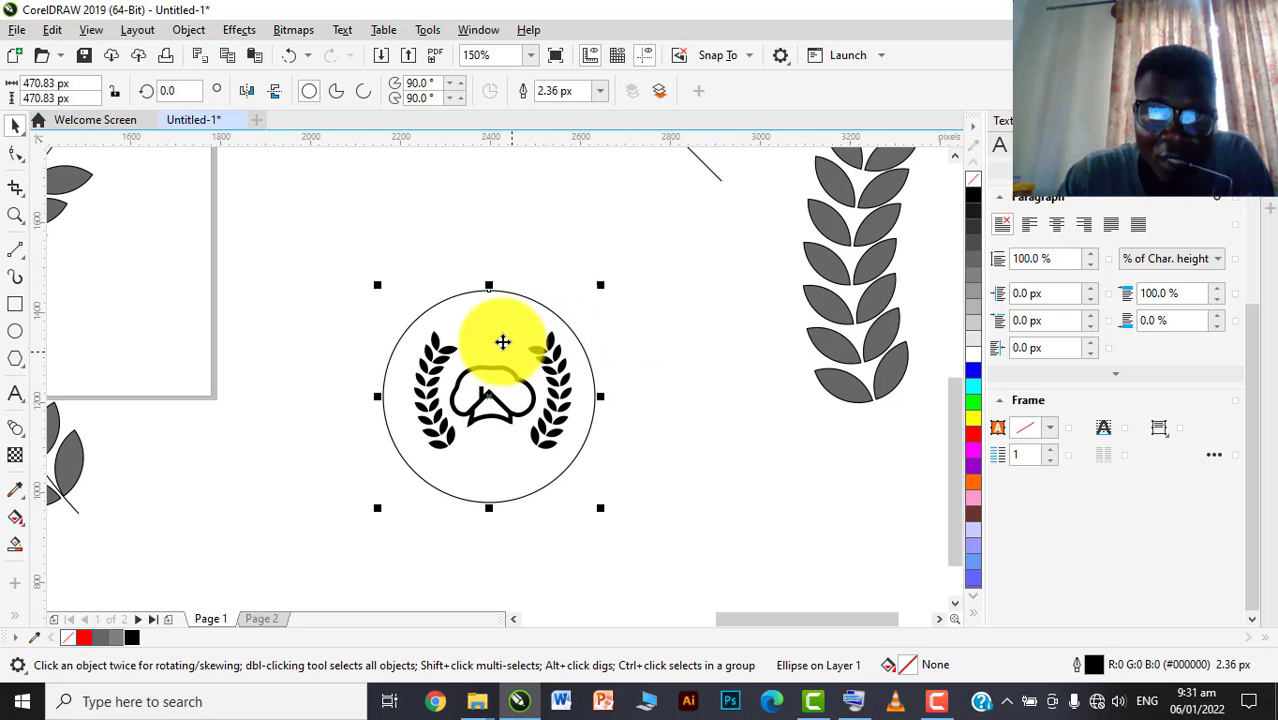
Examine how the black hat and wheat emblem sits inside the circle
{"action": "scroll", "coordinate": [515, 372], "scroll_direction": "down", "scroll_amount": 3}
{"action": "scroll", "coordinate": [250, 198], "scroll_direction": "up", "scroll_amount": 3}
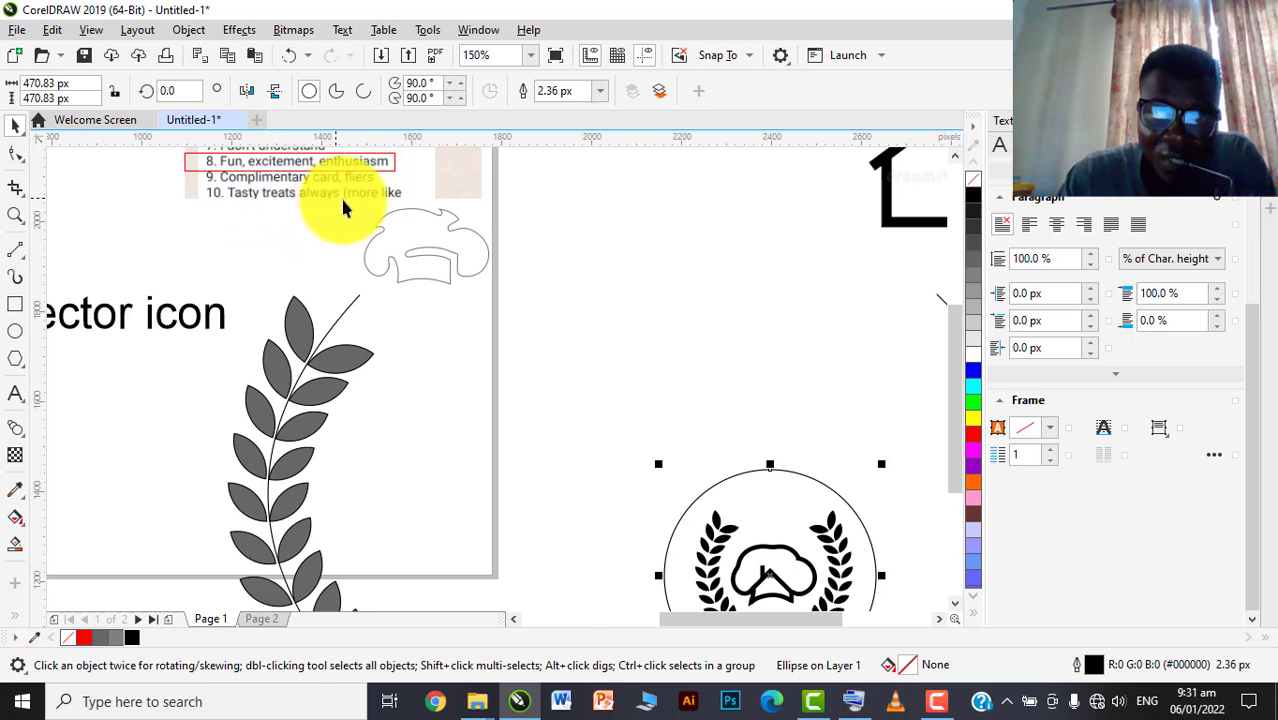
{"action": "scroll", "coordinate": [390, 205], "scroll_direction": "down", "scroll_amount": 3}
{"action": "left_click", "coordinate": [585, 285]}
{"action": "scroll", "coordinate": [588, 385], "scroll_direction": "up", "scroll_amount": 3}
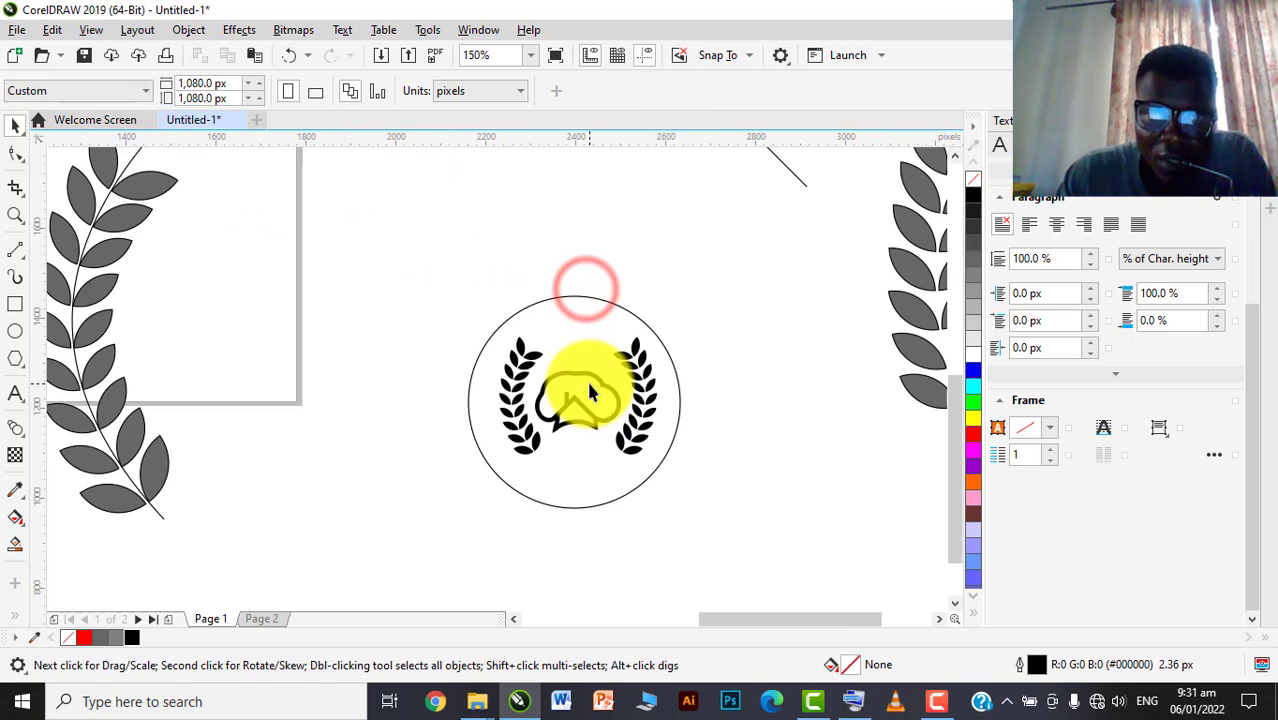
{"action": "left_click_drag", "start_coordinate": [727, 310], "coordinate": [463, 472]}
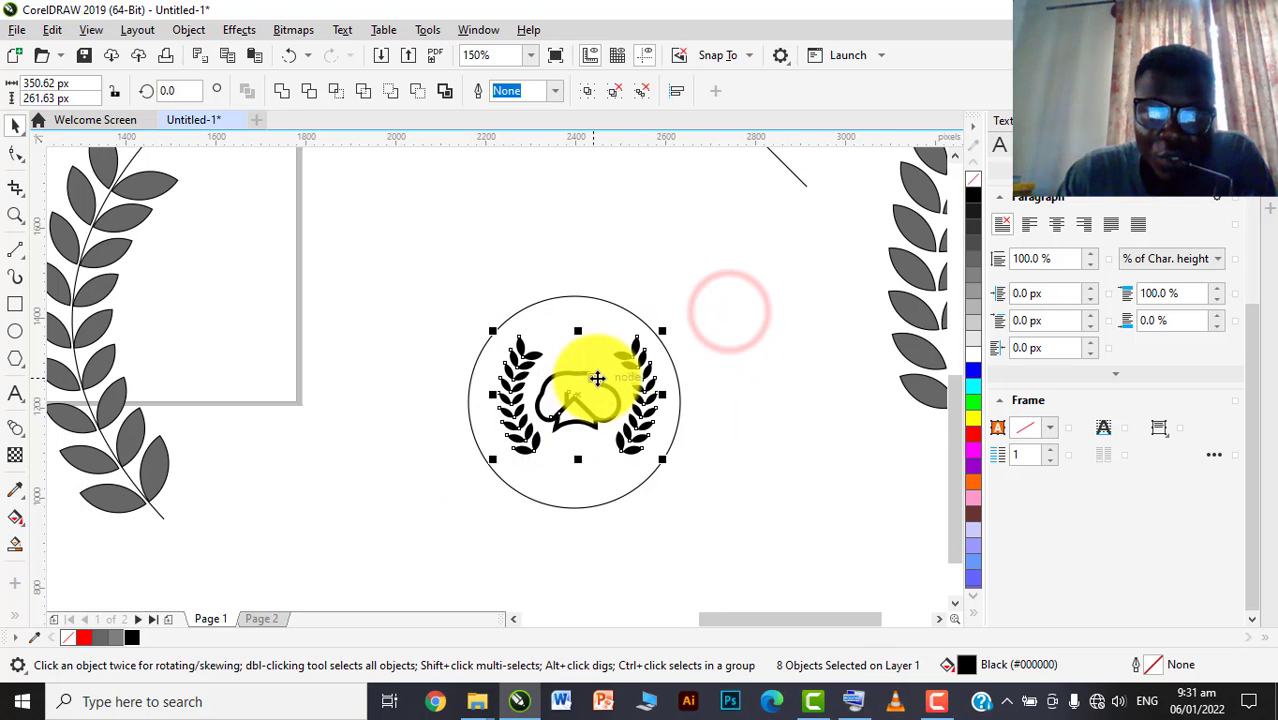
{"action": "scroll", "coordinate": [580, 405], "scroll_direction": "up", "scroll_amount": 2}
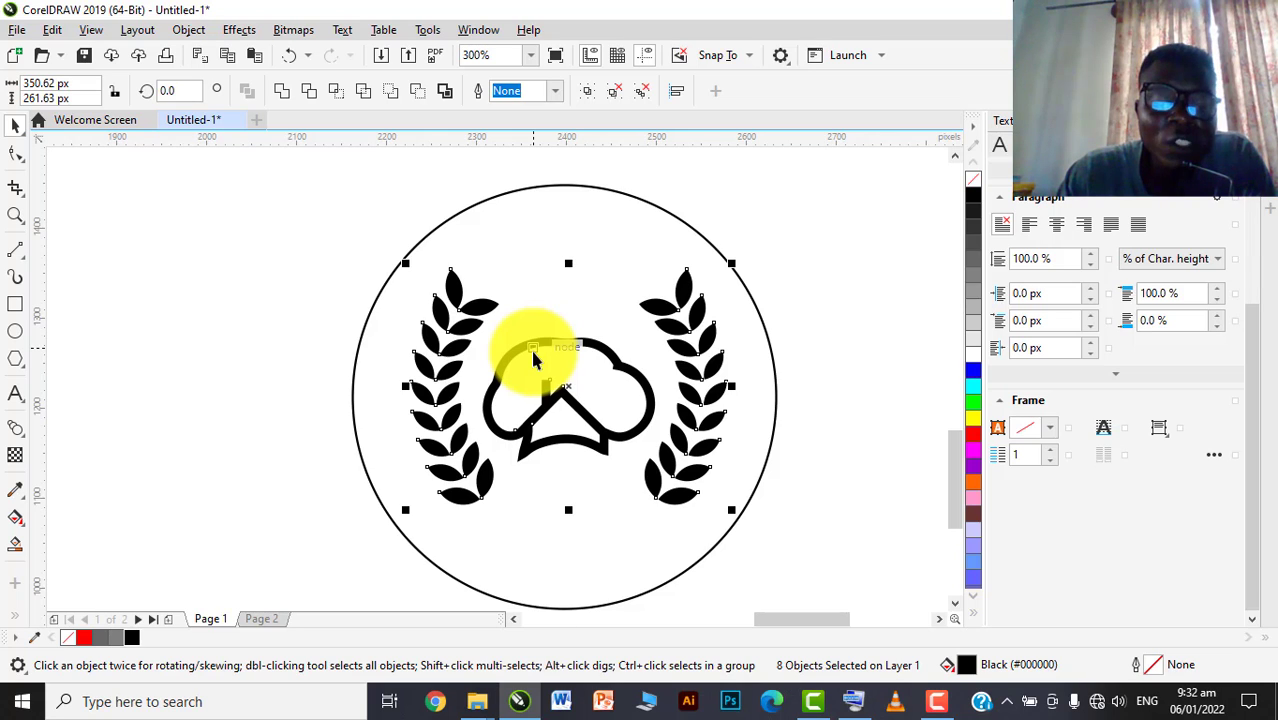
{"action": "left_click_drag", "start_coordinate": [530, 346], "coordinate": [556, 326]}
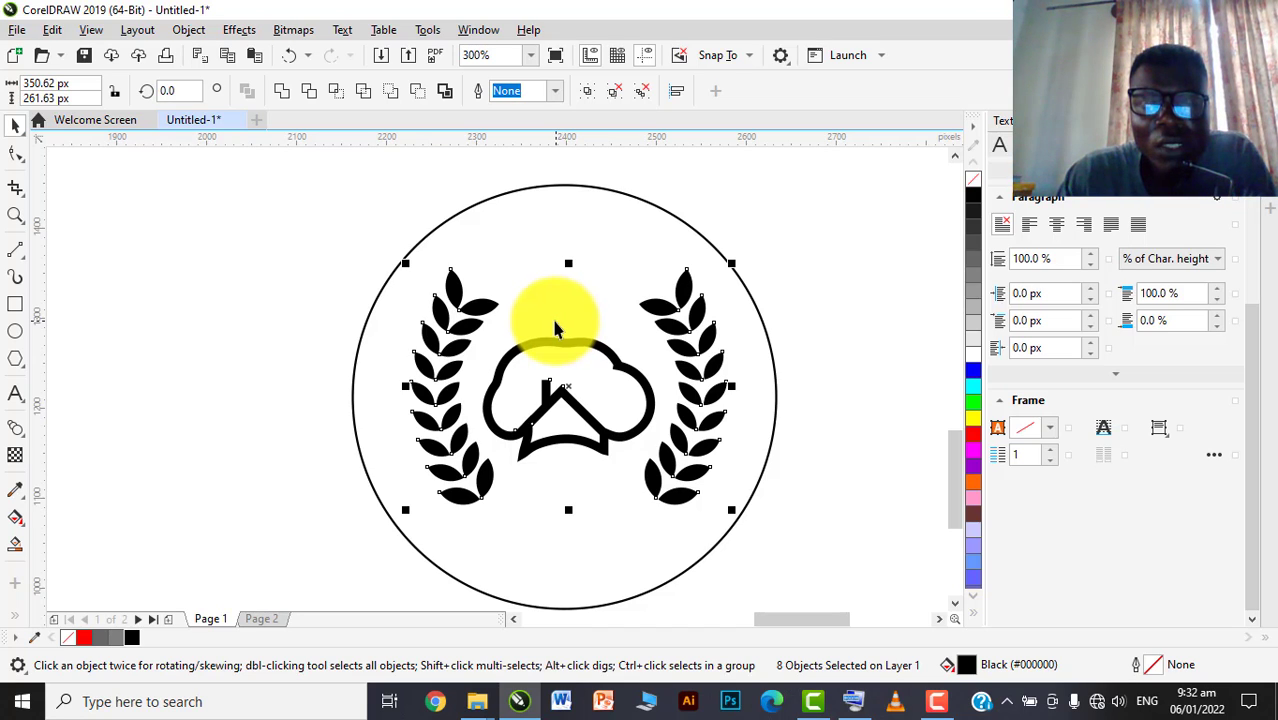
{"action": "left_click", "coordinate": [327, 274]}
{"action": "scroll", "coordinate": [449, 300], "scroll_direction": "down", "scroll_amount": 2}
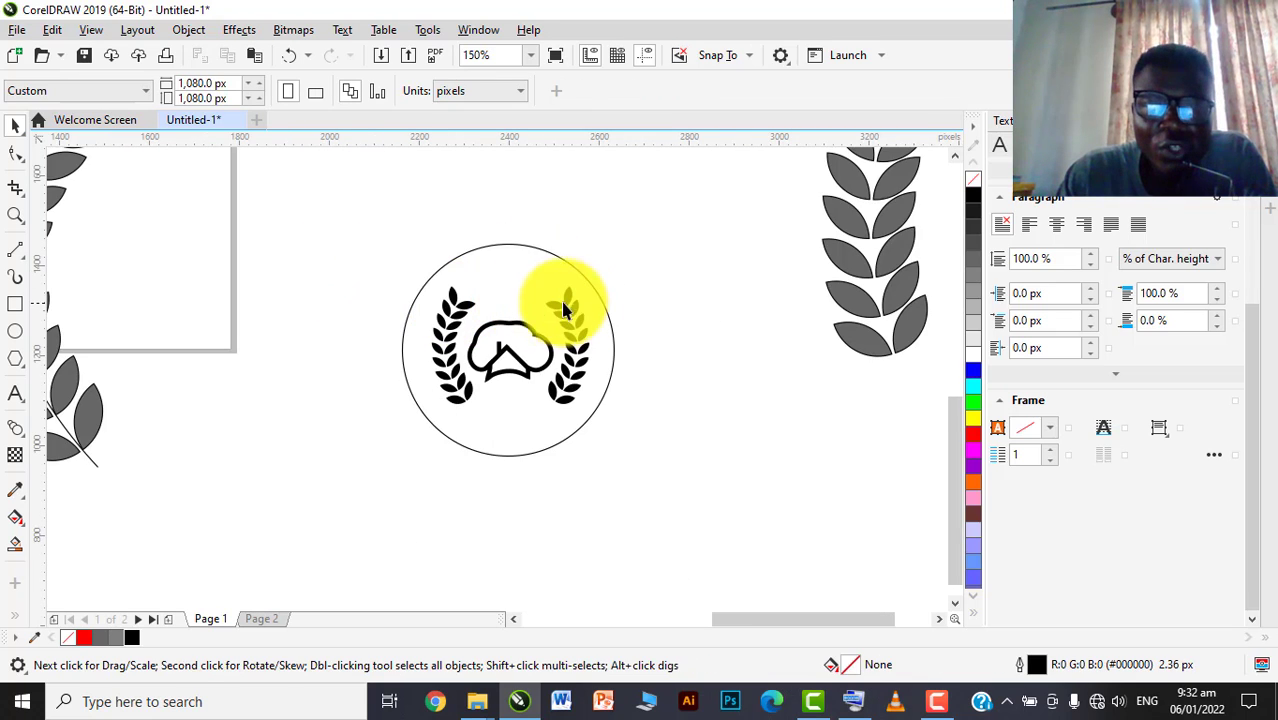
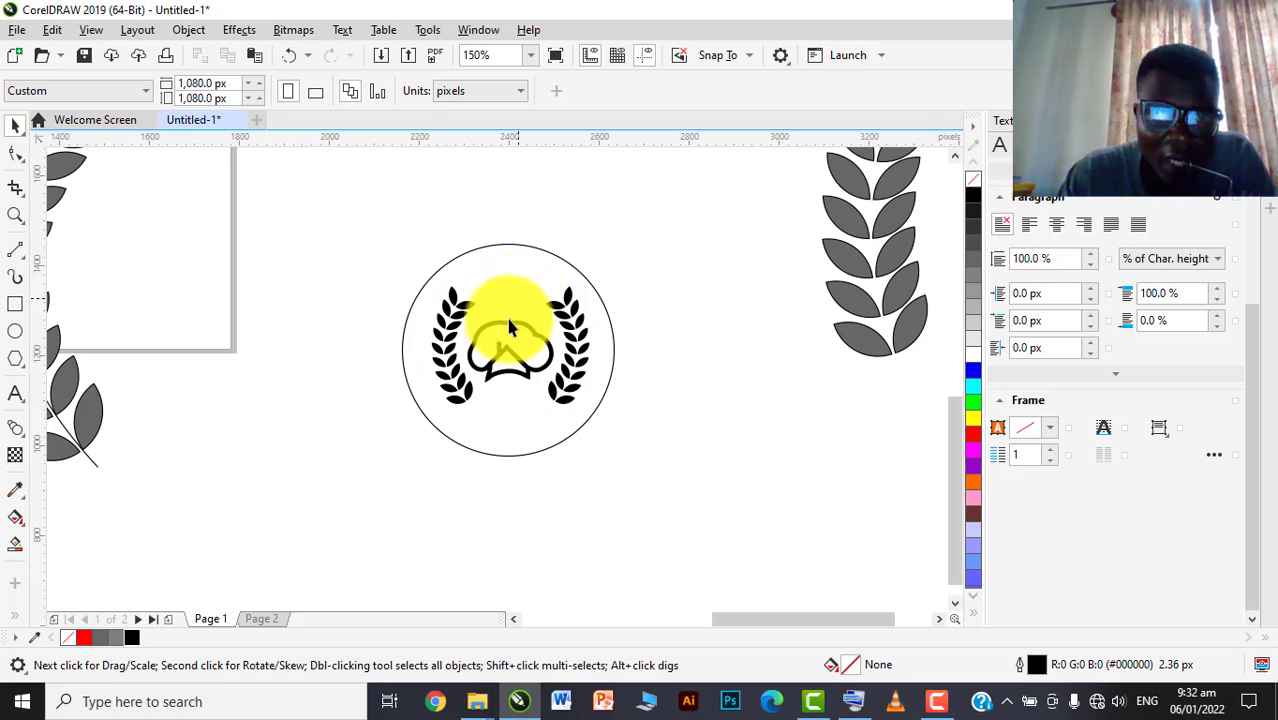
Switch to the New Bluetooth folder in File Explorer and bring the "just baked." logo reference image into CorelDRAW beside the circle
{"action": "left_click", "coordinate": [468, 695]}
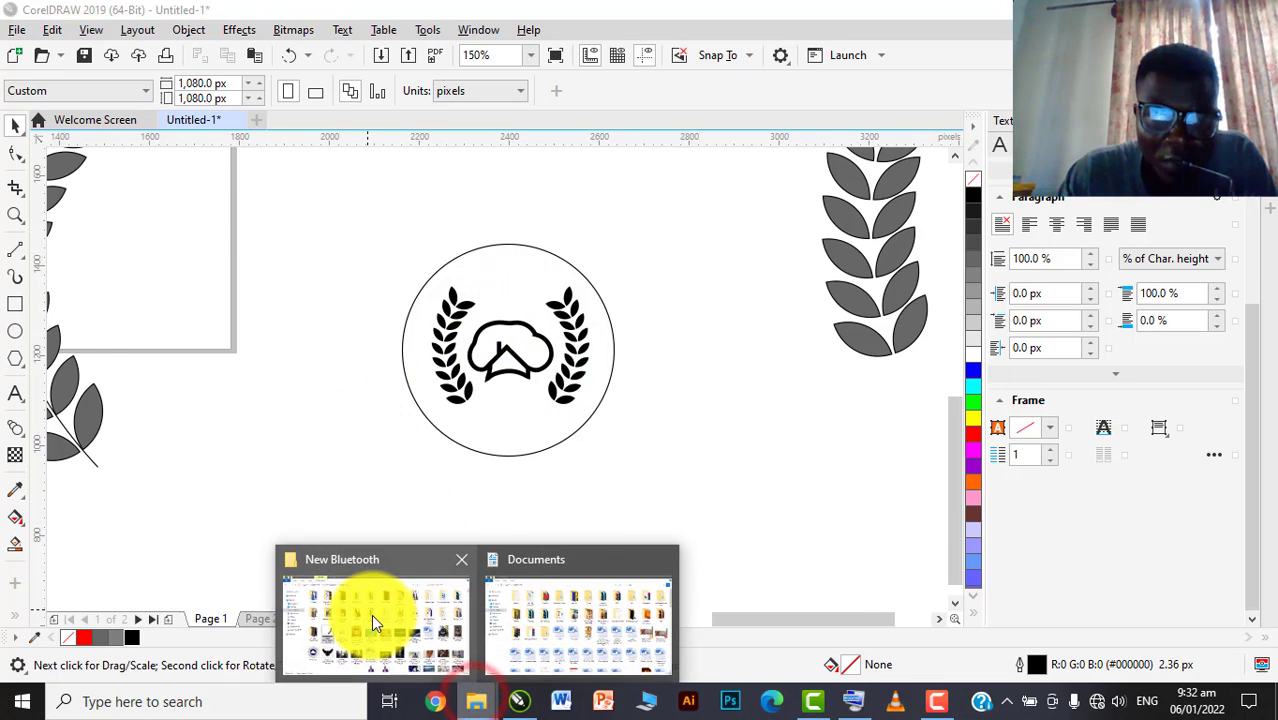
{"action": "left_click", "coordinate": [371, 614]}
{"action": "scroll", "coordinate": [456, 499], "scroll_direction": "down", "scroll_amount": 5}
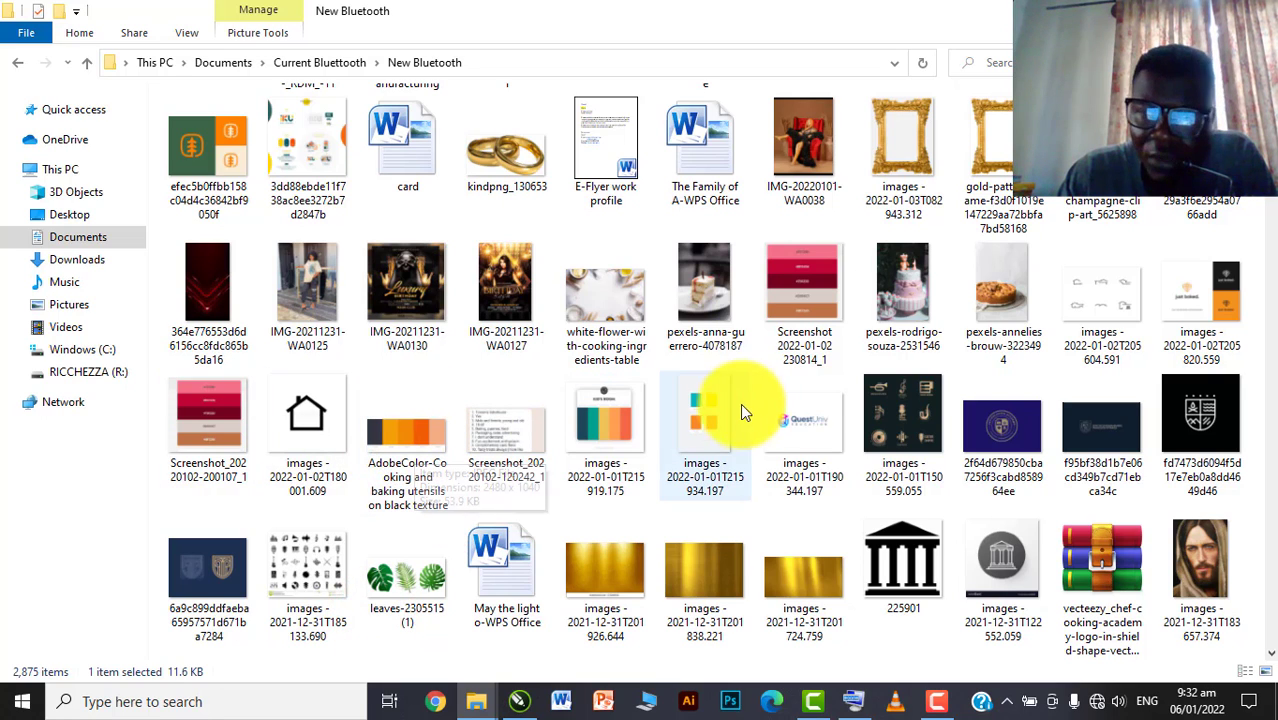
{"action": "left_click", "coordinate": [1214, 313]}
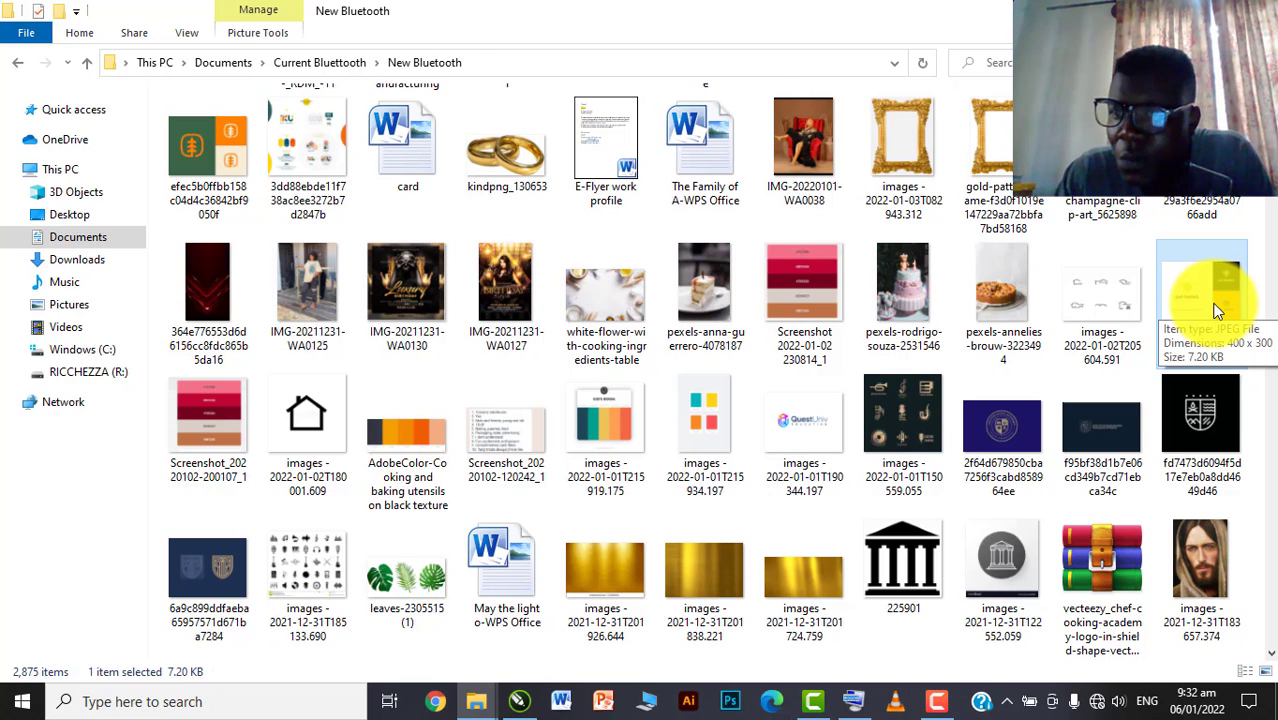
{"action": "left_click_drag", "start_coordinate": [1214, 313], "coordinate": [798, 402]}
{"action": "scroll", "coordinate": [747, 388], "scroll_direction": "up", "scroll_amount": 1}
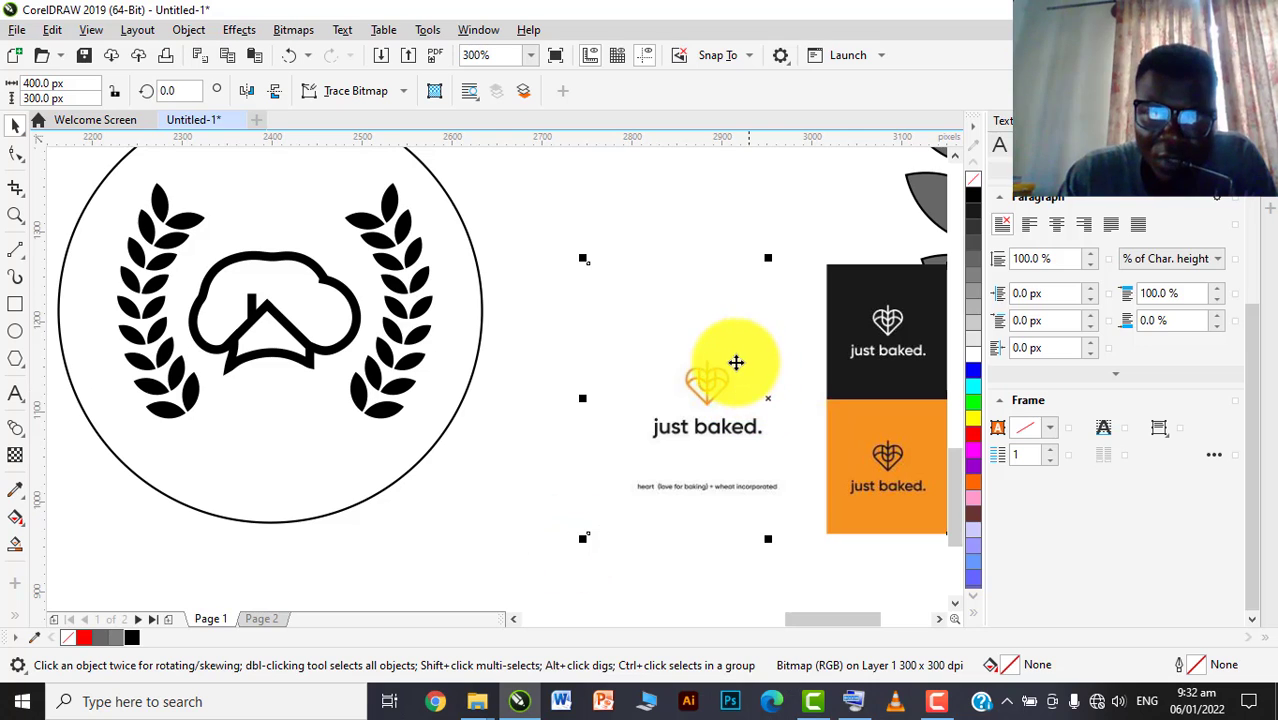
{"action": "scroll", "coordinate": [727, 366], "scroll_direction": "down", "scroll_amount": 1}
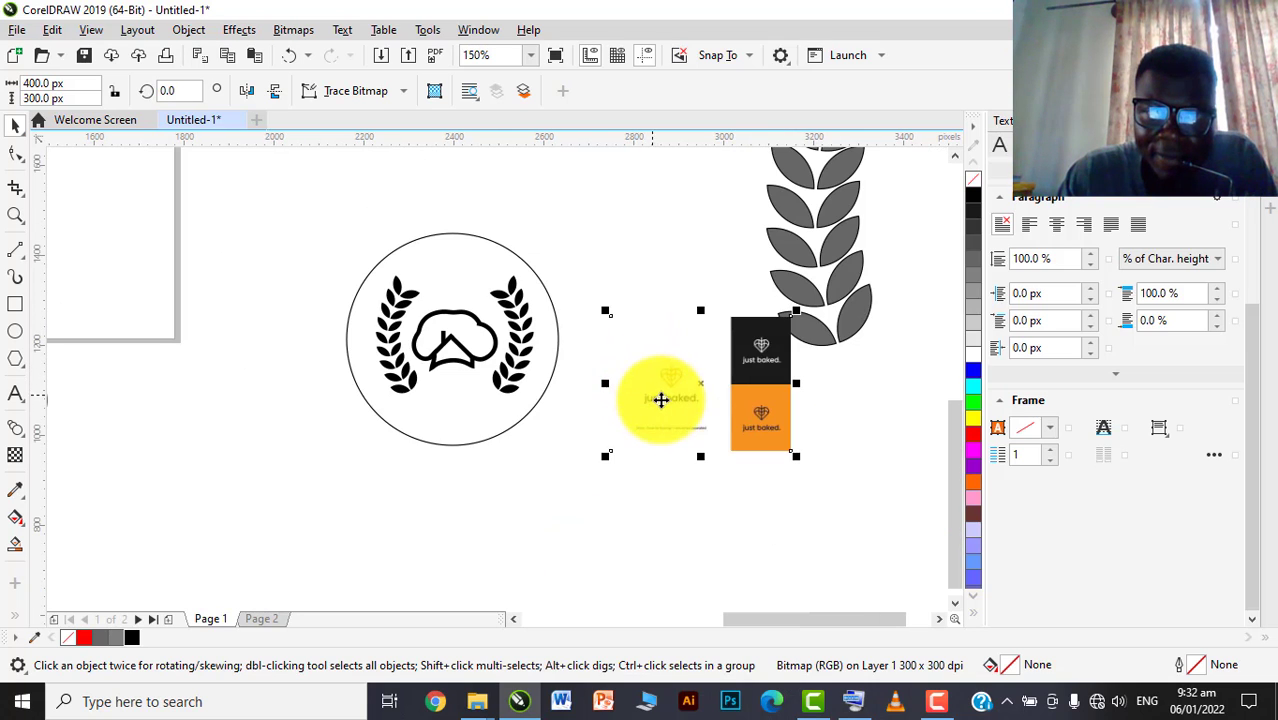
Draw a swatch rectangle about 181 by 102 px between the circle and the reference image
{"action": "left_click", "coordinate": [15, 304]}
{"action": "left_click_drag", "start_coordinate": [538, 211], "coordinate": [630, 266]}
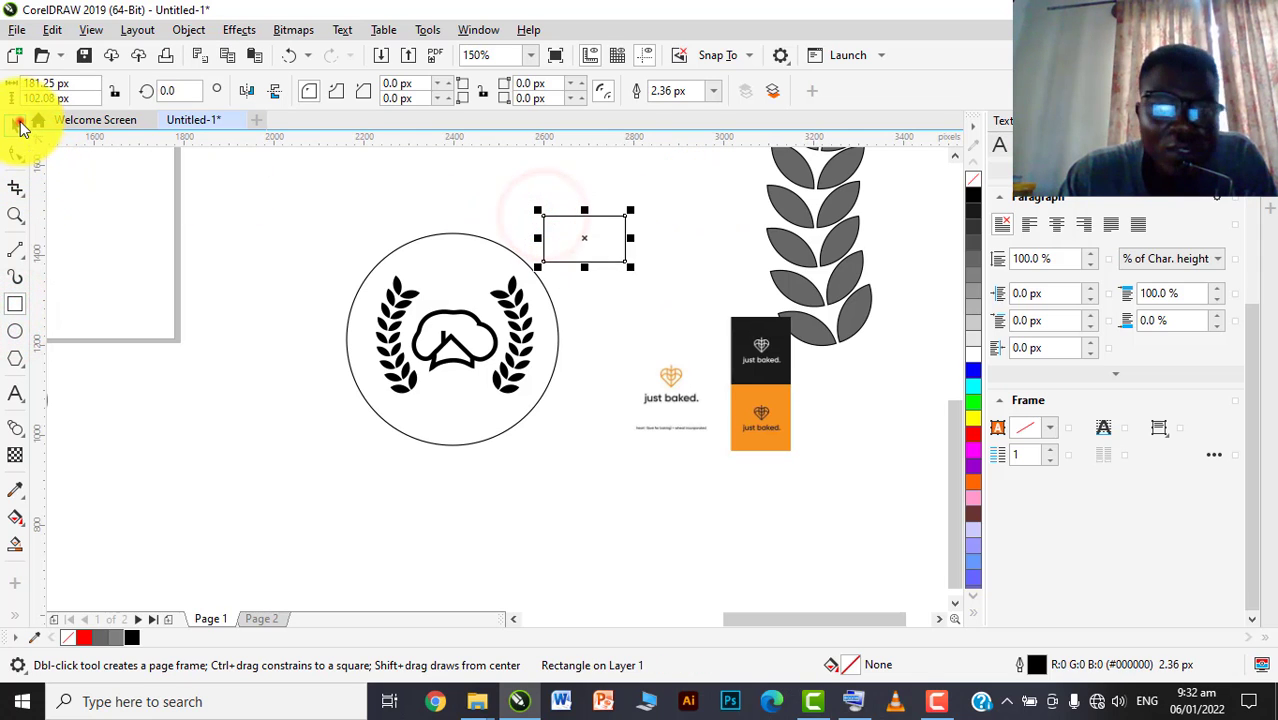
{"action": "left_click", "coordinate": [15, 124]}
Sample the dark #191919 from the reference image and fill both the swatch rectangle and the circle with it
{"action": "left_click", "coordinate": [15, 490]}
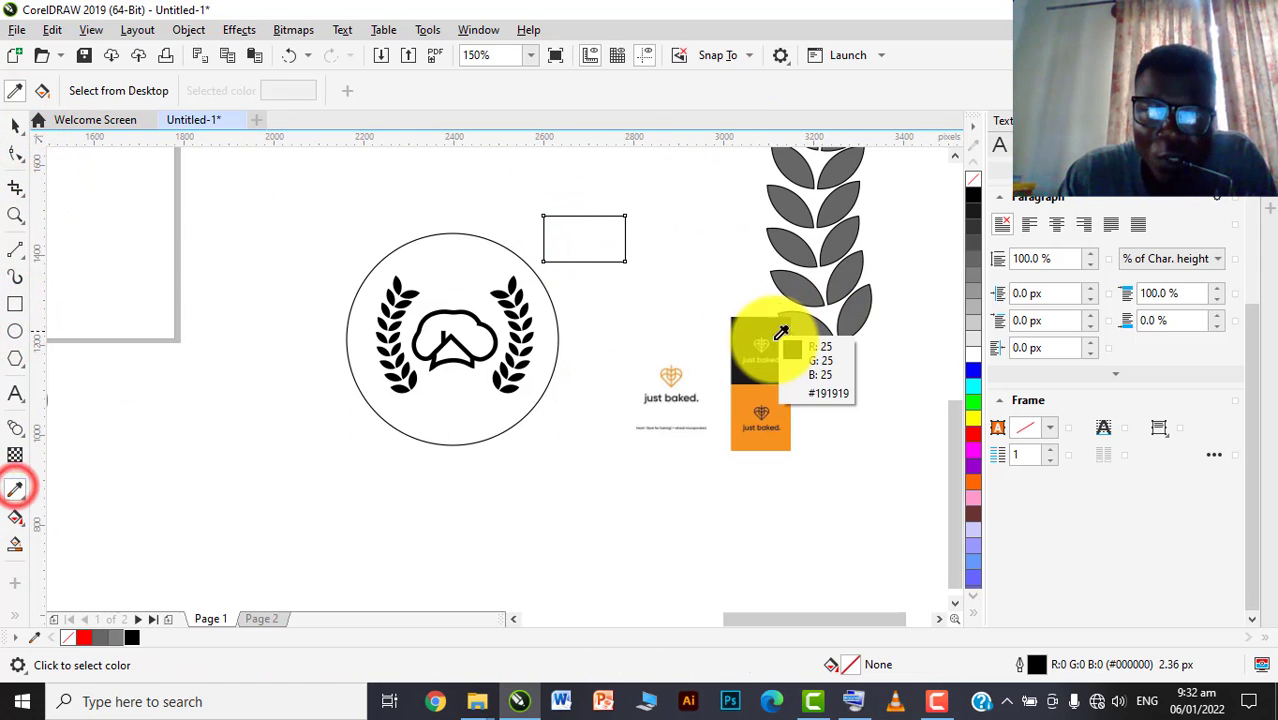
{"action": "left_click", "coordinate": [757, 325]}
{"action": "scroll", "coordinate": [585, 237], "scroll_direction": "up", "scroll_amount": 4}
{"action": "left_click", "coordinate": [585, 242]}
{"action": "scroll", "coordinate": [598, 245], "scroll_direction": "down", "scroll_amount": 4}
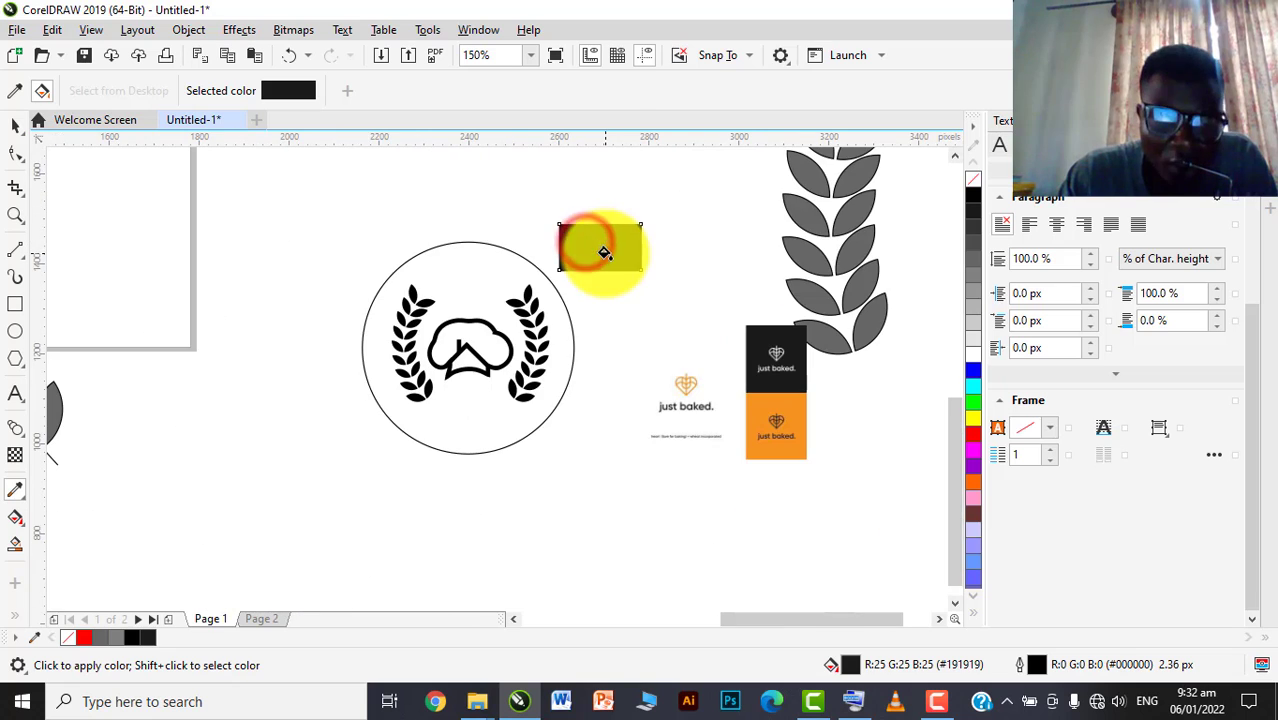
{"action": "key", "text": "space"}
{"action": "left_click", "coordinate": [465, 278]}
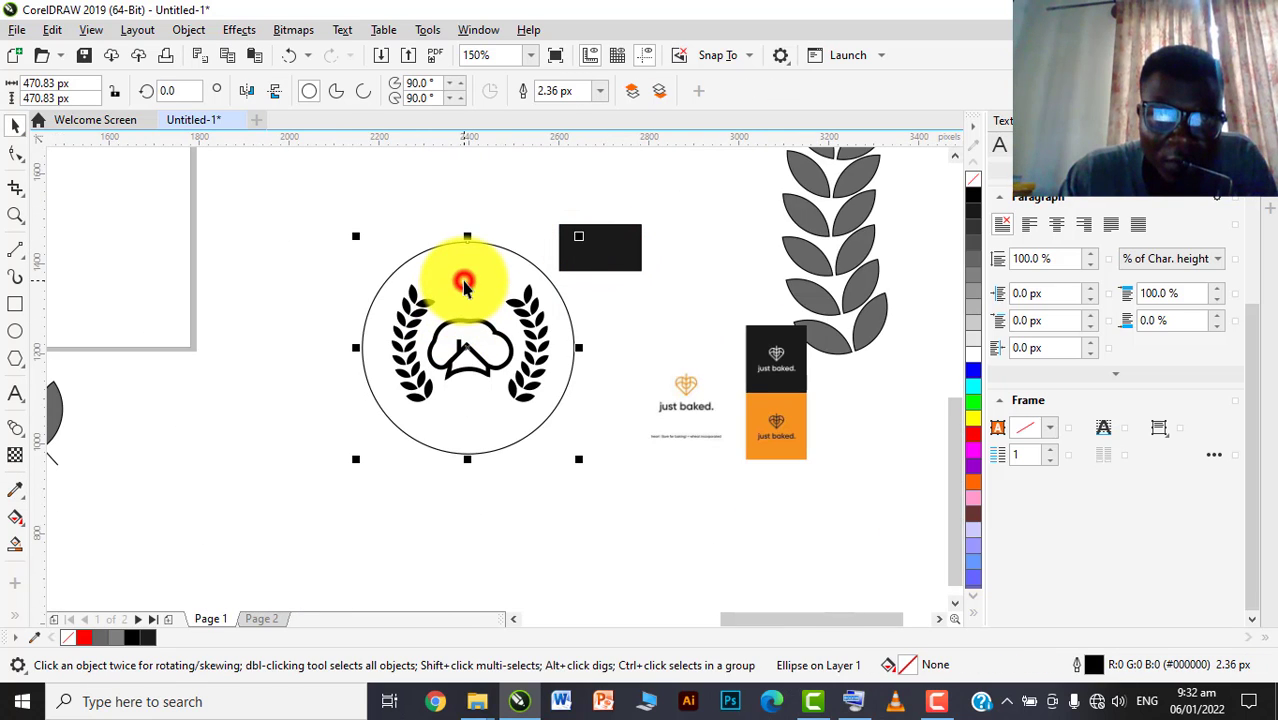
{"action": "left_click", "coordinate": [140, 637]}
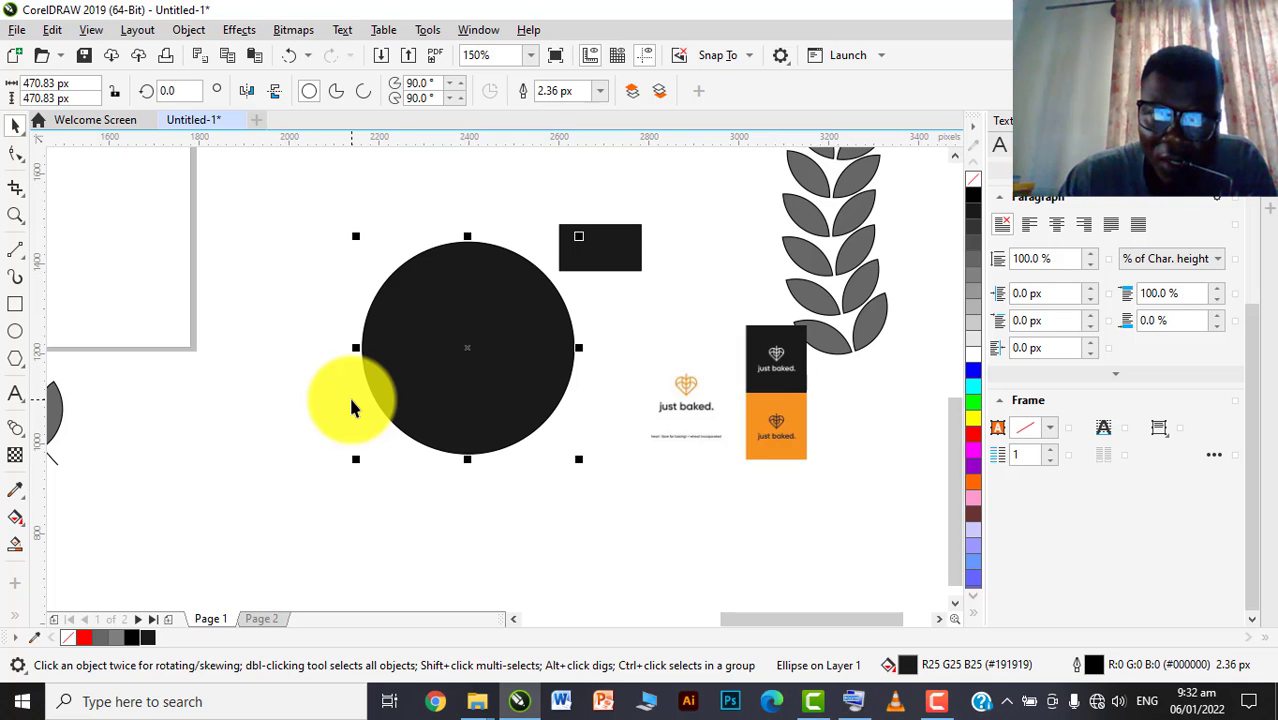
Try to place the dark circle behind the emblem with the Behind order option
{"action": "right_click", "coordinate": [495, 295]}
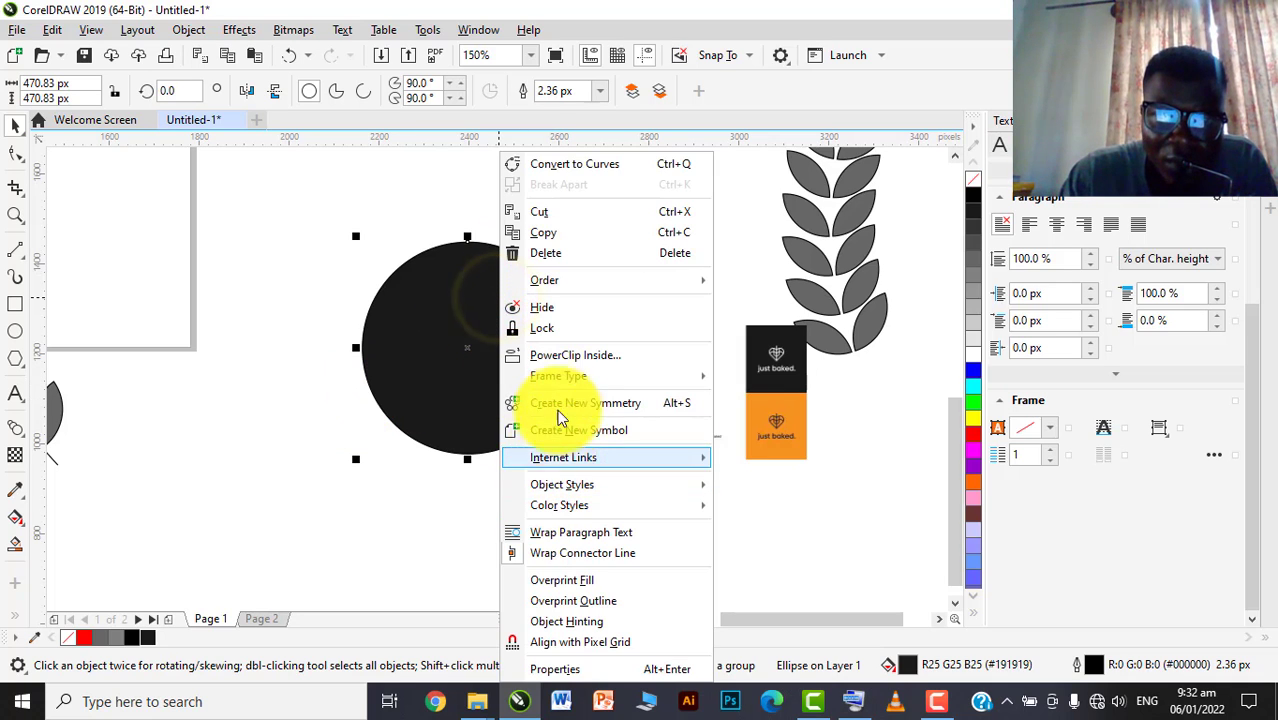
{"action": "left_click", "coordinate": [545, 280]}
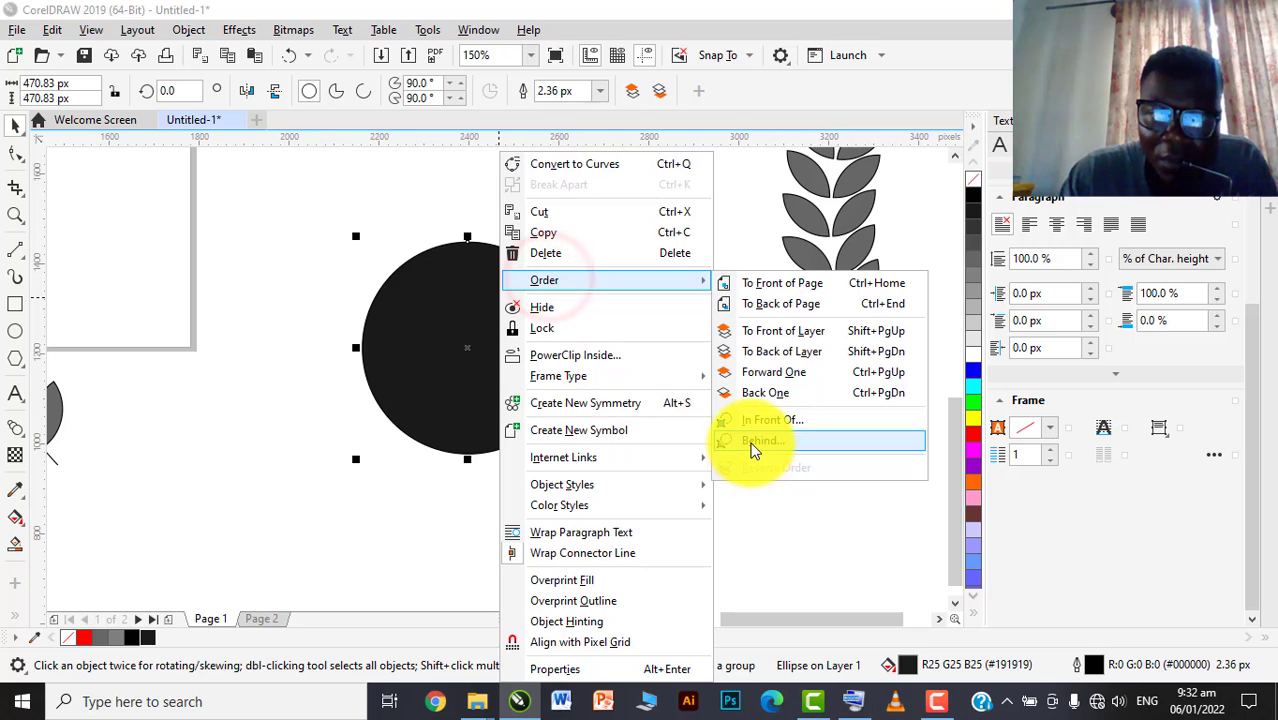
{"action": "left_click", "coordinate": [755, 450]}
{"action": "left_click", "coordinate": [606, 411]}
{"action": "left_click", "coordinate": [601, 406]}
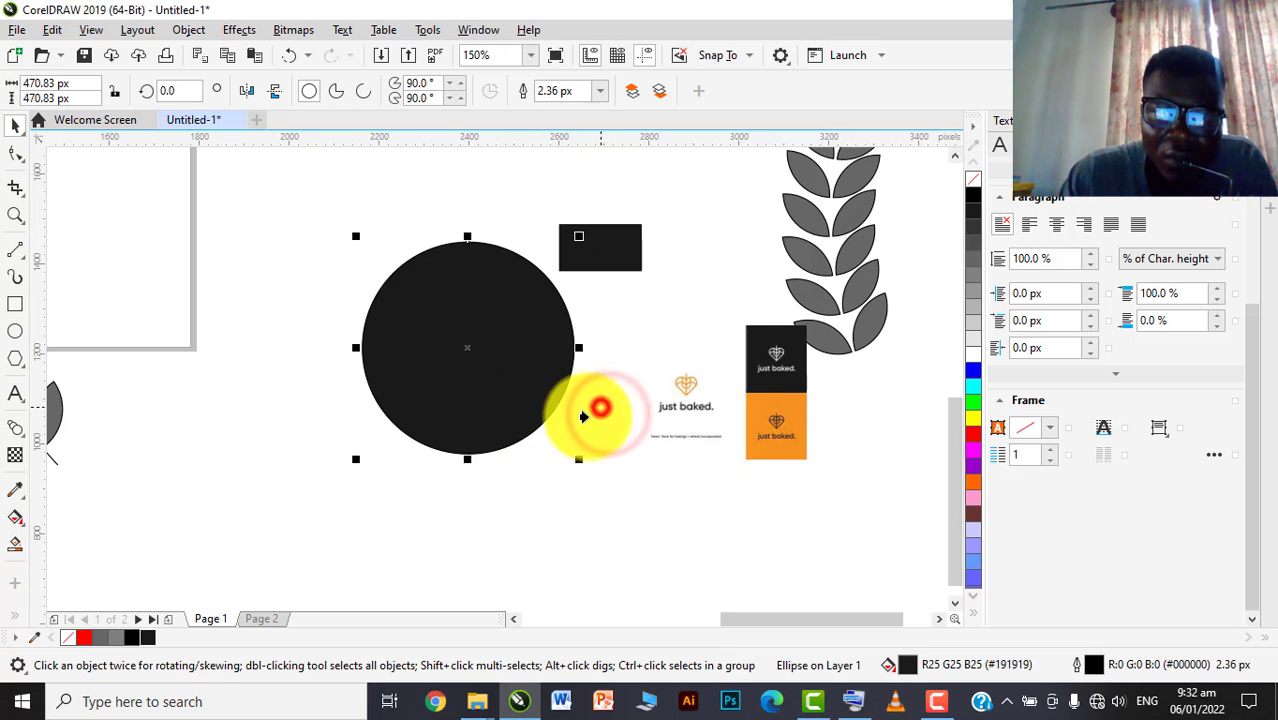
{"action": "left_click", "coordinate": [589, 321]}
{"action": "left_click", "coordinate": [665, 404]}
Send the dark circle to the back of the layer and deselect it
{"action": "right_click", "coordinate": [517, 362]}
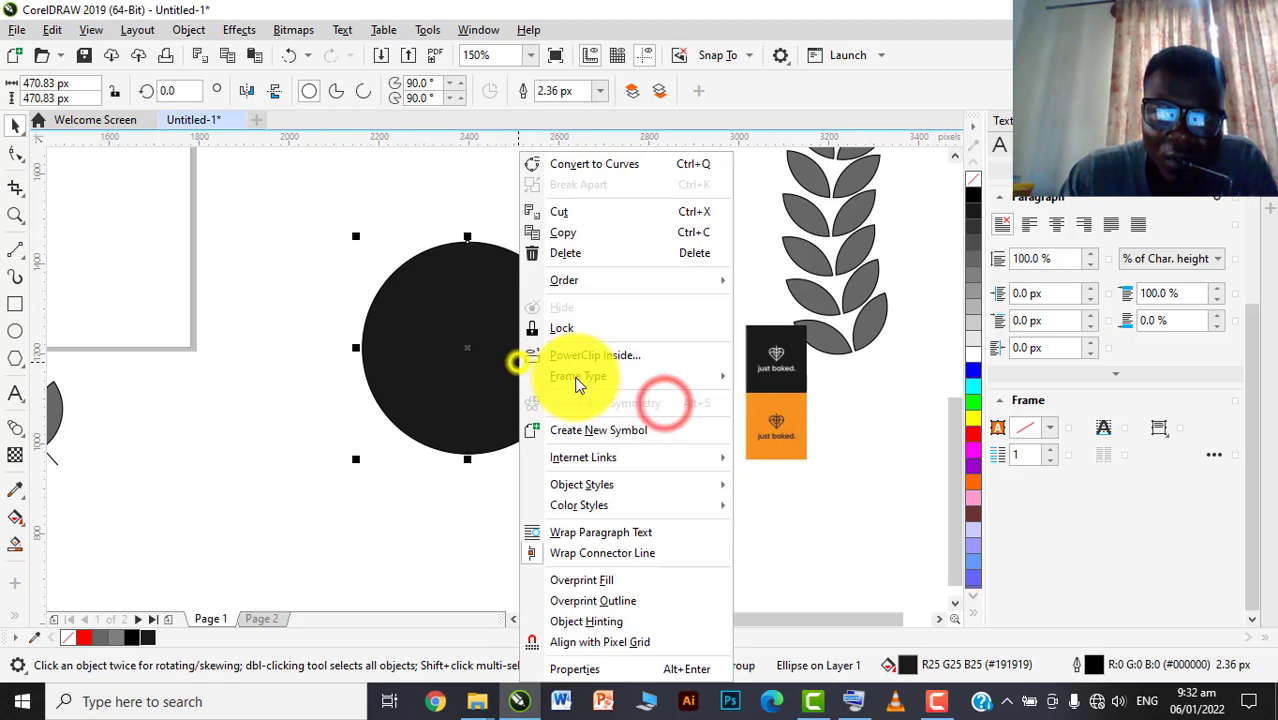
{"action": "left_click", "coordinate": [585, 280]}
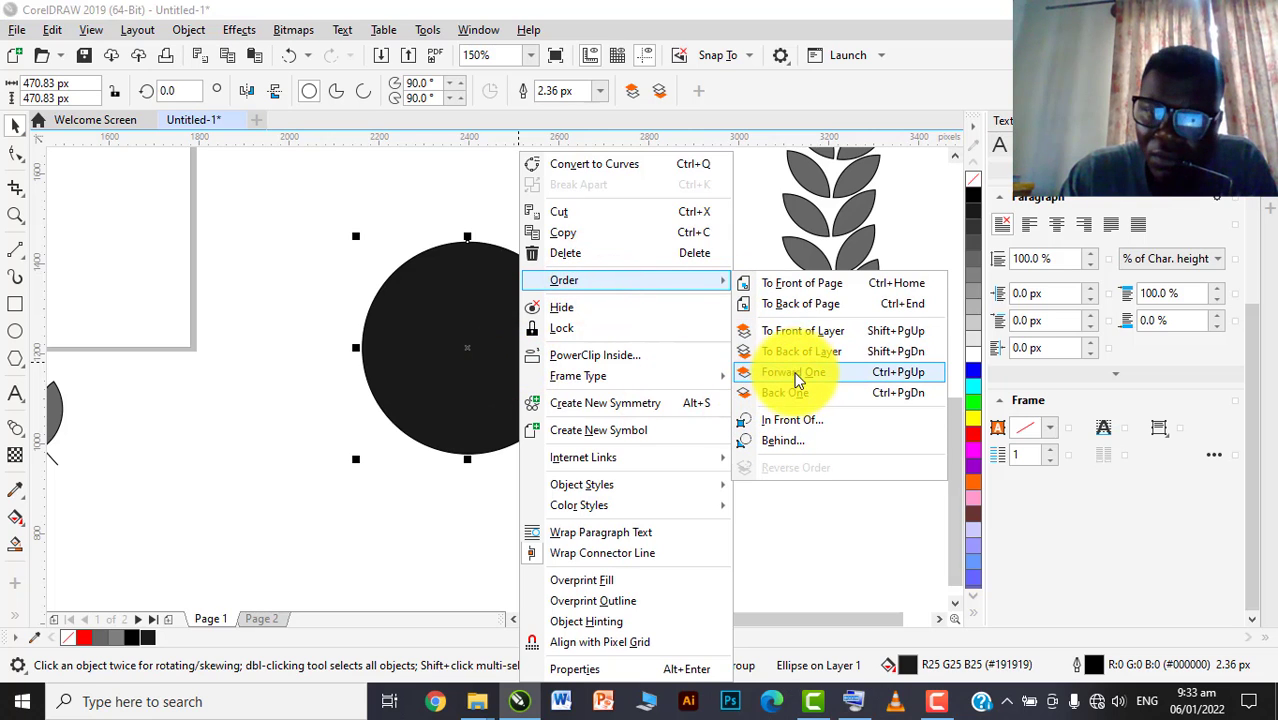
{"action": "left_click", "coordinate": [798, 351]}
{"action": "left_click", "coordinate": [289, 406]}
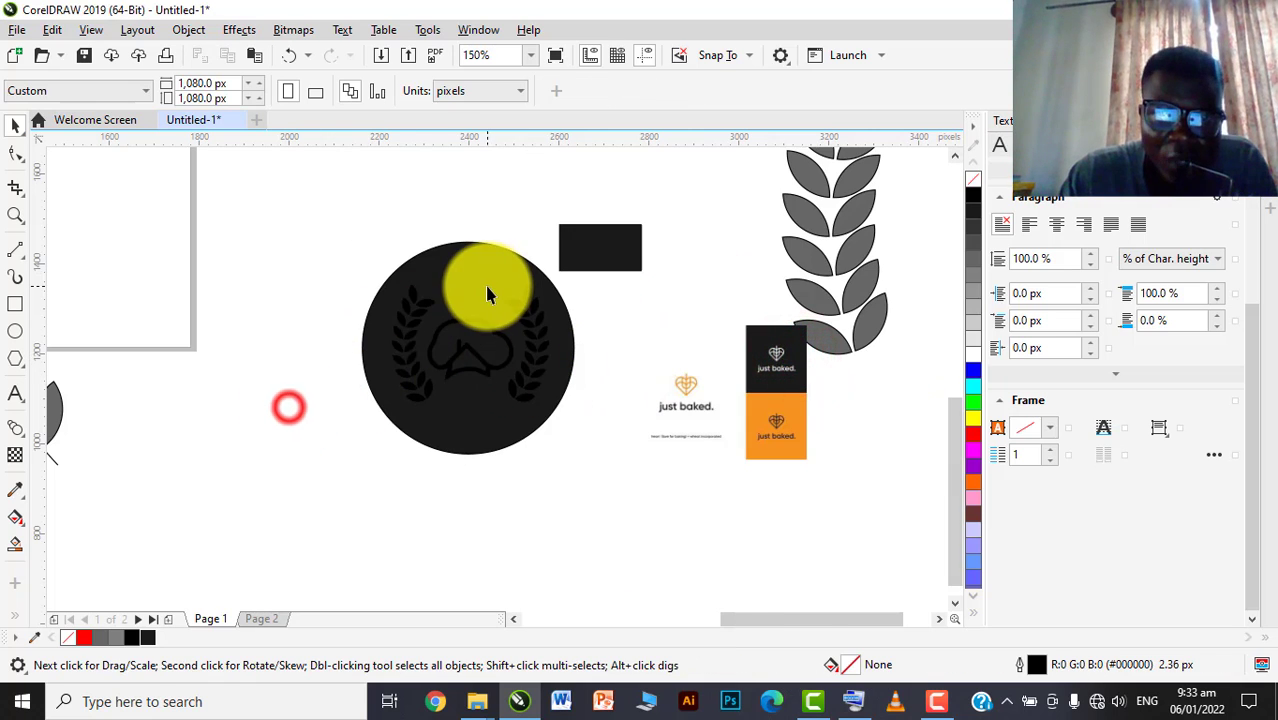
Sample the orange #F69220 from the reference image and apply it to the left slope of the emblem's roof
{"action": "scroll", "coordinate": [487, 293], "scroll_direction": "up", "scroll_amount": 2}
{"action": "left_click_drag", "start_coordinate": [203, 265], "coordinate": [660, 570]}
{"action": "scroll", "coordinate": [588, 428], "scroll_direction": "down", "scroll_amount": 2}
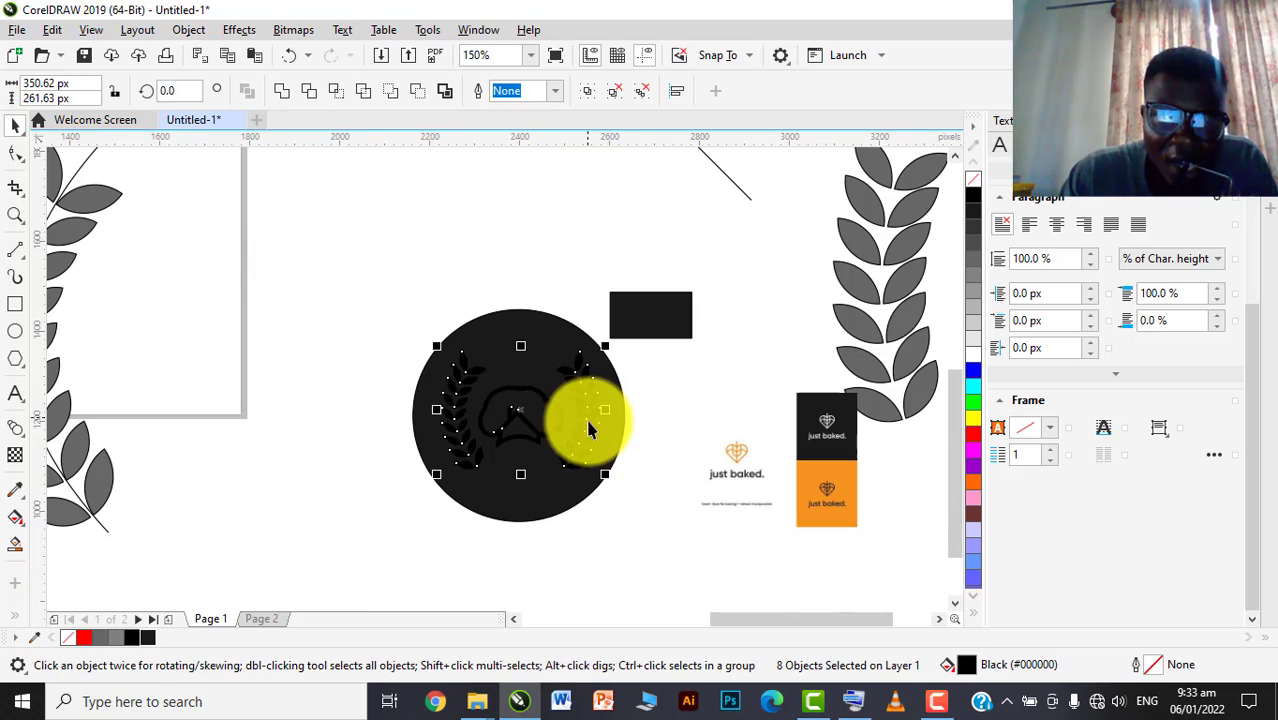
{"action": "left_click", "coordinate": [14, 497]}
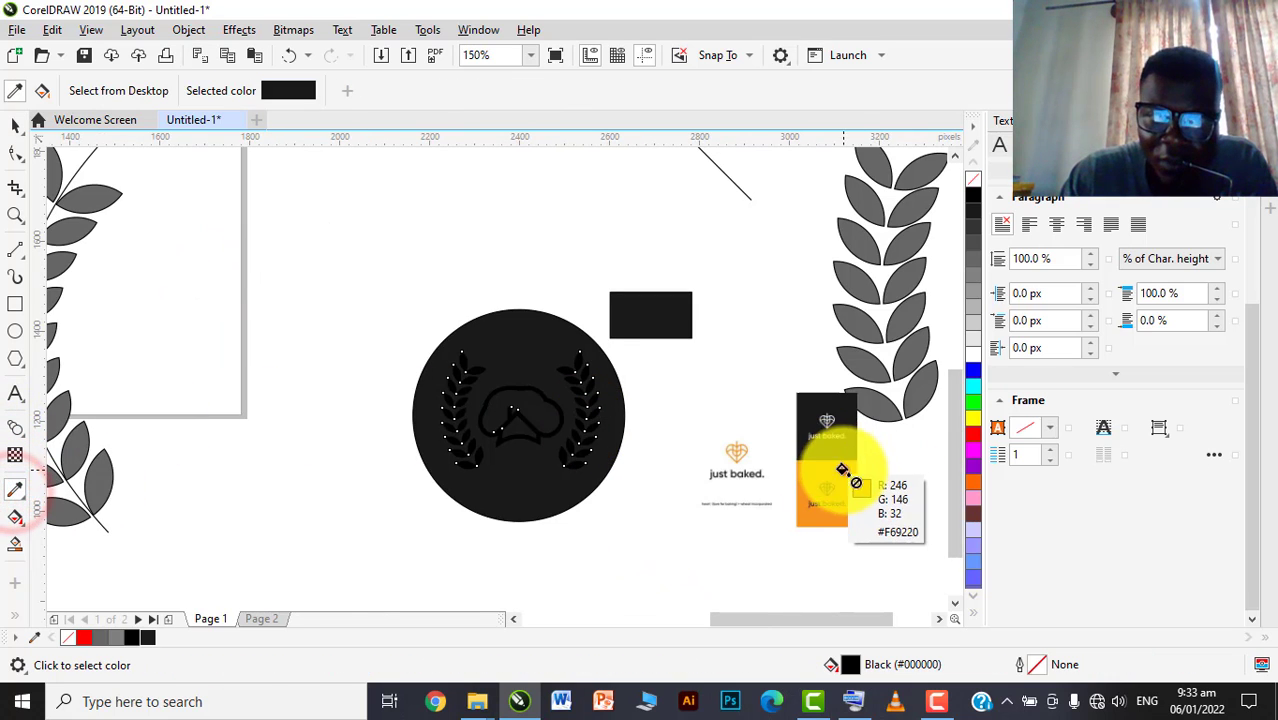
{"action": "left_click", "coordinate": [827, 471]}
{"action": "scroll", "coordinate": [499, 386], "scroll_direction": "up", "scroll_amount": 4}
{"action": "left_click", "coordinate": [523, 435]}
{"action": "scroll", "coordinate": [520, 440], "scroll_direction": "down", "scroll_amount": 3}
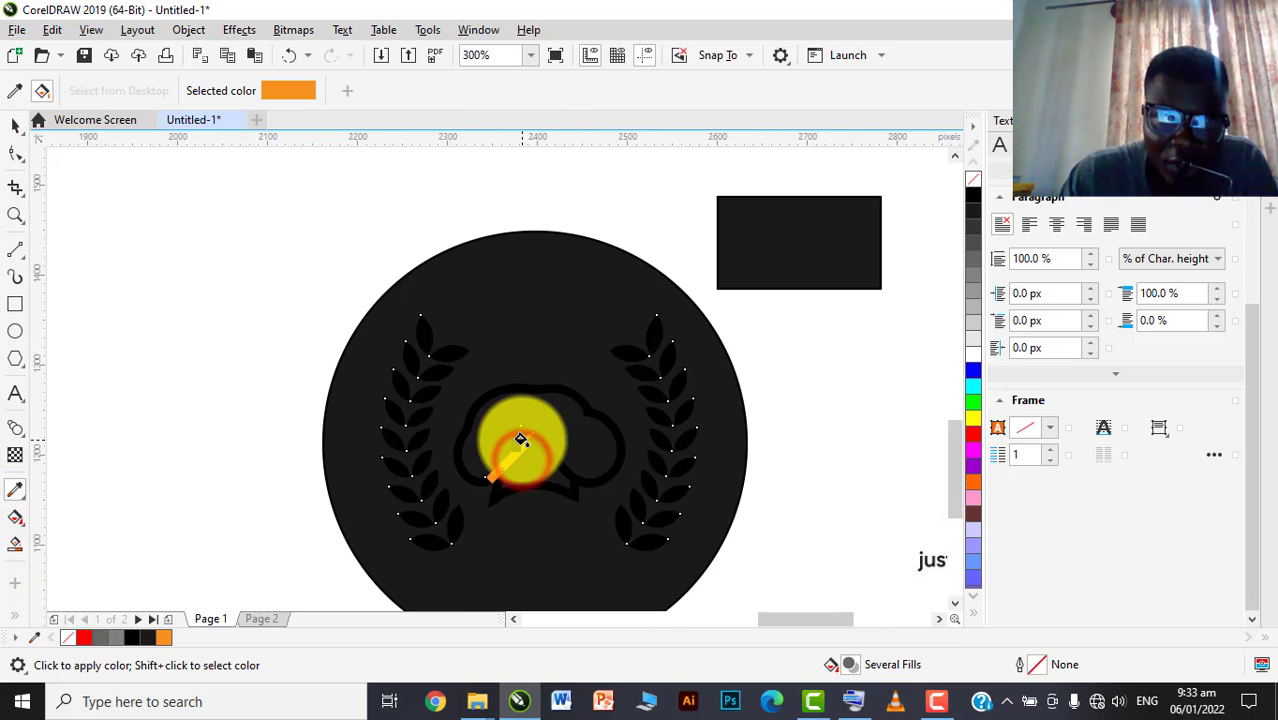
{"action": "key", "text": "space"}
{"action": "scroll", "coordinate": [538, 390], "scroll_direction": "down", "scroll_amount": 3}
{"action": "left_click", "coordinate": [630, 379]}
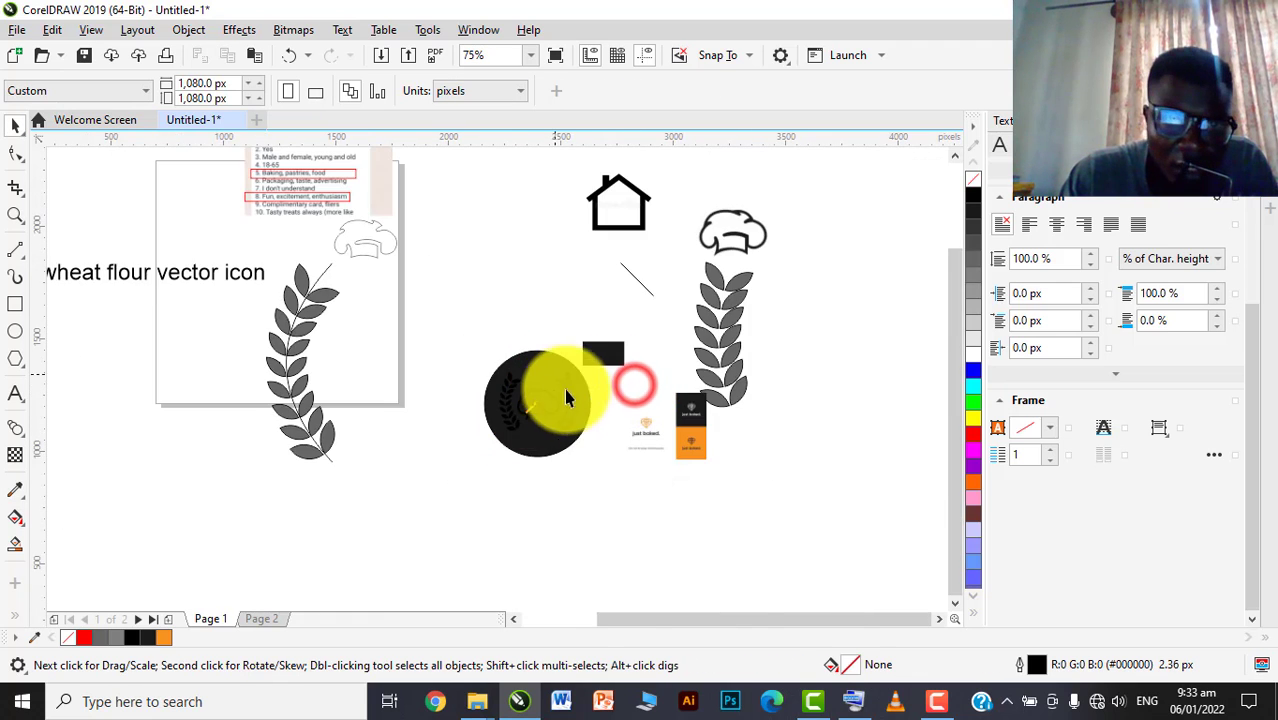
Fill the whole emblem, including the hat, roof, chimney and both wheat branches, with the orange #F69220
{"action": "scroll", "coordinate": [575, 390], "scroll_direction": "up", "scroll_amount": 3}
{"action": "left_click_drag", "start_coordinate": [177, 292], "coordinate": [660, 565]}
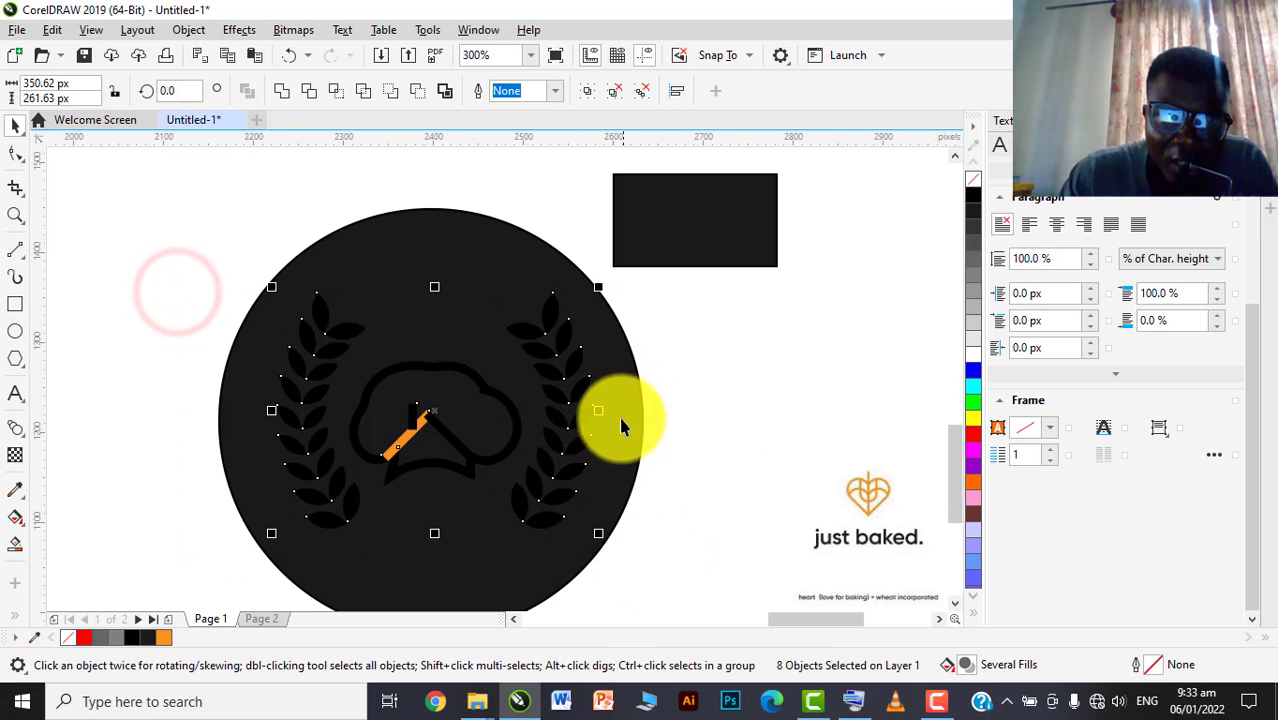
{"action": "scroll", "coordinate": [371, 414], "scroll_direction": "down", "scroll_amount": 2}
{"action": "left_click_drag", "start_coordinate": [350, 372], "coordinate": [610, 512]}
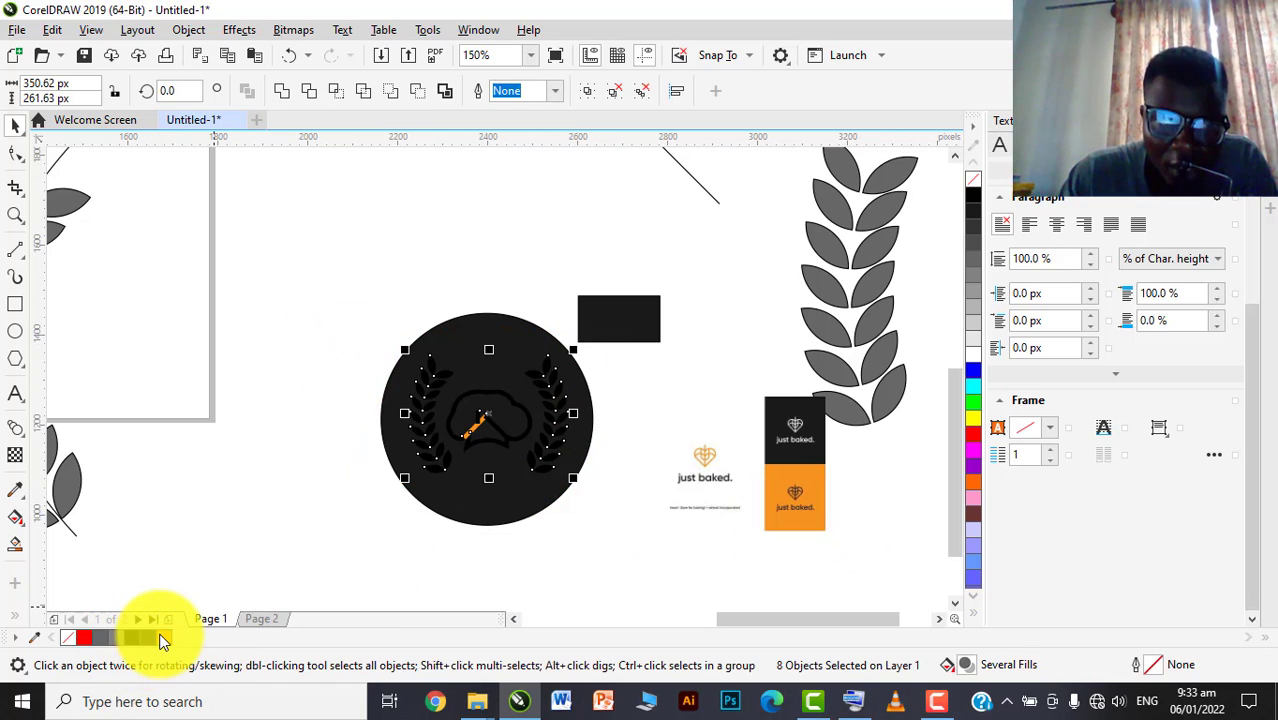
{"action": "left_click", "coordinate": [165, 639]}
{"action": "scroll", "coordinate": [500, 422], "scroll_direction": "up", "scroll_amount": 1}
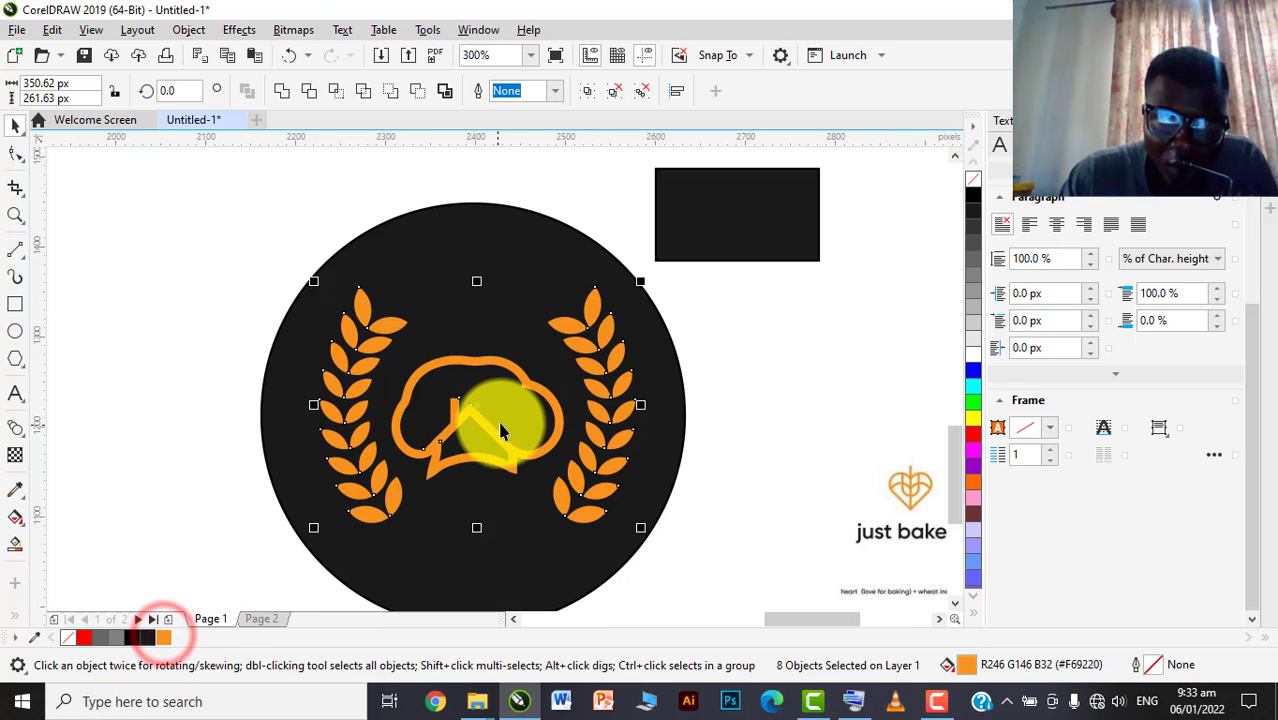
{"action": "left_click", "coordinate": [224, 379]}
{"action": "left_click_drag", "start_coordinate": [697, 348], "coordinate": [549, 407]}
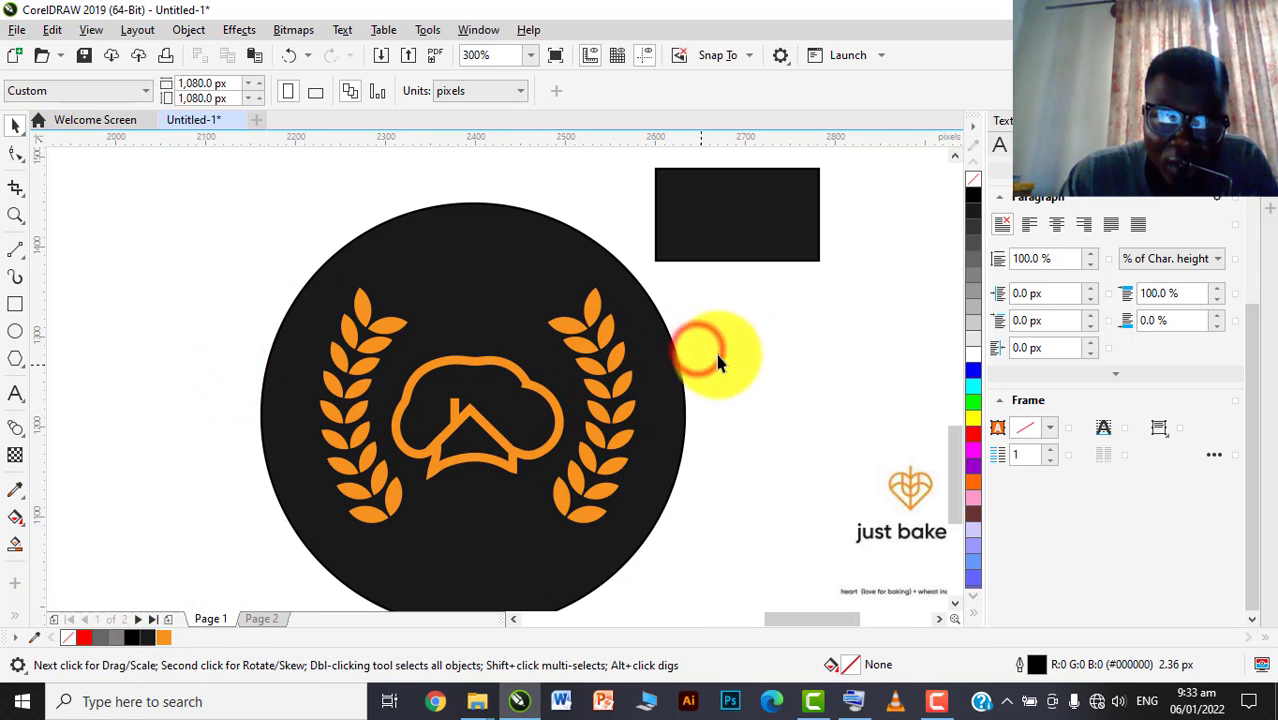
{"action": "left_click_drag", "start_coordinate": [746, 340], "coordinate": [428, 428]}
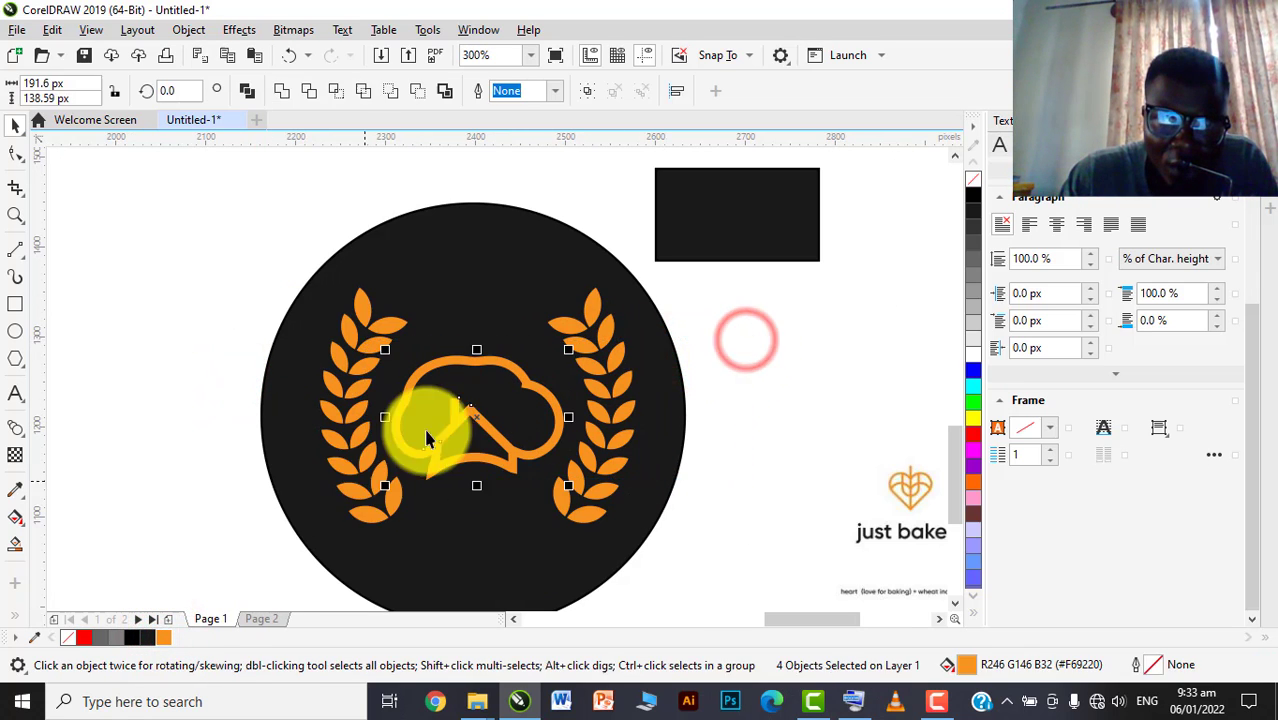
{"action": "left_click", "coordinate": [754, 395]}
Undo the emblem's orange fill, inspect the roof and chimney closely, and redo the fill
{"action": "key", "text": "ctrl+z"}
{"action": "scroll", "coordinate": [477, 419], "scroll_direction": "up", "scroll_amount": 2}
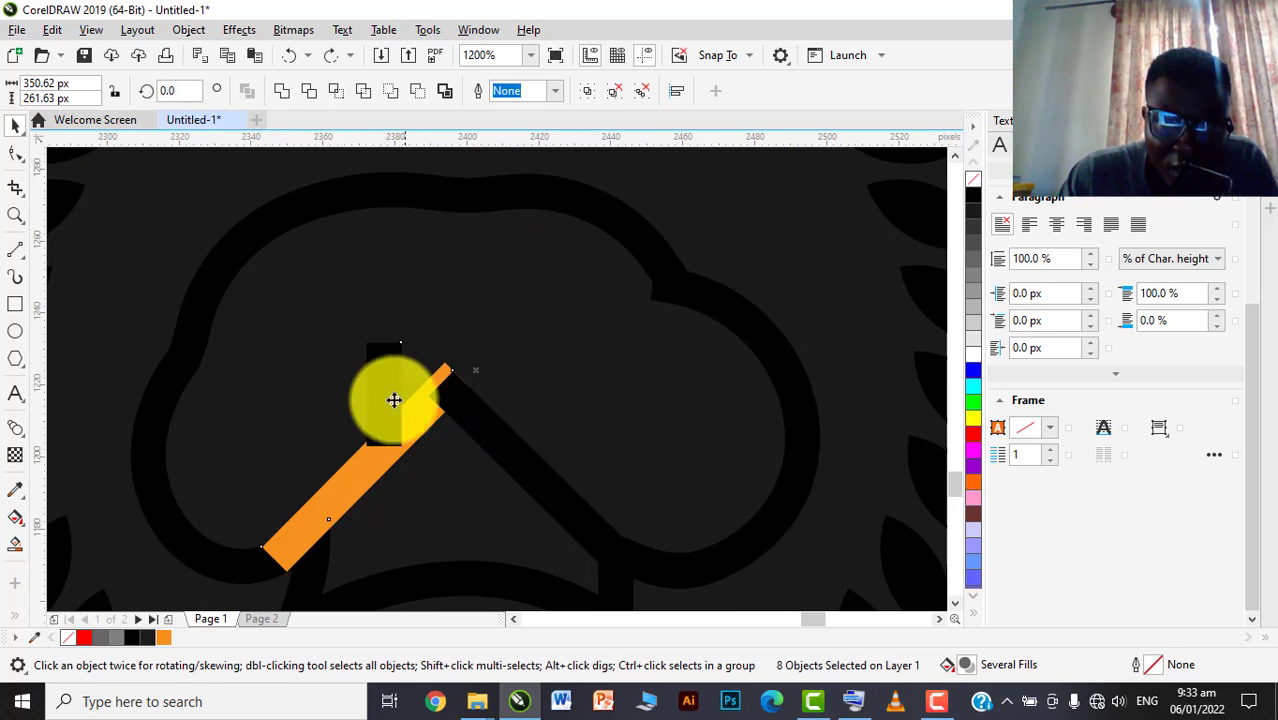
{"action": "scroll", "coordinate": [420, 384], "scroll_direction": "down", "scroll_amount": 1}
{"action": "scroll", "coordinate": [420, 384], "scroll_direction": "down", "scroll_amount": 1}
{"action": "left_click", "coordinate": [779, 350]}
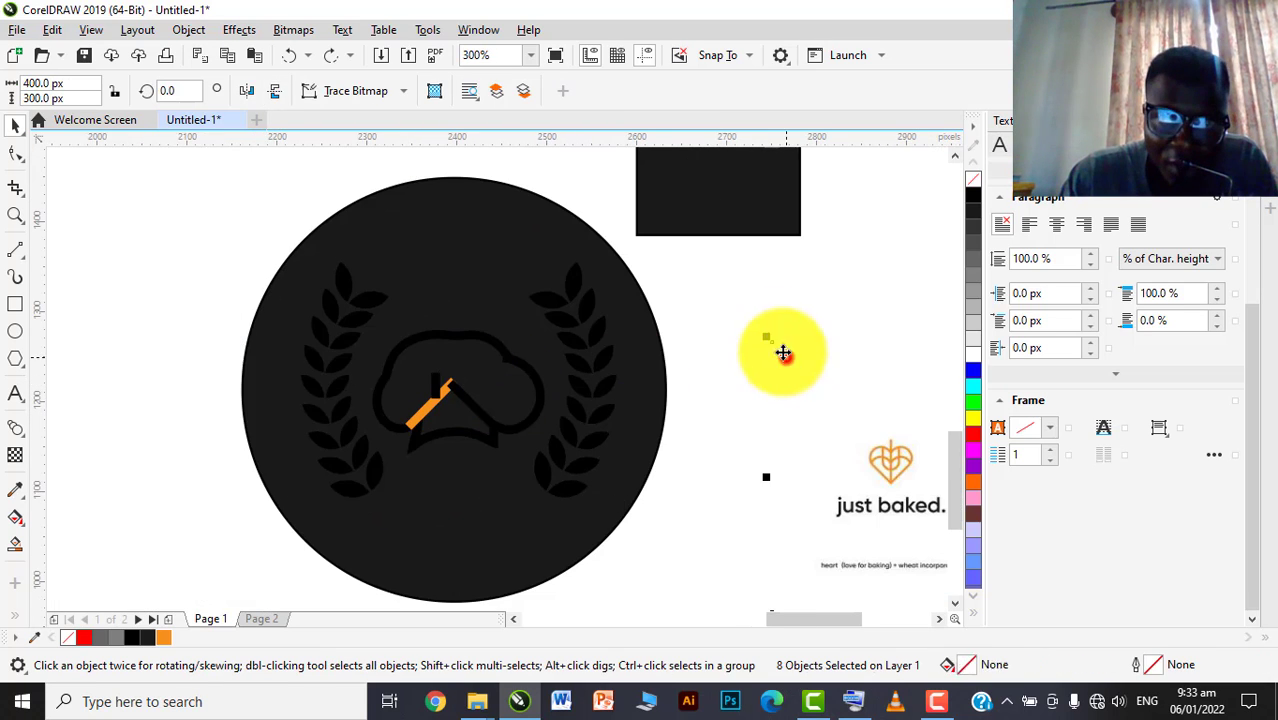
{"action": "key", "text": "ctrl+shift+z"}
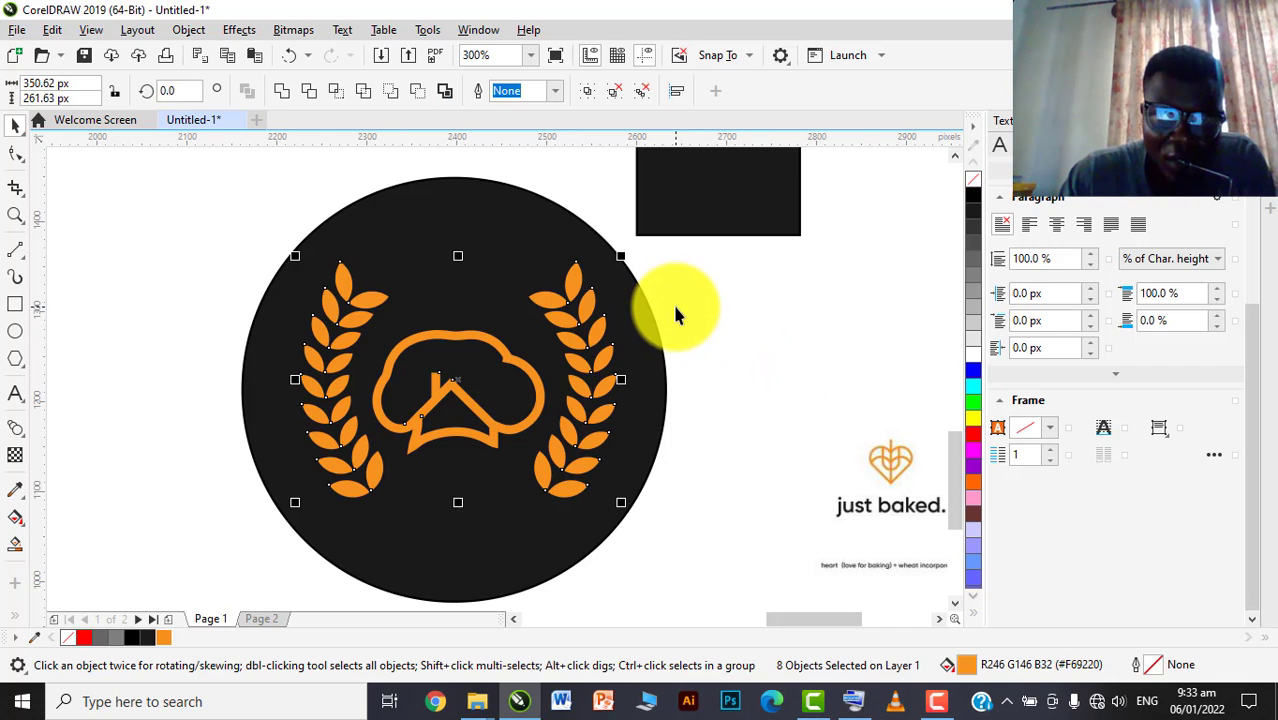
Weld the chef's hat, roof and chimney pieces into a single shape and deselect it
{"action": "left_click_drag", "start_coordinate": [679, 300], "coordinate": [370, 463]}
{"action": "scroll", "coordinate": [431, 379], "scroll_direction": "up", "scroll_amount": 1}
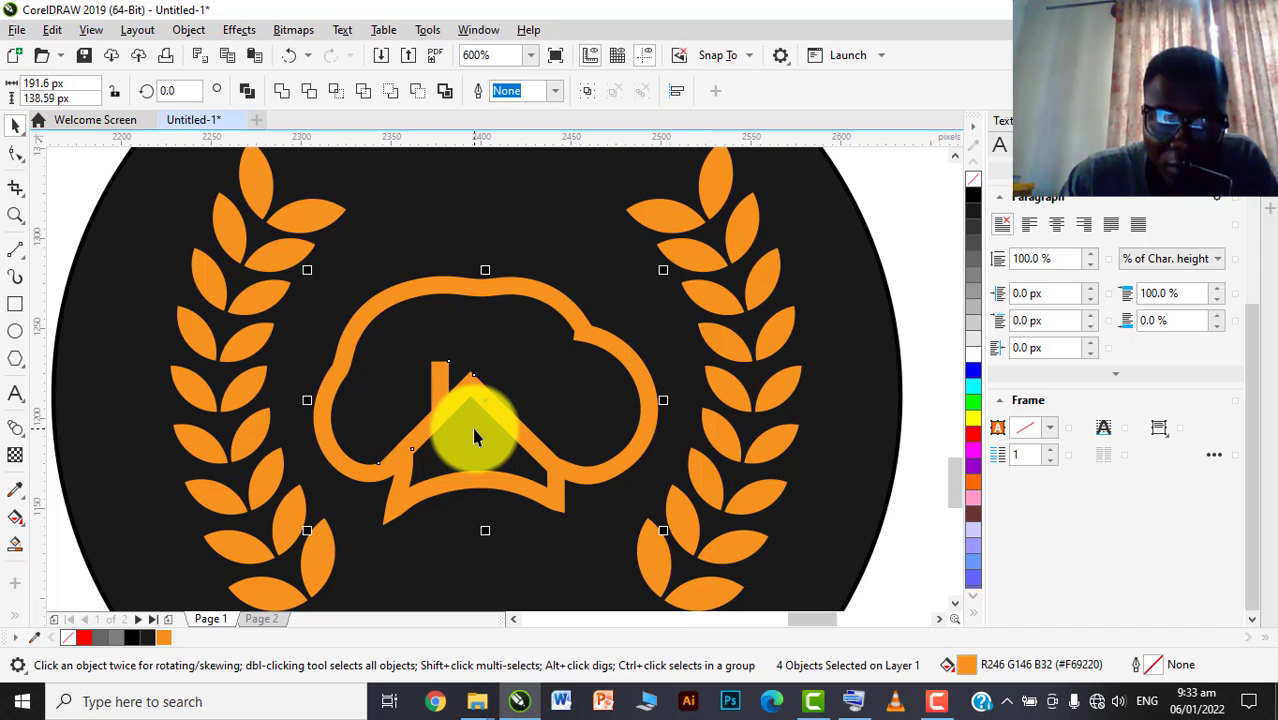
{"action": "left_click", "coordinate": [284, 92]}
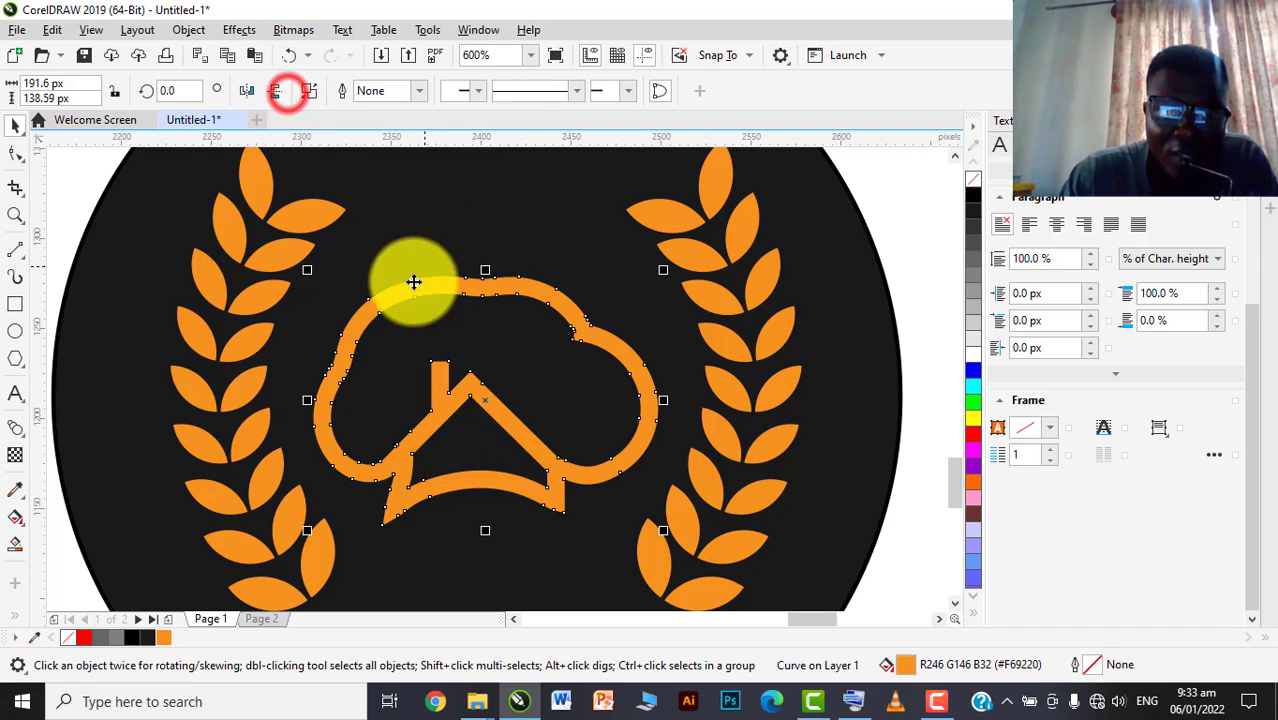
{"action": "scroll", "coordinate": [401, 321], "scroll_direction": "down", "scroll_amount": 1}
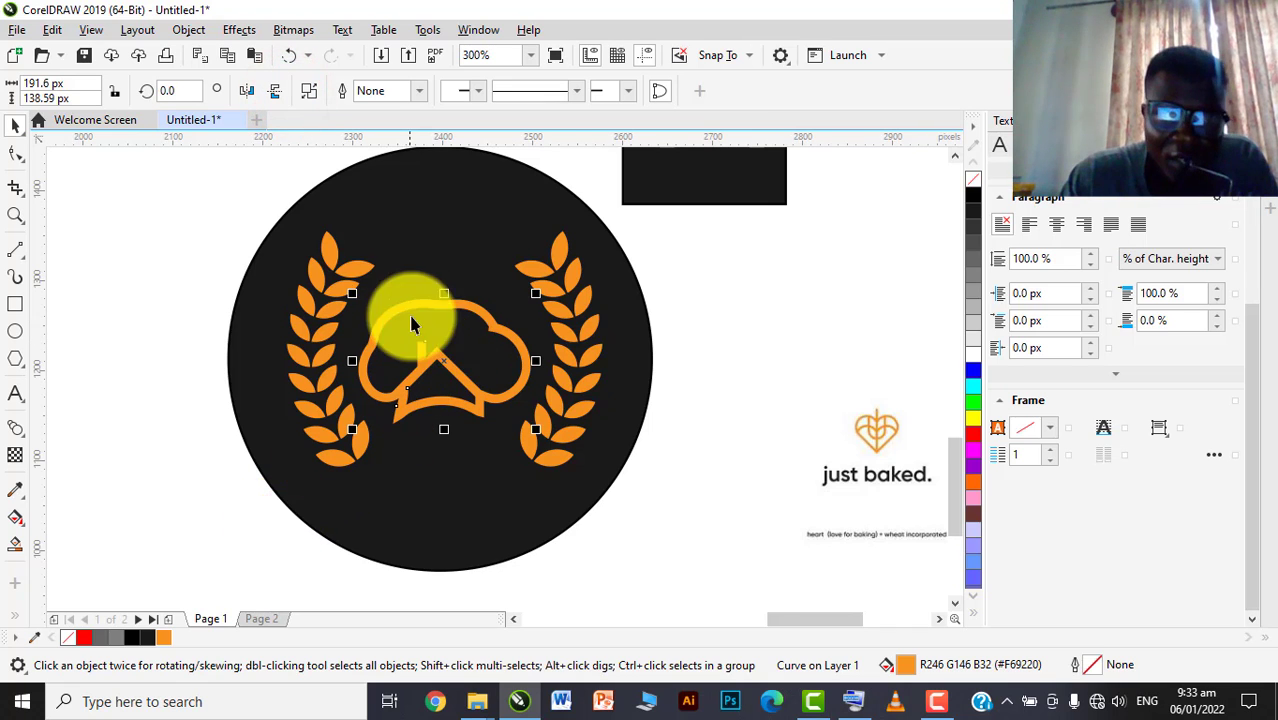
{"action": "scroll", "coordinate": [414, 310], "scroll_direction": "down", "scroll_amount": 1}
{"action": "left_click", "coordinate": [652, 299]}
{"action": "scroll", "coordinate": [452, 302], "scroll_direction": "up", "scroll_amount": 1}
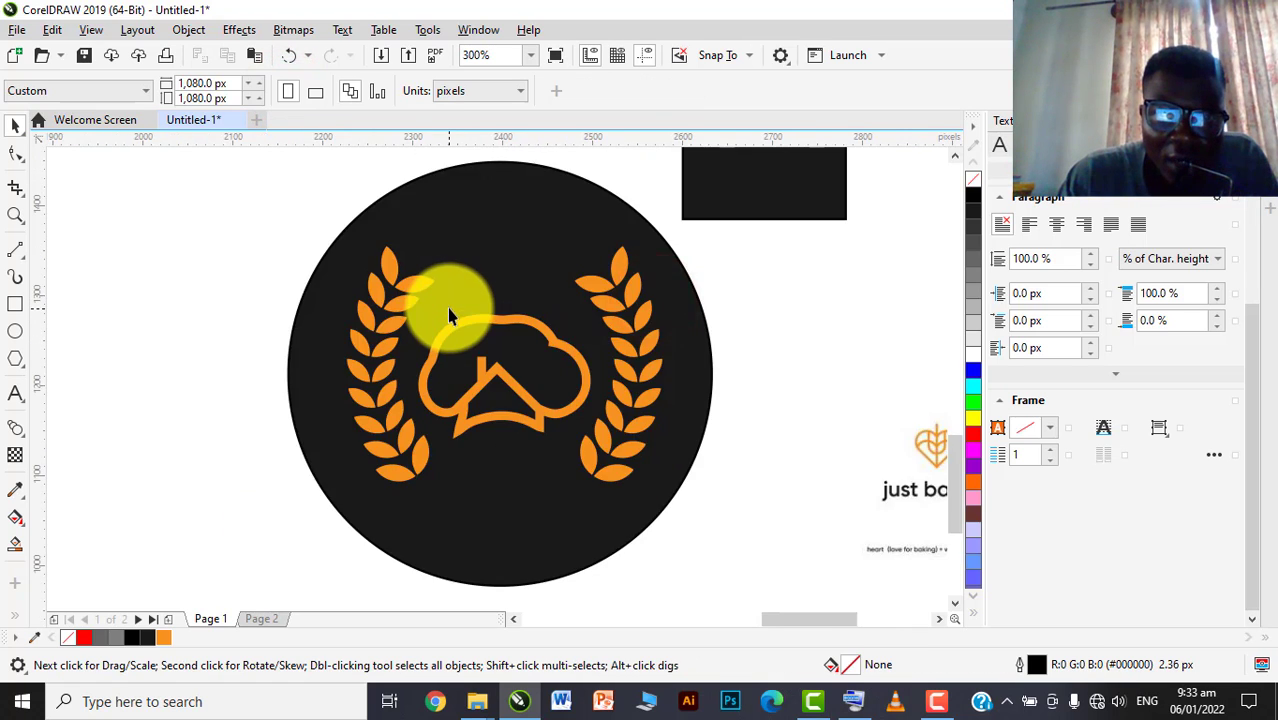
Duplicate the dark circle in place and enlarge the copy evenly from its centre to about 533 px
{"action": "scroll", "coordinate": [450, 303], "scroll_direction": "down", "scroll_amount": 1}
{"action": "left_click_drag", "start_coordinate": [606, 241], "coordinate": [687, 288]}
{"action": "left_click", "coordinate": [528, 254]}
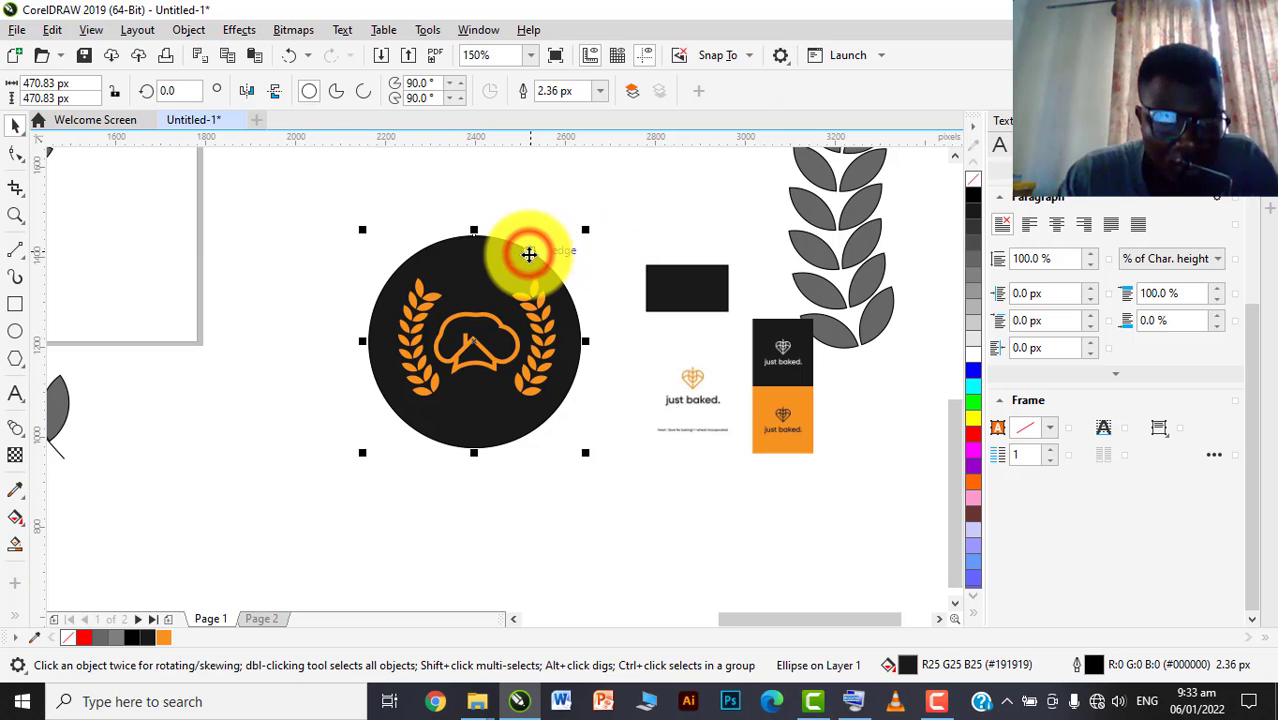
{"action": "key", "text": "shift+Page_Up"}
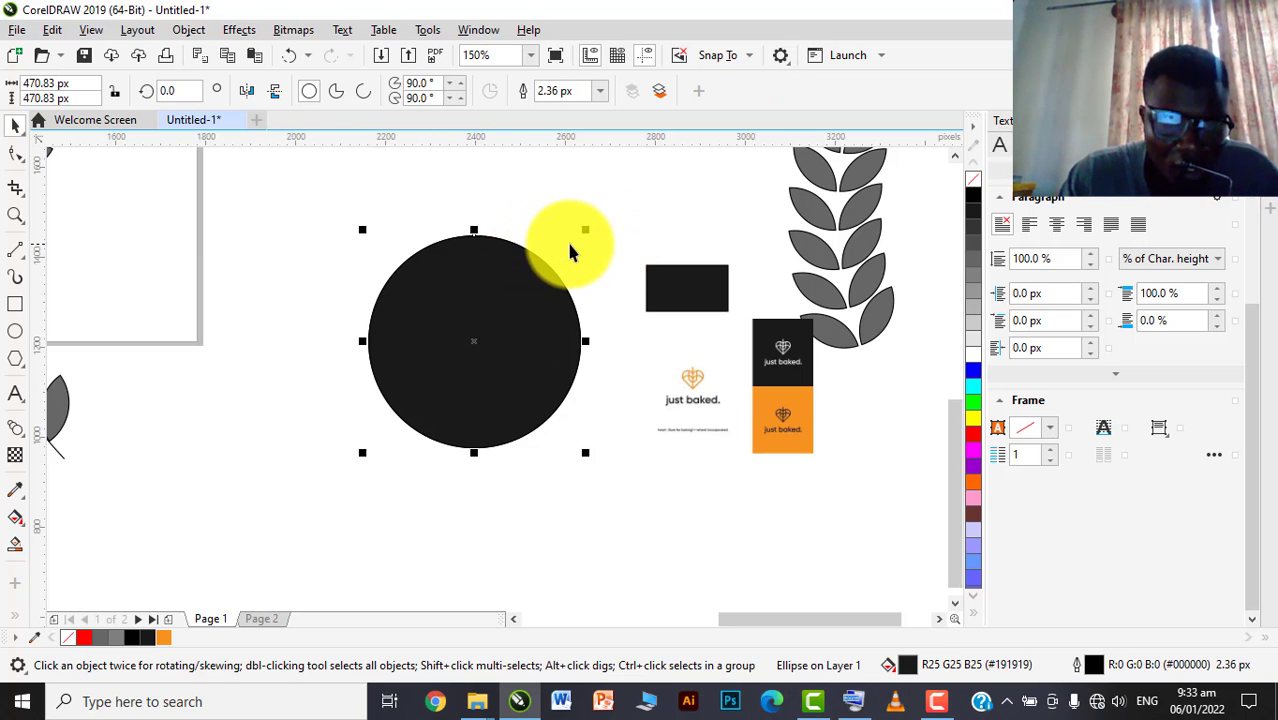
{"action": "left_click_drag", "start_coordinate": [584, 228], "coordinate": [607, 211]}
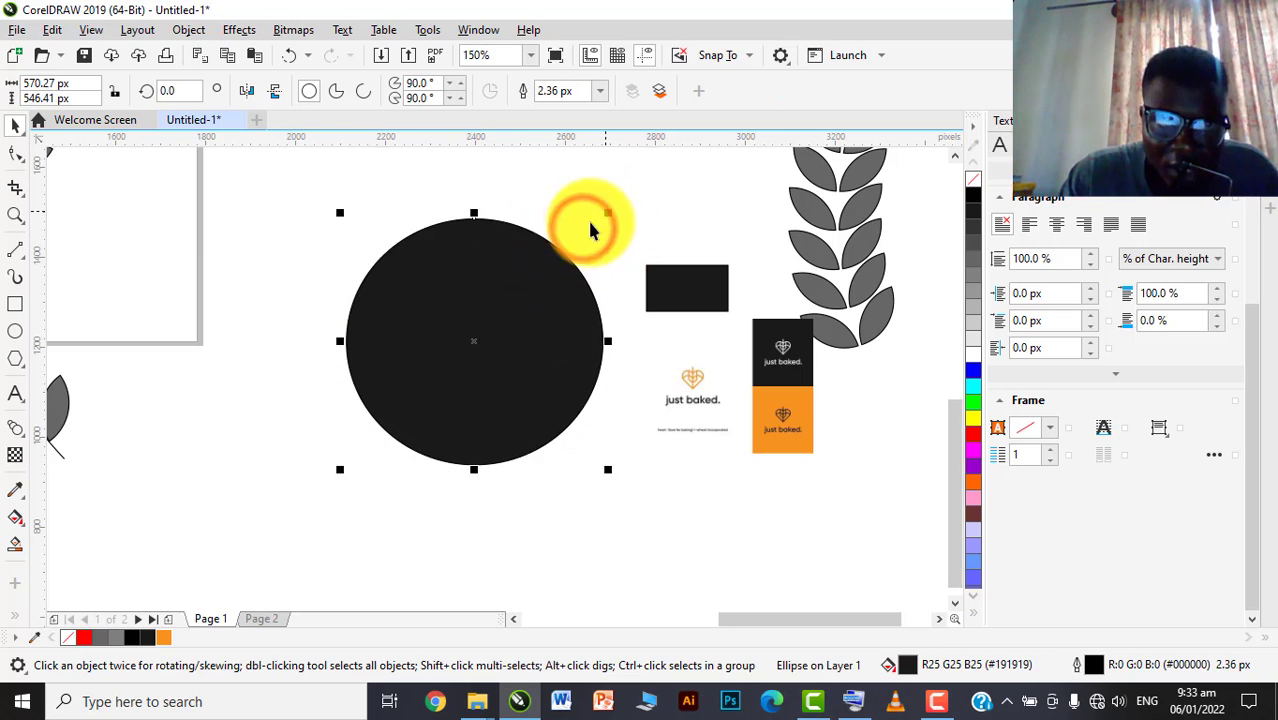
{"action": "key", "text": "ctrl+z"}
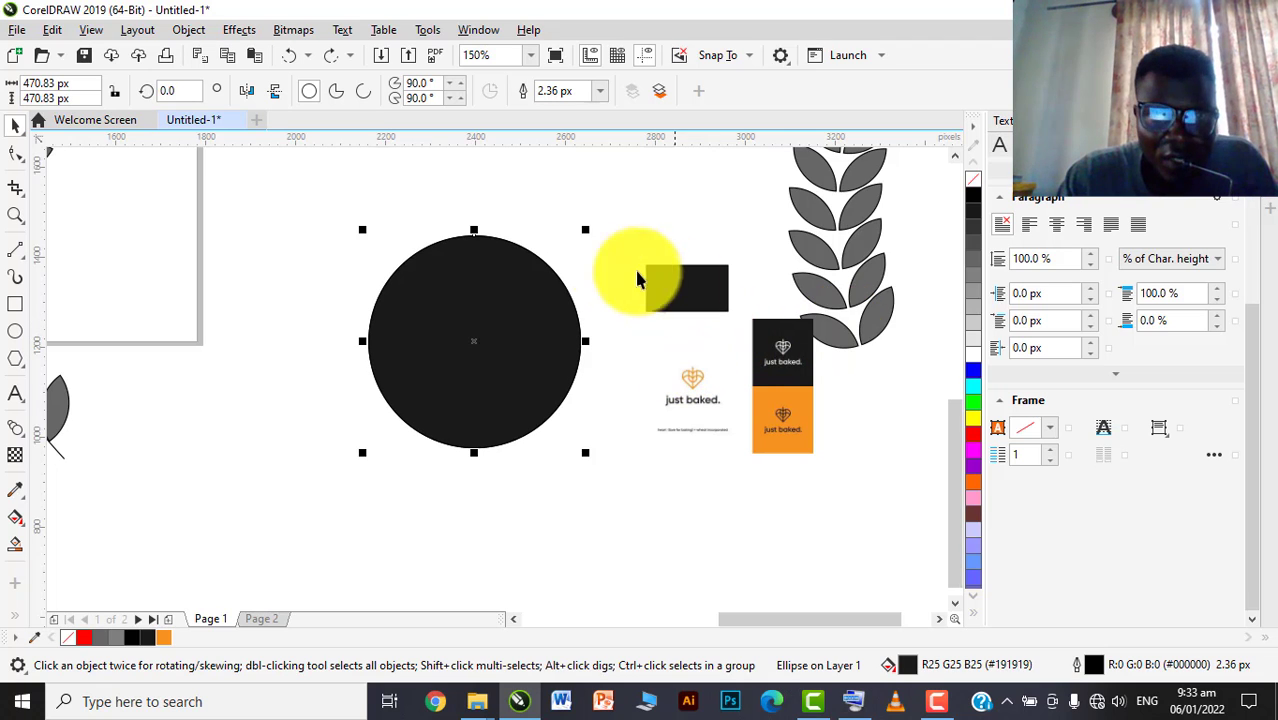
{"action": "left_click_drag", "start_coordinate": [590, 231], "coordinate": [600, 215]}
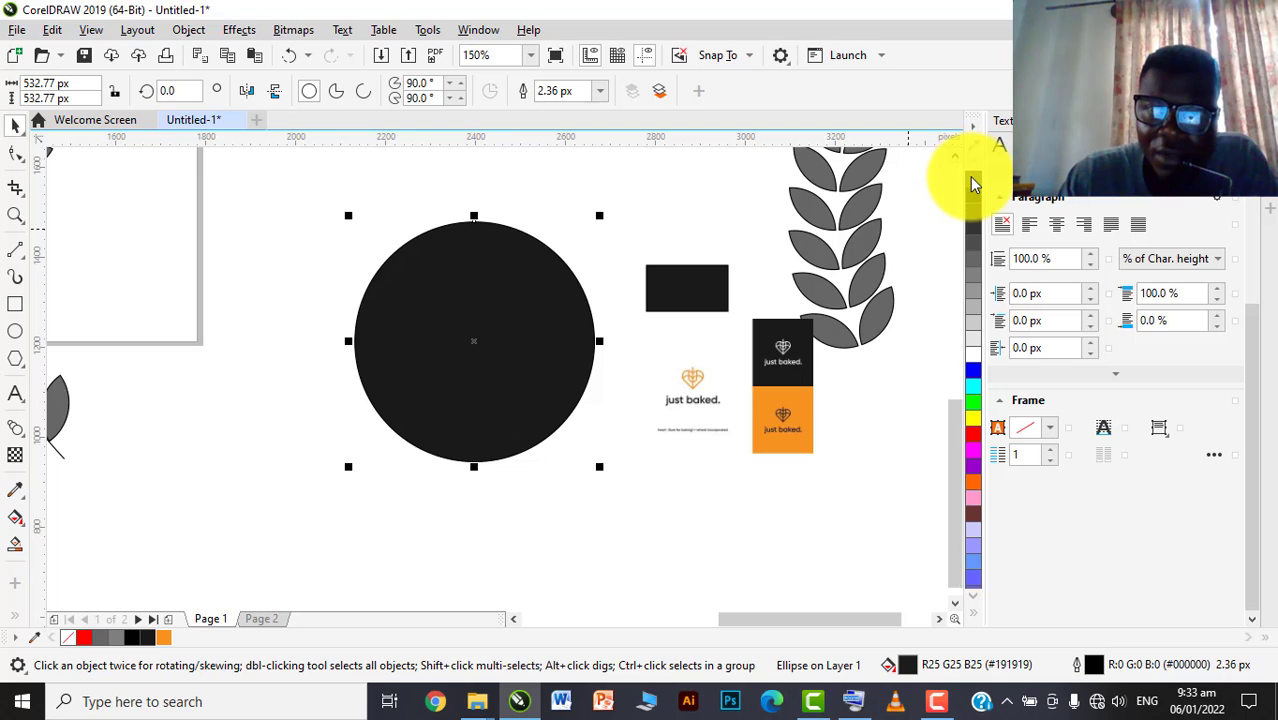
Turn the enlarged copy into an unfilled ring about 599 px wide with a 10 px outline
{"action": "left_click", "coordinate": [975, 180]}
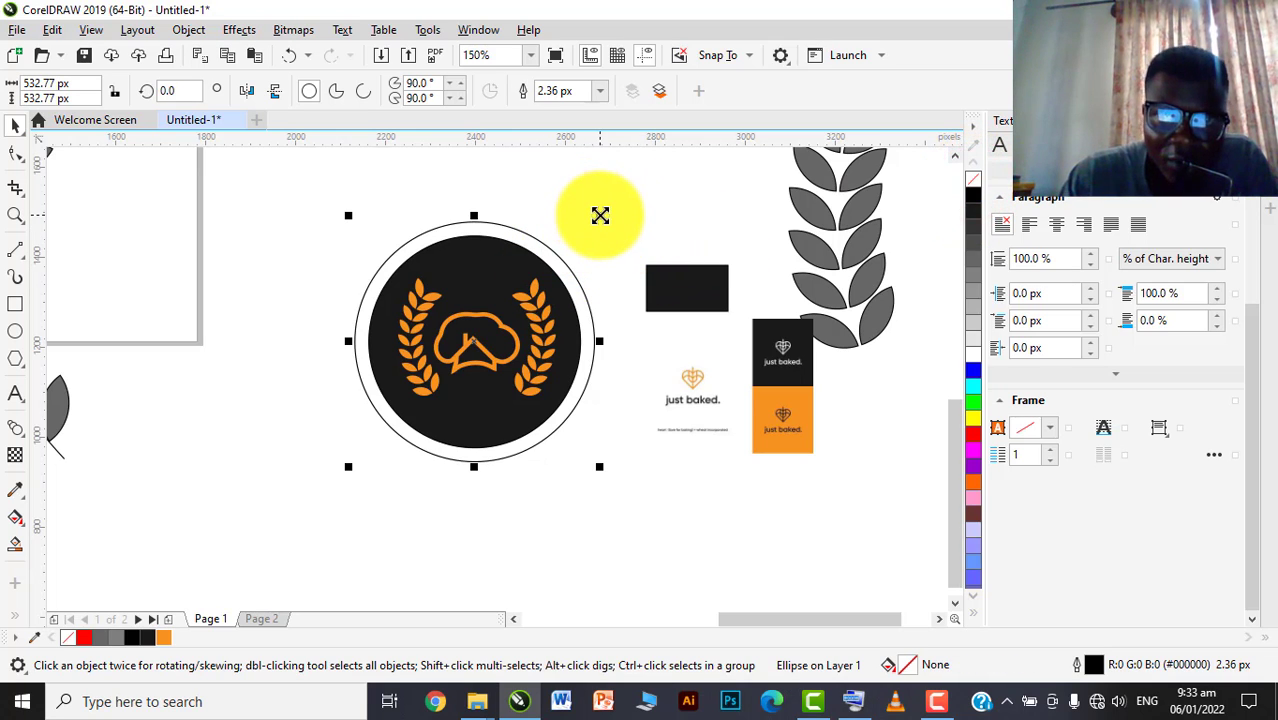
{"action": "left_click_drag", "start_coordinate": [600, 215], "coordinate": [614, 200]}
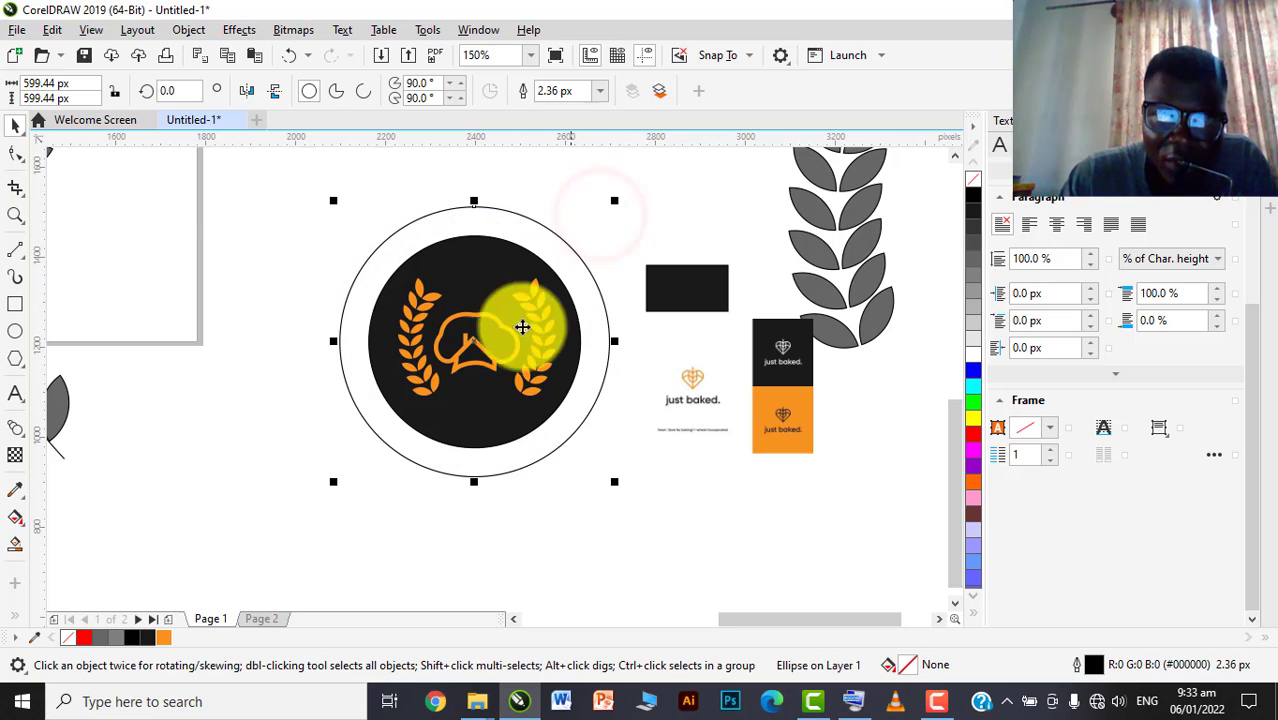
{"action": "left_click", "coordinate": [594, 92]}
{"action": "left_click", "coordinate": [580, 194]}
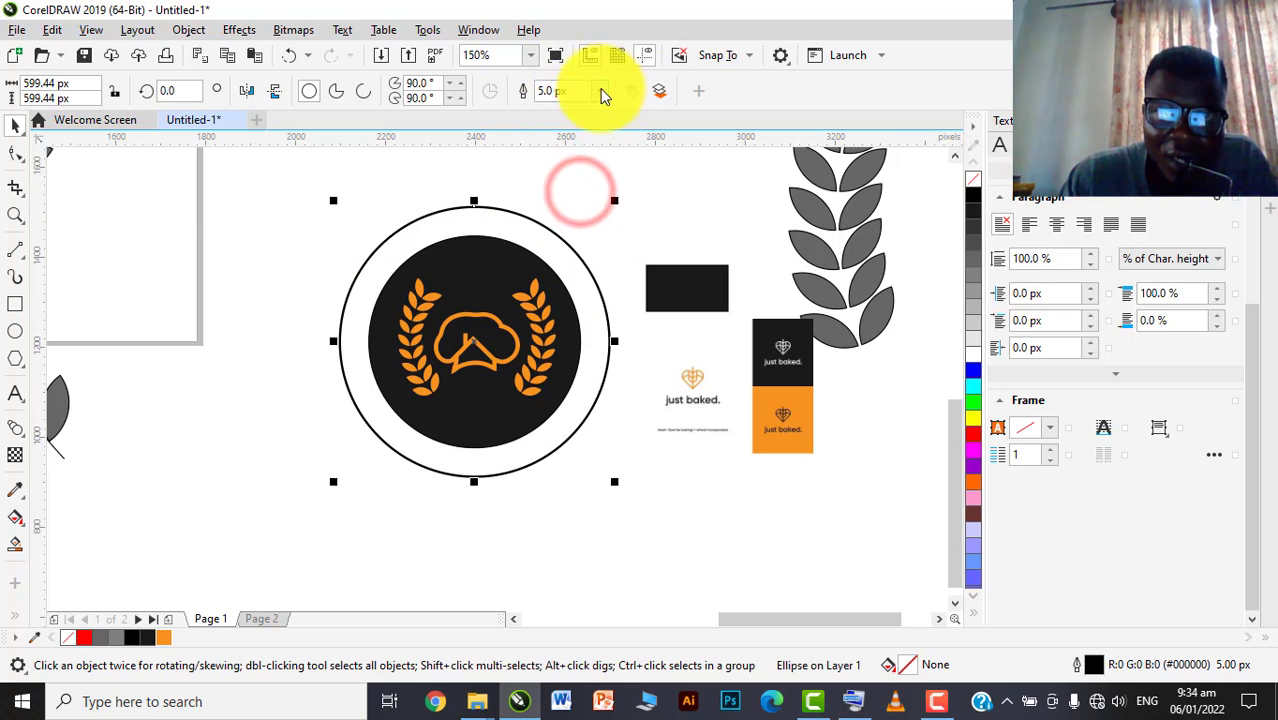
{"action": "left_click", "coordinate": [601, 91]}
{"action": "left_click", "coordinate": [580, 209]}
{"action": "left_click", "coordinate": [588, 190]}
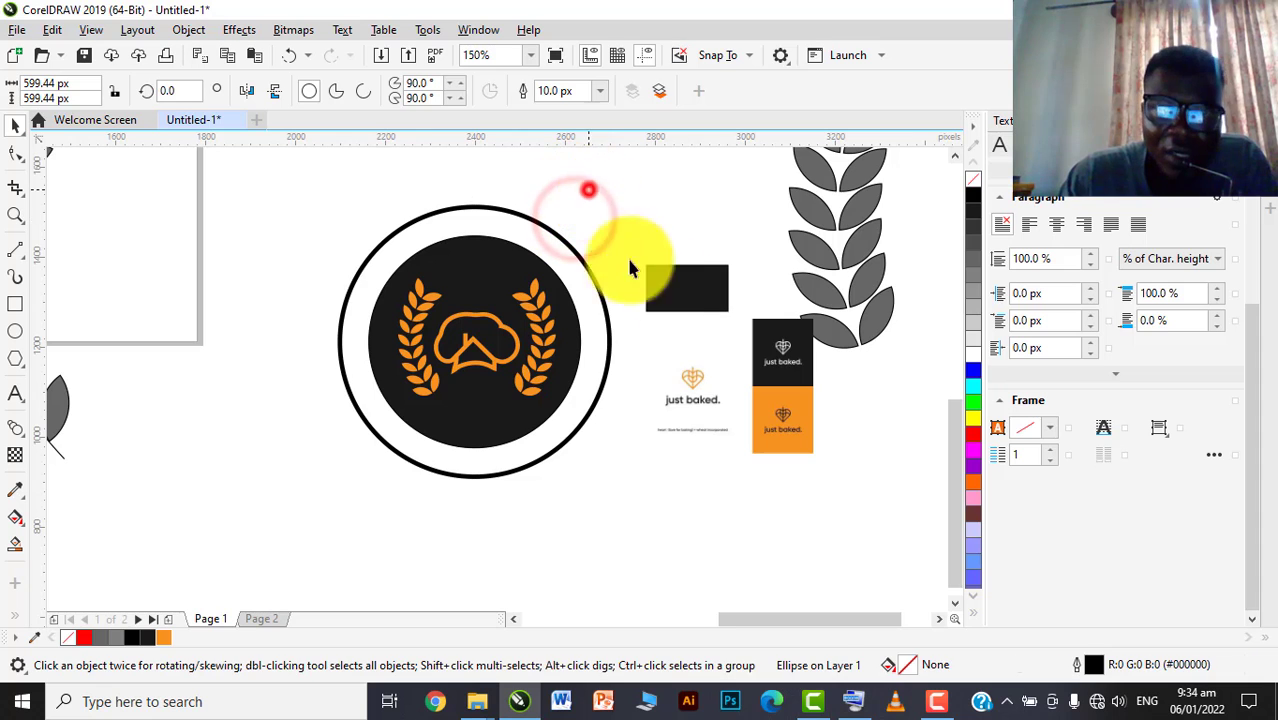
Move the small dark rectangle beside the emblem onto the black reference card
{"action": "left_click_drag", "start_coordinate": [672, 290], "coordinate": [728, 348]}
{"action": "scroll", "coordinate": [619, 388], "scroll_direction": "down", "scroll_amount": 2}
{"action": "scroll", "coordinate": [301, 225], "scroll_direction": "up", "scroll_amount": 2}
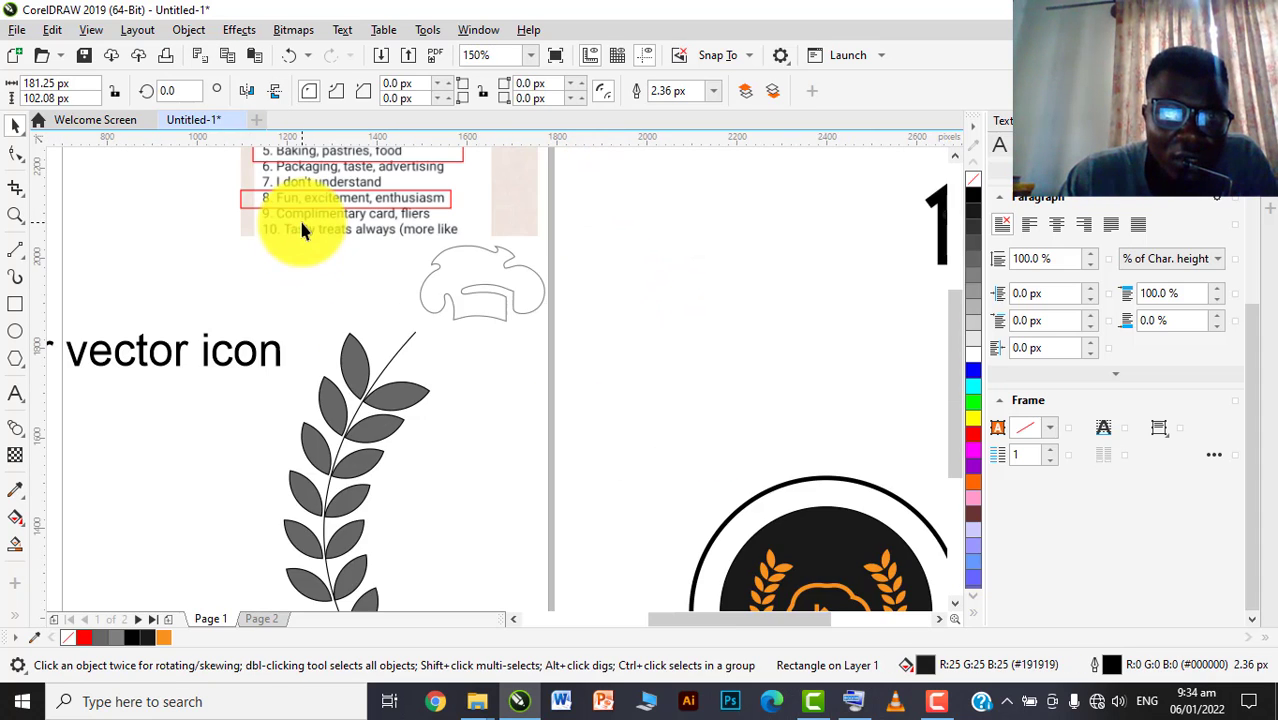
Move the "wheat flour vector icon" text above the client brief image
{"action": "scroll", "coordinate": [287, 250], "scroll_direction": "down", "scroll_amount": 2}
{"action": "scroll", "coordinate": [261, 262], "scroll_direction": "up", "scroll_amount": 2}
{"action": "left_click", "coordinate": [212, 538]}
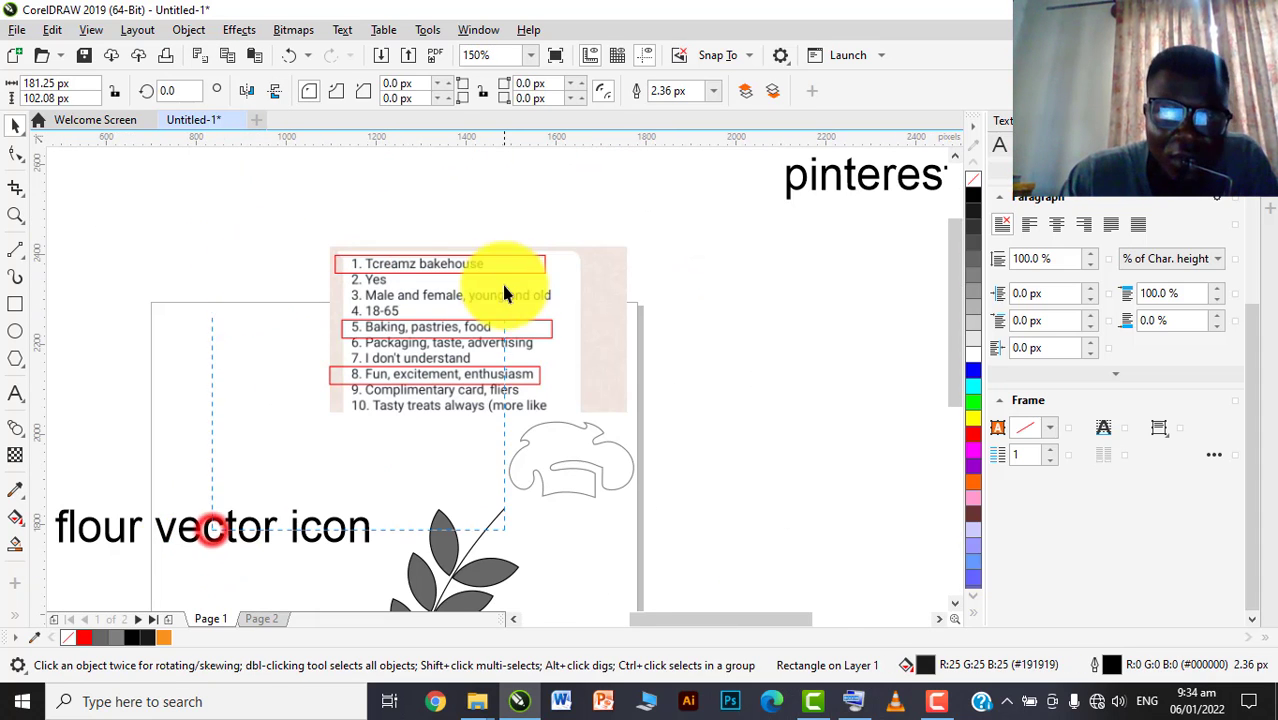
{"action": "left_click", "coordinate": [213, 363]}
{"action": "left_click_drag", "start_coordinate": [264, 523], "coordinate": [540, 177]}
Replace the wheat flour text with "Tcreamz Bakehouse", using the on-screen keyboard for the missing letters
{"action": "double_click", "coordinate": [552, 183]}
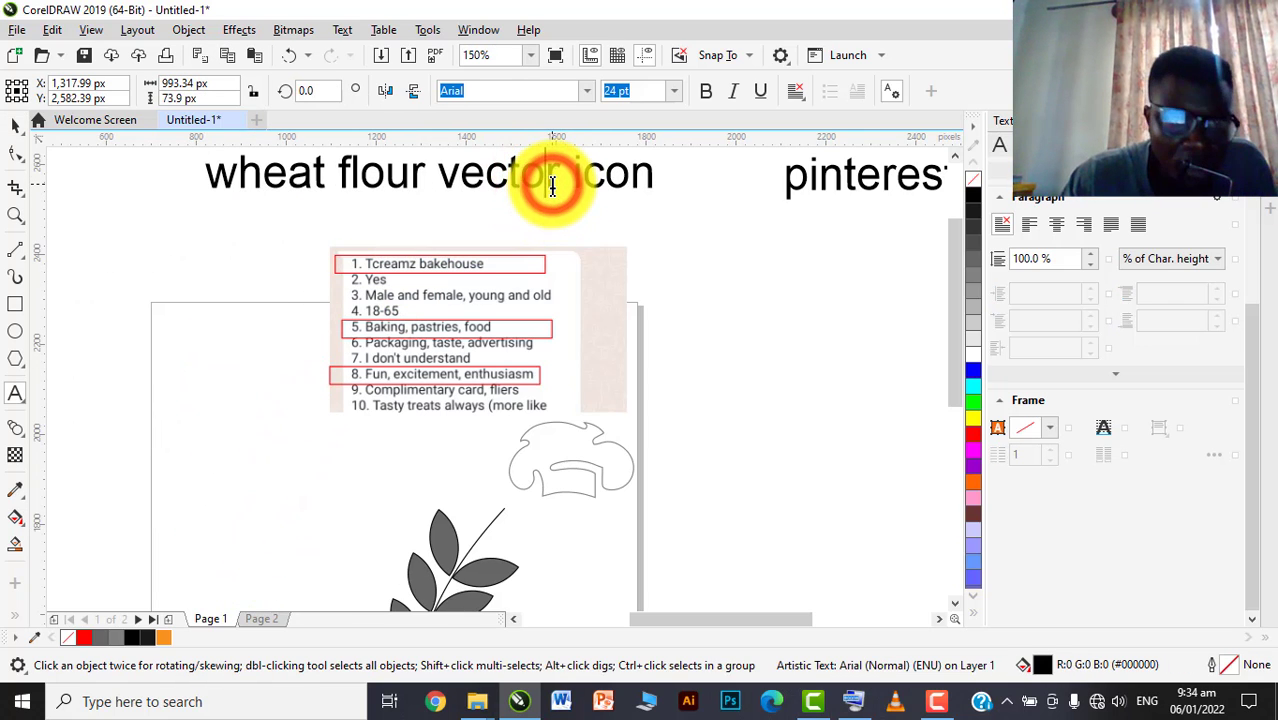
{"action": "key", "text": "ctrl+a"}
{"action": "key", "text": "BackSpace"}
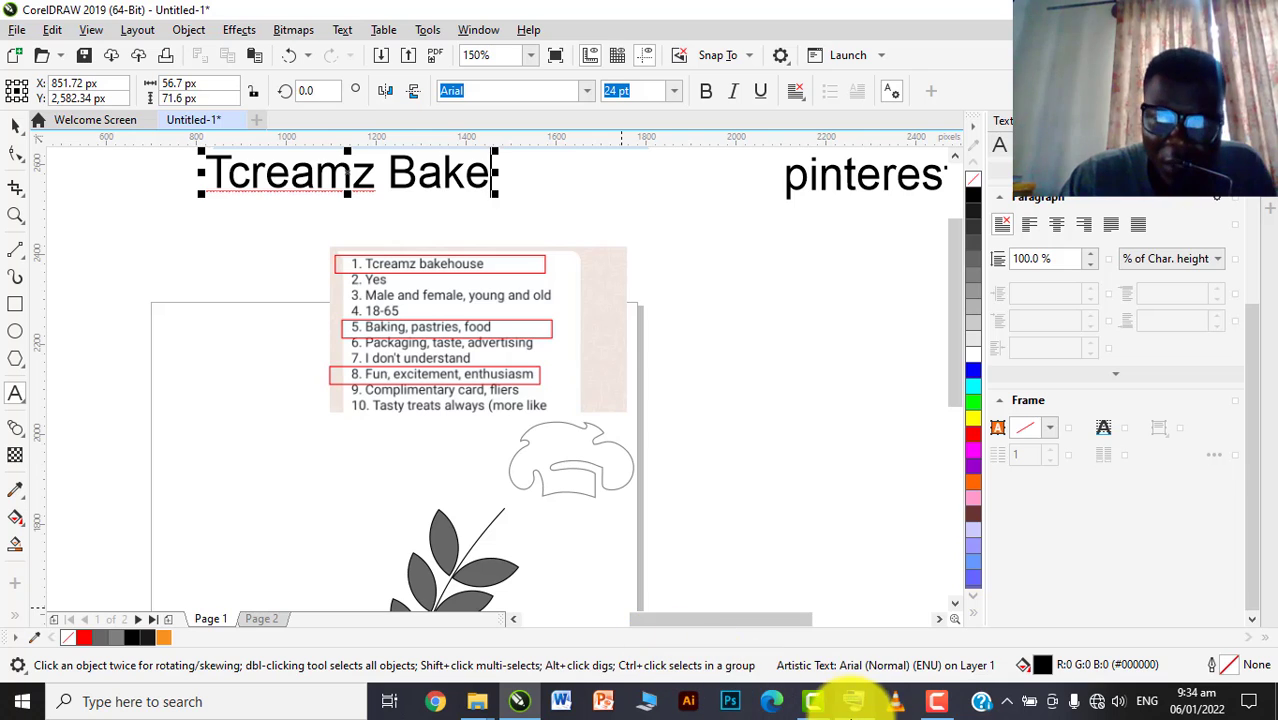
{"action": "left_click", "coordinate": [848, 706]}
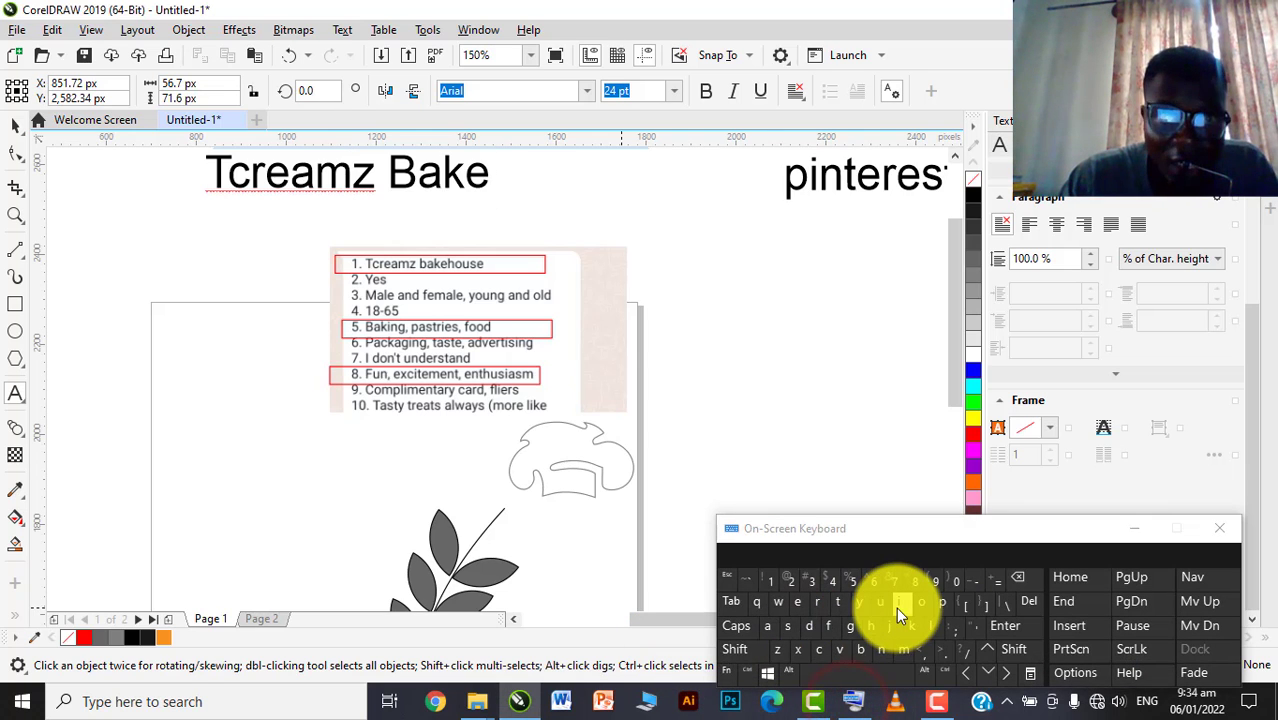
{"action": "left_click", "coordinate": [872, 628]}
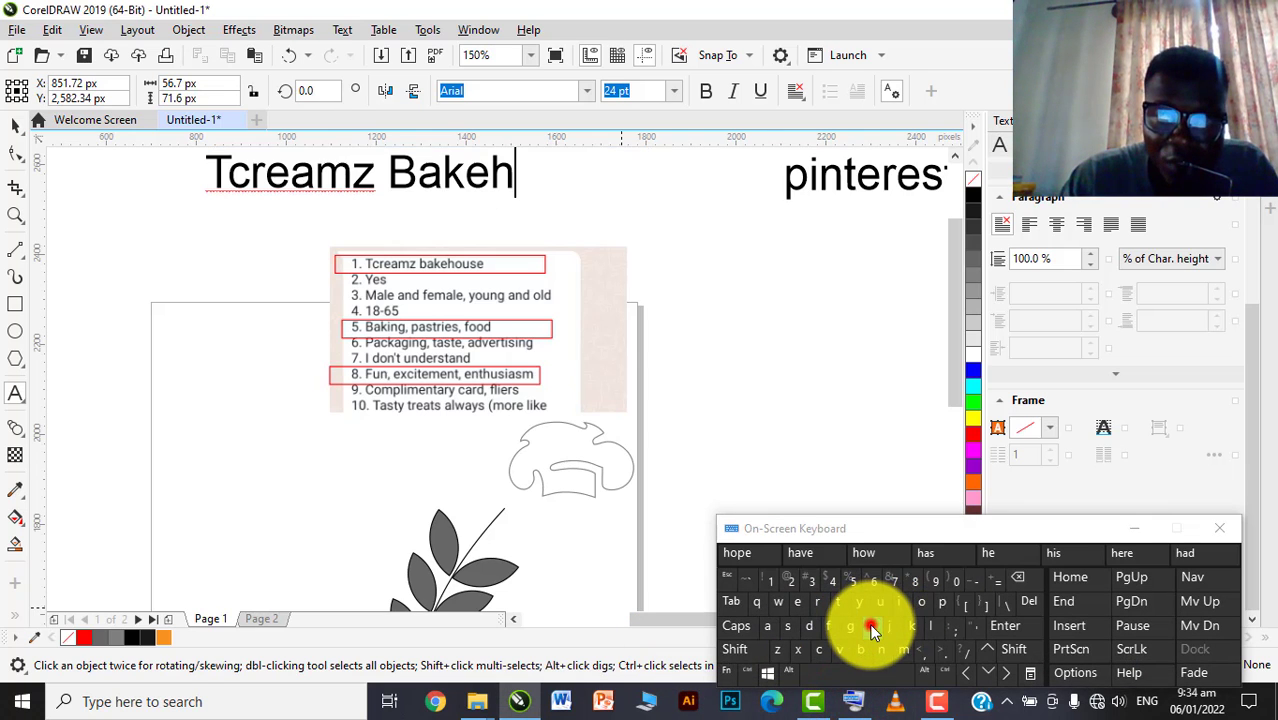
{"action": "left_click", "coordinate": [921, 601]}
{"action": "type", "text": "use"}
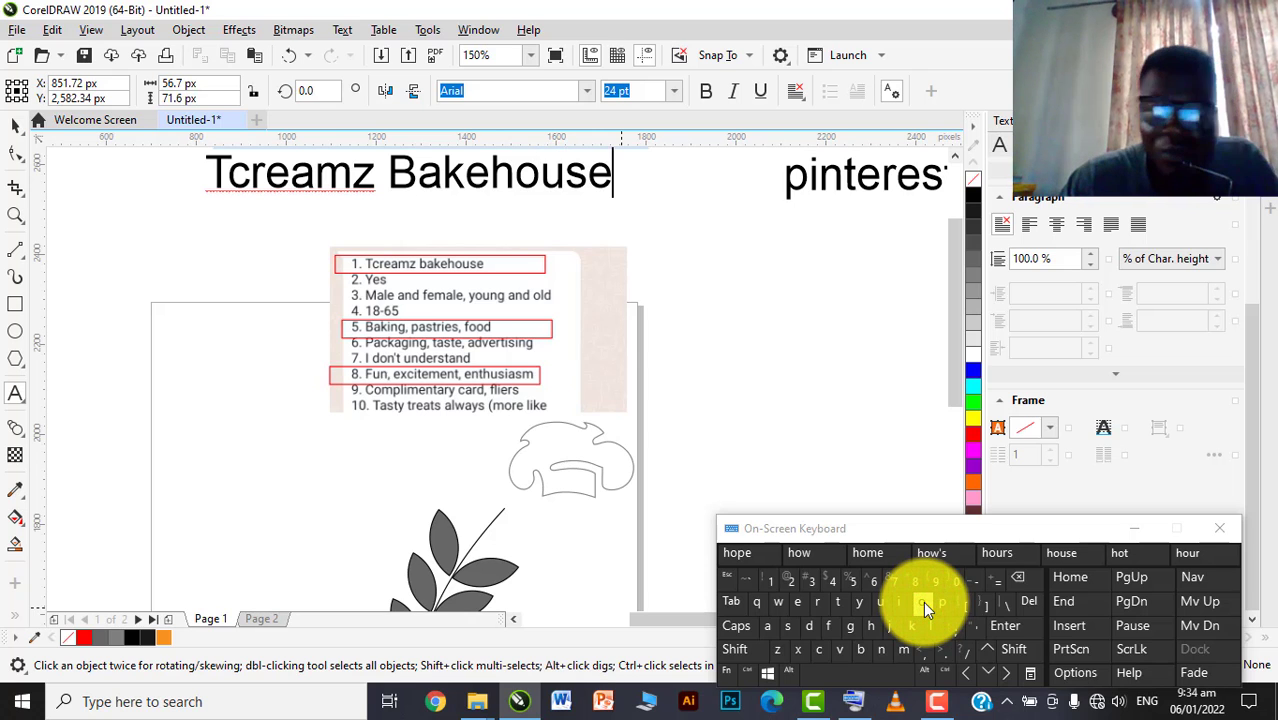
{"action": "left_click", "coordinate": [1124, 527]}
Move the "Tcreamz Bakehouse" text to just above the emblem's outer ring
{"action": "scroll", "coordinate": [262, 425], "scroll_direction": "down", "scroll_amount": 2}
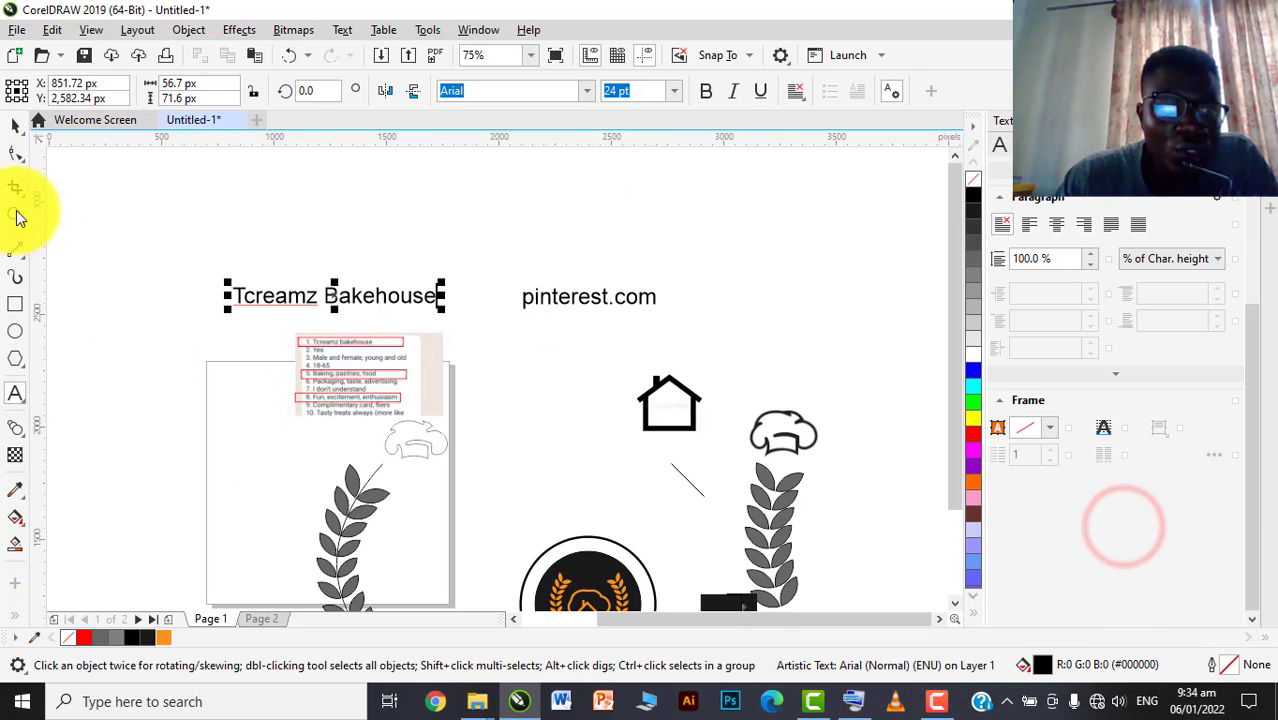
{"action": "left_click", "coordinate": [15, 125]}
{"action": "scroll", "coordinate": [262, 255], "scroll_direction": "down", "scroll_amount": 2}
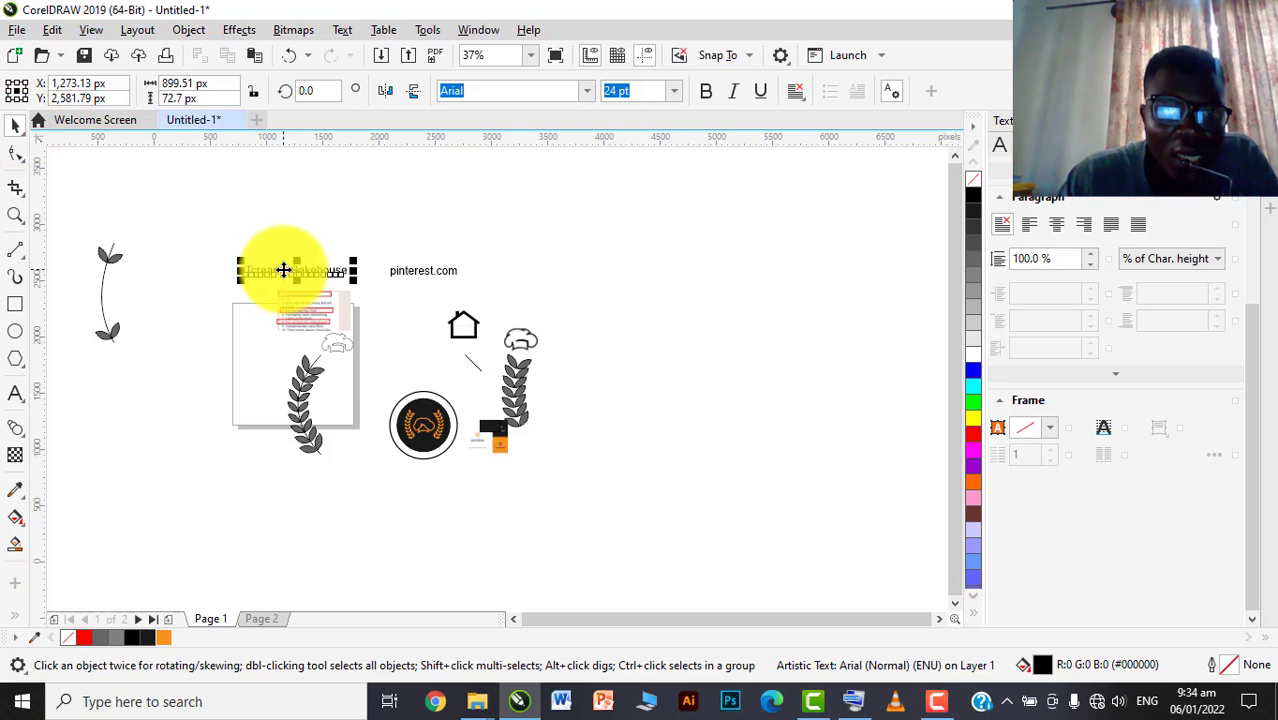
{"action": "scroll", "coordinate": [408, 371], "scroll_direction": "up", "scroll_amount": 4}
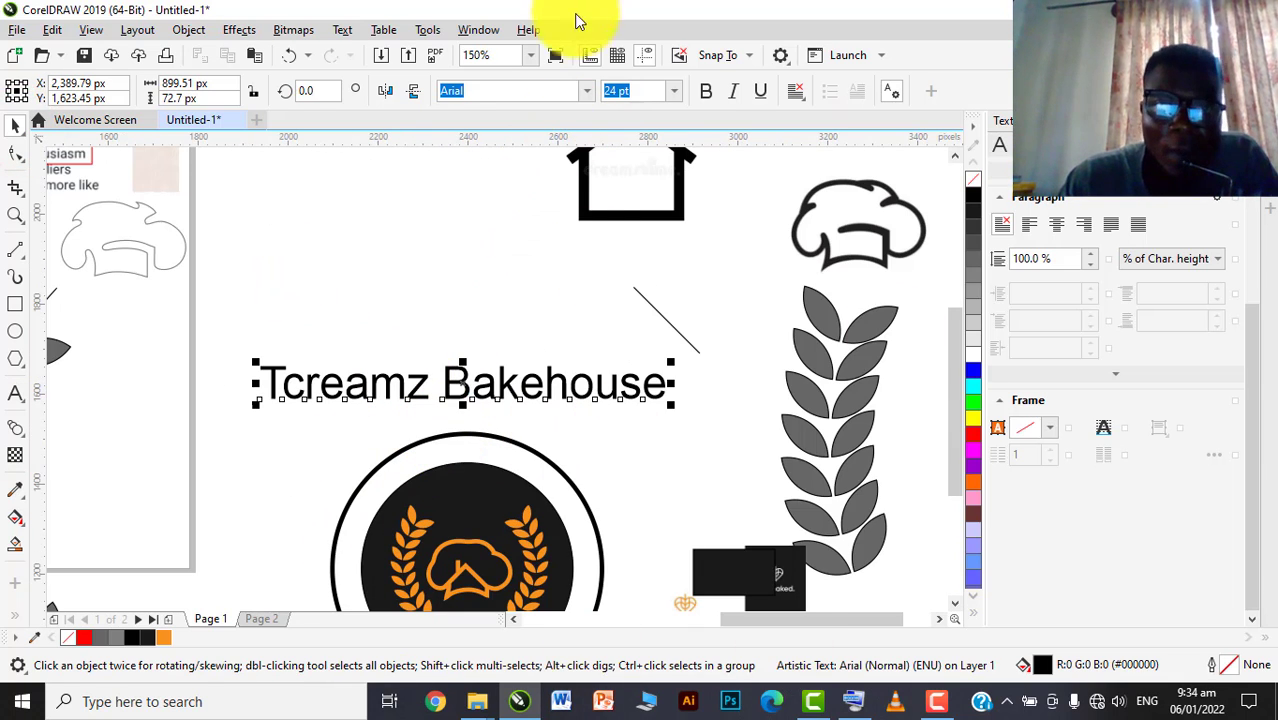
Set the font of the "Tcreamz Bakehouse" text to Fredoka One
{"action": "left_click", "coordinate": [586, 96]}
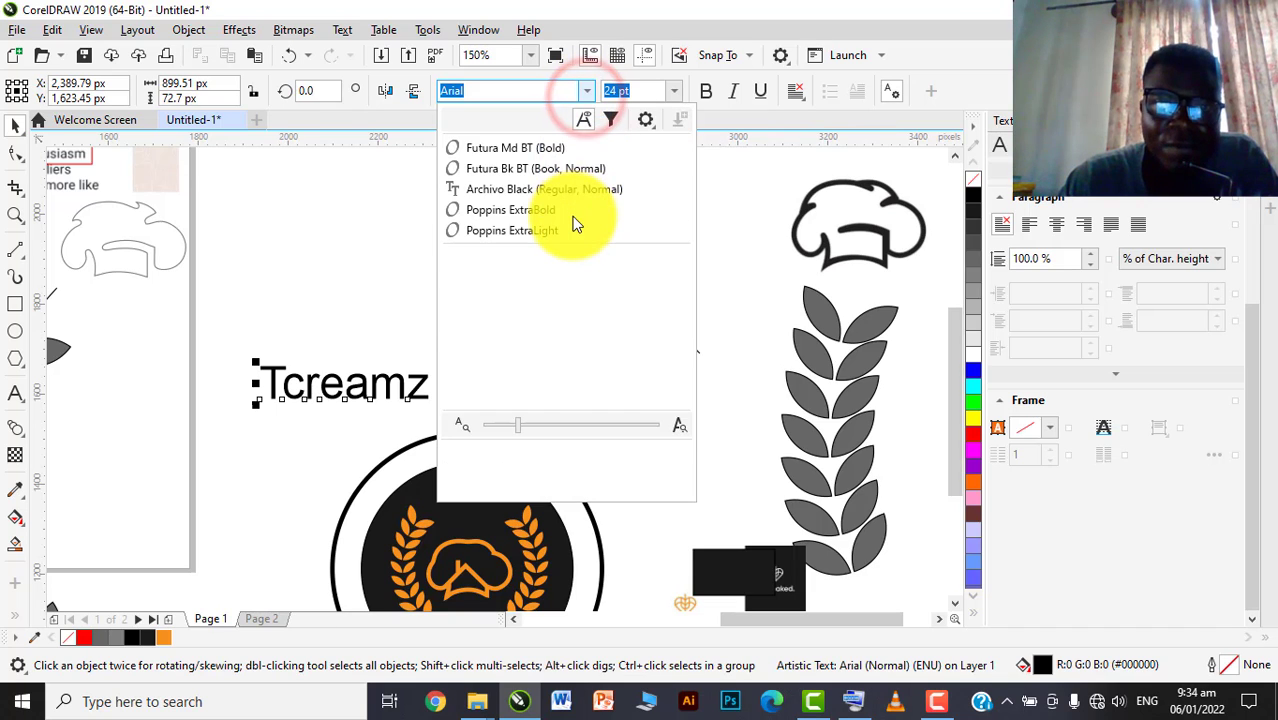
{"action": "type", "text": "fre"}
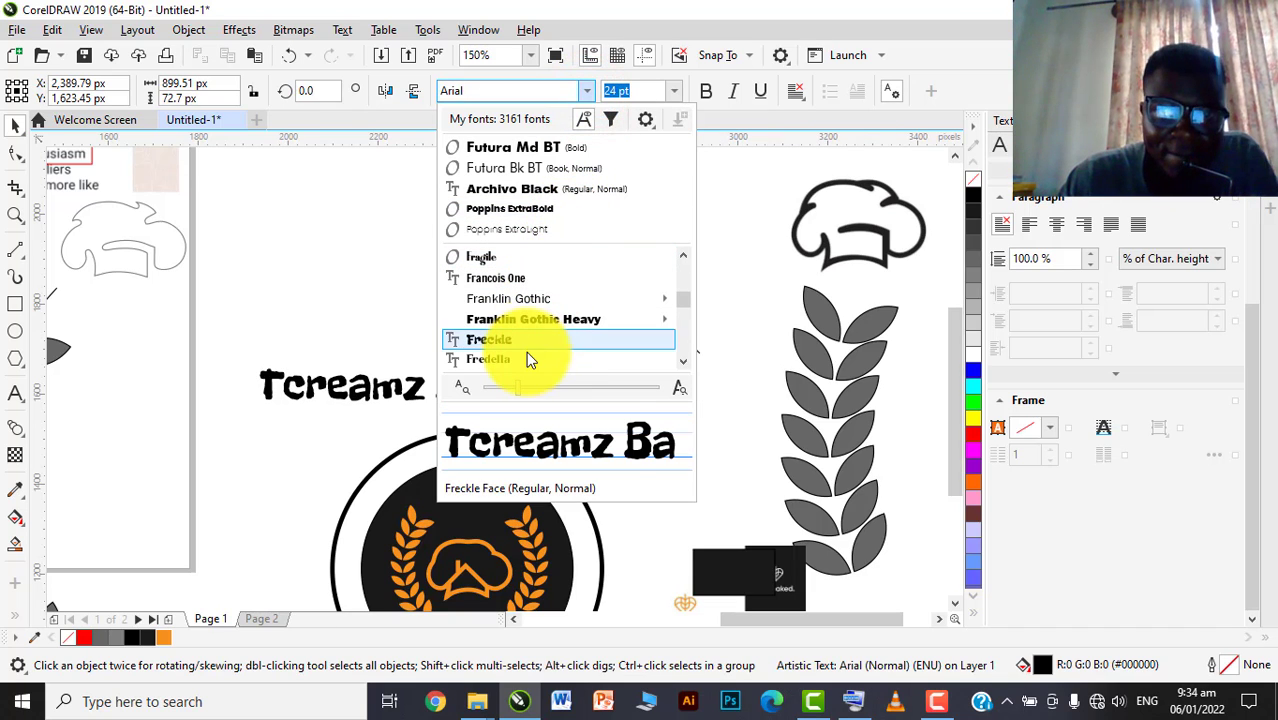
{"action": "scroll", "coordinate": [526, 351], "scroll_direction": "down", "scroll_amount": 1}
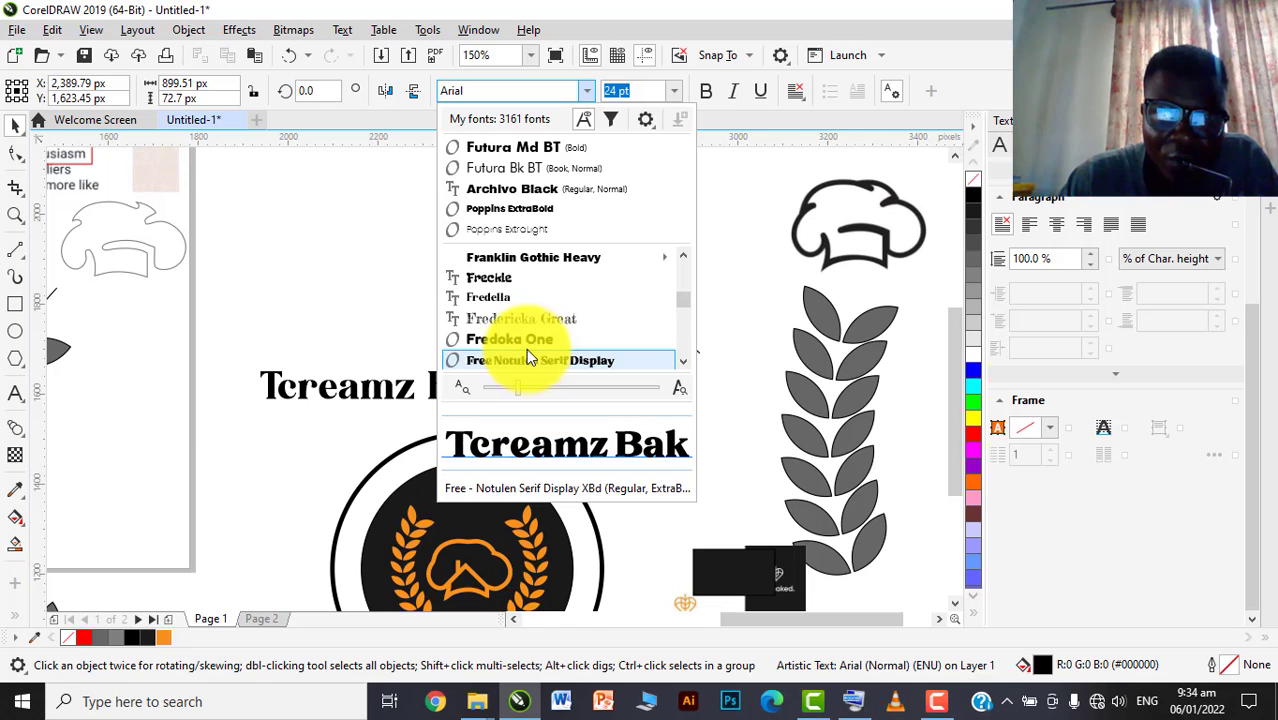
{"action": "left_click", "coordinate": [530, 350]}
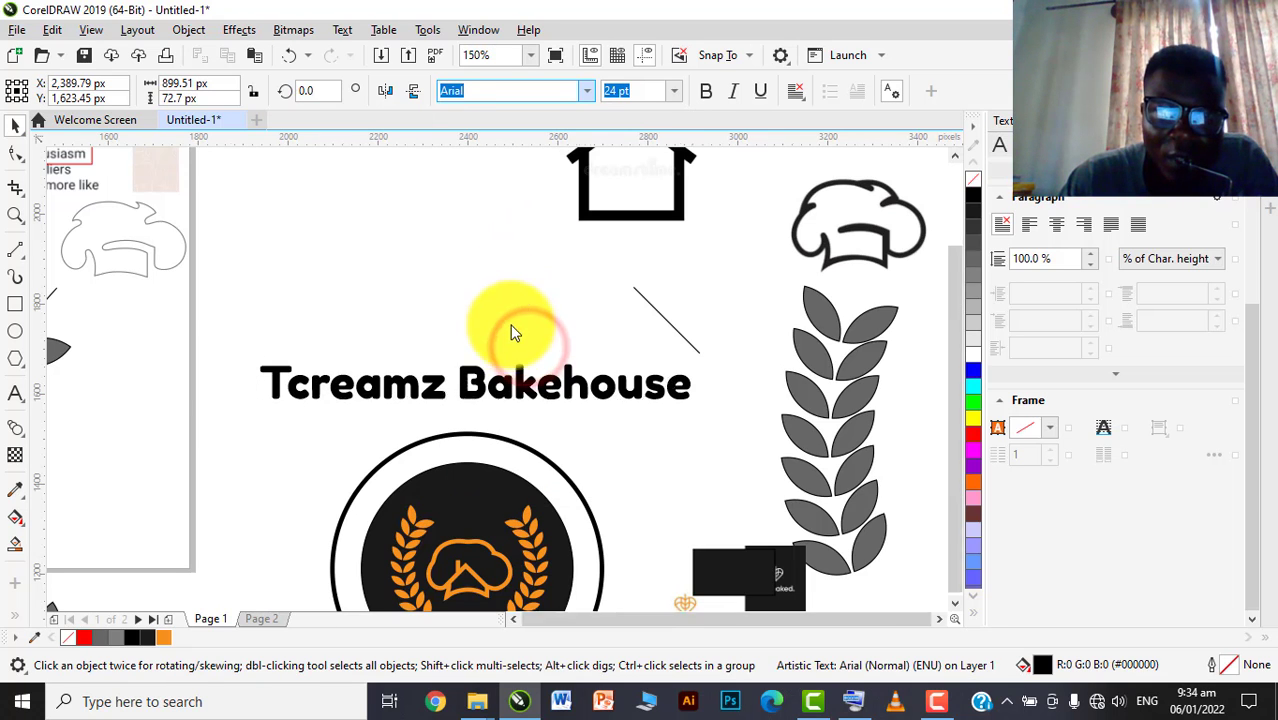
Place the bakehouse name over the ring's upper edge and fit it to the ring as a path, centred at its top
{"action": "scroll", "coordinate": [499, 349], "scroll_direction": "down", "scroll_amount": 3}
{"action": "scroll", "coordinate": [529, 327], "scroll_direction": "up", "scroll_amount": 3}
{"action": "scroll", "coordinate": [455, 290], "scroll_direction": "down", "scroll_amount": 3}
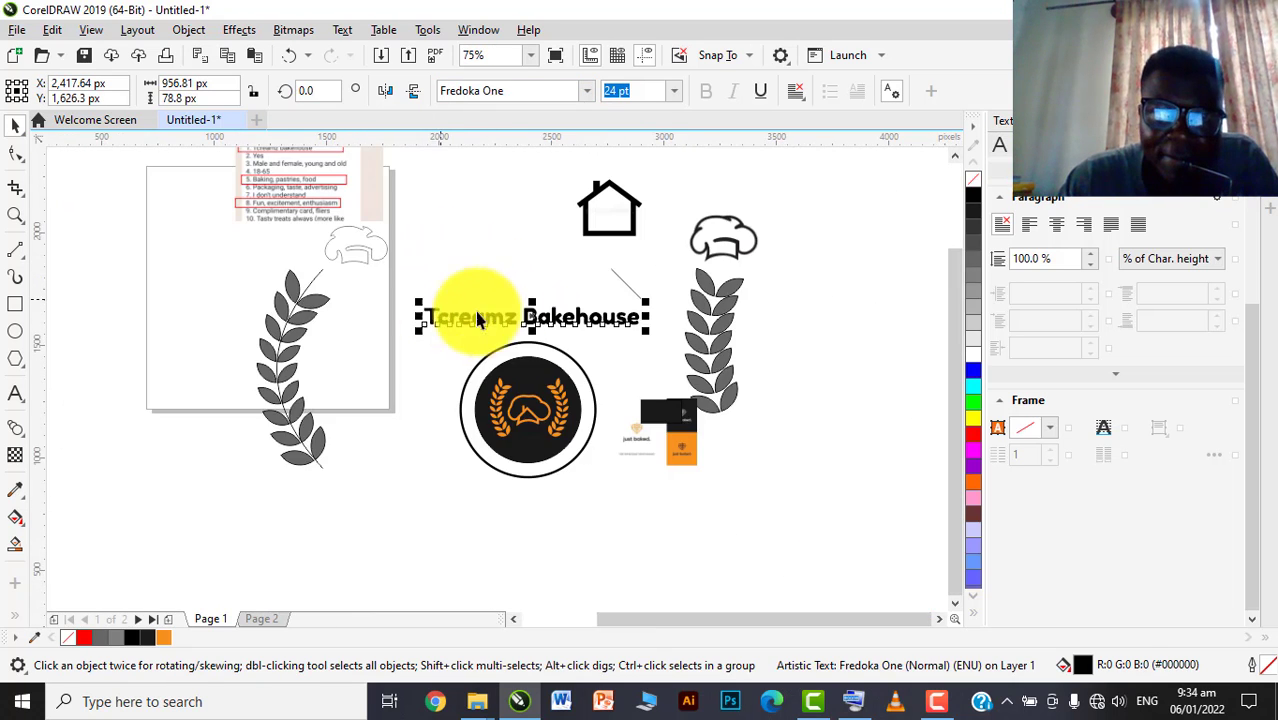
{"action": "scroll", "coordinate": [548, 328], "scroll_direction": "up", "scroll_amount": 6}
{"action": "scroll", "coordinate": [495, 245], "scroll_direction": "down", "scroll_amount": 2}
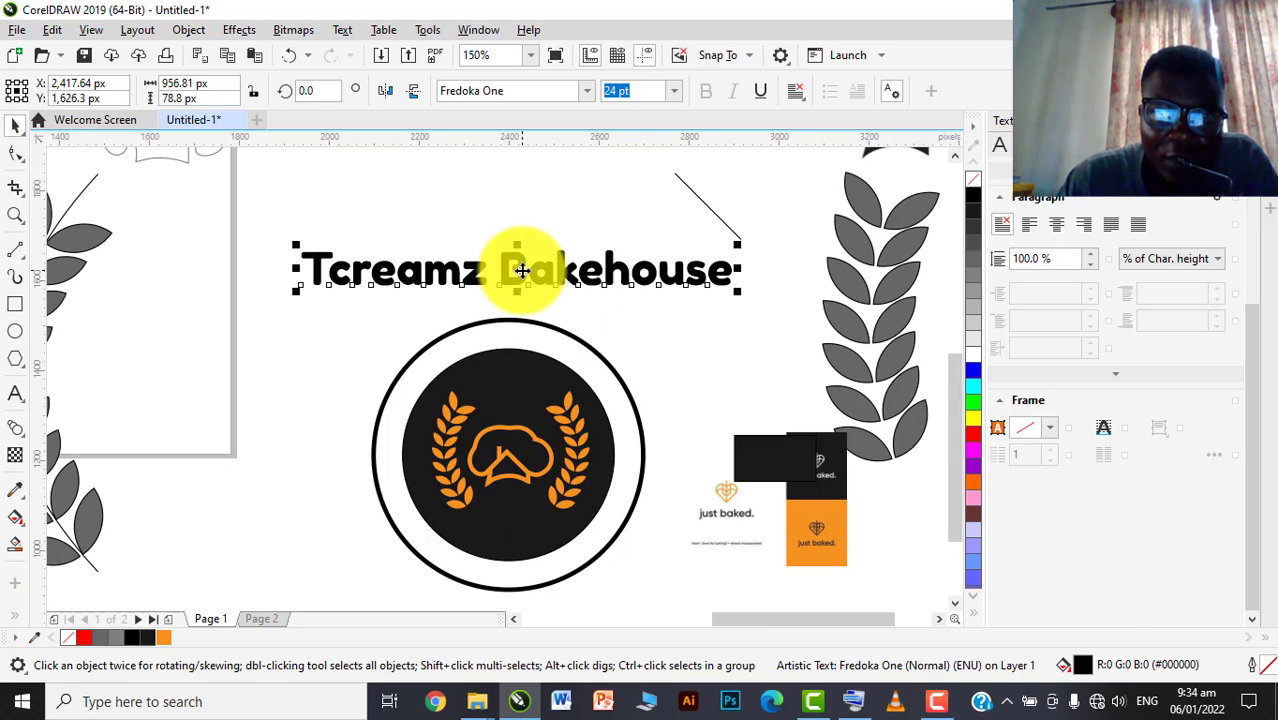
{"action": "left_click_drag", "start_coordinate": [521, 270], "coordinate": [536, 322]}
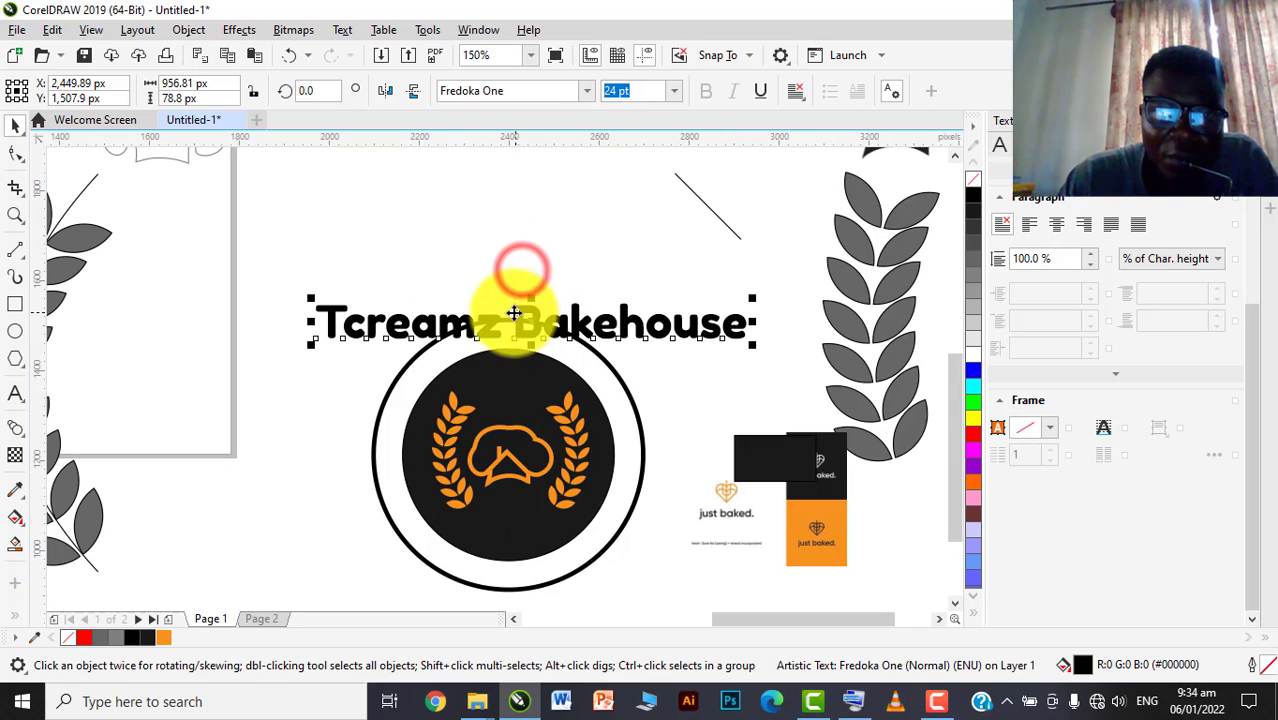
{"action": "left_click", "coordinate": [340, 31]}
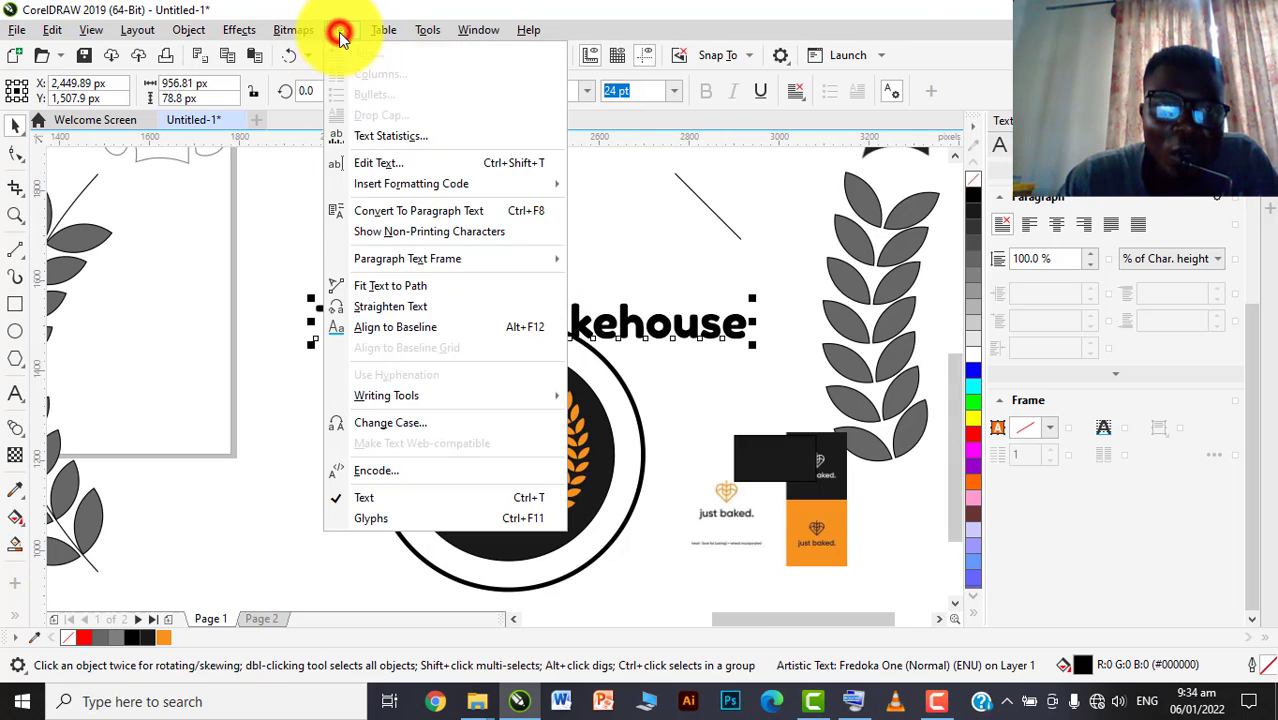
{"action": "left_click", "coordinate": [411, 286]}
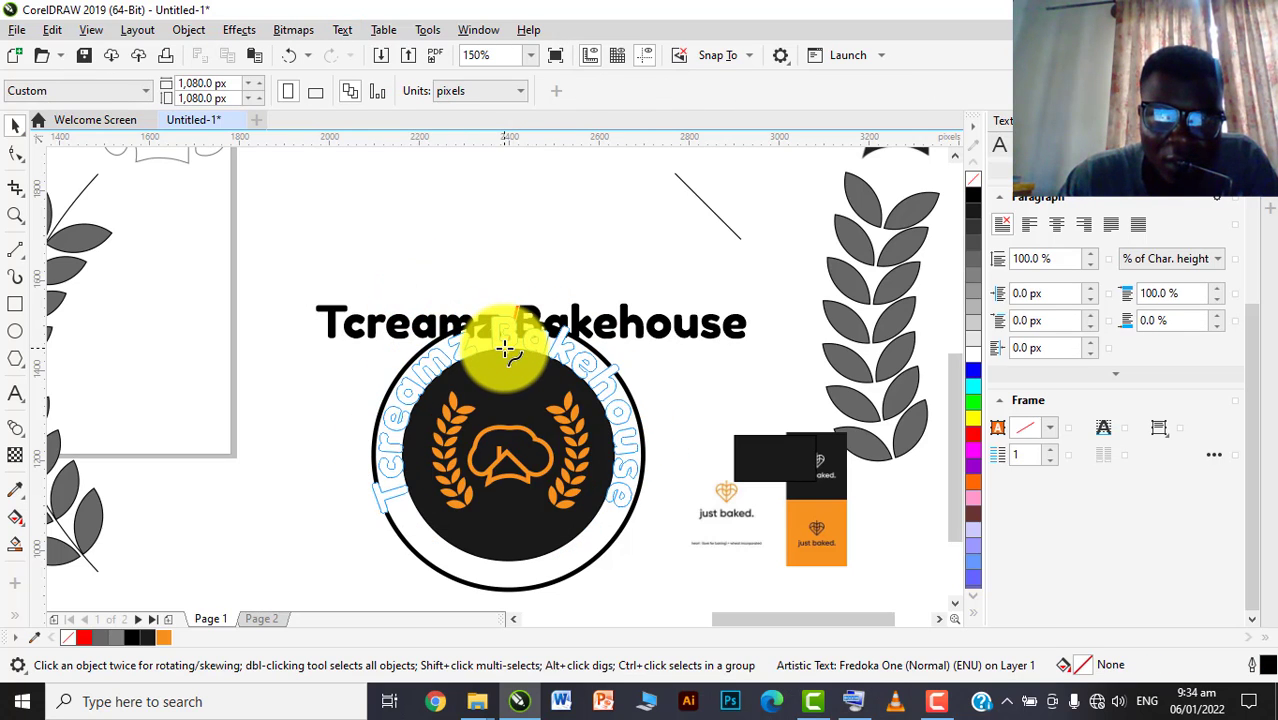
{"action": "left_click", "coordinate": [503, 338]}
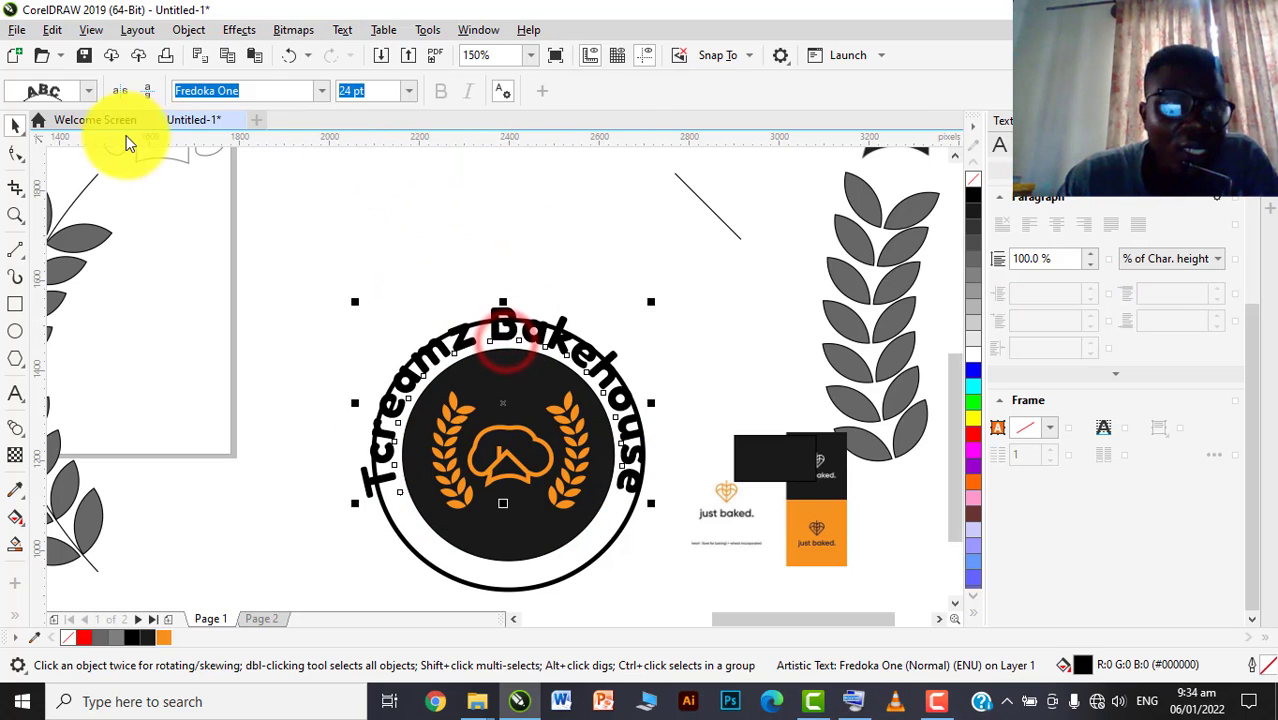
Enlarge the outer ring carrying the curved text from its centre to about 674 px
{"action": "left_click", "coordinate": [510, 590]}
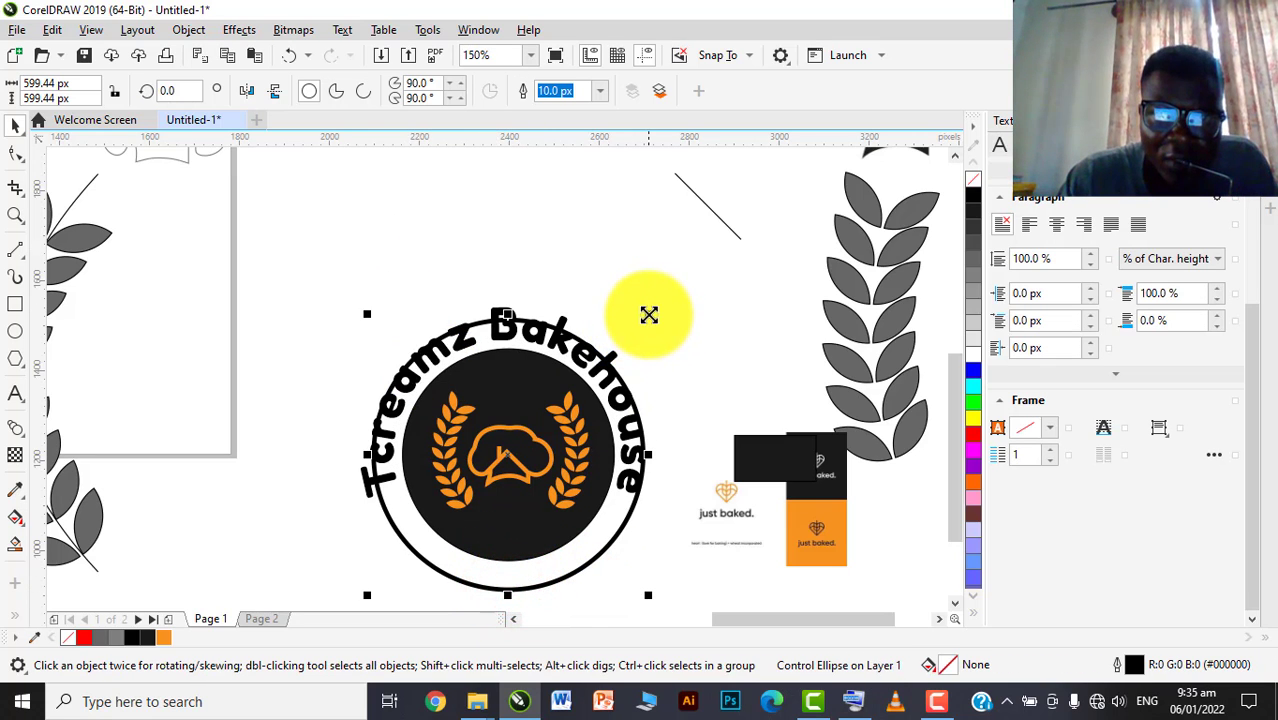
{"action": "left_click_drag", "start_coordinate": [649, 315], "coordinate": [664, 292]}
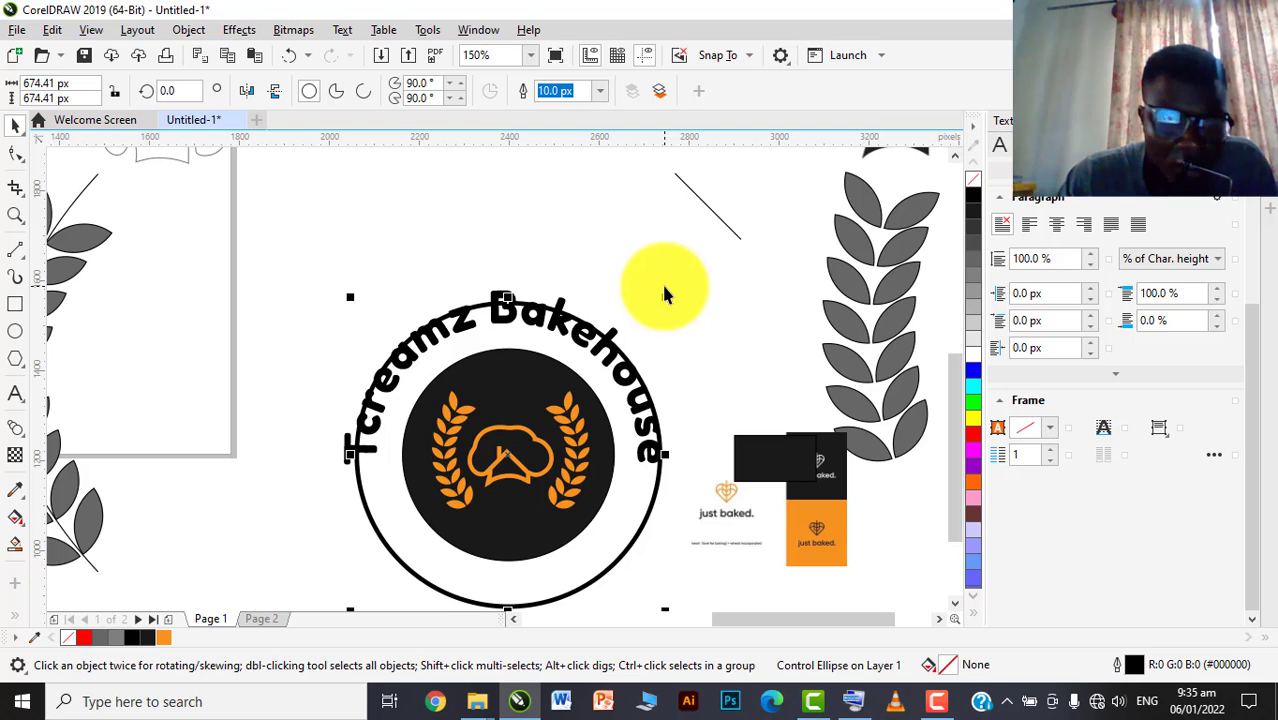
Undo the last ring enlargement and text fitting, and enlarge the outer ring from its centre to about 695 px
{"action": "key", "text": "ctrl+z"}
{"action": "key", "text": "ctrl+z"}
{"action": "left_click", "coordinate": [619, 389]}
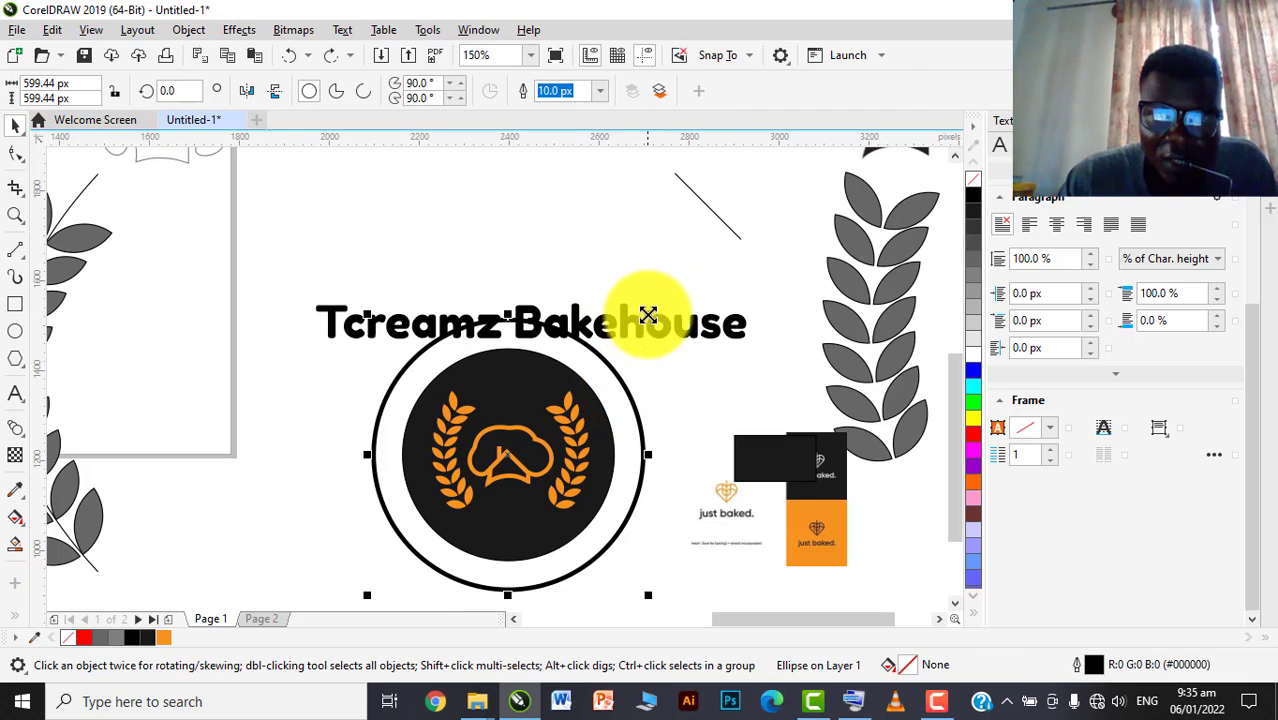
{"action": "mouse_move", "coordinate": [648, 316]}
{"action": "left_mouse_down"}
{"action": "mouse_move", "coordinate": [662, 277]}
{"action": "mouse_move", "coordinate": [652, 294]}
{"action": "left_mouse_up"}
Fit the "Tcreamz Bakehouse" text to the outer ring as a path, centred at its top and offset about 77.5 px inward
{"action": "left_click", "coordinate": [690, 322]}
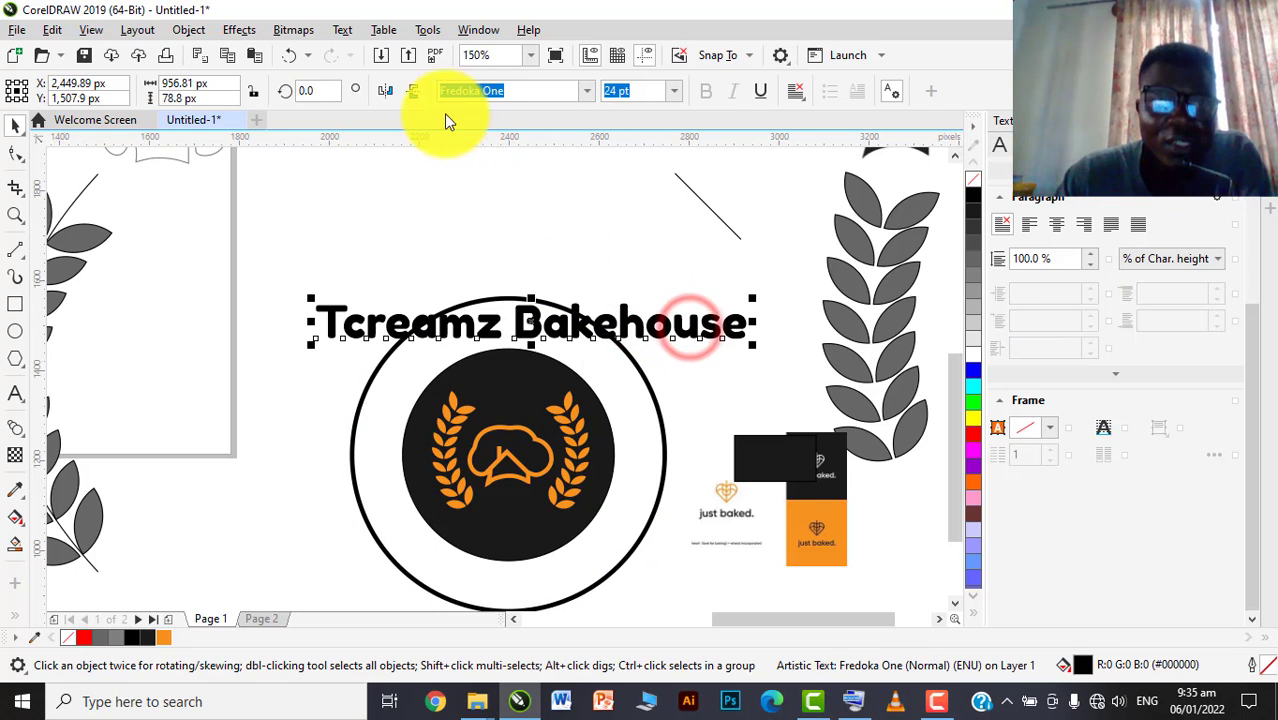
{"action": "left_click", "coordinate": [342, 29]}
{"action": "left_click", "coordinate": [368, 282]}
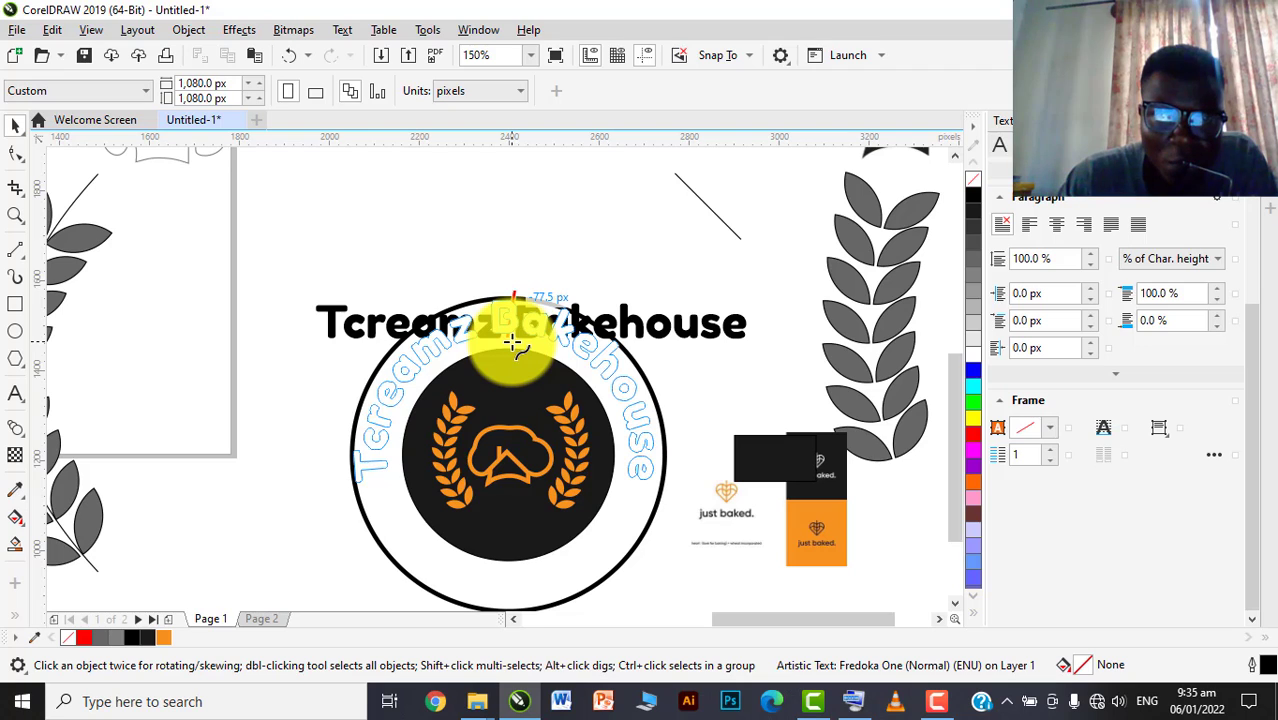
{"action": "left_click", "coordinate": [511, 339]}
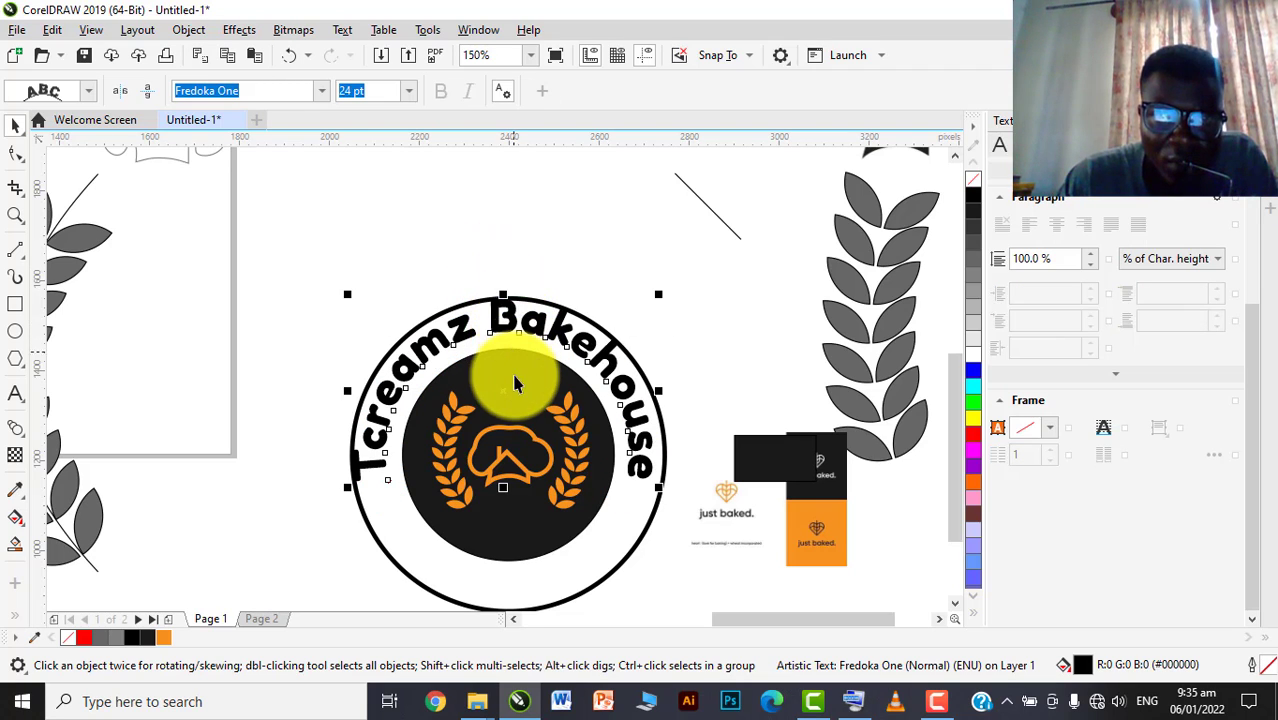
{"action": "left_click", "coordinate": [514, 376]}
{"action": "left_click", "coordinate": [655, 329]}
Shrink the dark circle and its orange emblem together slightly from their centre
{"action": "left_click_drag", "start_coordinate": [693, 337], "coordinate": [389, 569]}
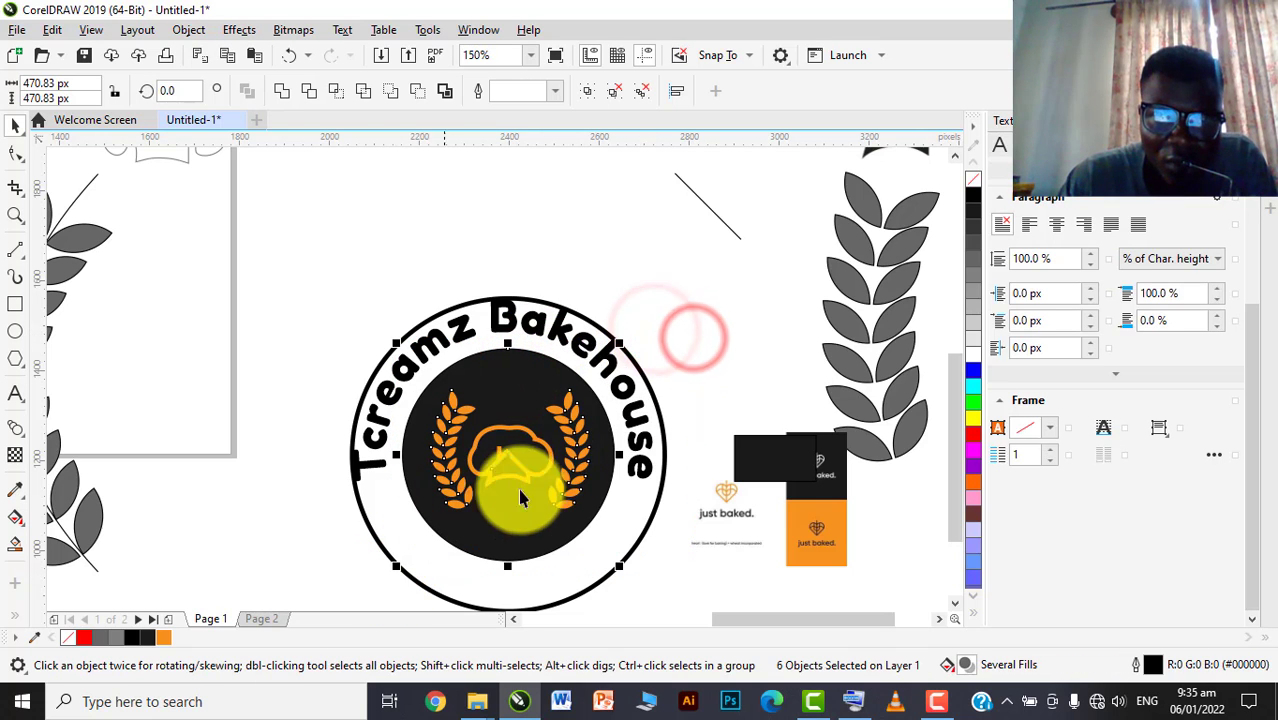
{"action": "left_click_drag", "start_coordinate": [622, 338], "coordinate": [563, 336]}
Shift the curved bakehouse name inward so it sits midway between the outer ring and the dark circle
{"action": "left_click", "coordinate": [629, 315]}
{"action": "left_click", "coordinate": [573, 338]}
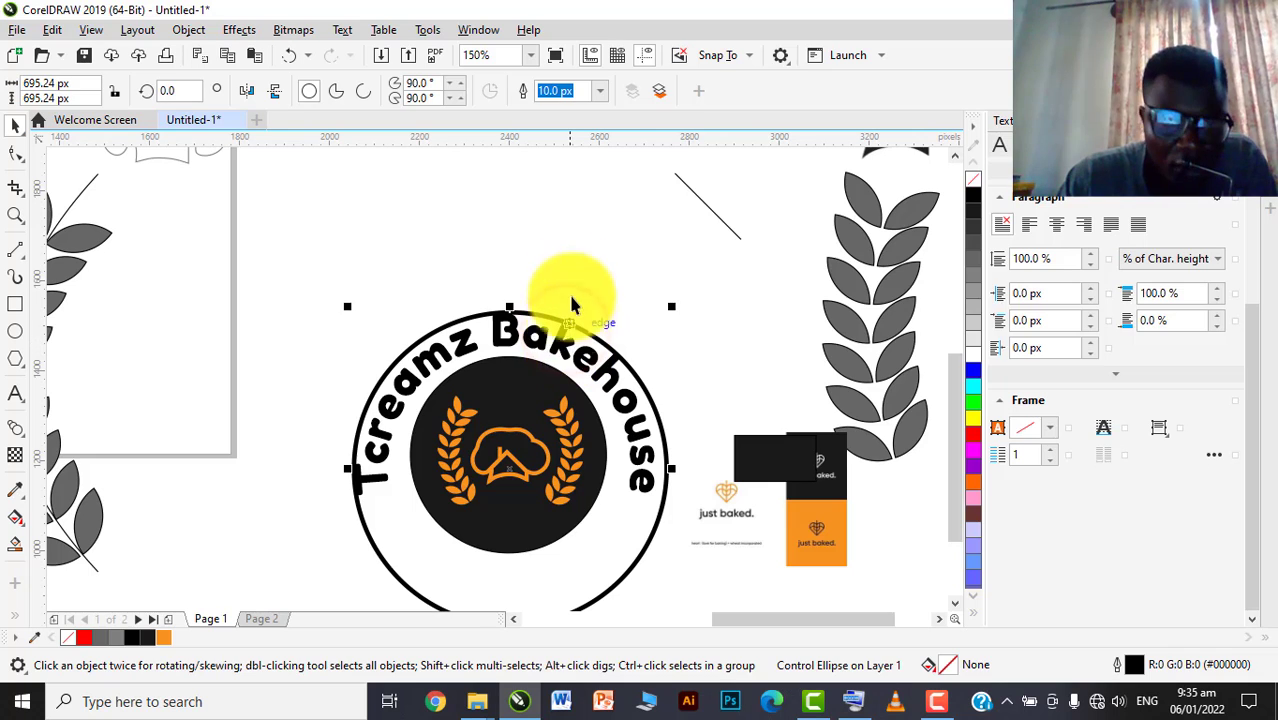
{"action": "left_click", "coordinate": [570, 262]}
{"action": "left_click", "coordinate": [524, 322]}
{"action": "double_click", "coordinate": [524, 322]}
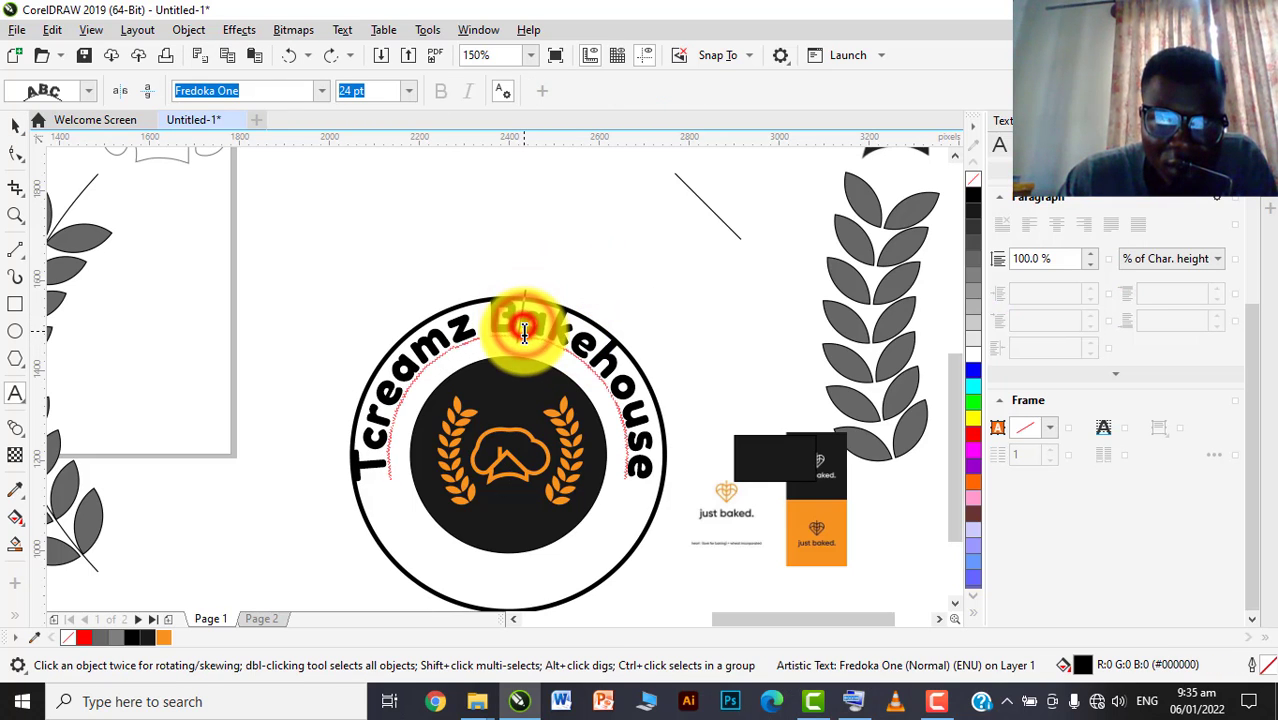
{"action": "left_click", "coordinate": [14, 128]}
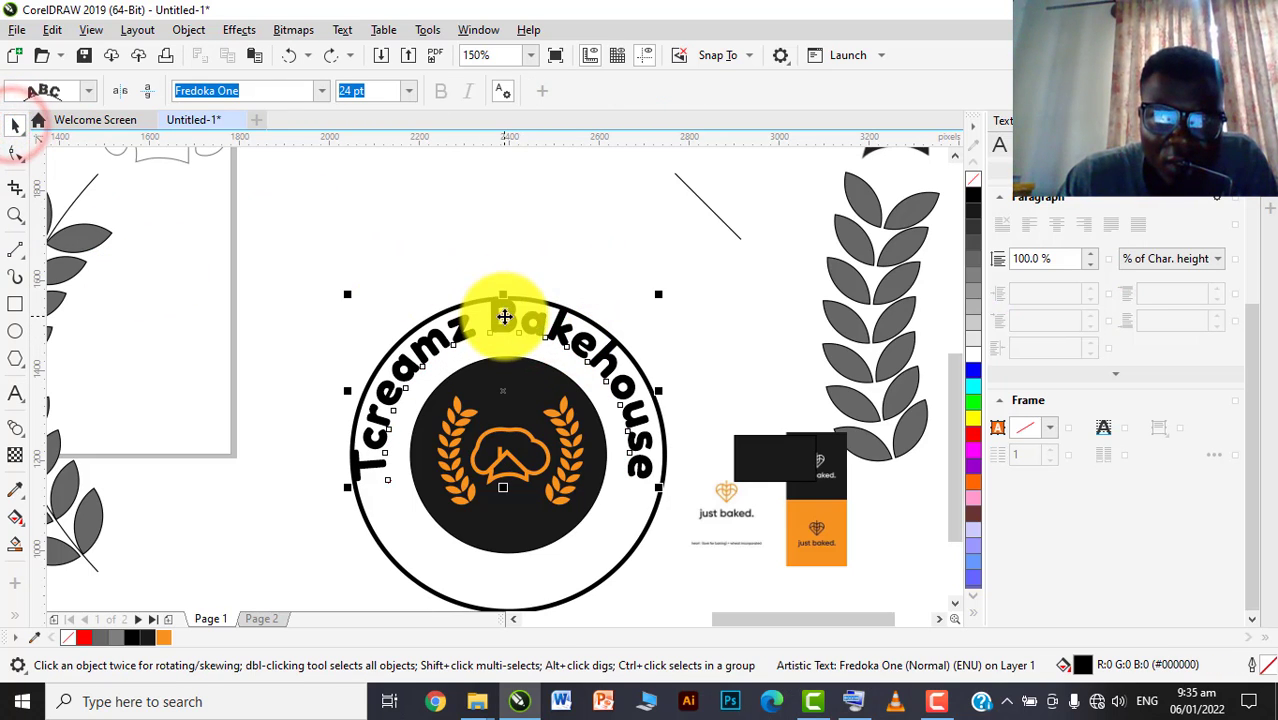
{"action": "left_click_drag", "start_coordinate": [491, 308], "coordinate": [549, 269]}
{"action": "left_click", "coordinate": [556, 262]}
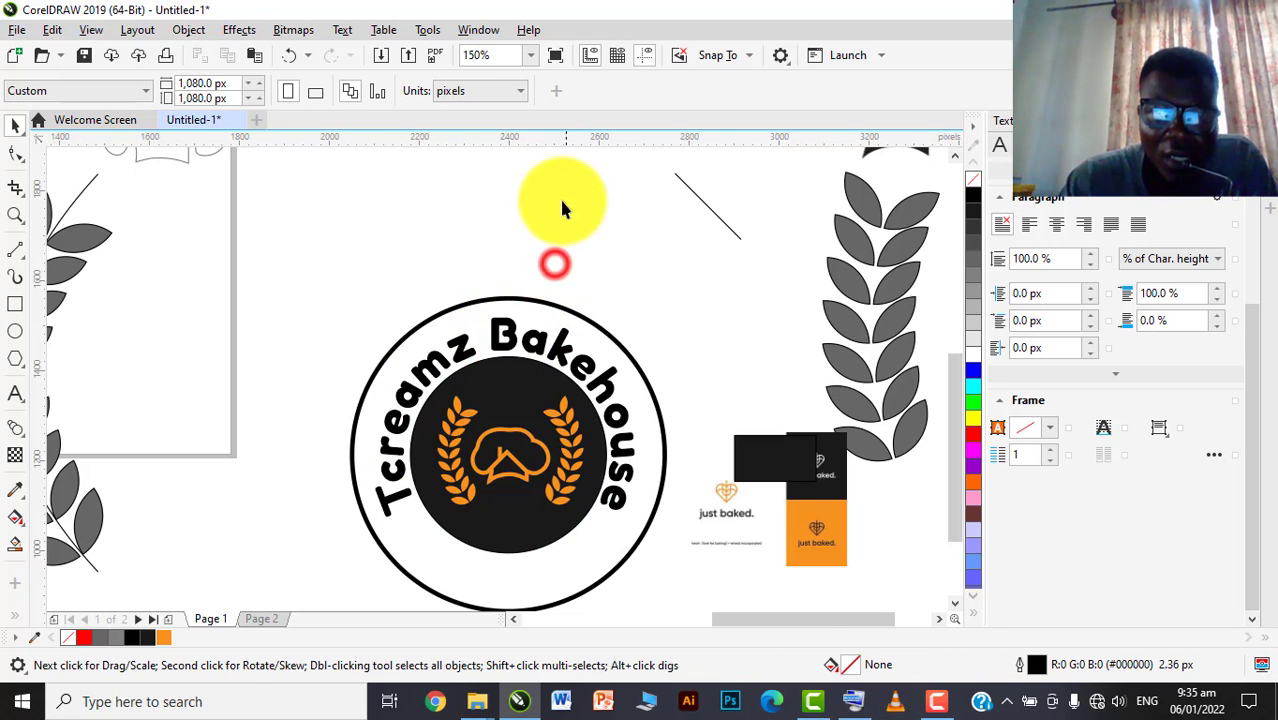
Move the "pinterest.com" text onto the page, just below the client brief image
{"action": "scroll", "coordinate": [560, 290], "scroll_direction": "down", "scroll_amount": 4}
{"action": "scroll", "coordinate": [553, 350], "scroll_direction": "up", "scroll_amount": 2}
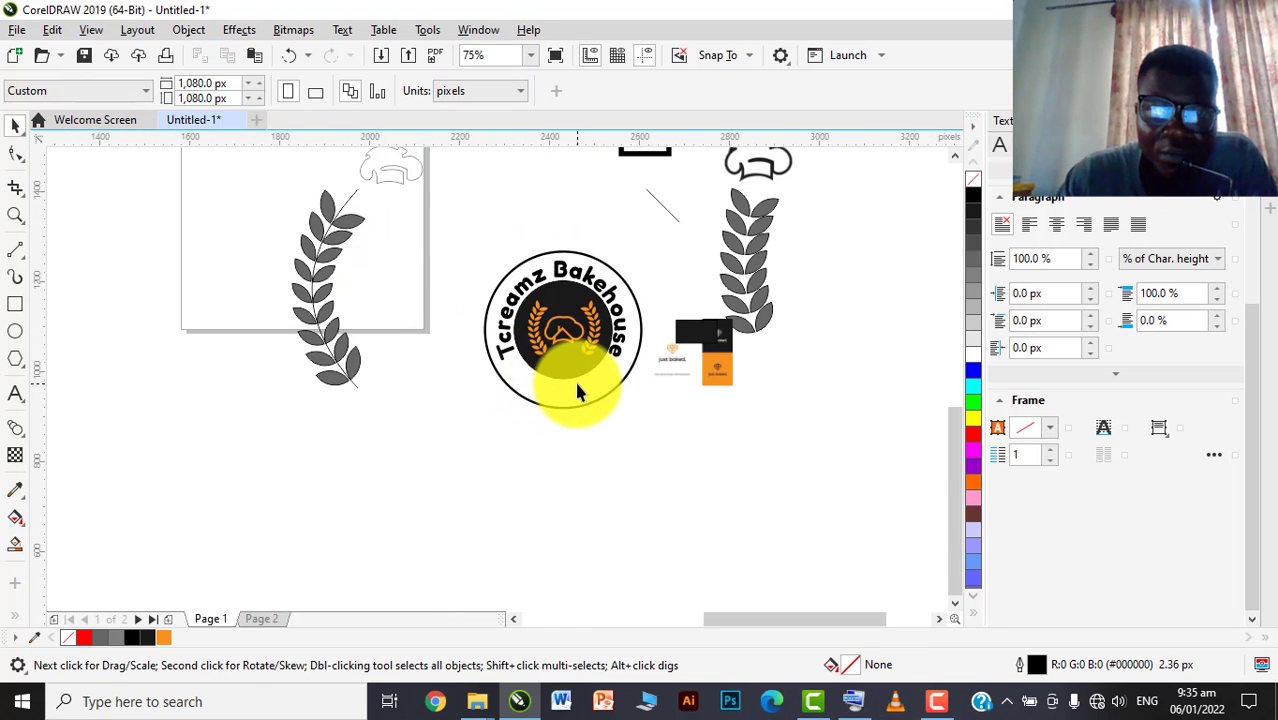
{"action": "scroll", "coordinate": [525, 391], "scroll_direction": "up", "scroll_amount": 4}
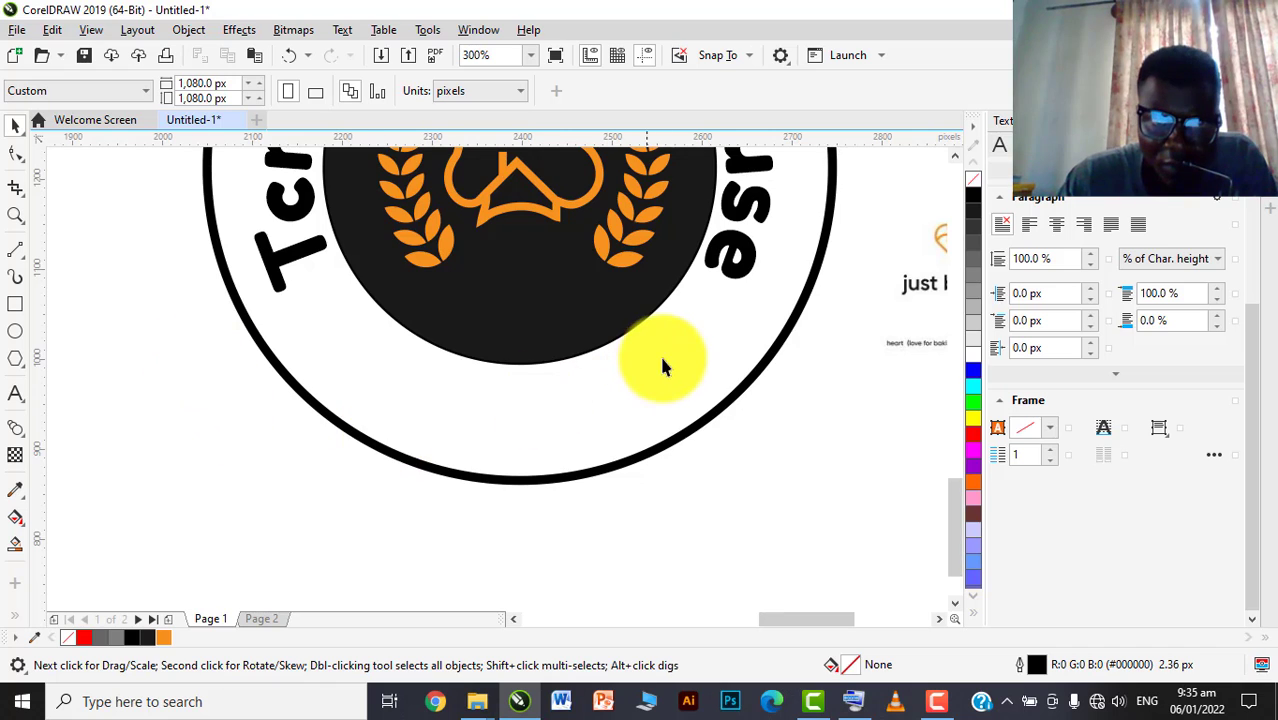
{"action": "scroll", "coordinate": [660, 360], "scroll_direction": "down", "scroll_amount": 2}
{"action": "scroll", "coordinate": [660, 370], "scroll_direction": "down", "scroll_amount": 1}
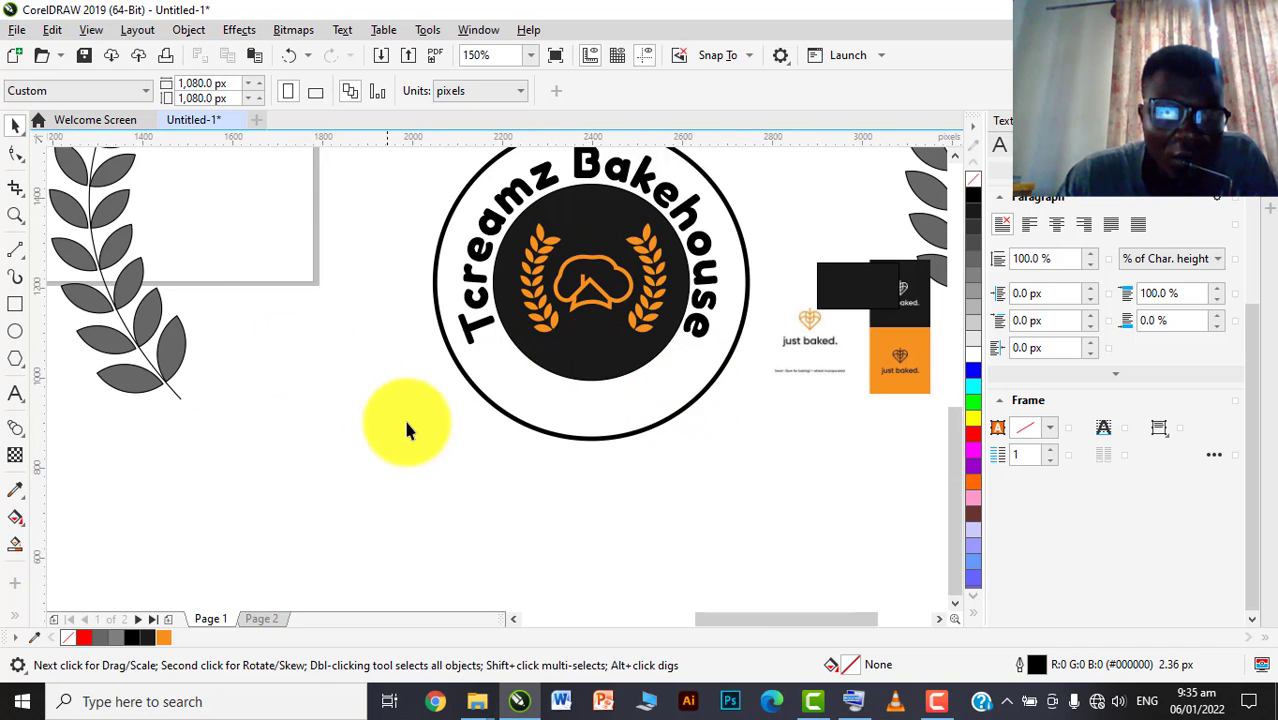
{"action": "scroll", "coordinate": [404, 420], "scroll_direction": "down", "scroll_amount": 1}
{"action": "scroll", "coordinate": [225, 225], "scroll_direction": "down", "scroll_amount": 2}
{"action": "scroll", "coordinate": [238, 250], "scroll_direction": "up", "scroll_amount": 4}
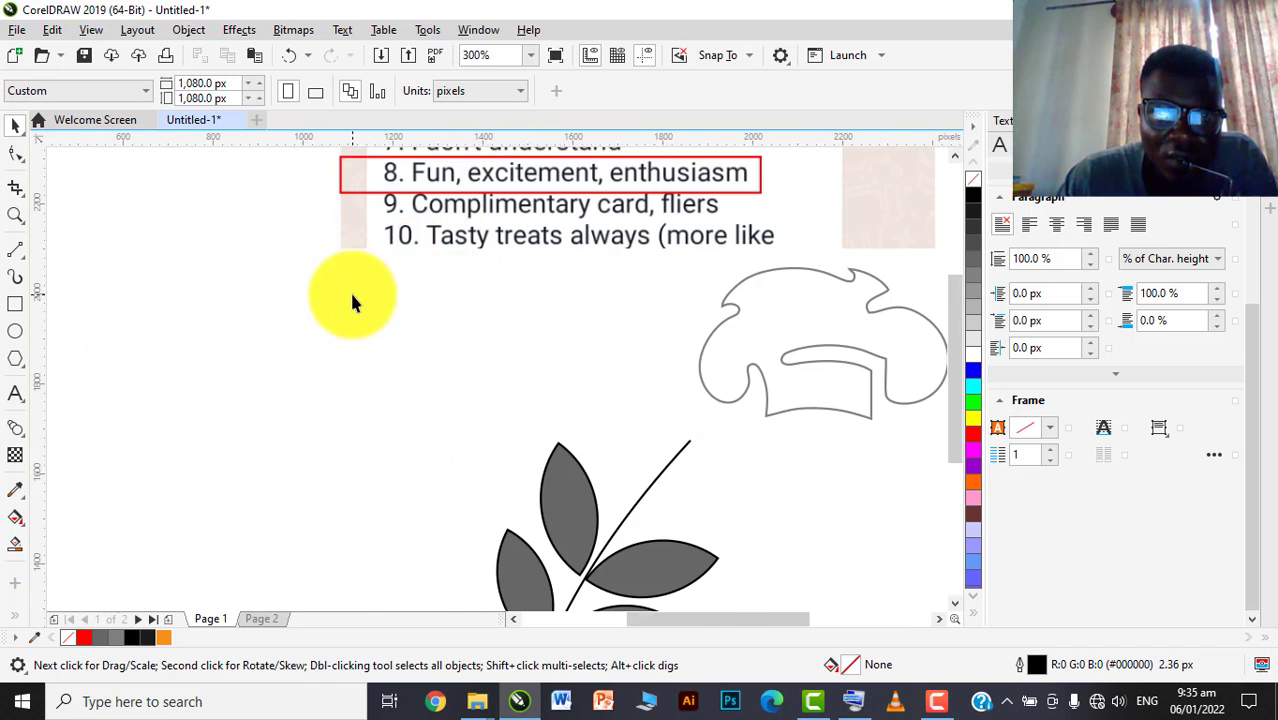
{"action": "scroll", "coordinate": [351, 300], "scroll_direction": "down", "scroll_amount": 2}
{"action": "scroll", "coordinate": [499, 262], "scroll_direction": "down", "scroll_amount": 1}
{"action": "left_click_drag", "start_coordinate": [662, 172], "coordinate": [348, 308]}
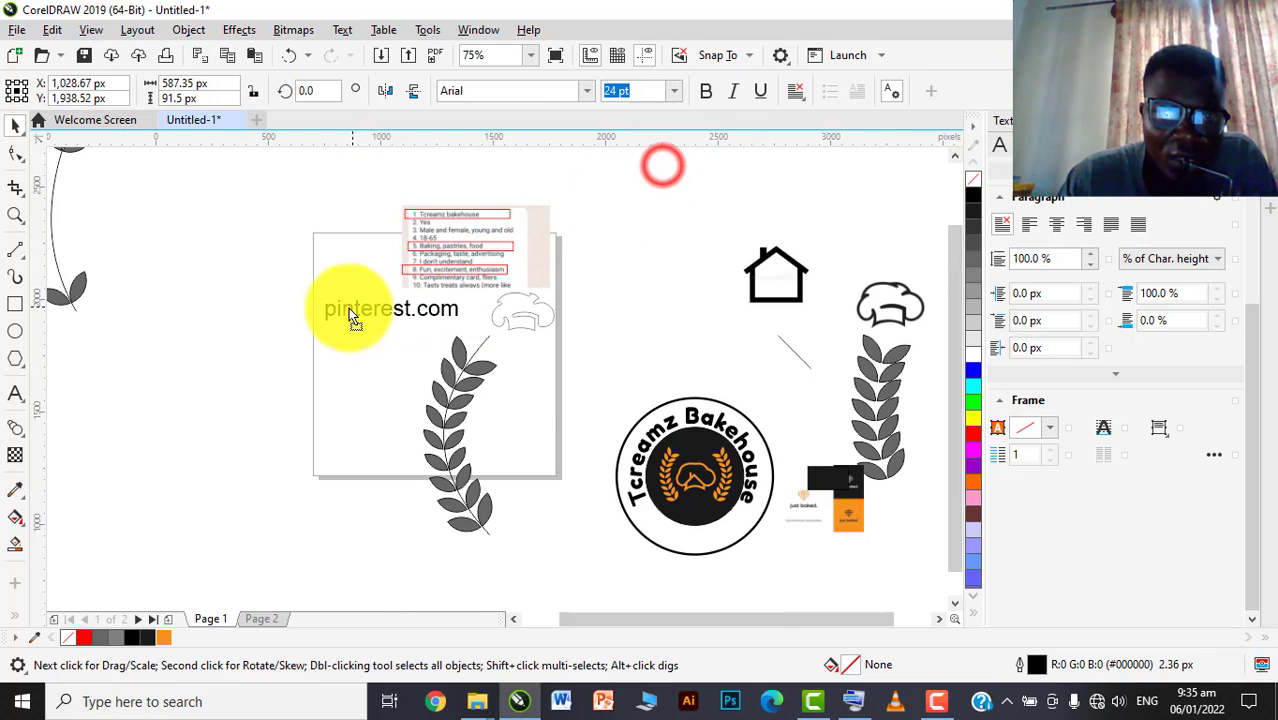
Replace the "pinterest.com" text with the tagline "Tasty treats always"
{"action": "scroll", "coordinate": [348, 308], "scroll_direction": "up", "scroll_amount": 2}
{"action": "double_click", "coordinate": [347, 315]}
{"action": "type", "text": "treats always"}
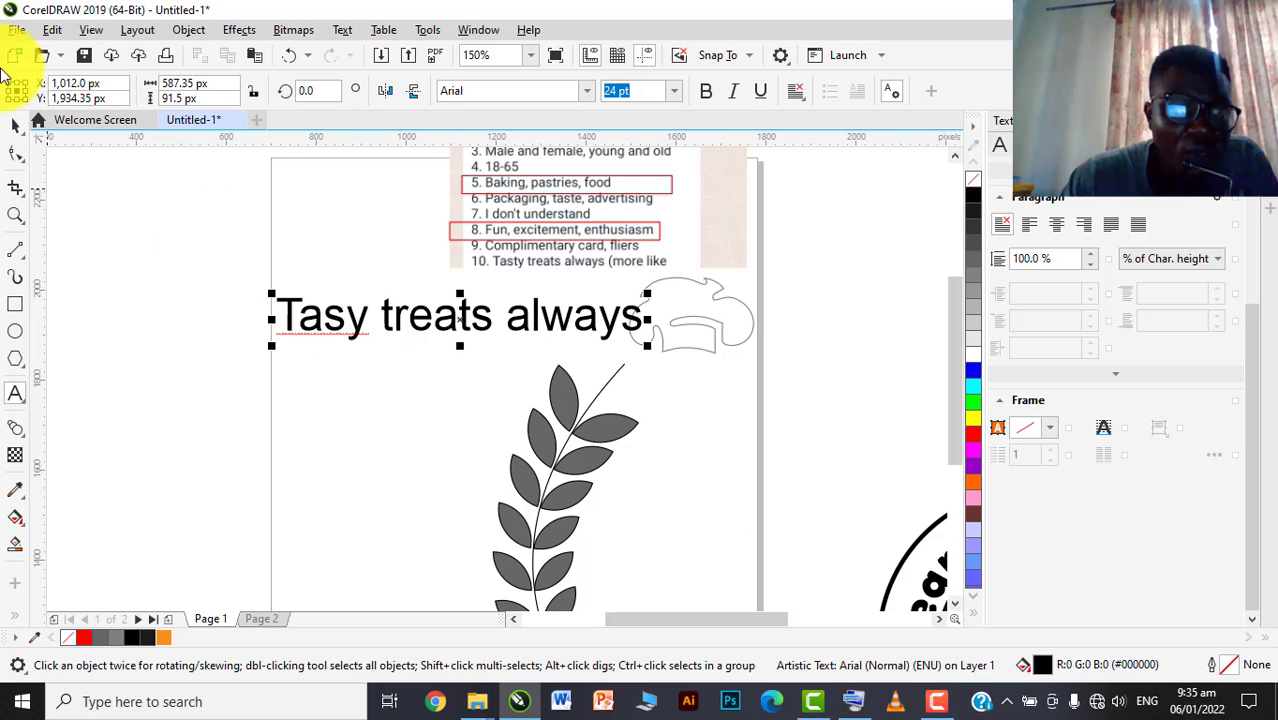
{"action": "left_click", "coordinate": [344, 321]}
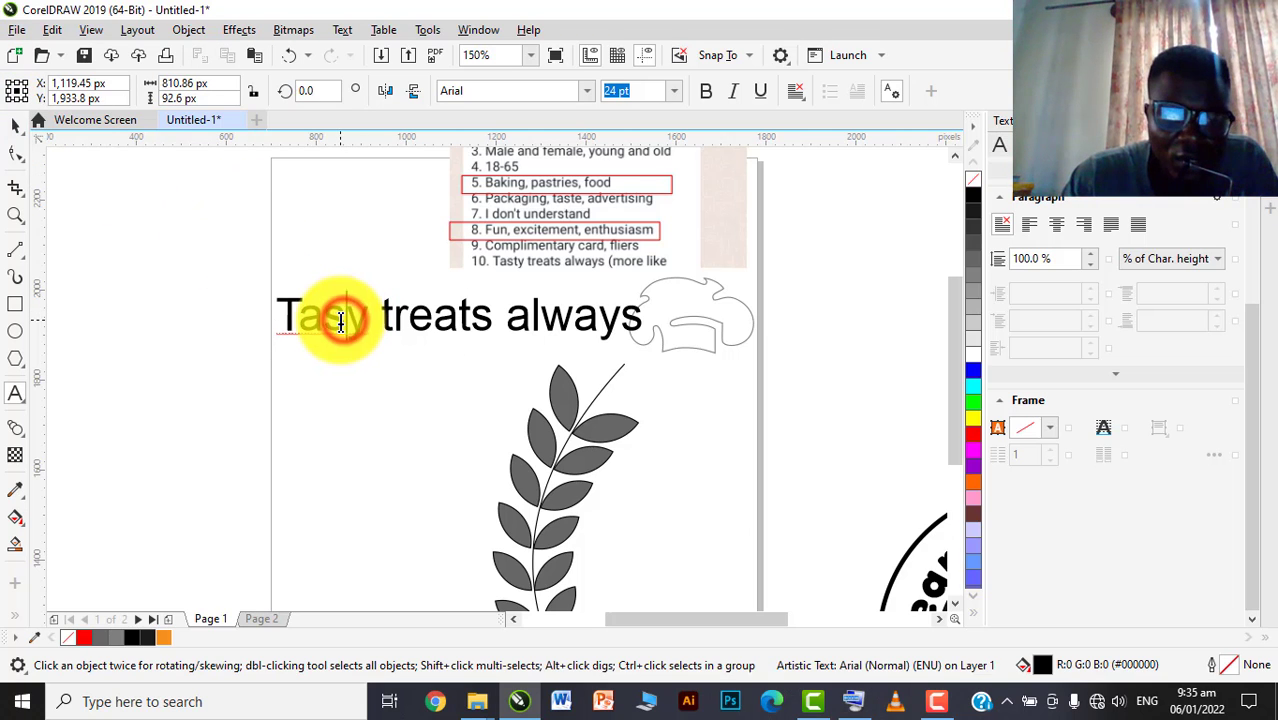
{"action": "type", "text": "t"}
{"action": "left_click", "coordinate": [15, 124]}
Move the "Tasty treats always" tagline over the lower edge of the logo's outer ring
{"action": "scroll", "coordinate": [214, 271], "scroll_direction": "down", "scroll_amount": 2}
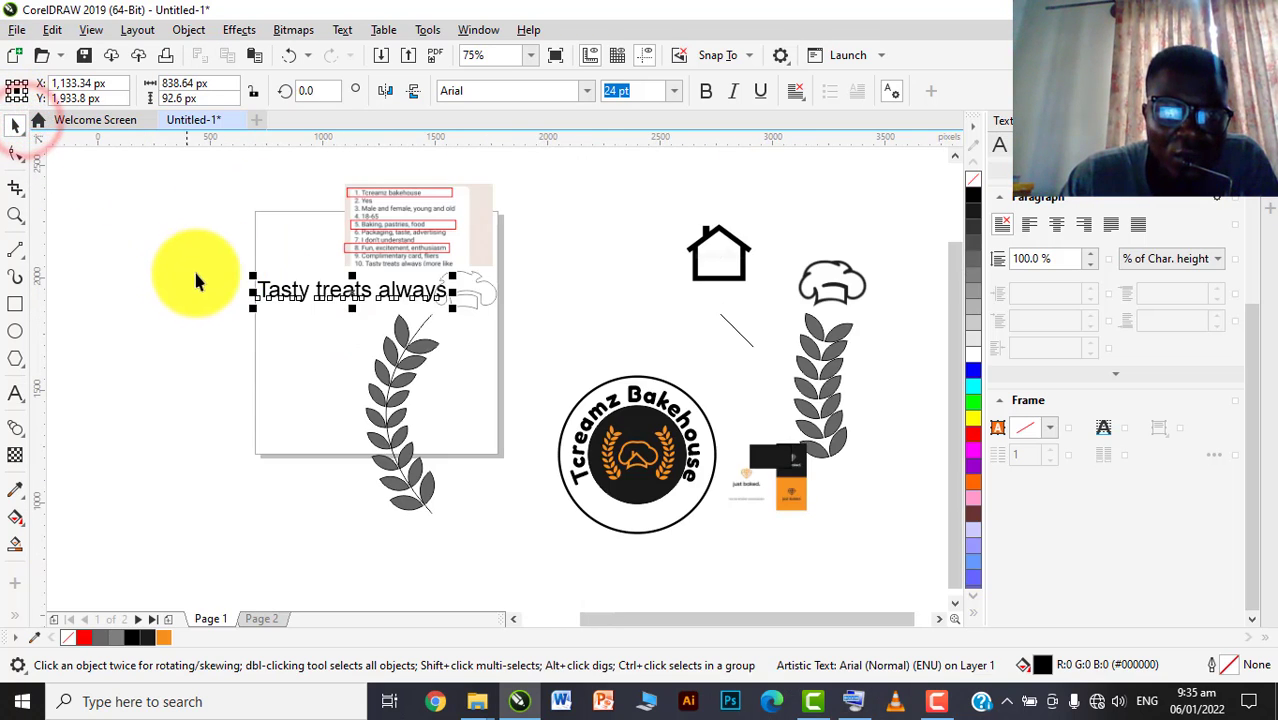
{"action": "scroll", "coordinate": [195, 278], "scroll_direction": "down", "scroll_amount": 1}
{"action": "left_click_drag", "start_coordinate": [258, 280], "coordinate": [414, 394]}
{"action": "scroll", "coordinate": [447, 385], "scroll_direction": "up", "scroll_amount": 2}
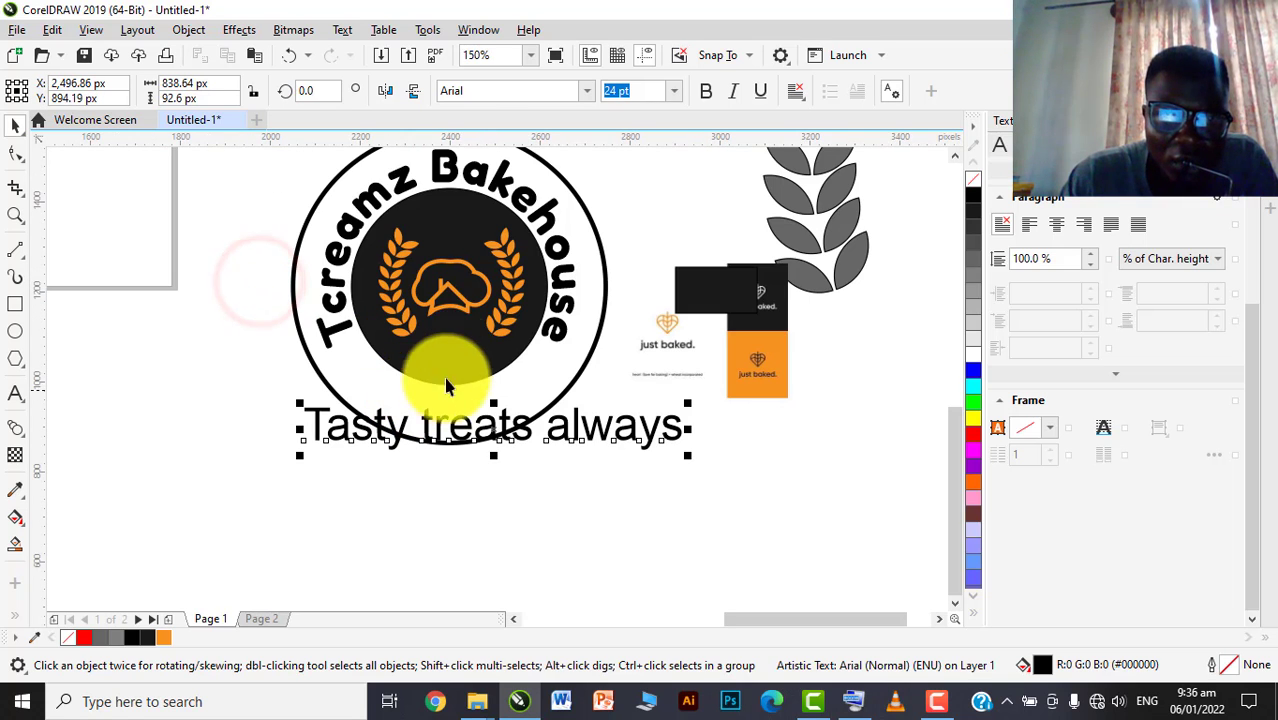
Set the tagline's font to Fredoka One and its size to 12 pt
{"action": "left_click", "coordinate": [586, 90]}
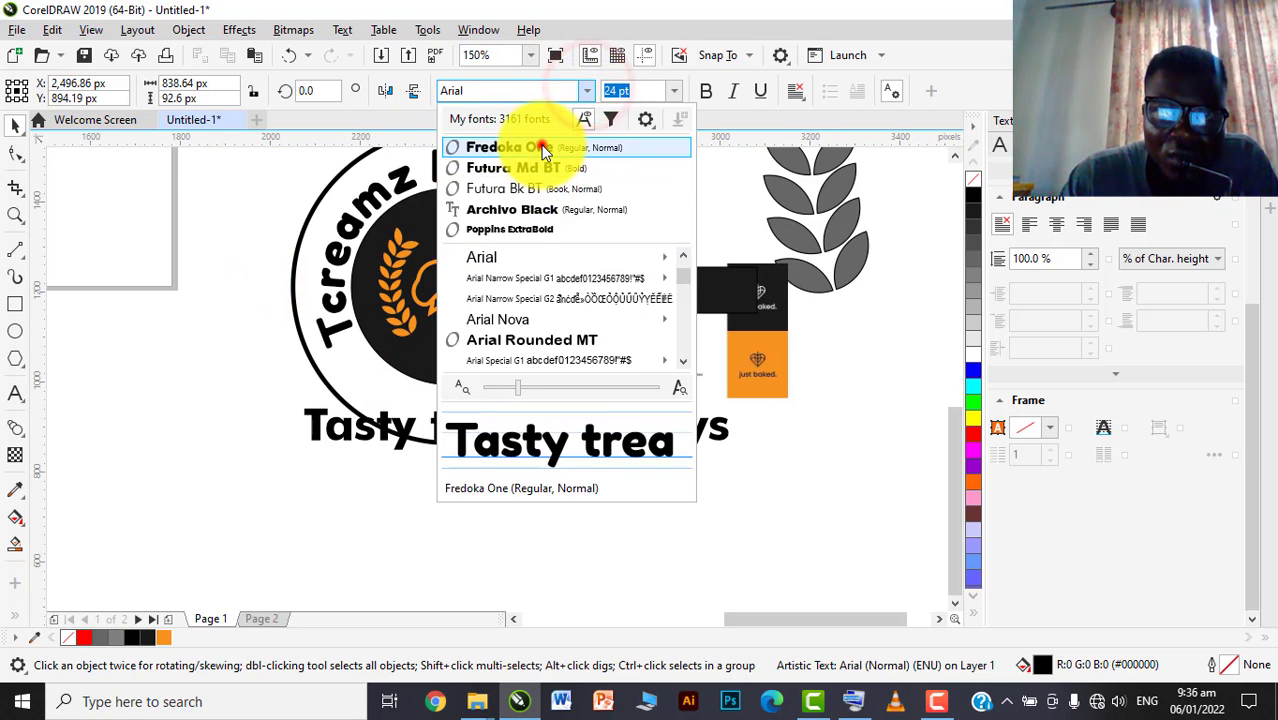
{"action": "left_click", "coordinate": [543, 150]}
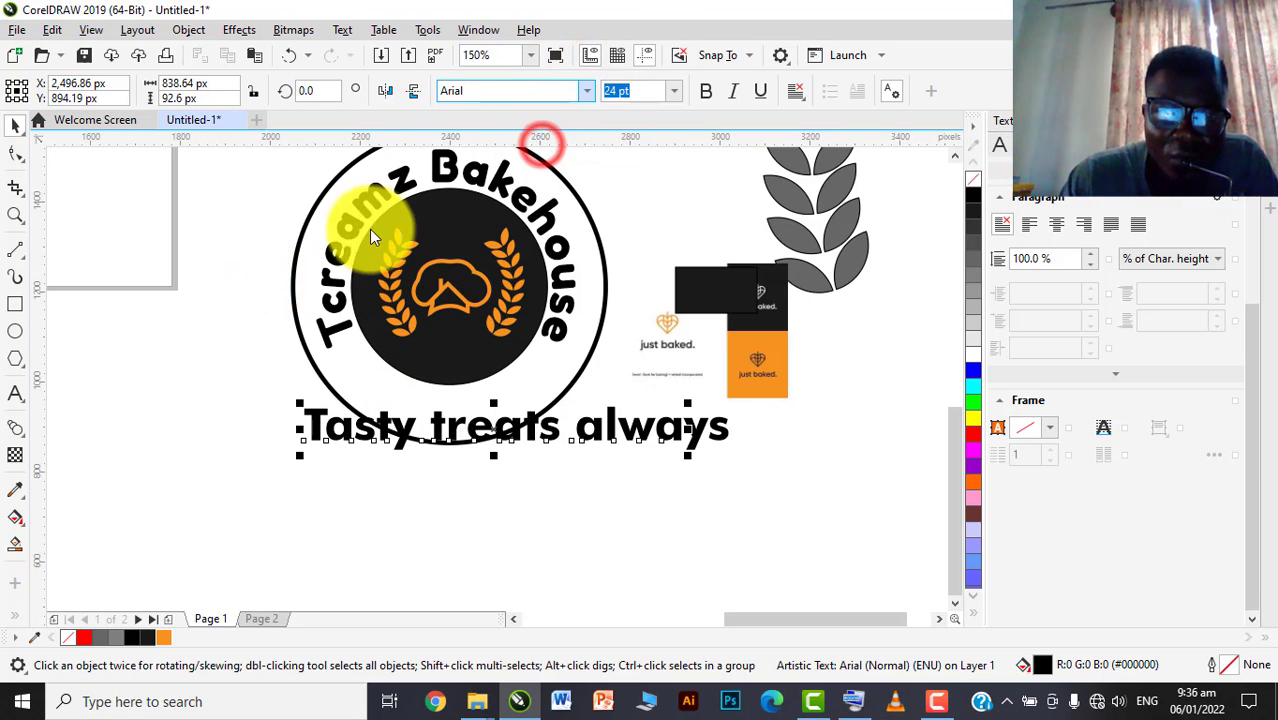
{"action": "left_click", "coordinate": [673, 91]}
{"action": "left_click", "coordinate": [656, 208]}
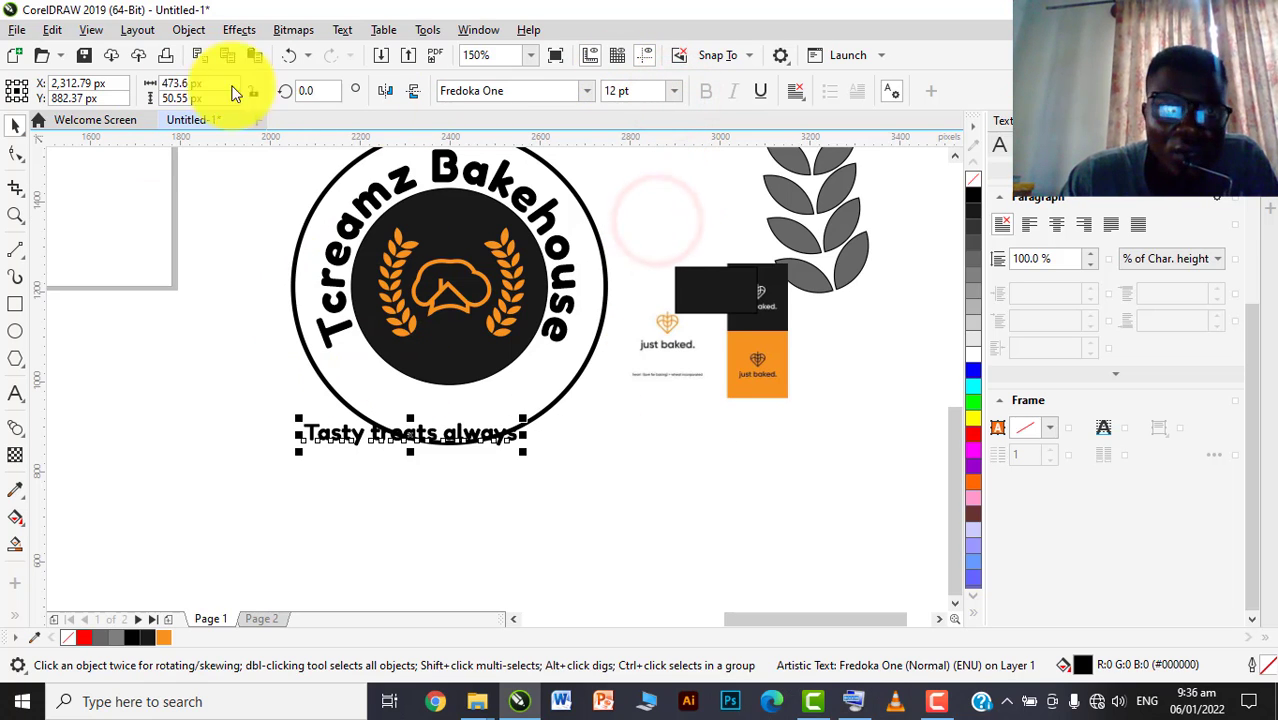
Fit the tagline inside the ring's lower part as a path and mirror it both ways so it reads upright
{"action": "left_click", "coordinate": [340, 29]}
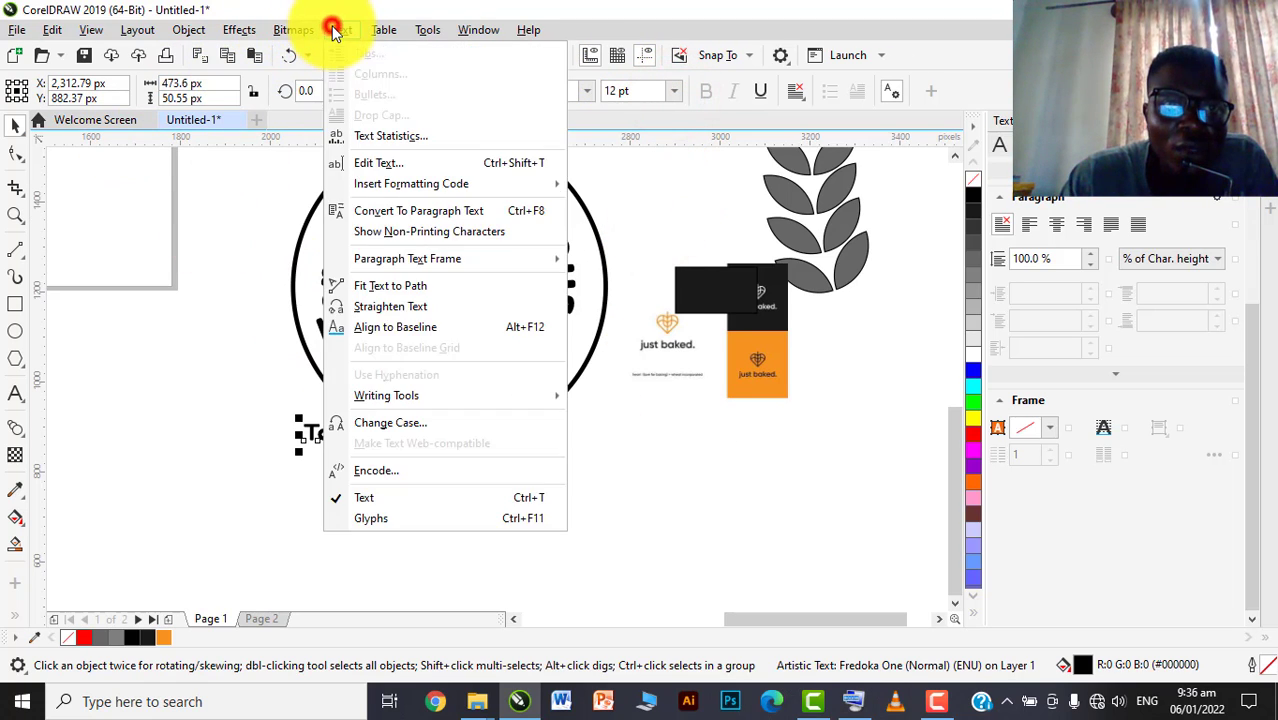
{"action": "left_click", "coordinate": [391, 289]}
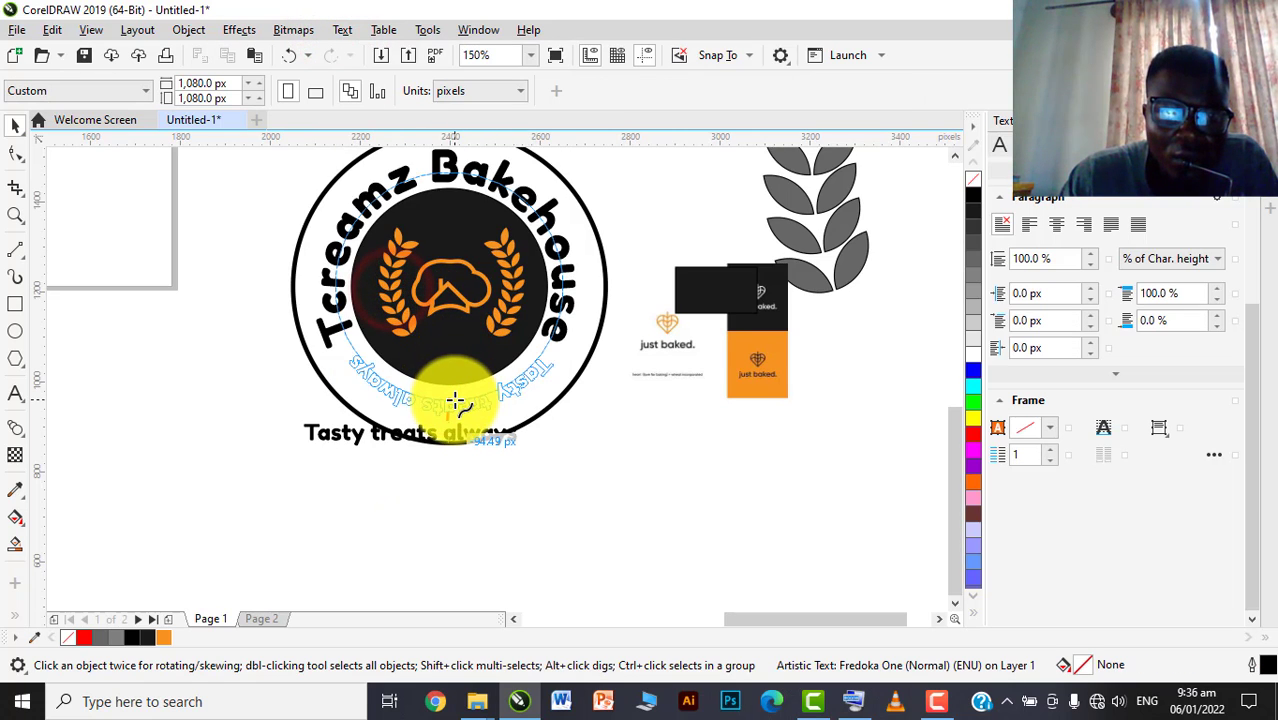
{"action": "left_click", "coordinate": [455, 402]}
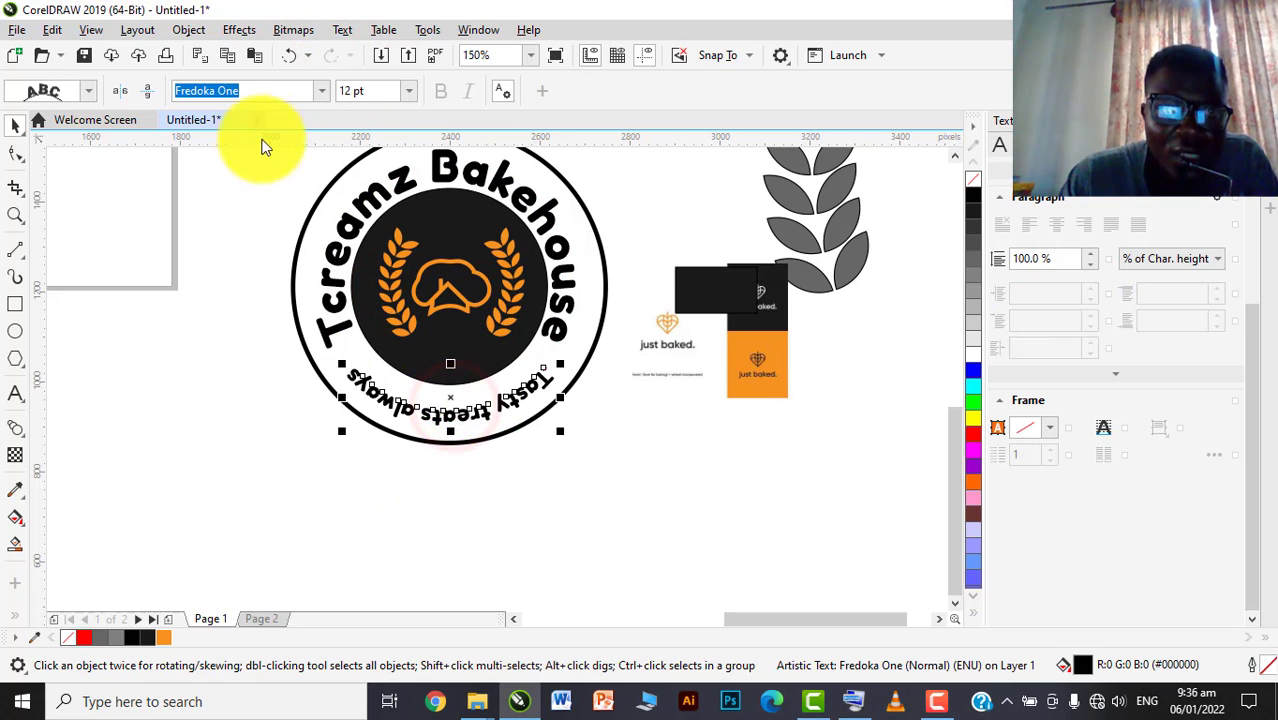
{"action": "left_click", "coordinate": [148, 92]}
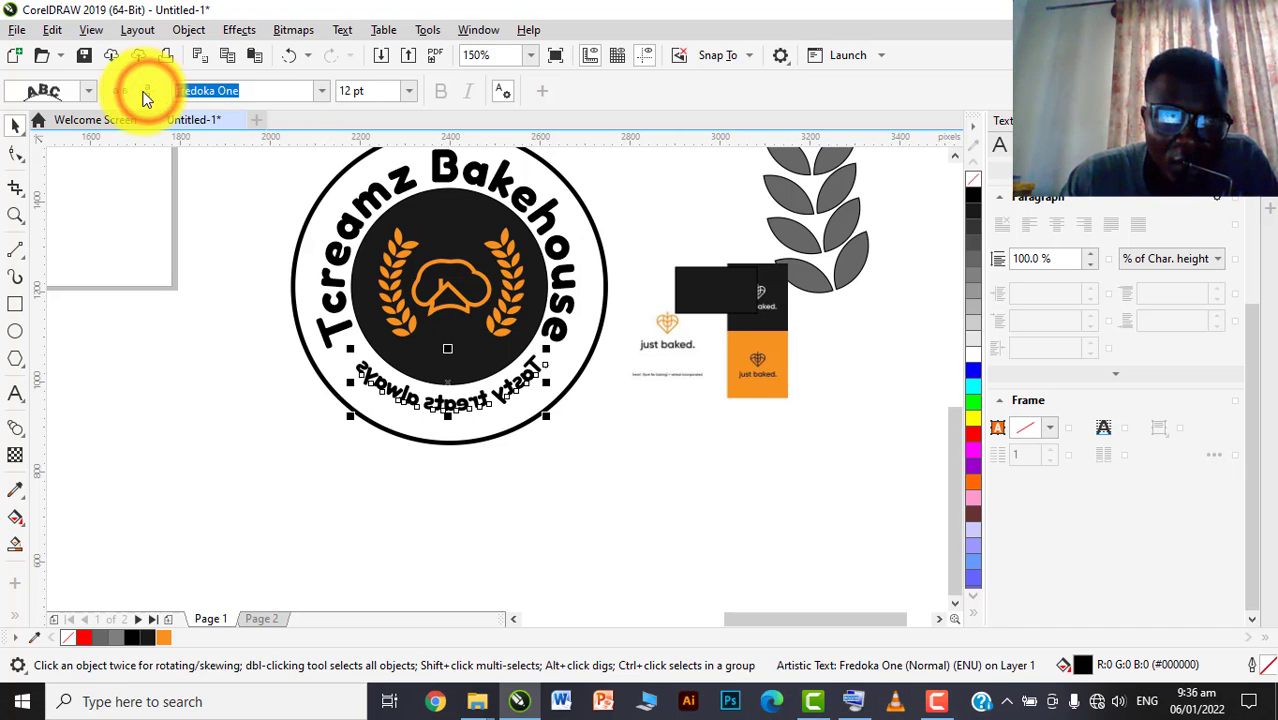
{"action": "left_click", "coordinate": [121, 92]}
{"action": "left_click", "coordinate": [444, 472]}
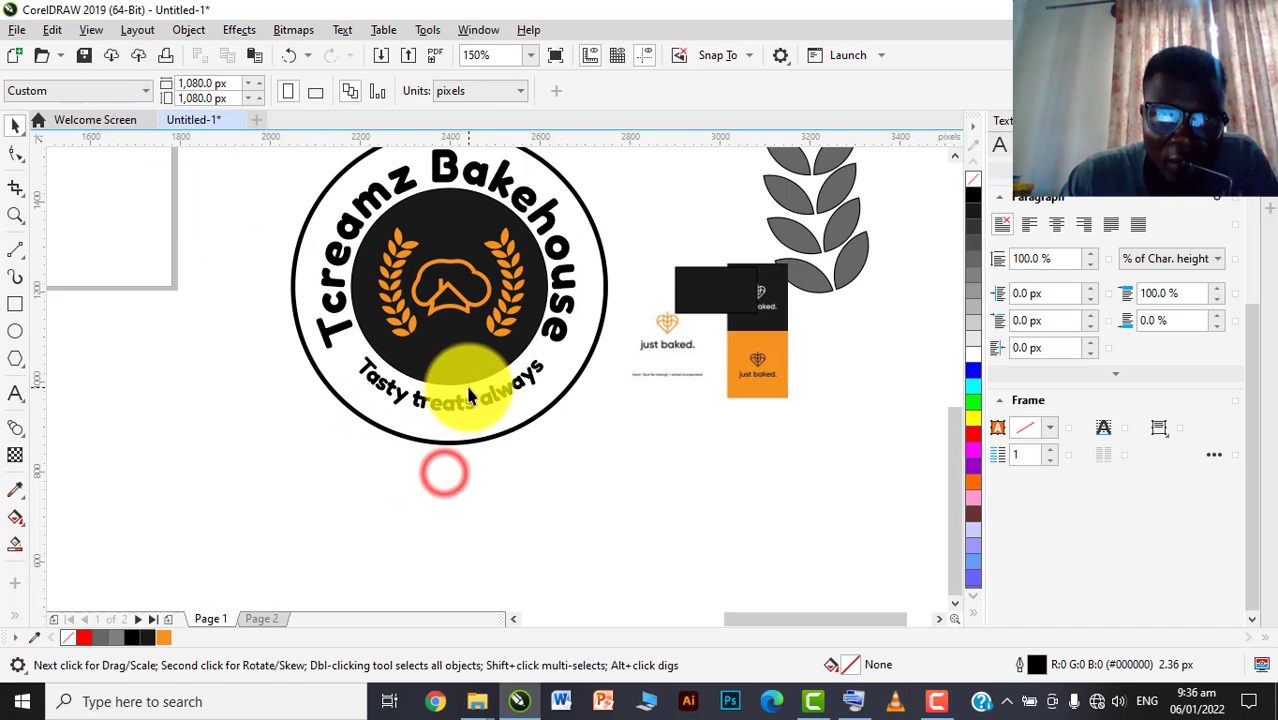
Fill the curved "Tasty treats always" tagline with the emblem's orange
{"action": "scroll", "coordinate": [466, 398], "scroll_direction": "up", "scroll_amount": 1}
{"action": "scroll", "coordinate": [458, 412], "scroll_direction": "down", "scroll_amount": 1}
{"action": "left_click", "coordinate": [463, 421]}
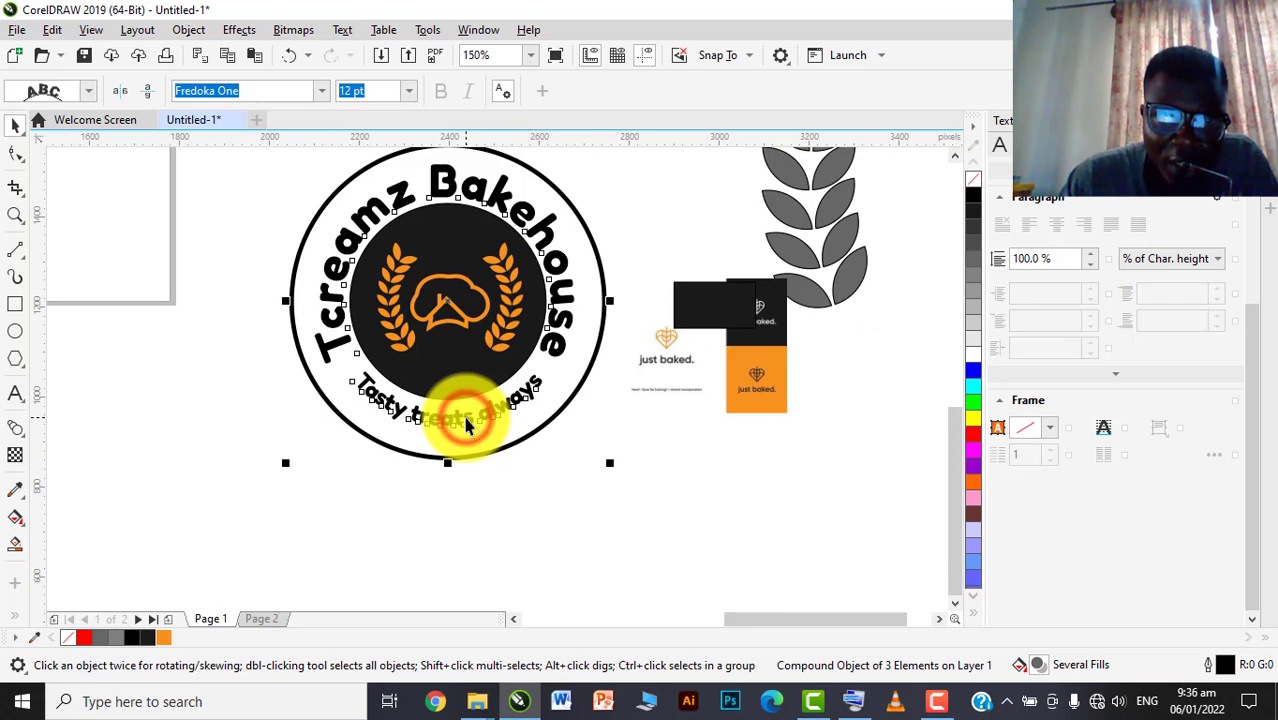
{"action": "left_click", "coordinate": [465, 421]}
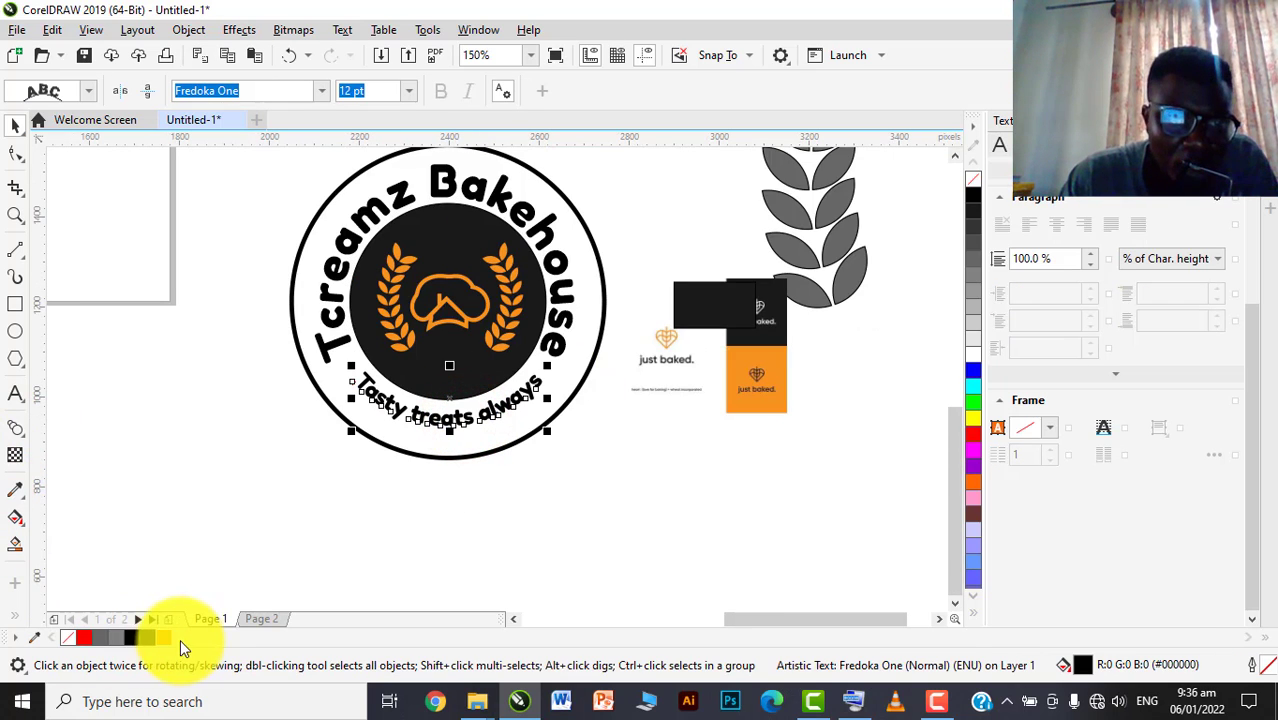
{"action": "left_click", "coordinate": [165, 637]}
{"action": "left_click", "coordinate": [205, 540]}
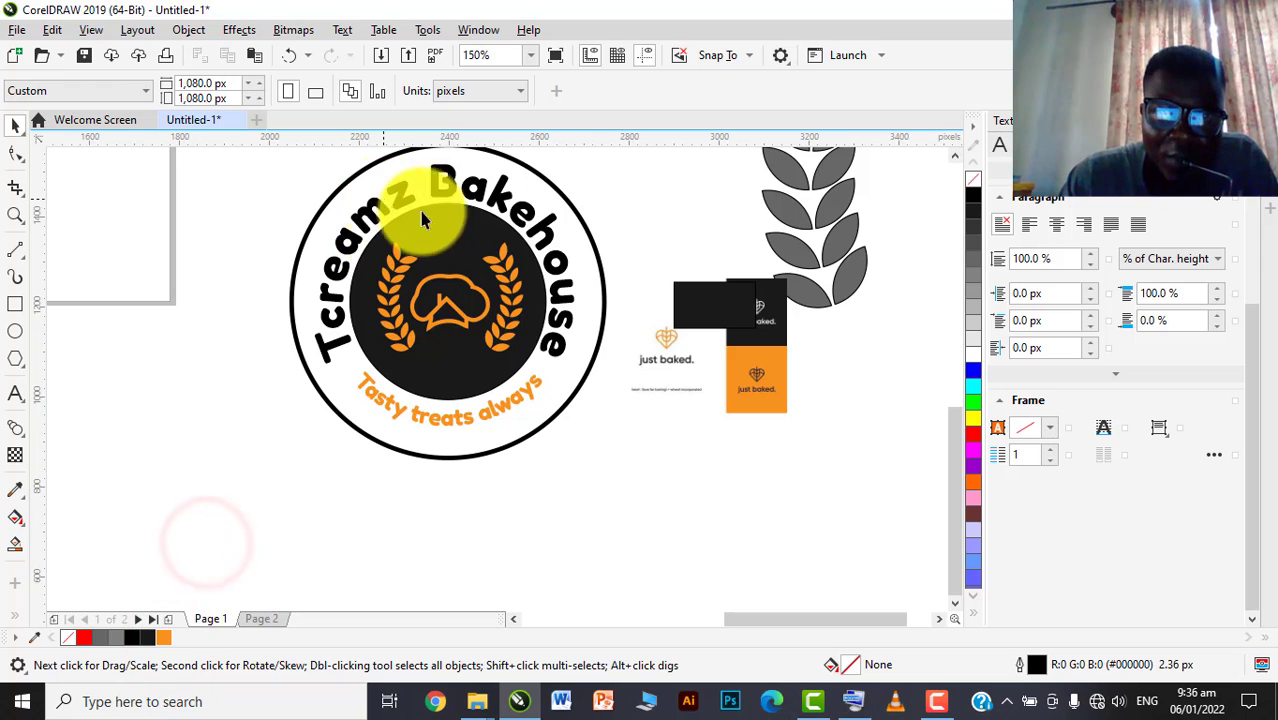
Move the "just baked." reference image farther away from the logo, clear of the black rectangle
{"action": "scroll", "coordinate": [513, 342], "scroll_direction": "down", "scroll_amount": 2}
{"action": "left_click", "coordinate": [533, 273]}
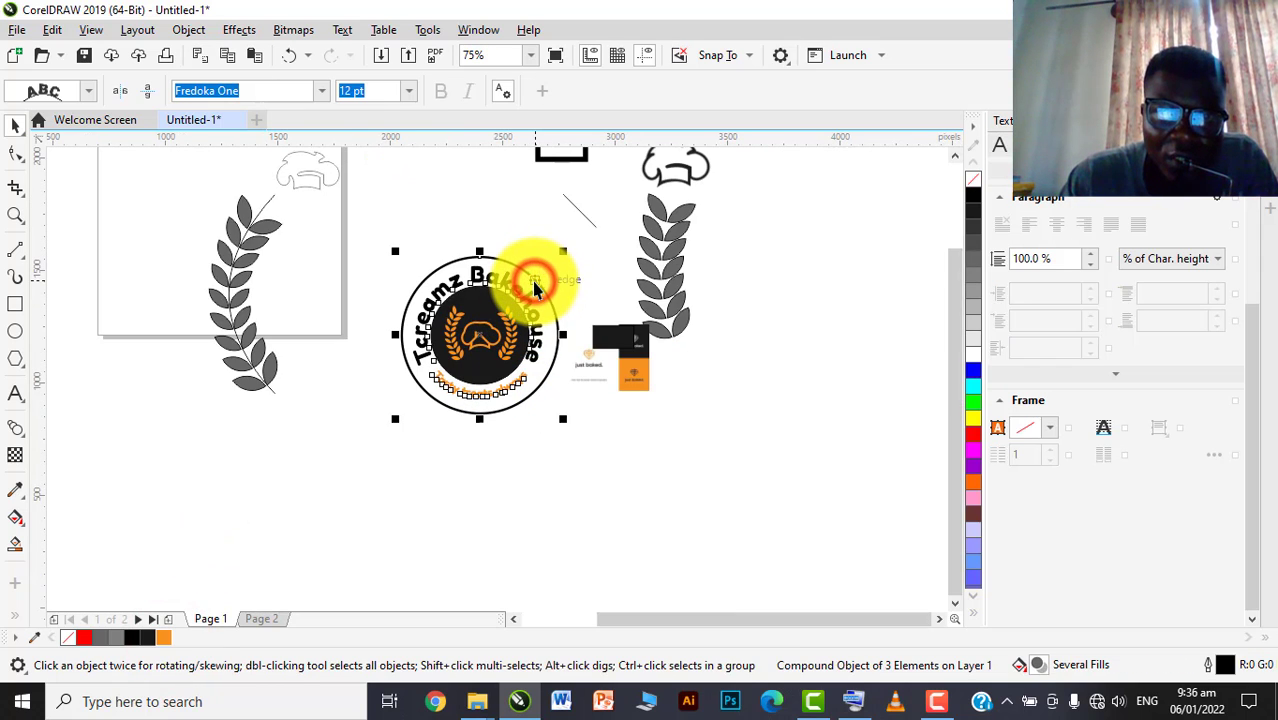
{"action": "left_click", "coordinate": [605, 277]}
{"action": "left_click_drag", "start_coordinate": [620, 349], "coordinate": [741, 349]}
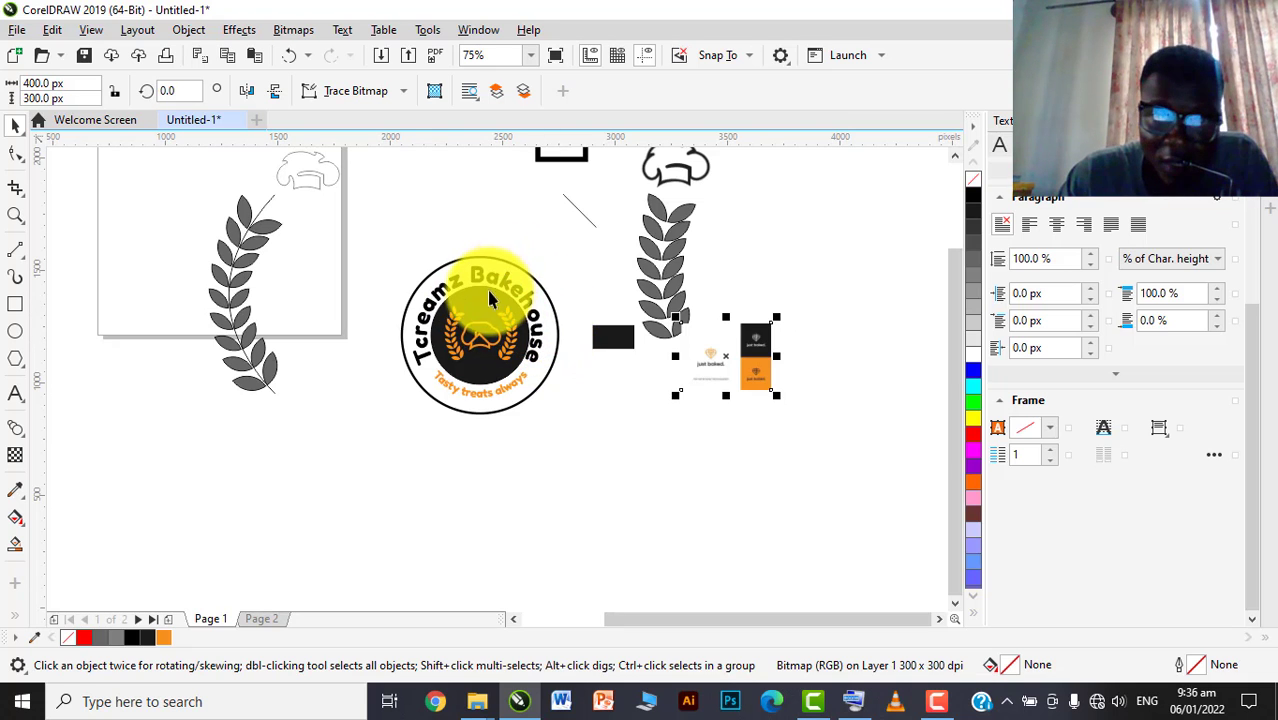
Move the complete round logo to an empty area below the page
{"action": "scroll", "coordinate": [490, 293], "scroll_direction": "up", "scroll_amount": 1}
{"action": "scroll", "coordinate": [556, 318], "scroll_direction": "down", "scroll_amount": 2}
{"action": "left_click_drag", "start_coordinate": [582, 425], "coordinate": [478, 284]}
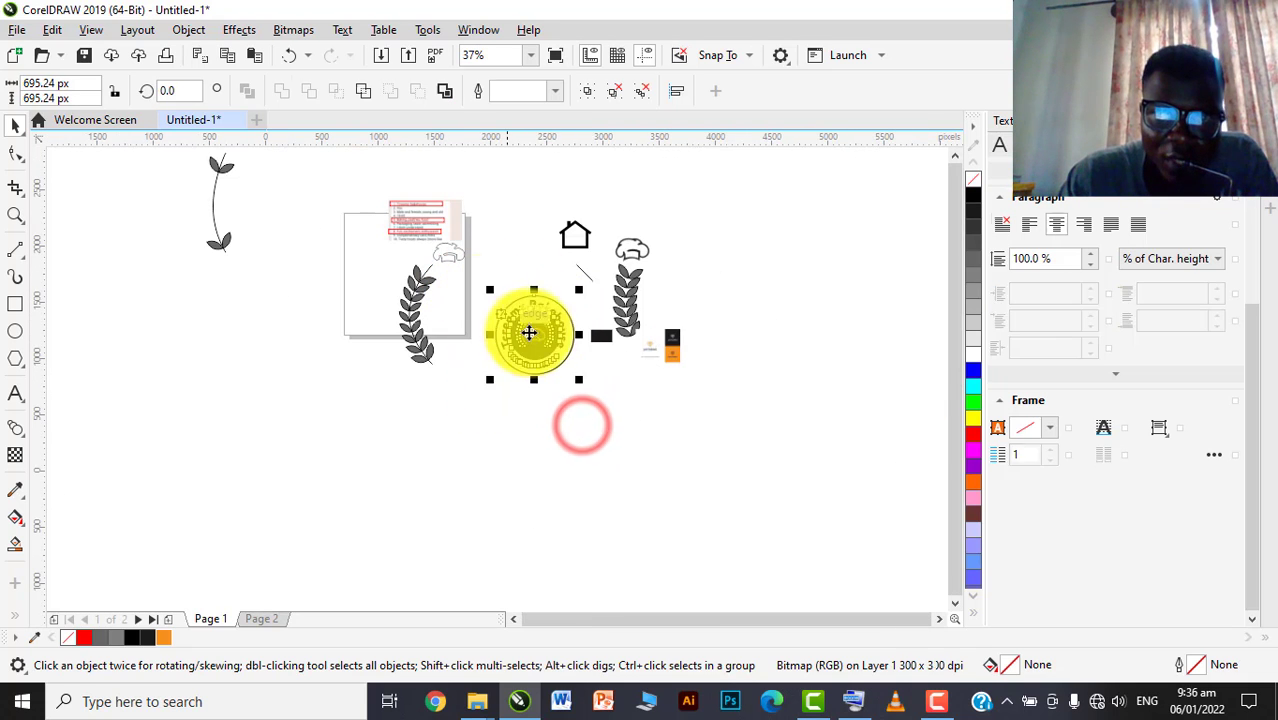
{"action": "left_click_drag", "start_coordinate": [529, 332], "coordinate": [468, 500]}
Delete all leftover sketches, wheat branches, icons and reference images around the page, keeping only the finished logo
{"action": "left_click_drag", "start_coordinate": [708, 222], "coordinate": [347, 368]}
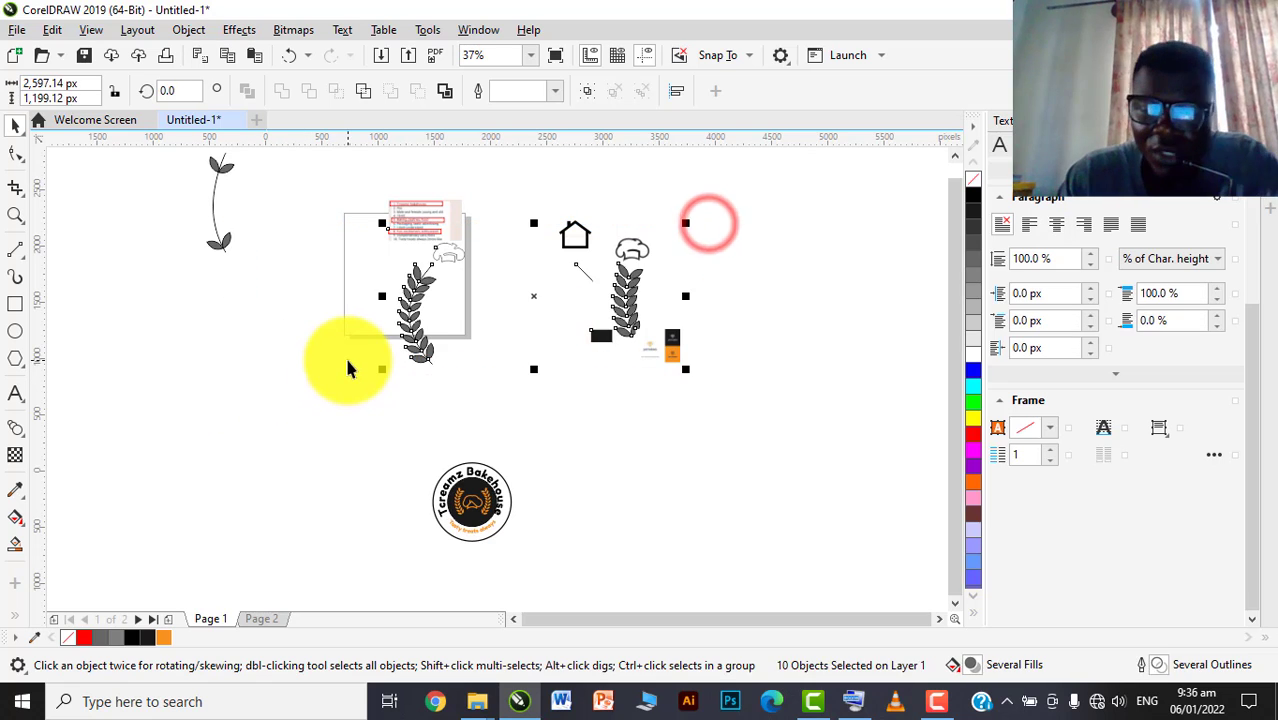
{"action": "key", "text": "Delete"}
{"action": "scroll", "coordinate": [547, 290], "scroll_direction": "down", "scroll_amount": 3}
{"action": "left_click_drag", "start_coordinate": [252, 385], "coordinate": [254, 384]}
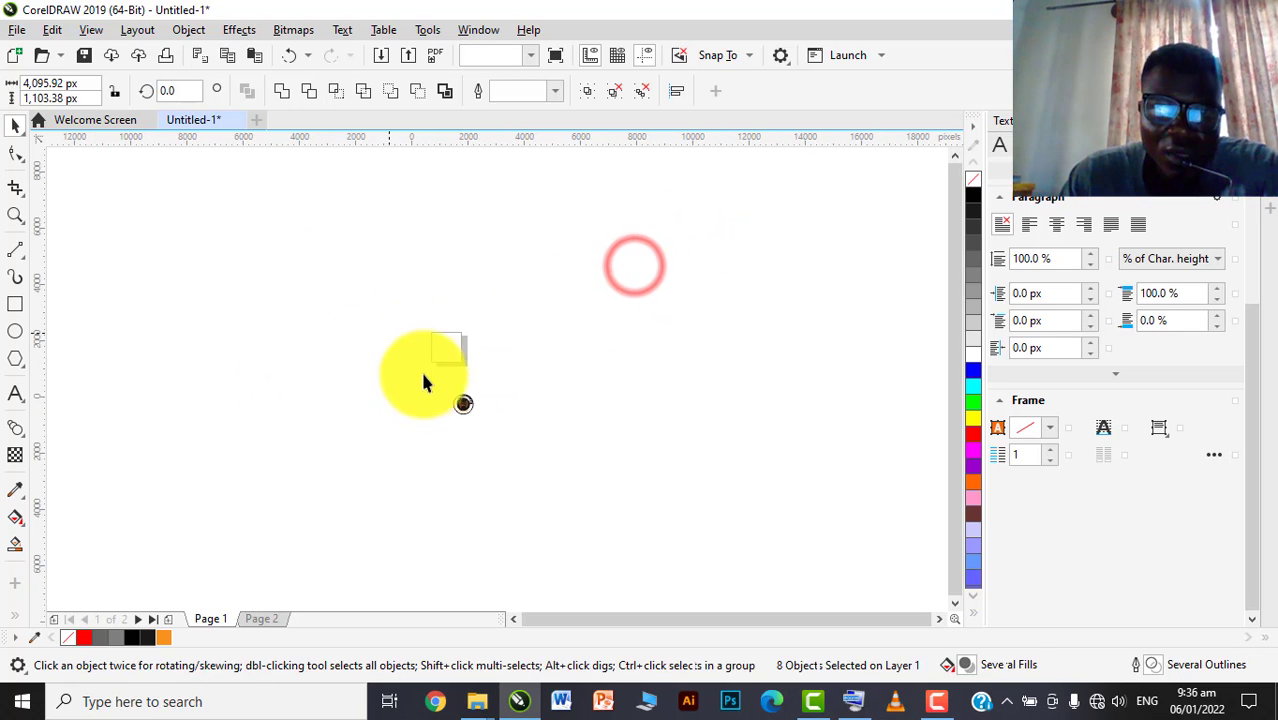
{"action": "left_click", "coordinate": [420, 372]}
Move the complete round logo to the middle of the page
{"action": "scroll", "coordinate": [420, 372], "scroll_direction": "up", "scroll_amount": 2}
{"action": "left_click_drag", "start_coordinate": [568, 377], "coordinate": [428, 488]}
{"action": "left_click_drag", "start_coordinate": [509, 434], "coordinate": [510, 322]}
{"action": "scroll", "coordinate": [465, 317], "scroll_direction": "up", "scroll_amount": 3}
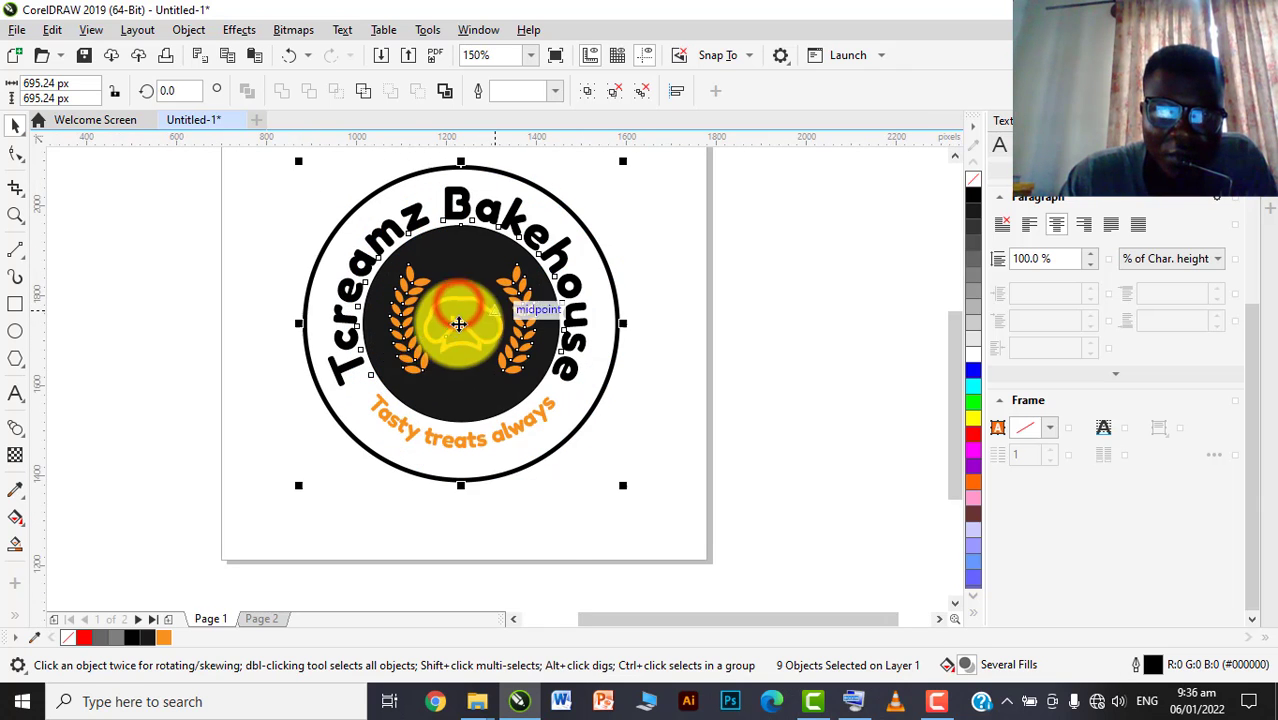
{"action": "left_click", "coordinate": [103, 362]}
{"action": "scroll", "coordinate": [538, 357], "scroll_direction": "down", "scroll_amount": 2}
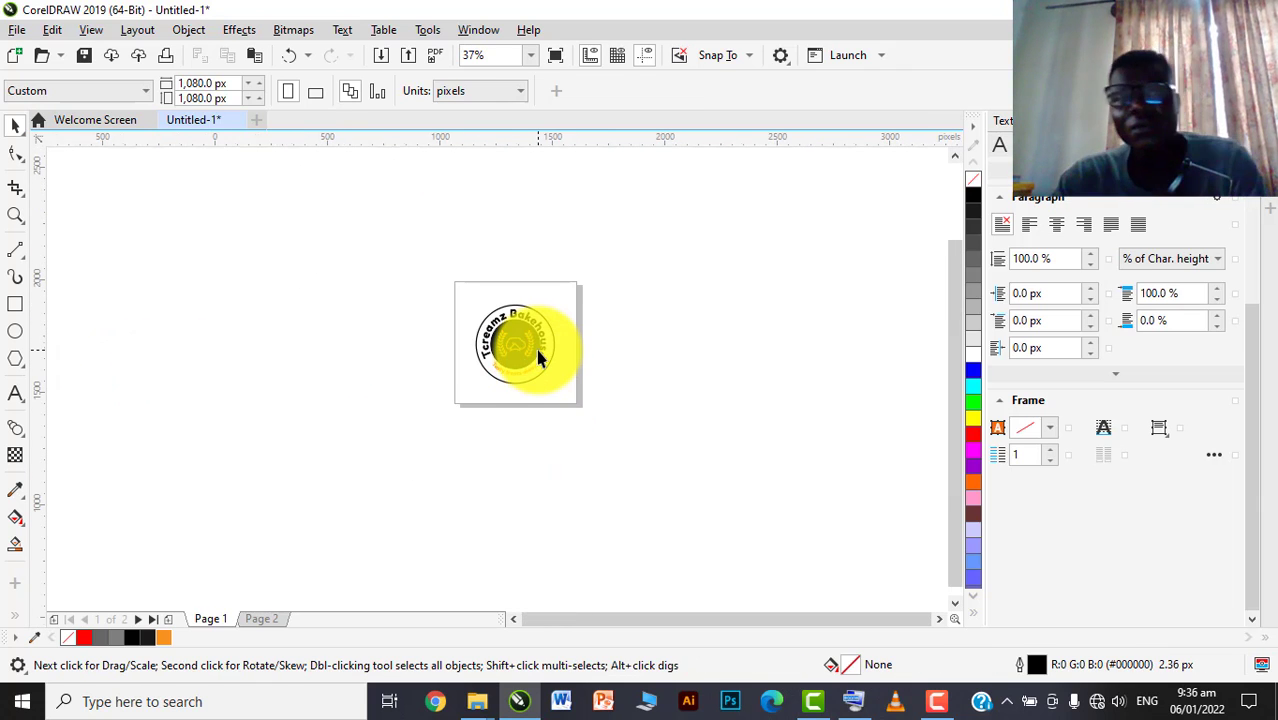
{"action": "scroll", "coordinate": [538, 357], "scroll_direction": "up", "scroll_amount": 1}
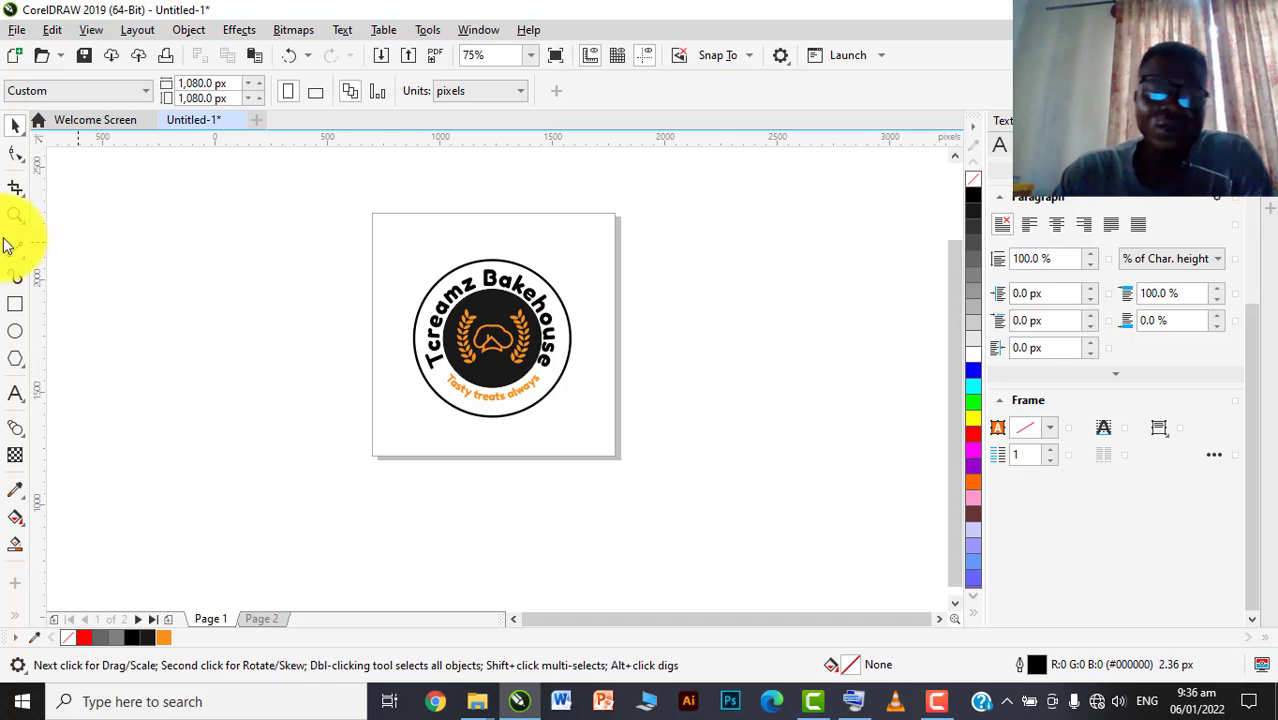